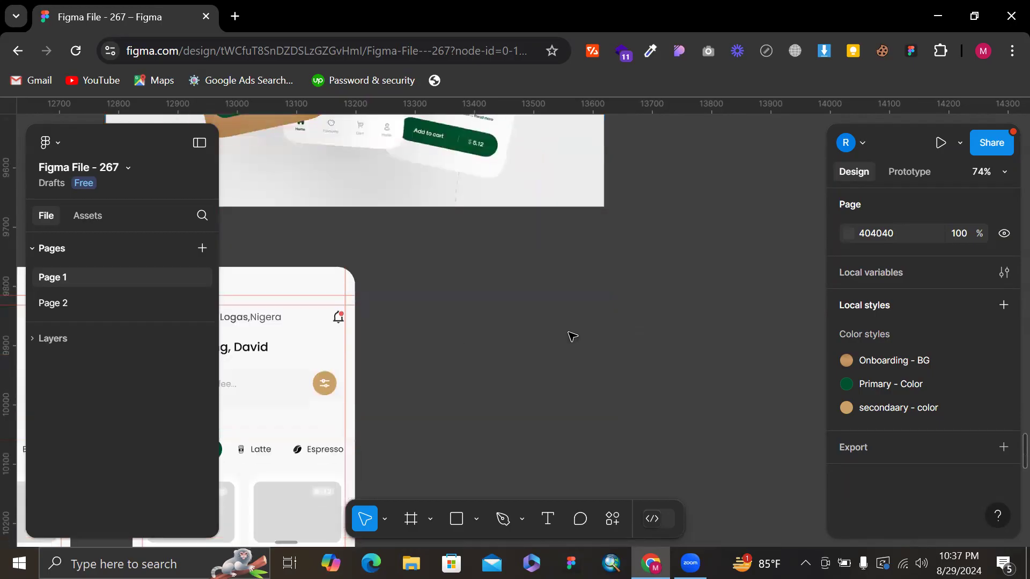
- Locate the coffee app reference mockup and the Service Page frame on the canvas
scroll(460, 241, "down", 3)
left_click_drag(345, 276, 588, 455)
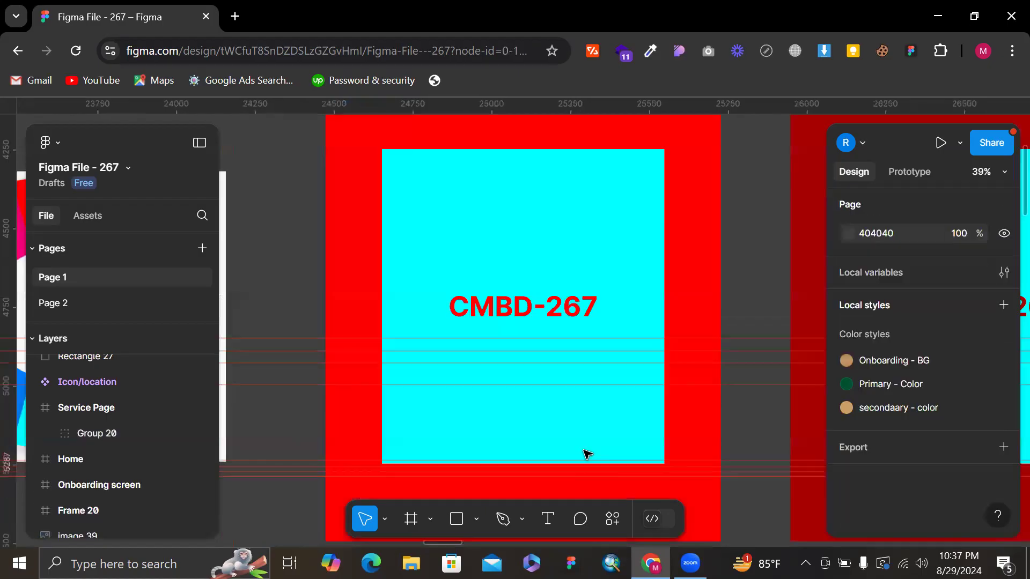
scroll(587, 455, "down", 10)
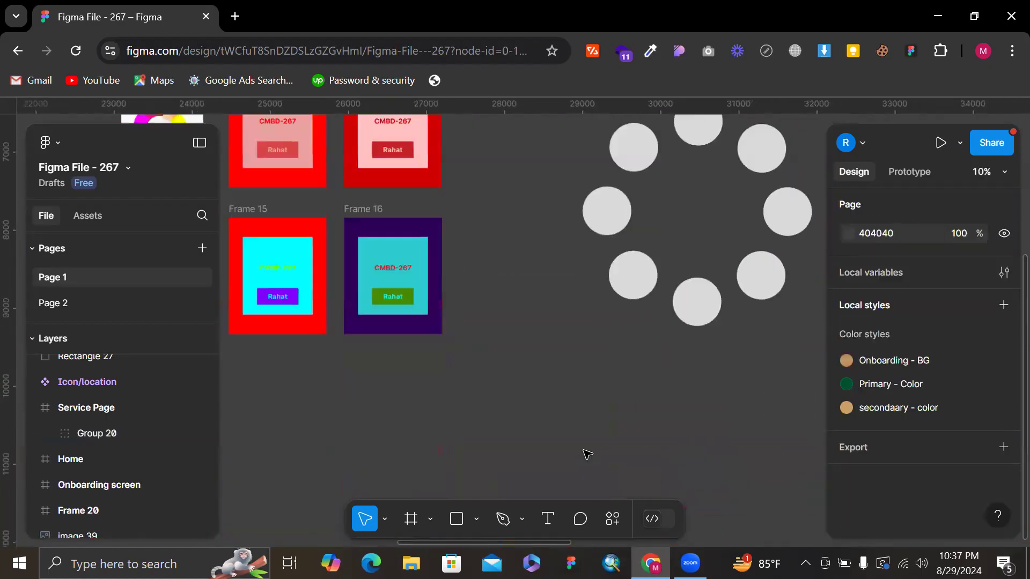
scroll(588, 454, "down", 3)
scroll(588, 455, "right", 5)
scroll(587, 454, "down", 4)
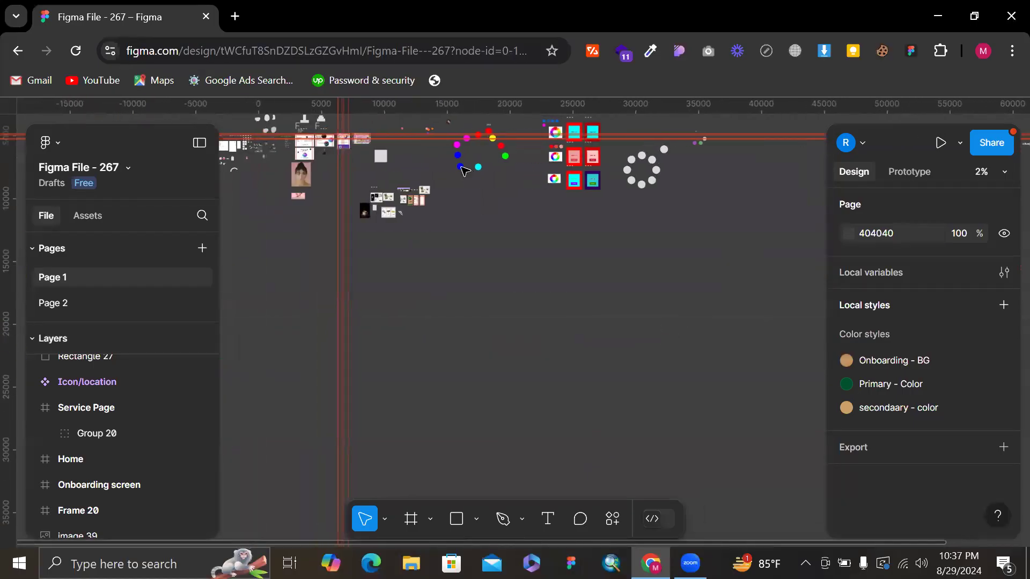
scroll(454, 170, "up", 6)
scroll(453, 170, "left", 3)
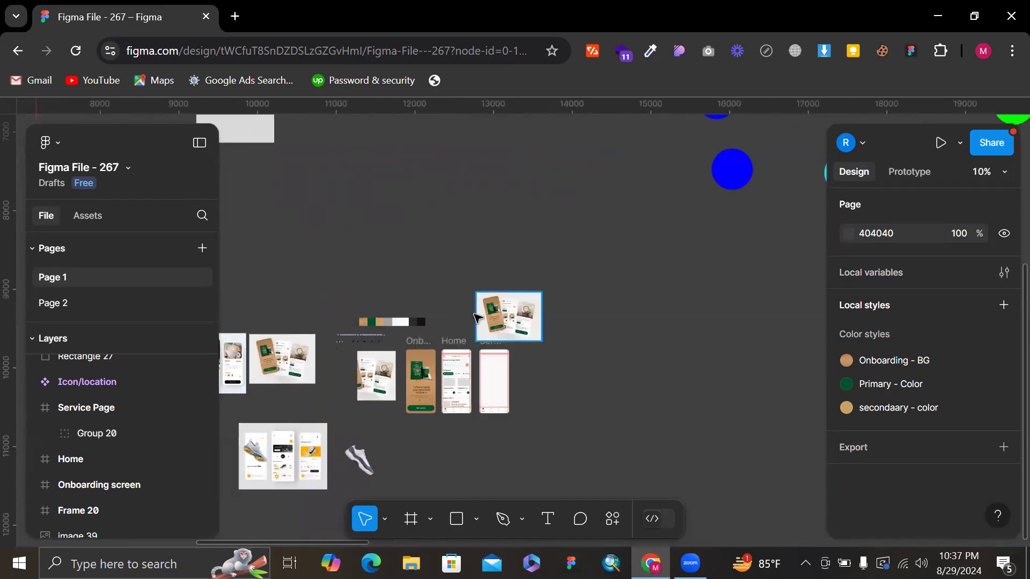
scroll(638, 354, "up", 5)
scroll(638, 355, "down", 3)
scroll(638, 354, "up", 3)
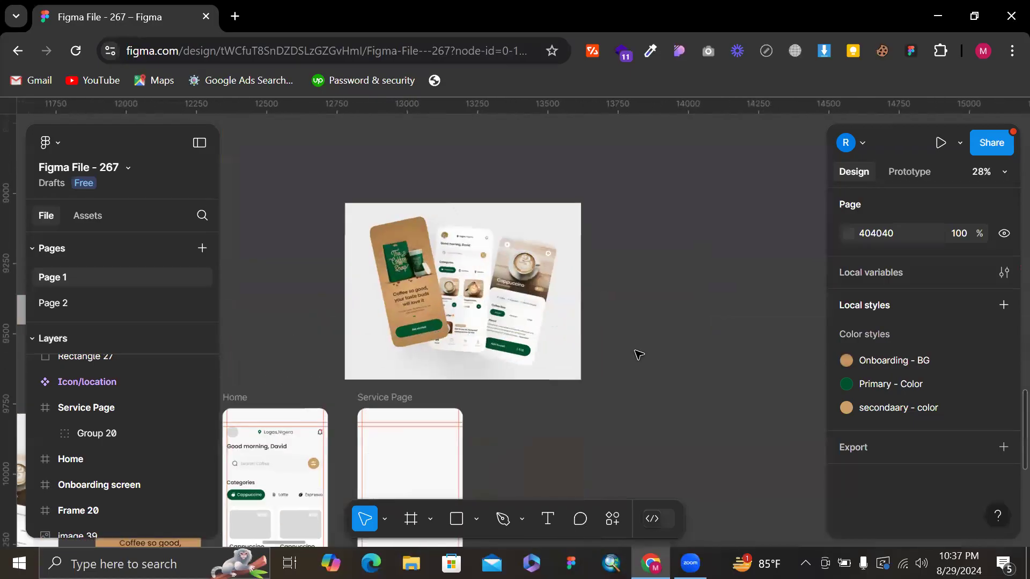
- Delete the group placed inside the Service Page frame
scroll(554, 421, "down", 4)
left_click(390, 412)
key("Delete")
scroll(391, 413, "up", 2)
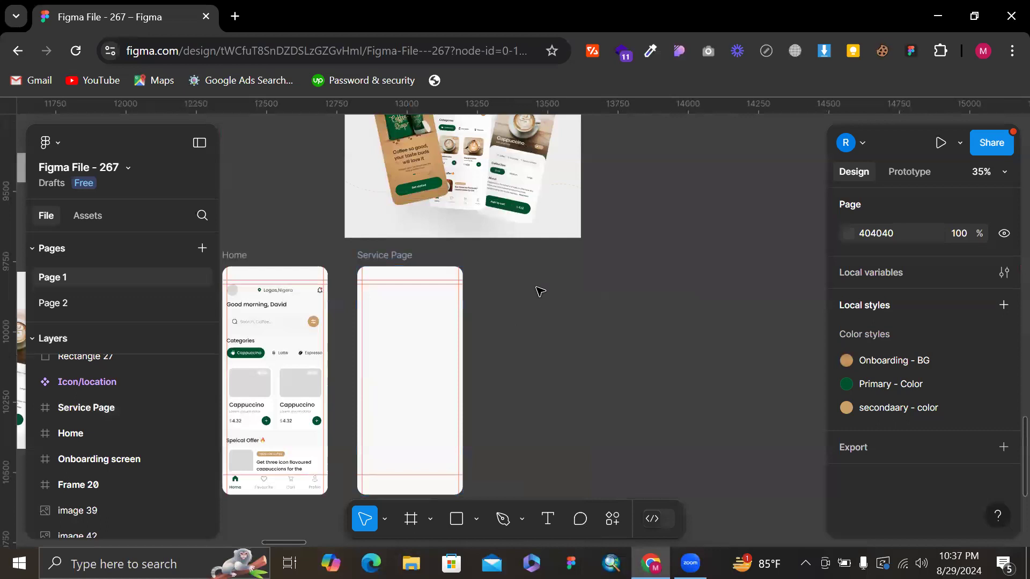
- Draw a rectangle in the Service Page frame and stretch its edges until it covers the whole frame, 375 wide
scroll(539, 291, "up", 1)
key("r")
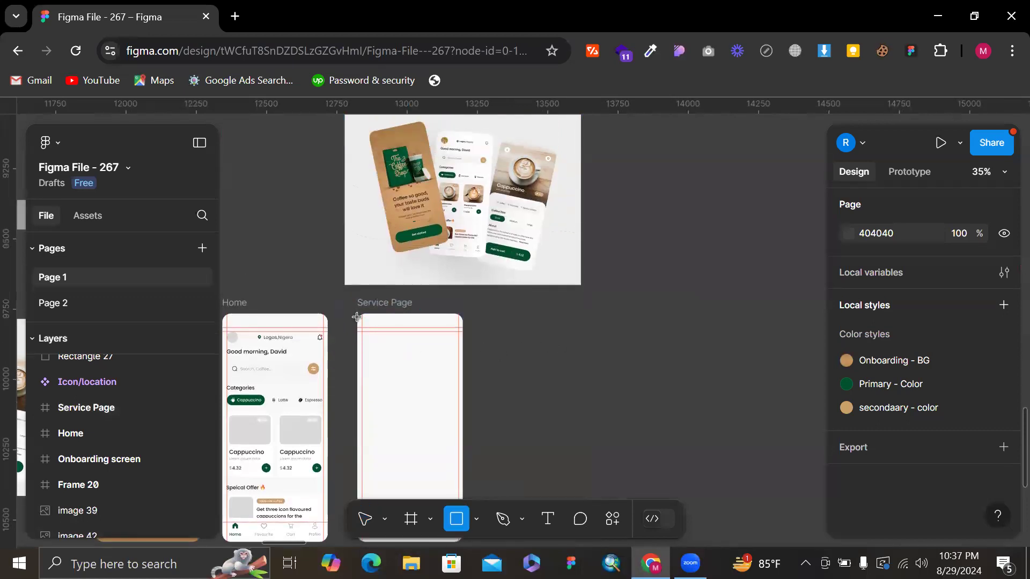
mouse_move(359, 318)
left_mouse_down()
mouse_move(456, 420)
mouse_move(458, 469)
left_mouse_up()
left_click_drag(395, 319, 395, 314)
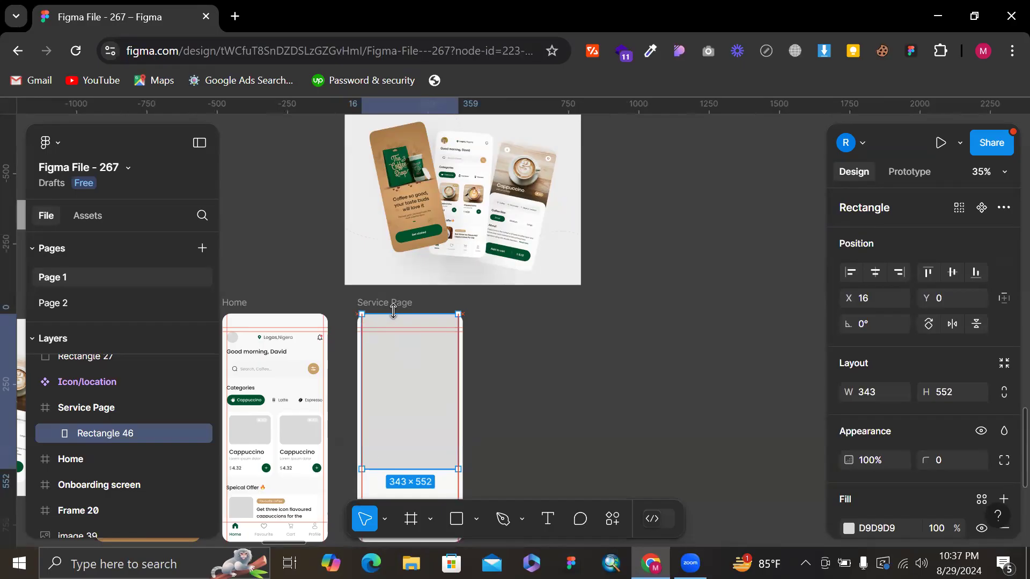
left_click_drag(361, 351, 357, 352)
scroll(354, 353, "down", 2)
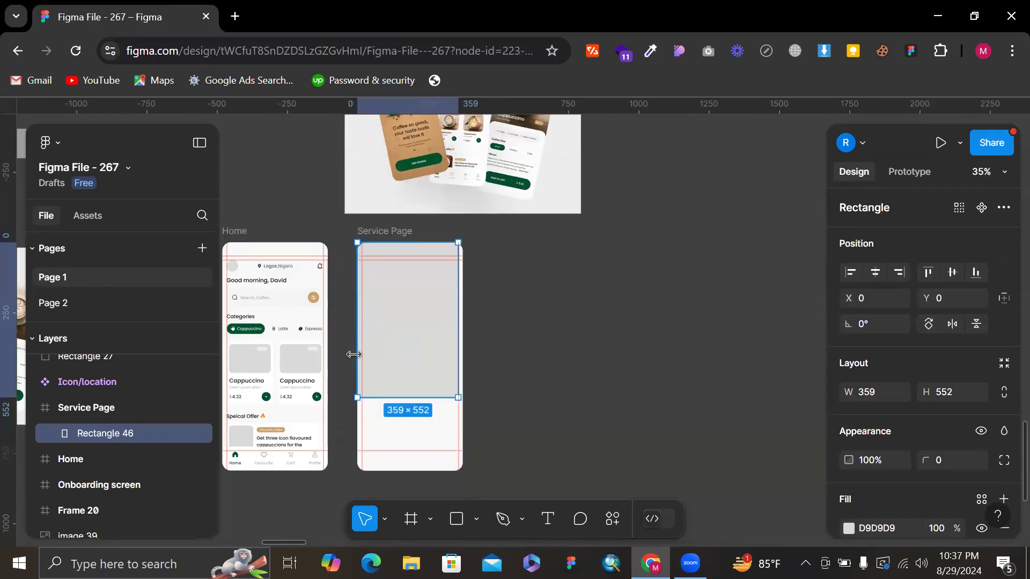
left_click_drag(458, 305, 464, 302)
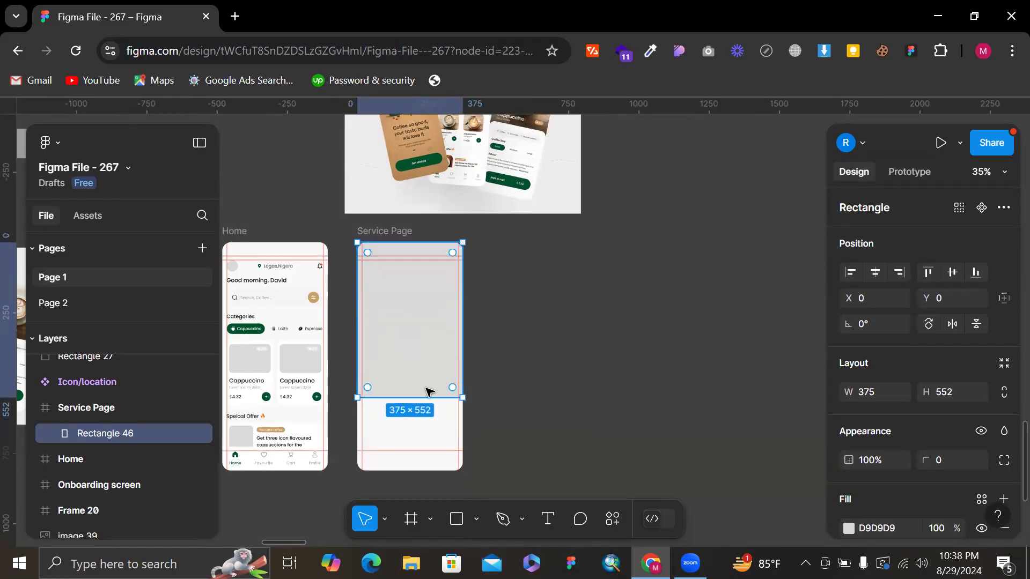
left_click_drag(411, 398, 414, 470)
left_click(561, 386)
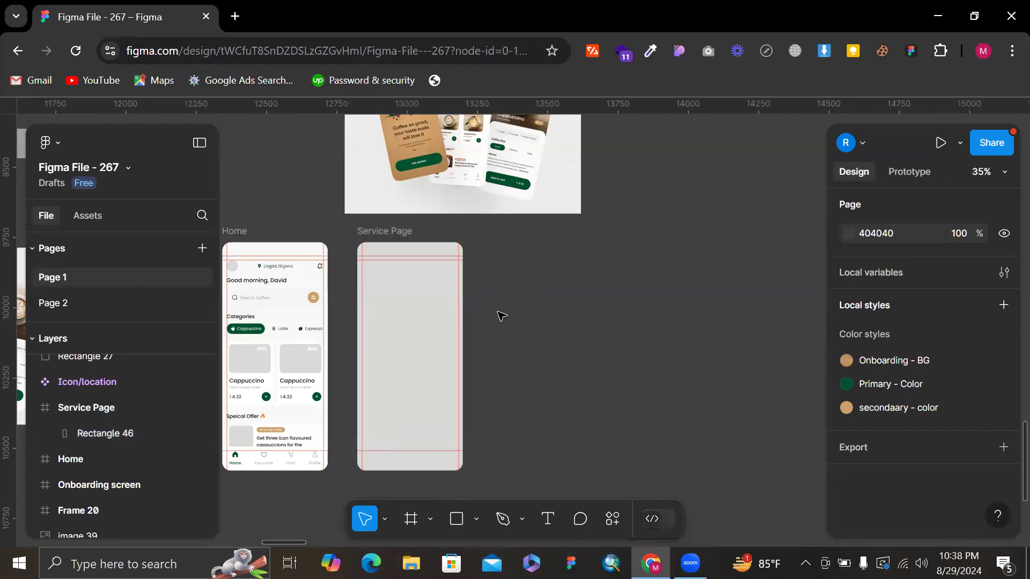
- Draw a 375 × 474 rectangle over the Service Page's lower part and fill it with off-white FBFBFB sampled from the mockup
key("r")
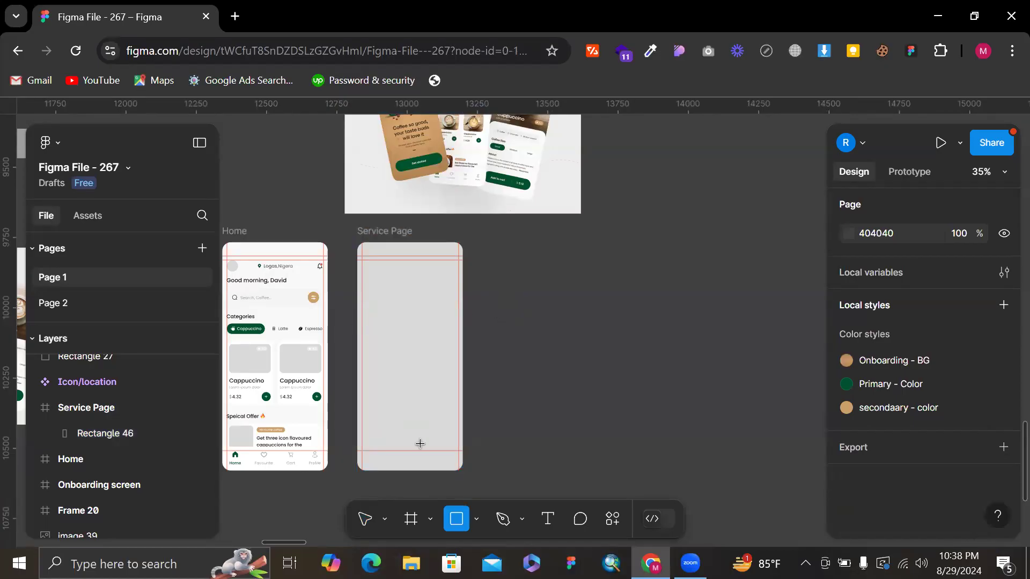
mouse_move(463, 470)
left_mouse_down()
mouse_move(345, 385)
mouse_move(362, 349)
mouse_move(354, 337)
left_mouse_up()
key("i")
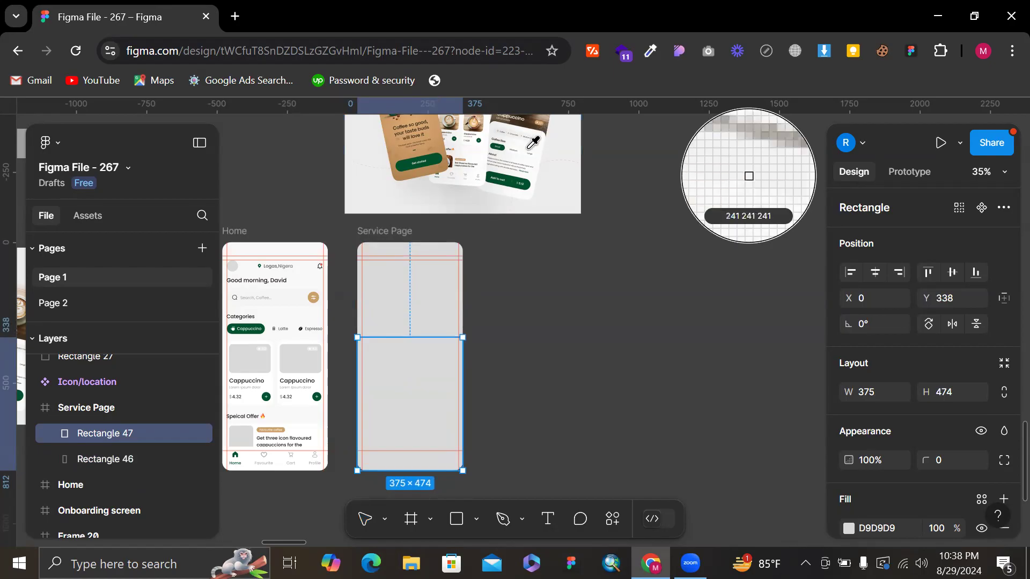
left_click(528, 144)
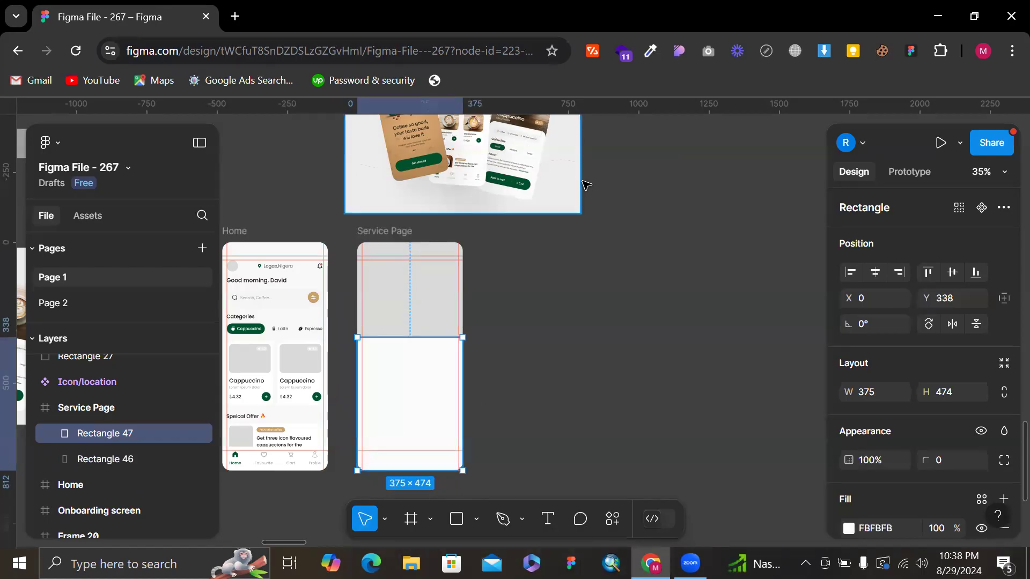
- Round the off-white panel's top-left and top-right corners to a radius of 30
scroll(474, 375, "up", 3)
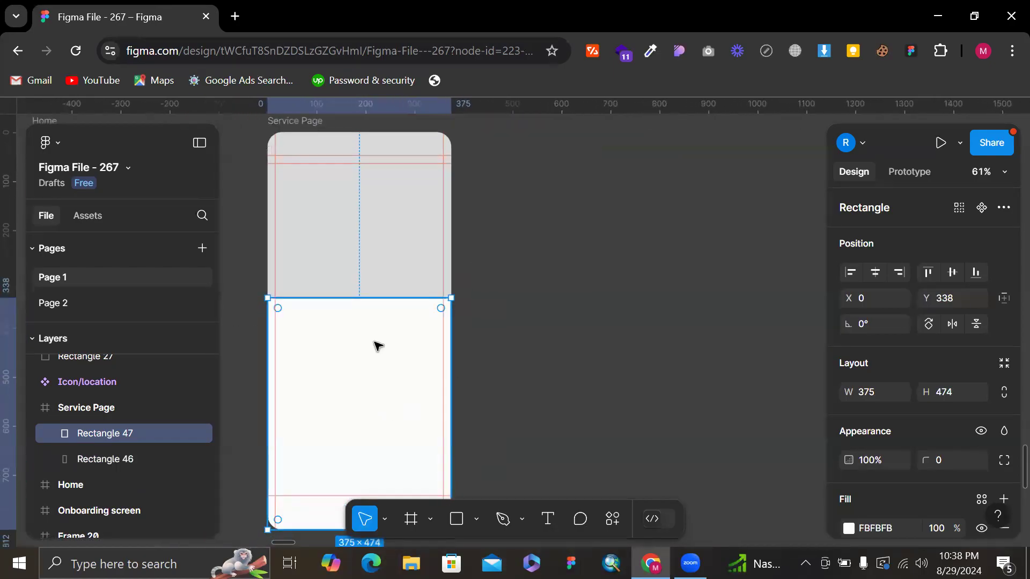
scroll(692, 341, "up", 6)
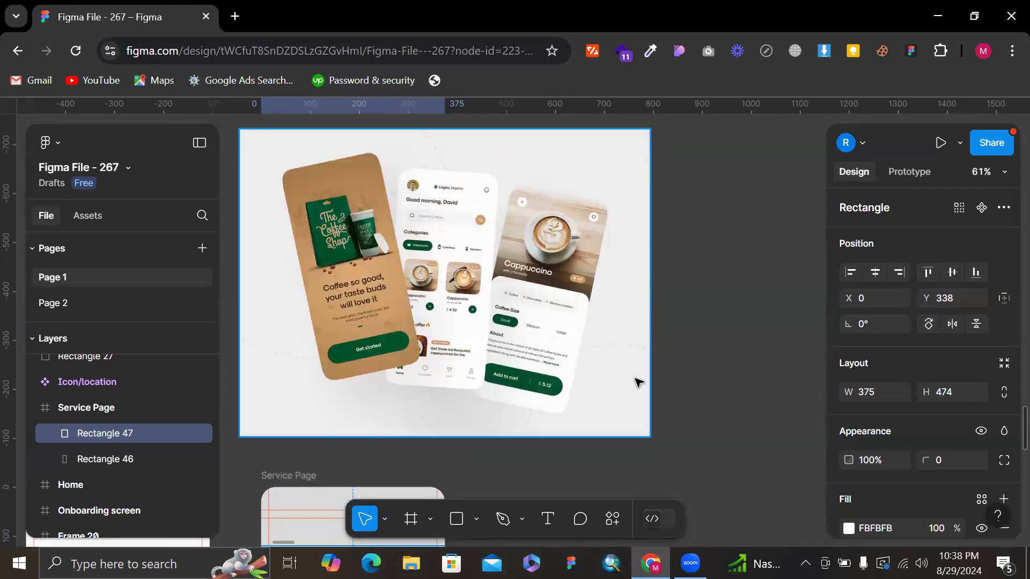
scroll(638, 383, "down", 6)
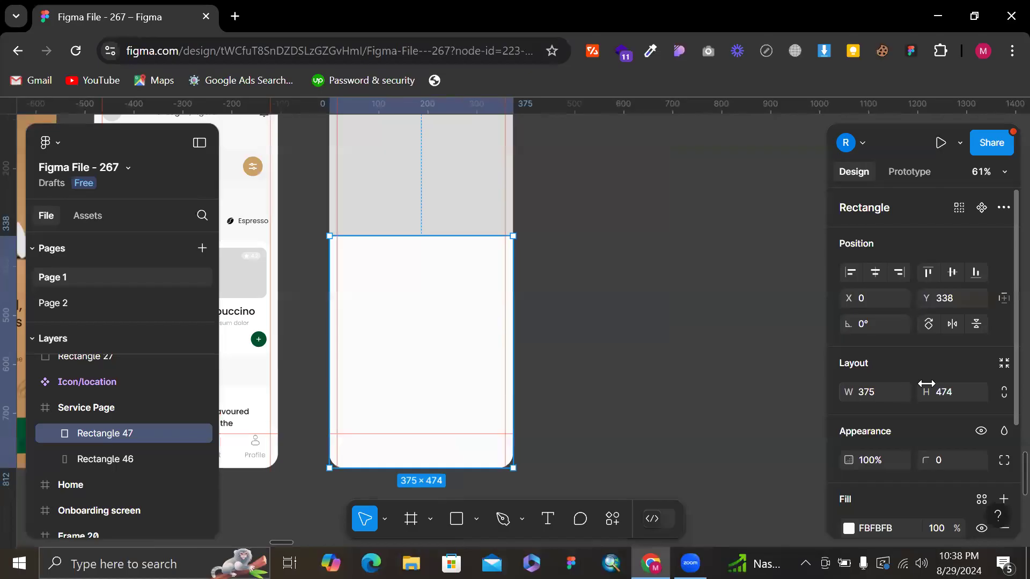
scroll(928, 381, "down", 3)
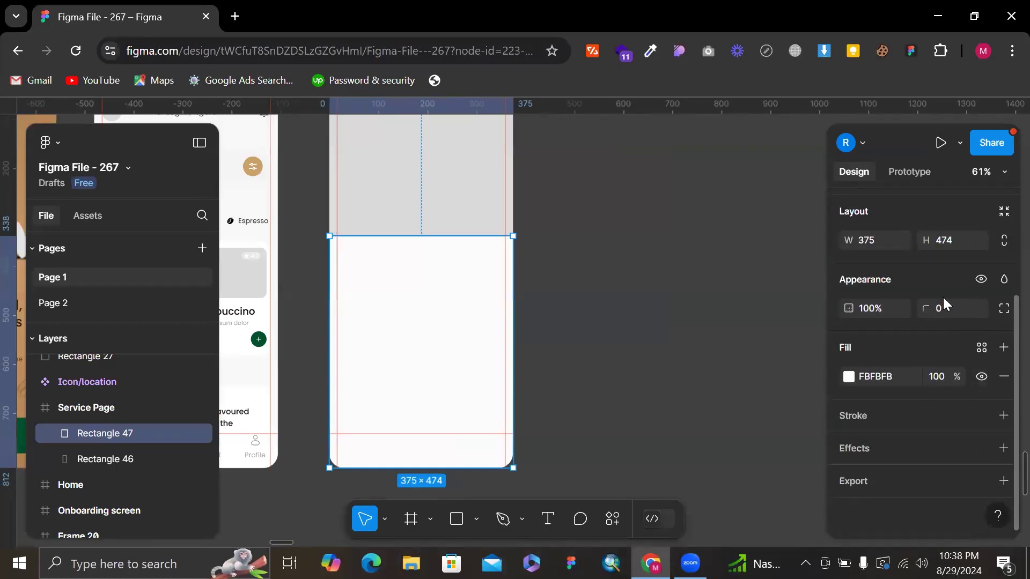
left_click(1001, 310)
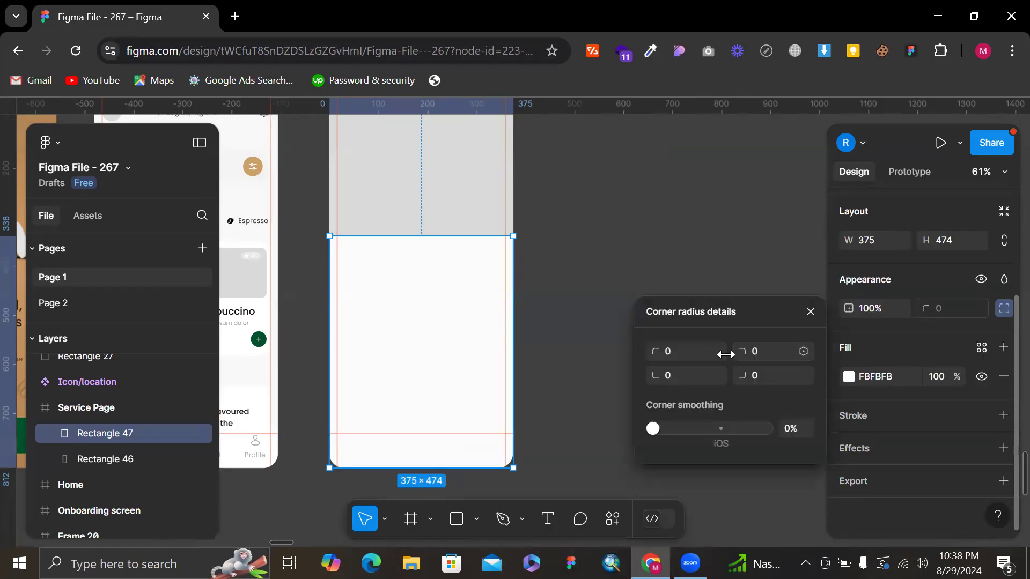
left_click(680, 345)
type("39")
left_click(765, 351)
type("3")
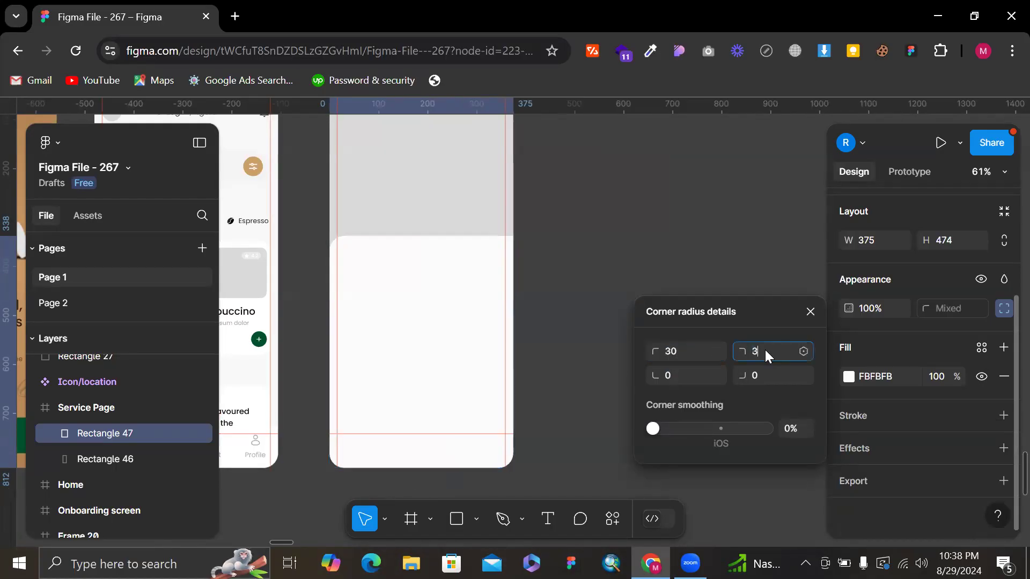
type("0")
key("Return")
left_click(623, 170)
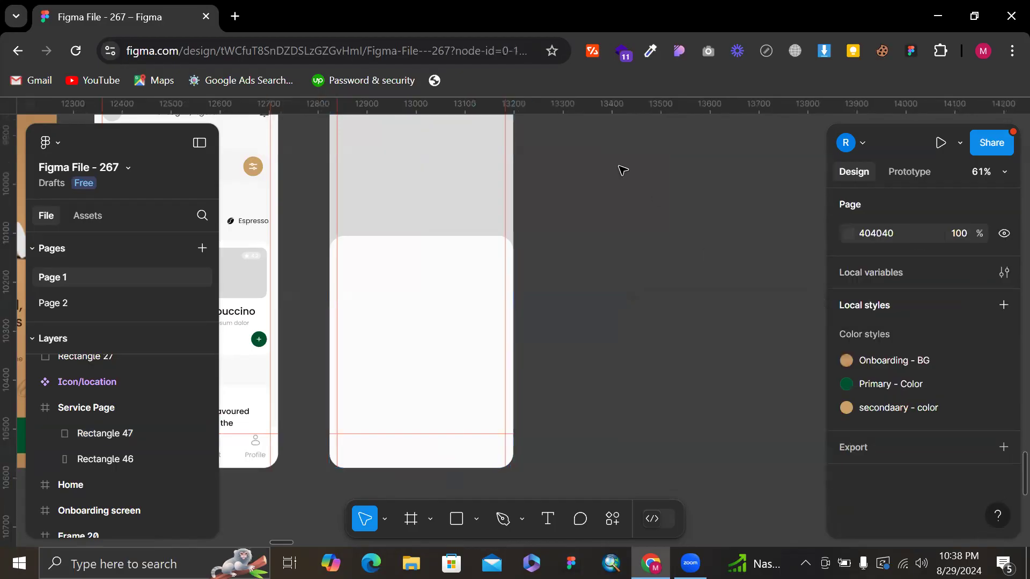
- Draw a 309 × 66 rectangle near the top of the off-white panel and set its corner radius to 200
scroll(612, 258, "up", 10)
scroll(612, 257, "right", 5)
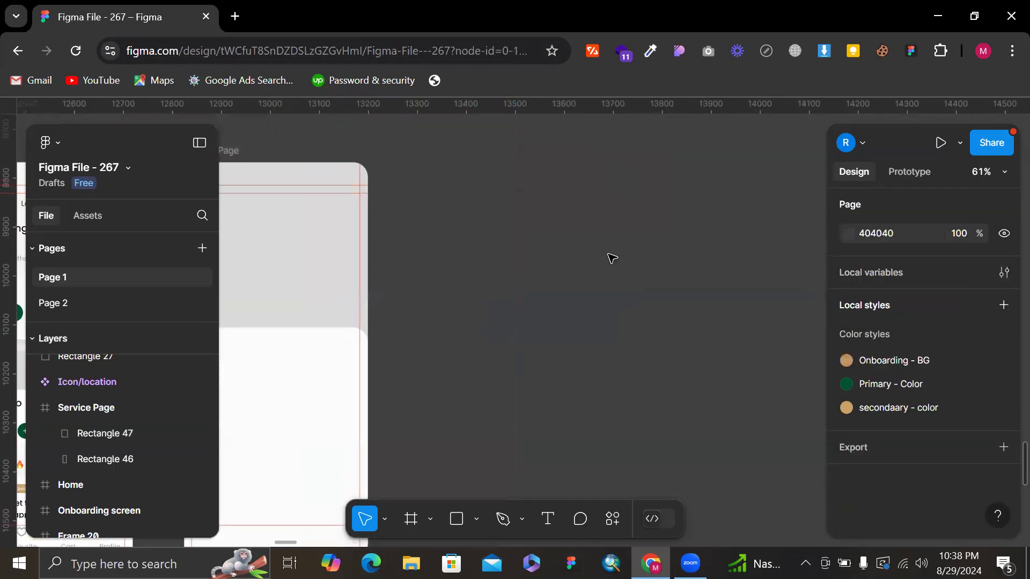
scroll(418, 252, "up", 3)
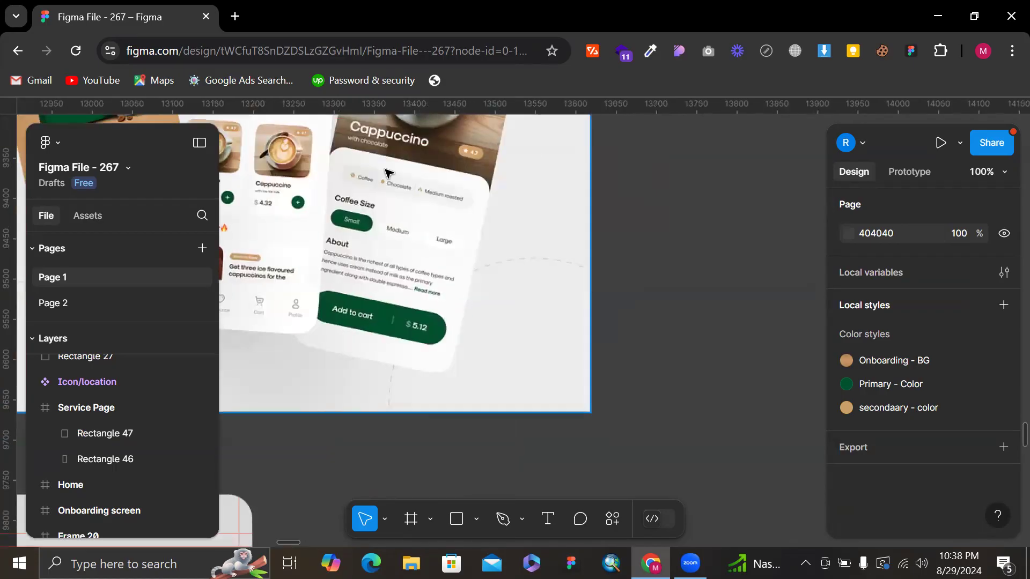
scroll(418, 225, "up", 4)
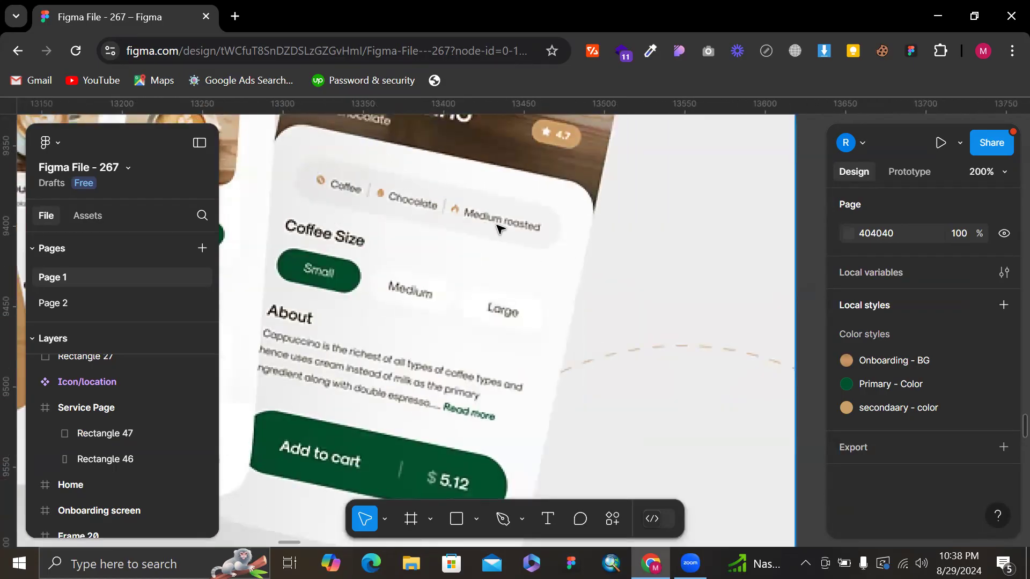
scroll(572, 225, "down", 5)
scroll(388, 364, "up", 1)
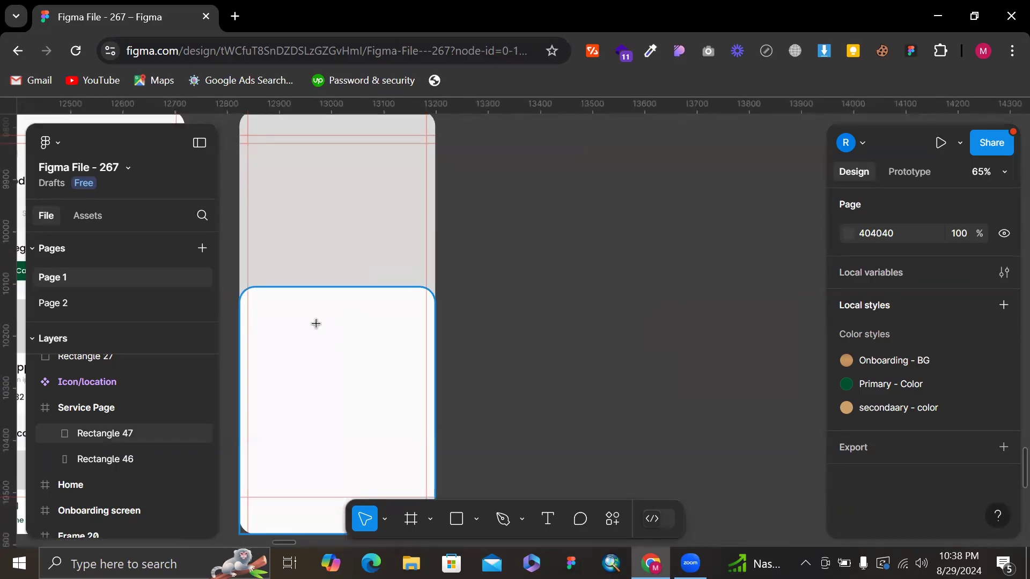
key("r")
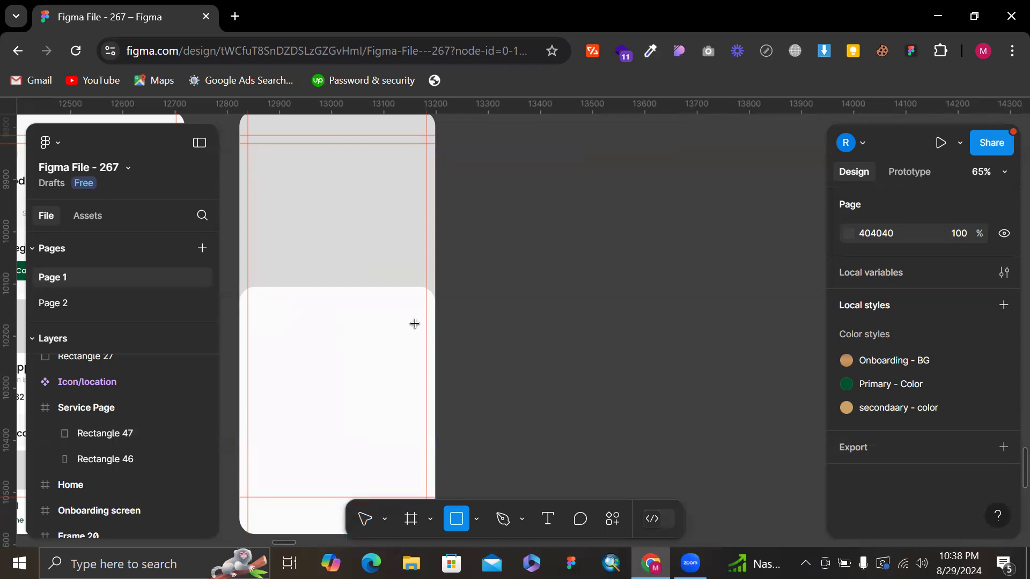
left_click_drag(418, 323, 297, 334)
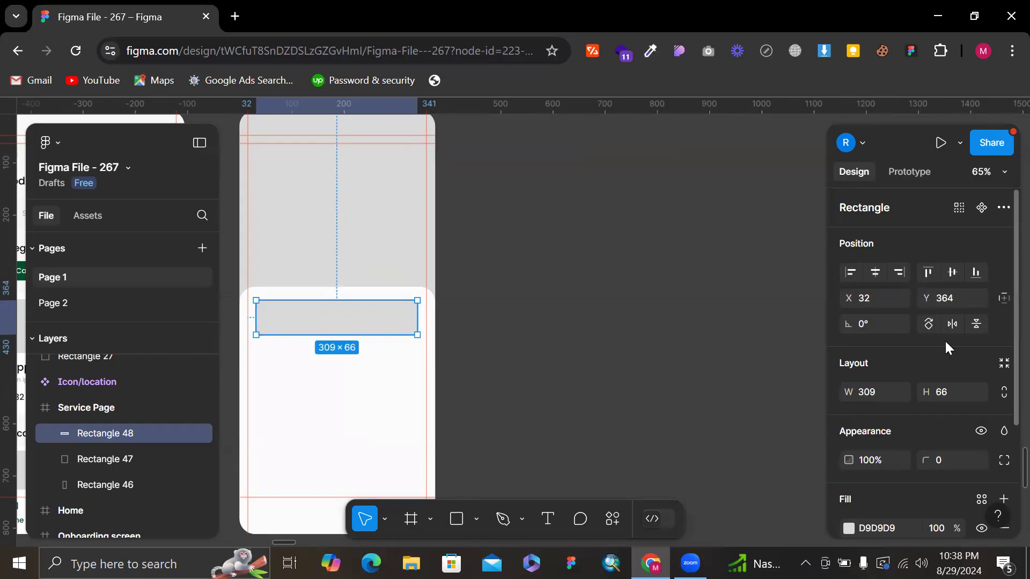
left_click(958, 465)
type("200")
key("Return")
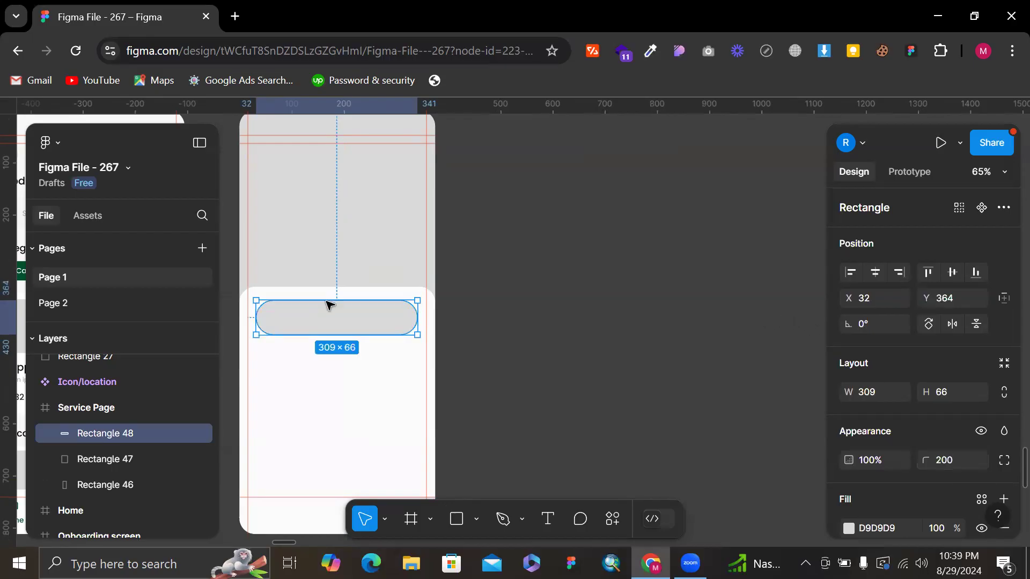
- Fill the rounded bar with the light grey (244 244 244) sampled from the colour palette swatches
scroll(520, 391, "up", 10)
scroll(520, 391, "right", 3)
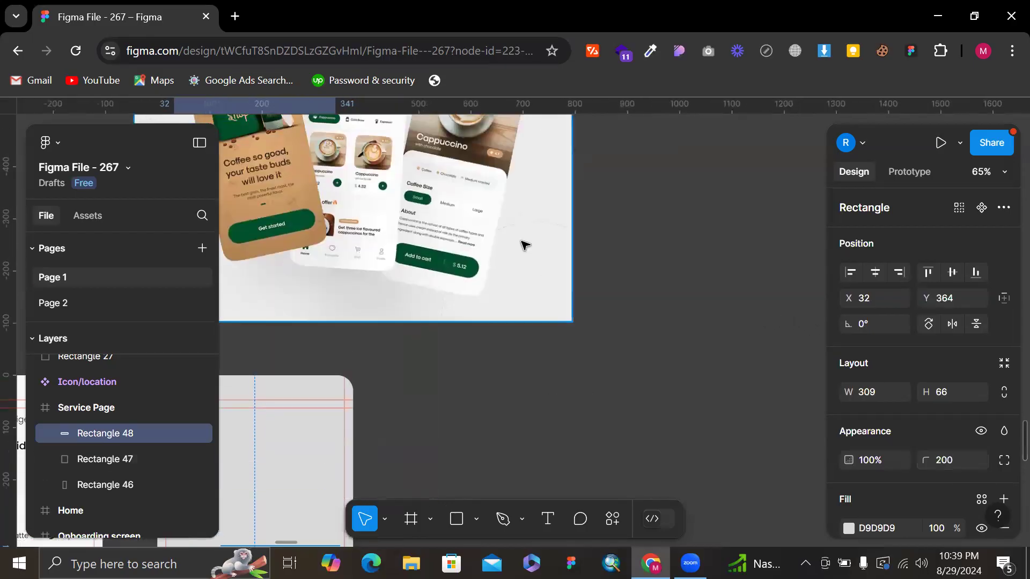
scroll(524, 246, "down", 5)
scroll(524, 248, "left", 4)
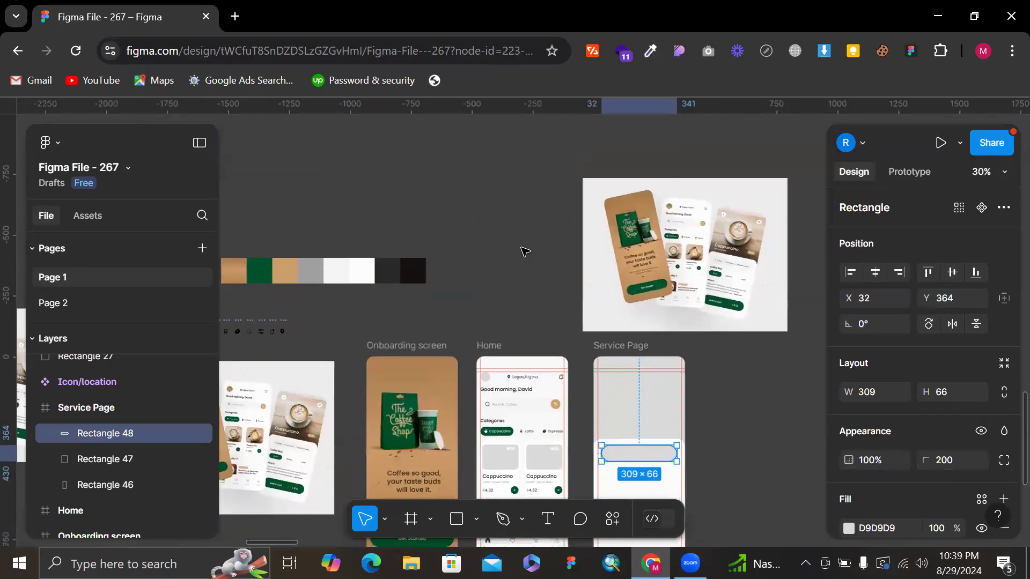
key("i")
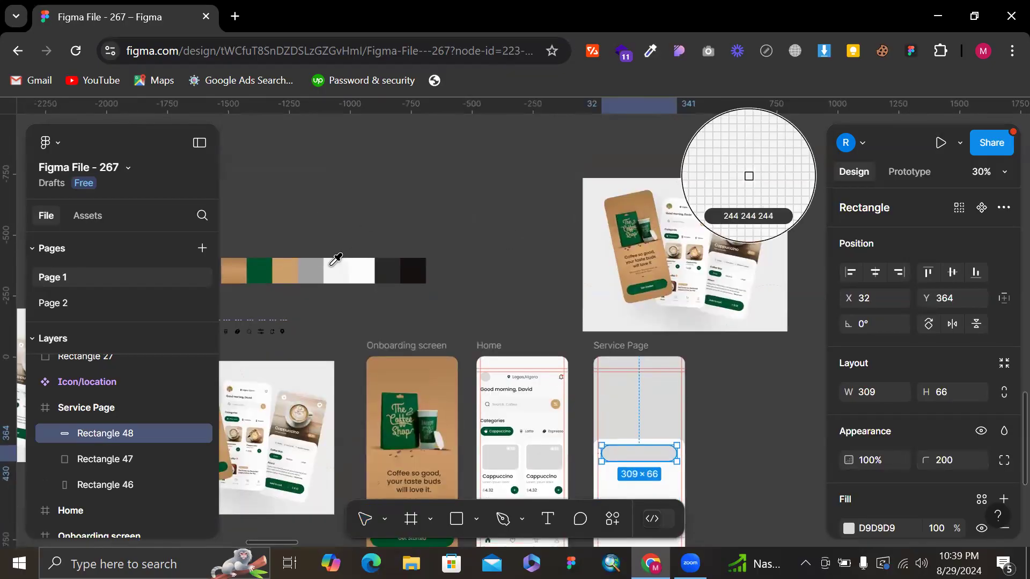
key("Escape")
left_click(402, 226)
scroll(722, 334, "down", 1)
scroll(722, 334, "right", 1)
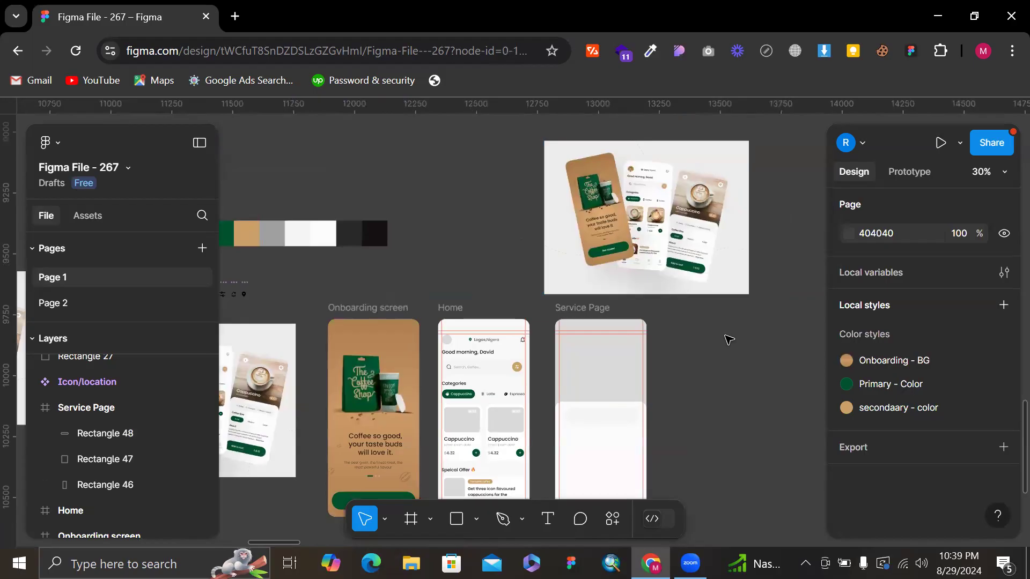
- Check the mockup's row of coffee attributes and add the text "Coffee" inside the light grey rounded bar
scroll(719, 191, "up", 5)
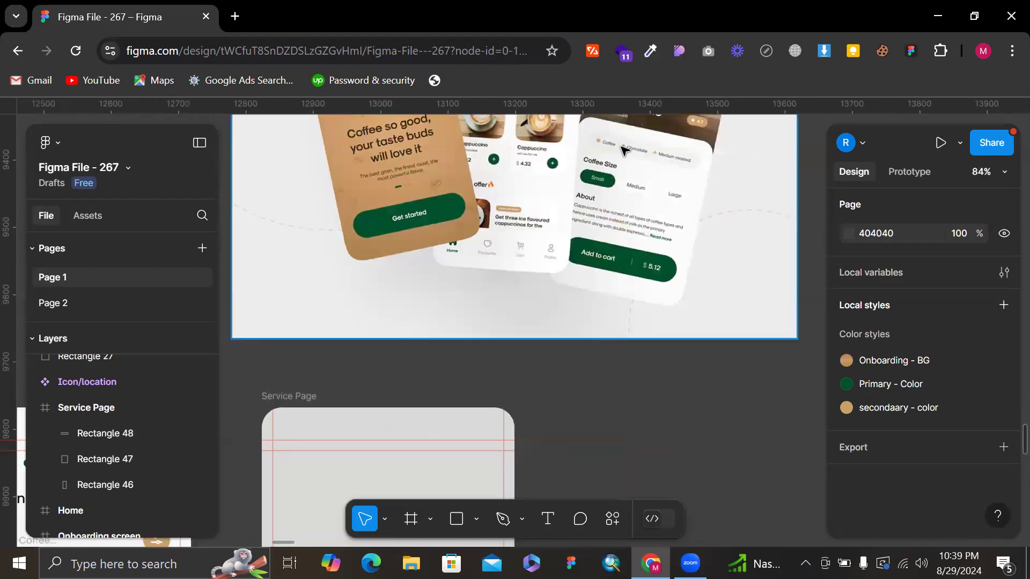
scroll(624, 150, "up", 3)
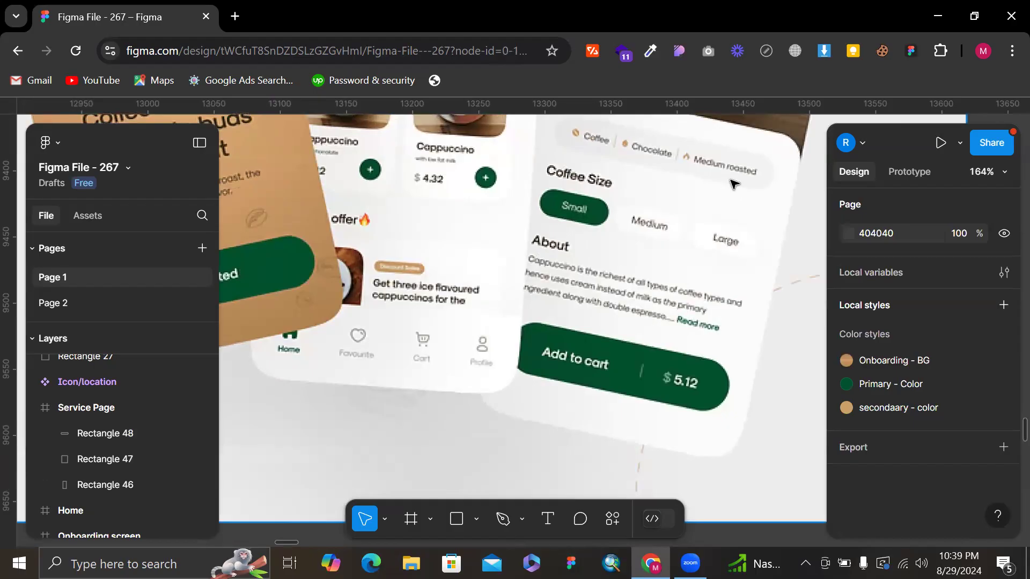
scroll(731, 157, "up", 2)
scroll(821, 170, "down", 2)
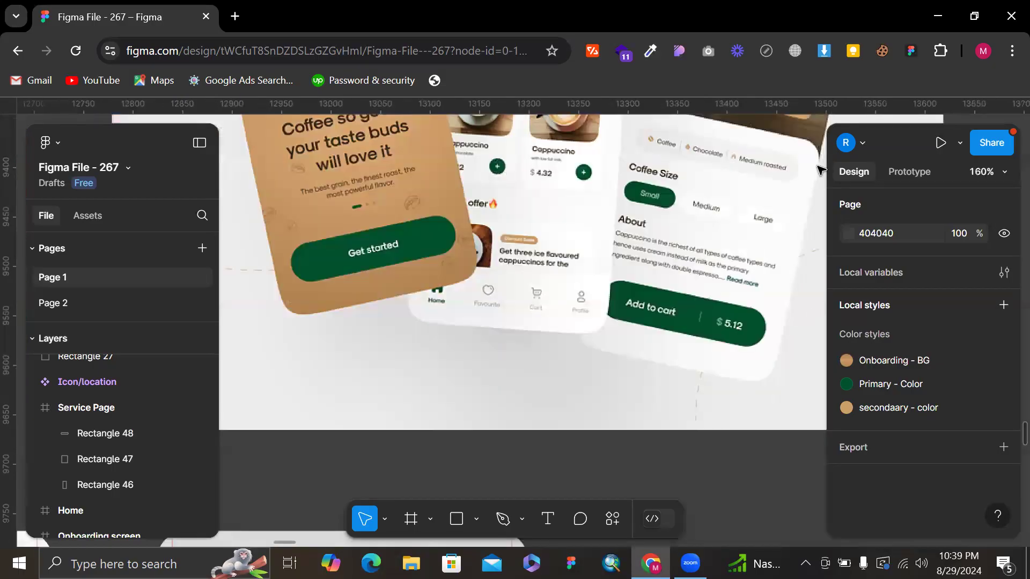
scroll(556, 297, "down", 4)
scroll(348, 223, "down", 3)
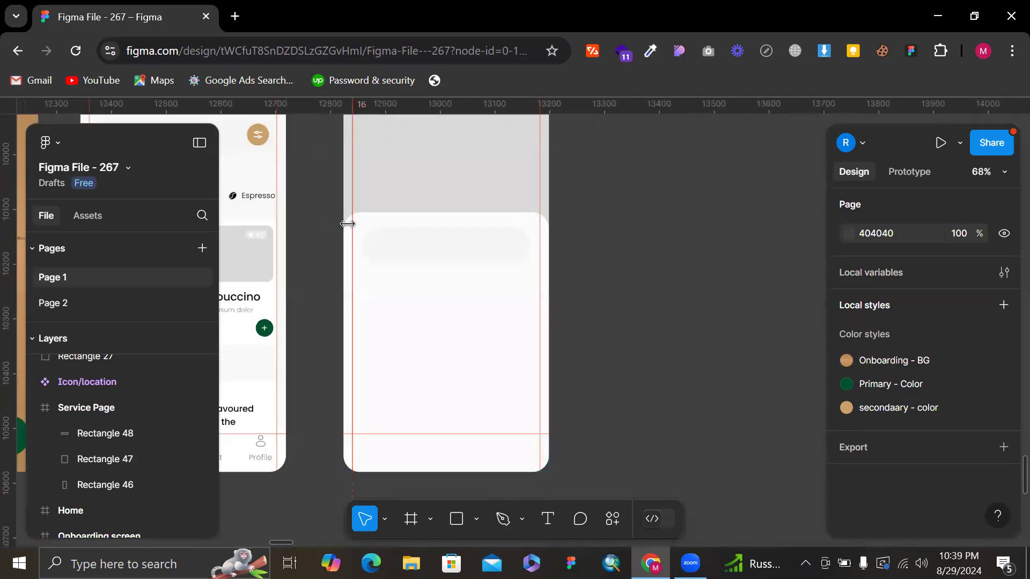
scroll(444, 262, "up", 4)
key("t")
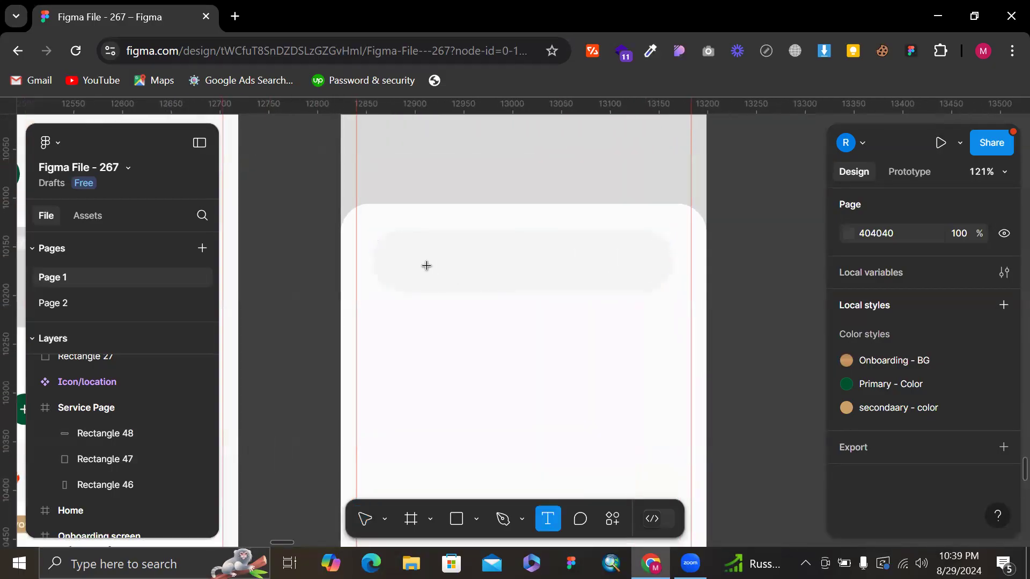
left_click(428, 267)
type("C")
type("offee")
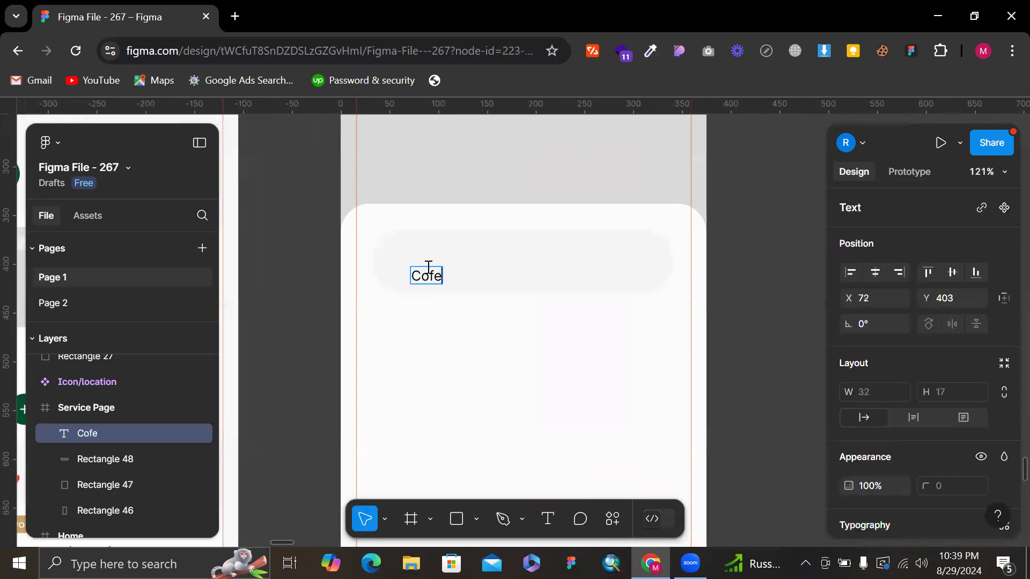
key("Escape")
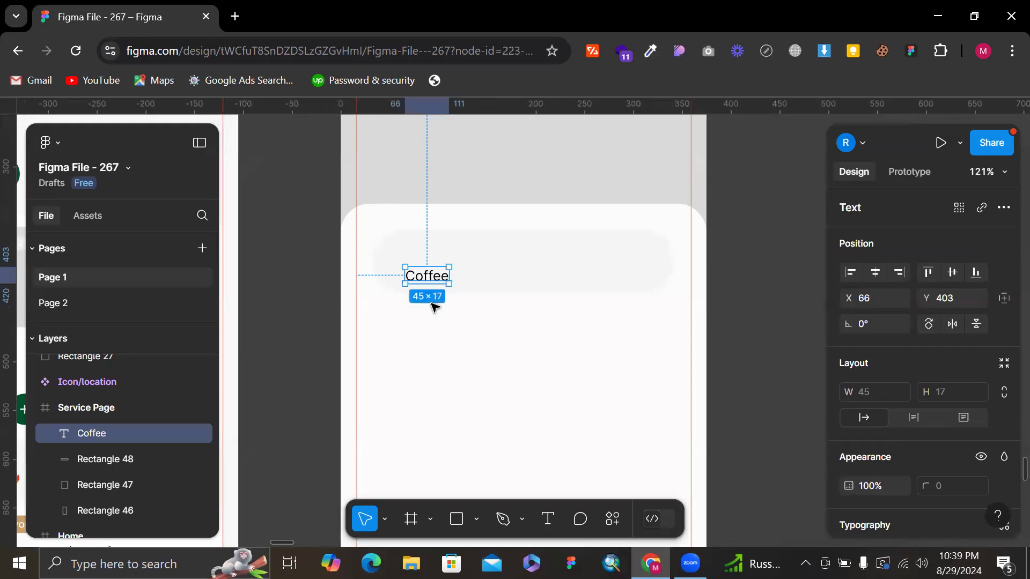
- Duplicate the "Coffee" label to its right and change the copy's text to "Chocolate"
left_click_drag(433, 278, 499, 278)
double_click(487, 279)
type("Chocla")
key("BackSpace")
key("BackSpace")
type("olate")
key("Escape")
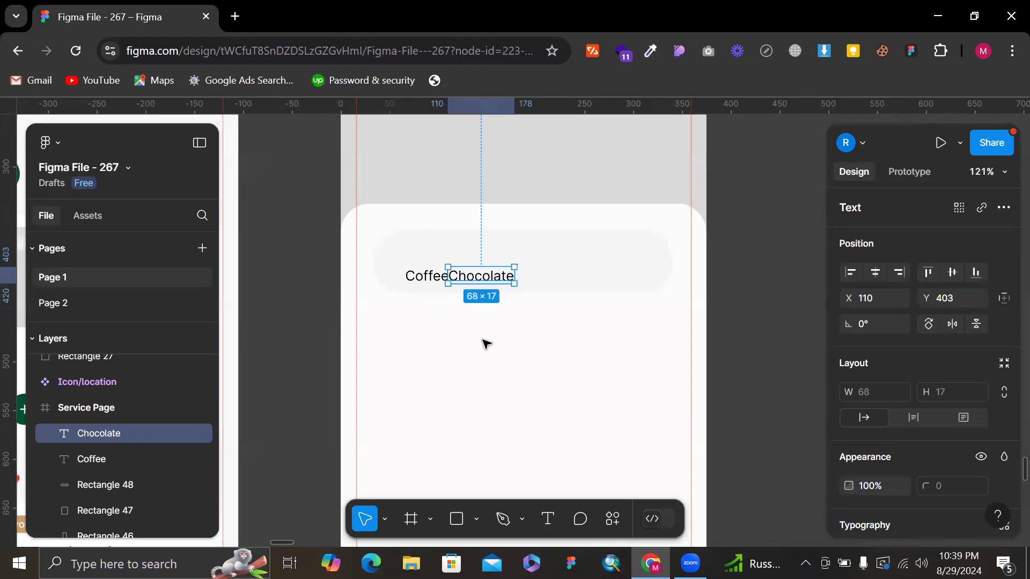
- Duplicate the "Chocolate" label to its right and change the copy's text to "Medium Roasted"
left_click_drag(482, 280, 570, 273)
double_click(571, 273)
type("Mediu")
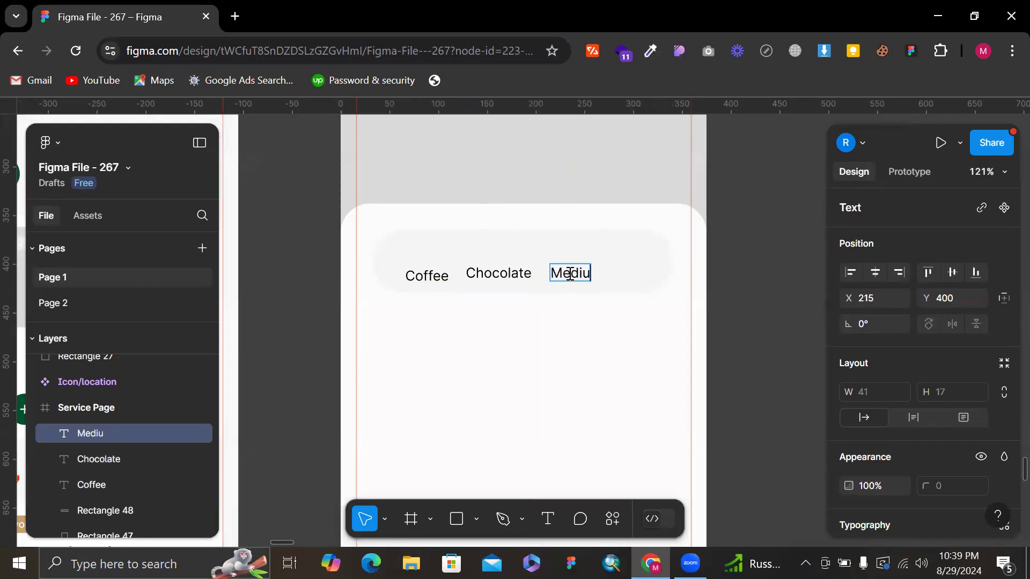
type("m Roasted")
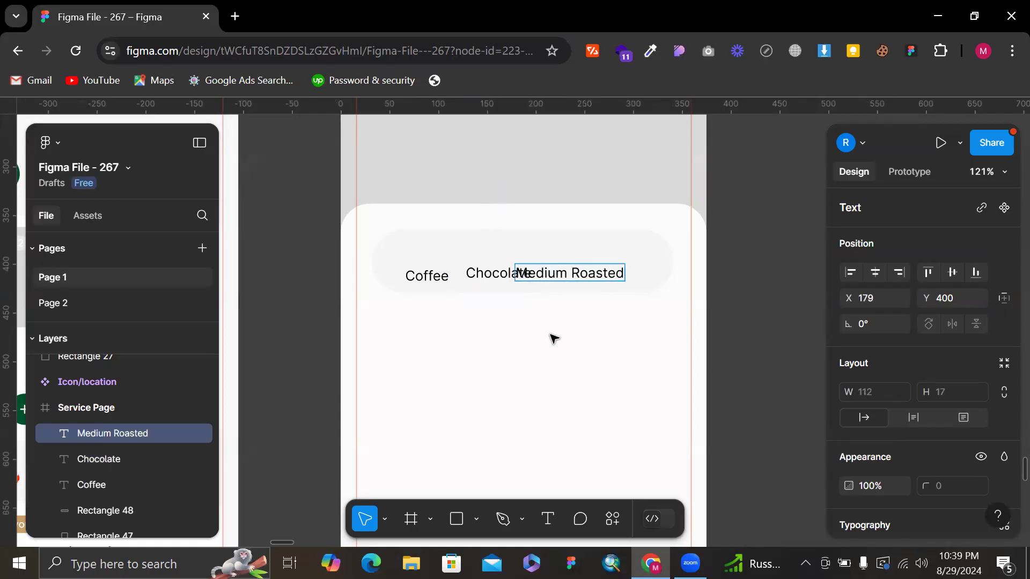
key("Escape")
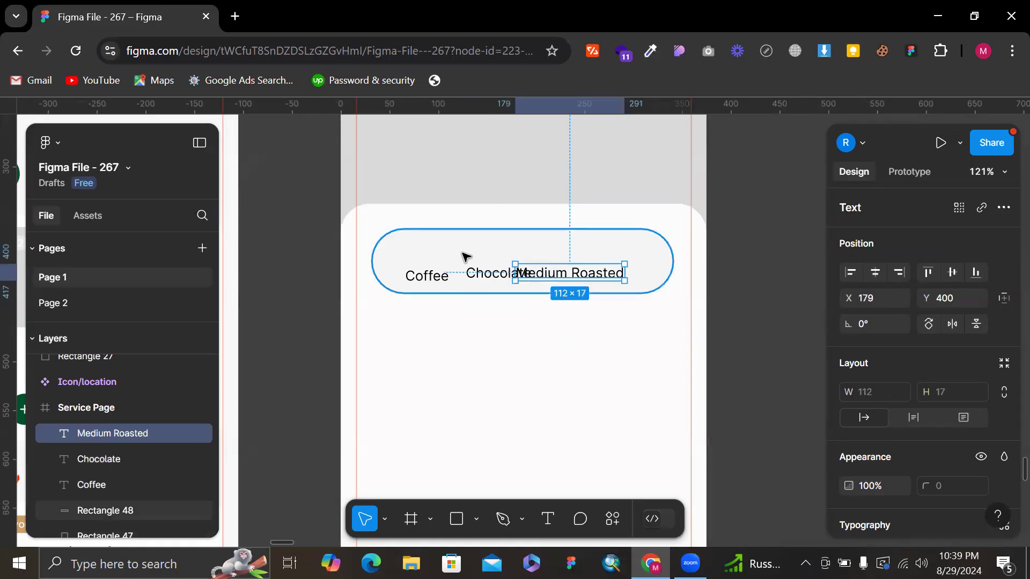
- Align the Coffee, Chocolate and Medium Roasted labels on their vertical centres and distribute their horizontal spacing
left_click(501, 278, "shift")
left_click(432, 282, "shift")
scroll(916, 361, "down", 4)
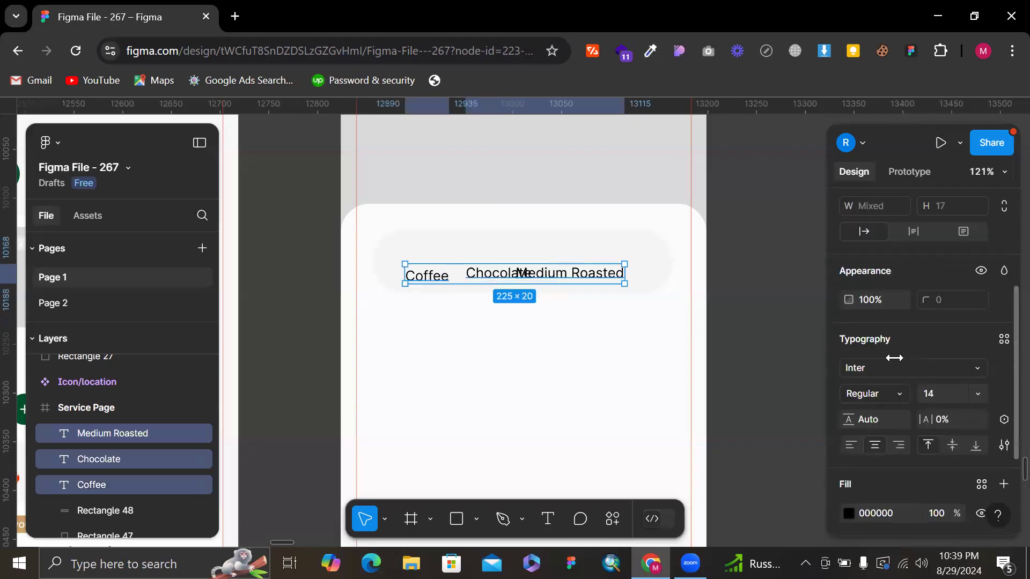
scroll(984, 236, "up", 3)
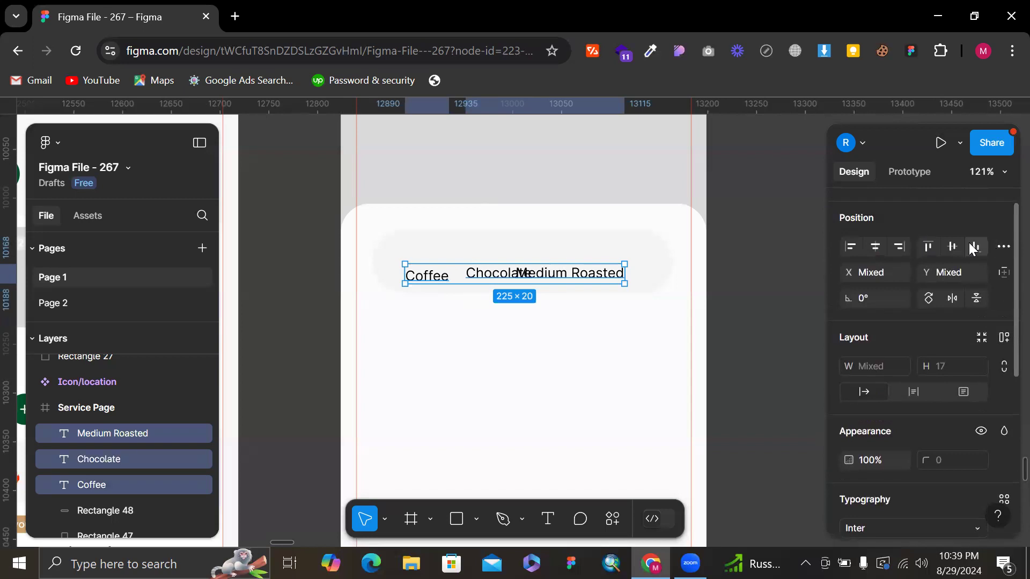
left_click(952, 246)
left_click(1004, 247)
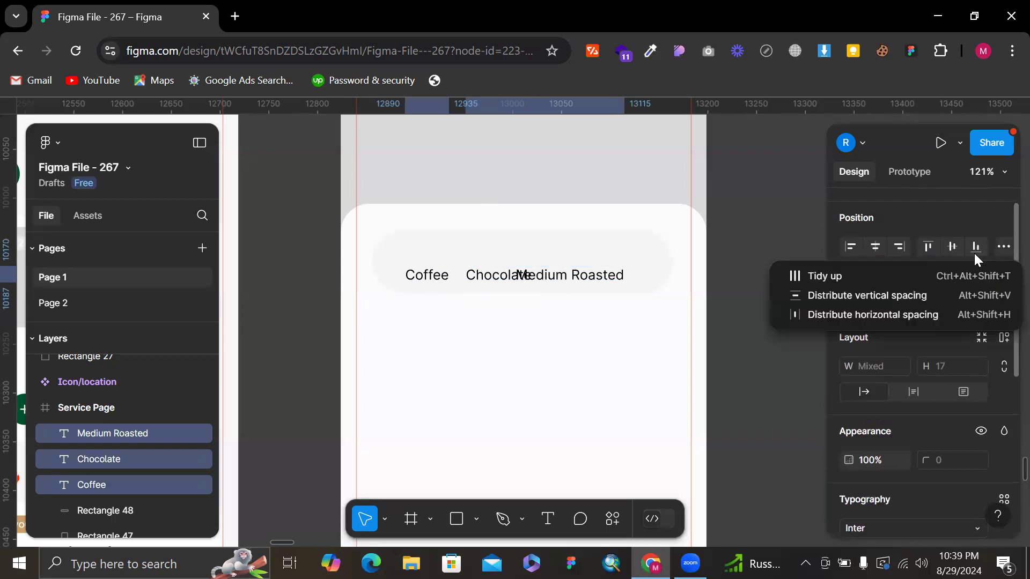
left_click(839, 319)
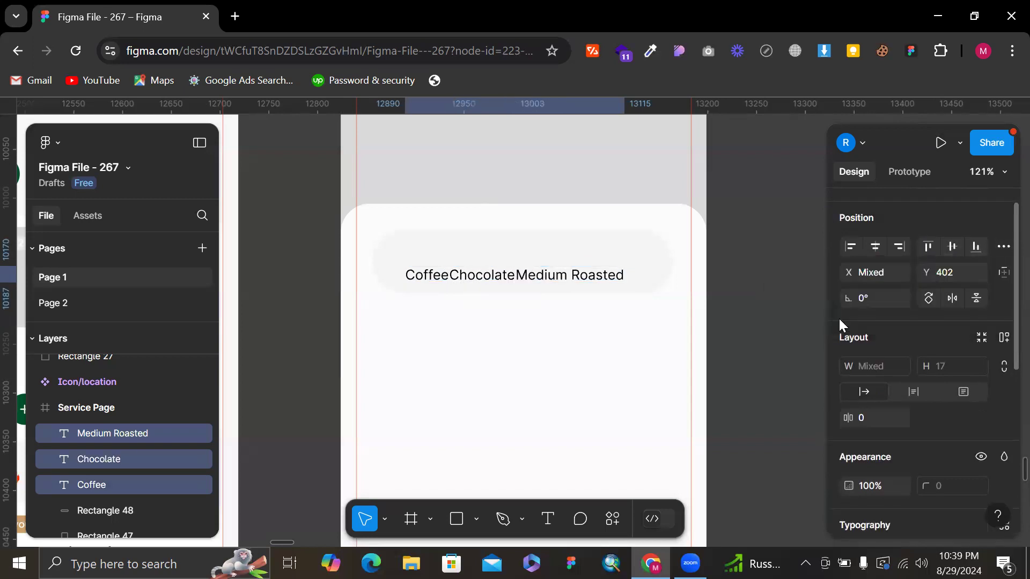
- Set the spacing between the three labels to 24 and move them to the middle of the grey bar
left_click(881, 413)
type("24")
key("Return")
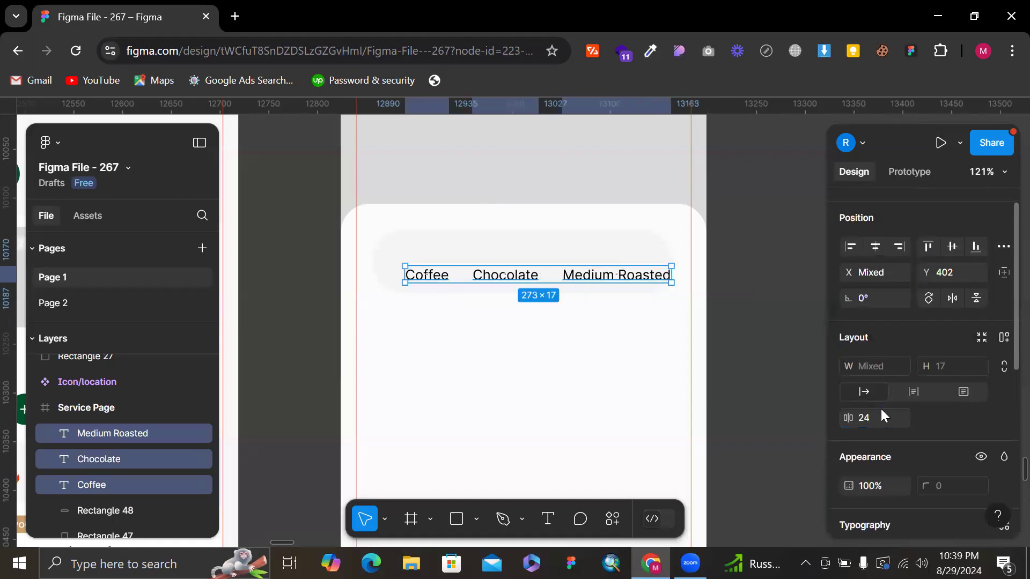
left_click_drag(600, 273, 586, 268)
scroll(559, 340, "left", 5)
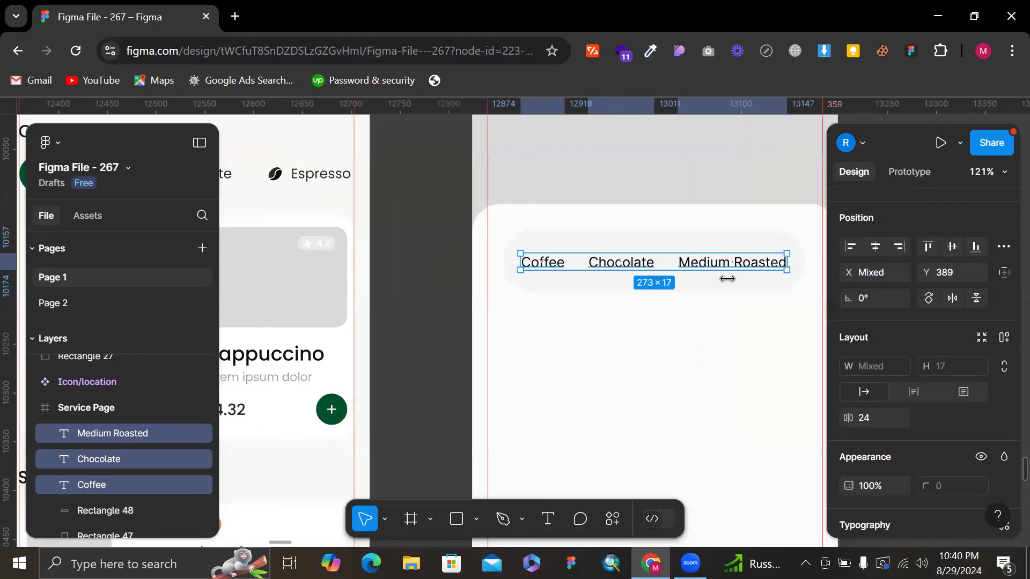
scroll(590, 322, "left", 3)
- Lock the off-white panel rectangle behind the grey bar
left_click(535, 375)
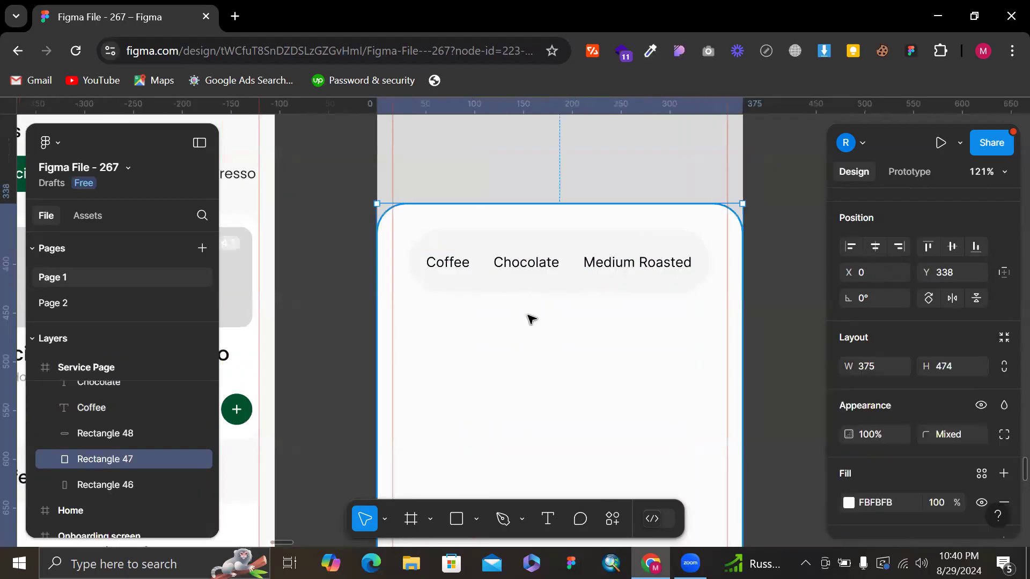
scroll(512, 244, "up", 5)
key("ctrl+z")
key("ctrl+z")
key("ctrl+z")
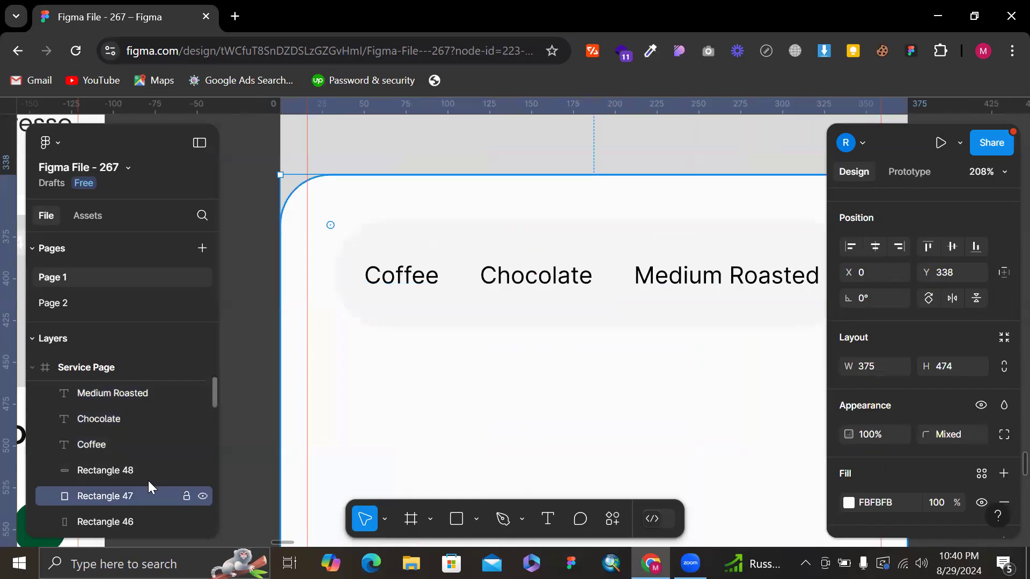
key("ctrl+shift+l")
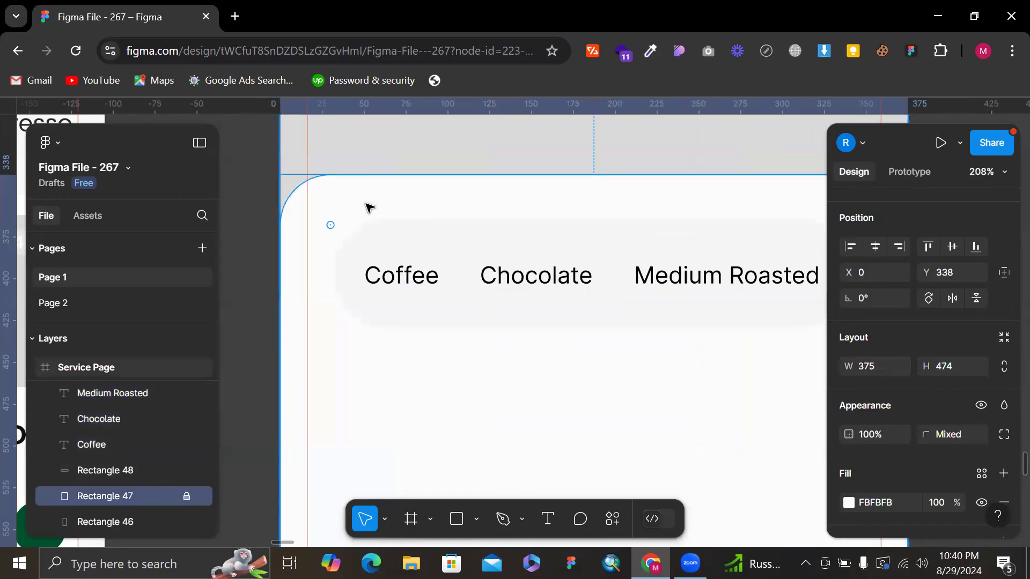
- Try to draw a vertical divider line with the Pen tool directly between the Coffee and Chocolate labels
scroll(421, 264, "right", 2)
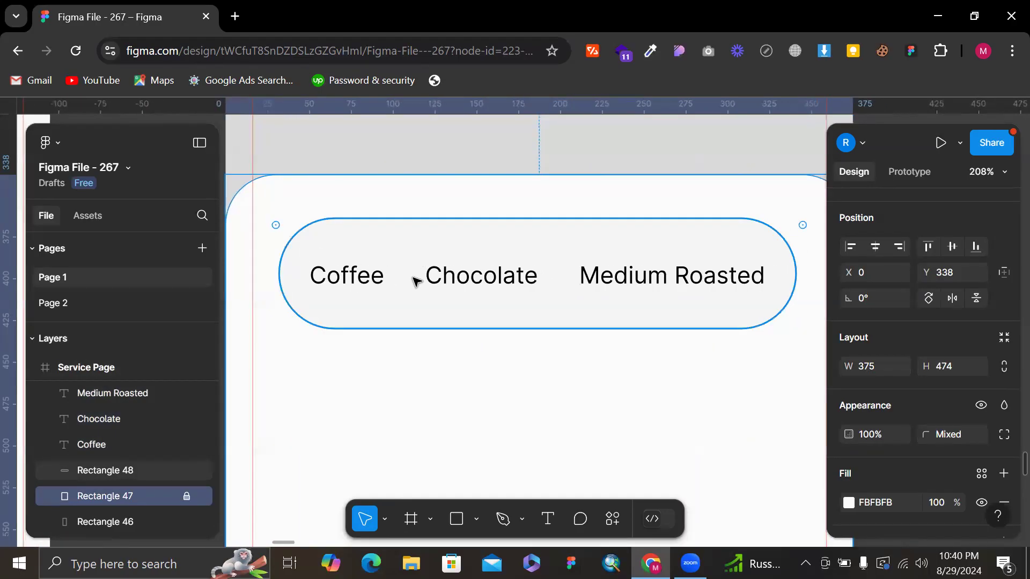
key("p")
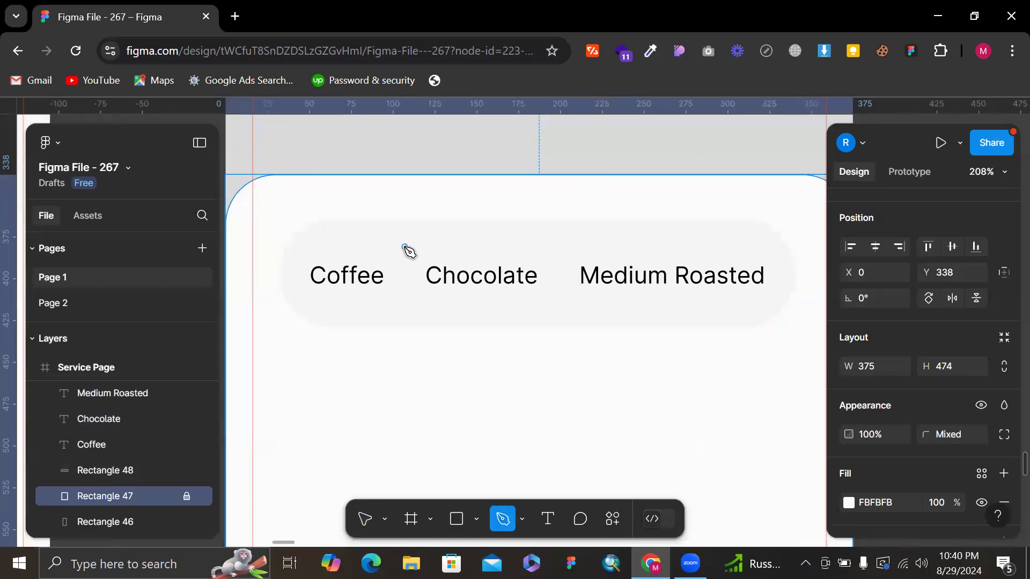
left_click_drag(405, 246, 404, 261)
left_click(405, 307)
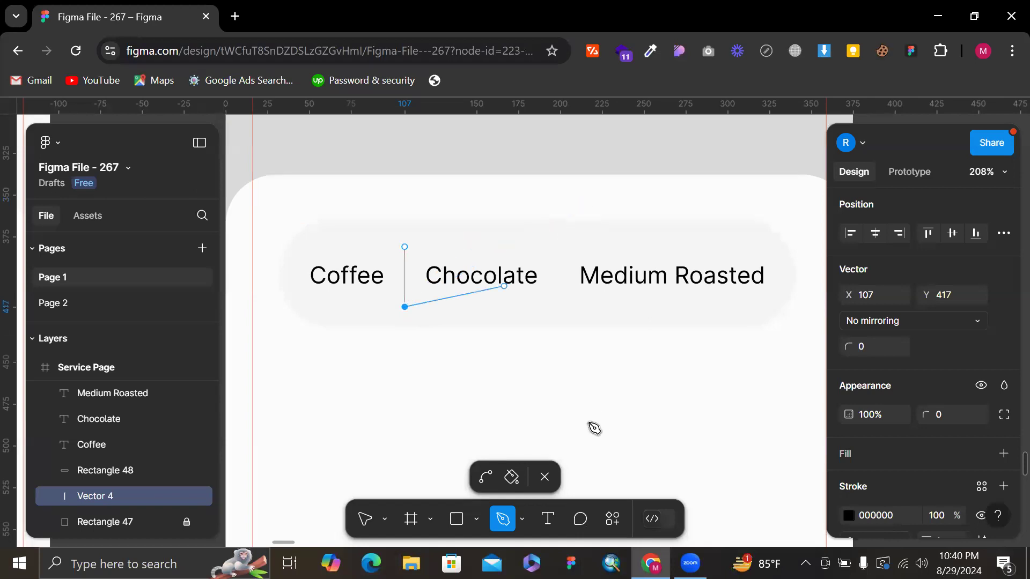
key("ctrl")
key("ctrl")
key("ctrl")
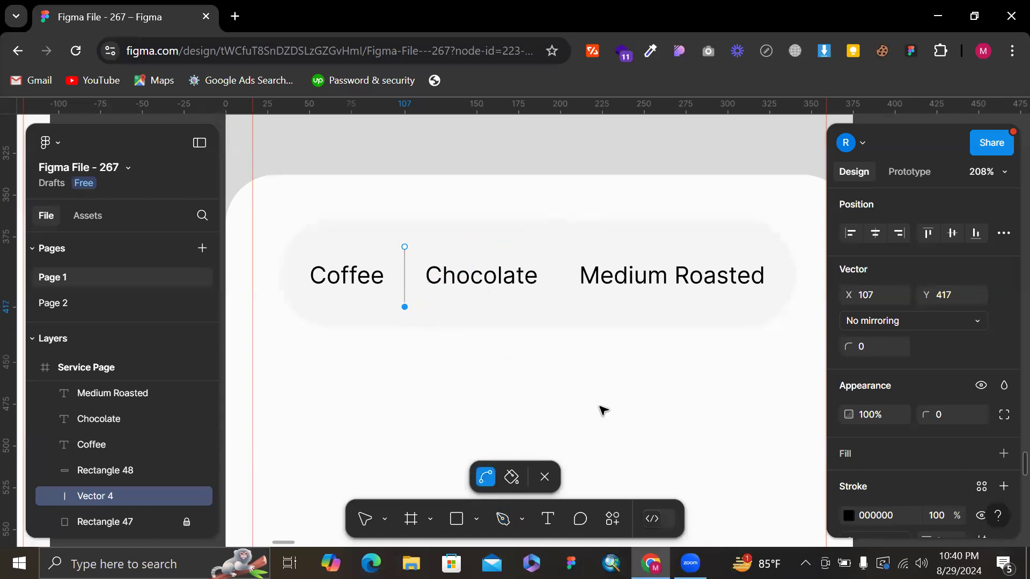
left_click(483, 475)
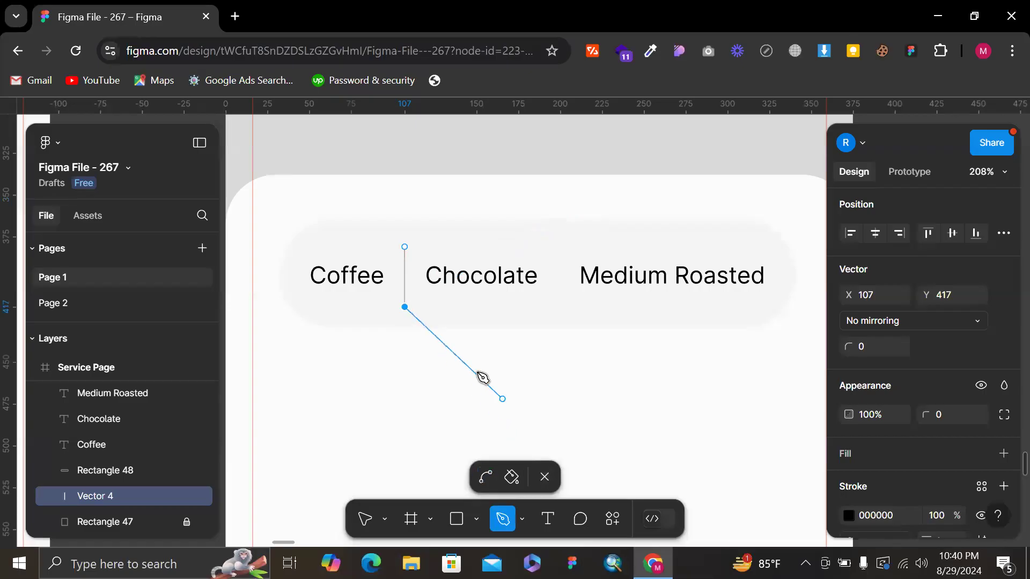
left_click(546, 477)
key("Escape")
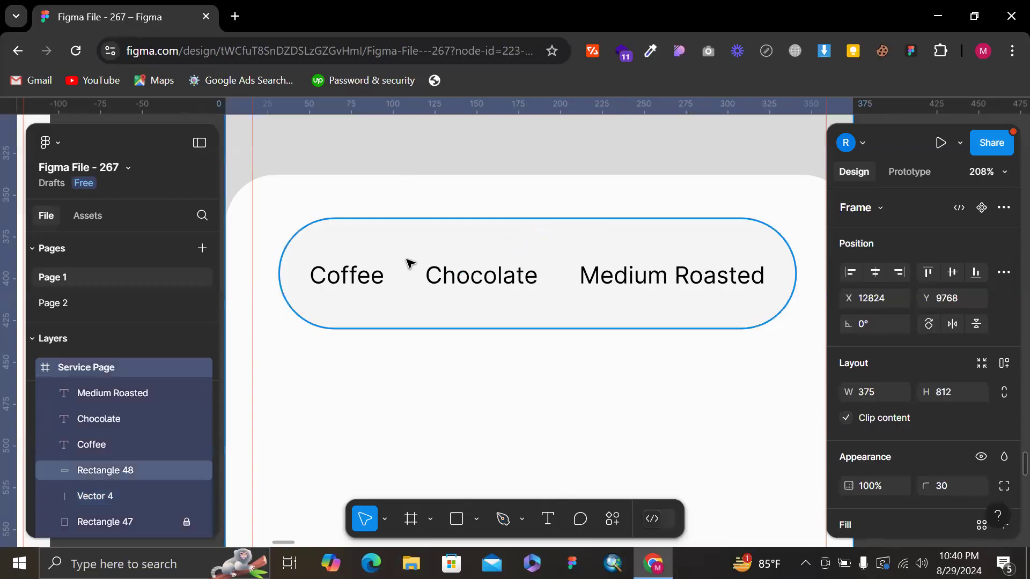
left_click(411, 393)
key("p")
left_click(394, 355)
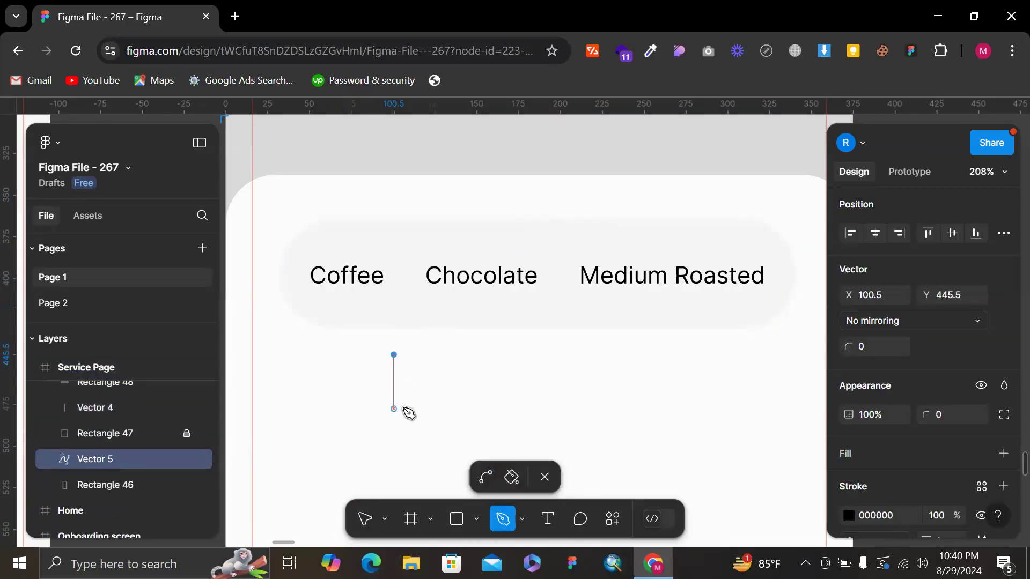
left_click_drag(393, 409, 403, 409)
key("Escape")
double_click(398, 409)
key("Delete")
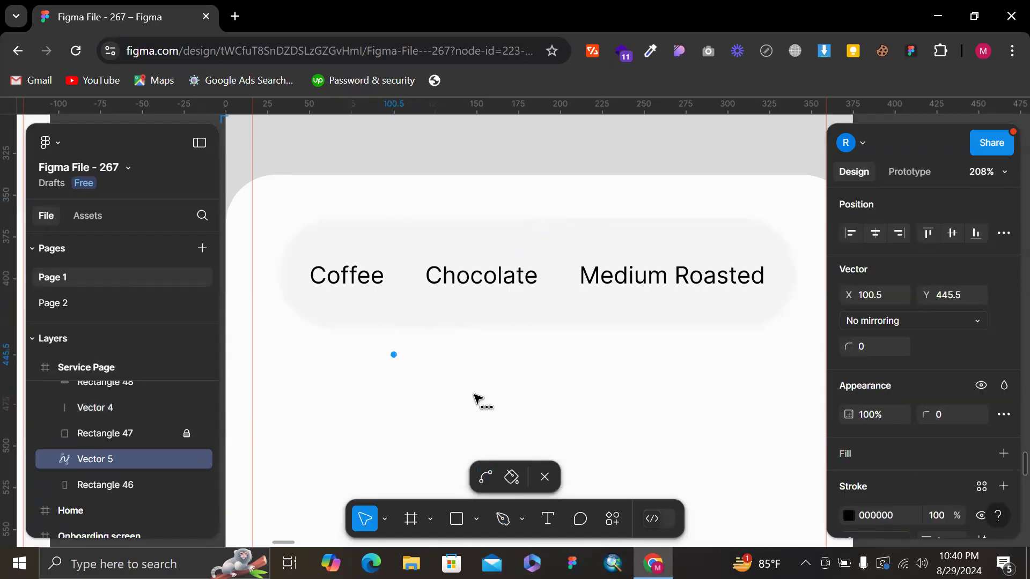
left_click(546, 477)
- Draw a vertical Pen line 36 tall, place it between Coffee and Chocolate, and duplicate it between Chocolate and Medium Roasted
key("p")
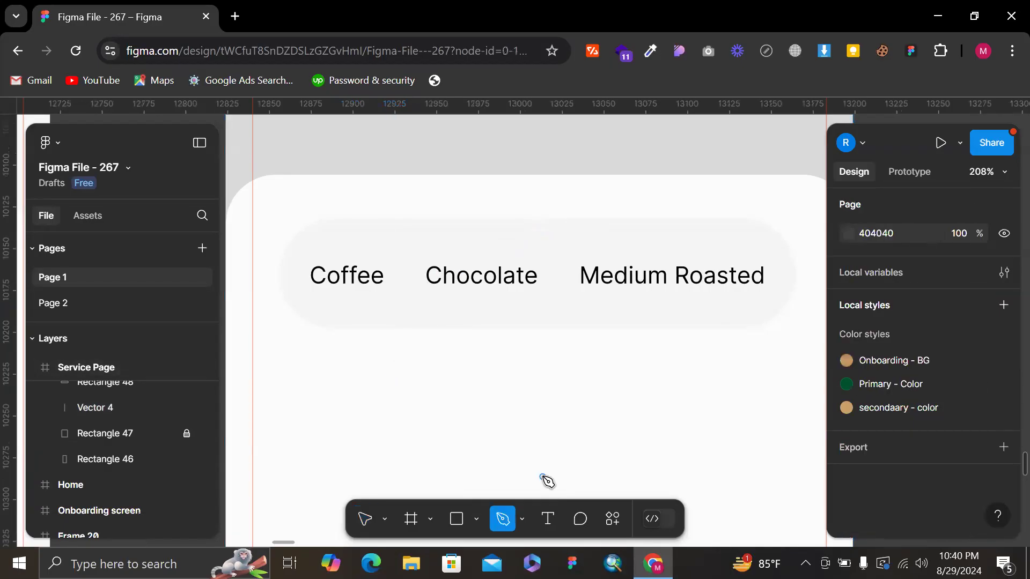
left_click(423, 377)
left_click(434, 437, "shift")
key("Escape")
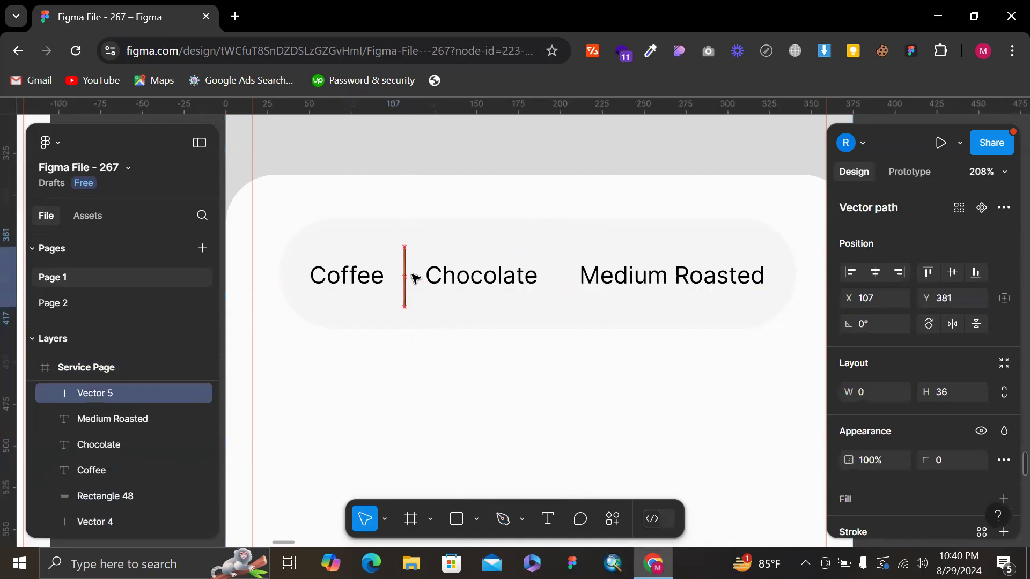
left_click_drag(411, 276, 558, 269)
- Space the three labels and two divider lines evenly with 12 between them
left_click(349, 276, "shift")
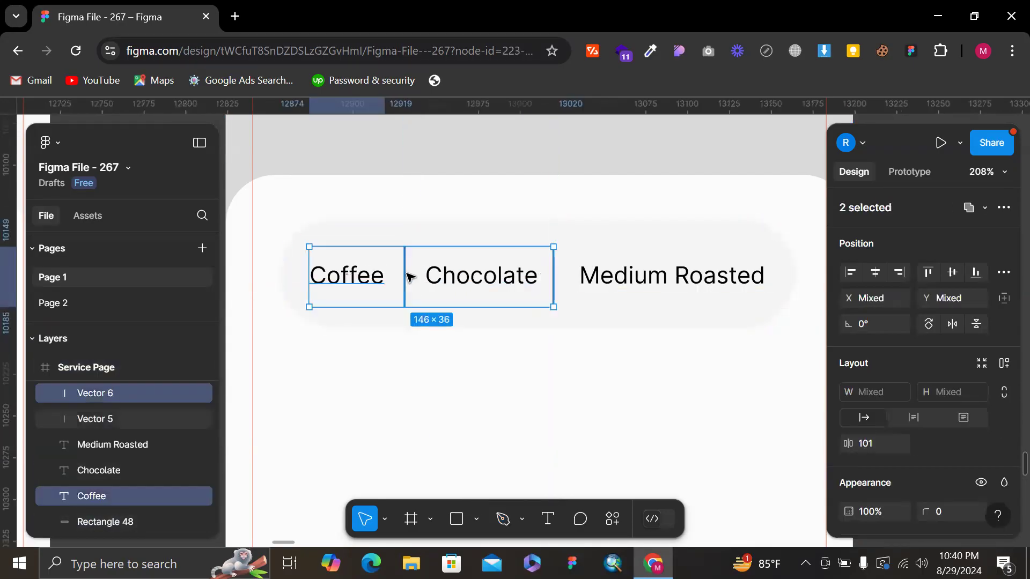
left_click(405, 275, "shift")
left_click(526, 277, "shift")
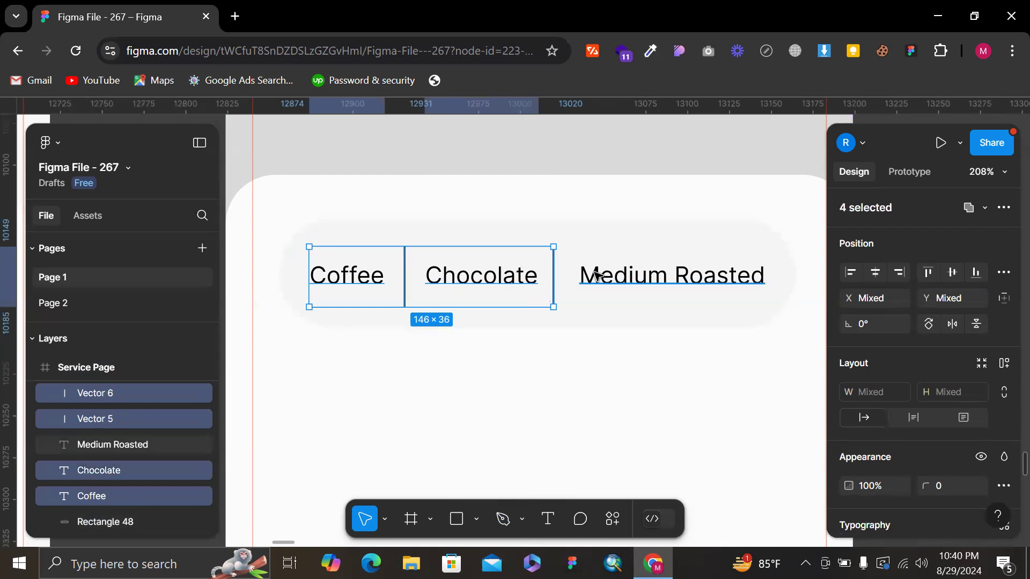
left_click(670, 276, "shift")
left_click(753, 294)
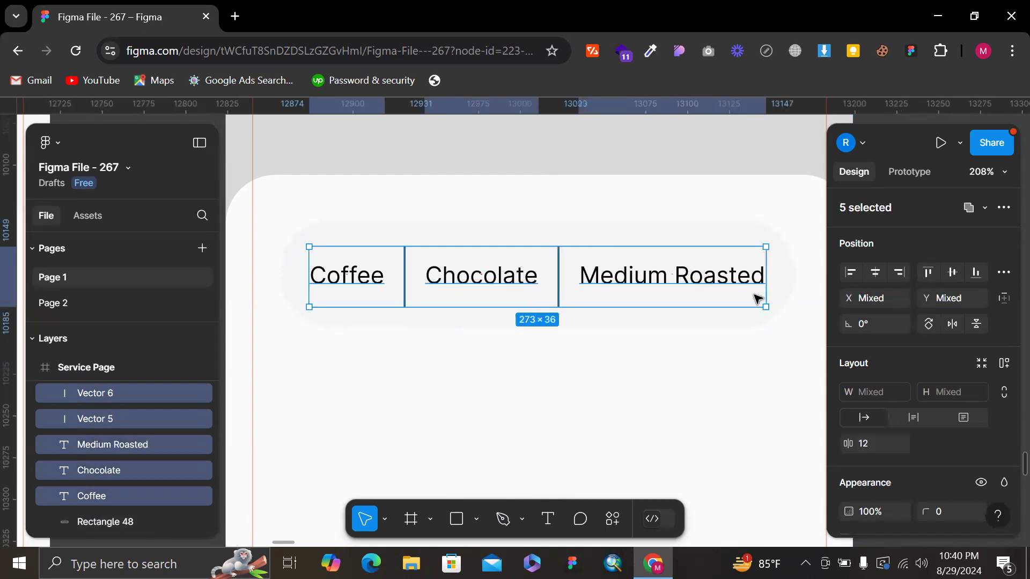
left_click_drag(597, 282, 597, 281)
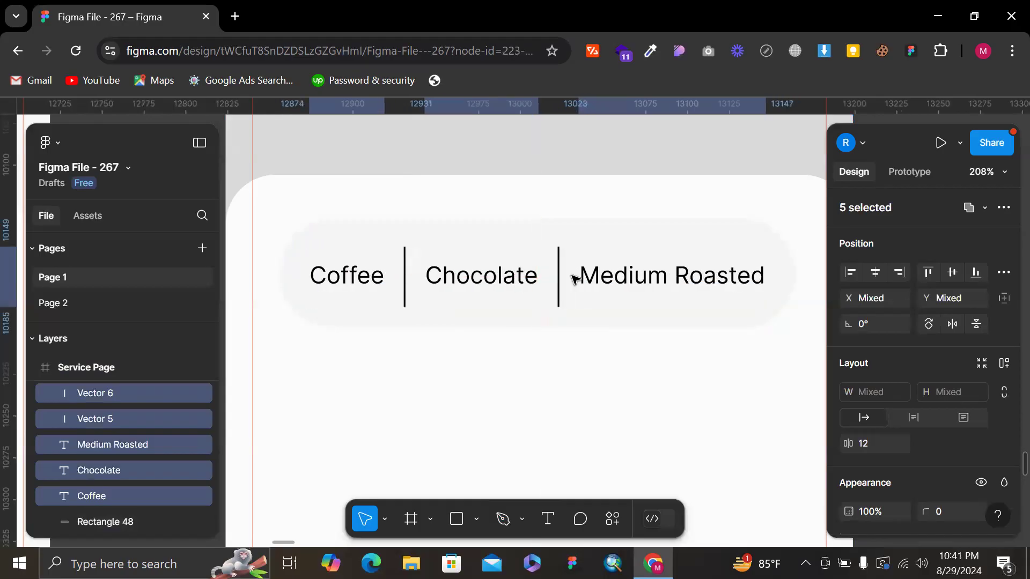
- Set the stroke colour of both vertical divider lines in the attribute bar to light grey C5C5C5
left_click(559, 280)
left_click(405, 280, "shift")
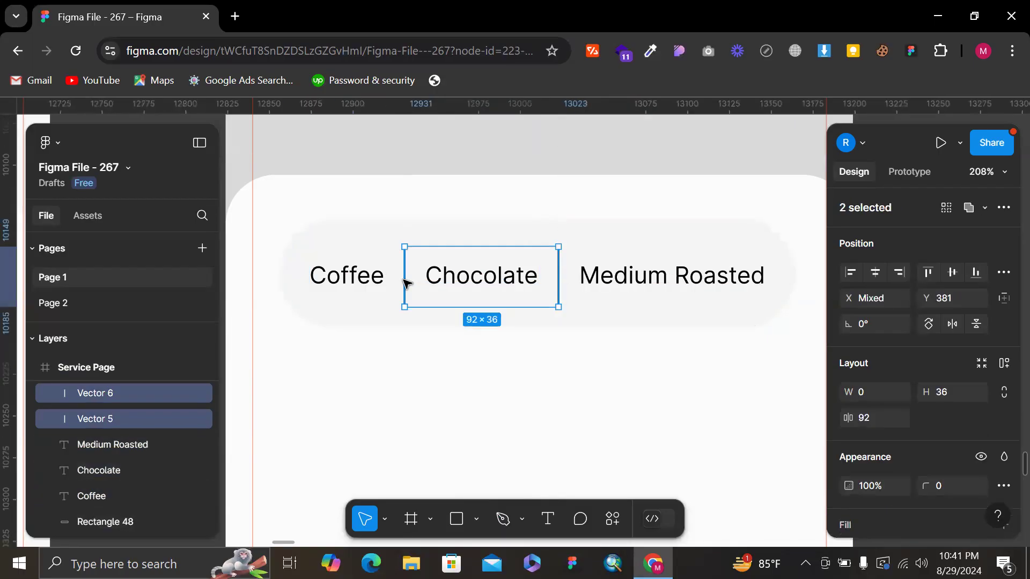
scroll(858, 446, "down", 3)
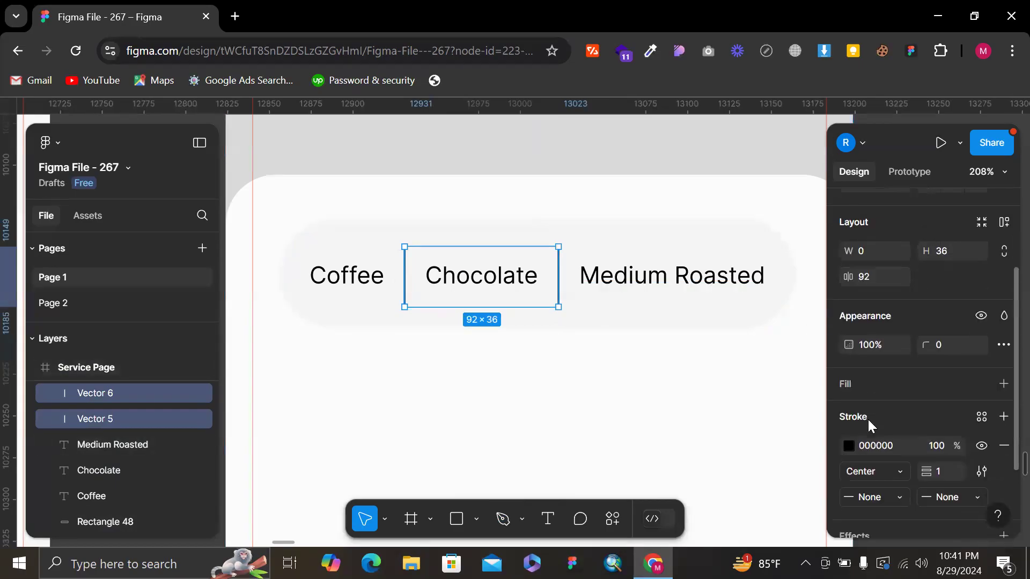
left_click(849, 430)
mouse_move(657, 292)
left_mouse_down()
mouse_move(557, 274)
mouse_move(558, 182)
mouse_move(558, 215)
left_mouse_up()
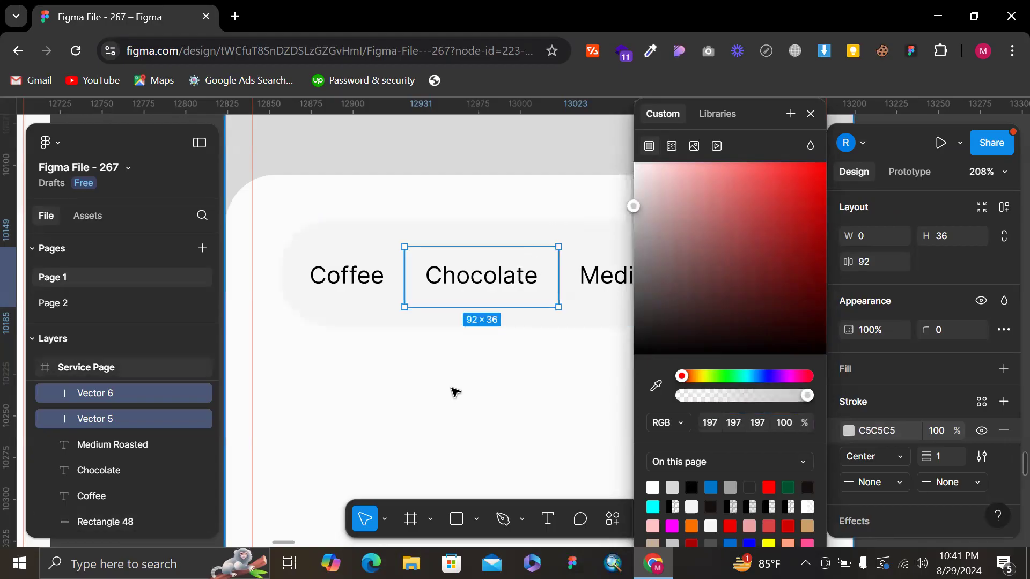
left_click(455, 392)
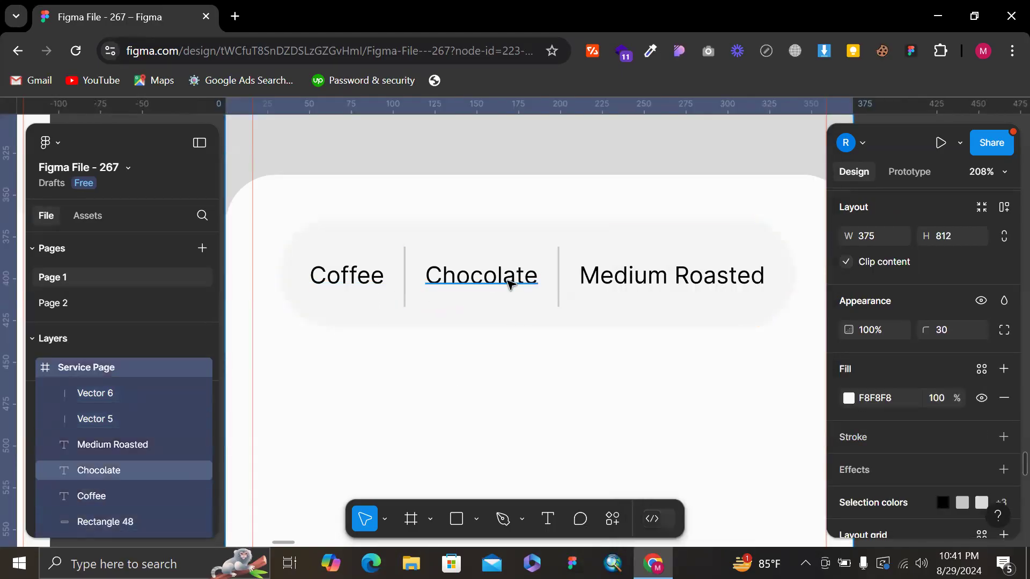
- Examine the attribute bar in the reference mockup and compare its label size and icons with the Service Page frame
scroll(439, 315, "down", 5)
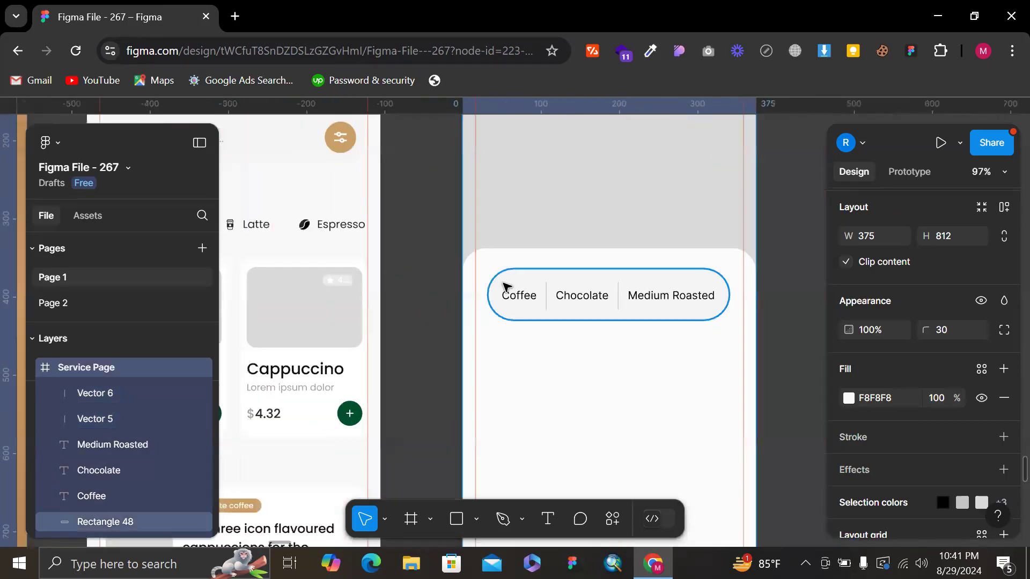
scroll(504, 286, "left", 10)
scroll(504, 285, "down", 3)
scroll(504, 285, "up", 6)
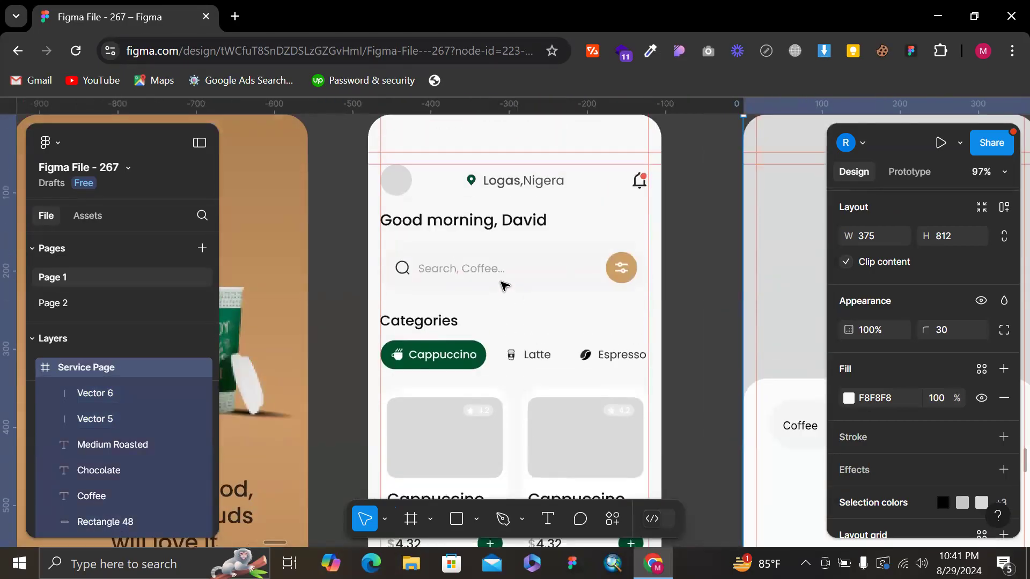
scroll(504, 285, "down", 5)
left_click(555, 152)
scroll(668, 145, "right", 2)
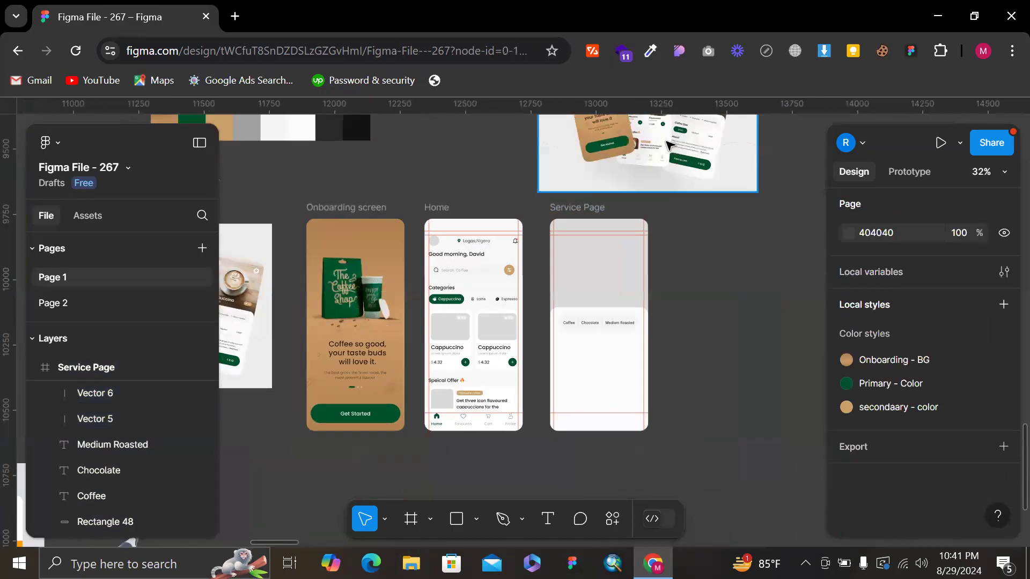
scroll(668, 144, "up", 10)
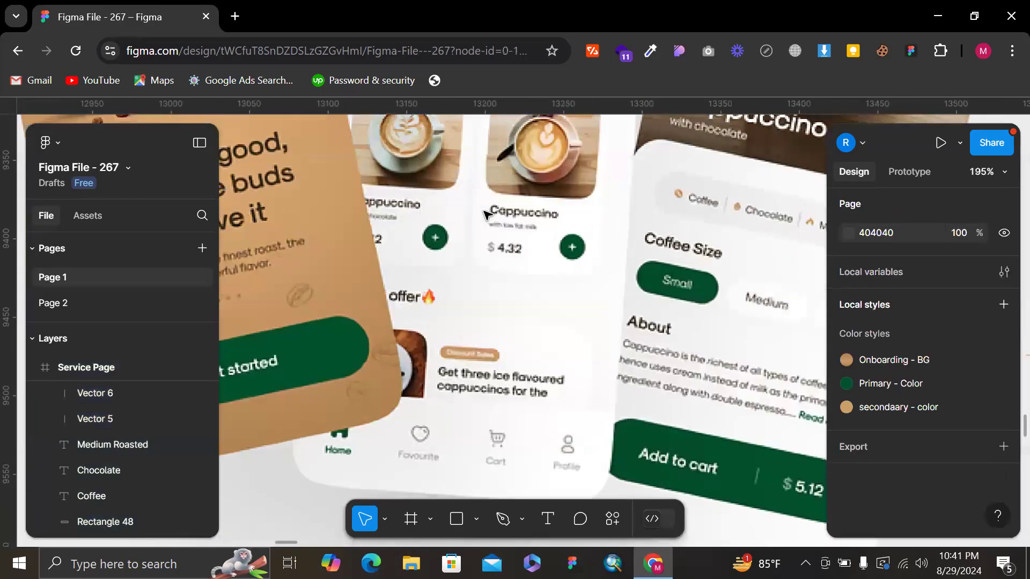
scroll(483, 226, "up", 3)
scroll(482, 225, "right", 3)
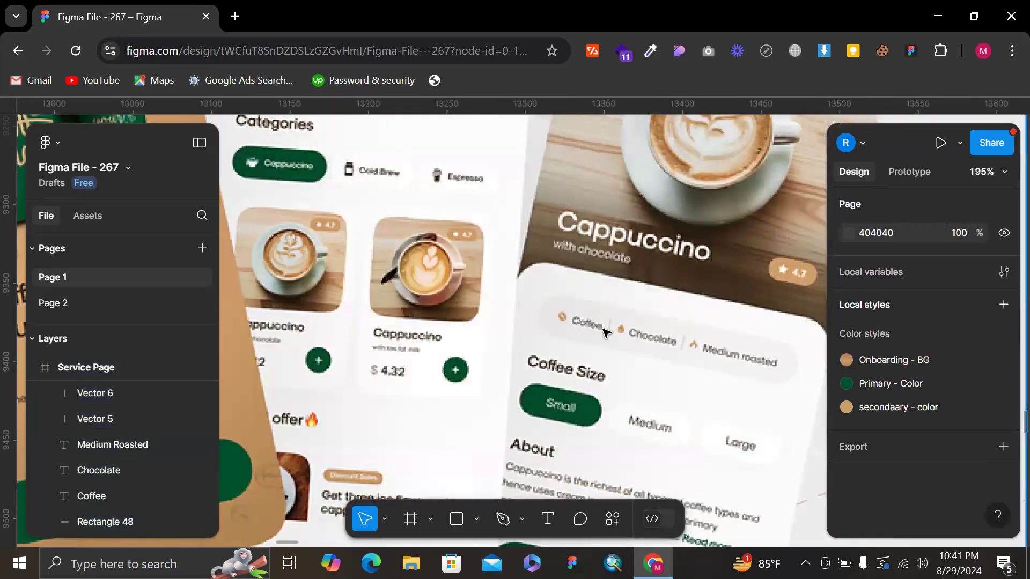
scroll(670, 351, "down", 2)
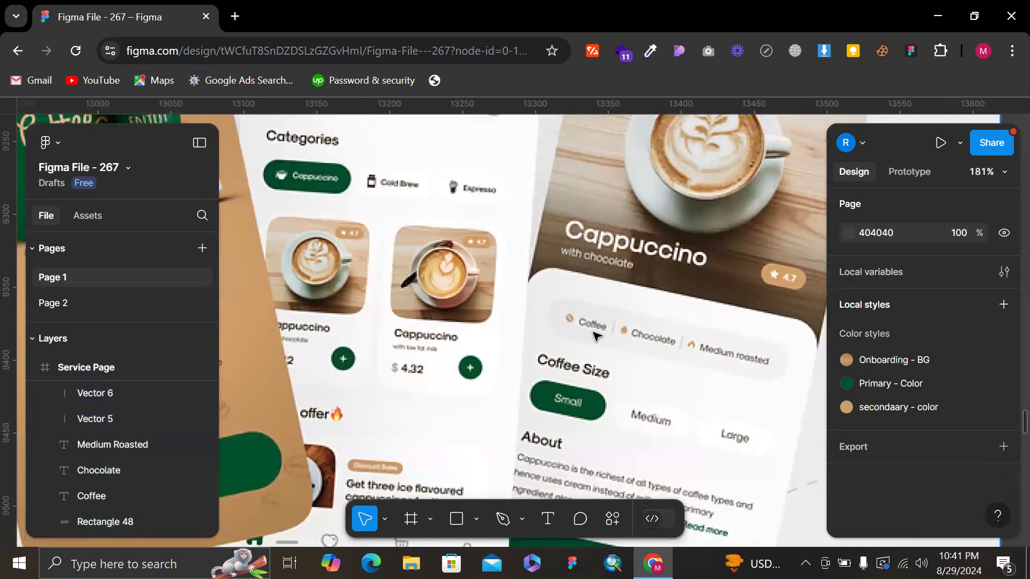
scroll(598, 335, "down", 5)
scroll(597, 336, "up", 3)
scroll(536, 343, "down", 3)
scroll(536, 343, "left", 3)
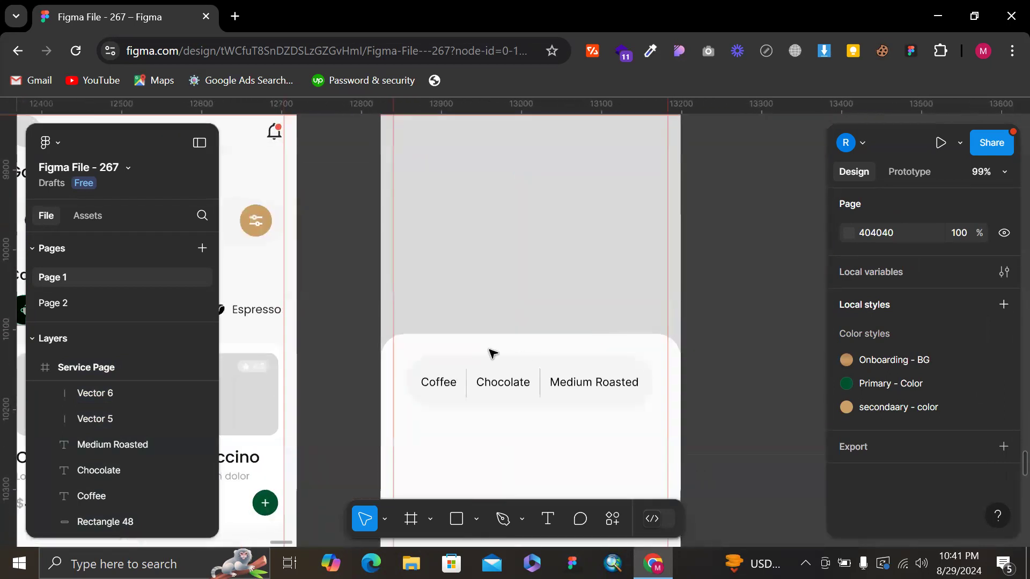
- Set the font size of the Coffee, Chocolate and Medium Roasted labels to 12
left_click(439, 384)
left_click(504, 382, "shift")
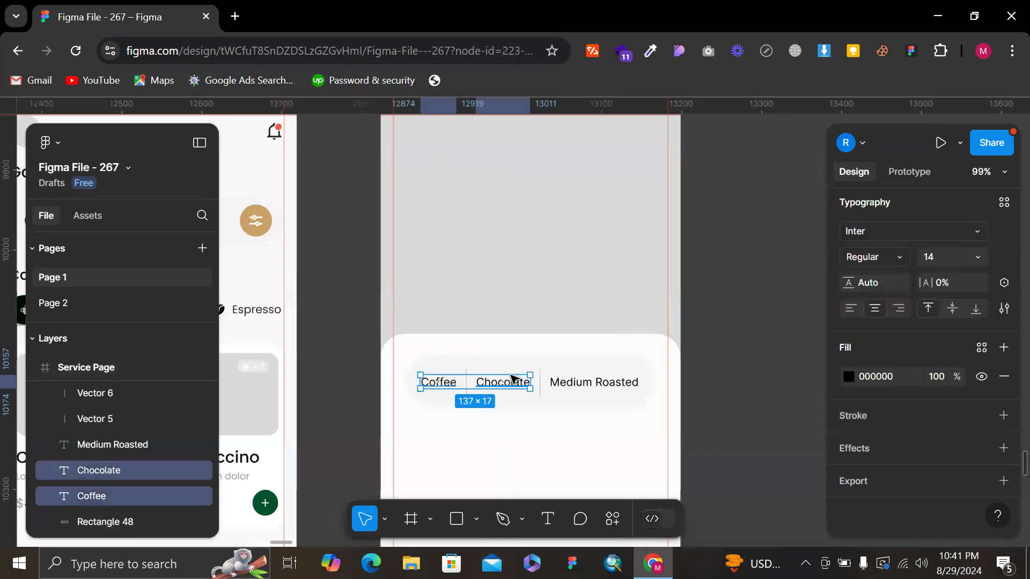
left_click(622, 381, "shift")
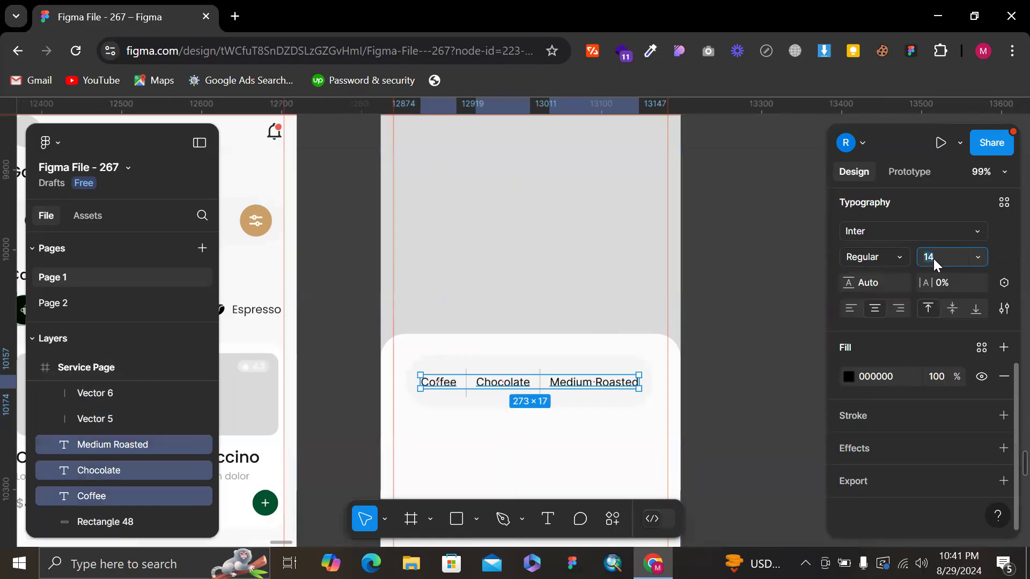
type("12")
key("Return")
left_click(476, 409)
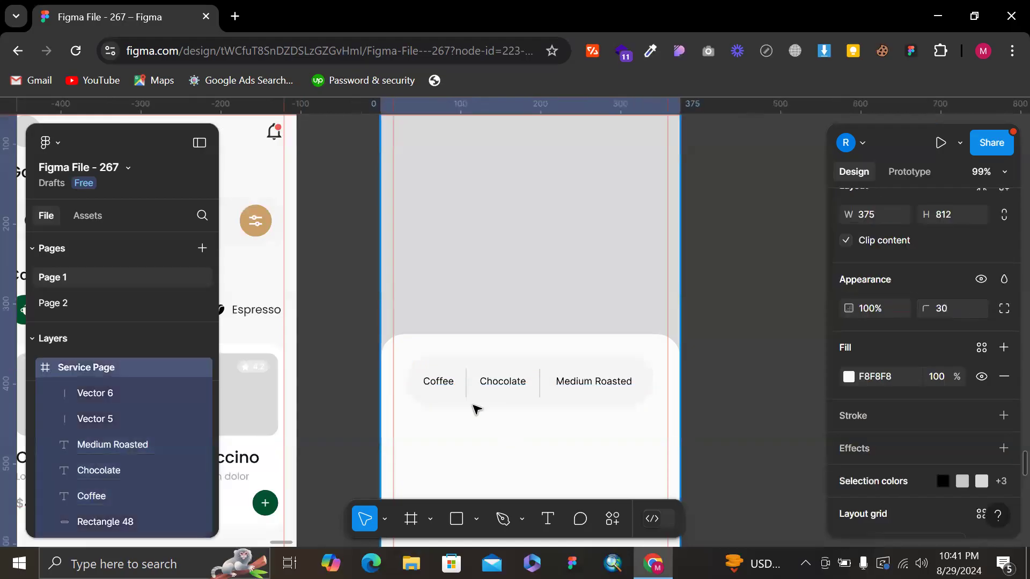
- Find the Iconify plugin among the plugins and widgets and run it
left_click(439, 383)
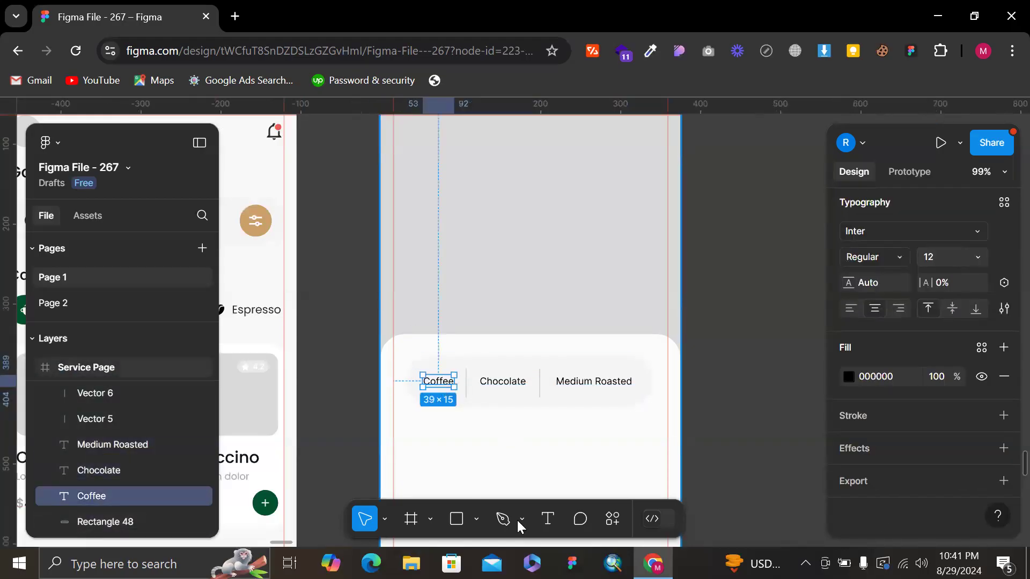
left_click(614, 518)
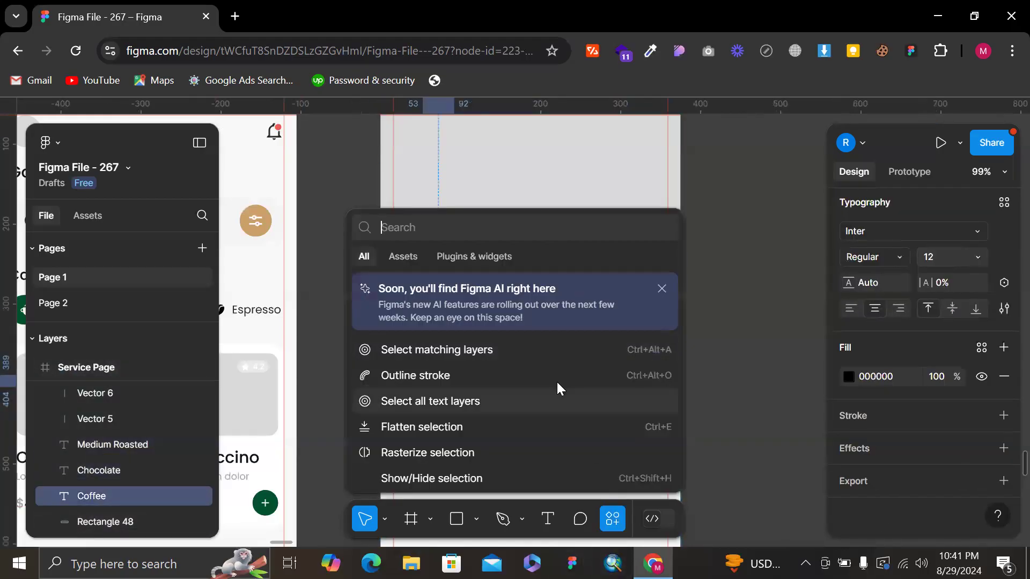
left_click(484, 262)
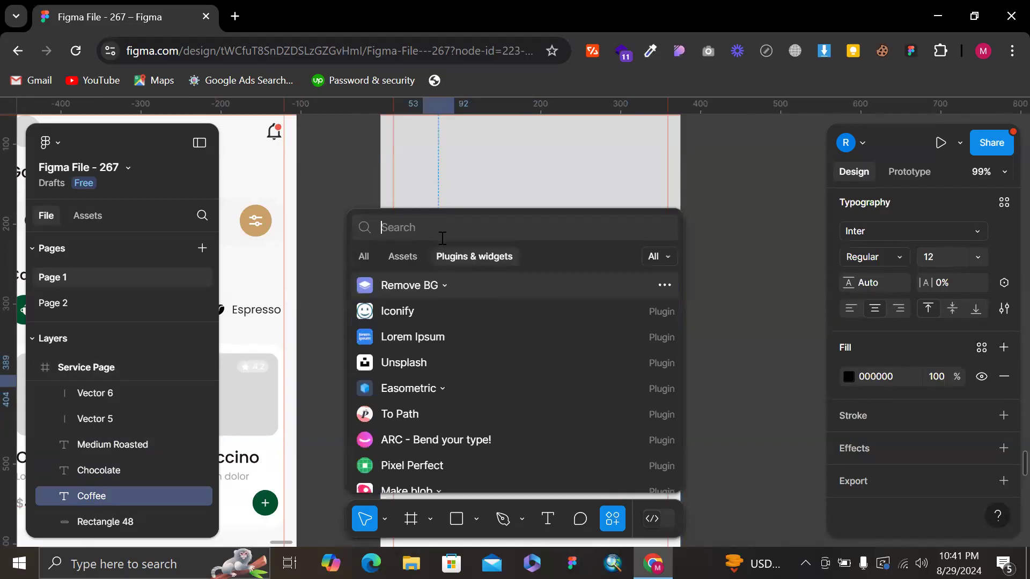
type("idonify")
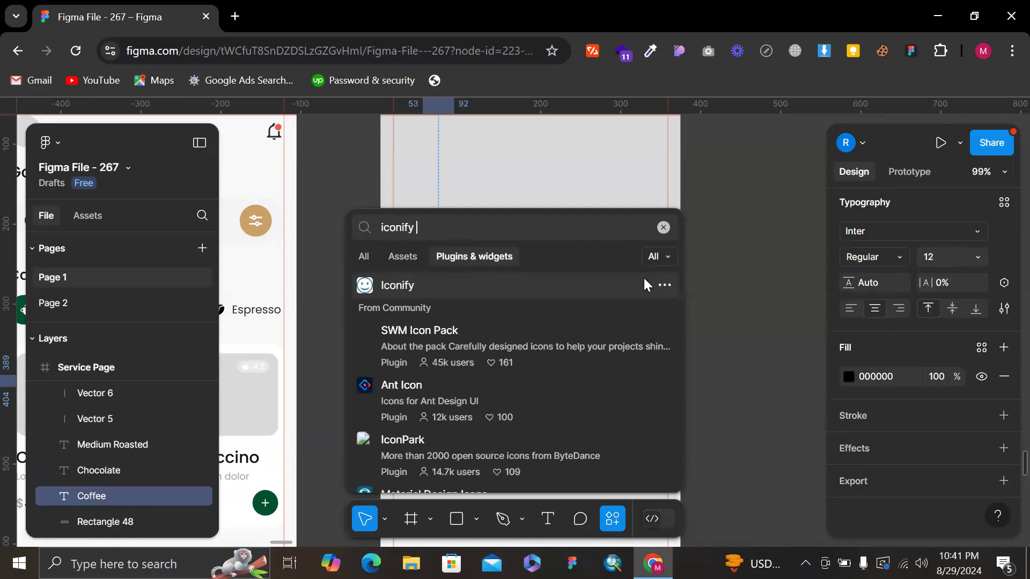
left_click(663, 285)
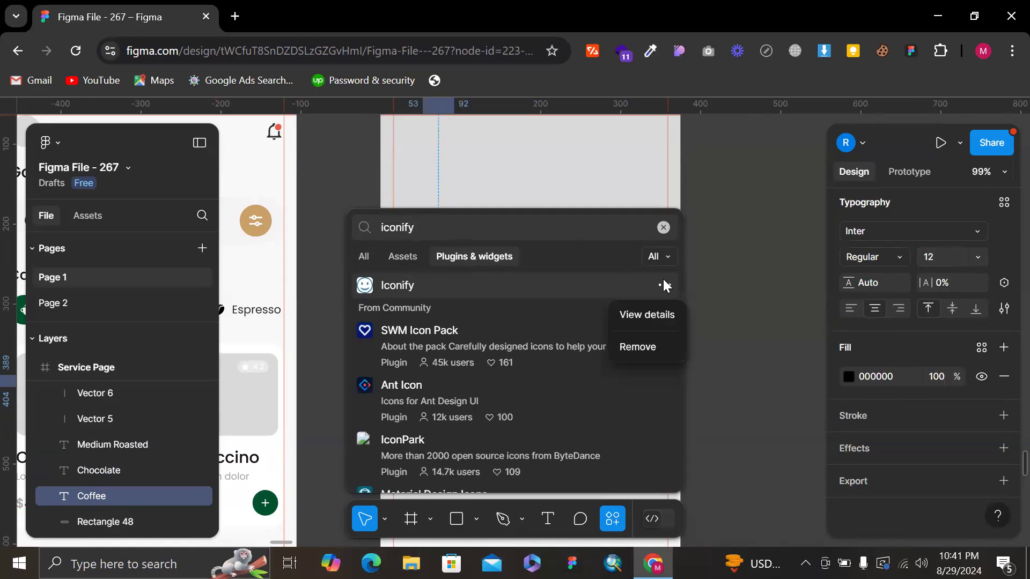
left_click(638, 313)
left_click(665, 477)
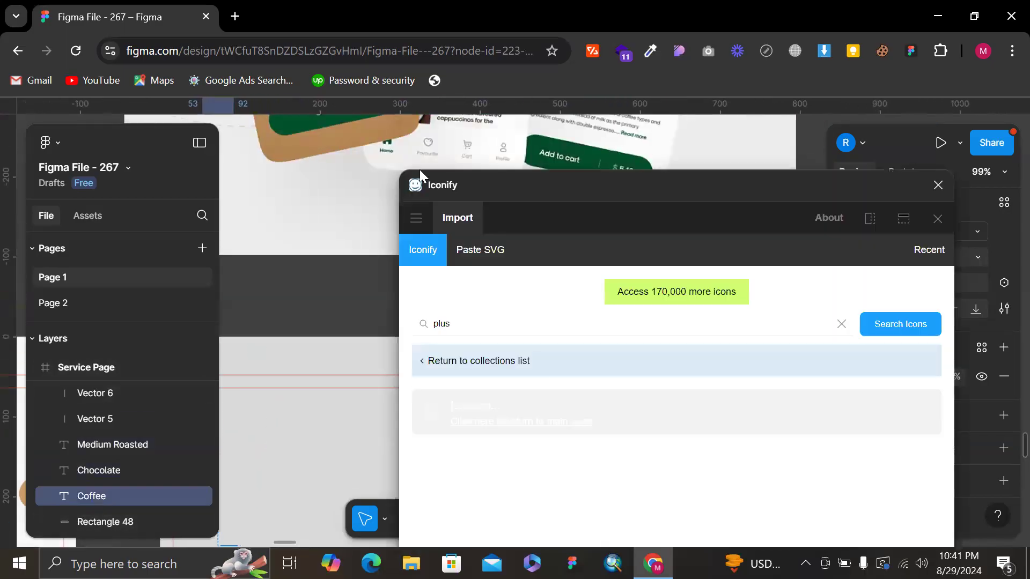
- Search Iconify for "beans" and place the outlined hugeicons coffee-beans icon on the canvas over the reference mockup
scroll(341, 182, "up", 5)
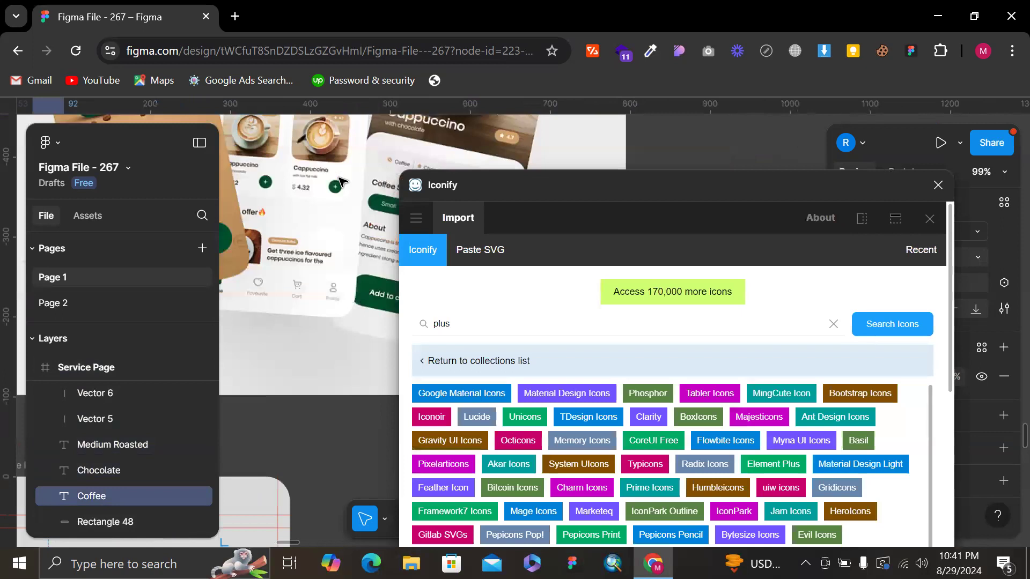
scroll(352, 171, "up", 5)
scroll(364, 157, "right", 2)
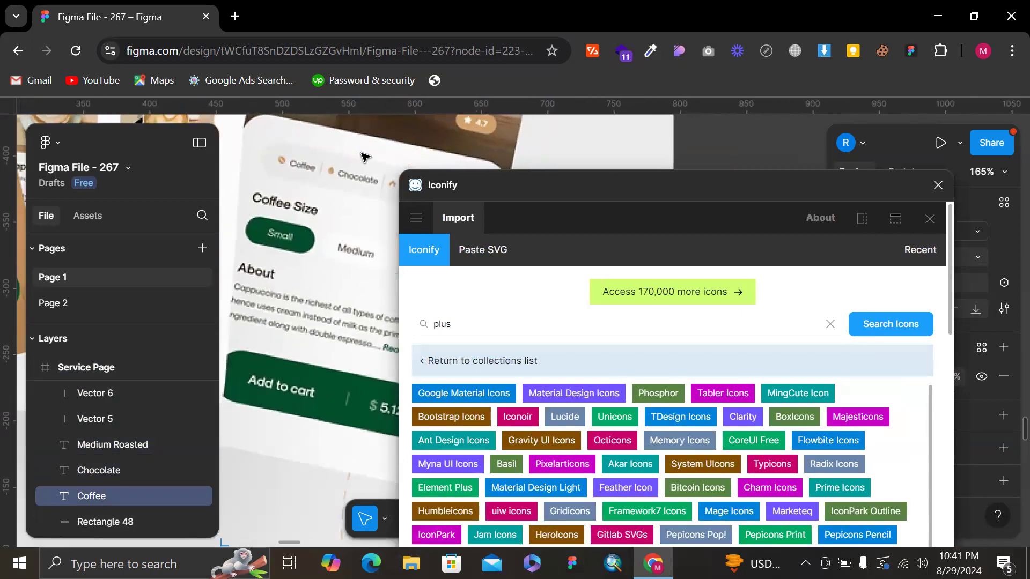
left_click(500, 322)
key("ctrl+a")
type("c")
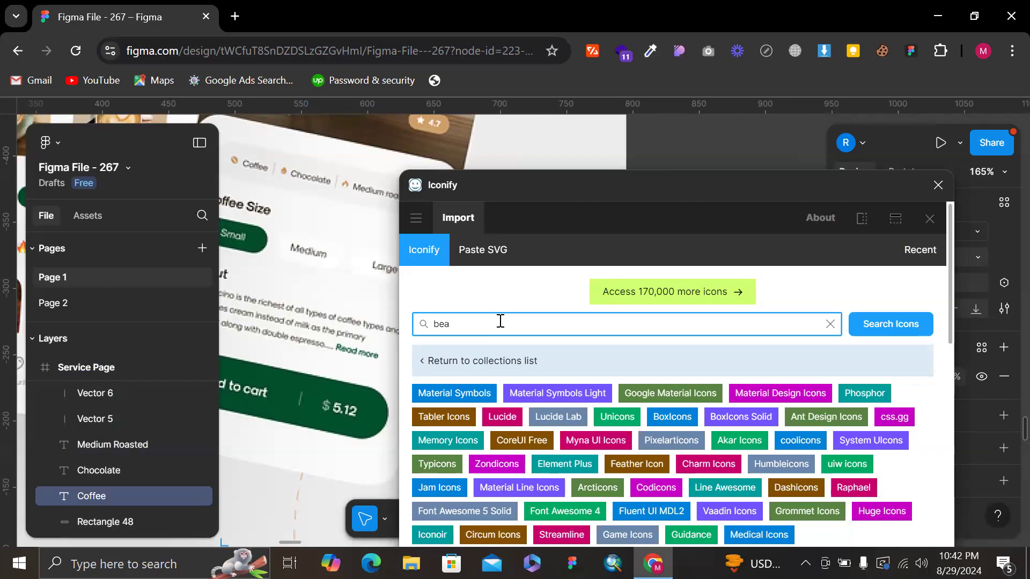
key("Return")
scroll(514, 317, "down", 3)
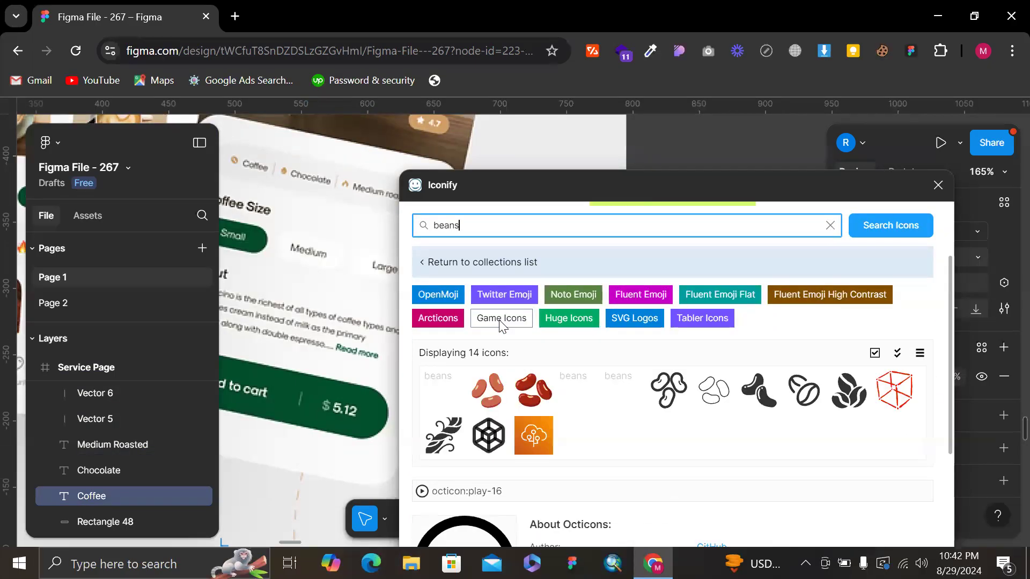
scroll(657, 295, "up", 3)
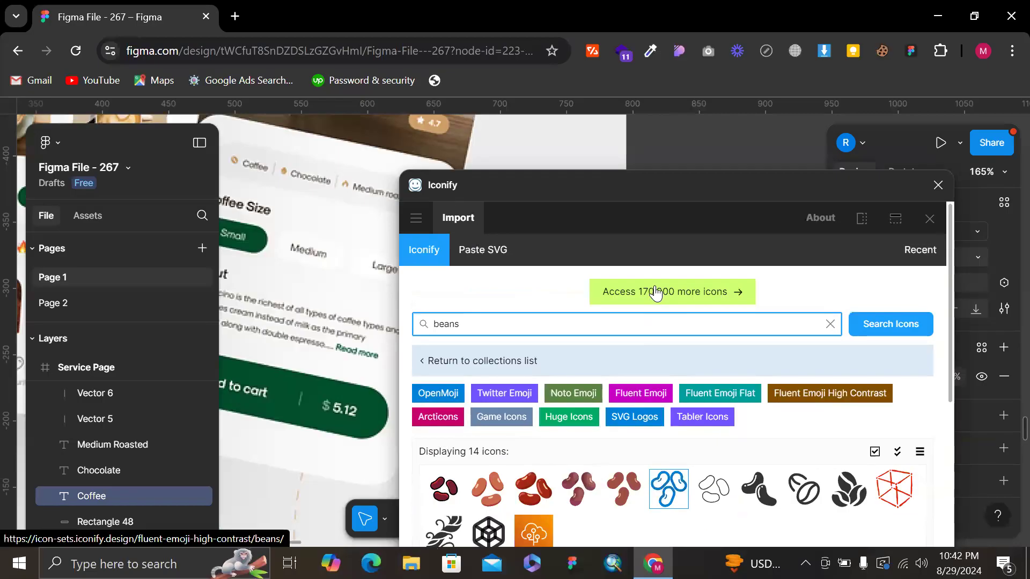
left_click_drag(817, 489, 338, 301)
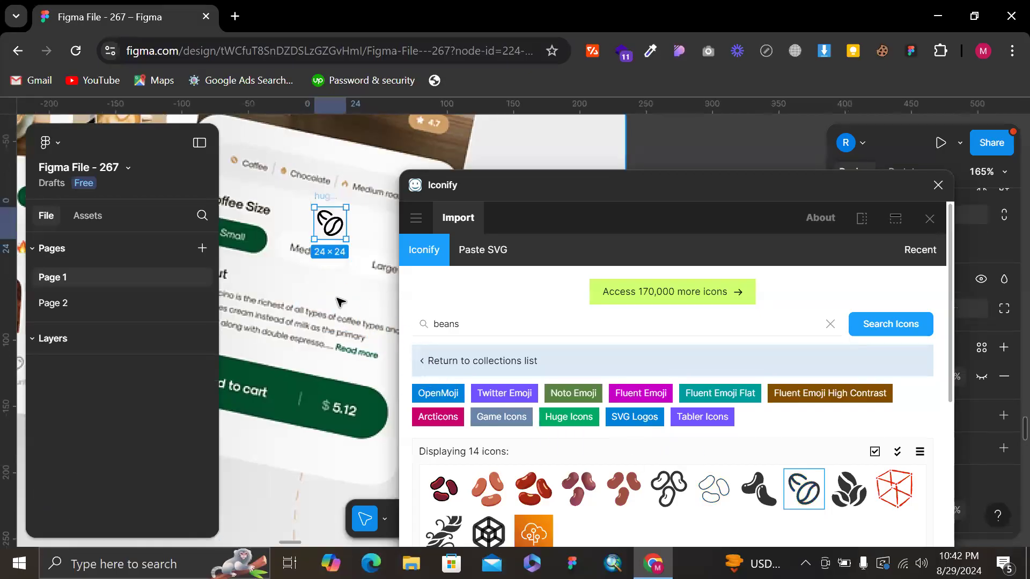
- Search Iconify for "chocolate", place the mdi chocolate-outline candy icon beside the coffee beans, and close the plugin
scroll(303, 178, "up", 5)
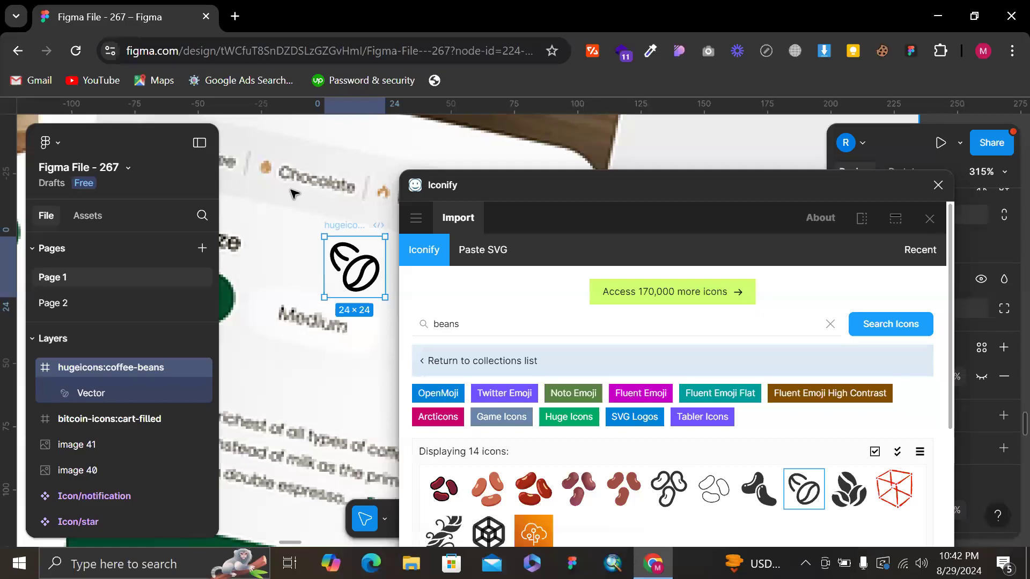
left_click(485, 328)
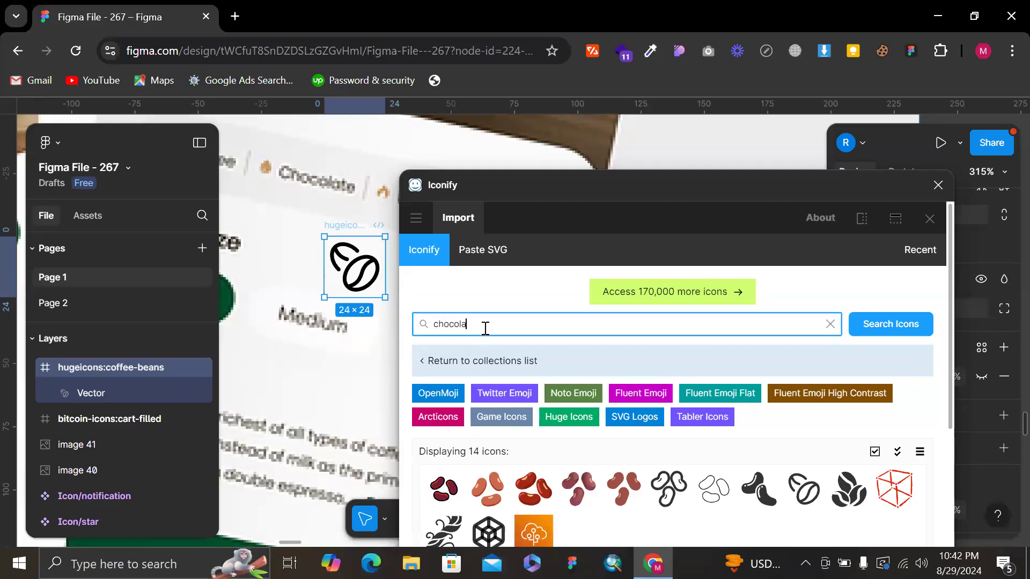
type("chocolate")
key("Return")
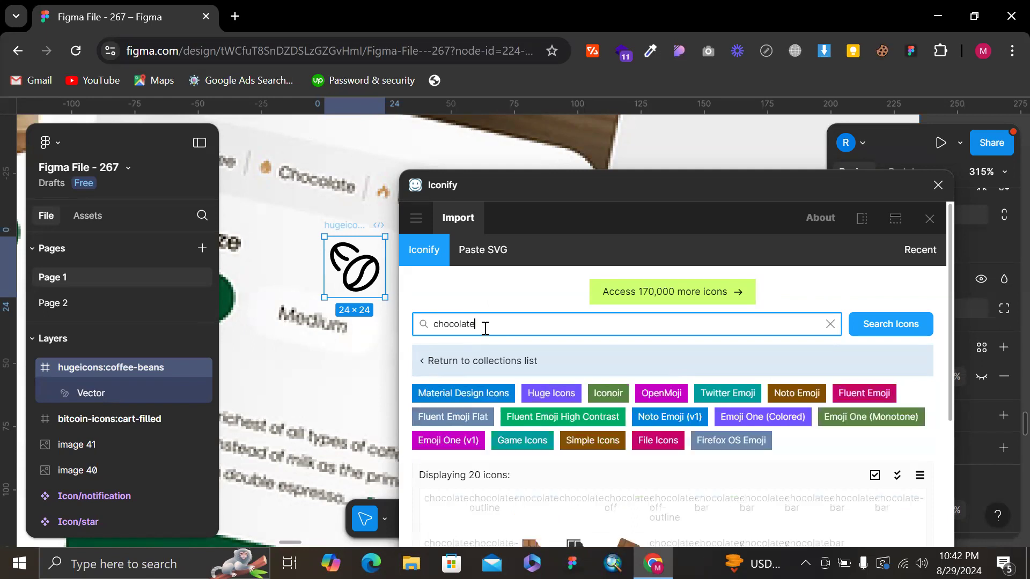
scroll(482, 333, "down", 3)
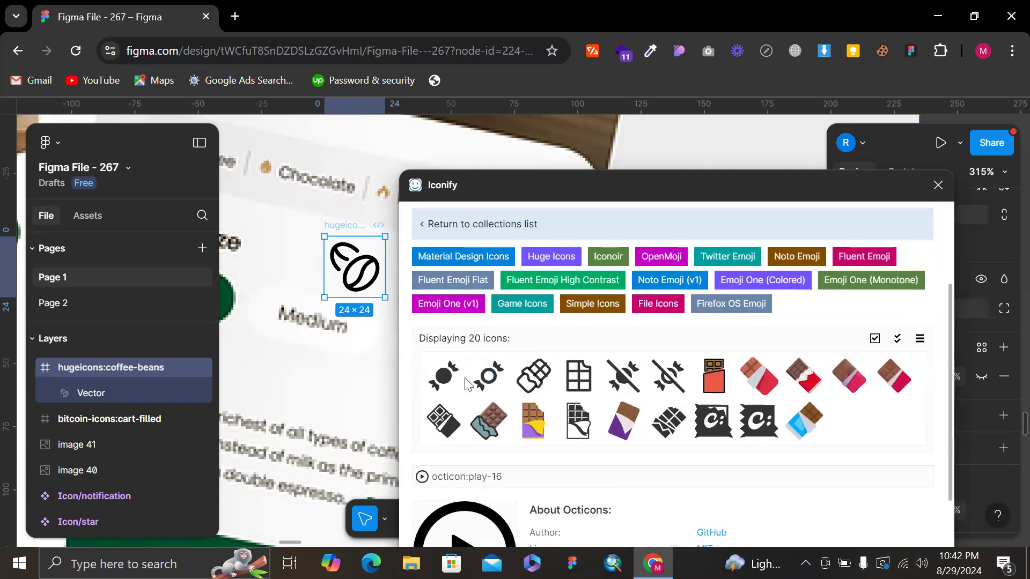
left_click_drag(488, 376, 322, 355)
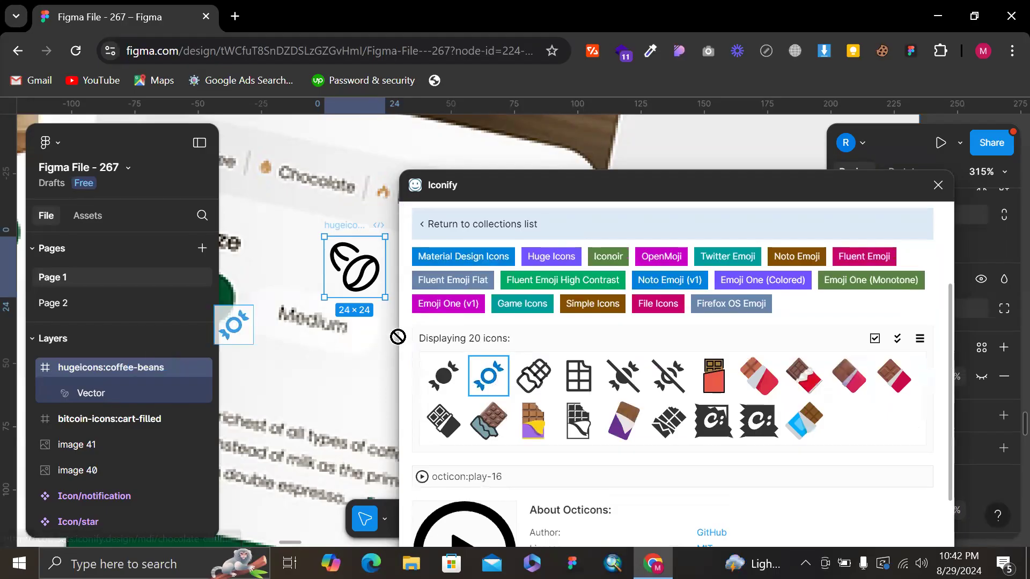
left_click_drag(488, 376, 337, 361)
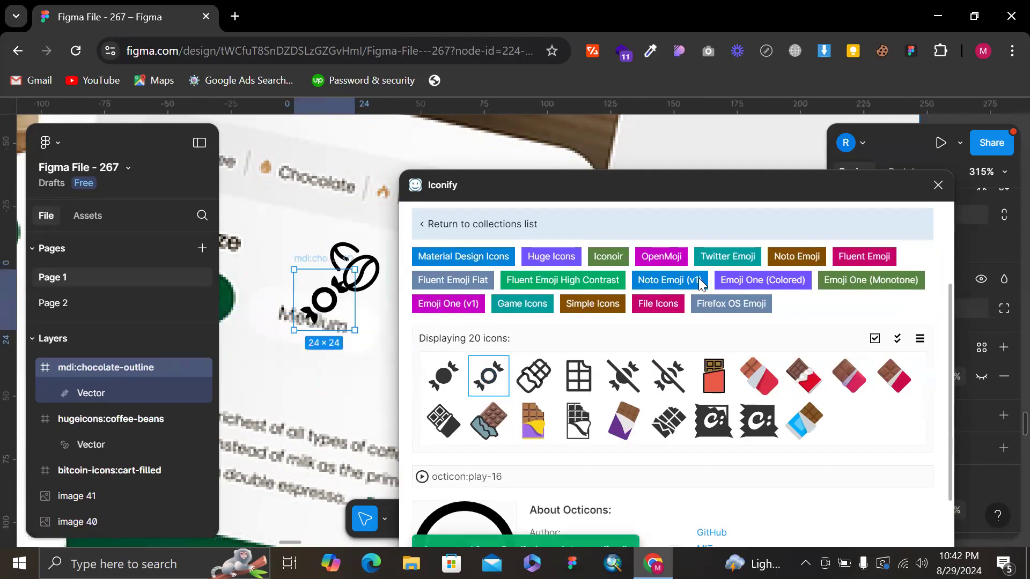
left_click(938, 185)
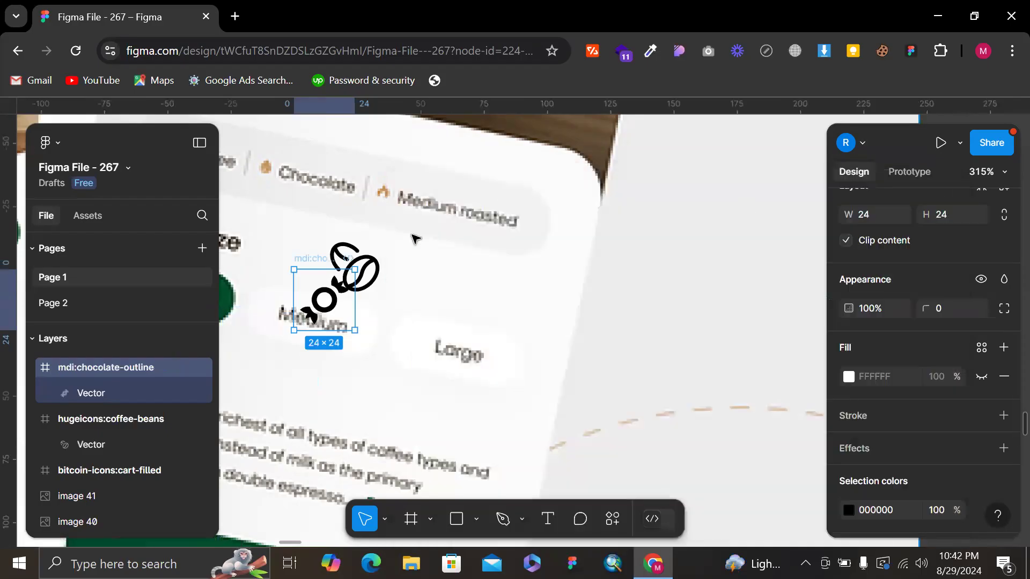
- Cut the chocolate and coffee-beans icons from the reference mockup and paste them onto the attribute bar in the Service Page frame
left_click(347, 234, "shift")
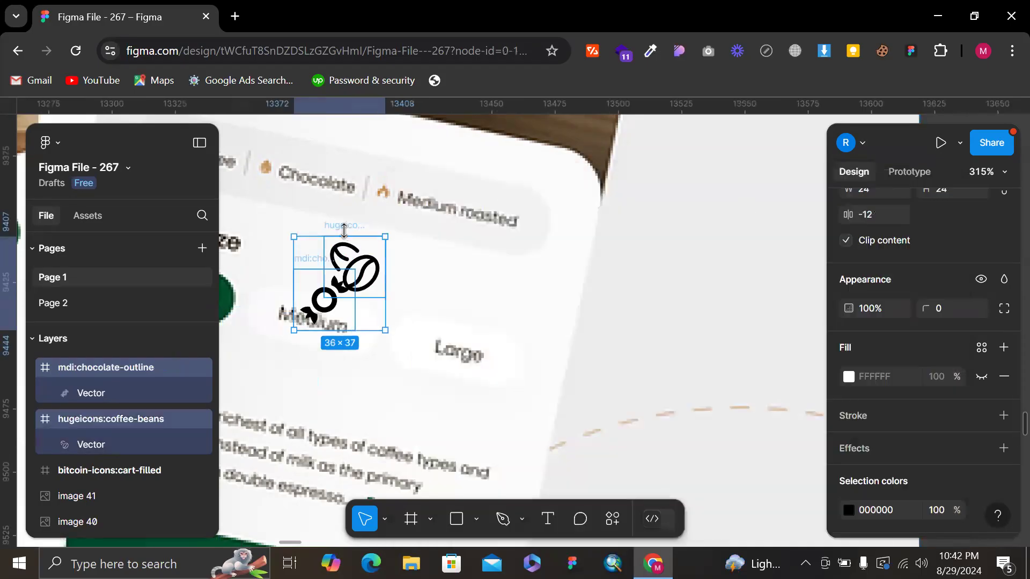
key("Escape")
scroll(435, 145, "down", 10)
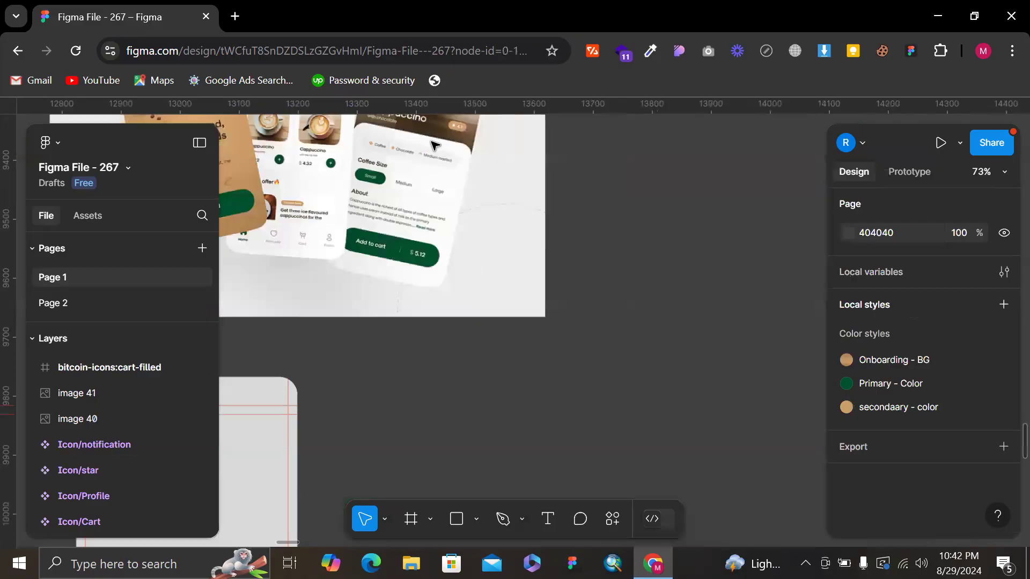
scroll(460, 329, "up", 10)
scroll(459, 329, "left", 3)
left_click(574, 359)
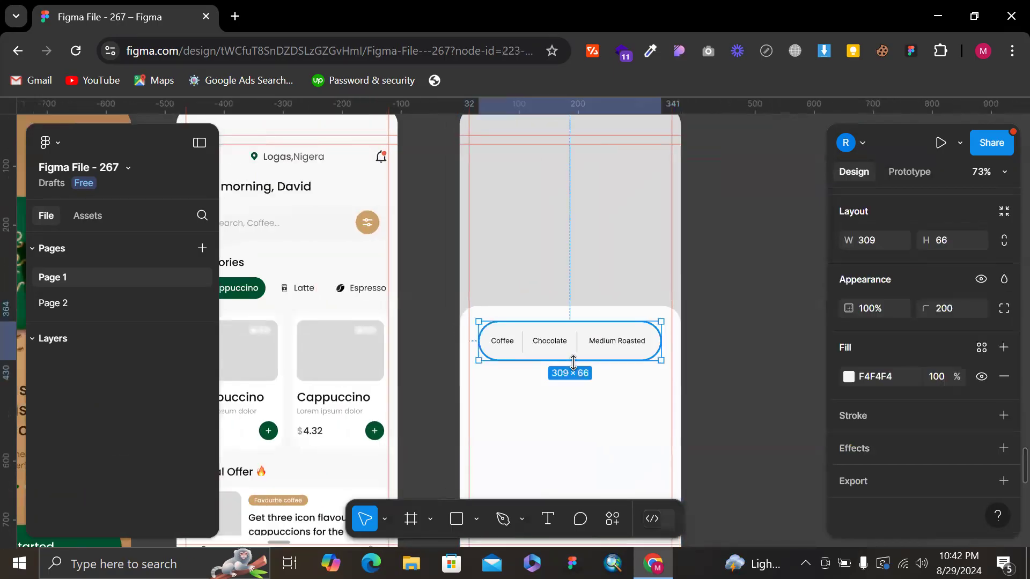
key("shift+2")
left_click(495, 403)
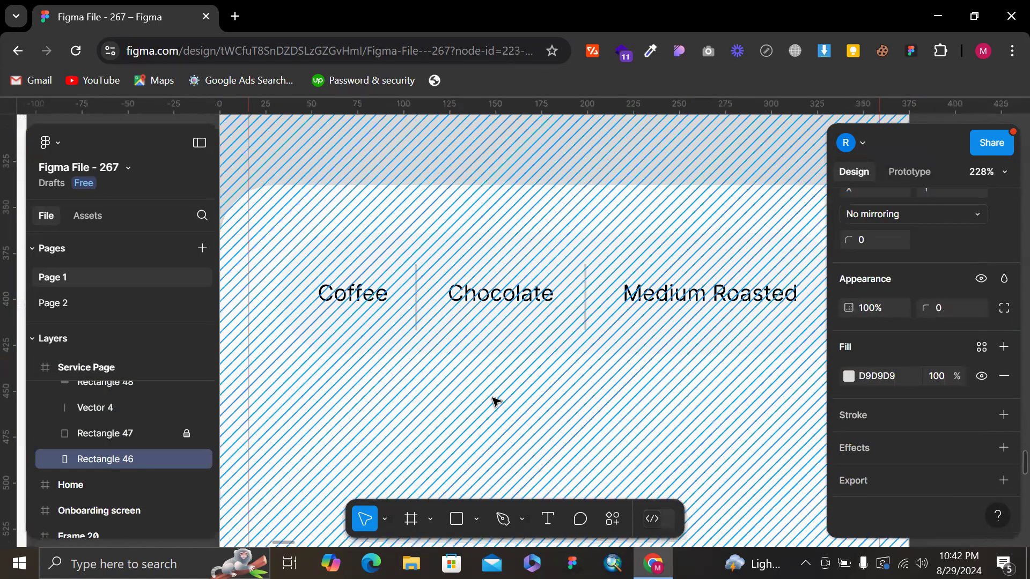
key("Escape")
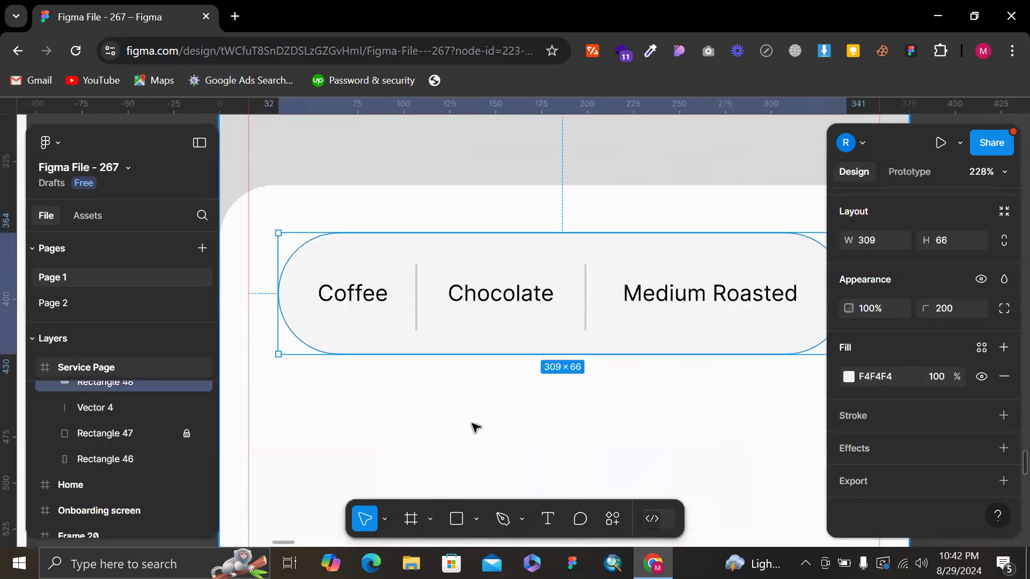
key("Escape")
key("ctrl+v")
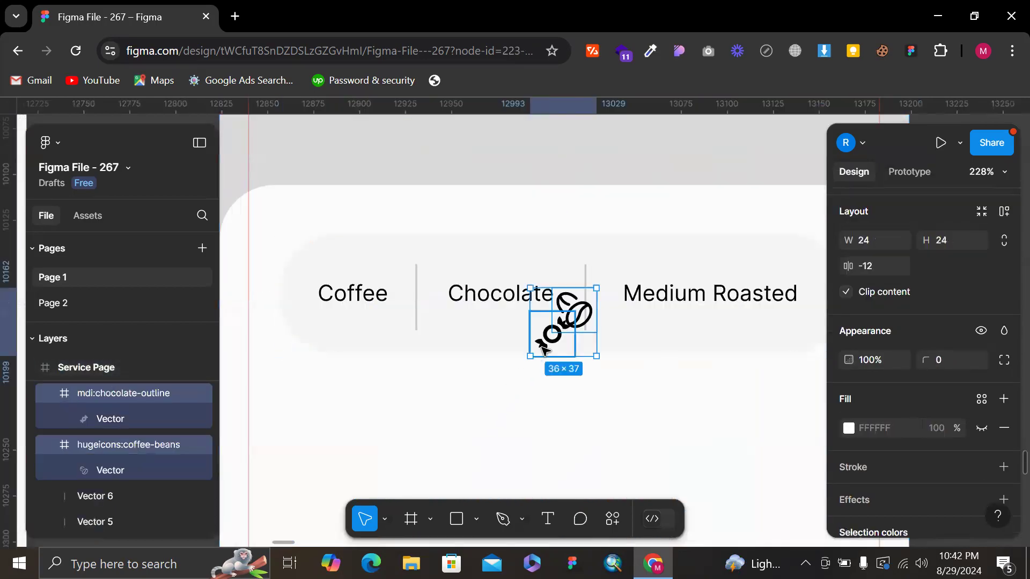
- Separate the coffee-beans icon from the chocolate icon, recolor it brown and place it in front of the Coffee label
left_click(550, 333)
left_click_drag(582, 303, 383, 346)
scroll(856, 333, "down", 4)
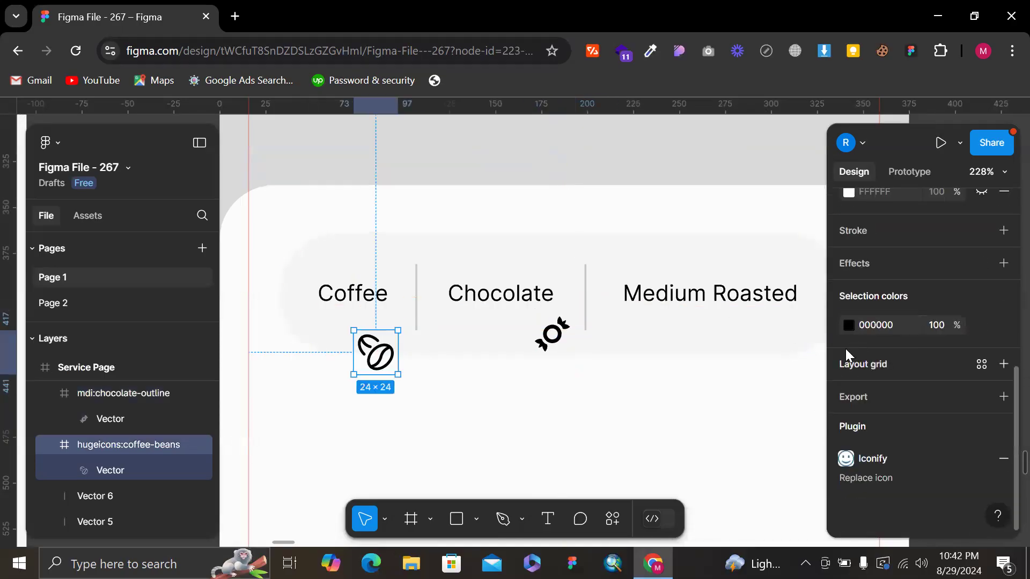
left_click(849, 325)
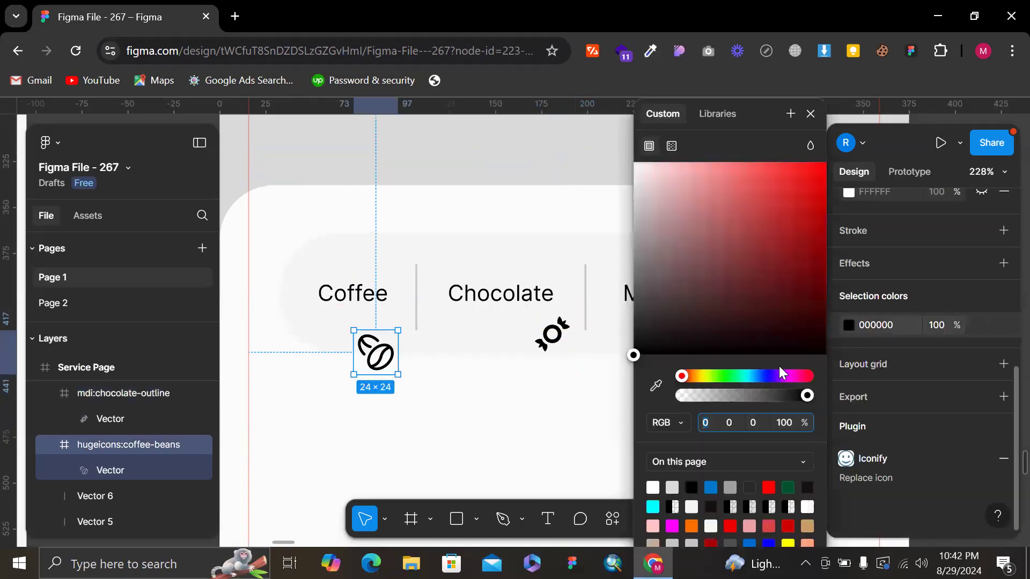
left_click(696, 377)
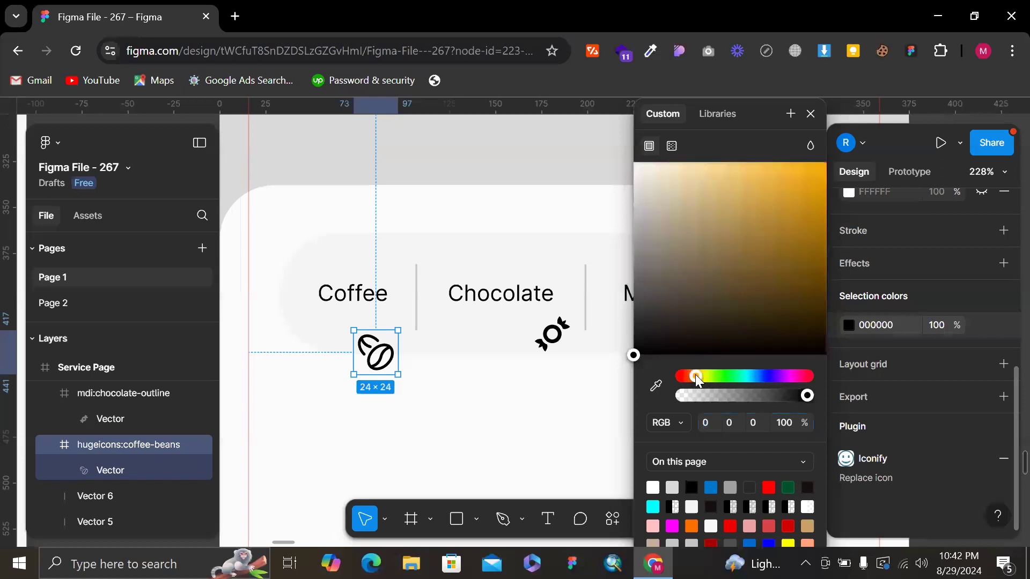
left_click_drag(722, 346, 763, 315)
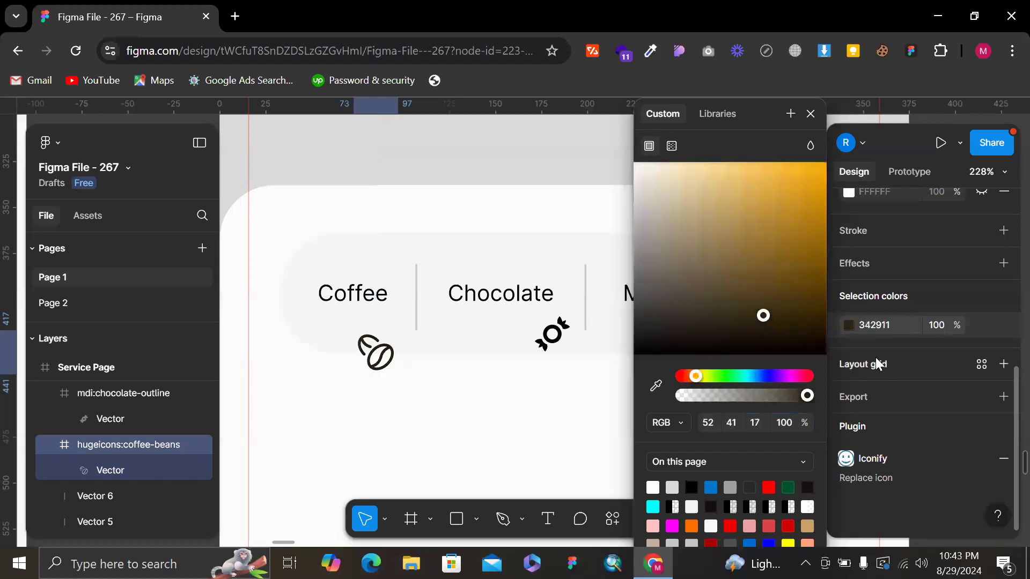
left_click(725, 294)
left_click_drag(755, 257, 762, 275)
left_click_drag(376, 353, 301, 302)
- Lock the proportions of the coffee-beans and chocolate icons together
scroll(936, 285, "up", 4)
scroll(932, 275, "up", 2)
left_click(553, 334, "shift")
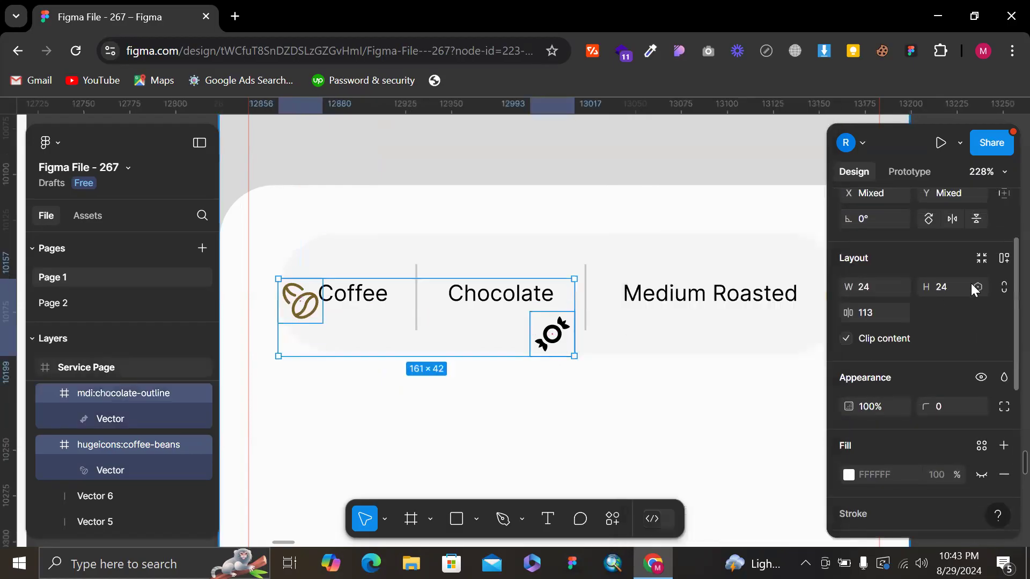
left_click(1001, 290)
left_click(957, 284)
type("2")
key("Return")
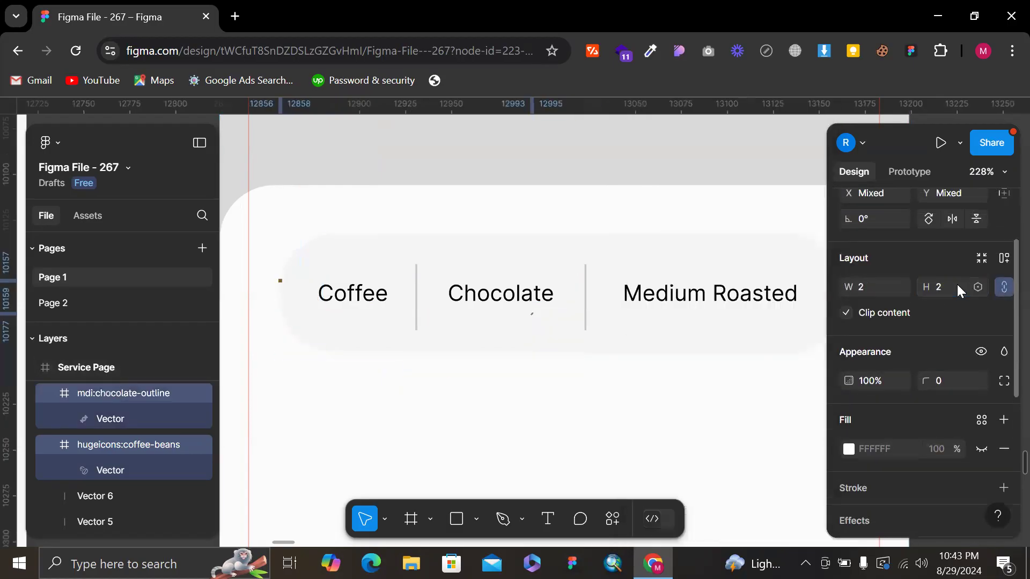
key("ctrl+z")
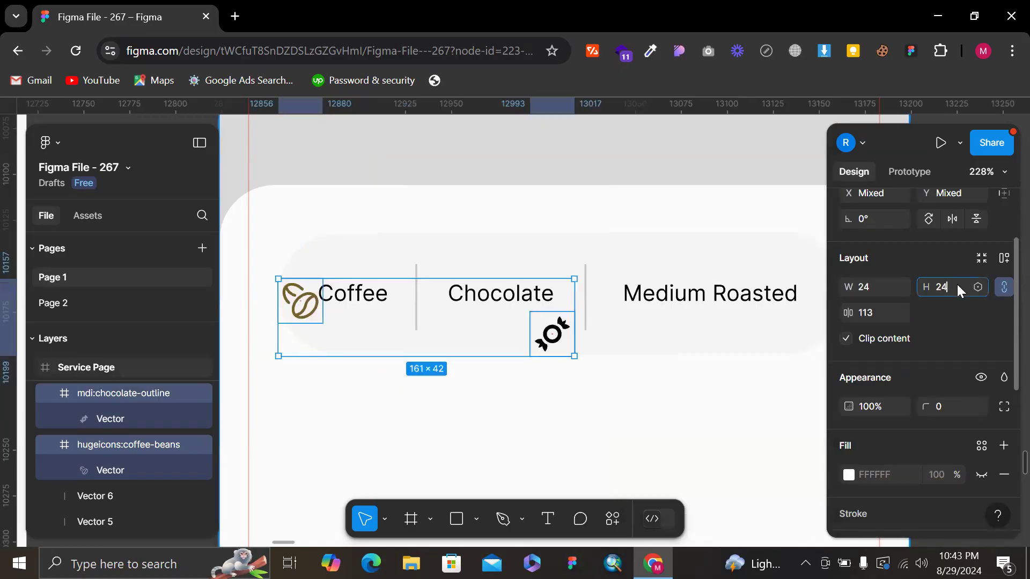
- Set both icons to a height of 12 and place the coffee-beans icon directly in front of the Coffee label
type("12")
key("Return")
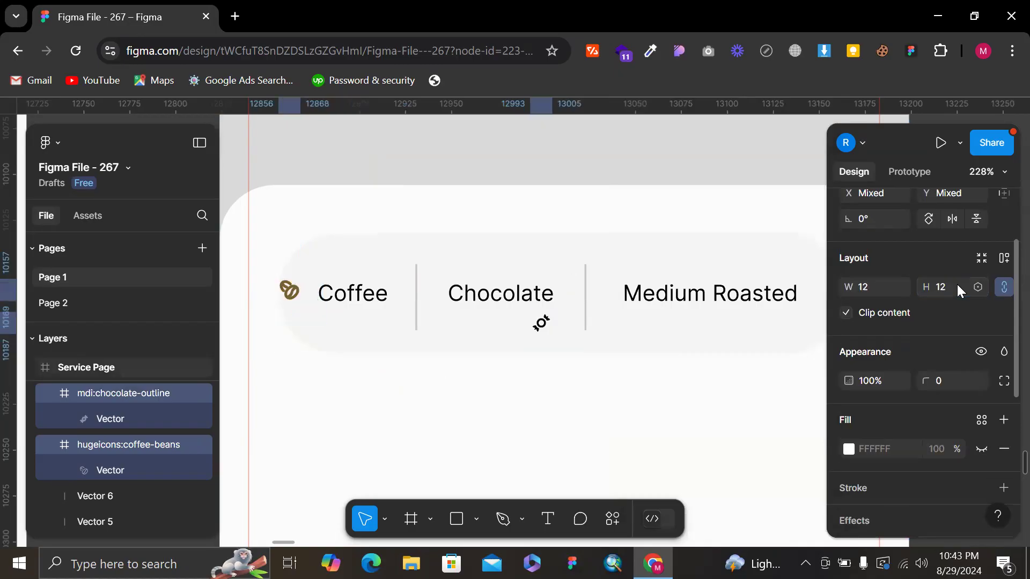
left_click(297, 297)
scroll(298, 297, "up", 4)
left_click_drag(298, 296, 334, 306)
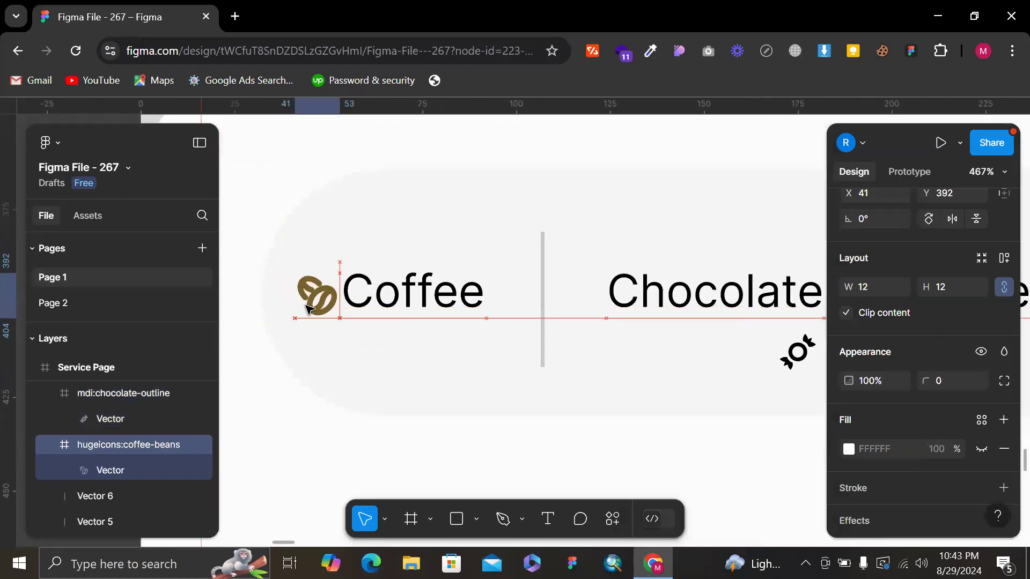
- Align the vertical centers of the coffee-beans icon and Coffee label, and set their horizontal spacing to 4
left_click(417, 283)
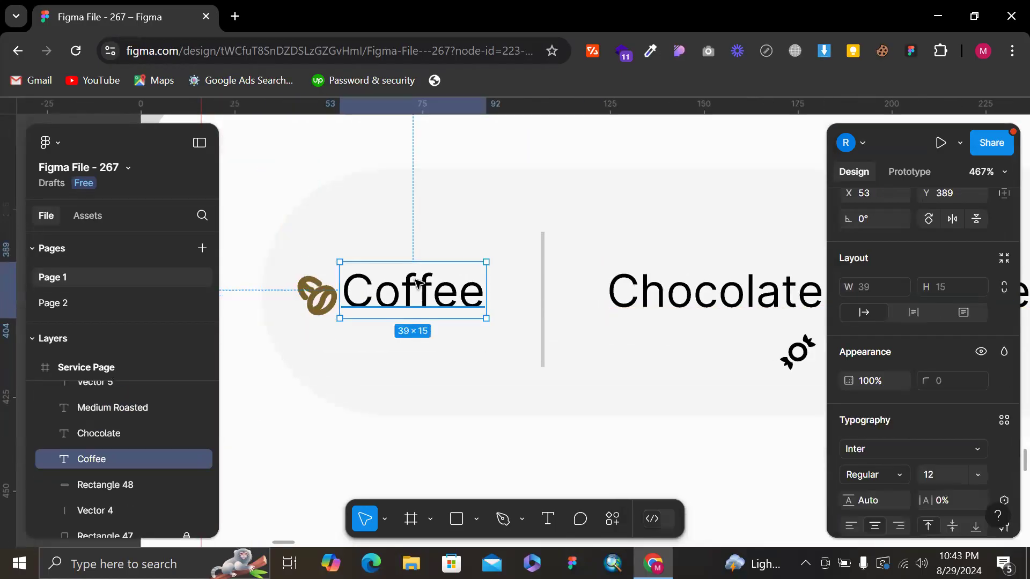
left_click(318, 307, "shift")
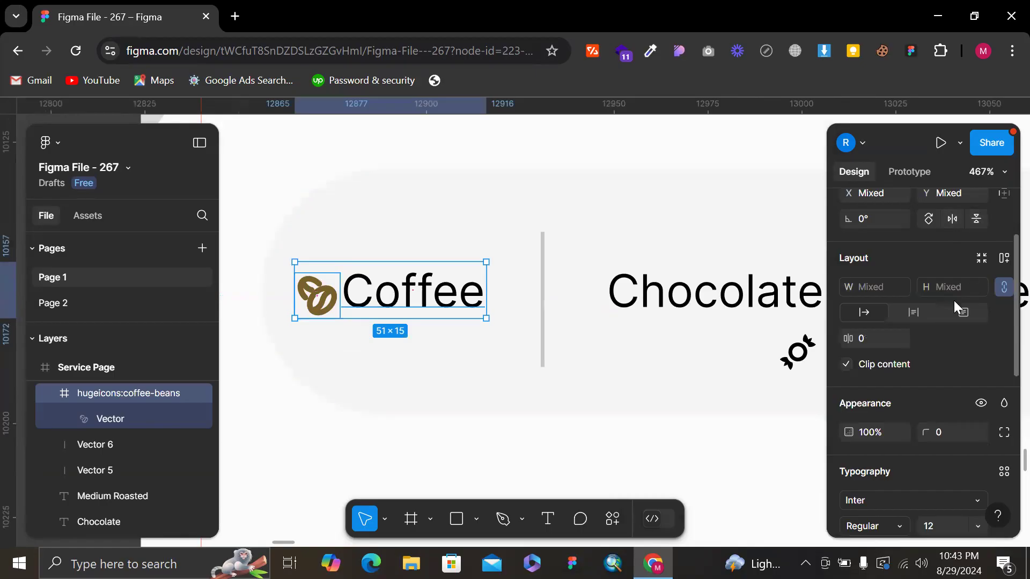
scroll(963, 380, "up", 2)
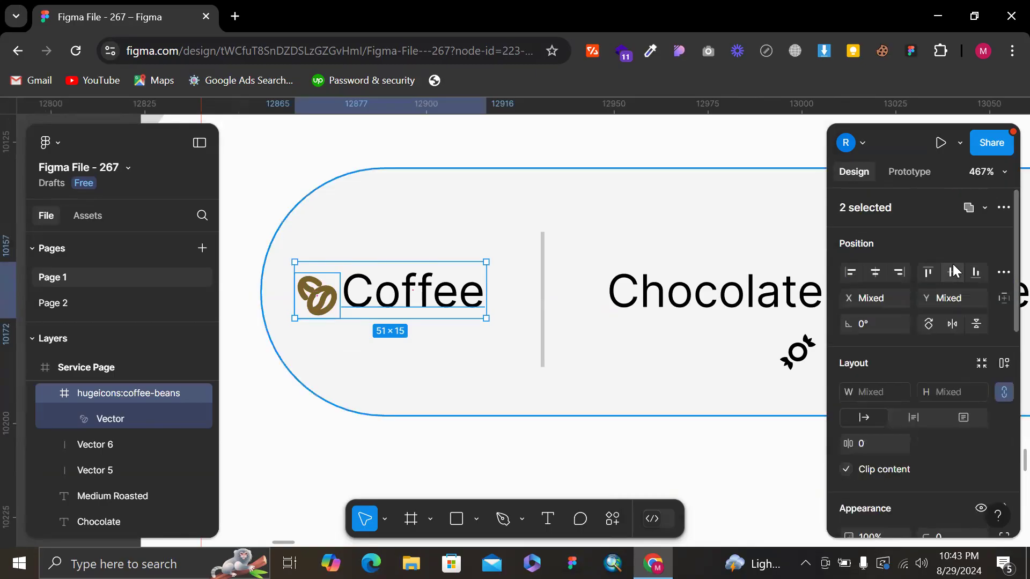
left_click(952, 265)
left_click(873, 436)
type("4")
key("Return")
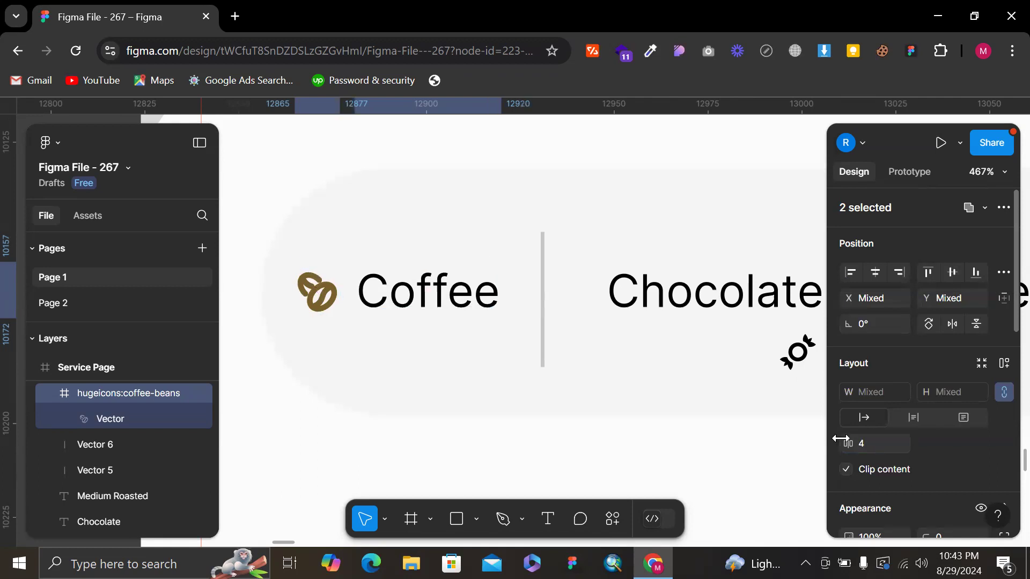
- Group the coffee-beans icon and Coffee label slightly closer to the first divider, and lock the attribute bar's background rectangle
left_click_drag(407, 294, 421, 296)
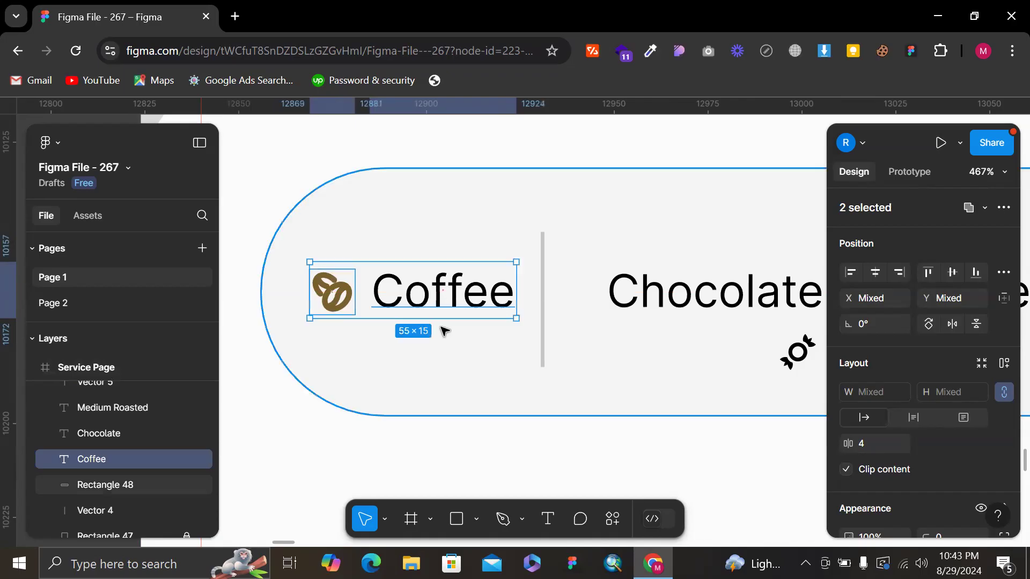
key("ctrl+g")
left_click(762, 337)
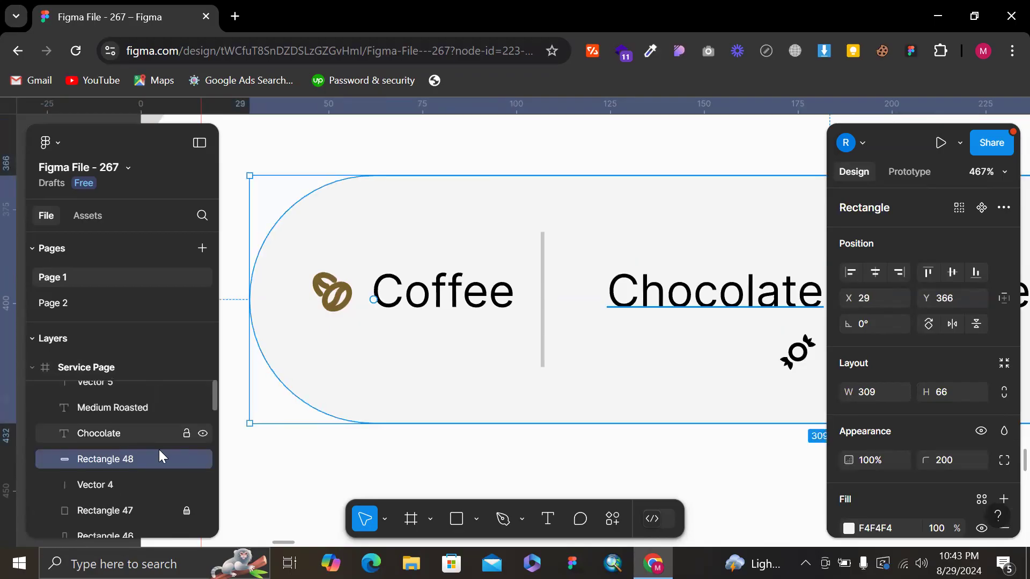
left_click(187, 459)
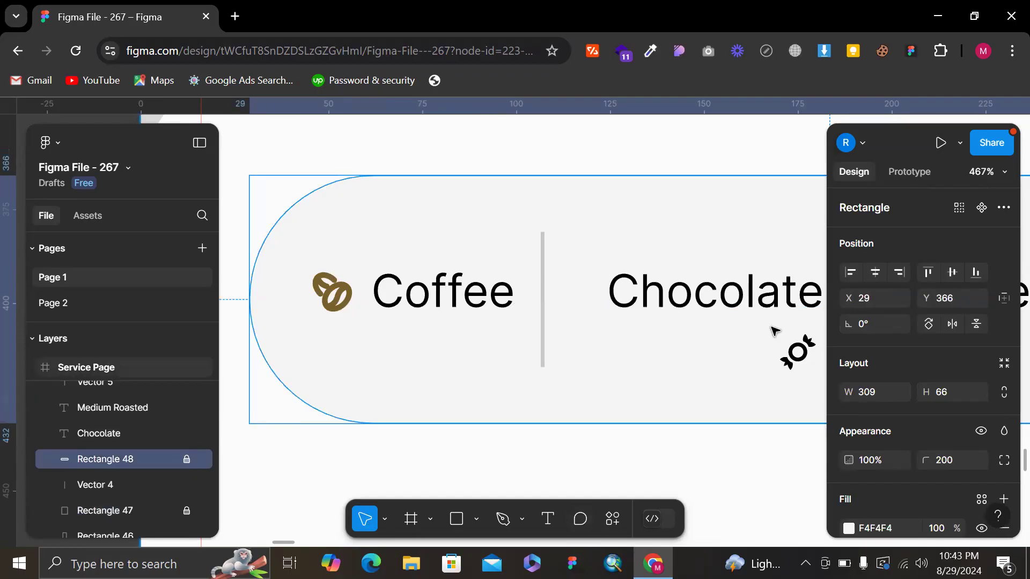
- Move the chocolate icon just above the start of the Chocolate label and recolor it to orange-brown C46137
left_click(797, 349)
mouse_move(797, 348)
left_mouse_down()
mouse_move(621, 288)
mouse_move(597, 212)
left_mouse_up()
scroll(919, 509, "down", 3)
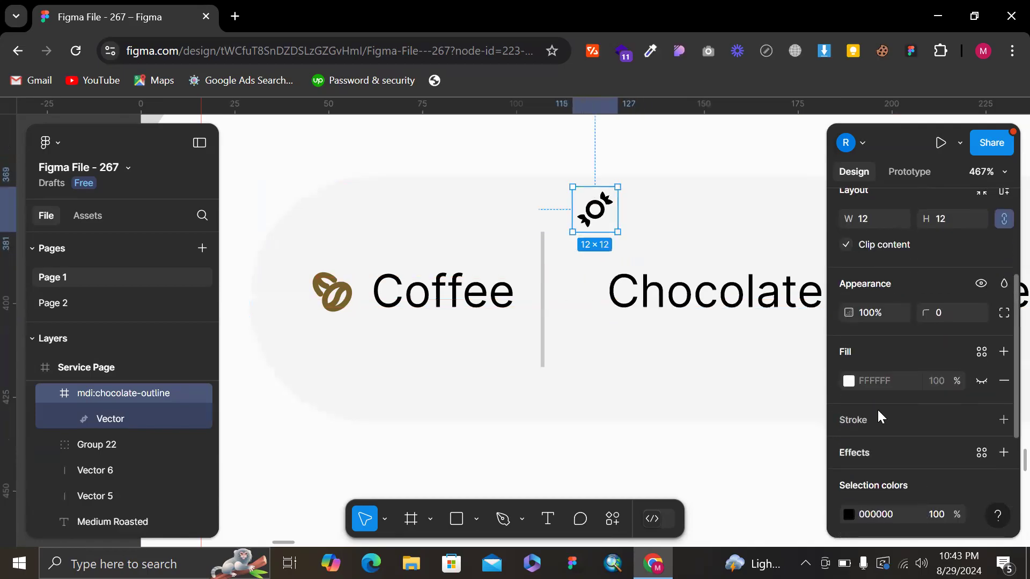
left_click(849, 515)
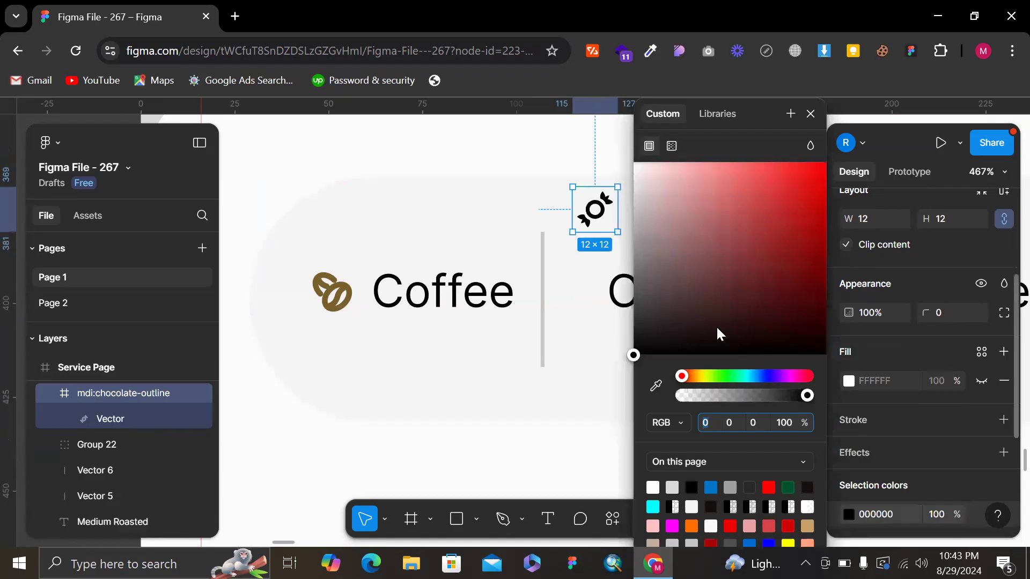
left_click(704, 377)
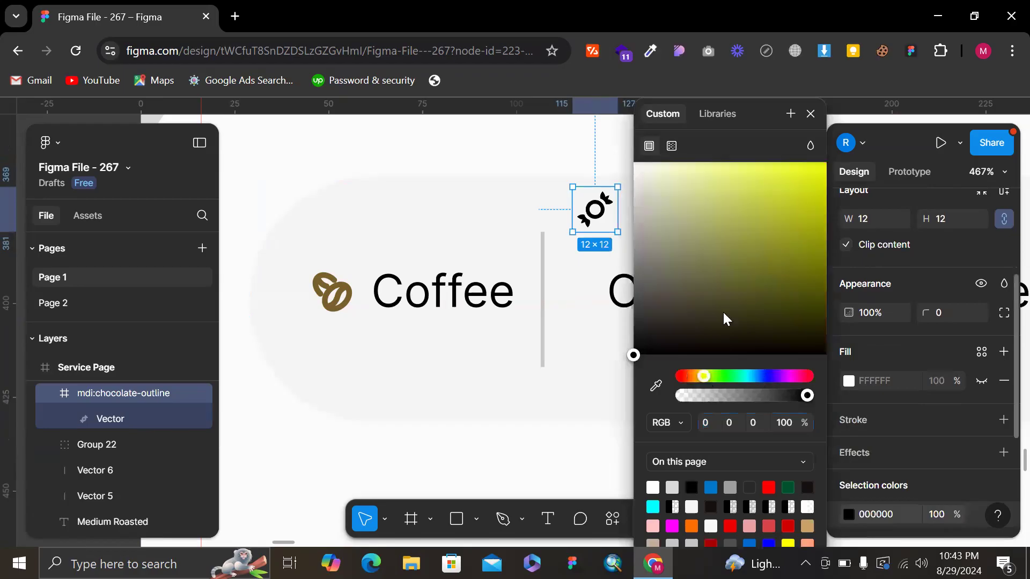
left_click(744, 278)
left_click(772, 206)
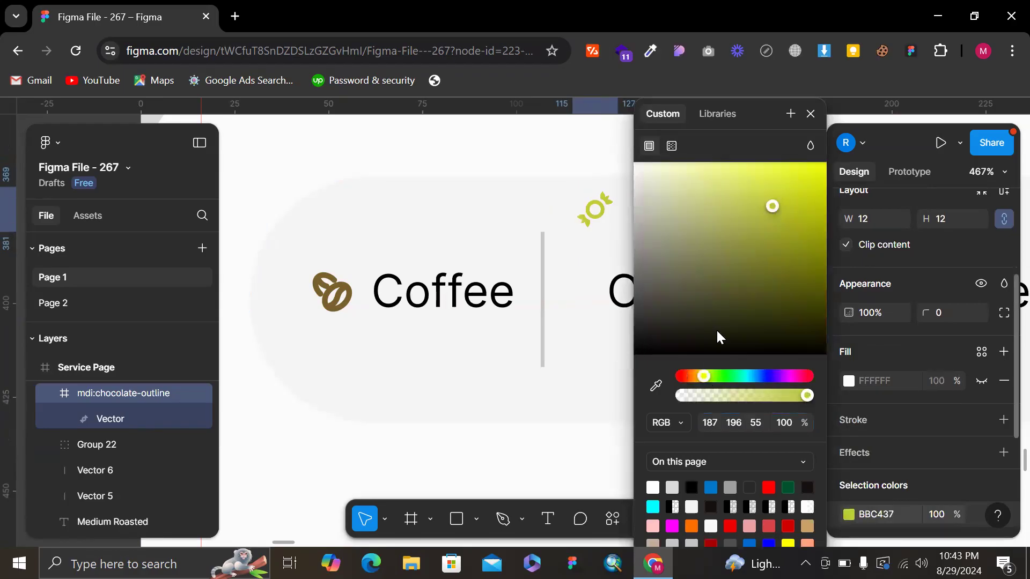
left_click(688, 376)
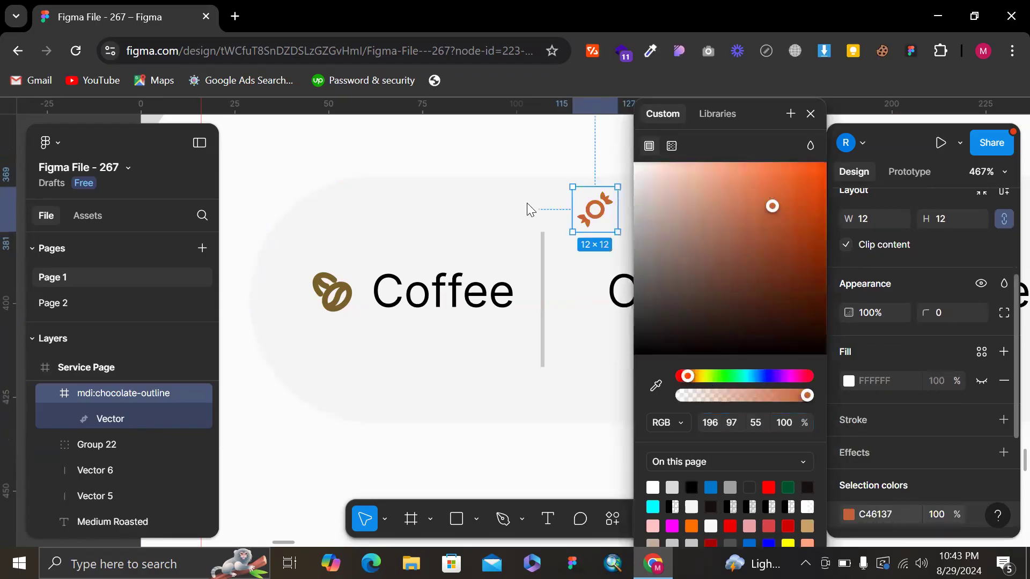
- Shift the Chocolate label toward the second divider and place the chocolate icon between the first divider and the label
scroll(515, 209, "right", 5)
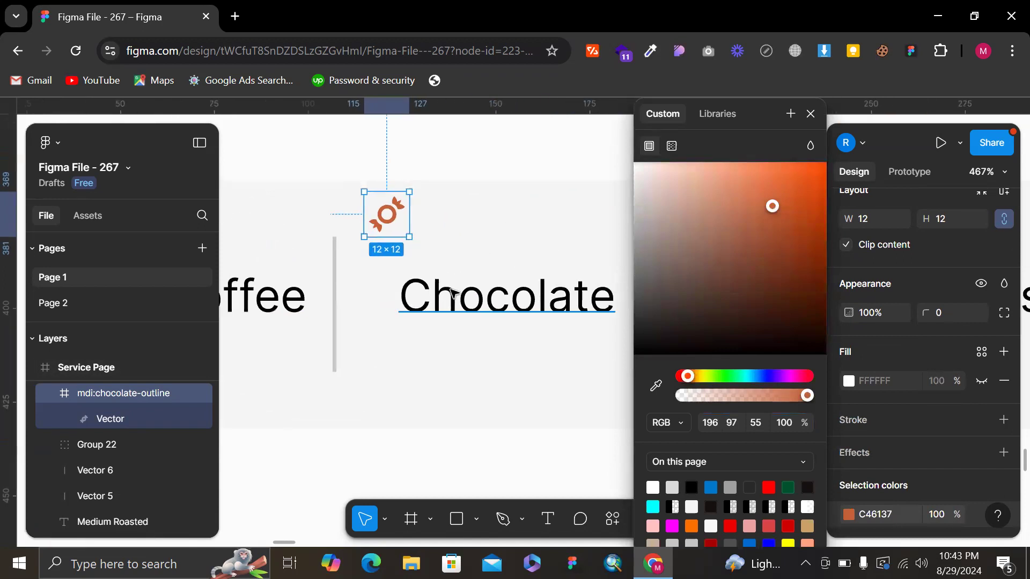
left_click(452, 294)
scroll(435, 303, "right", 1)
left_click_drag(462, 303, 500, 303)
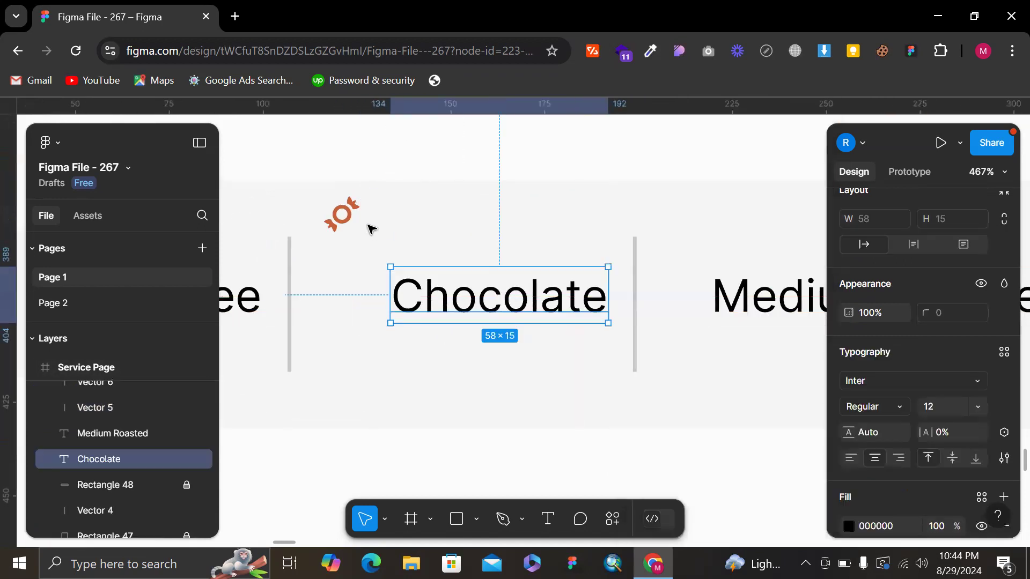
left_click_drag(342, 215, 344, 309)
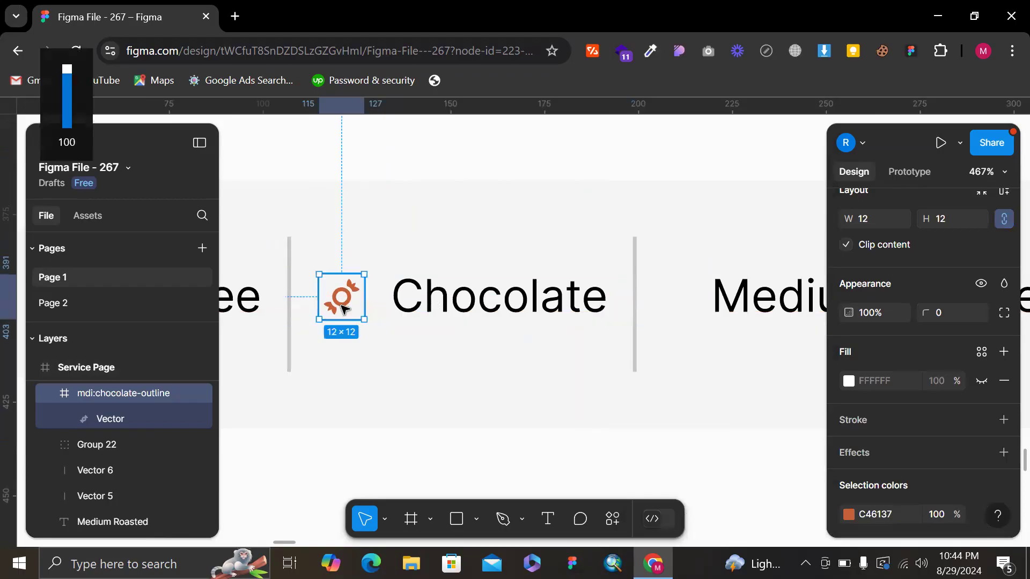
- Set the spacing between the chocolate icon and the Chocolate label to 4 and group them
left_click(407, 300)
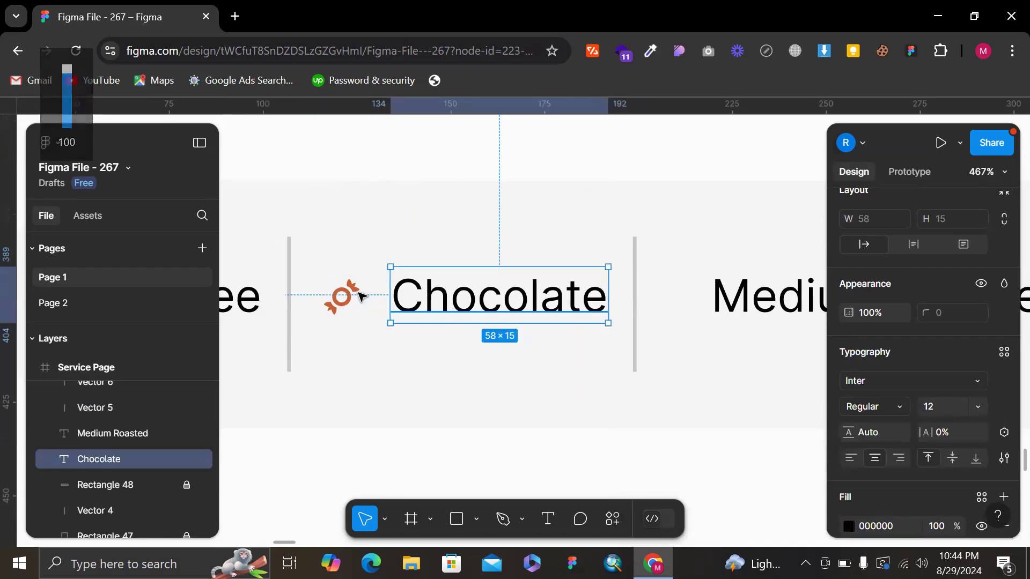
left_click(360, 297, "shift")
left_click(886, 270)
type("4")
key("Return")
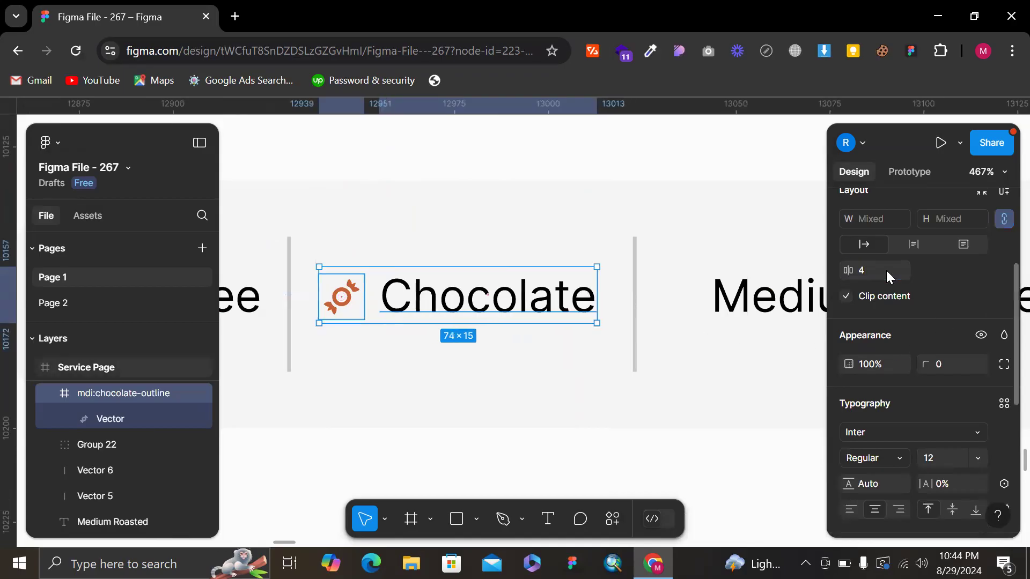
scroll(957, 483, "up", 3)
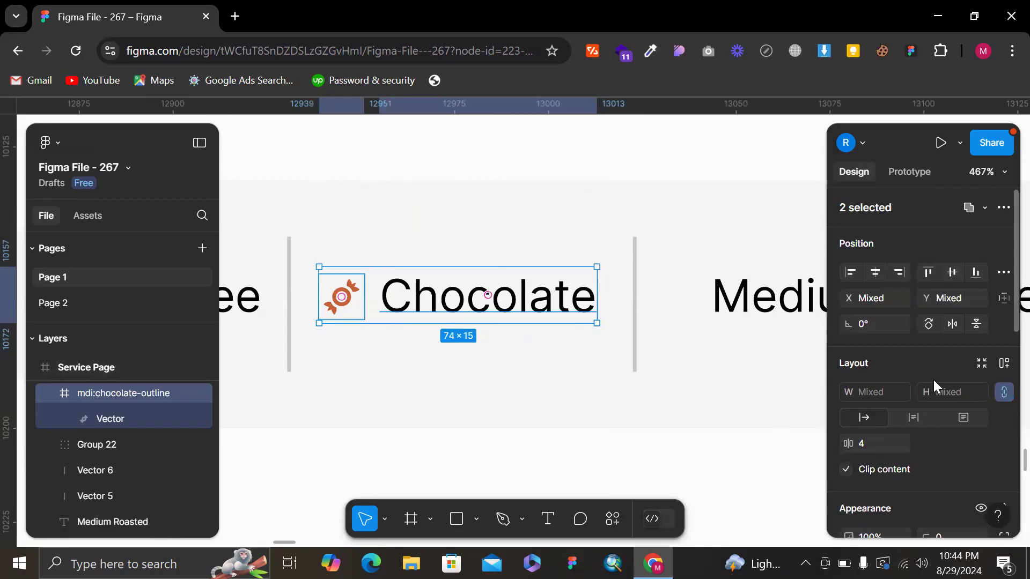
scroll(933, 379, "down", 1)
key("ctrl+g")
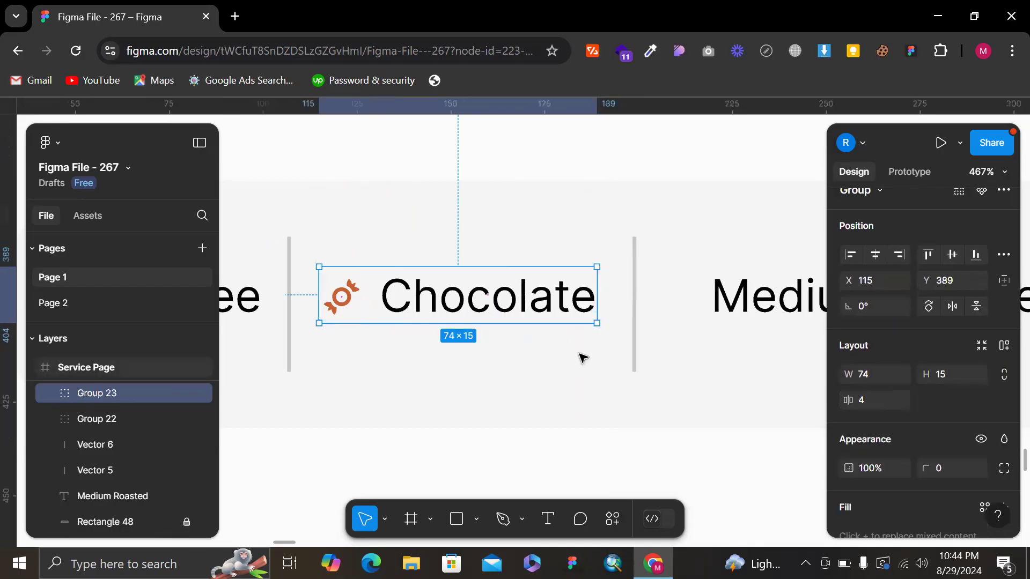
scroll(761, 313, "right", 1)
left_click(762, 314)
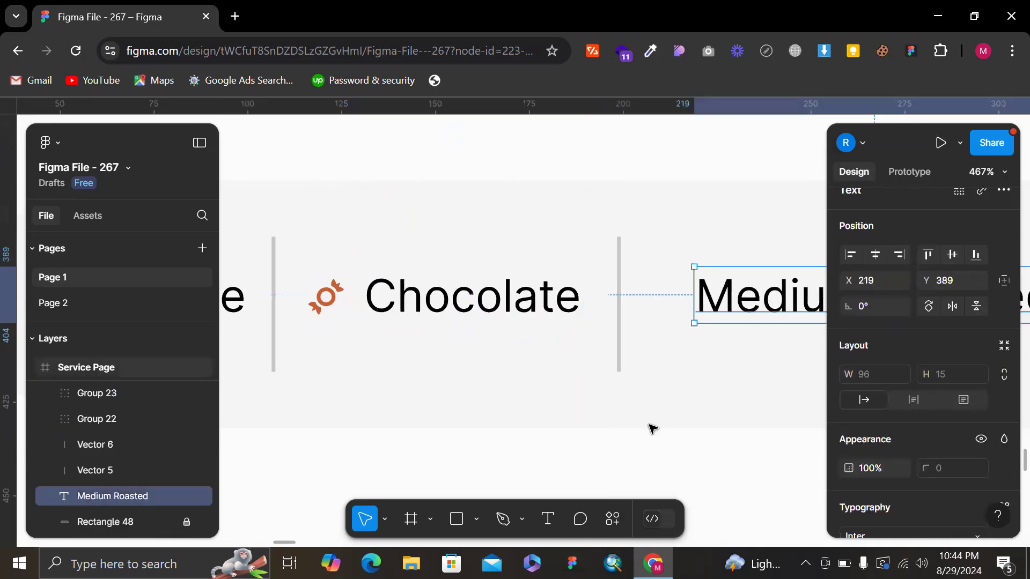
left_click(652, 428)
left_click_drag(652, 429, 653, 429)
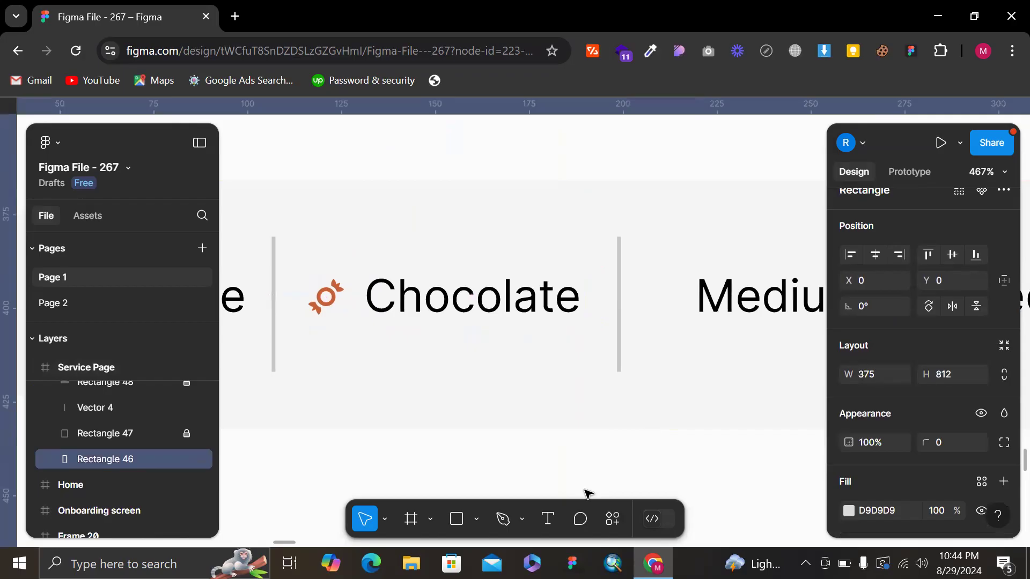
key("super+period")
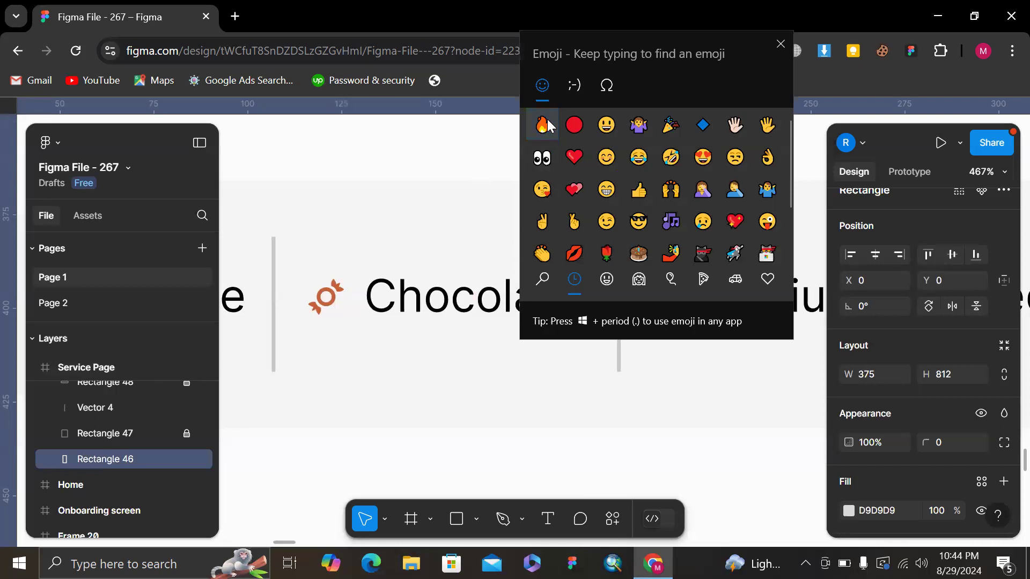
left_click(659, 381)
- Duplicate the Medium Roasted label directly below the original, at Y 413
scroll(697, 375, "right", 3)
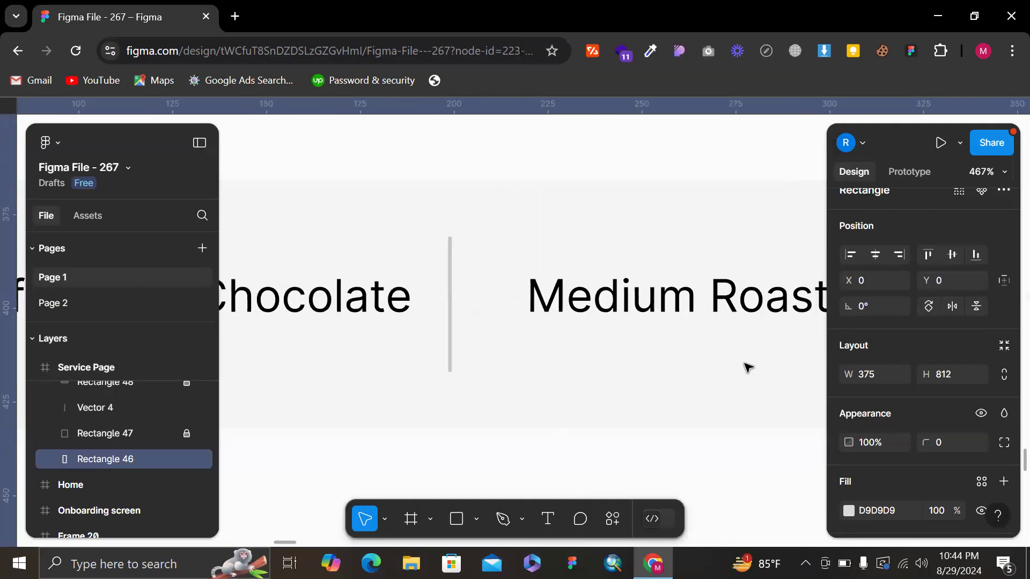
double_click(634, 300)
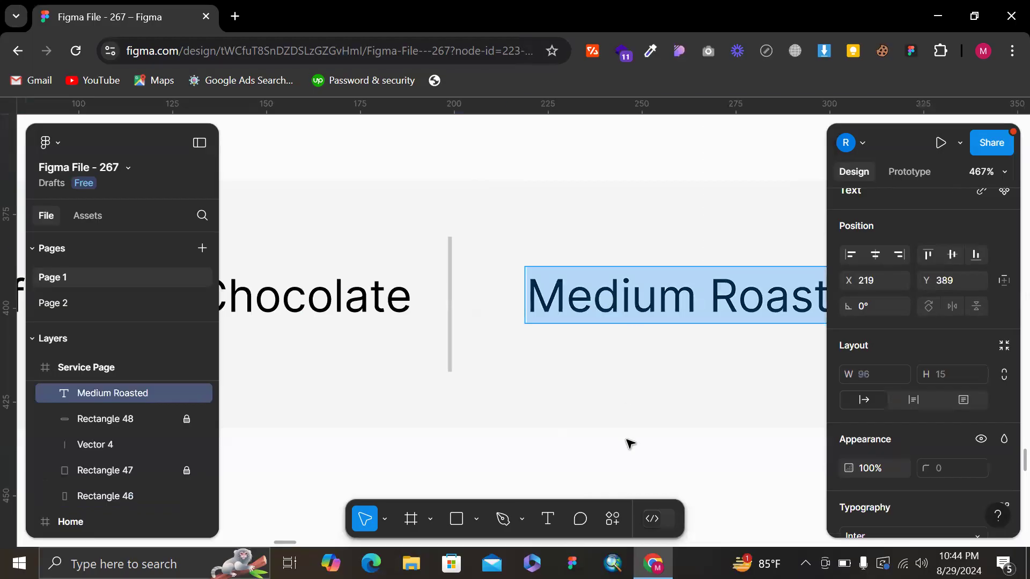
key("Escape")
left_click_drag(636, 303, 635, 383)
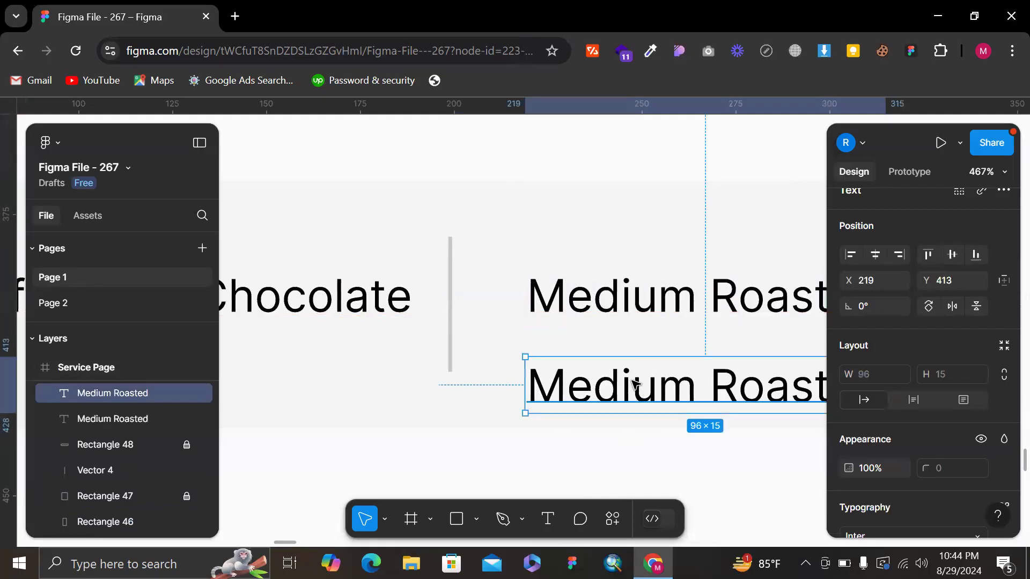
key("super+period")
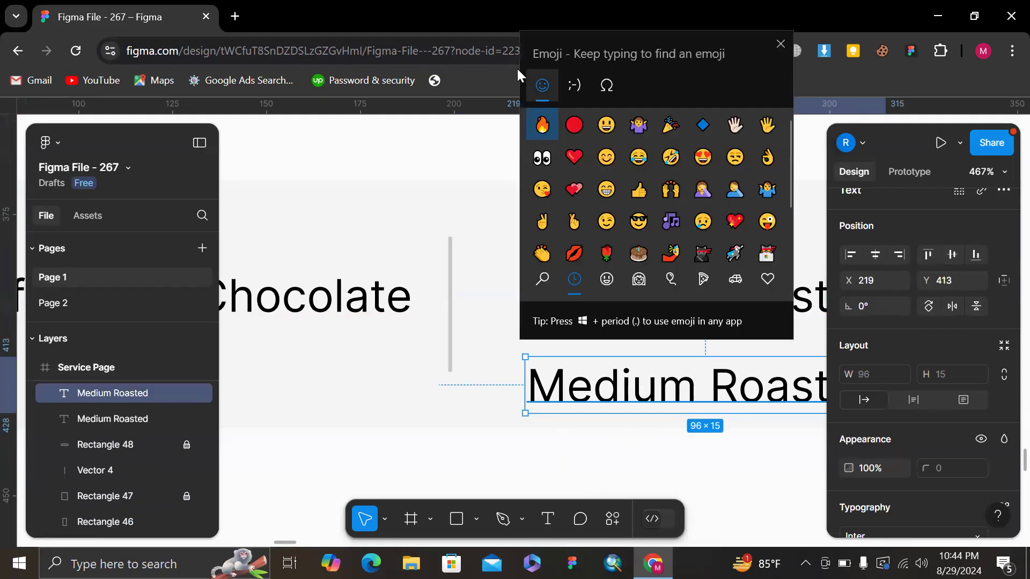
type("fire")
left_click(544, 124)
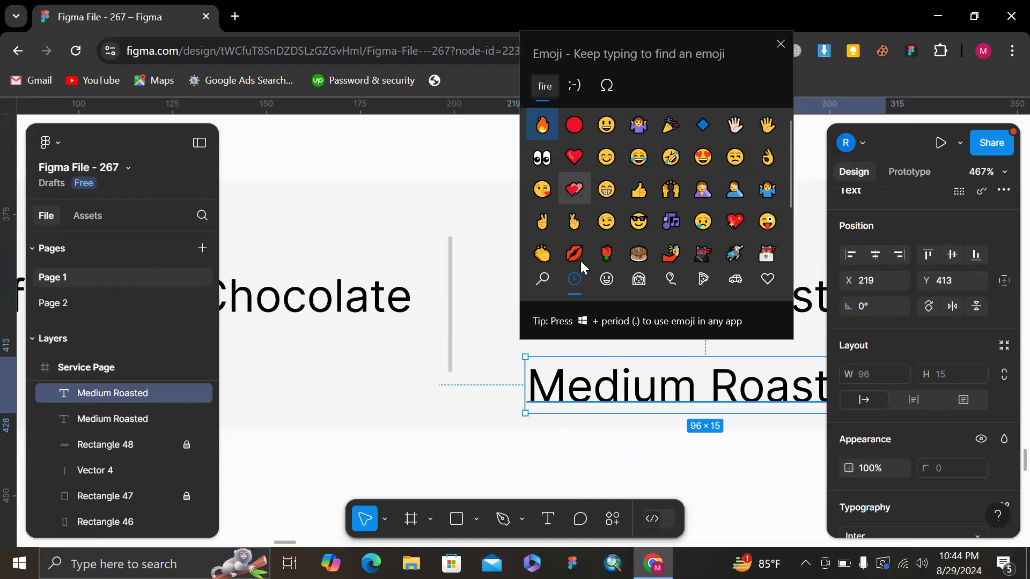
- Insert a fire emoji at the very start of the duplicated Medium Roasted label's text
left_click(542, 382)
double_click(542, 382)
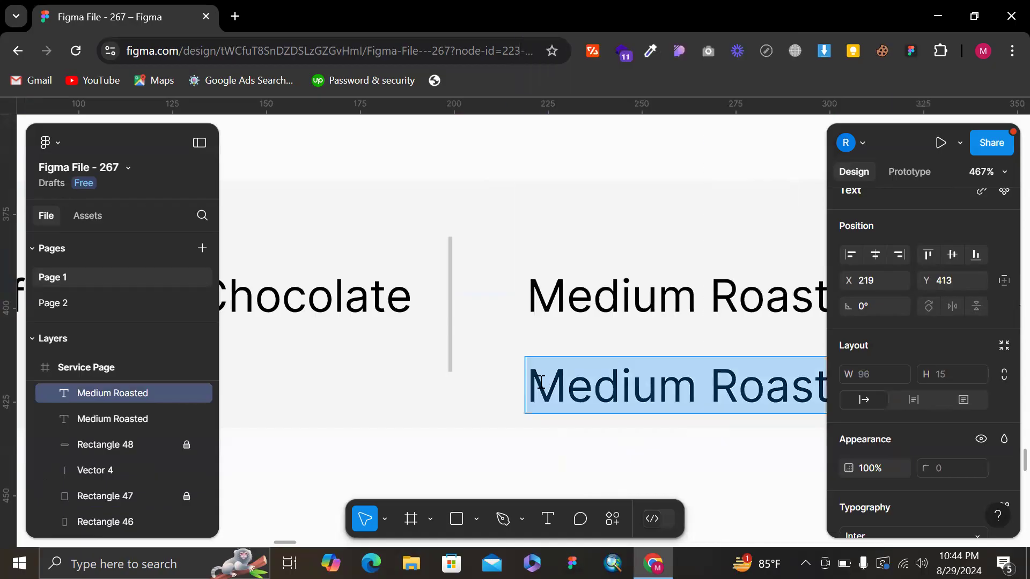
left_click(532, 381)
key("super+period")
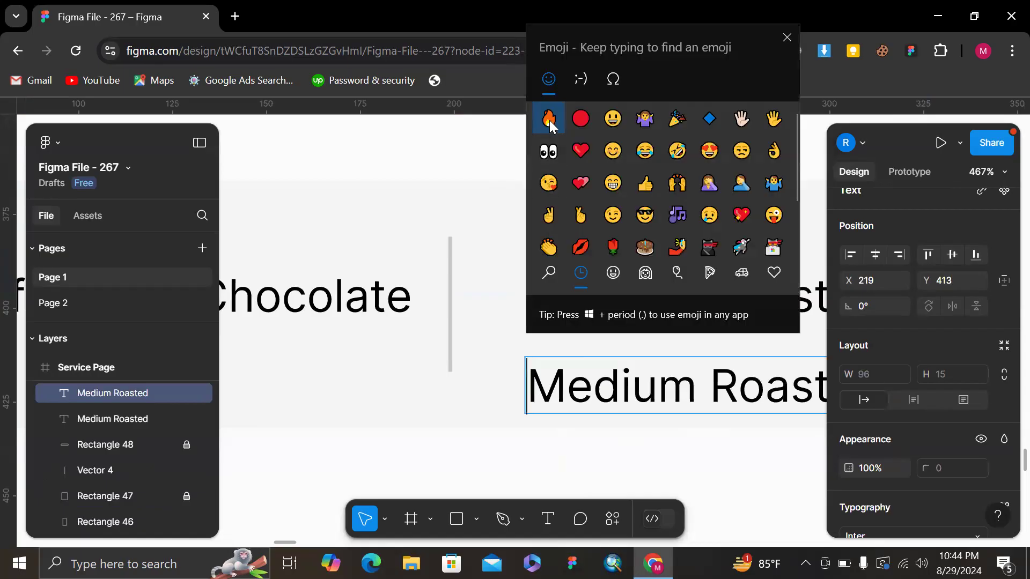
left_click(548, 119)
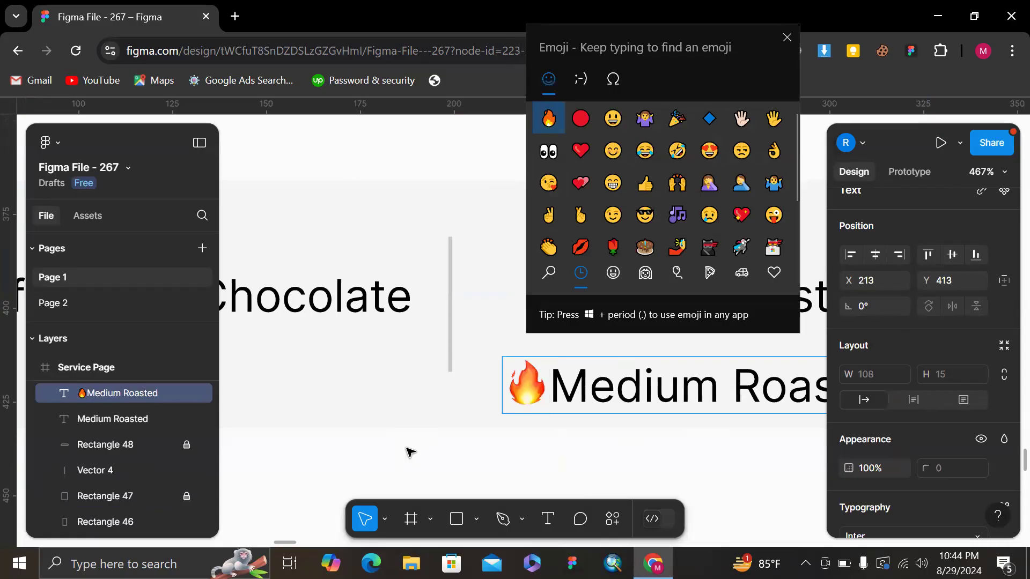
- Delete the original Medium Roasted label and move the fire-emoji copy up into its place, at about X 214, Y 392
left_click(617, 302)
left_click(618, 298)
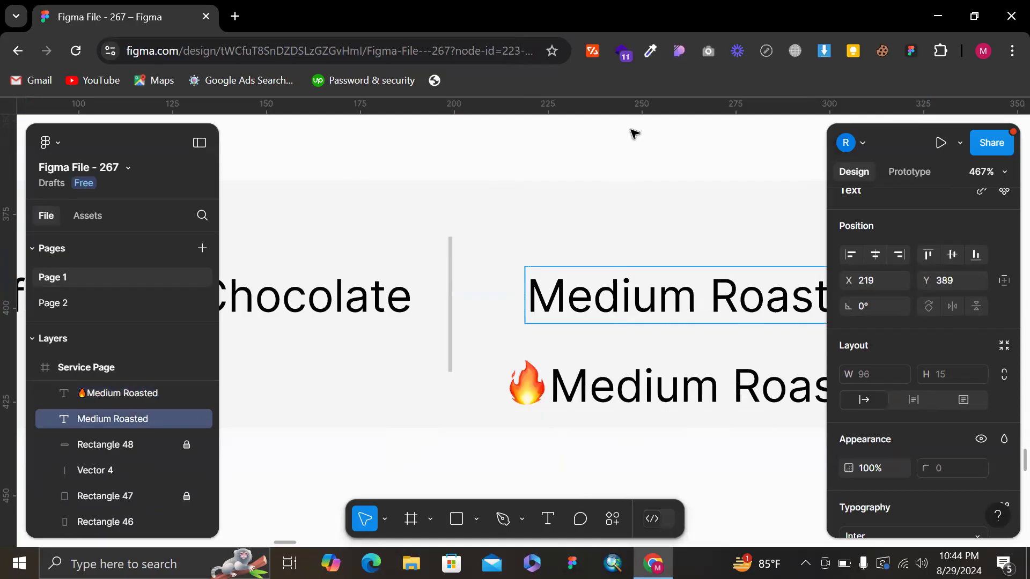
key("Escape")
key("Delete")
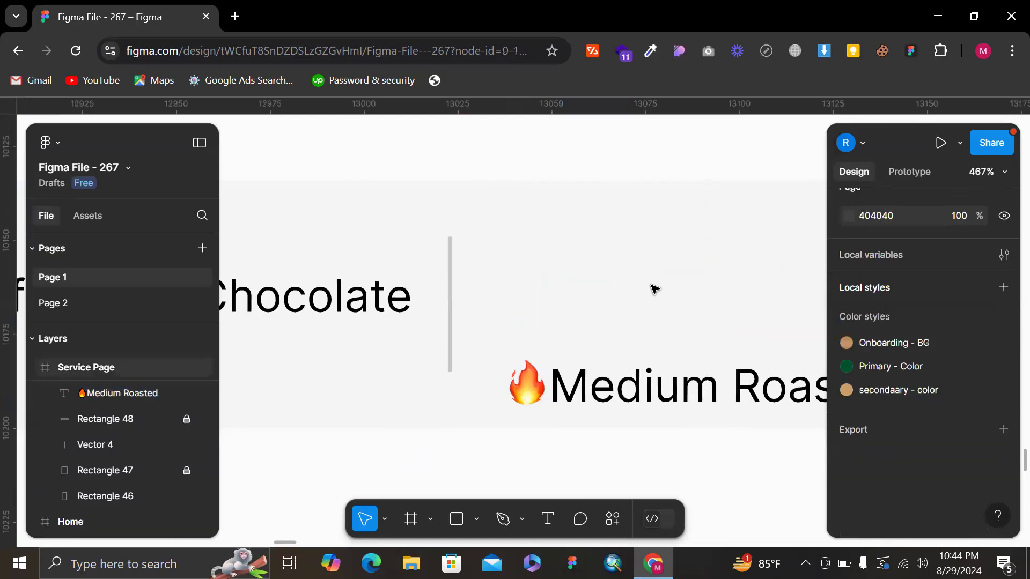
left_click(605, 393)
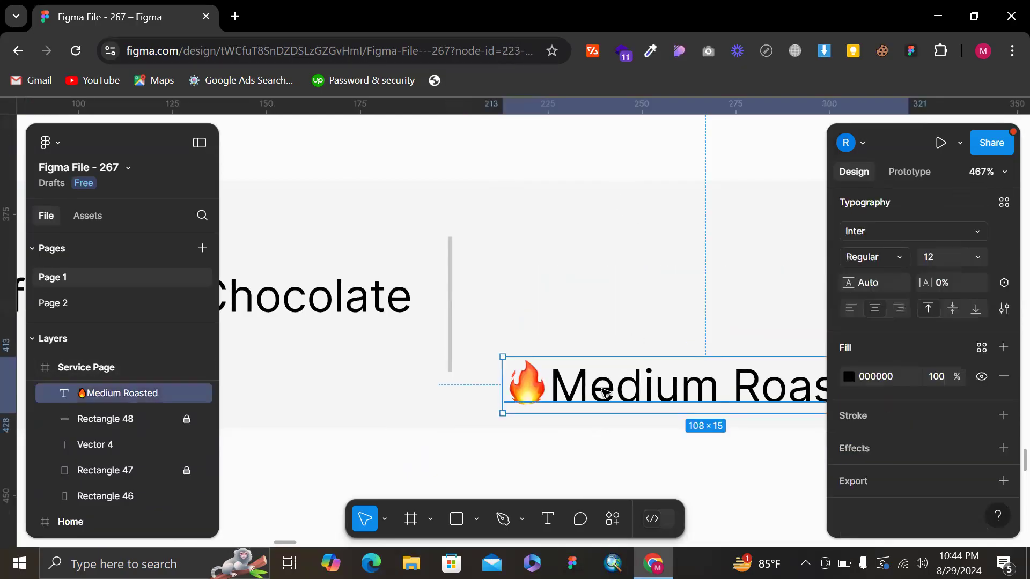
scroll(590, 389, "down", 8)
left_click_drag(586, 378, 587, 355)
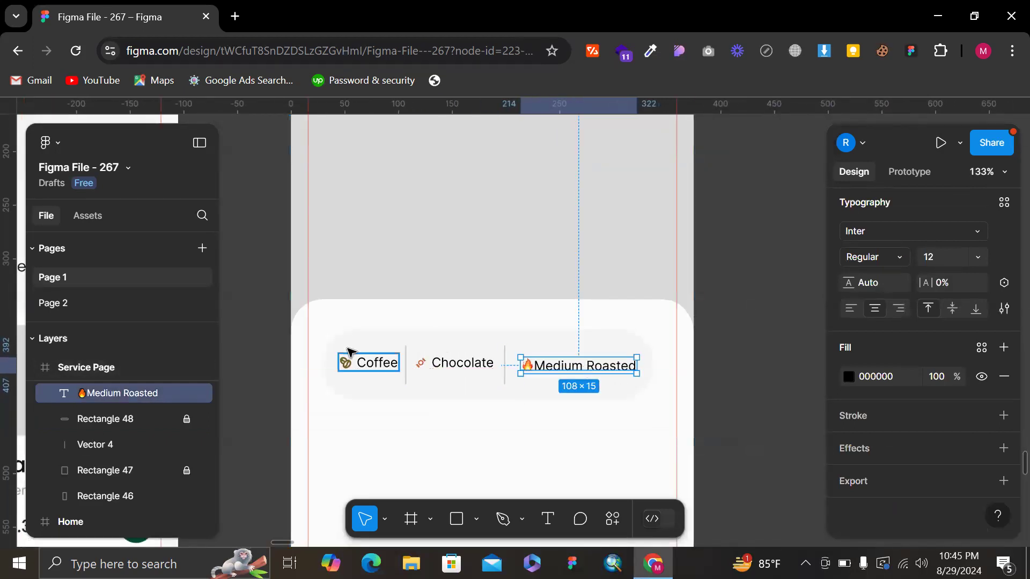
left_click(482, 385)
scroll(536, 385, "left", 5)
scroll(536, 385, "up", 2)
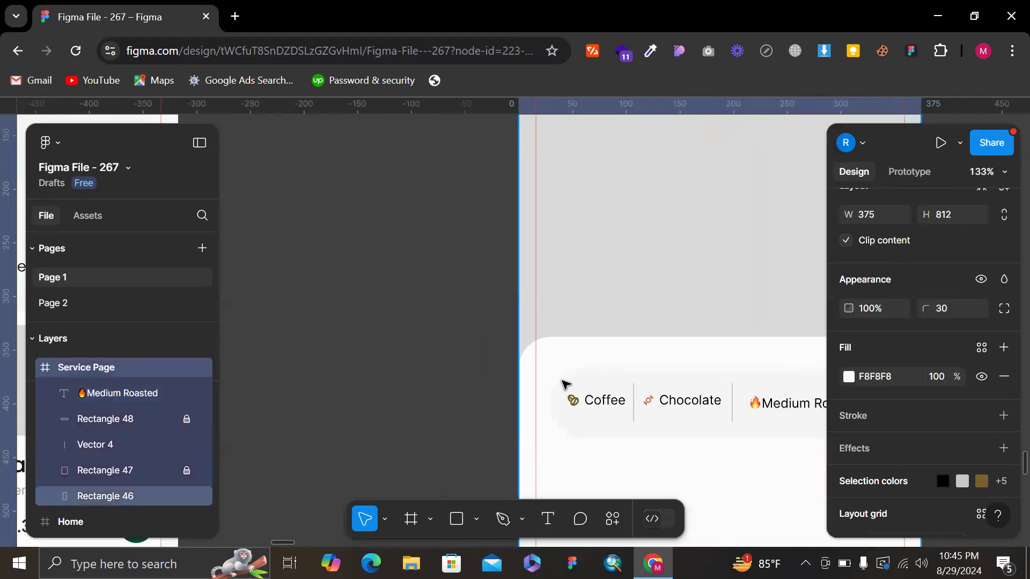
scroll(563, 384, "right", 5)
scroll(563, 384, "down", 1)
left_click(568, 365)
left_click(321, 329)
scroll(354, 349, "left", 5)
scroll(354, 349, "up", 2)
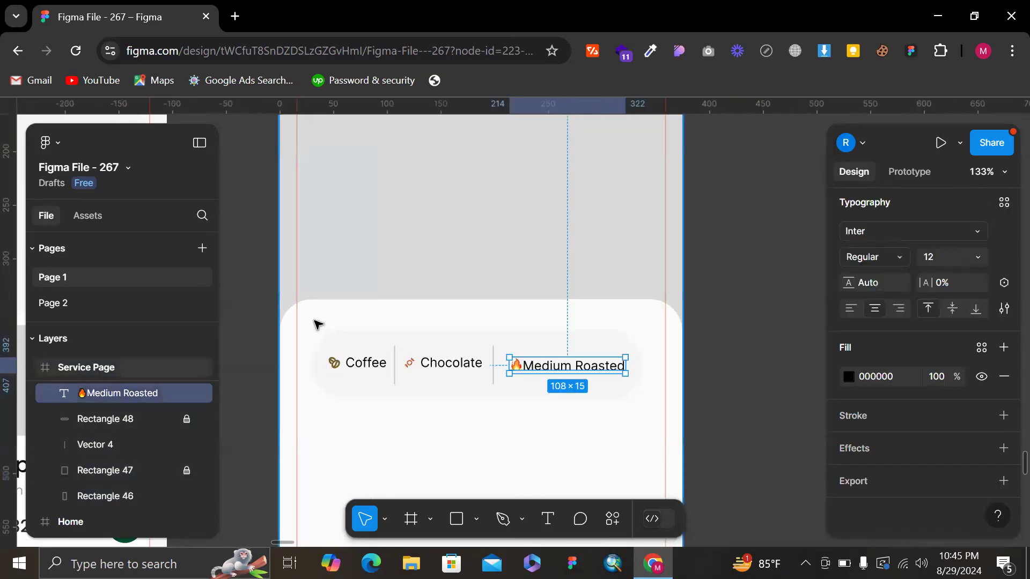
left_click(315, 321)
left_click_drag(315, 321, 618, 396)
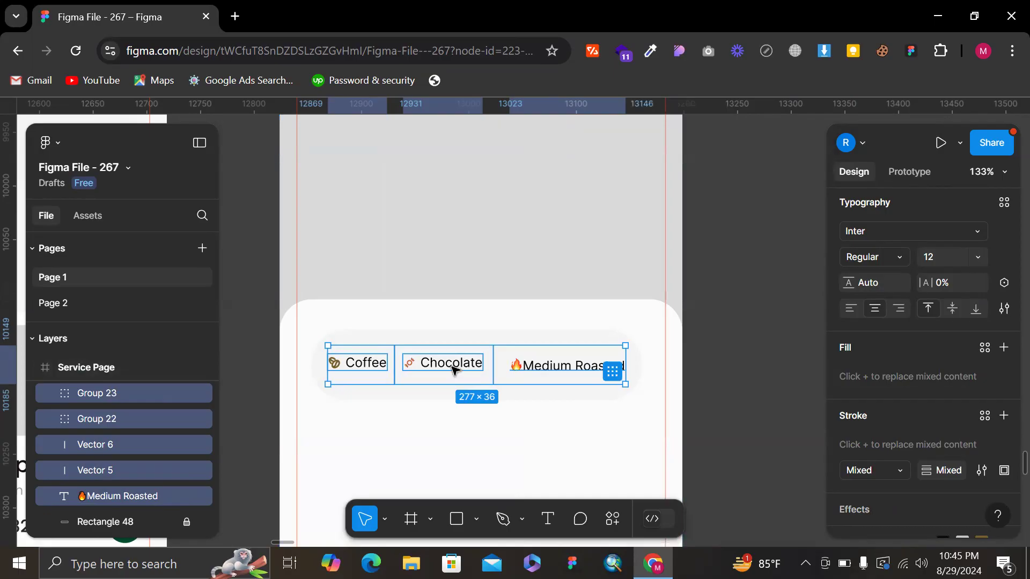
- Select the Coffee and Chocolate groups, both dividers and the Medium Roasted label, and tidy them into an evenly spaced row
left_click(405, 370)
left_click(375, 365, "shift")
scroll(376, 364, "up", 5)
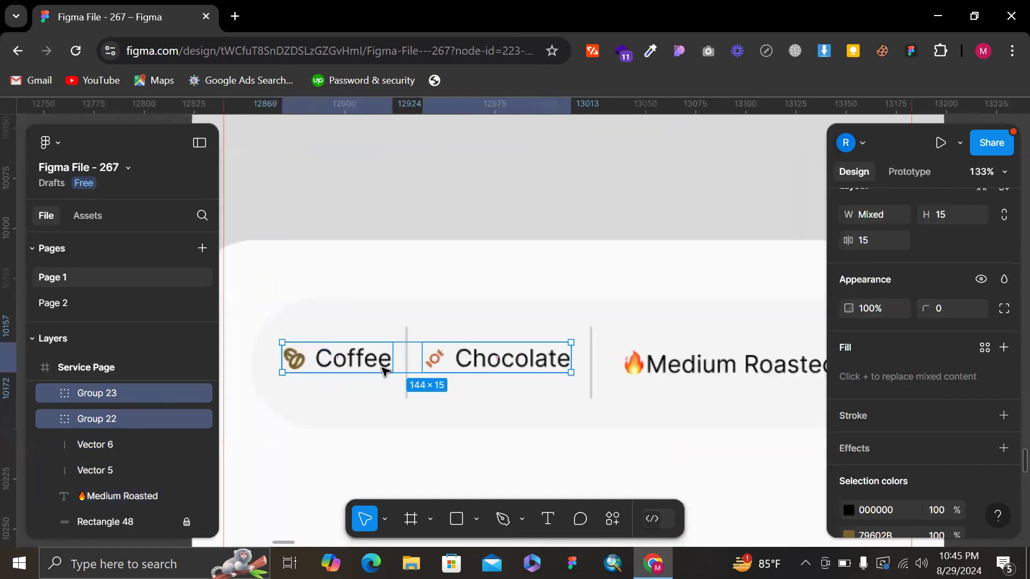
left_click(407, 338, "shift")
left_click(593, 345, "shift")
left_click(683, 364, "shift")
scroll(689, 370, "right", 2)
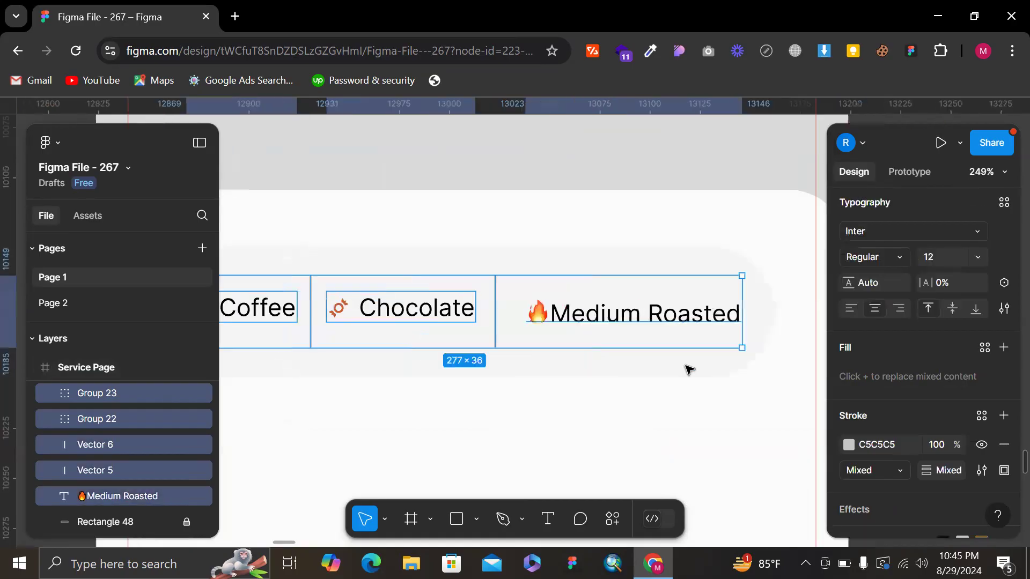
scroll(690, 370, "right", 1)
left_click(713, 336)
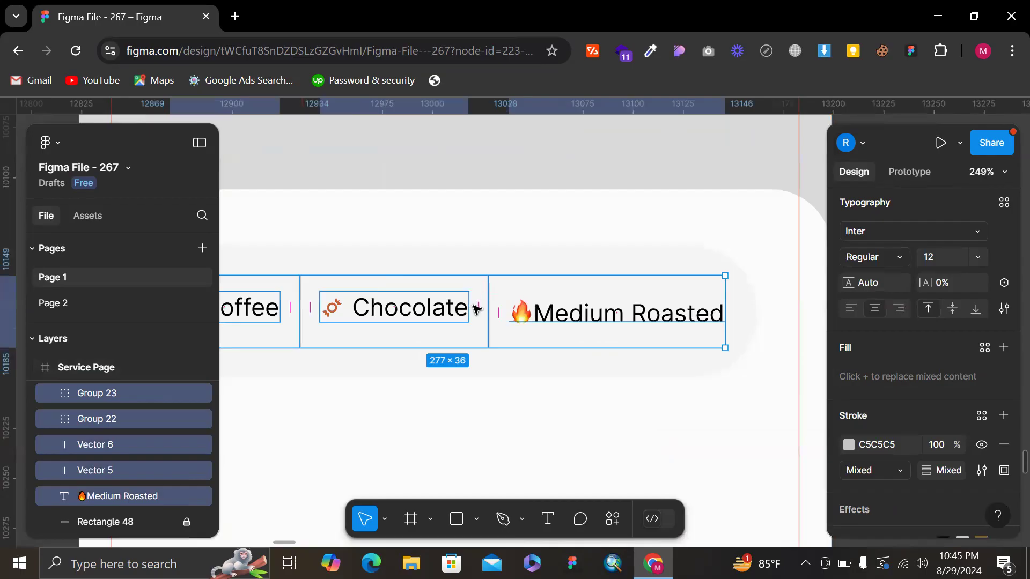
- Set the horizontal spacing between the five attribute bar items to 8 and shift the row about 16 to the right
scroll(872, 344, "up", 5)
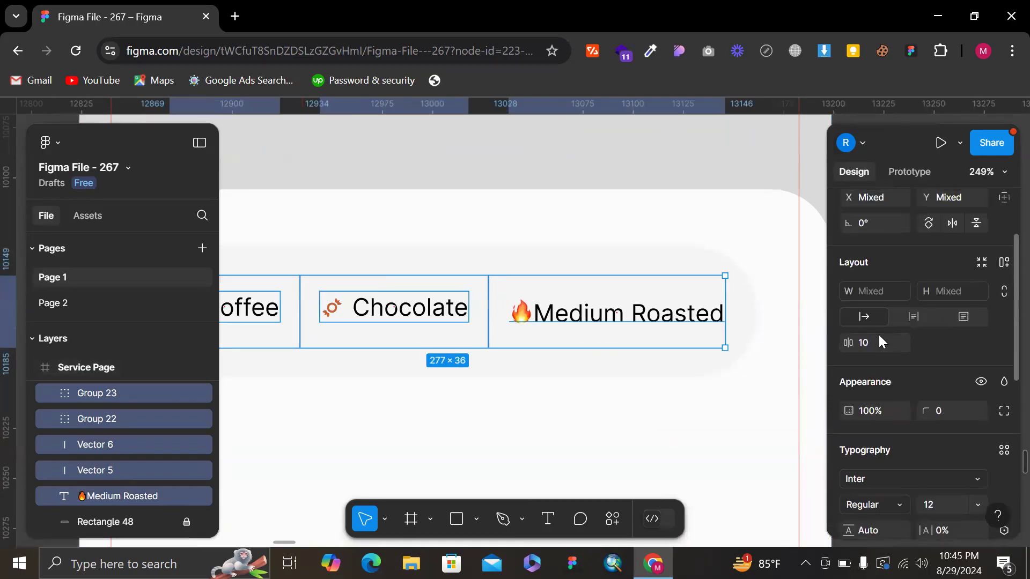
left_click(876, 348)
type("8")
key("Return")
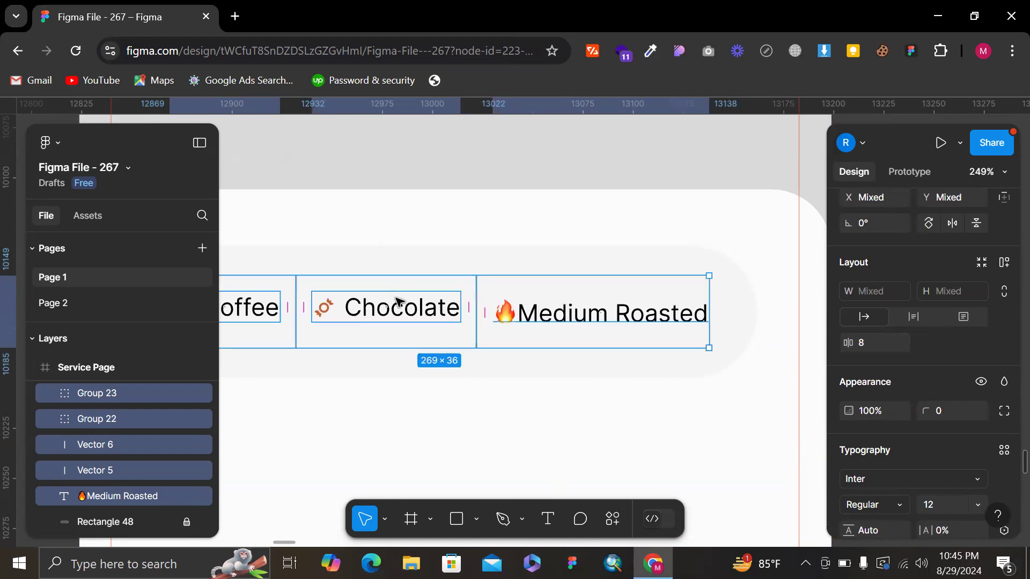
left_click_drag(397, 302, 429, 302)
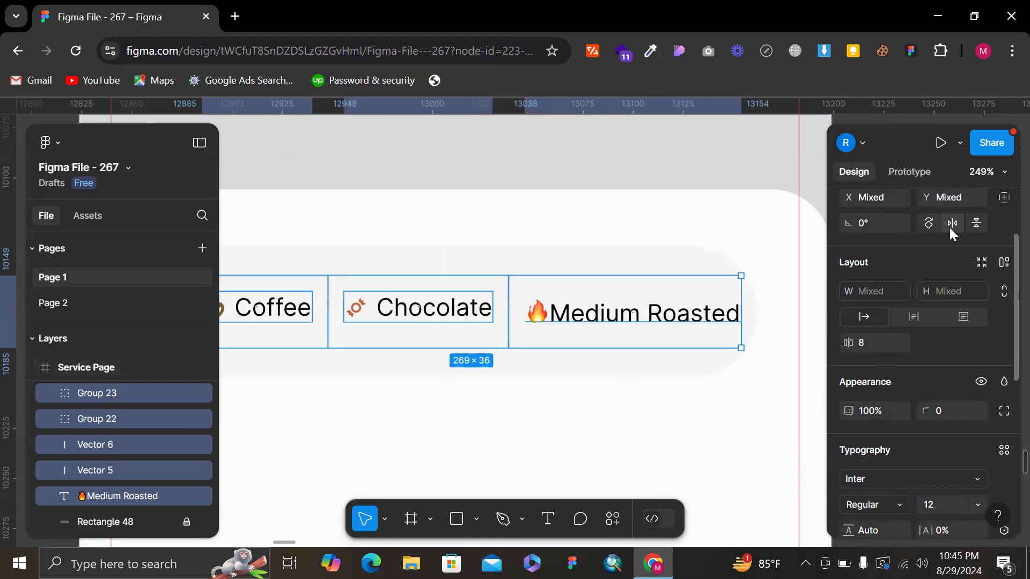
- Align the five attribute bar items on their vertical centers and group them
scroll(949, 227, "up", 2)
left_click(952, 272)
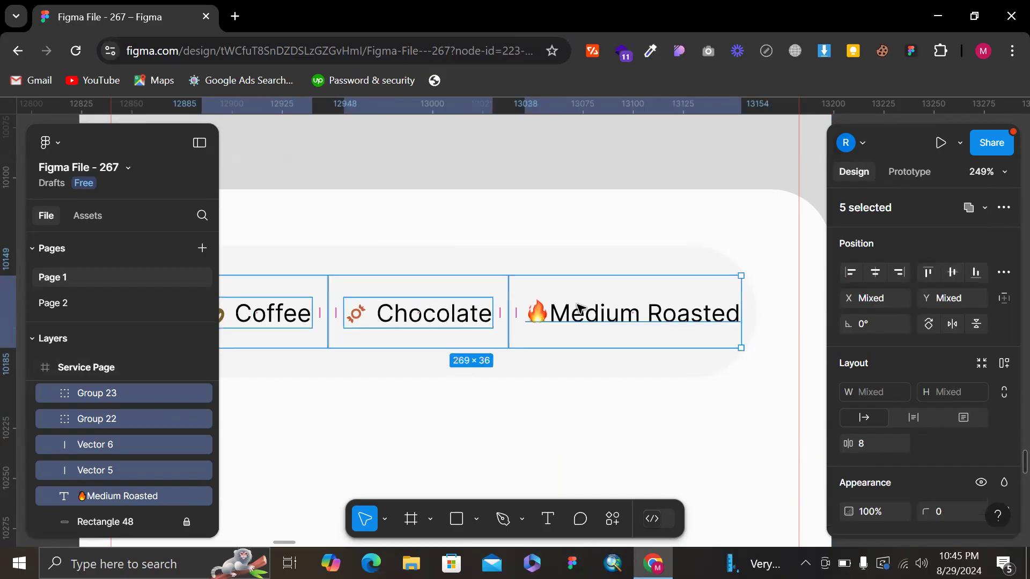
key("ctrl+g")
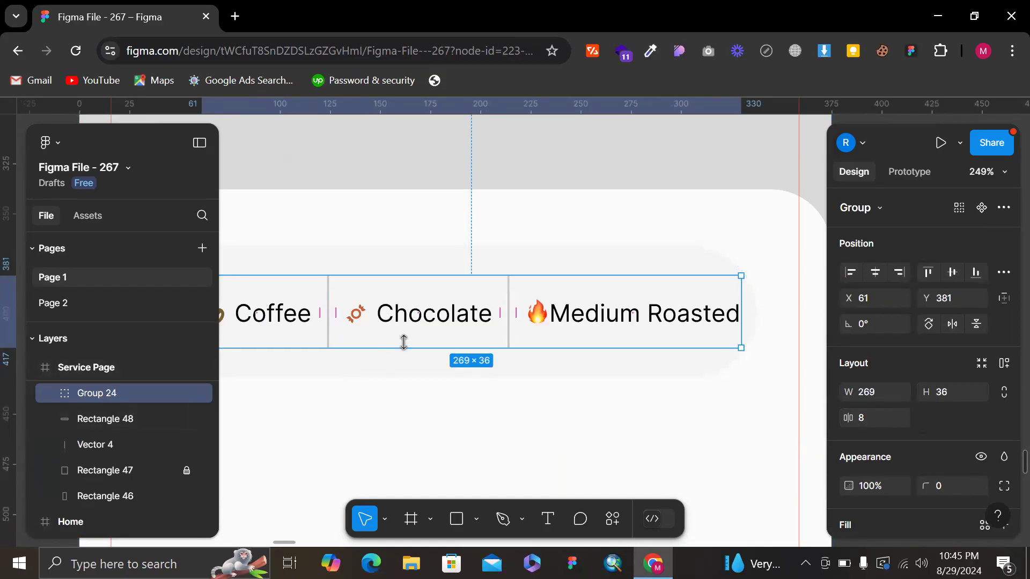
- Reduce the height of the attribute bar's background rectangle to 52, keeping it centered on the labels
left_click(407, 362)
left_click_drag(398, 369, 403, 364)
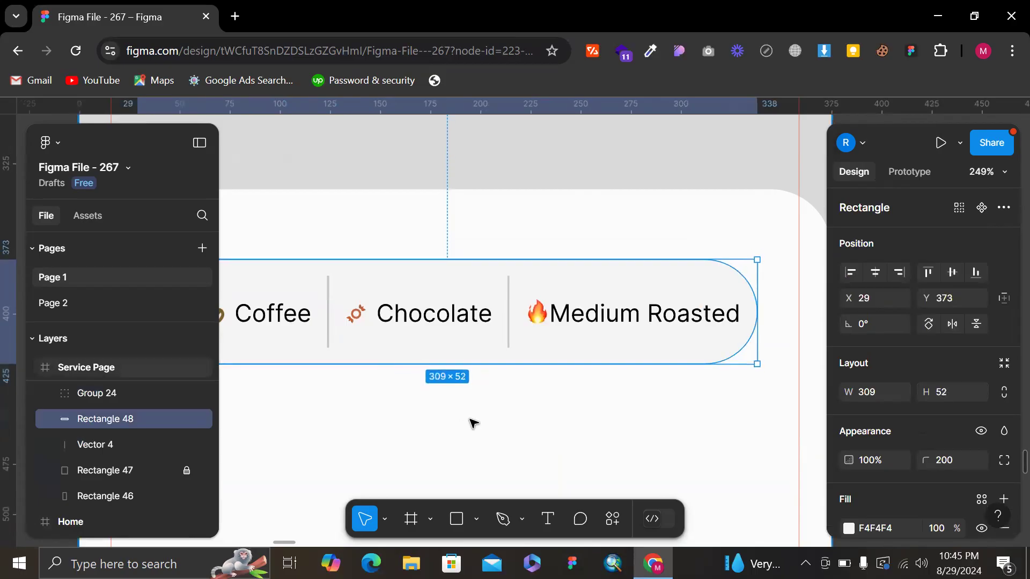
key("Escape")
- Recolor the Coffee, Chocolate and Medium Roasted labels by sampling the dark grey swatch beside the black one in the color palette
scroll(472, 420, "down", 5)
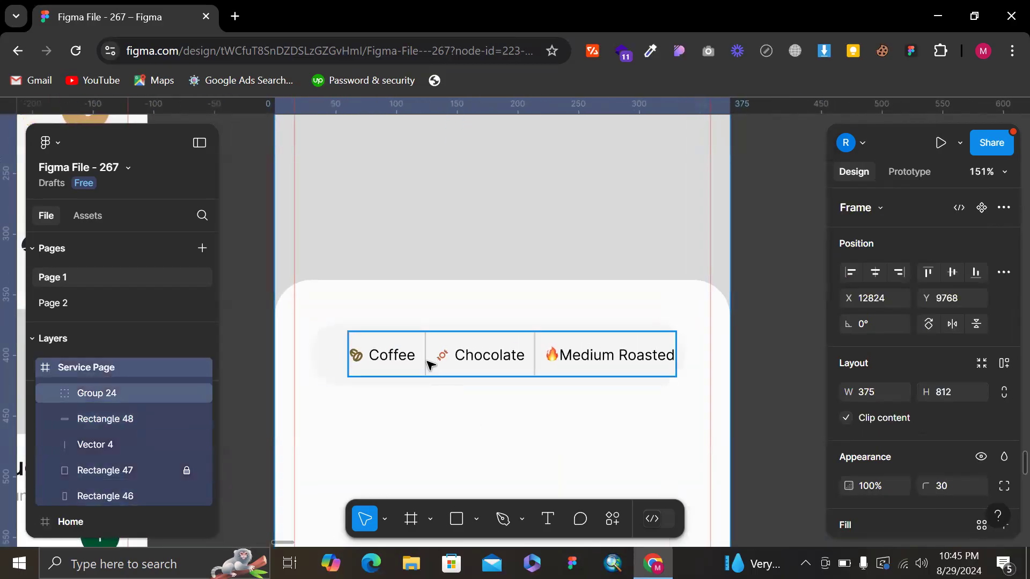
left_click(426, 362, "ctrl")
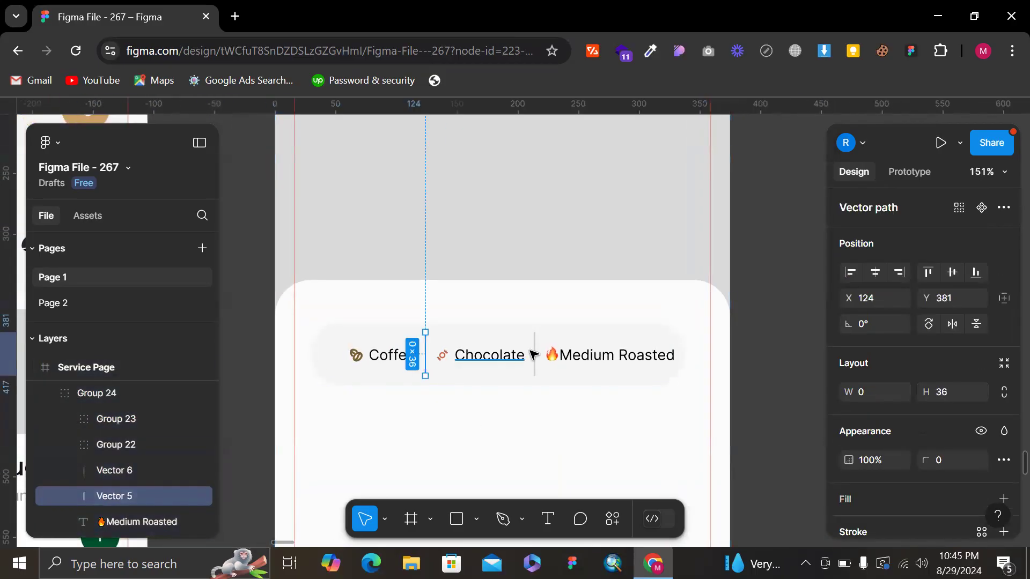
left_click(500, 355, "ctrl")
left_click(403, 357, "ctrl+shift")
left_click(616, 357, "ctrl+shift")
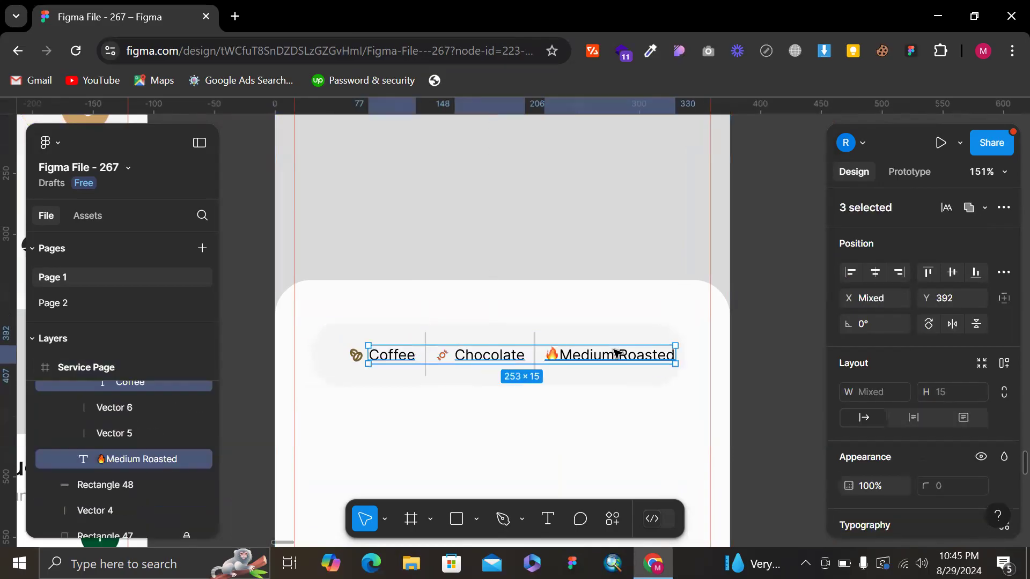
scroll(617, 355, "down", 5)
scroll(487, 304, "left", 3)
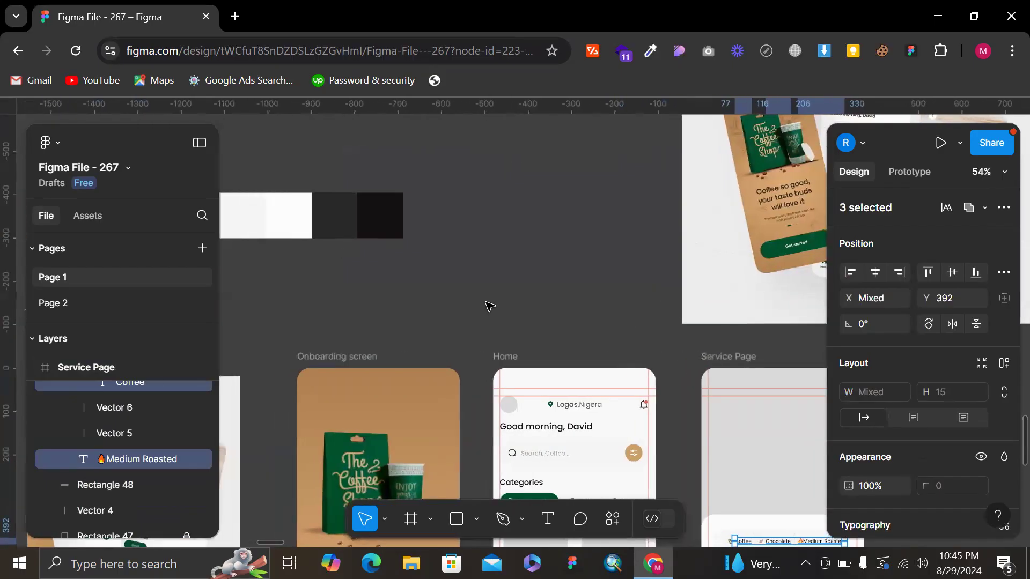
key("i")
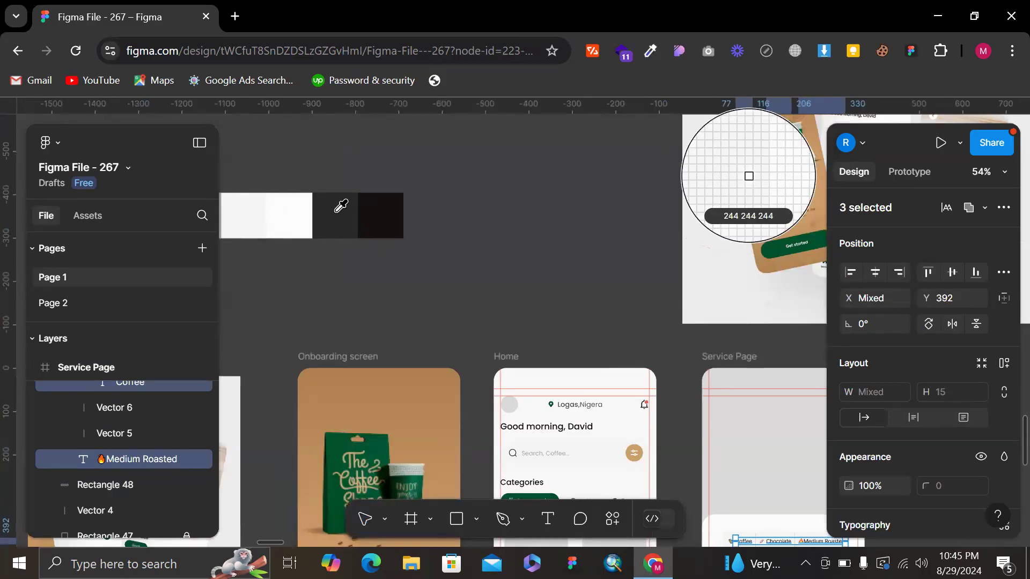
left_click(340, 215)
left_click(558, 232)
scroll(560, 278, "down", 5)
scroll(560, 279, "right", 4)
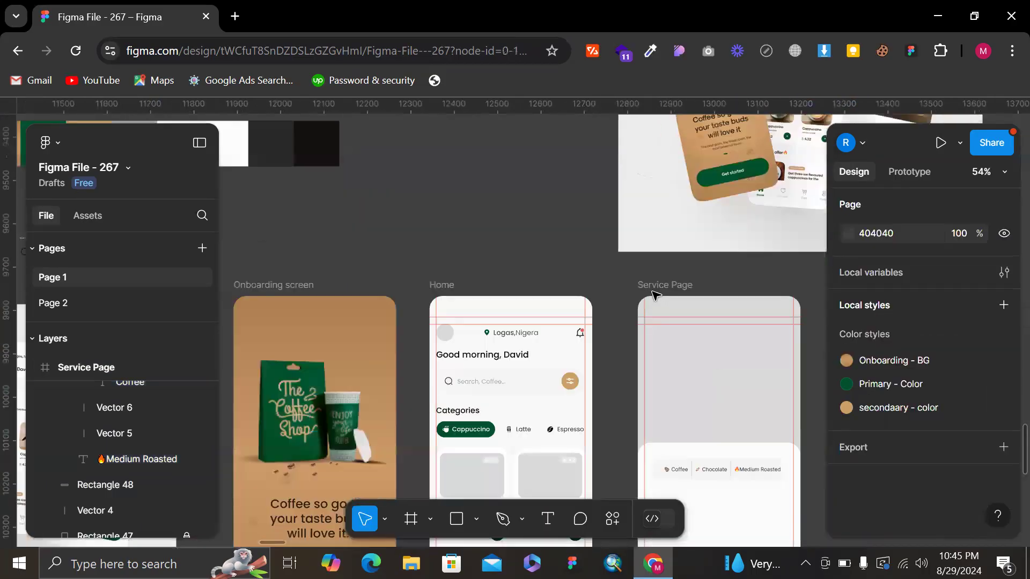
scroll(536, 319, "up", 2)
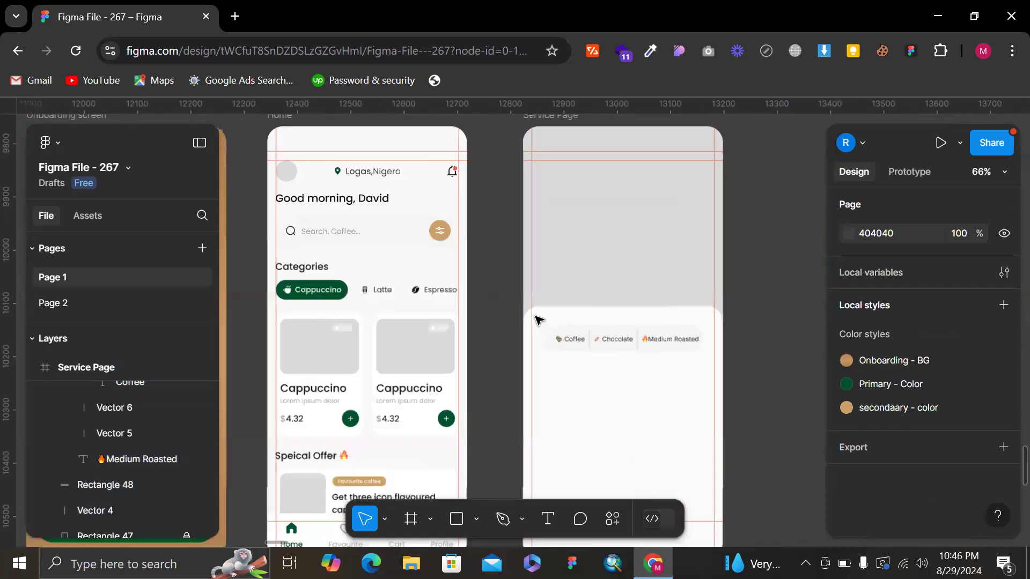
scroll(721, 374, "up", 4)
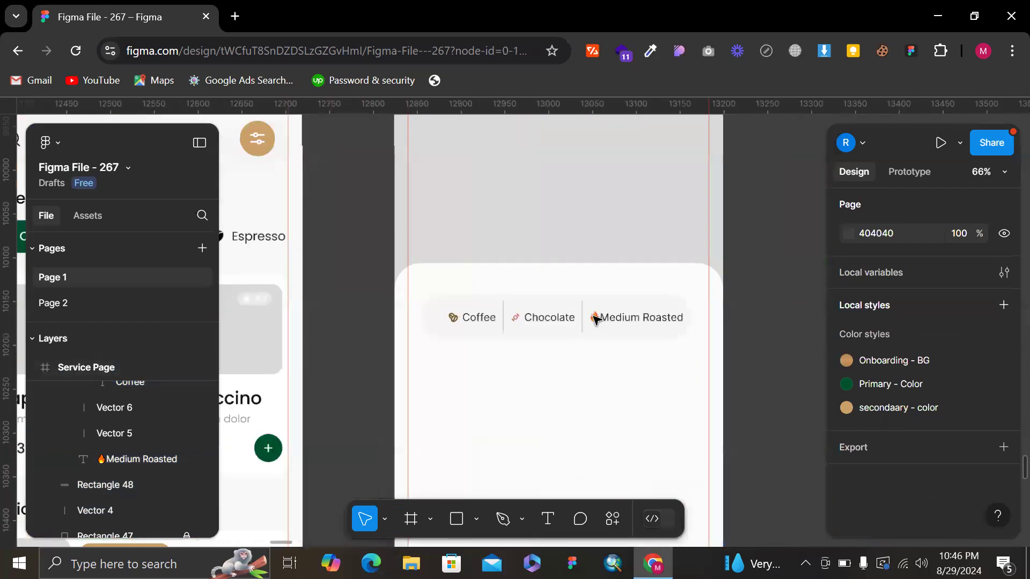
- Center the label group horizontally on its background rectangle, group both together, and center that group horizontally in the Service Page frame
left_click(538, 301)
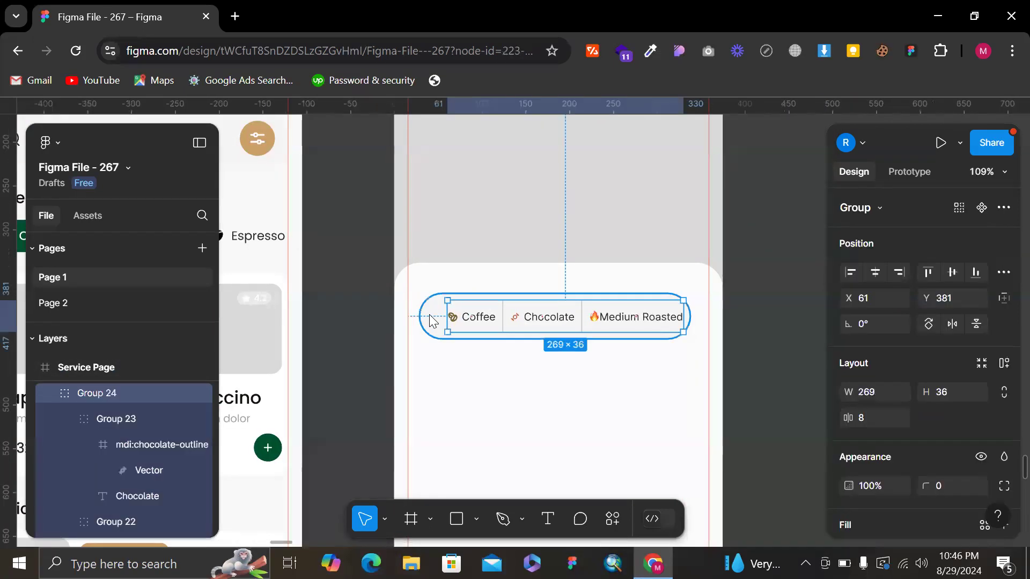
left_click(429, 314, "shift")
left_click(876, 273)
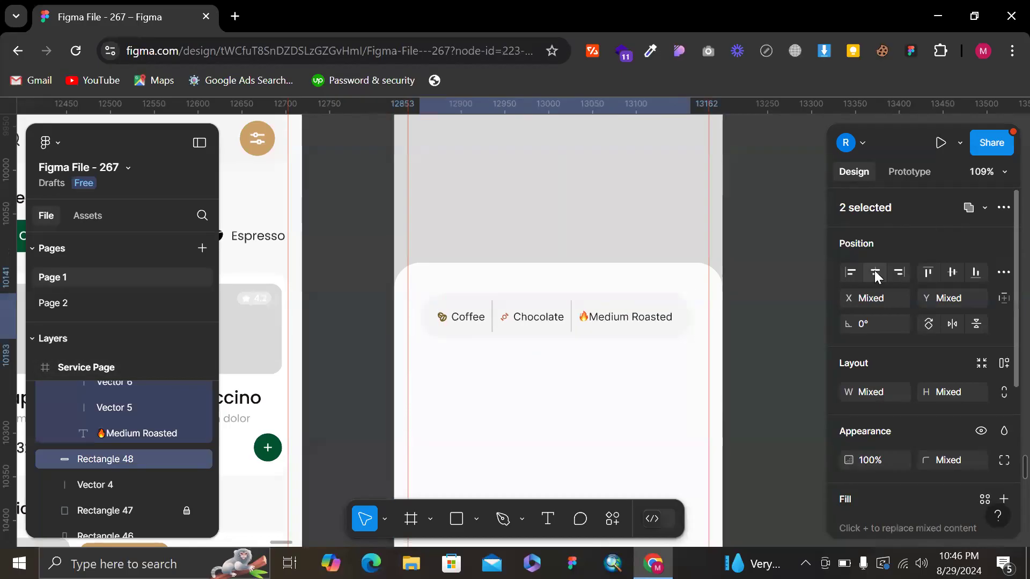
key("ctrl+g")
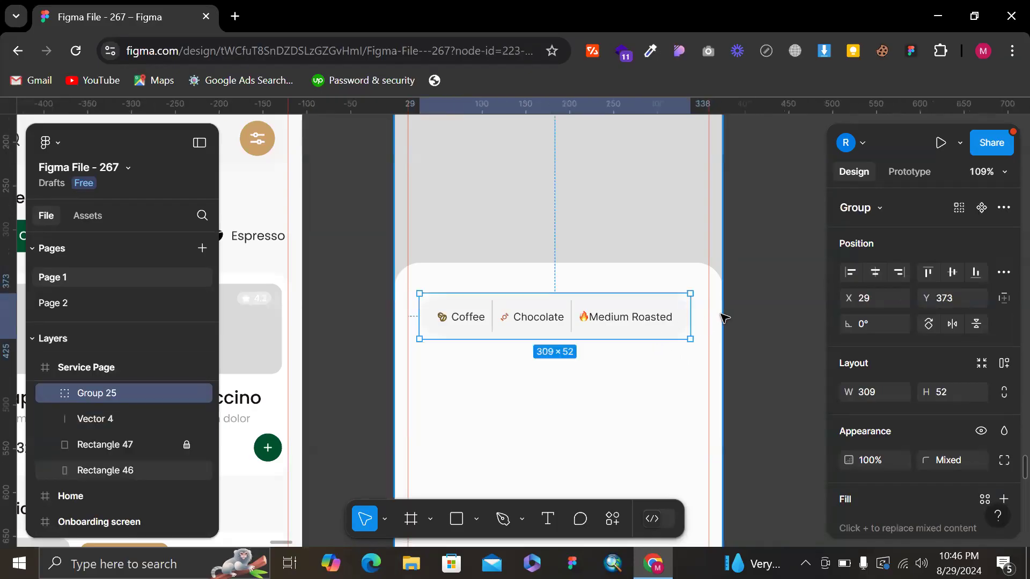
left_click(875, 272)
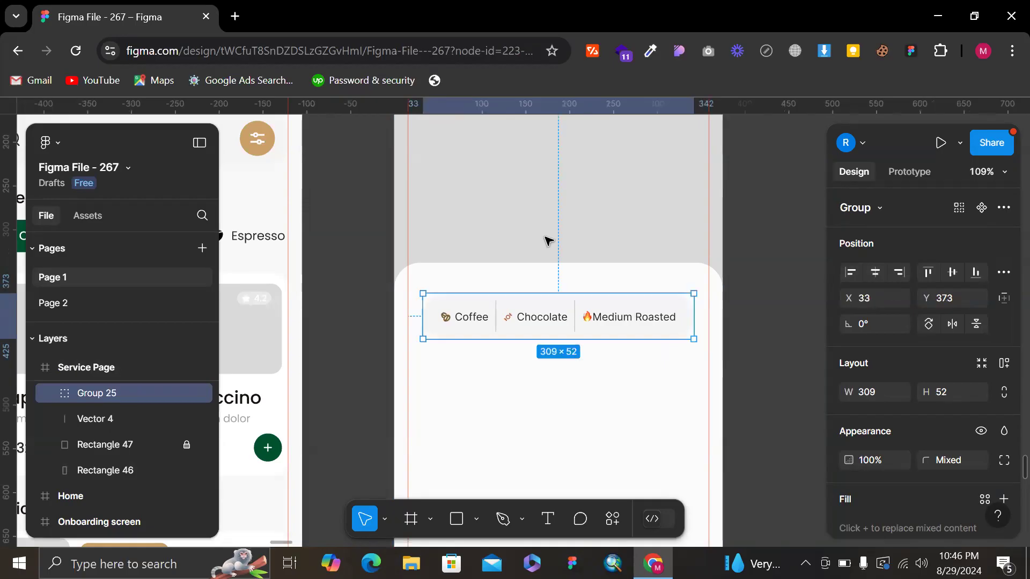
key("Escape")
left_click(536, 324)
- Copy the second card's Cappuccino title from the Home screen into the Service Page, below the attribute bar at X 16, Y 456
scroll(754, 248, "up", 10)
scroll(724, 214, "right", 3)
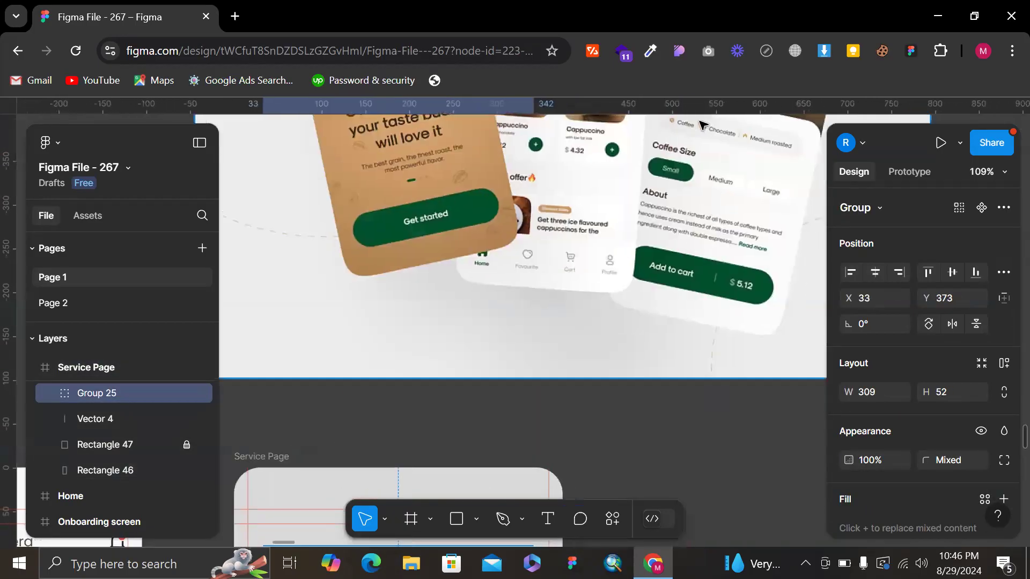
scroll(692, 307, "down", 8)
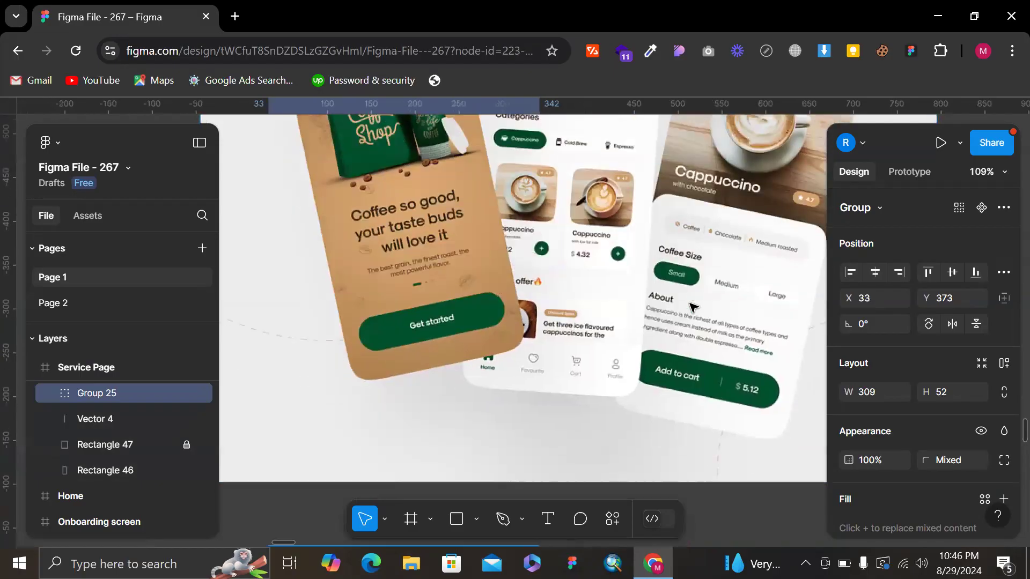
scroll(751, 313, "left", 1)
scroll(762, 314, "up", 3)
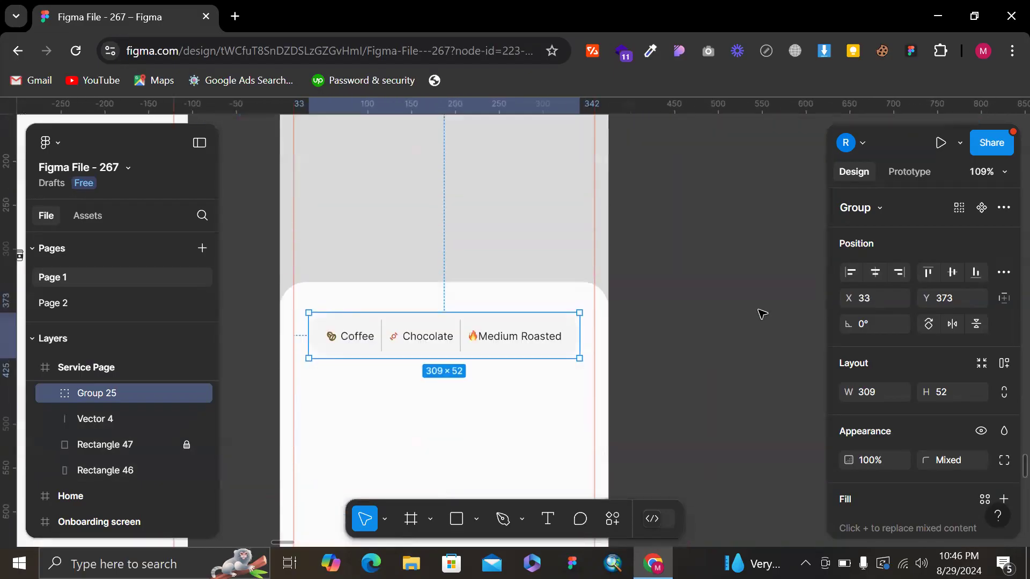
scroll(459, 311, "down", 6)
scroll(459, 310, "left", 2)
scroll(385, 286, "down", 3)
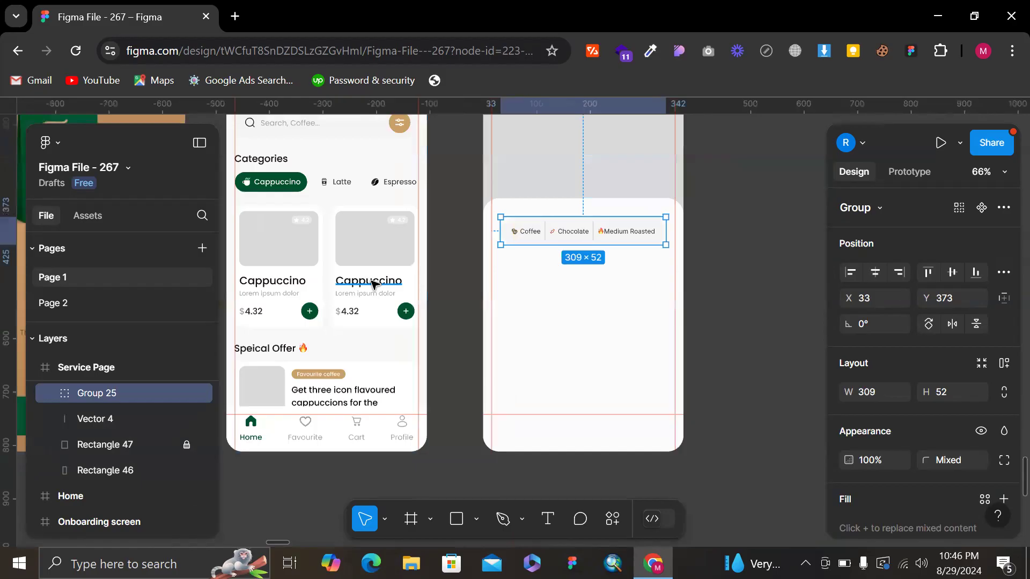
double_click(371, 282)
left_click(572, 288)
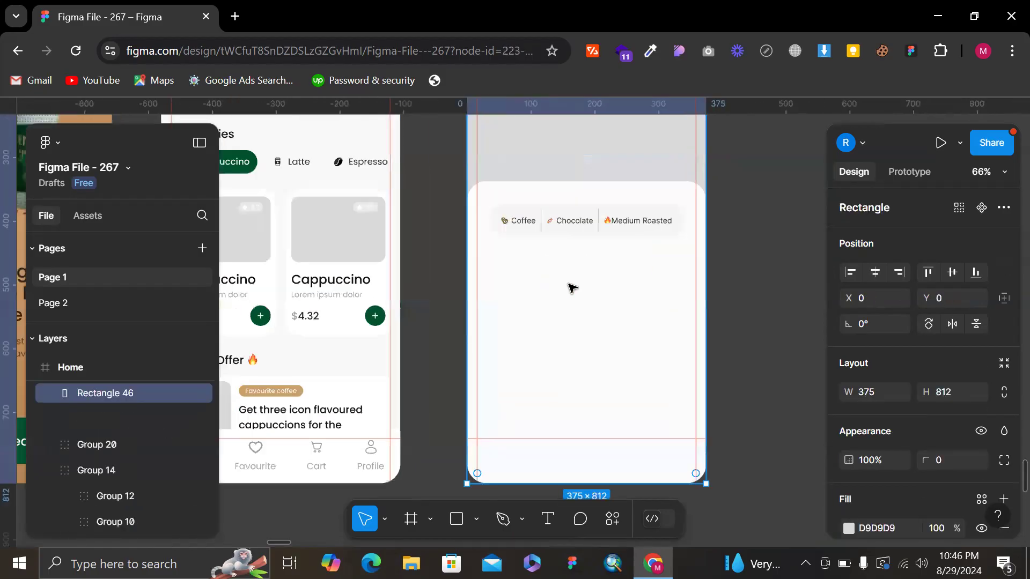
scroll(570, 288, "up", 5)
key("ctrl+v")
left_click_drag(513, 330, 463, 258)
- Change the copied title to "Coffee Size" and align it with the left margin guide at X 16, Y 455
double_click(462, 256)
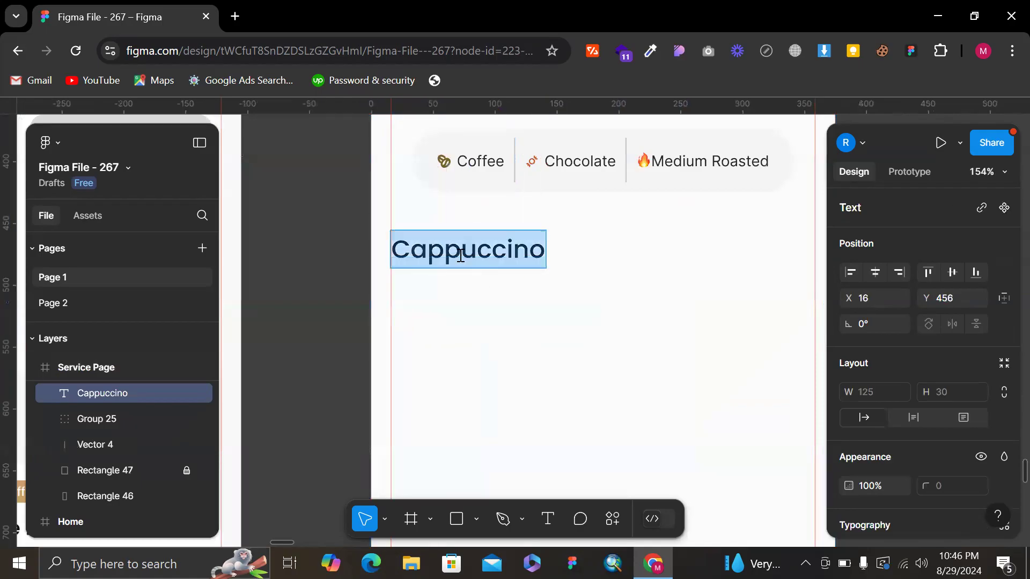
type("Coffee ")
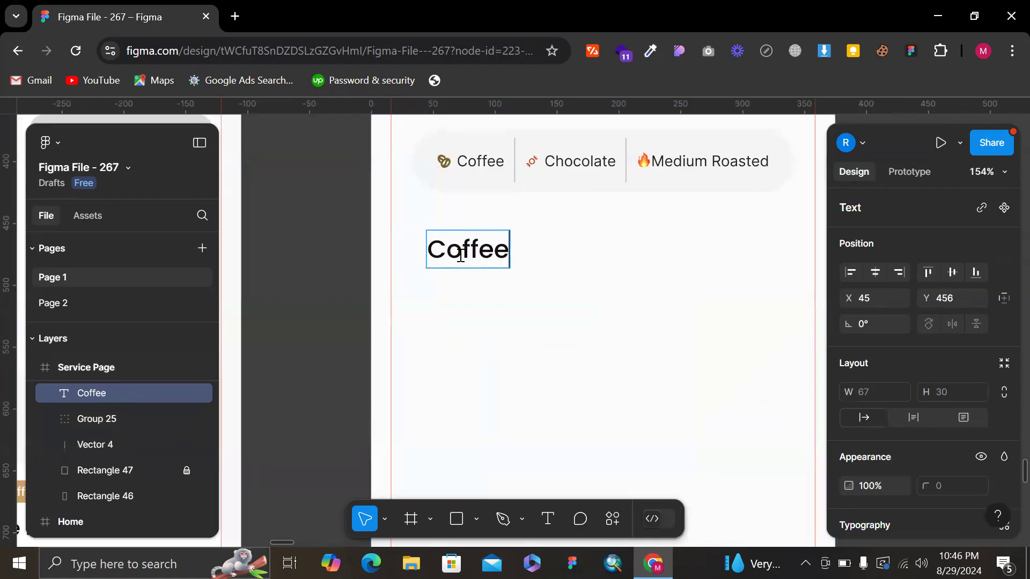
type("Size")
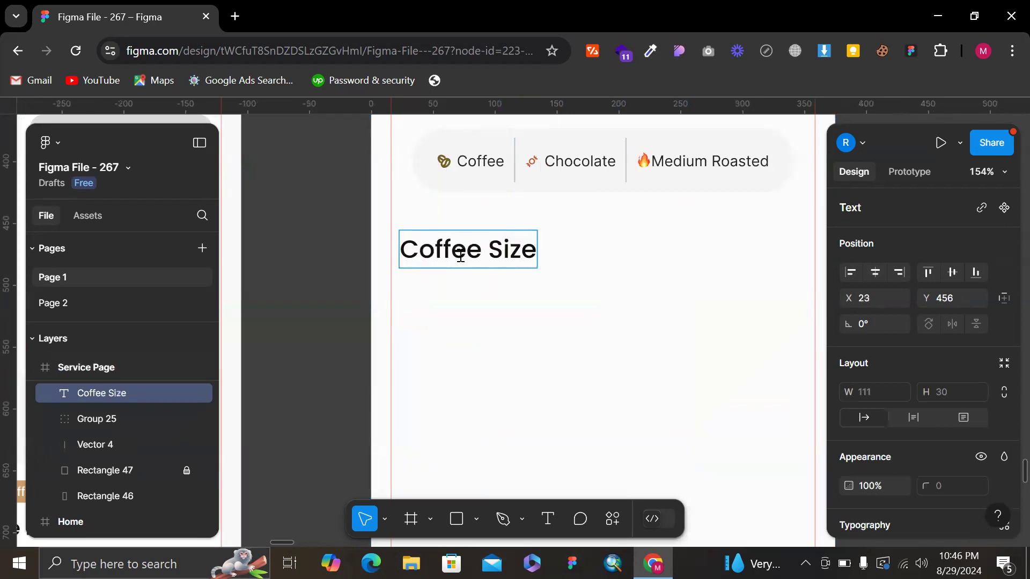
key("Escape")
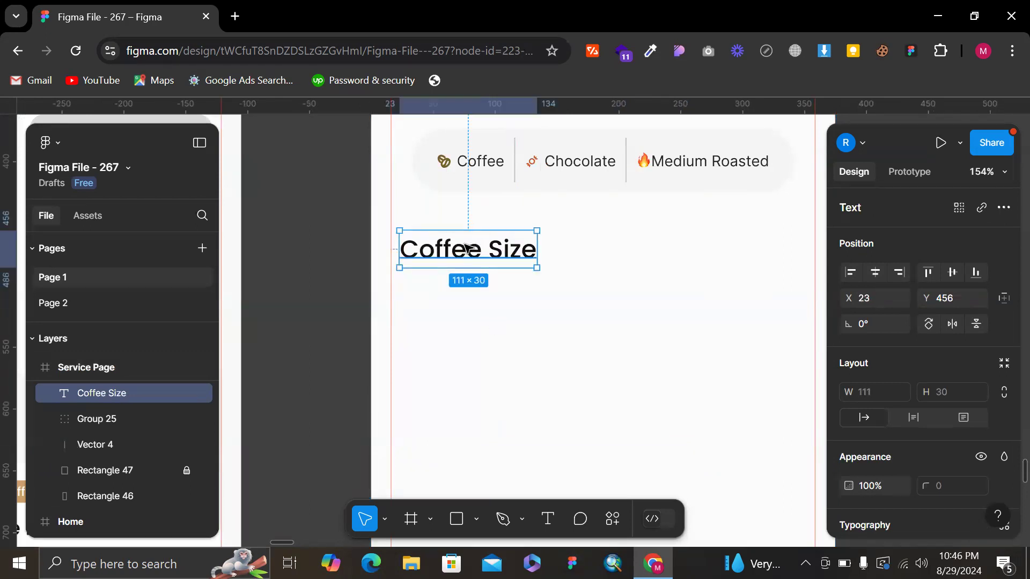
key("shift+Left")
left_click_drag(470, 249, 473, 248)
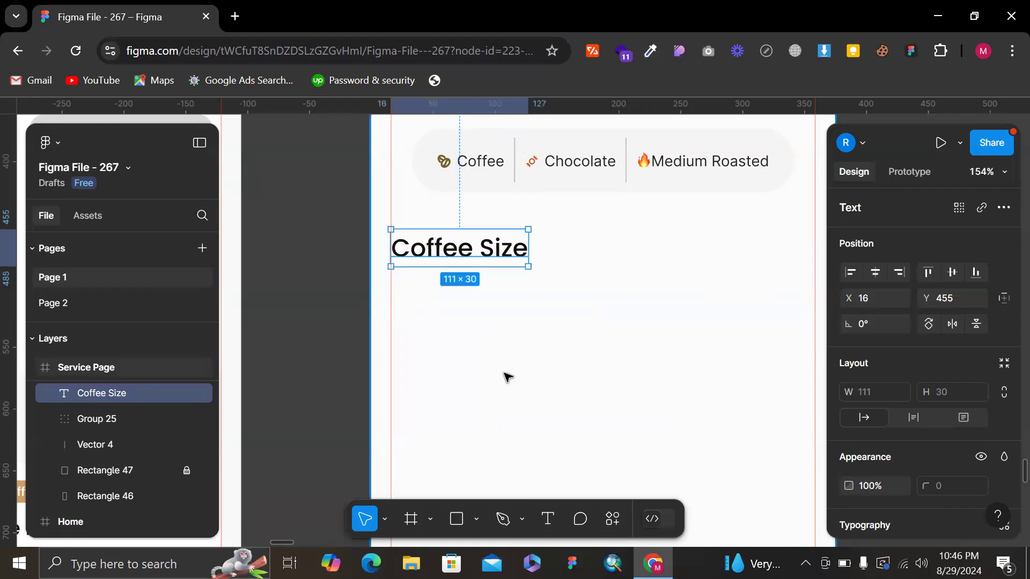
key("Escape")
- Add a "Small" text label below the Coffee Size heading and wrap it in an auto layout frame
key("t")
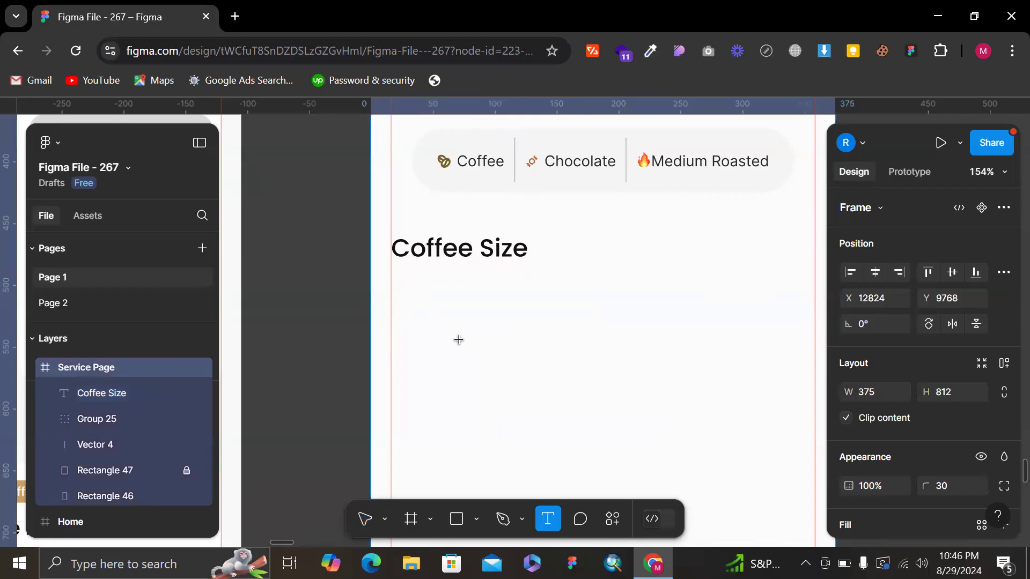
left_click(461, 341)
type("Sm")
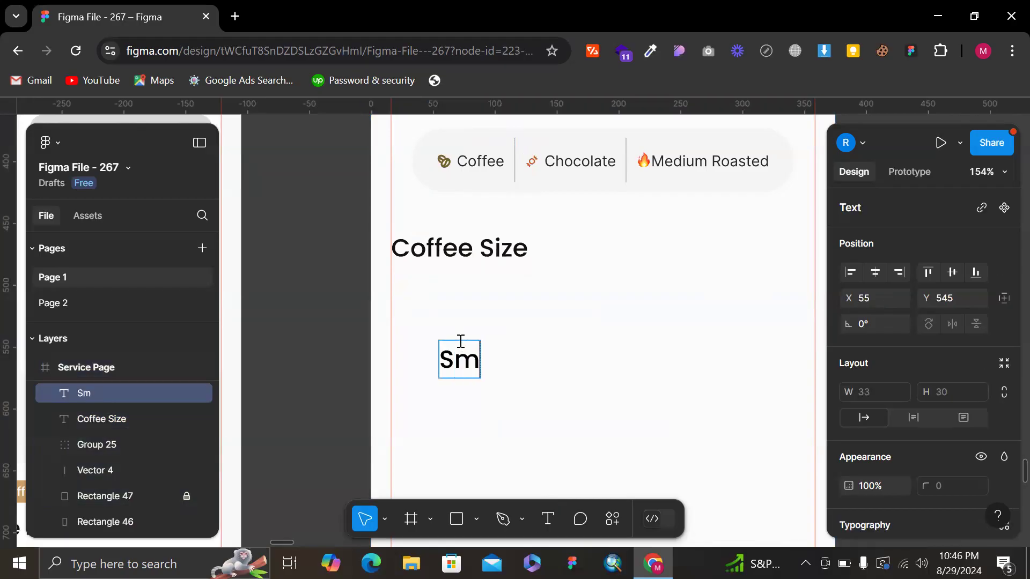
type("all")
key("Escape")
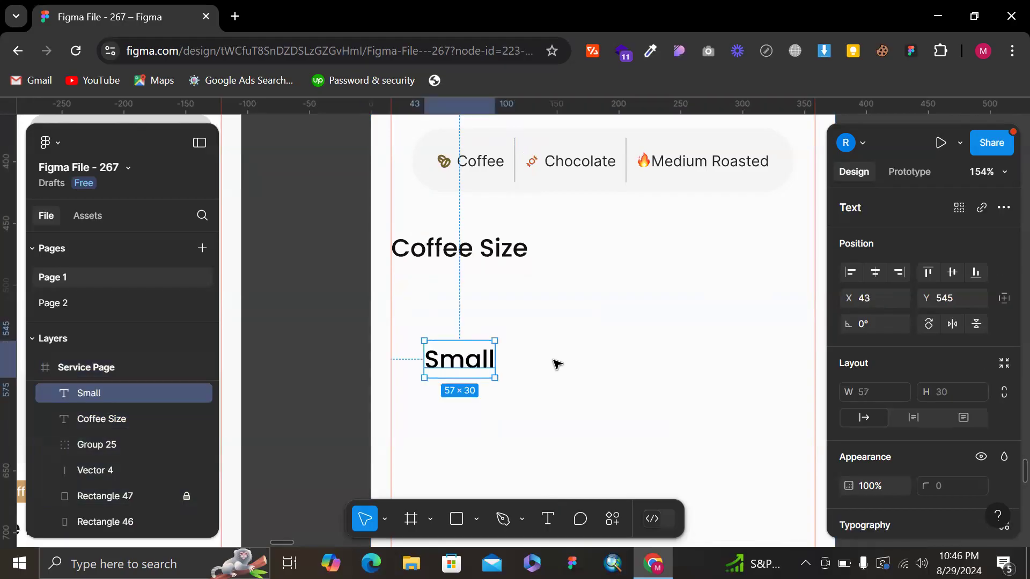
key("shift+a")
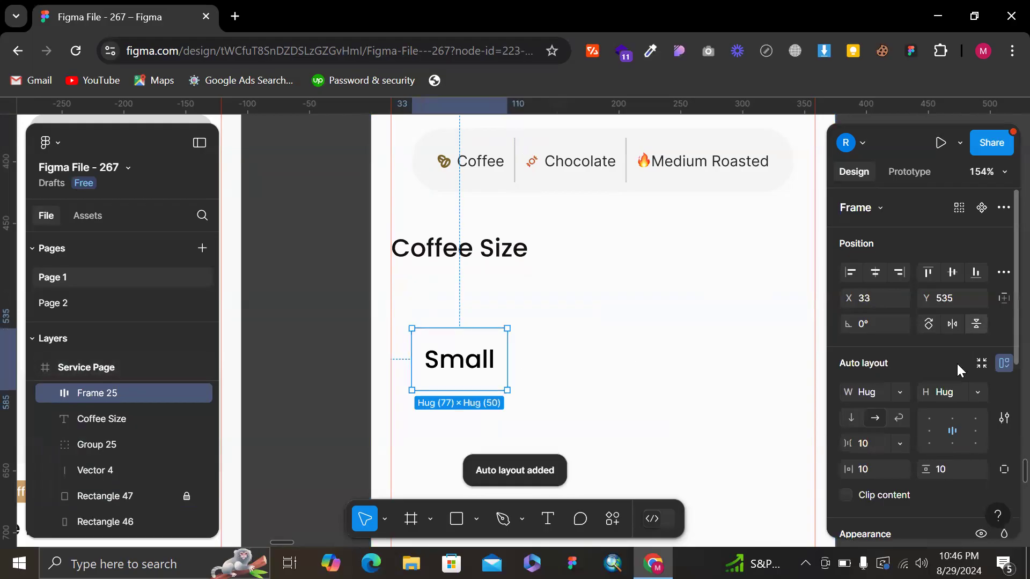
- Set the font size of the Small label to 16
scroll(956, 364, "down", 4)
scroll(950, 439, "down", 1)
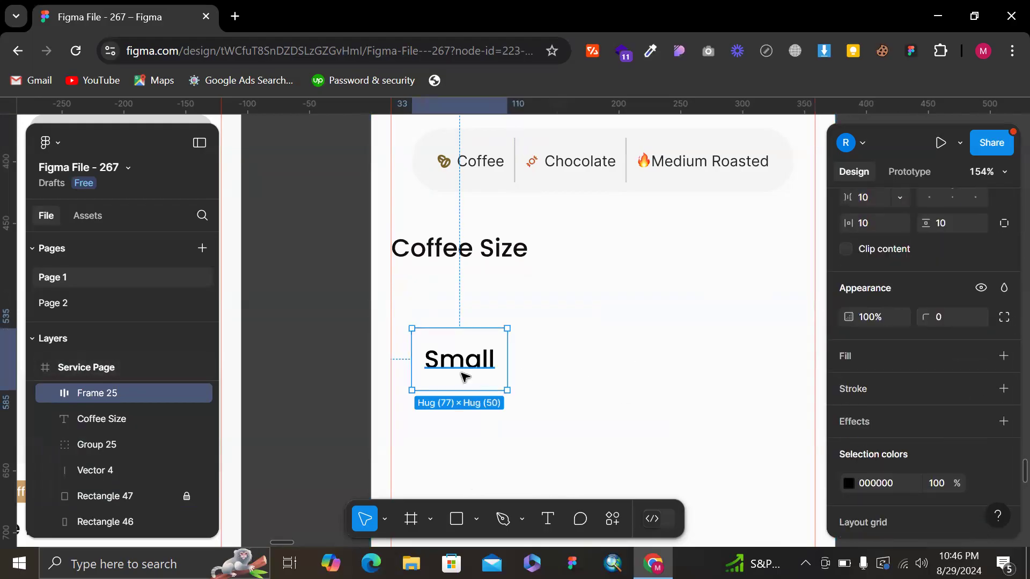
key("Return")
left_click(950, 332)
type("16")
key("Return")
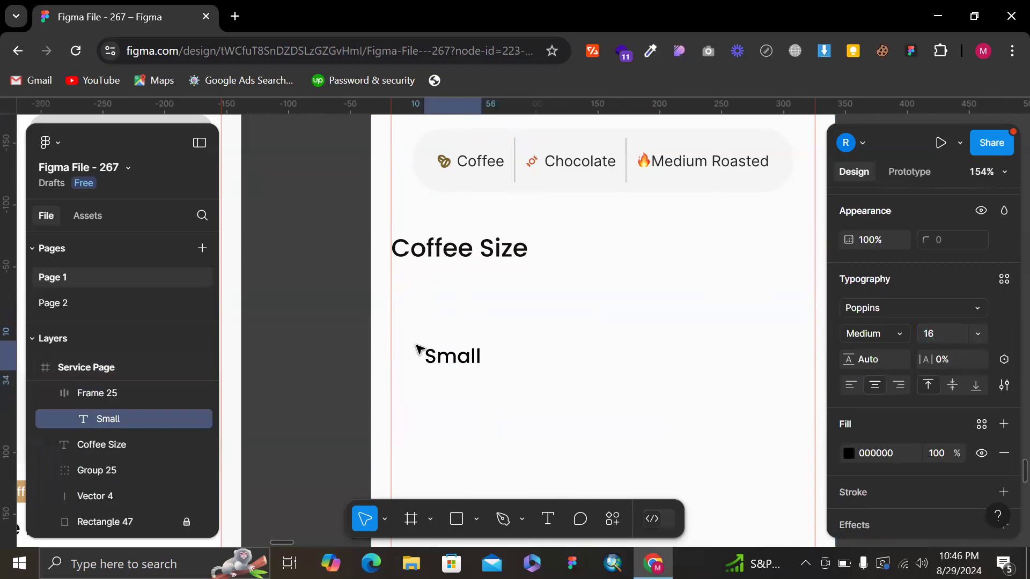
key("Escape")
key("Escape")
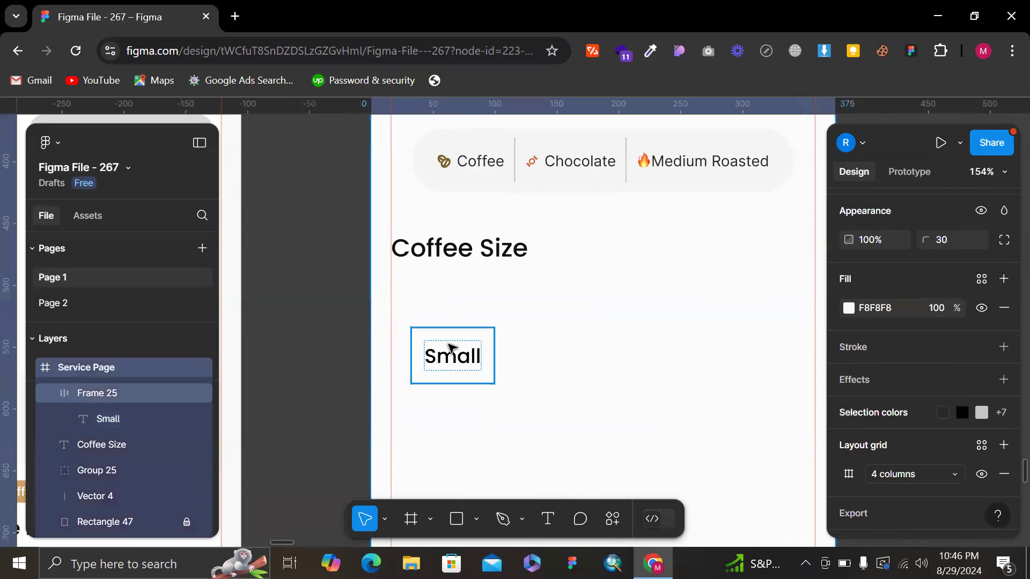
- Give the Small label's auto layout frame a corner radius of 200 and a dark green 00522E fill
left_click(451, 348)
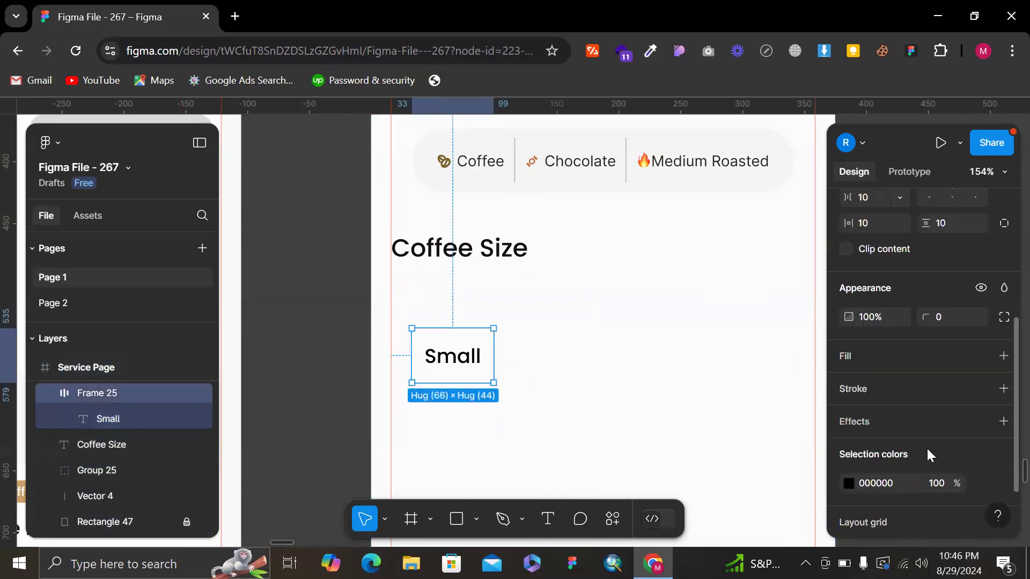
scroll(926, 446, "down", 3)
left_click(939, 245)
type("200")
key("Return")
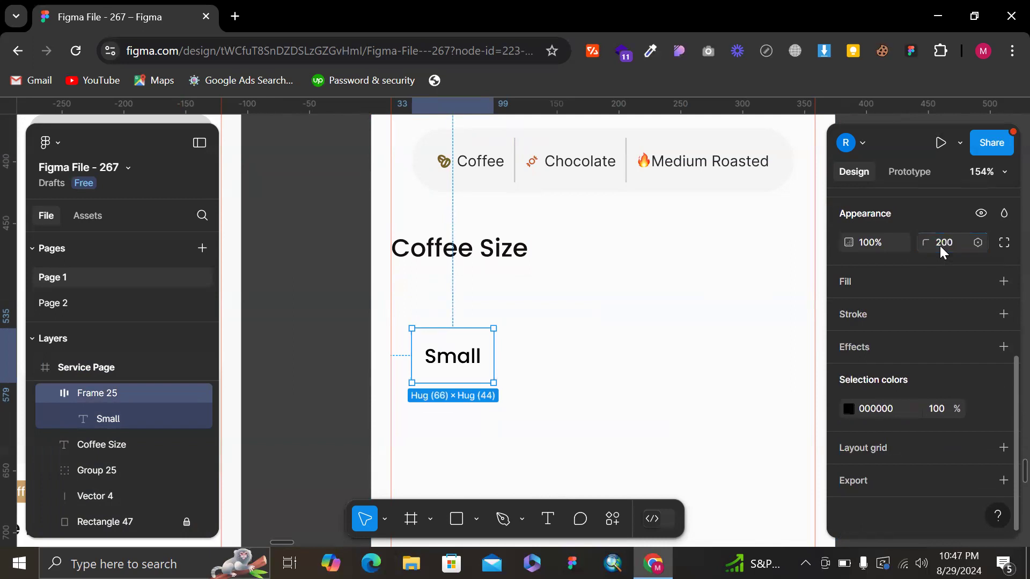
left_click(1005, 284)
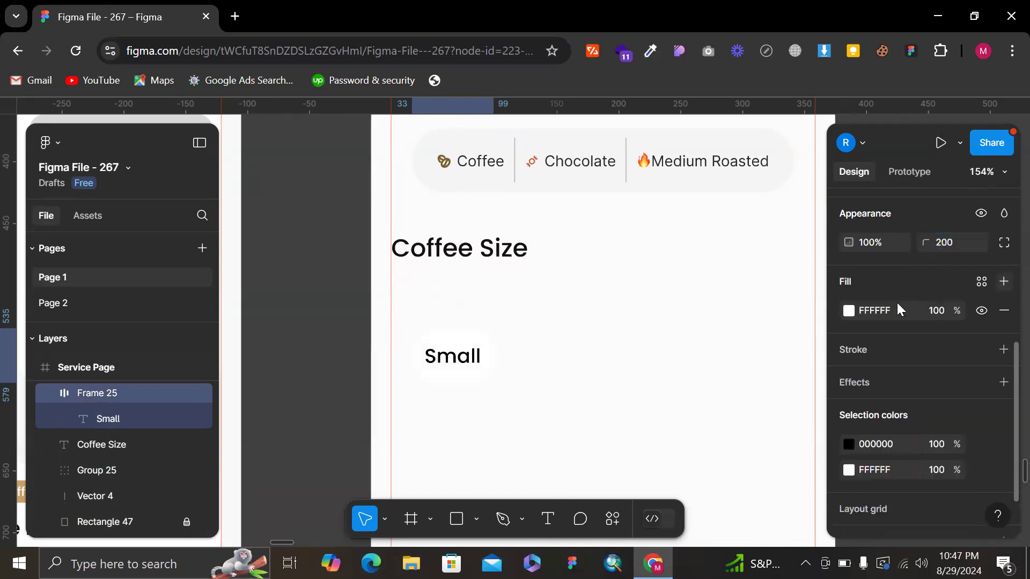
left_click(855, 309)
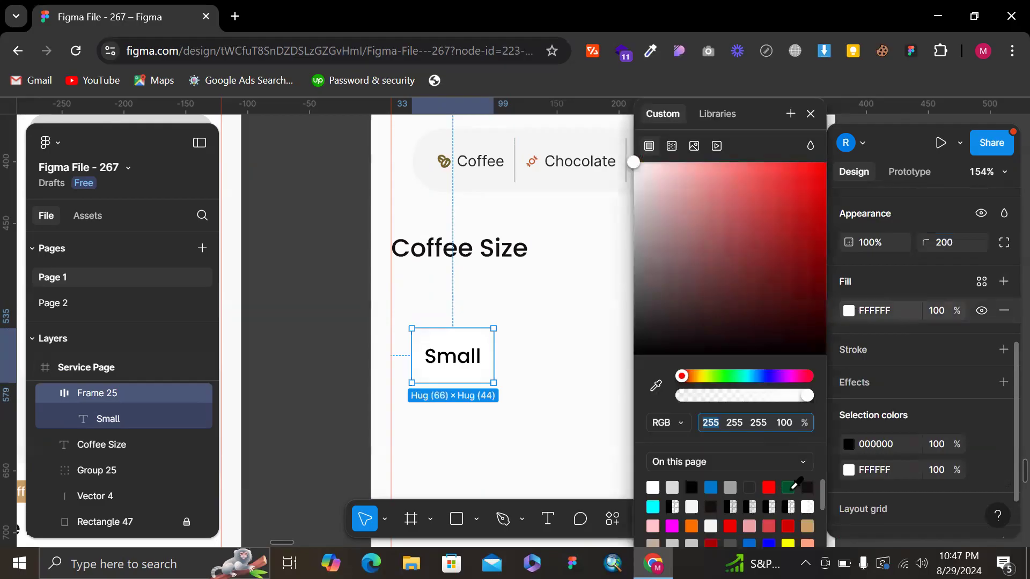
left_click(788, 488)
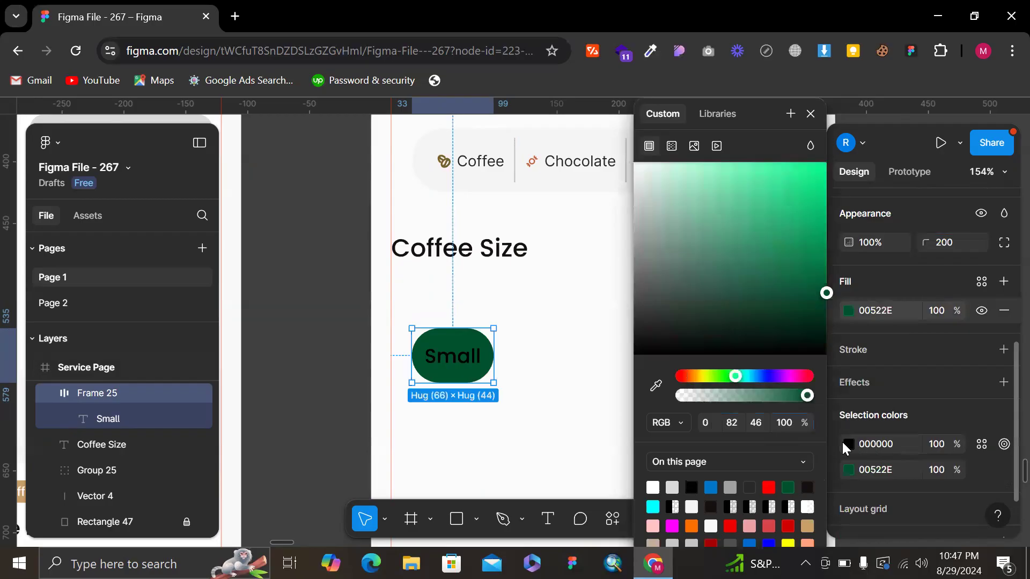
- Recolor the Small button's text from black to white FFFFFF
left_click(847, 445)
left_click_drag(665, 195, 634, 162)
left_click(814, 115)
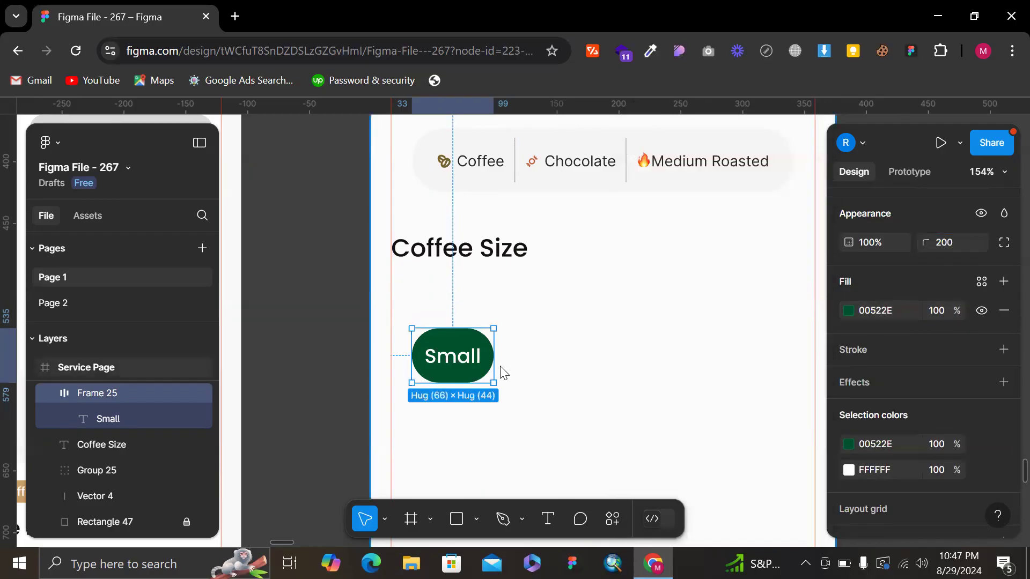
- Widen the Small button to 107 directly under the Coffee Size heading and place a copy 11 to its right
left_click_drag(542, 355, 543, 326)
scroll(497, 329, "down", 4)
left_click_drag(539, 328, 536, 327)
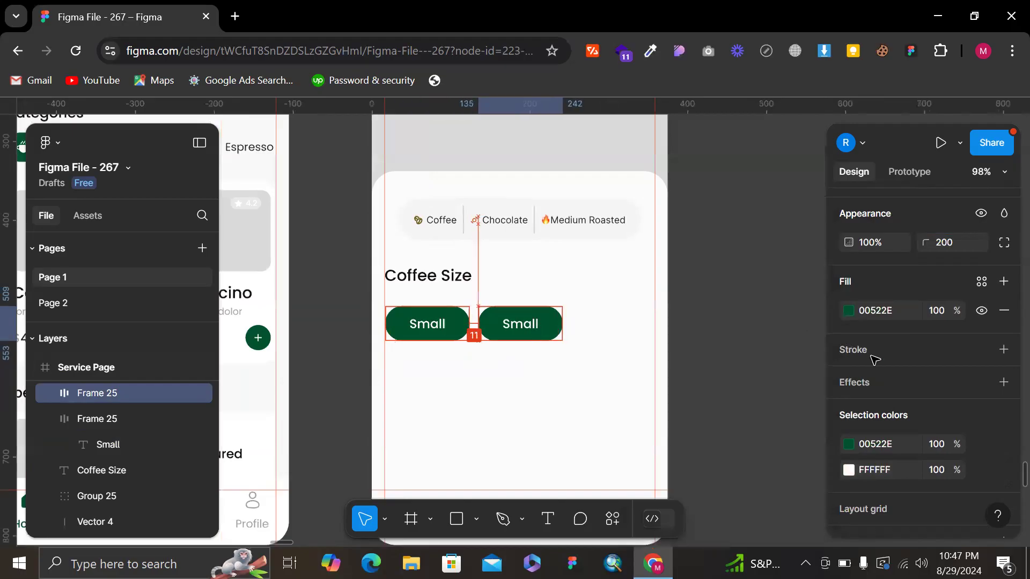
- Remove the copied button's green fill and recolor its label 282828 by sampling the palette's dark grey swatch
left_click(1004, 310)
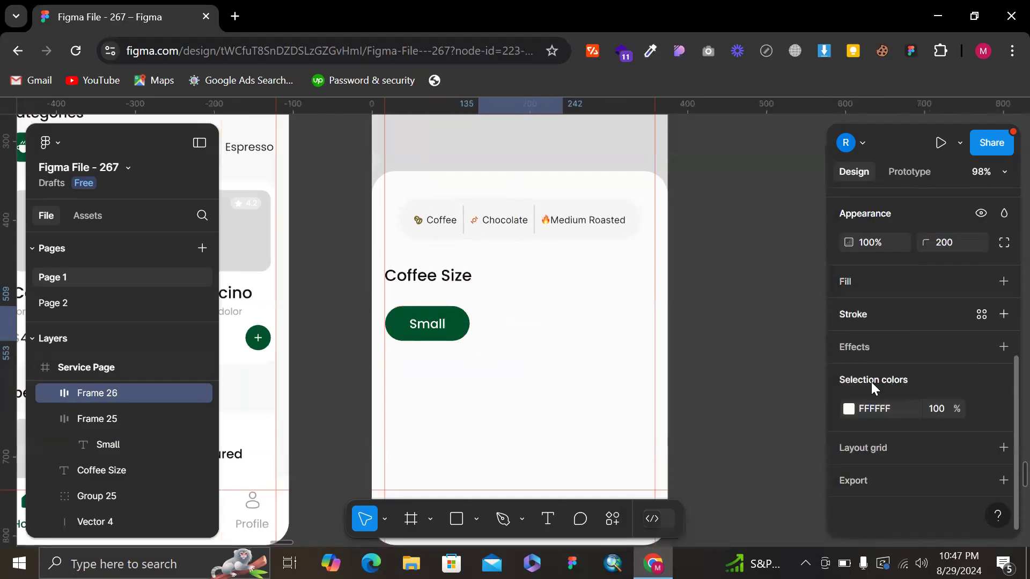
left_click(849, 408)
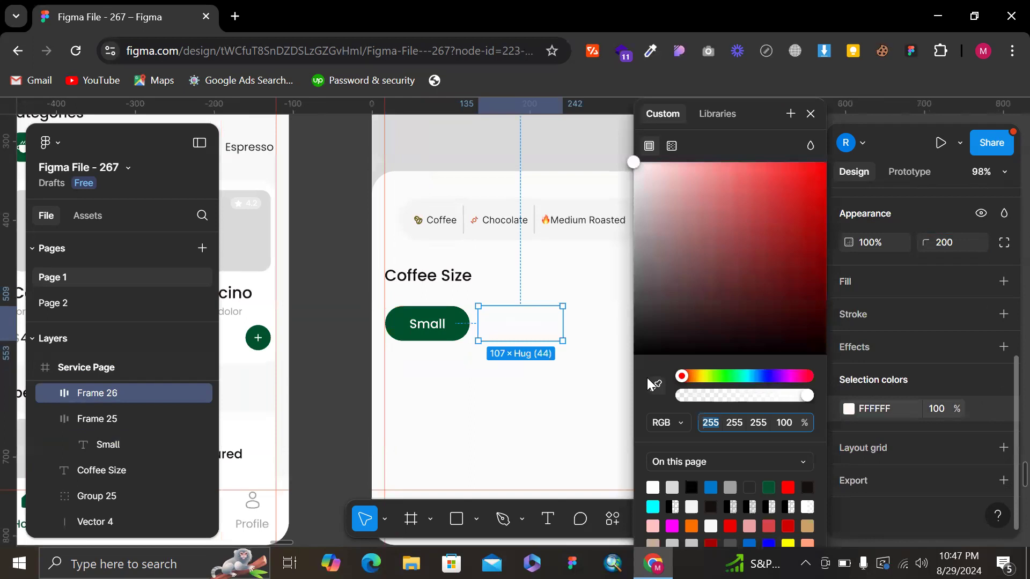
scroll(364, 184, "down", 5)
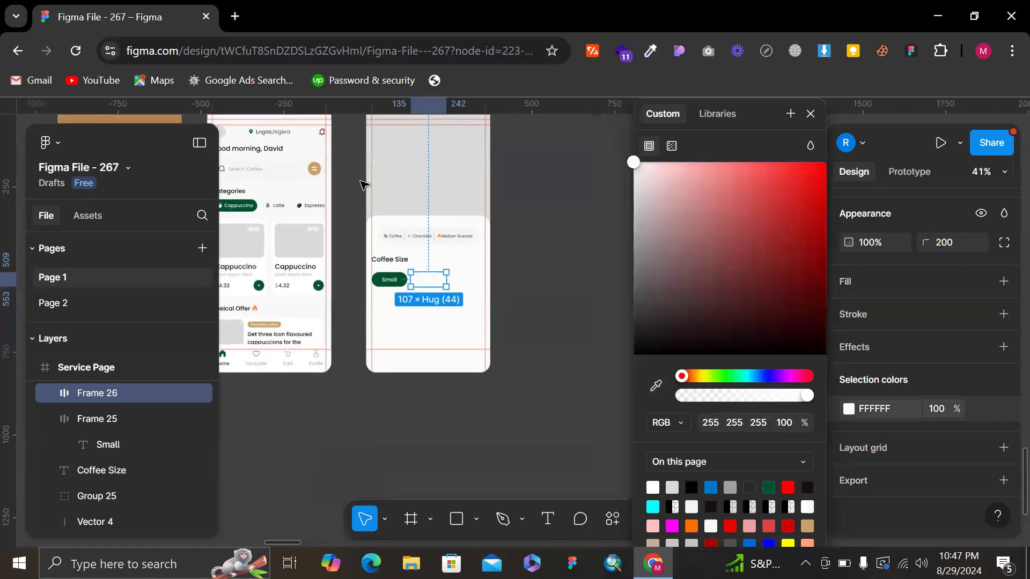
scroll(363, 184, "up", 5)
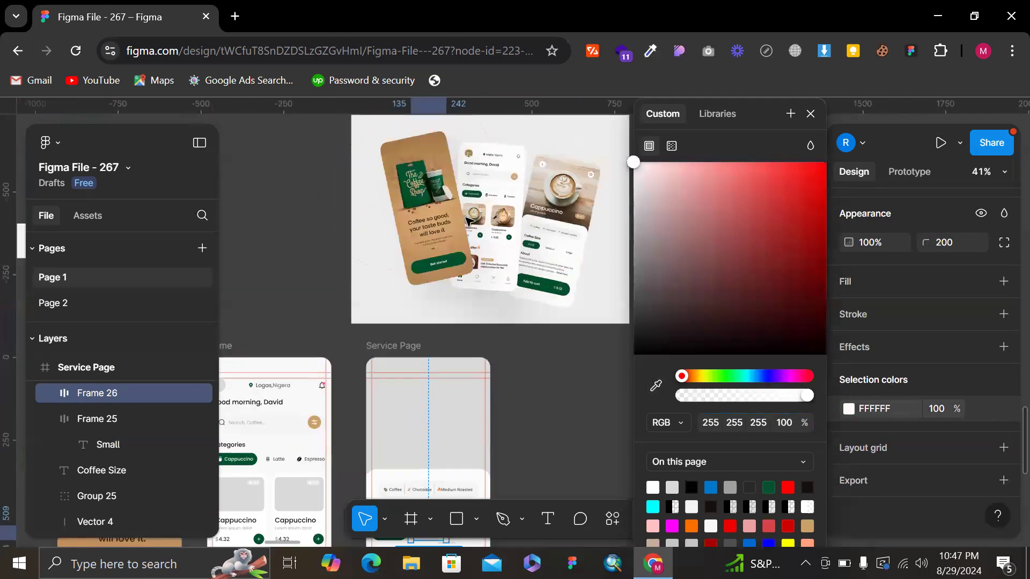
left_click(655, 386)
scroll(350, 309, "up", 3)
scroll(349, 306, "left", 5)
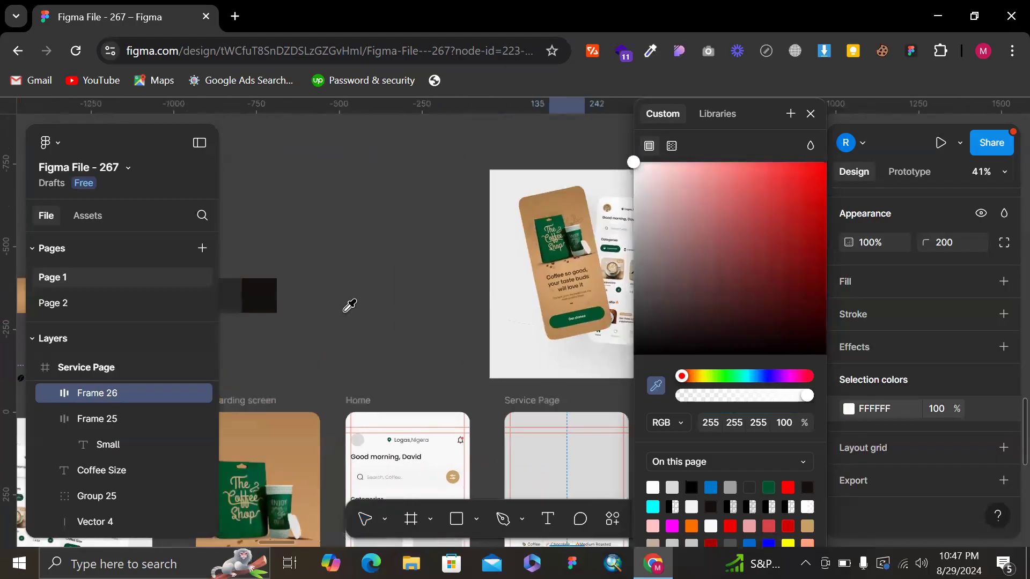
left_click(252, 316)
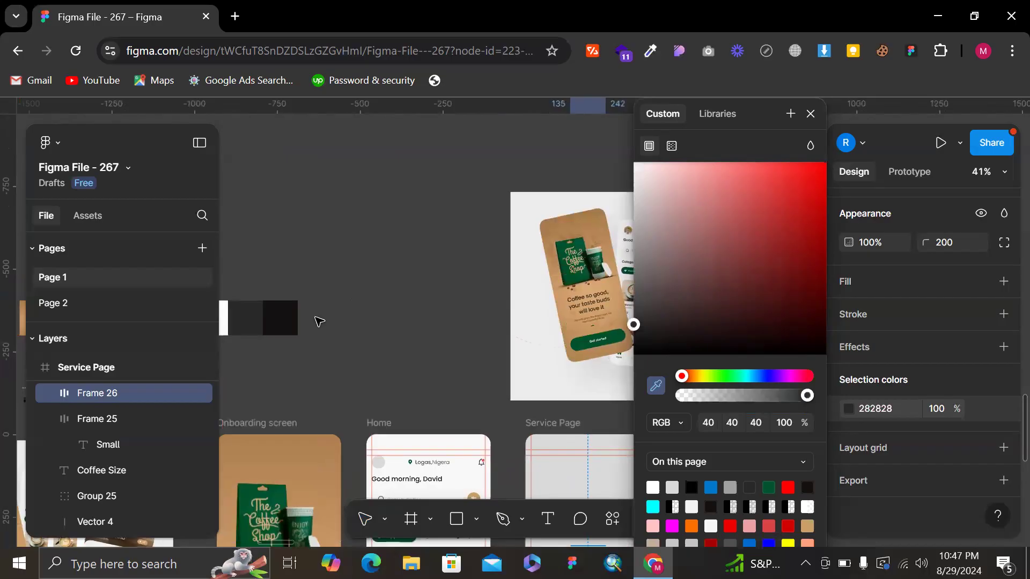
scroll(377, 315, "down", 4)
scroll(377, 315, "right", 3)
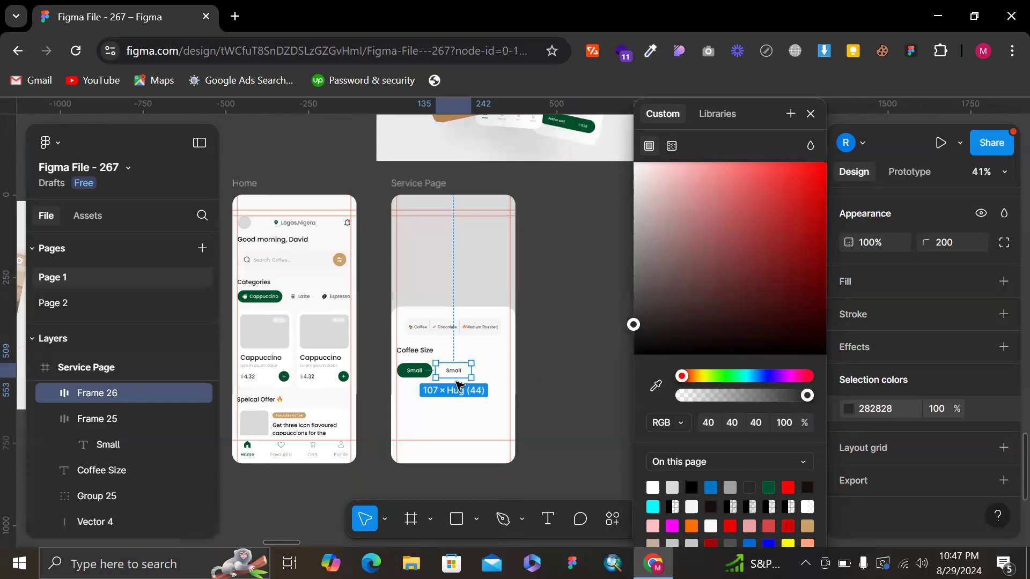
- Change the text of the copied size button beside the green Small button to Medium
left_click(459, 385)
scroll(464, 347, "up", 5)
left_click(444, 363)
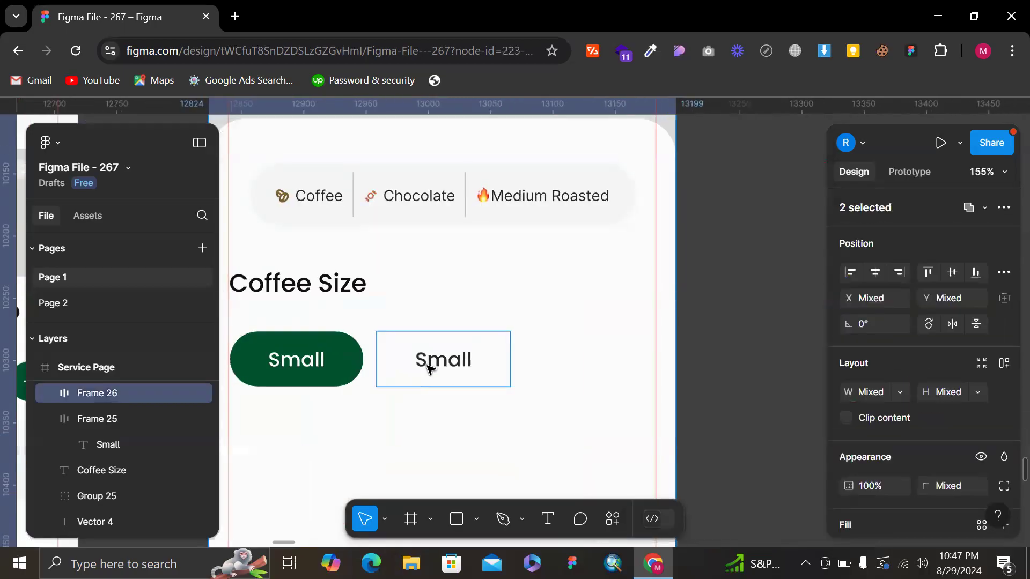
double_click(434, 368)
double_click(433, 366)
type("Medi")
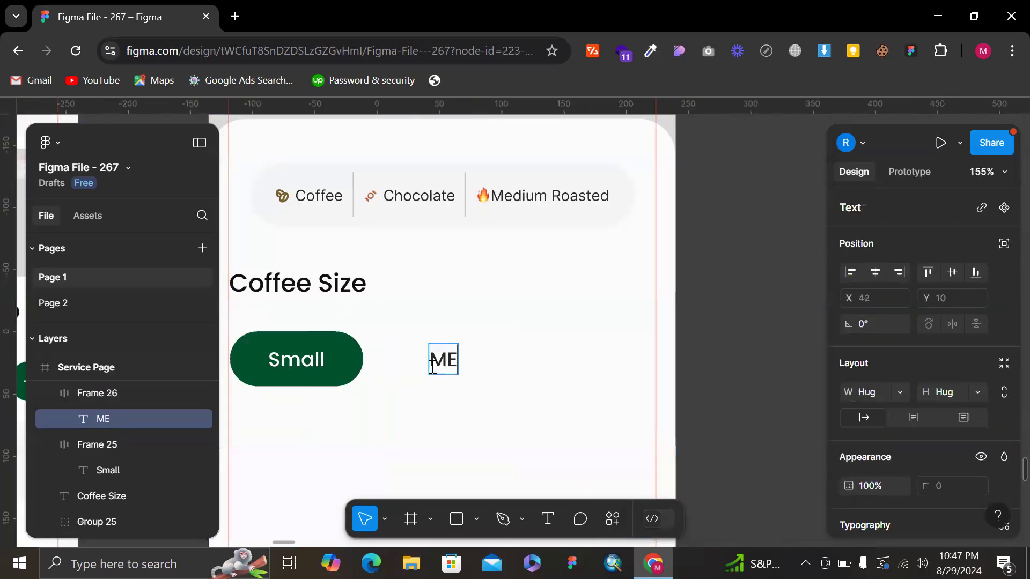
key("BackSpace")
key("BackSpace")
type("dium")
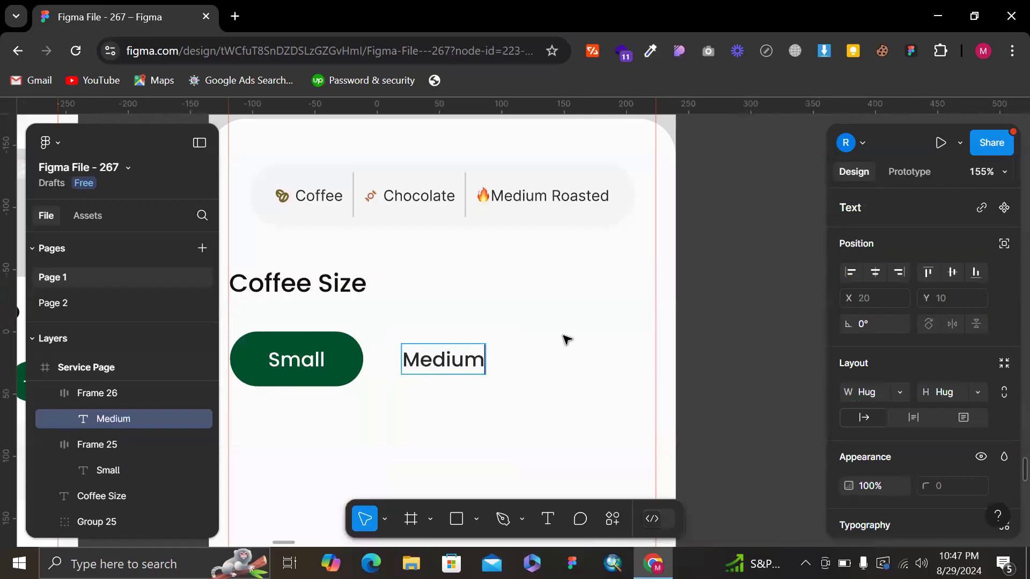
key("Escape")
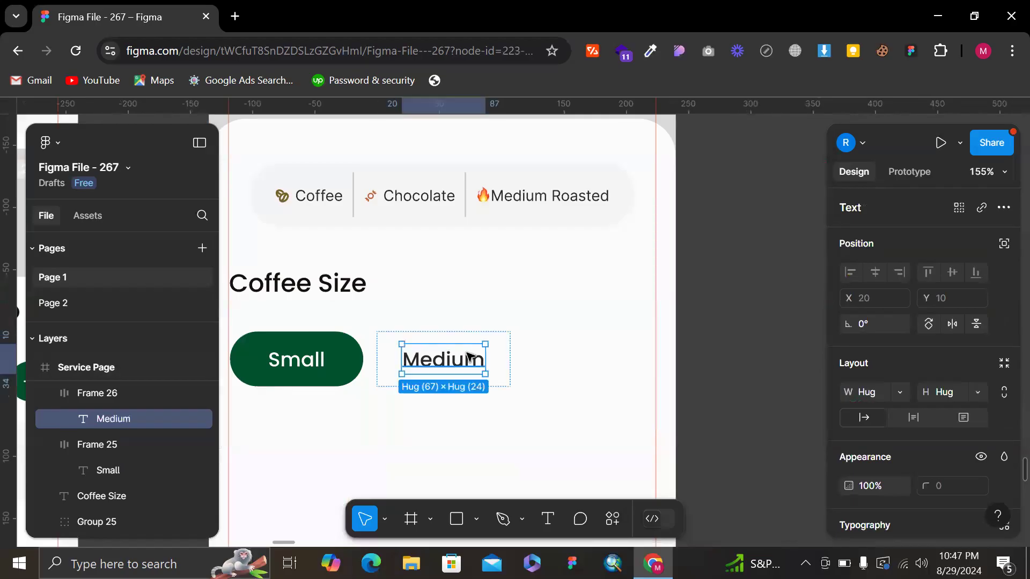
left_click(501, 322)
- Duplicate the Medium button to its right with the same gap and change the copy's label to Lage
left_click(444, 361)
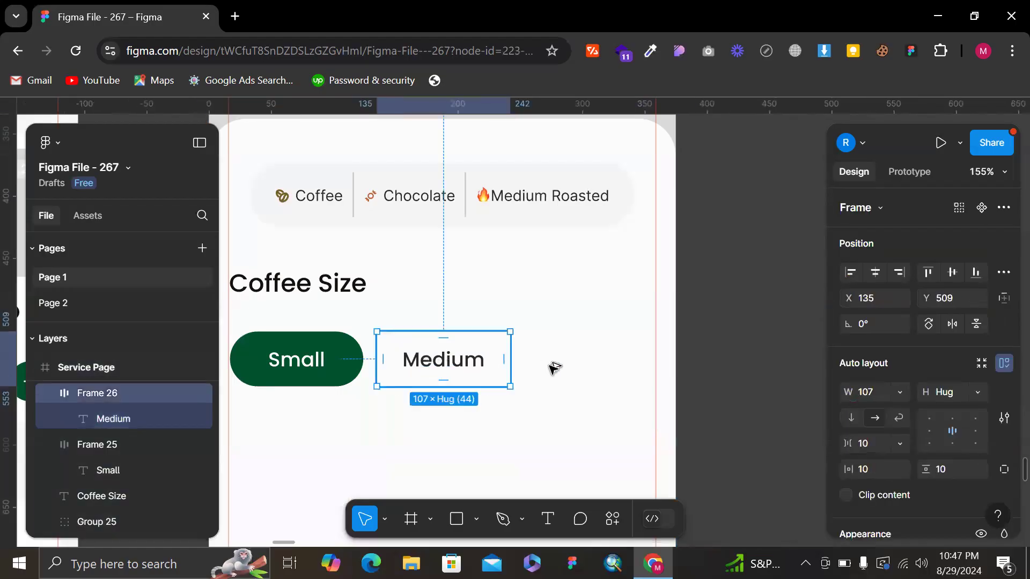
key("ctrl+d")
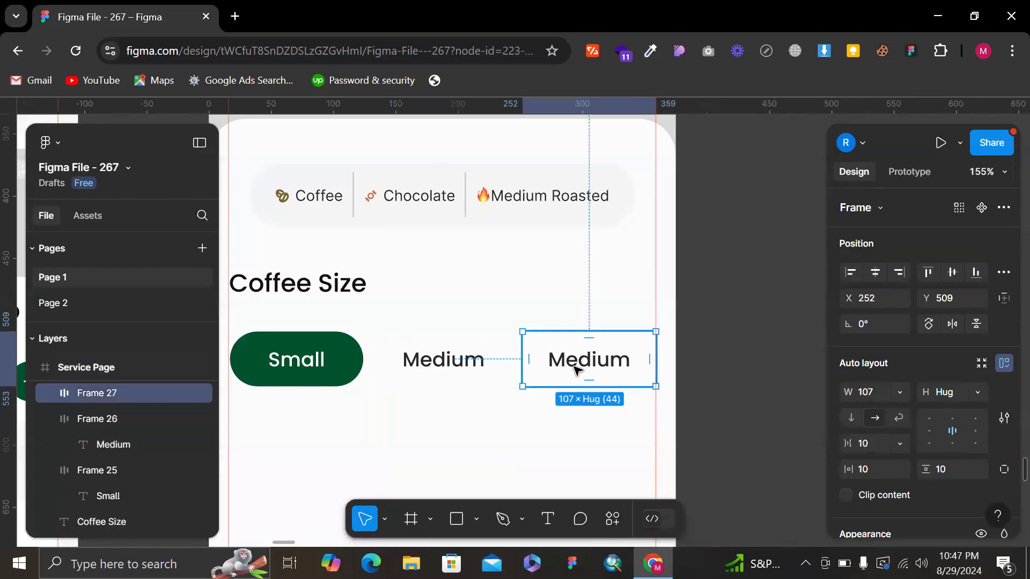
double_click(574, 370)
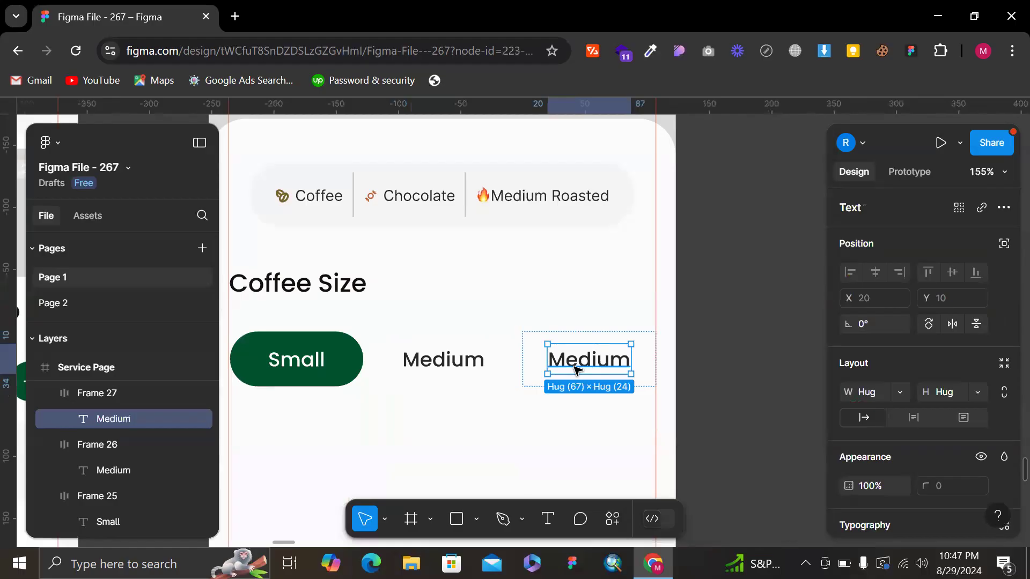
double_click(575, 369)
type("Laarge")
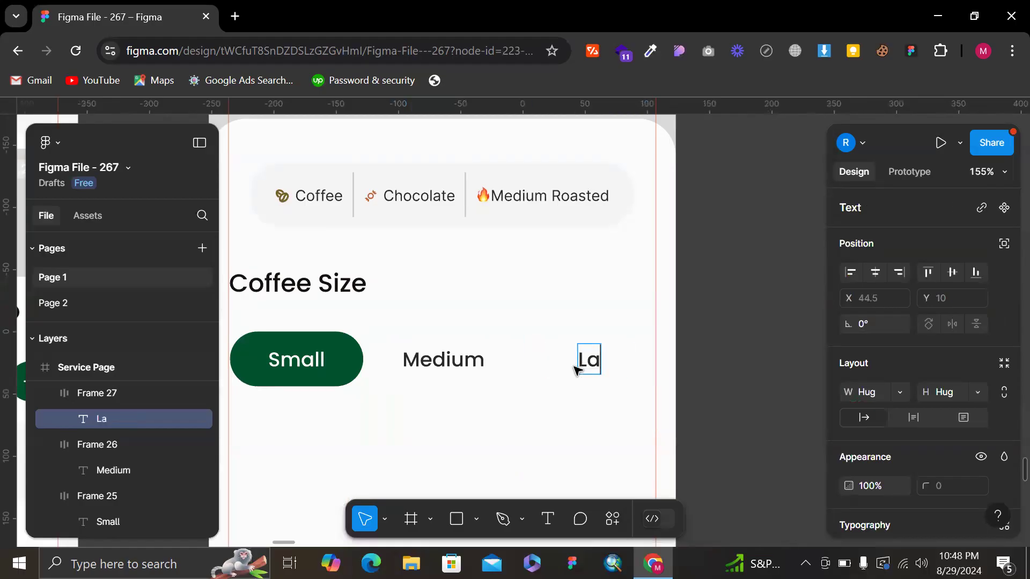
key("BackSpace")
key("BackSpace")
key("BackSpace")
key("BackSpace")
type("ge")
key("Escape")
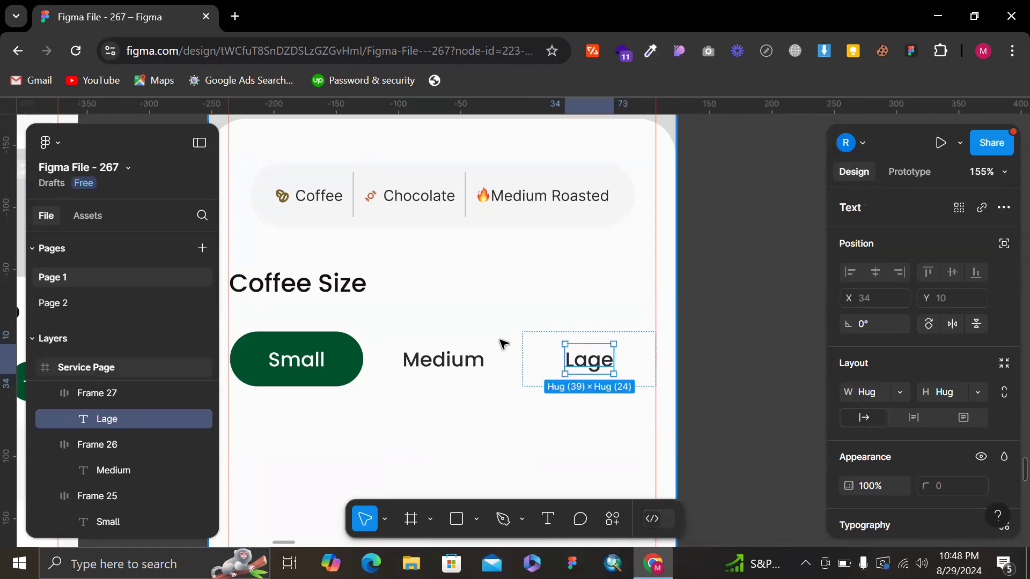
- Set the Medium and Lage labels to Regular weight and lighten their text color to grey 515151
left_click(450, 363)
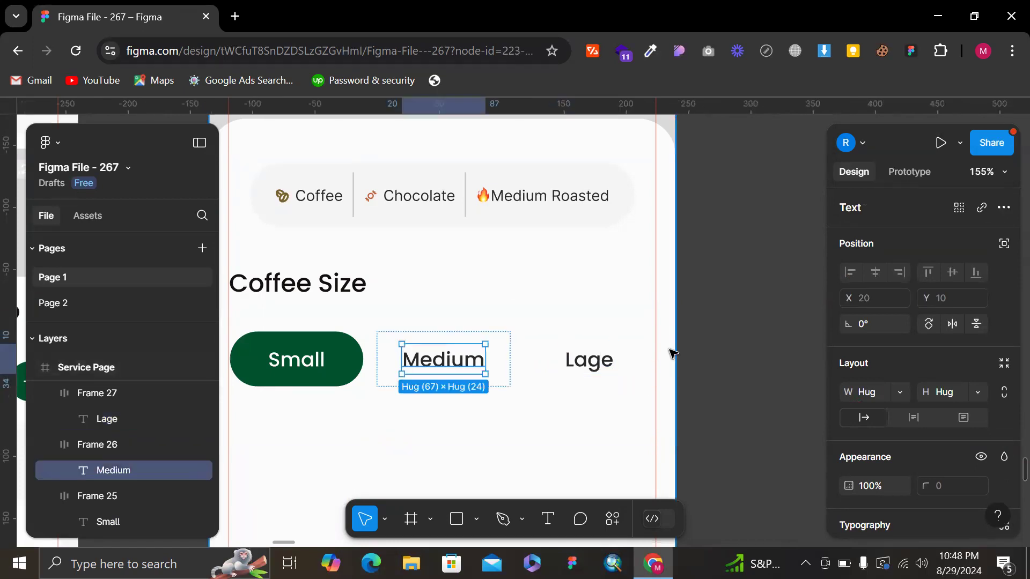
left_click(598, 361, "shift")
scroll(916, 329, "down", 3)
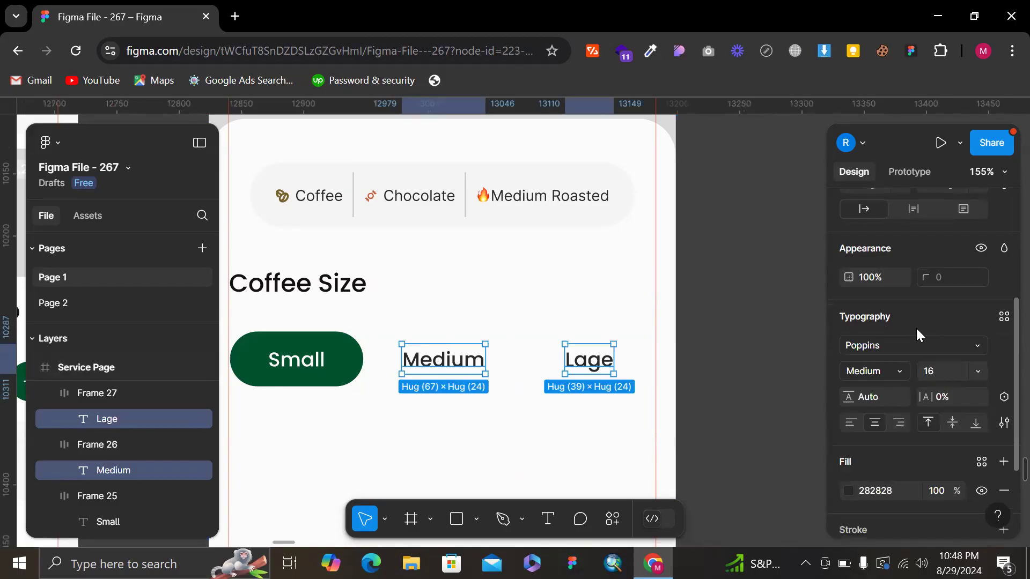
left_click(874, 370)
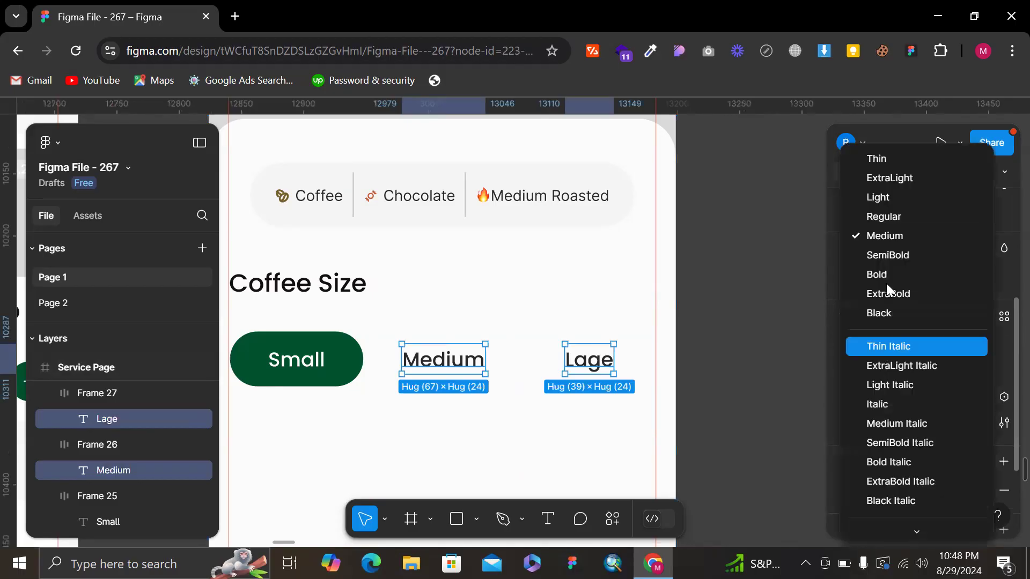
left_click(891, 216)
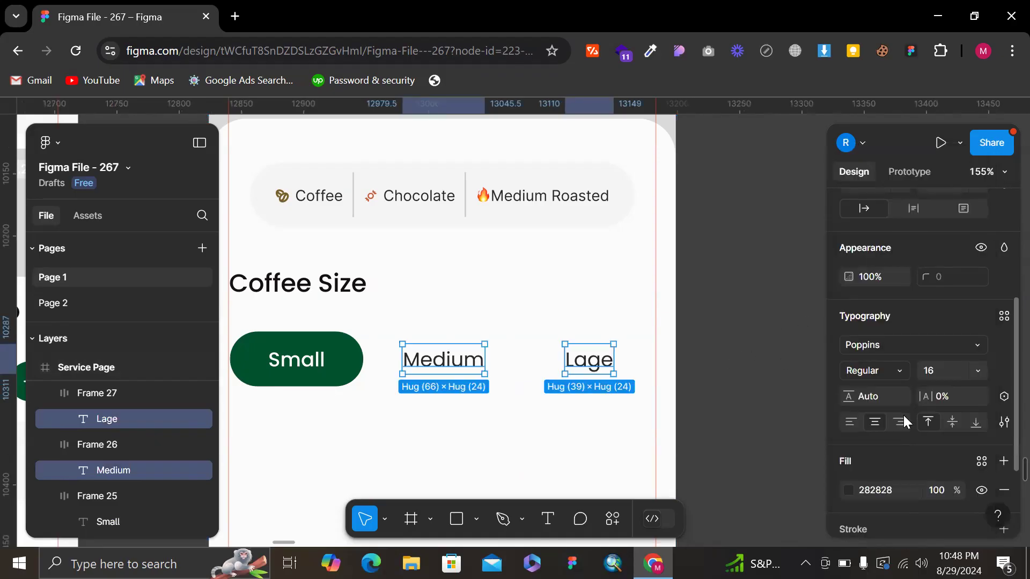
left_click(849, 490)
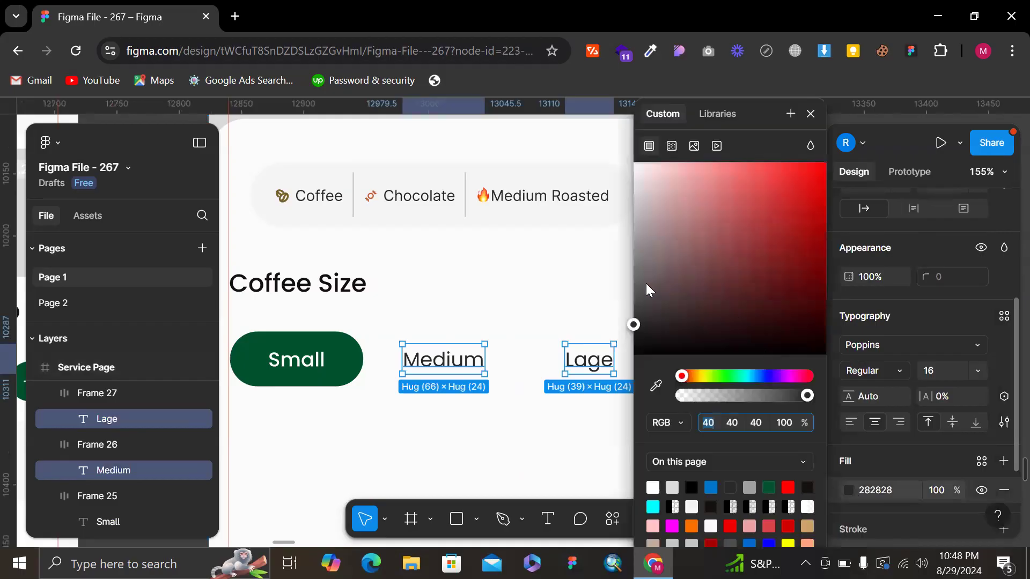
left_click_drag(643, 285, 622, 299)
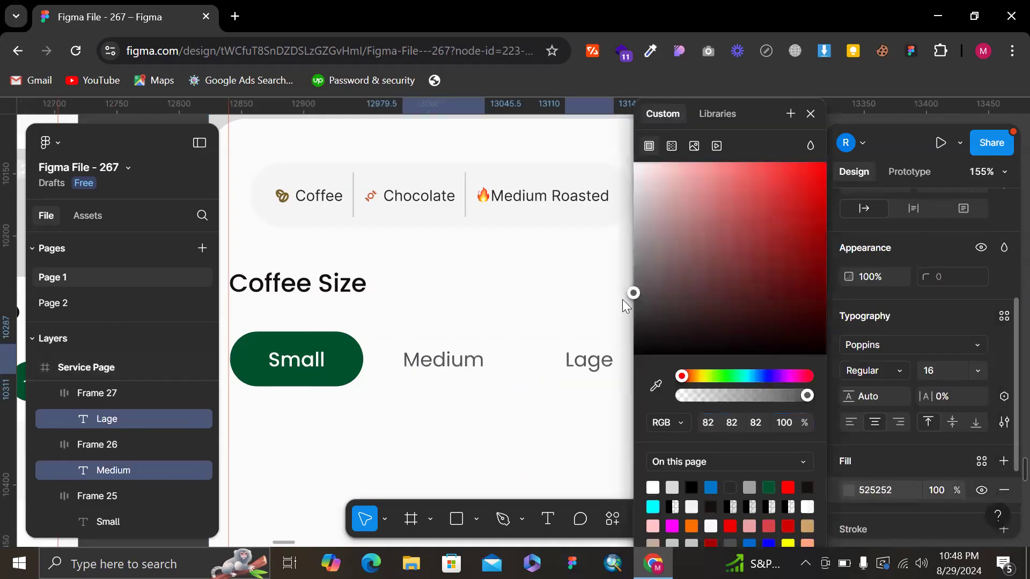
left_click(462, 311)
- Set the horizontal spacing between the three coffee size buttons to 18
left_click(296, 359)
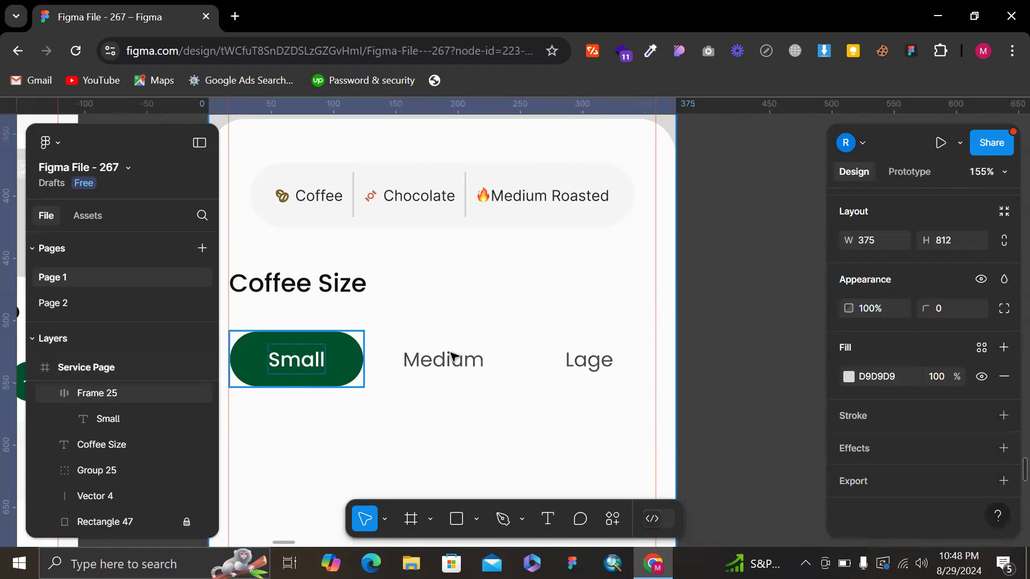
left_click(453, 357, "shift")
left_click(594, 352, "shift")
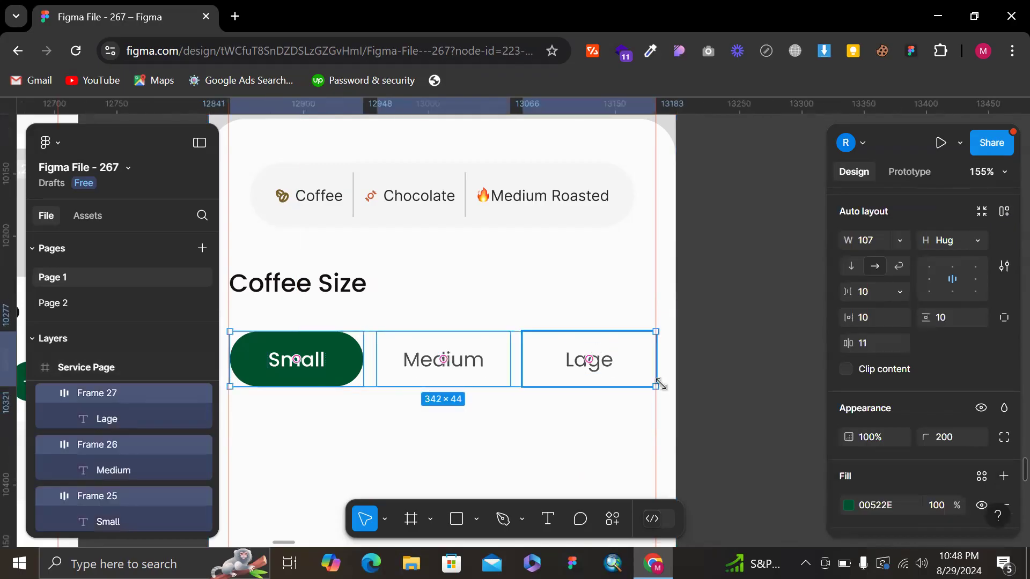
left_click_drag(849, 345, 863, 347)
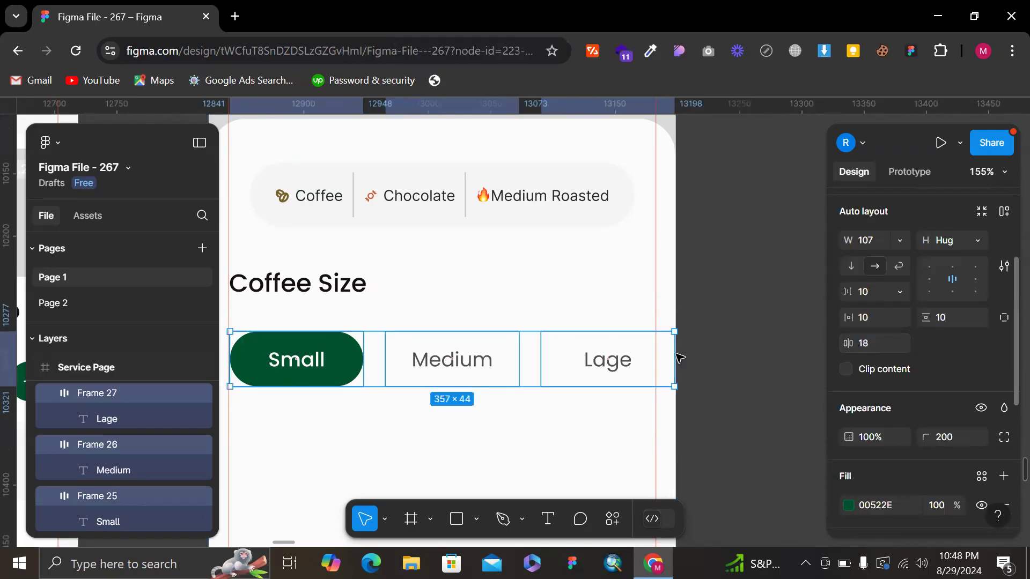
- Correct the spelling of the third size button's label to Large
left_click(618, 363)
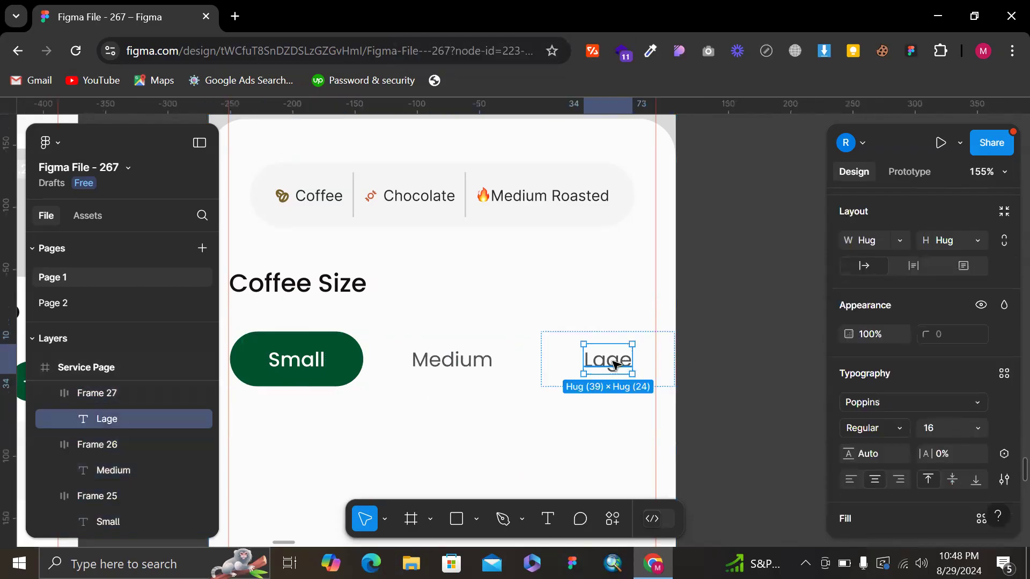
double_click(613, 363)
left_click(605, 362)
type("r")
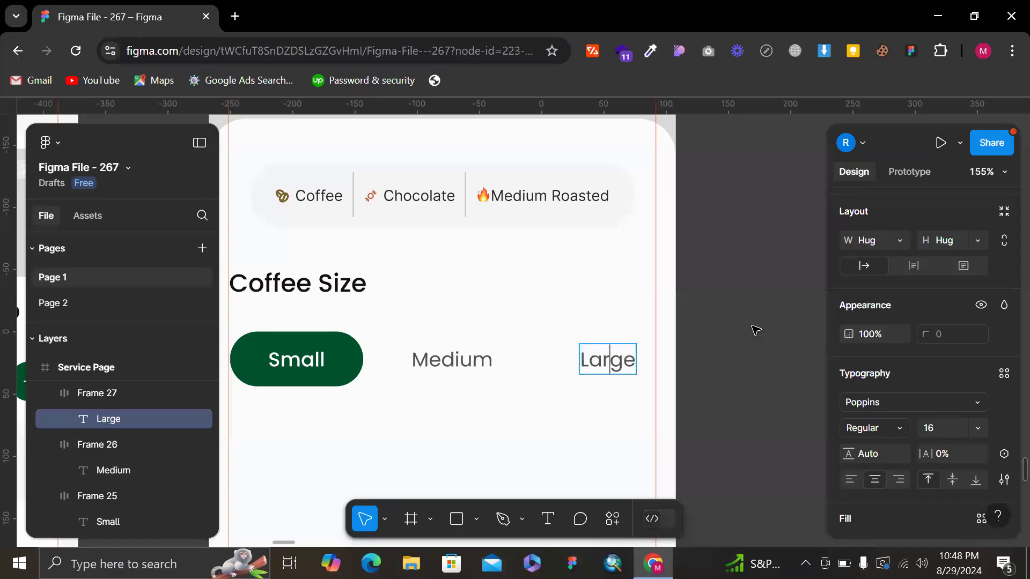
key("Escape")
key("Escape")
- Examine the styling of the Medium and Large size buttons in the reference mockup's product detail screen
scroll(757, 330, "down", 5)
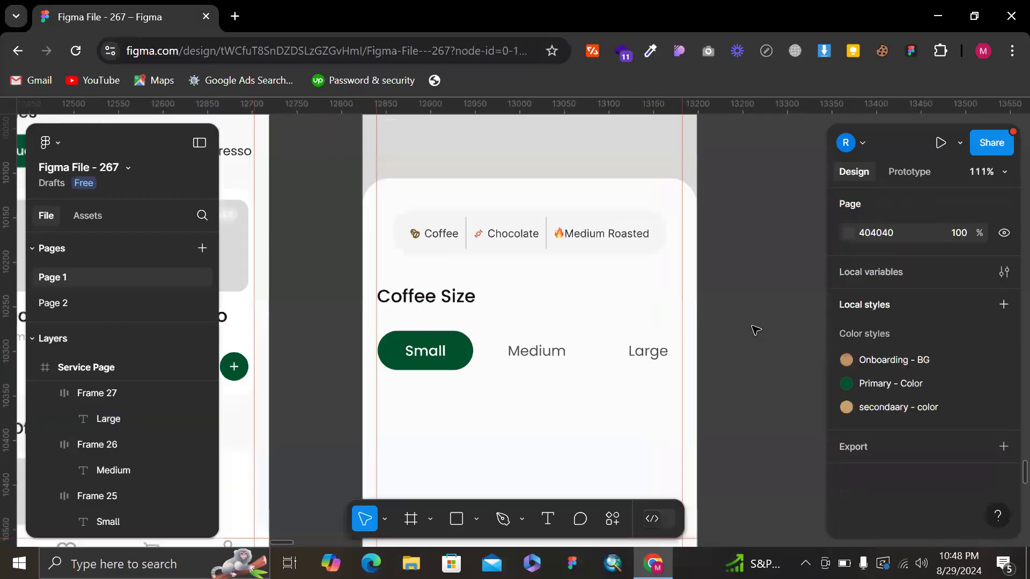
scroll(756, 330, "up", 5)
scroll(797, 379, "right", 2)
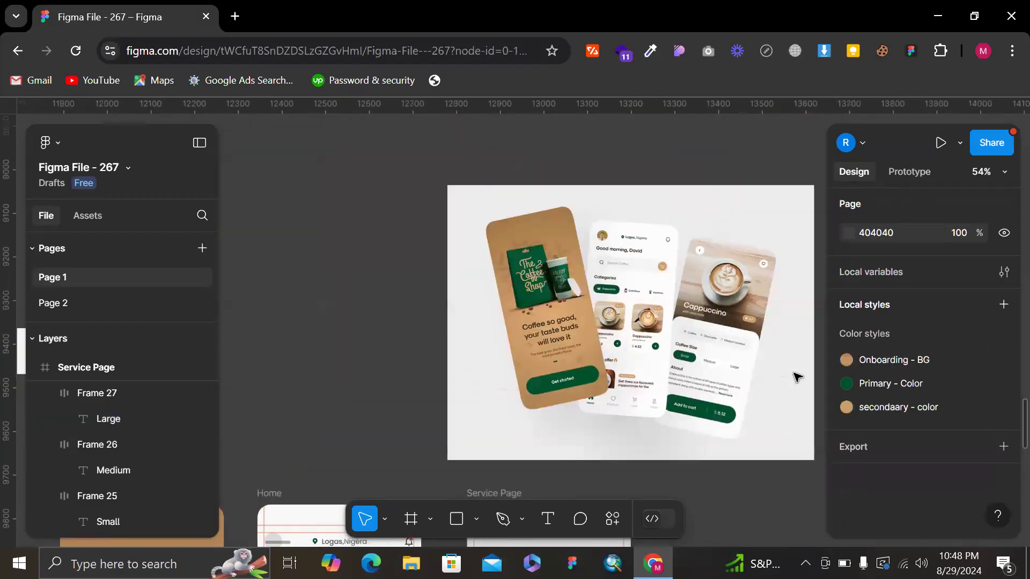
scroll(575, 397, "up", 3)
scroll(552, 375, "up", 5)
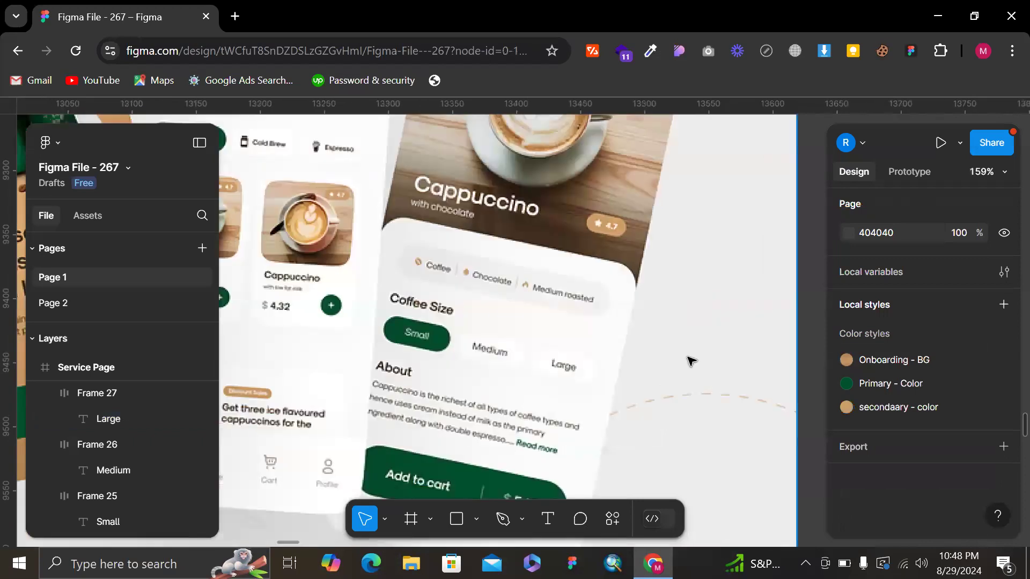
scroll(690, 361, "down", 2)
scroll(429, 403, "up", 3)
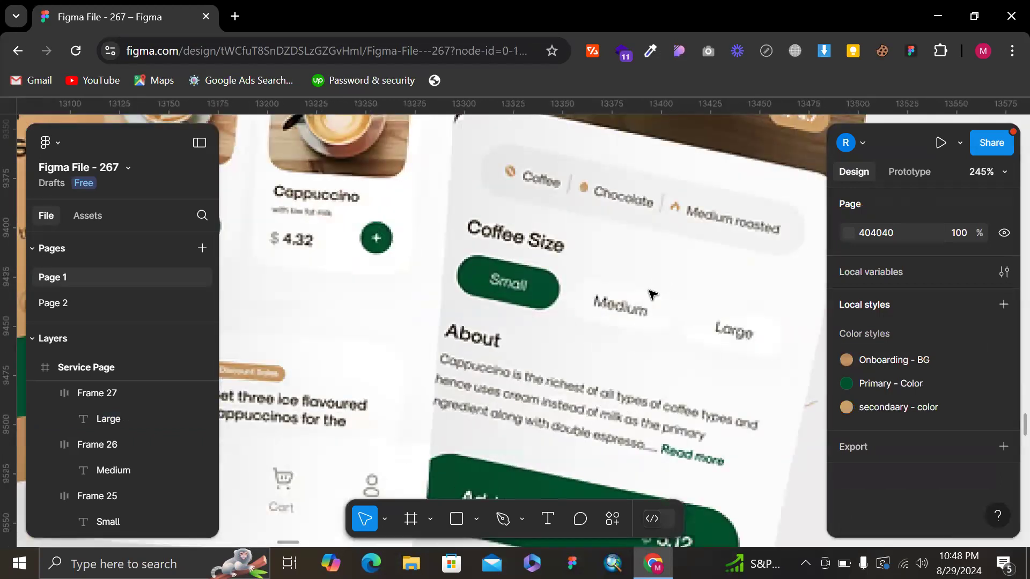
scroll(651, 294, "down", 4)
scroll(651, 294, "down", 5)
scroll(573, 409, "down", 3)
scroll(556, 326, "down", 2)
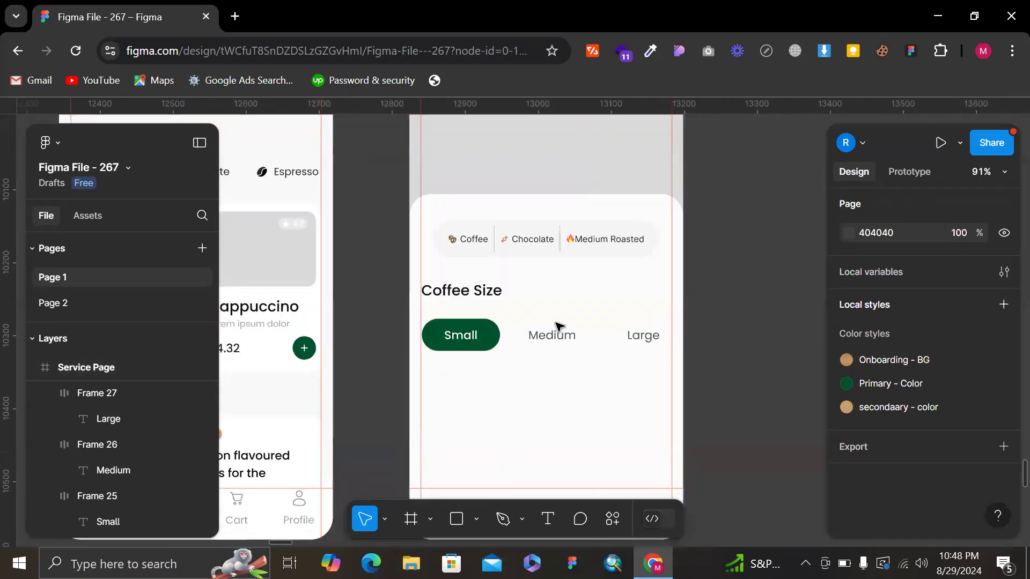
- Add a white FFFFFF fill to the Medium and Large buttons
left_click(599, 341)
left_click(628, 347, "shift")
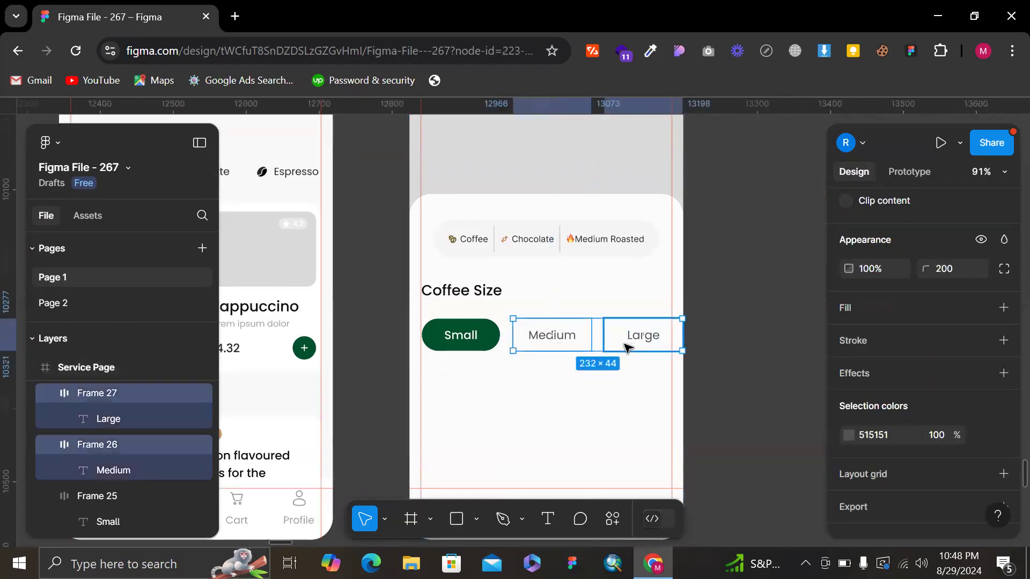
scroll(900, 390, "down", 1)
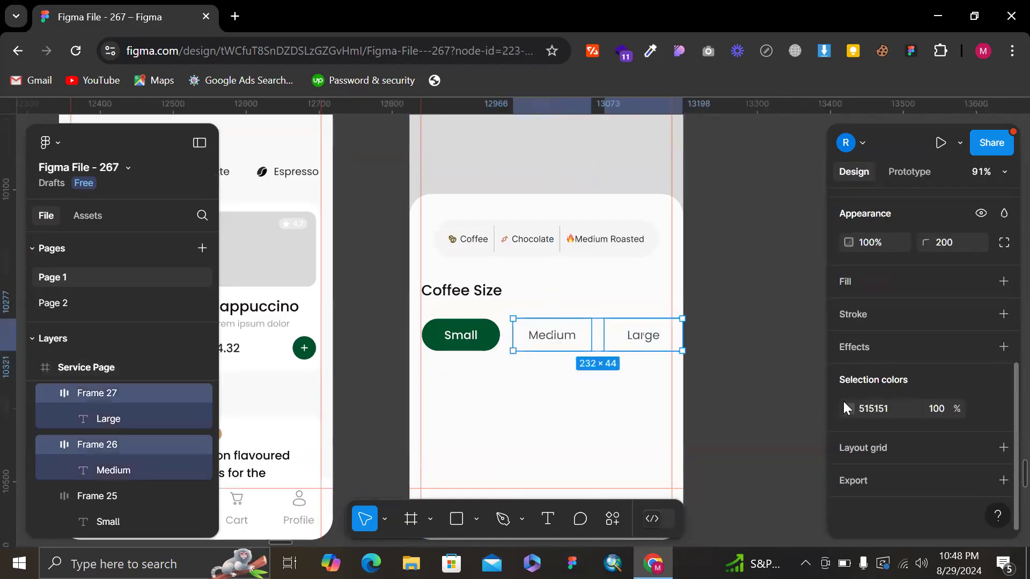
left_click(1002, 283)
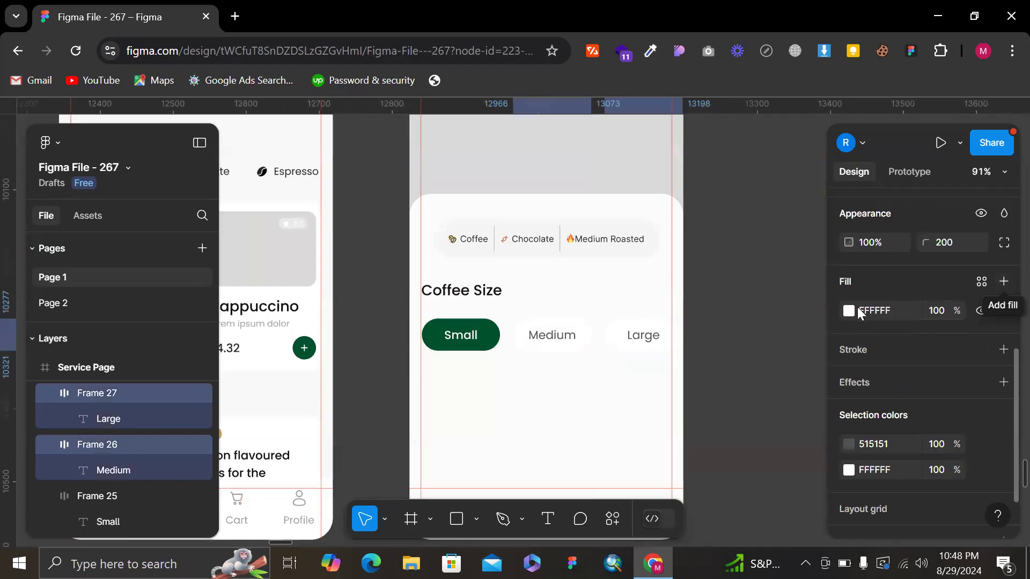
key("Escape")
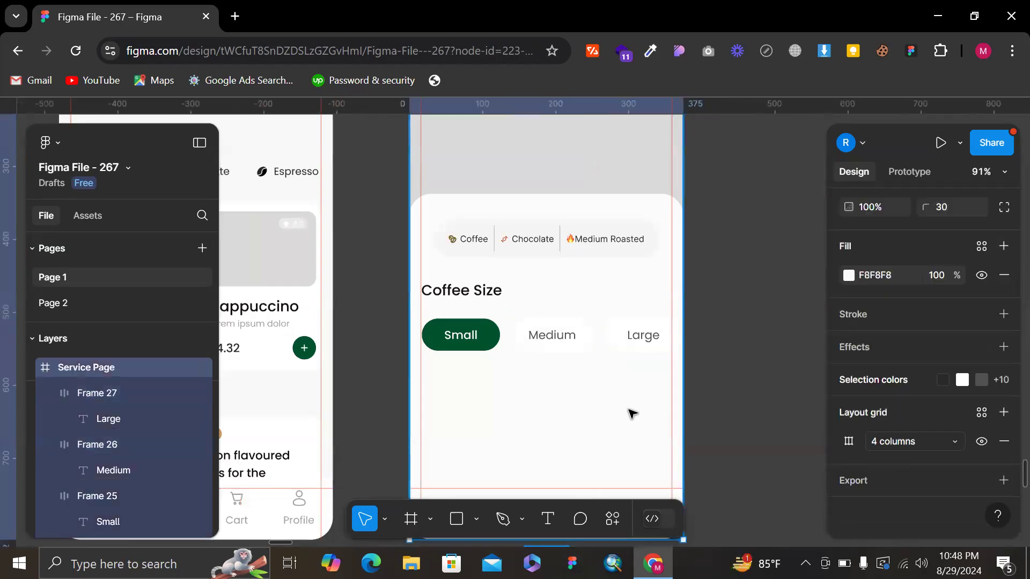
- Lighten the fill of the Service Page's full-size background rectangle to E3E3E3
left_click(631, 413)
left_click(849, 377)
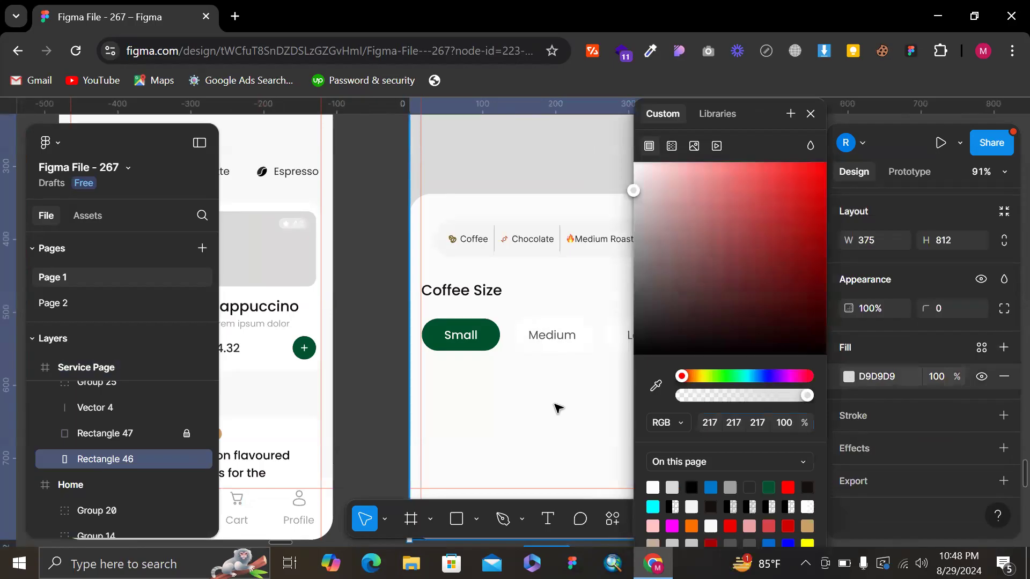
scroll(558, 409, "down", 3)
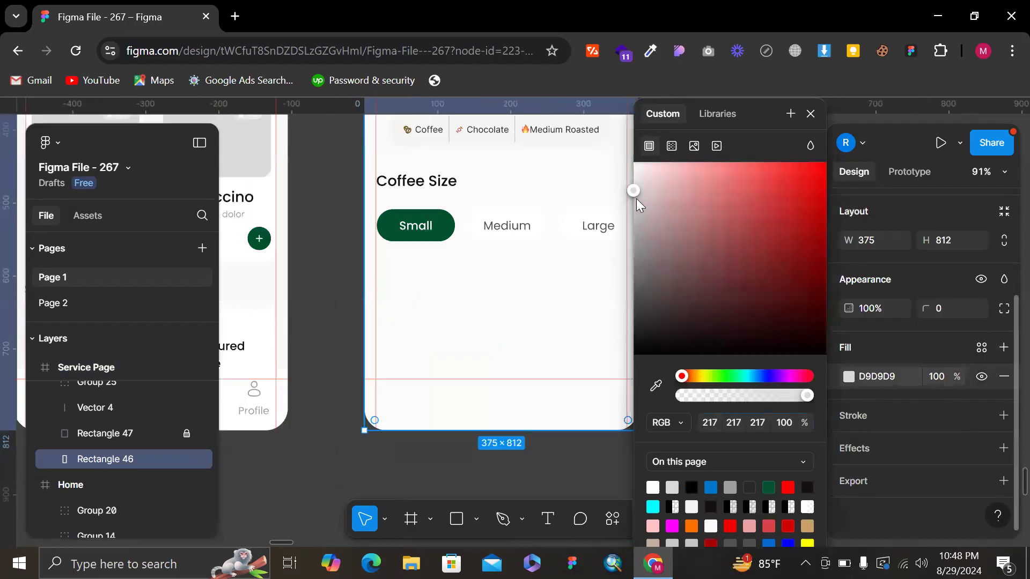
left_click_drag(629, 185, 629, 184)
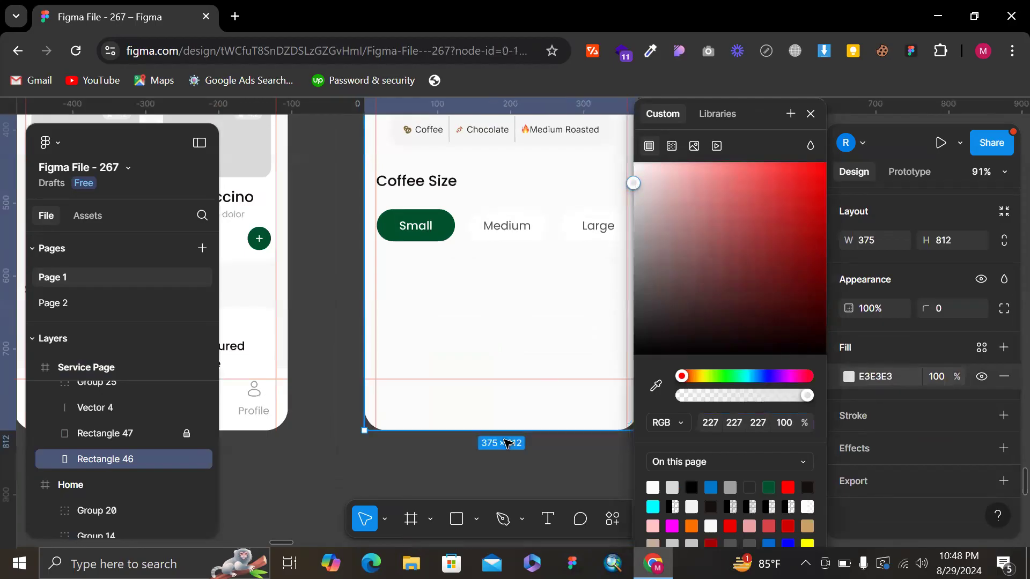
left_click(507, 443)
scroll(561, 407, "right", 1)
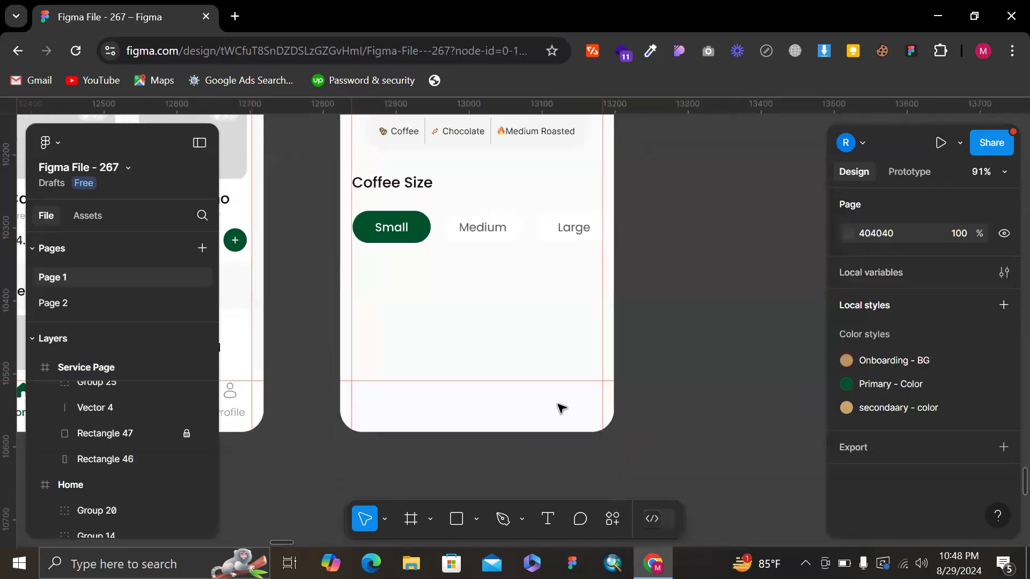
- Darken the fill of the Service Page's full-size background rectangle from light to a medium gray
left_click(501, 317)
left_click_drag(781, 332, 545, 217)
left_click(724, 230)
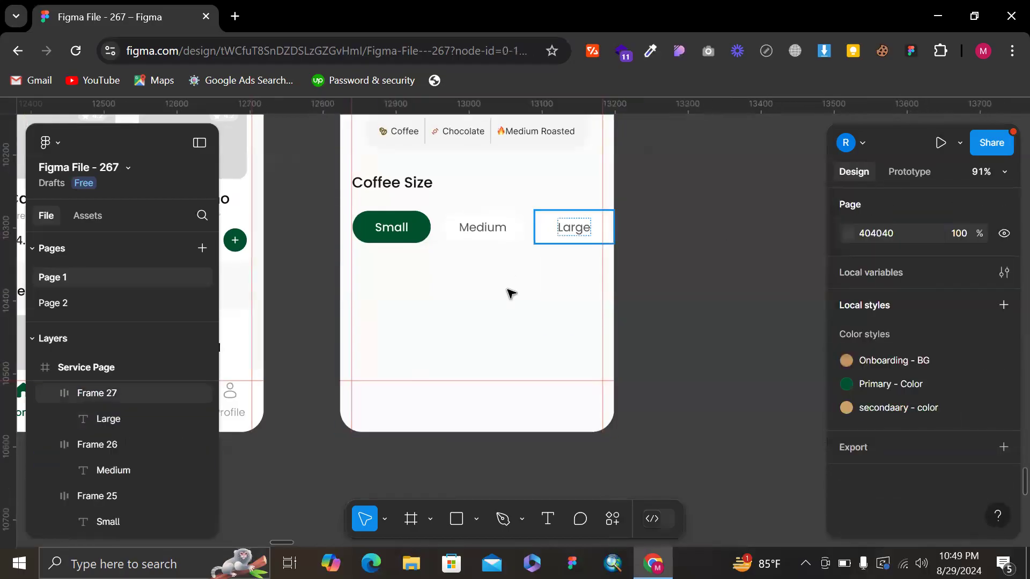
left_click(519, 329)
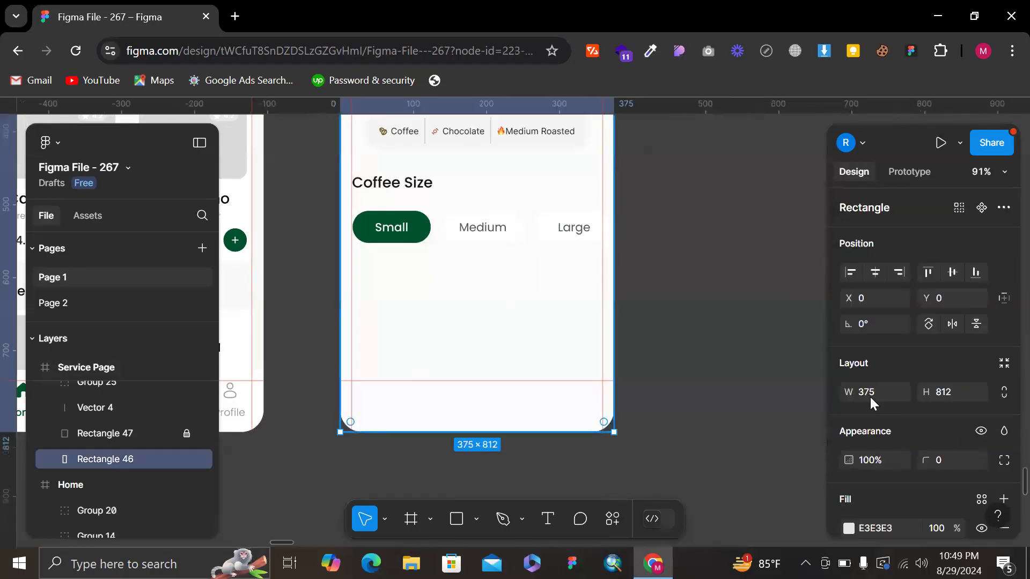
left_click(849, 528)
left_click_drag(629, 180, 631, 266)
- Unlock the rounded lower panel rectangle and lock the full-size gray background rectangle behind it
left_click(186, 433)
left_click(456, 314)
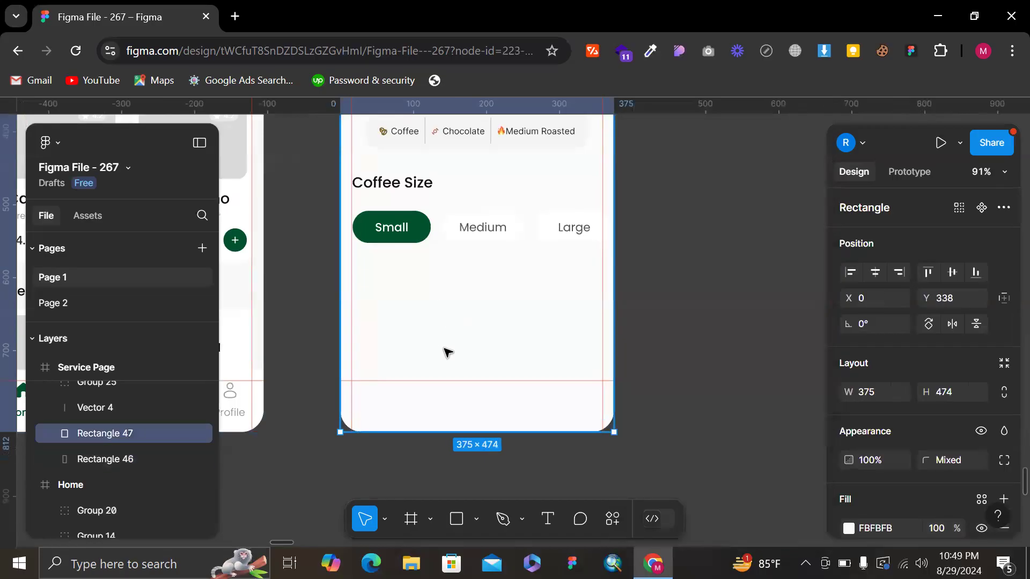
left_click_drag(437, 441, 414, 405)
scroll(497, 193, "up", 4)
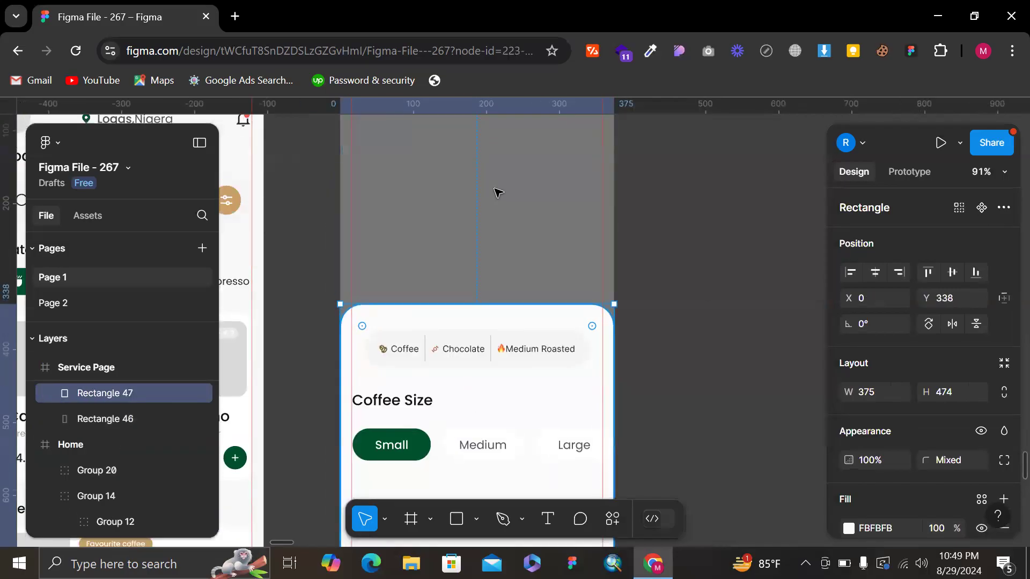
key("Escape")
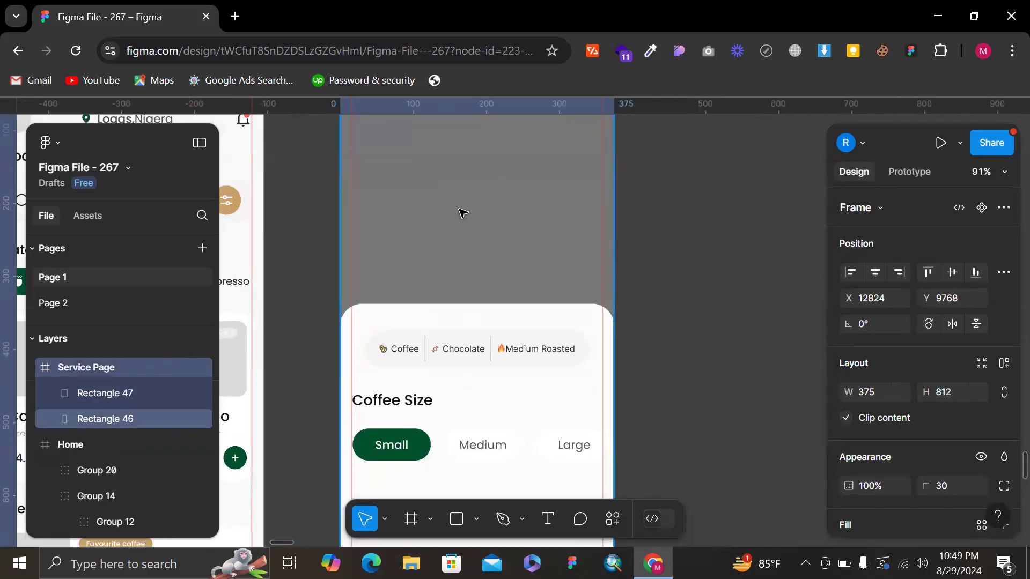
left_click(462, 213)
left_click(186, 419)
- Change the fill of the rounded lower panel rectangle to the off-white F9F8F8
left_click(472, 319)
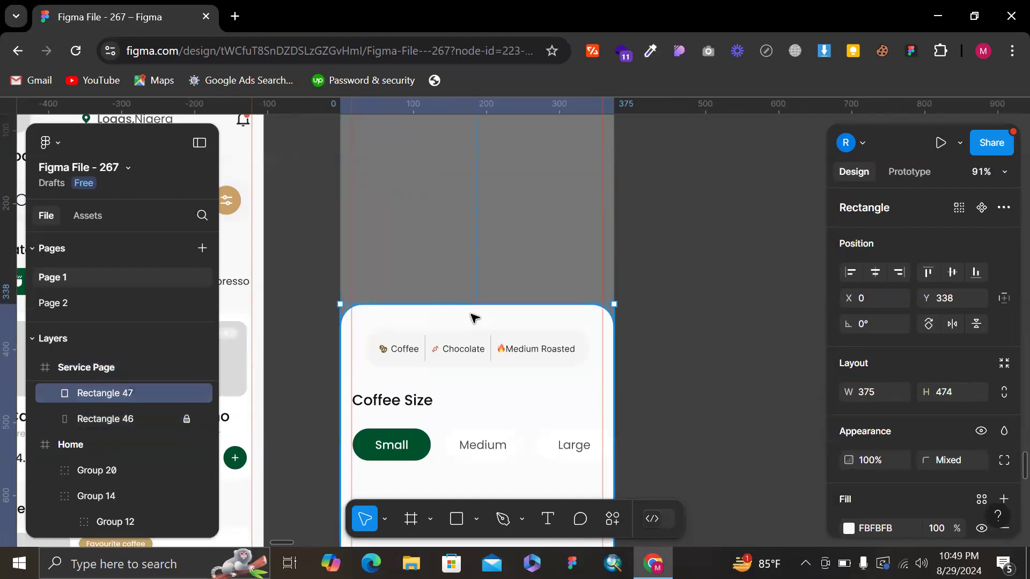
scroll(510, 322, "down", 5)
scroll(878, 480, "down", 1)
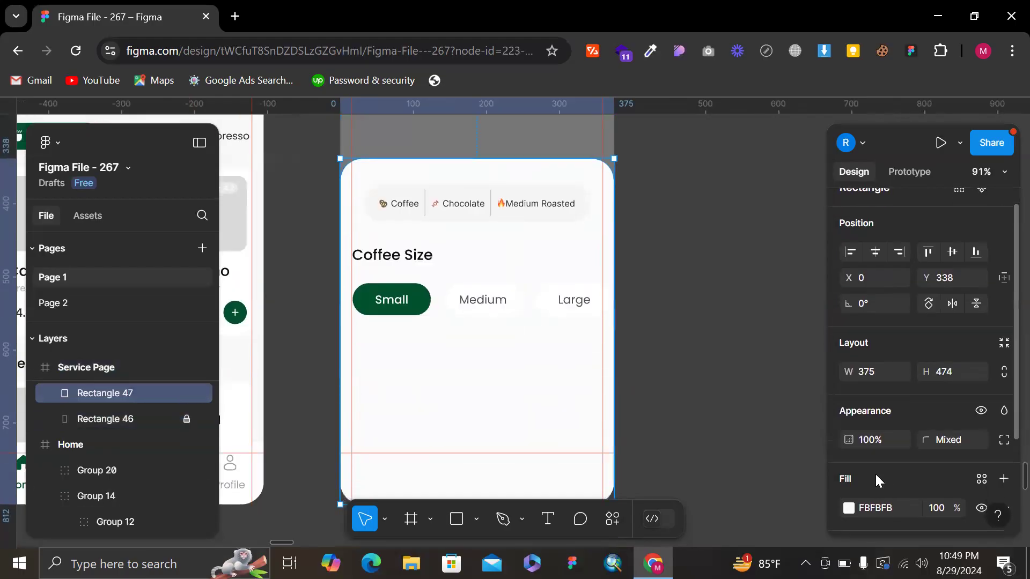
left_click(849, 508)
mouse_move(636, 170)
left_mouse_down()
mouse_move(635, 181)
mouse_move(634, 166)
left_mouse_up()
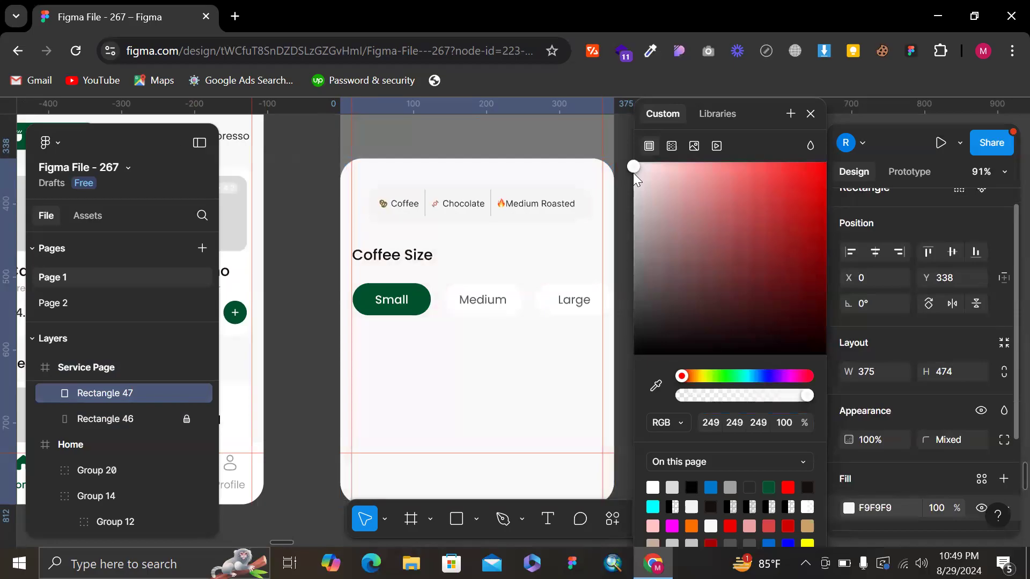
left_click(616, 157)
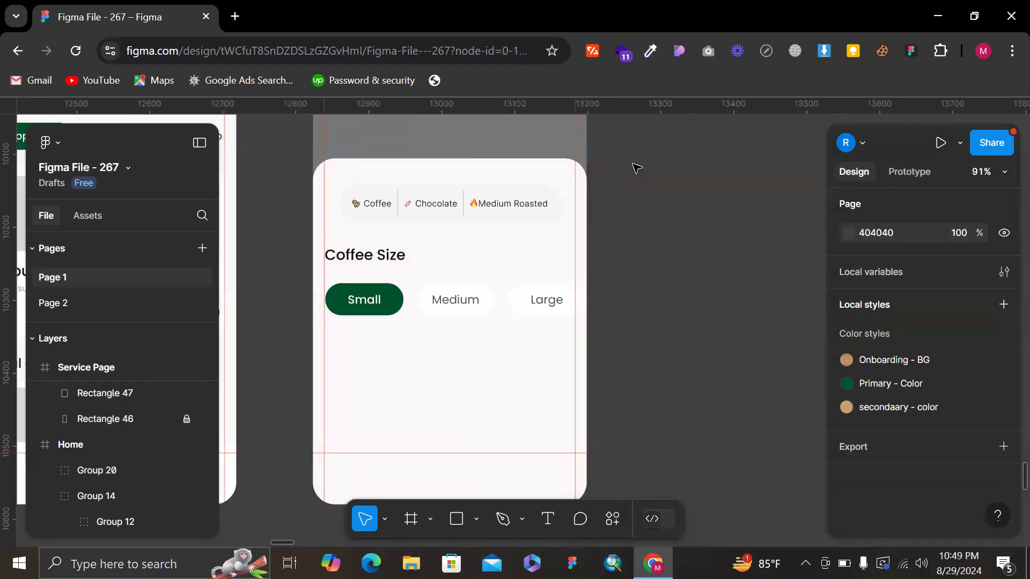
- Examine the Coffee Size section of the product detail screen in the reference mockup
scroll(591, 241, "left", 3)
scroll(543, 320, "up", 4)
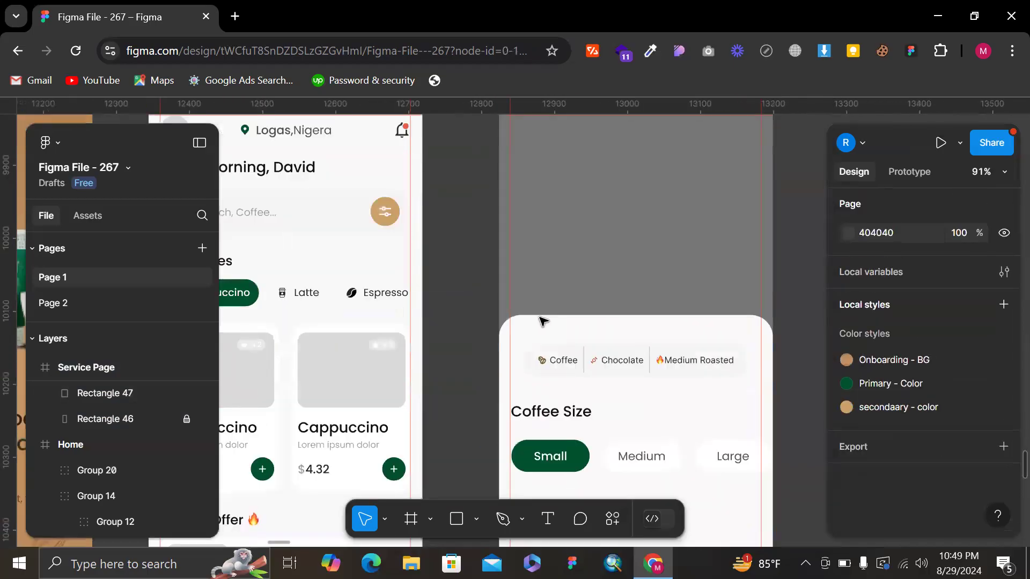
scroll(544, 321, "down", 5)
scroll(554, 181, "up", 8)
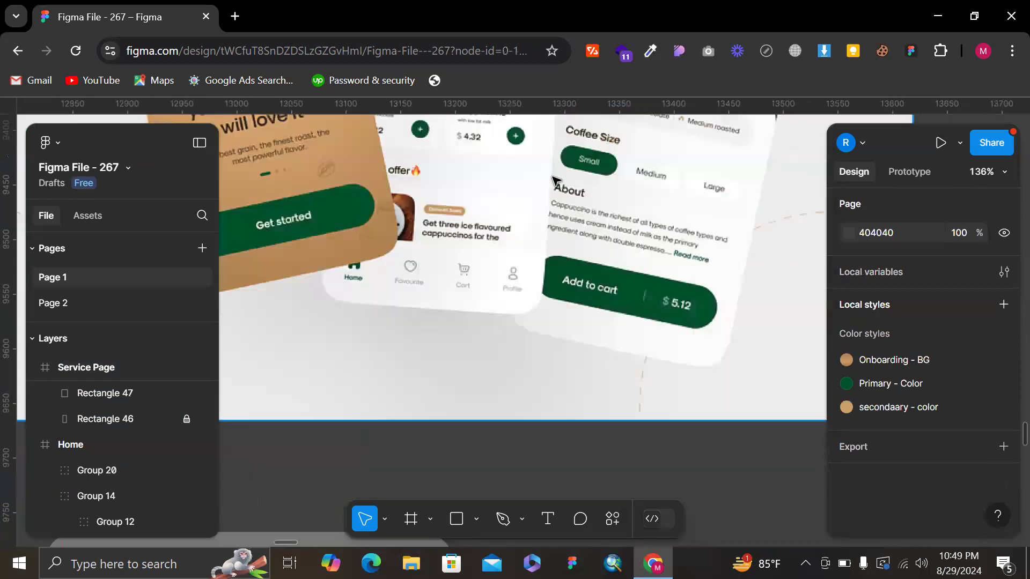
scroll(555, 181, "down", 10)
scroll(534, 284, "up", 4)
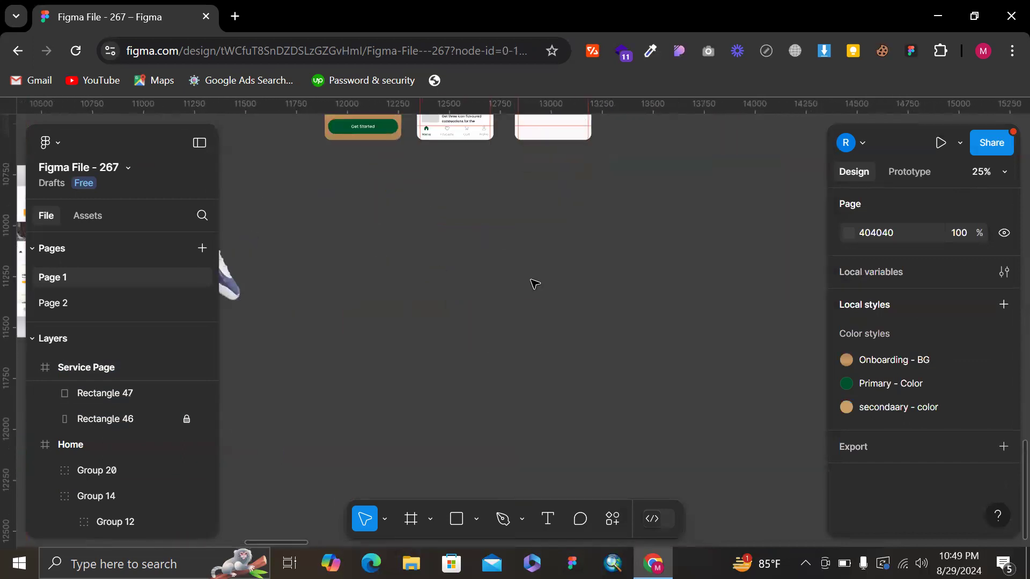
scroll(535, 284, "up", 5)
scroll(572, 350, "up", 3)
scroll(510, 242, "down", 4)
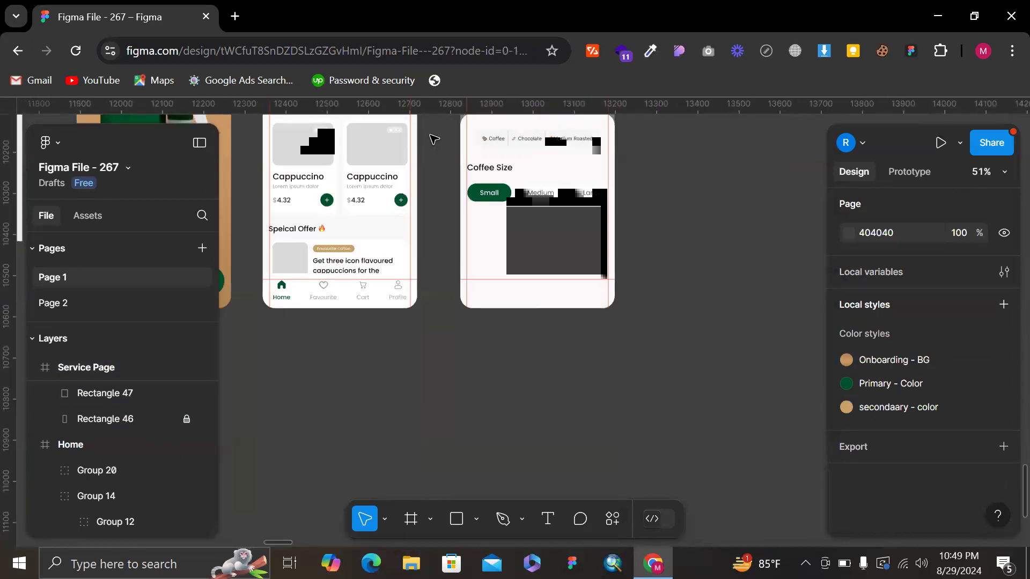
- Move the Small, Medium and Large buttons up together to Y 495, closer to the Coffee Size heading
left_click(493, 173)
scroll(492, 172, "up", 3)
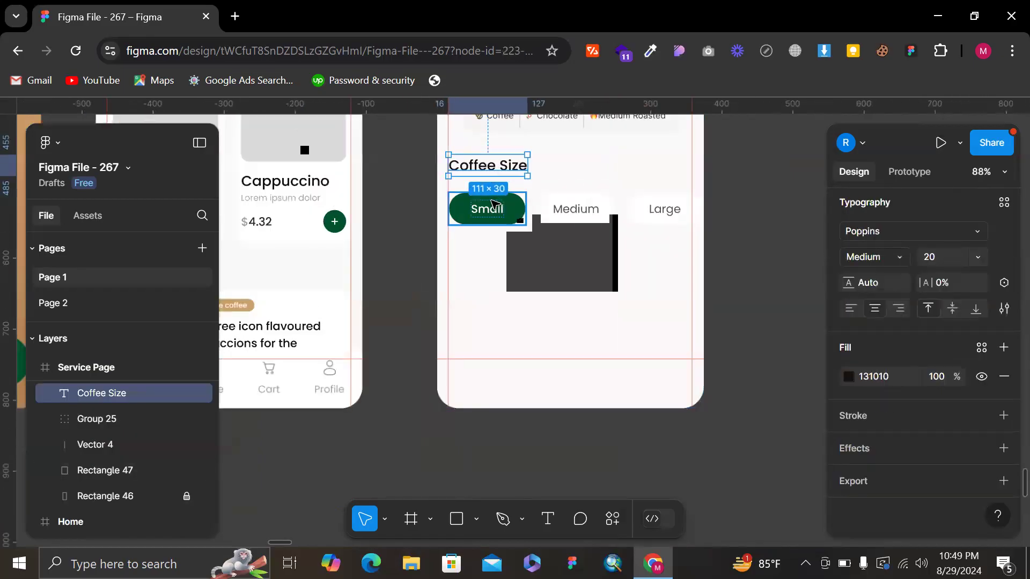
left_click(495, 206)
left_click(577, 208, "shift")
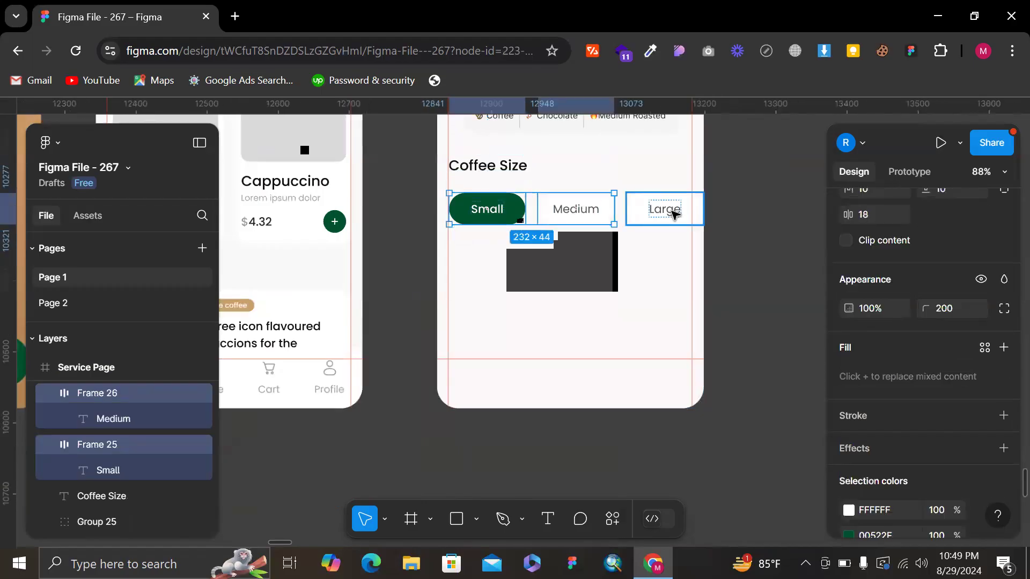
left_click(673, 213, "shift")
scroll(678, 212, "up", 3)
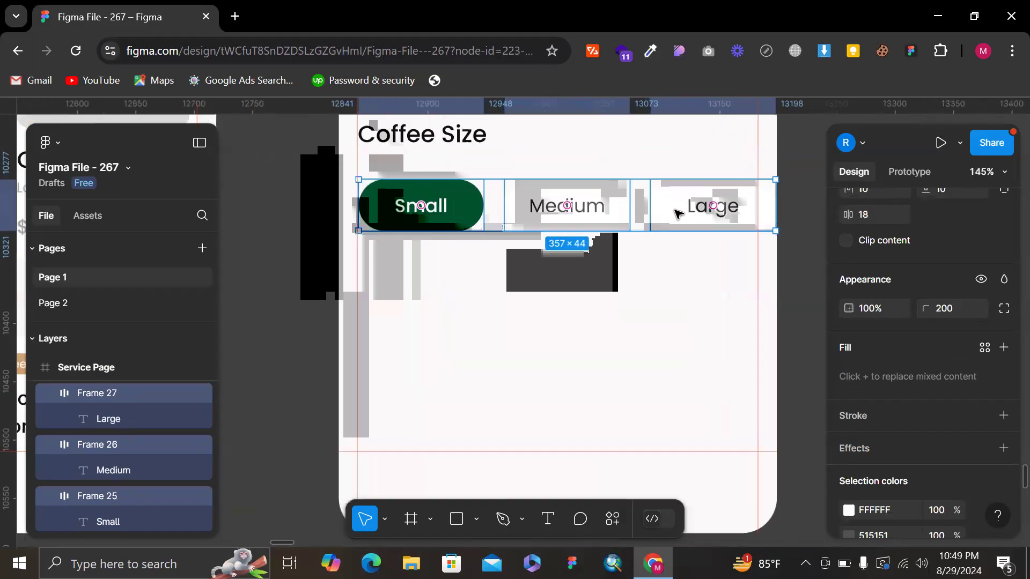
key("ctrl+d")
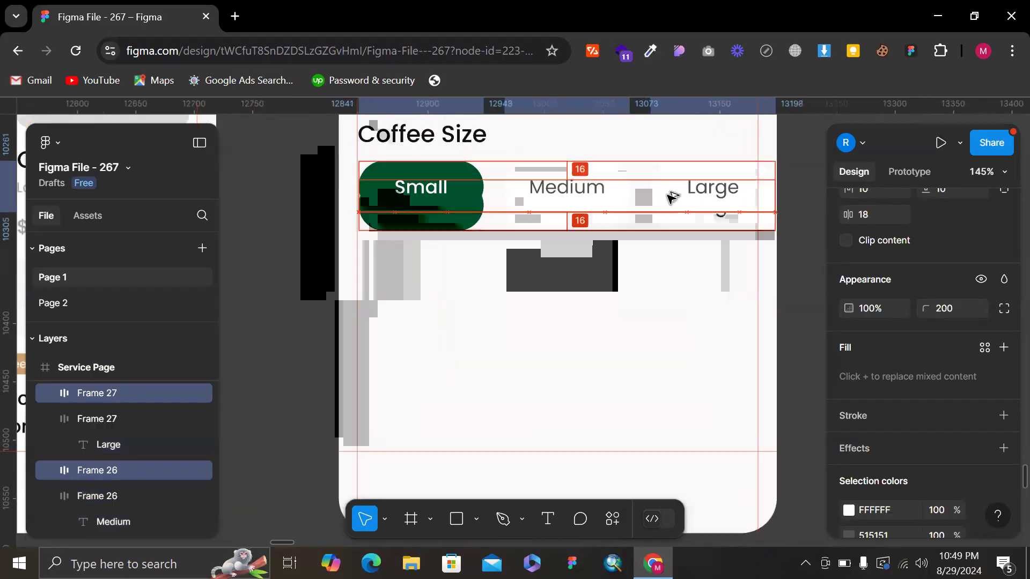
key("ctrl+z")
left_click_drag(579, 231, 596, 199)
- Shift the Large button inward so its right edge meets the right margin guide
left_click(691, 202)
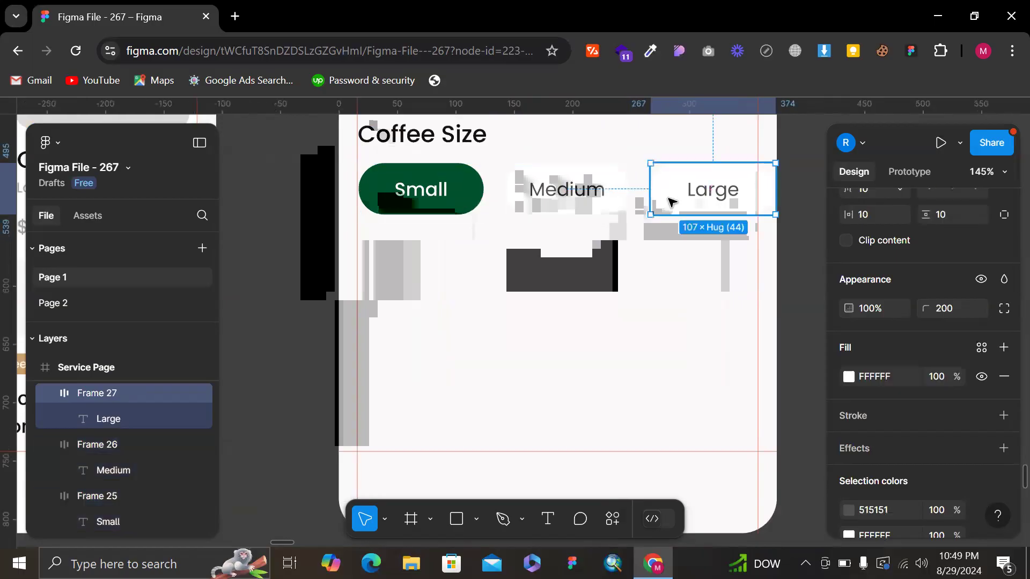
scroll(715, 198, "up", 3)
left_click_drag(700, 199, 689, 198)
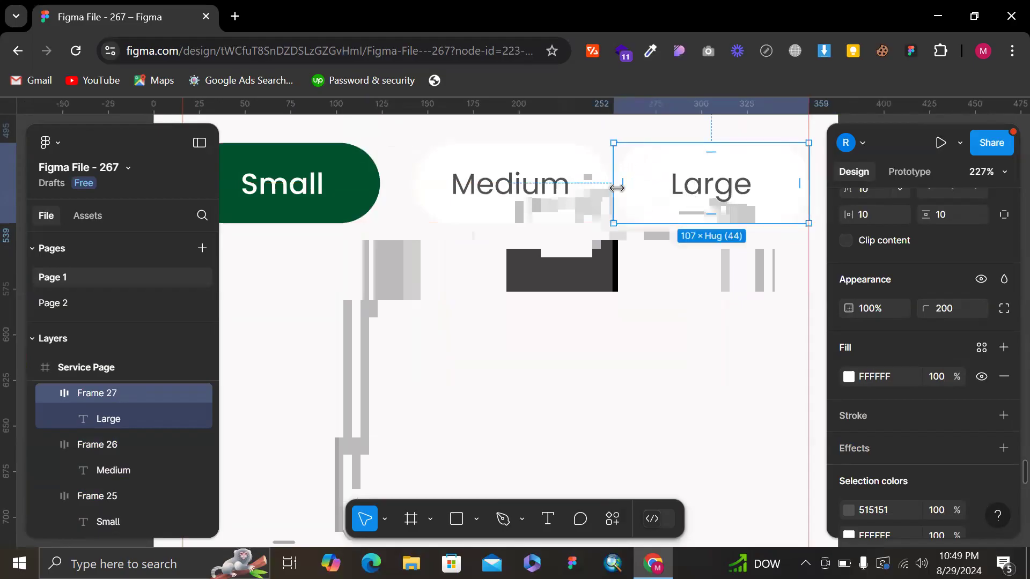
- Narrow the three size buttons to widen the gaps between them, making the Small button 94 wide
left_click_drag(629, 189, 579, 180)
left_click(515, 182)
left_click(316, 201)
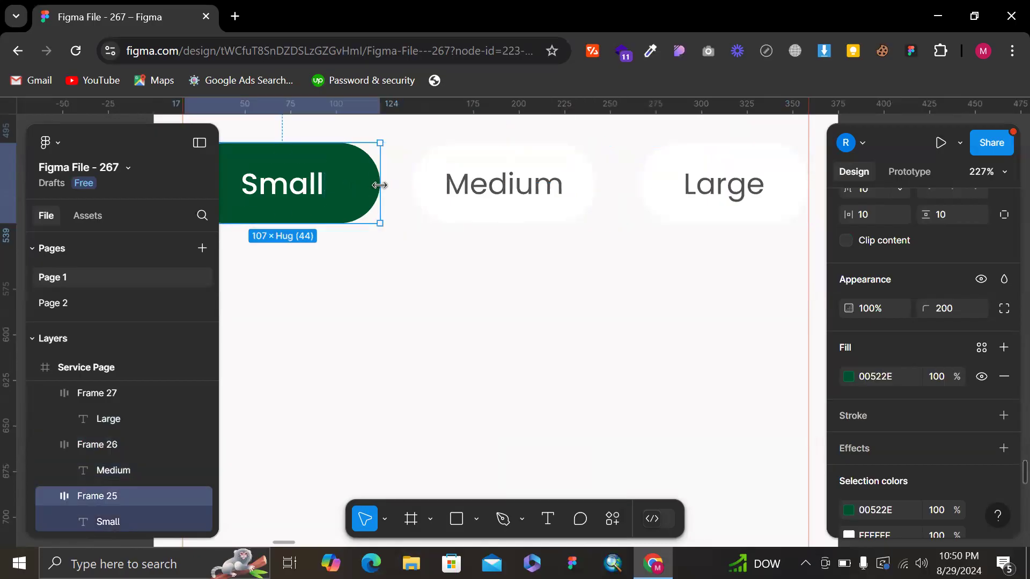
left_click_drag(380, 185, 364, 183)
scroll(429, 203, "left", 5)
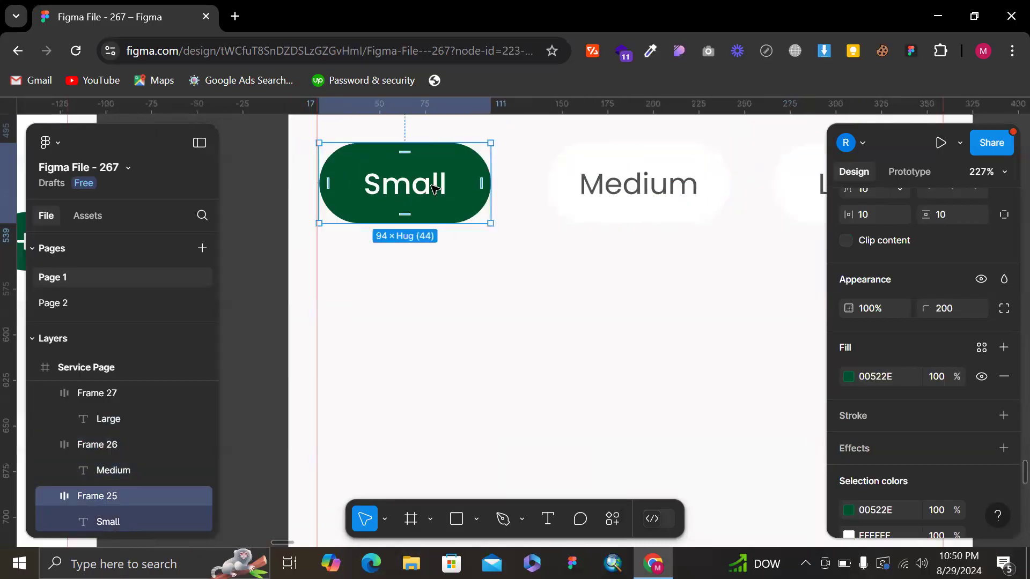
scroll(517, 211, "right", 2)
left_click(534, 207)
left_click(515, 208, "shift")
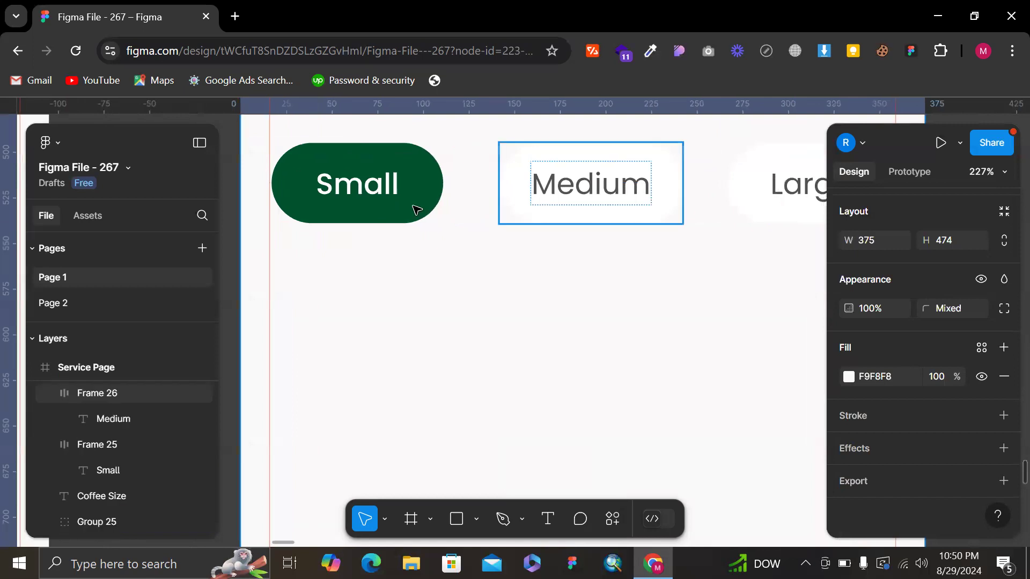
left_click(393, 209, "shift")
scroll(391, 207, "right", 3)
left_click(721, 164, "shift")
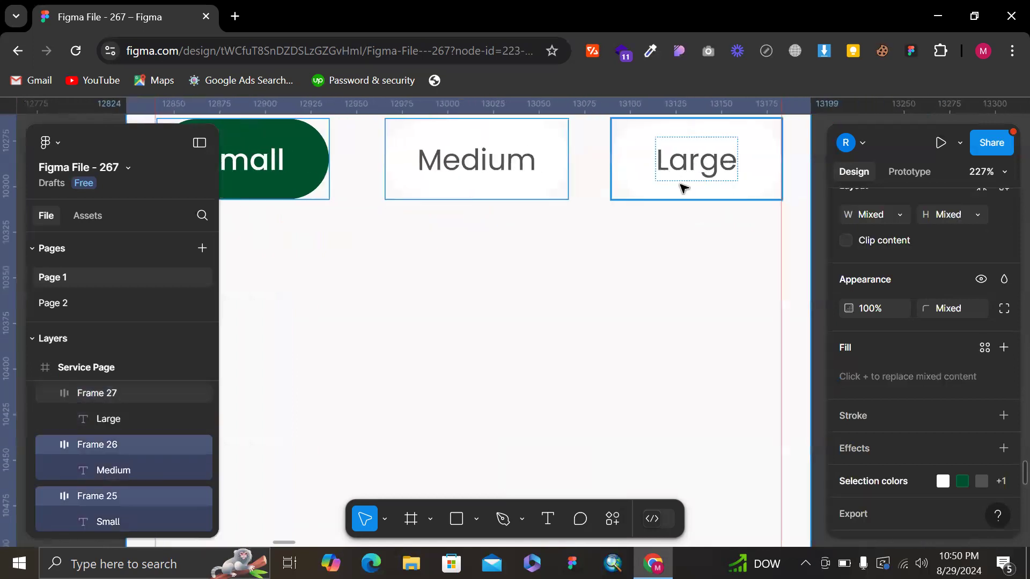
scroll(627, 192, "up", 3)
scroll(626, 193, "down", 4, "ctrl")
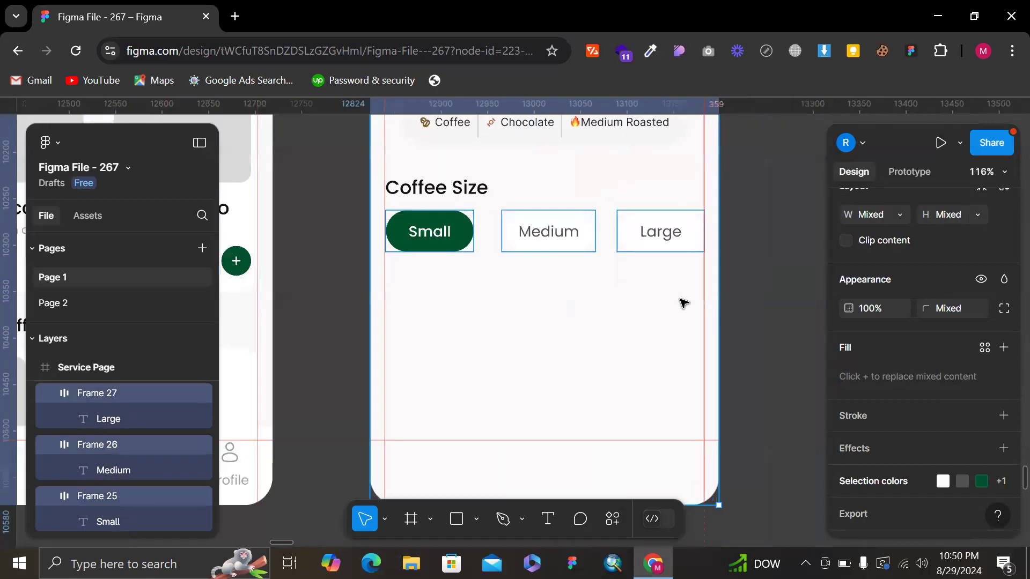
key("Delete")
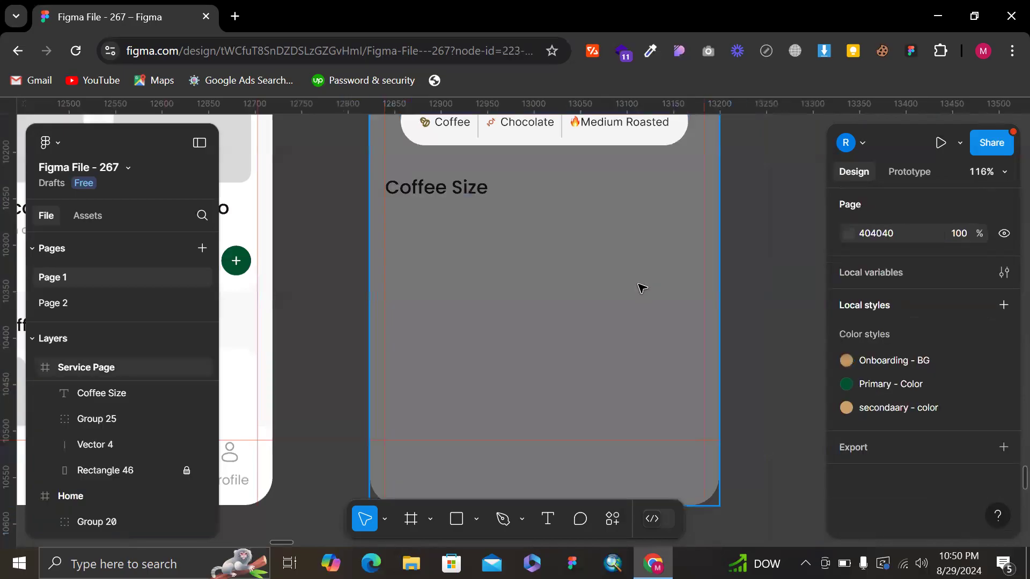
left_click(642, 288)
key("ctrl+z")
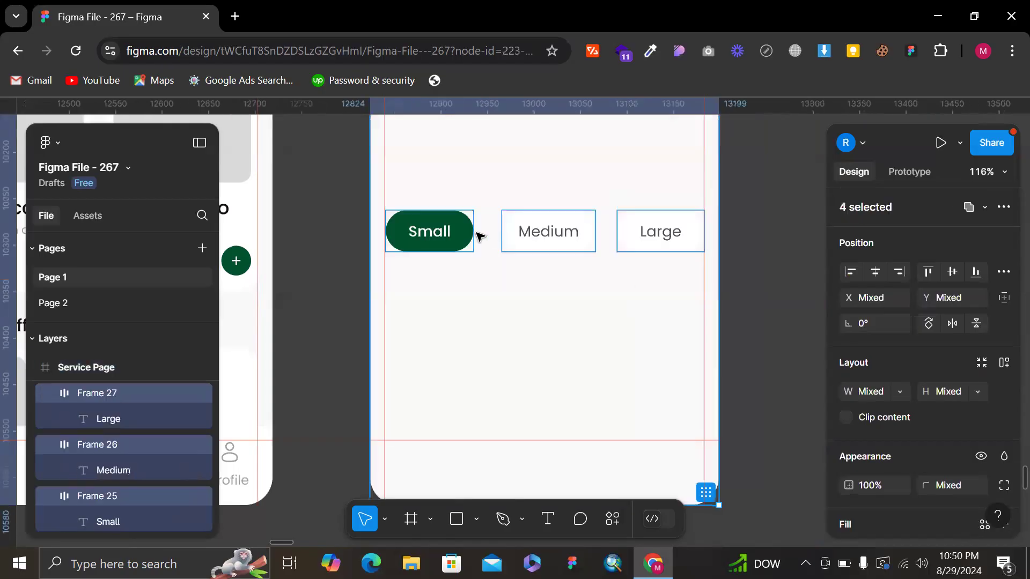
key("ctrl+z")
key("ctrl+shift+z")
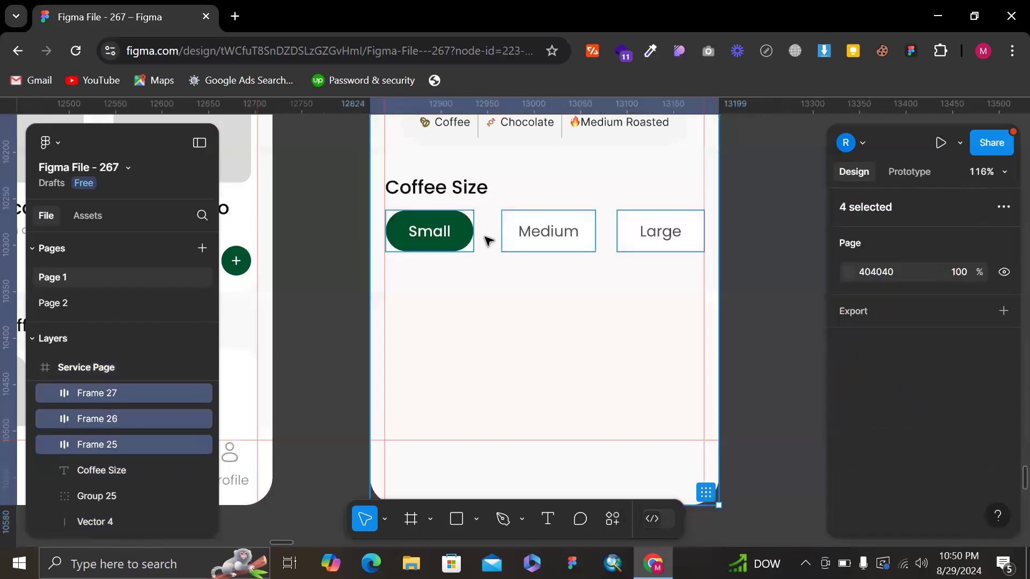
- Lock the rounded lower panel rectangle and space the Small, Medium and Large buttons evenly
left_click(499, 301)
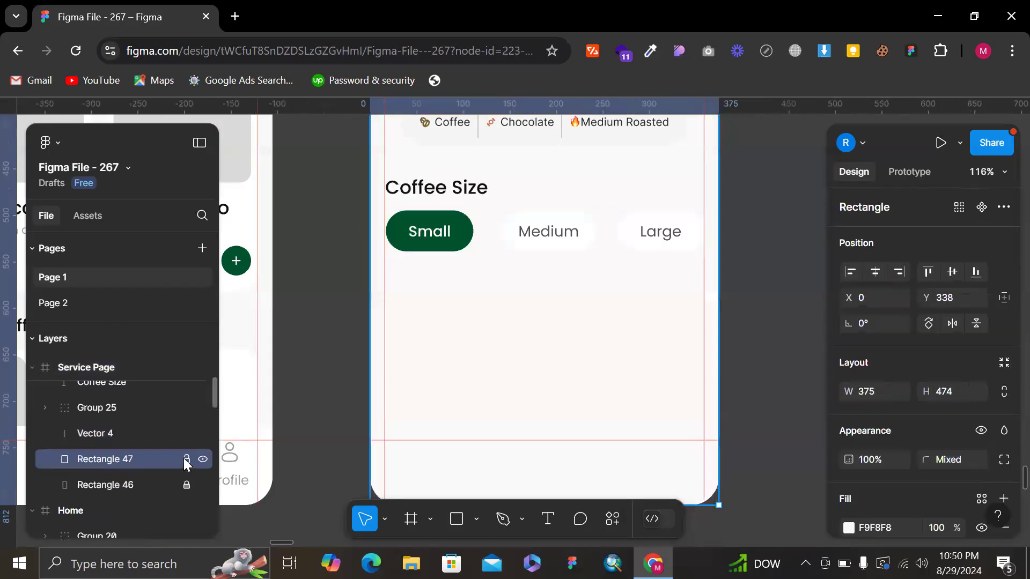
left_click(450, 223)
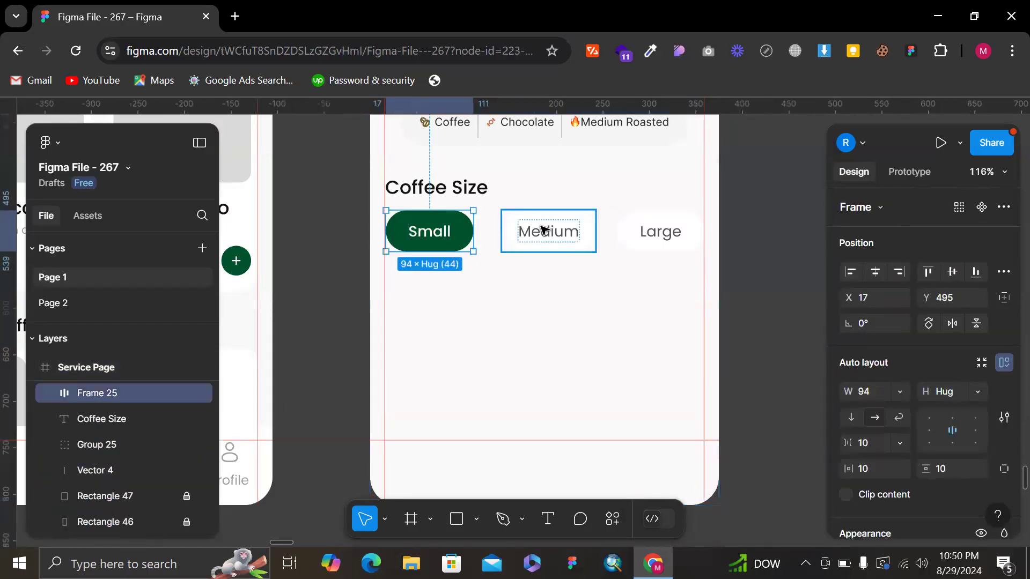
left_click(544, 229, "shift")
left_click(672, 229, "shift")
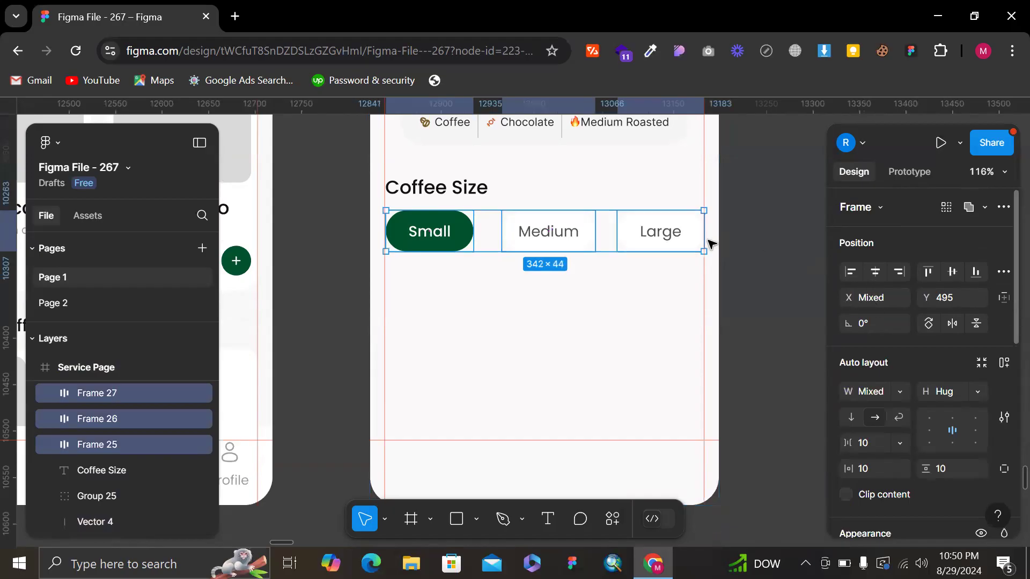
left_click(775, 236)
- Wrap the Small, Medium and Large buttons in one horizontal auto layout frame
left_click(468, 234)
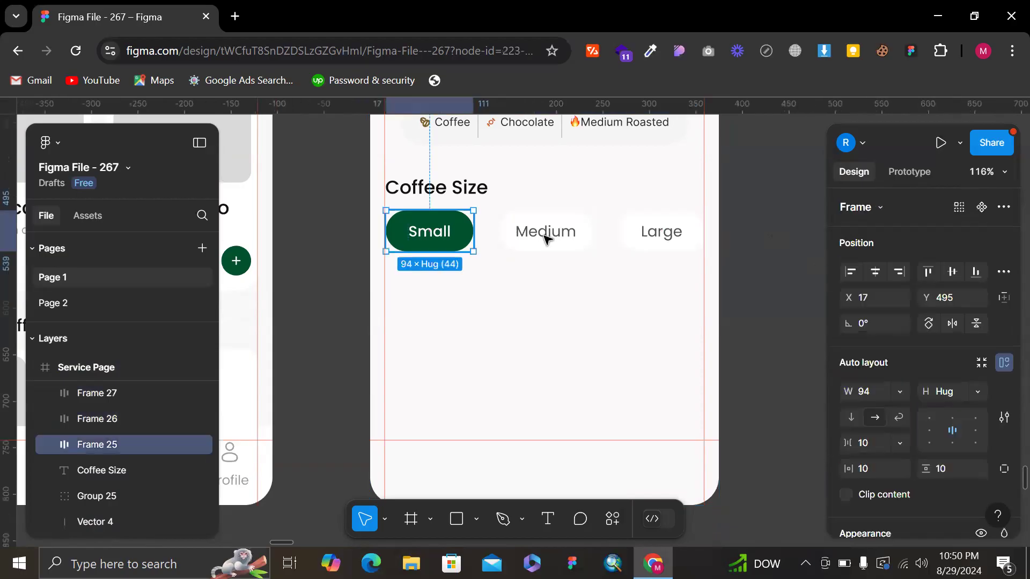
left_click(545, 234, "shift")
left_click(683, 235, "shift")
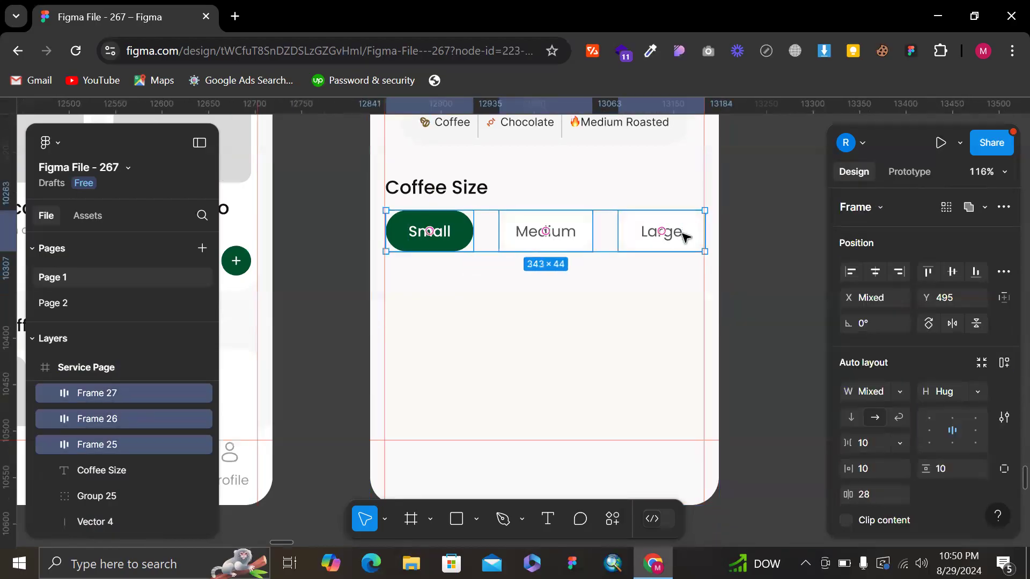
key("shift+a")
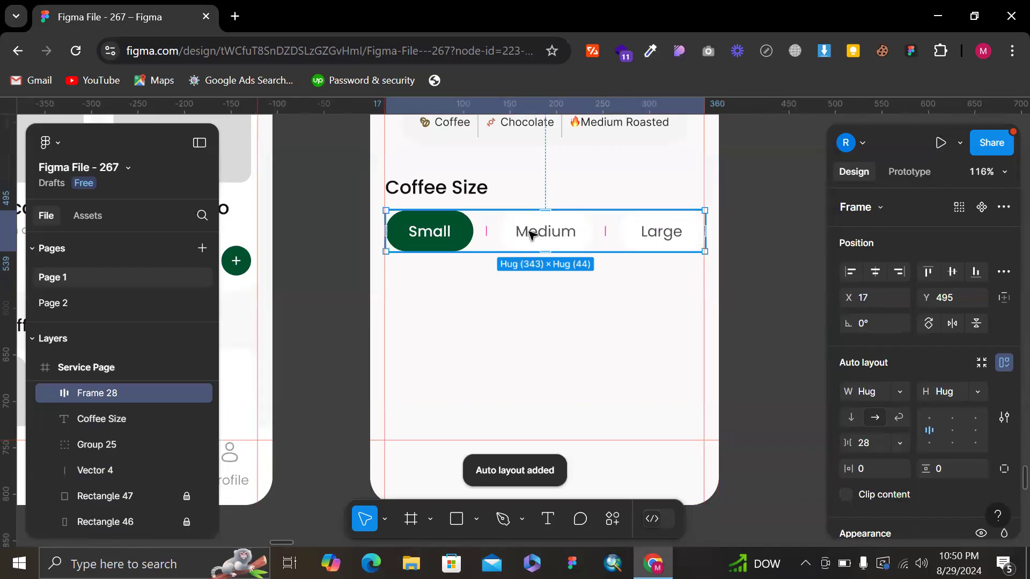
- Set the vertical spacing between the Coffee Size heading and the size buttons row to 12
left_click(437, 188, "shift")
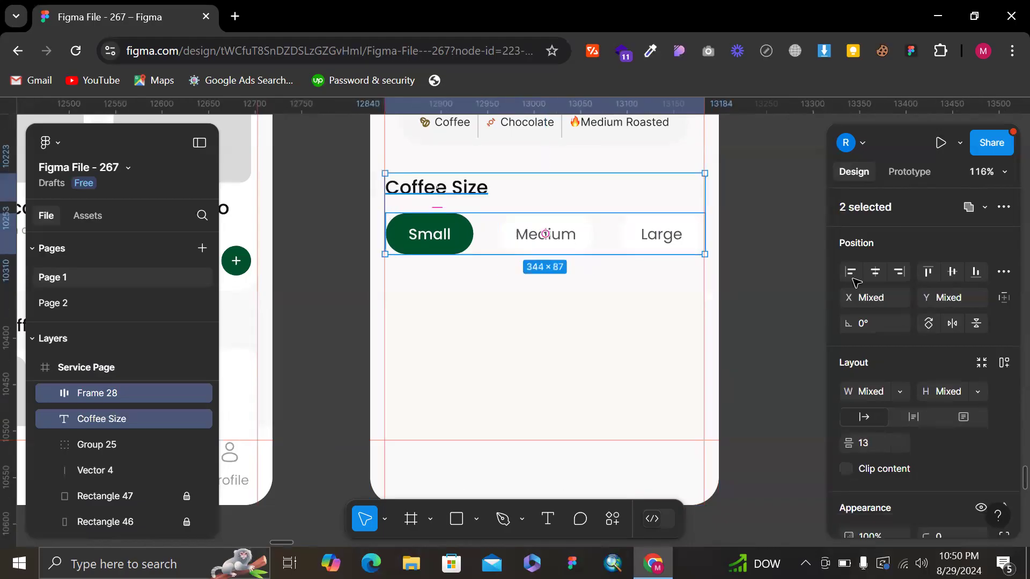
left_click(871, 442)
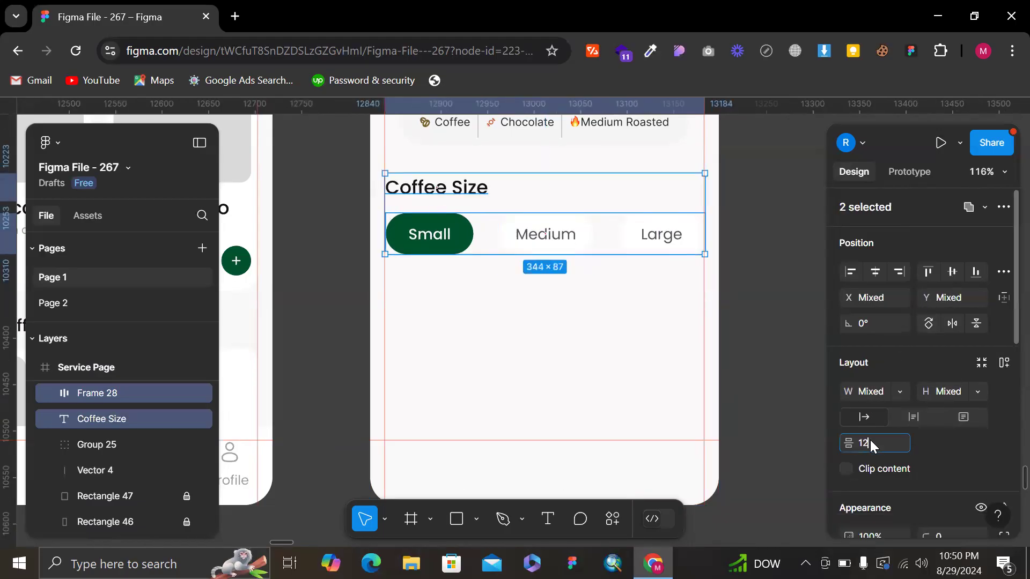
key("Return")
left_click(799, 383)
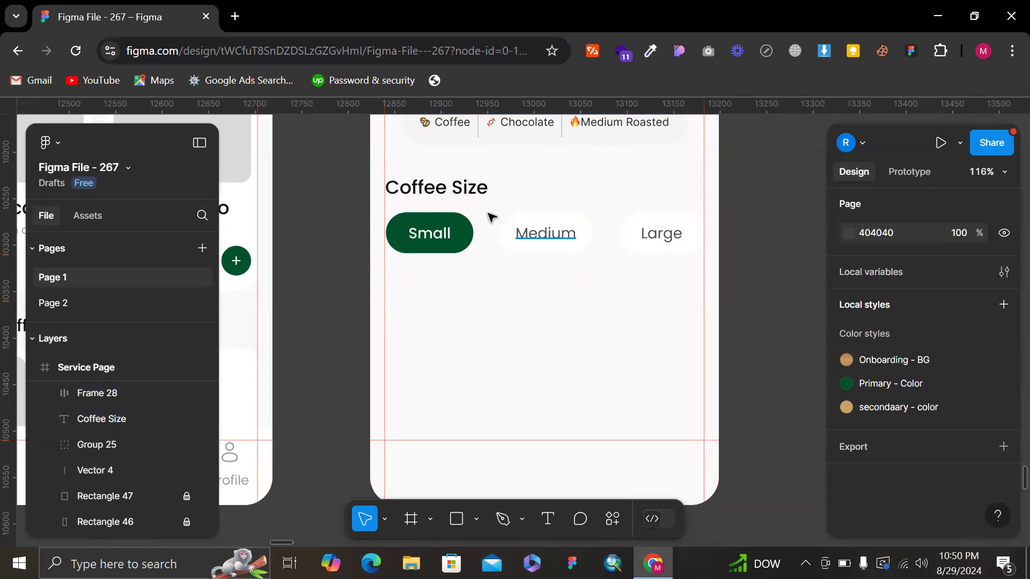
- Duplicate the Coffee Size heading below the size buttons row and set the gap between them to 23
left_click(458, 194)
left_click_drag(454, 208, 451, 298)
left_click(542, 244, "shift")
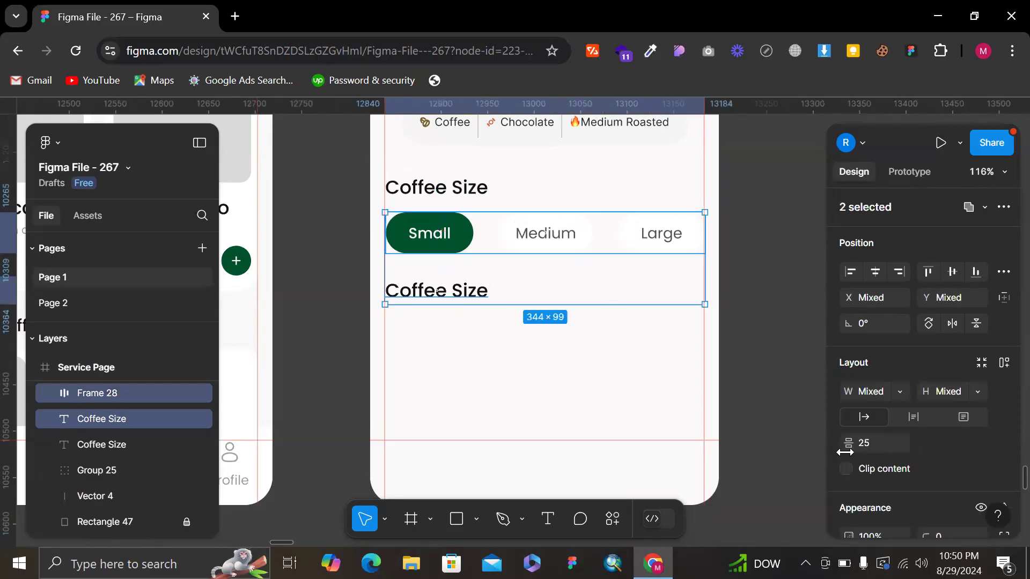
left_click(864, 450)
key("Down")
key("Down")
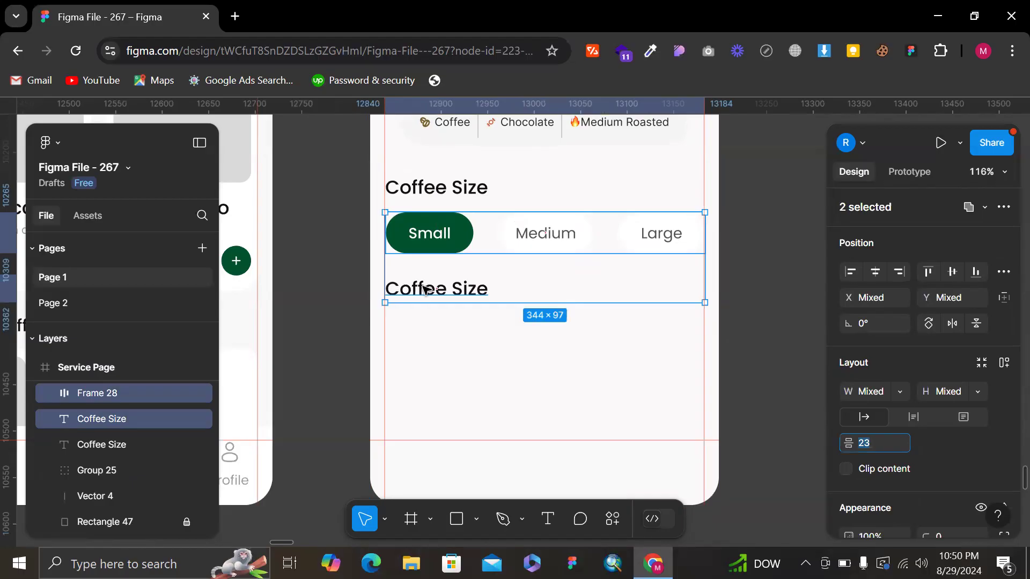
- Change the duplicated heading's text to "About" and move it to the left margin under the size buttons
double_click(437, 294)
type("Ab")
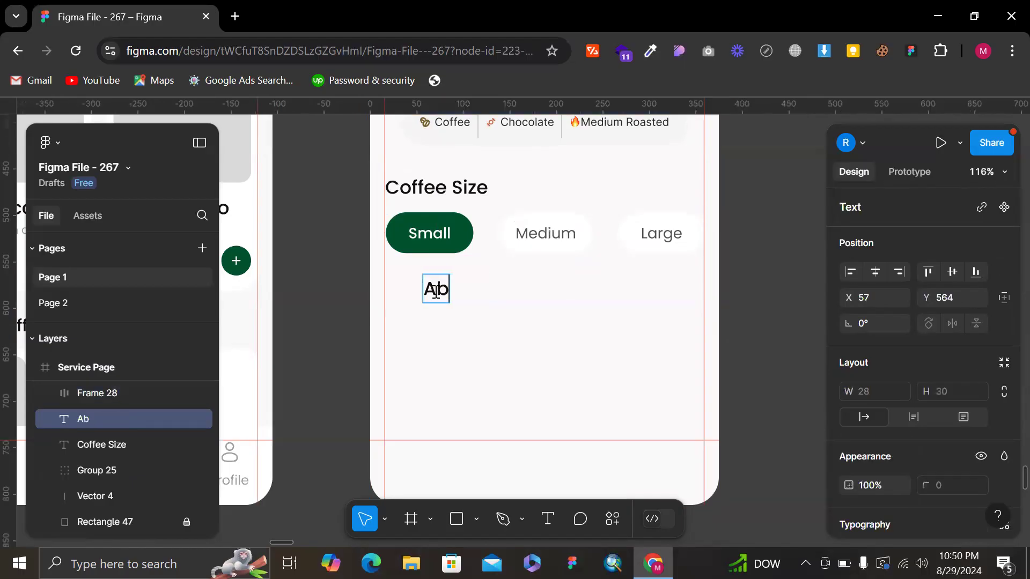
type("out")
left_click(440, 294)
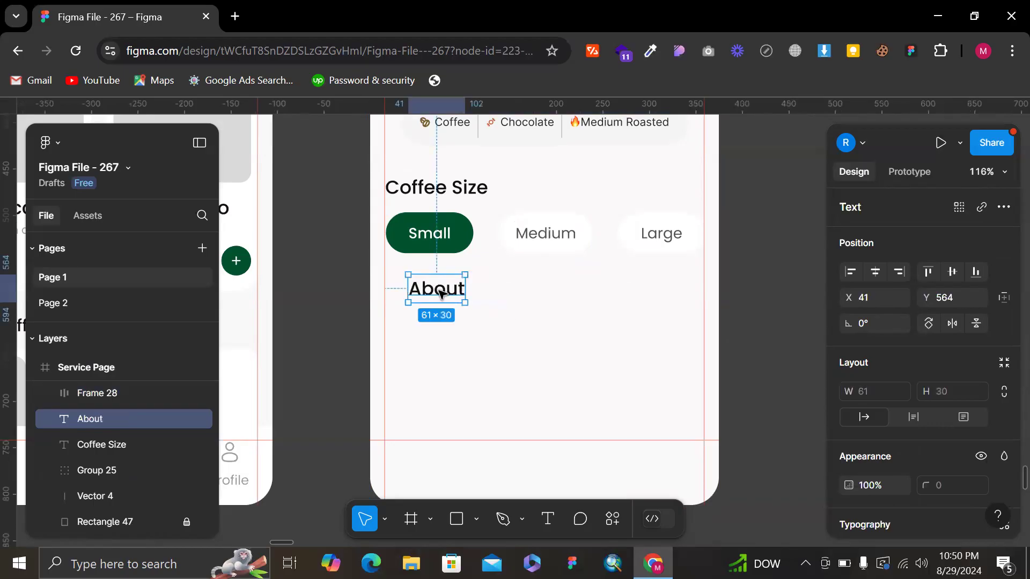
left_click_drag(423, 293, 419, 293)
- Set the vertical spacing between the size buttons row and the About heading to 20
left_click(446, 235, "shift")
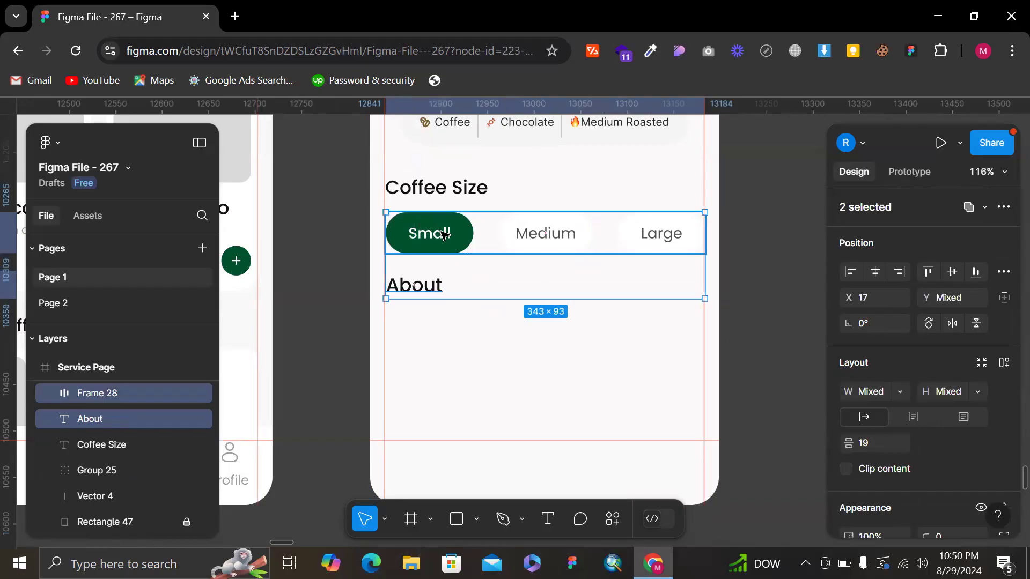
left_click(899, 444)
type("20")
key("Return")
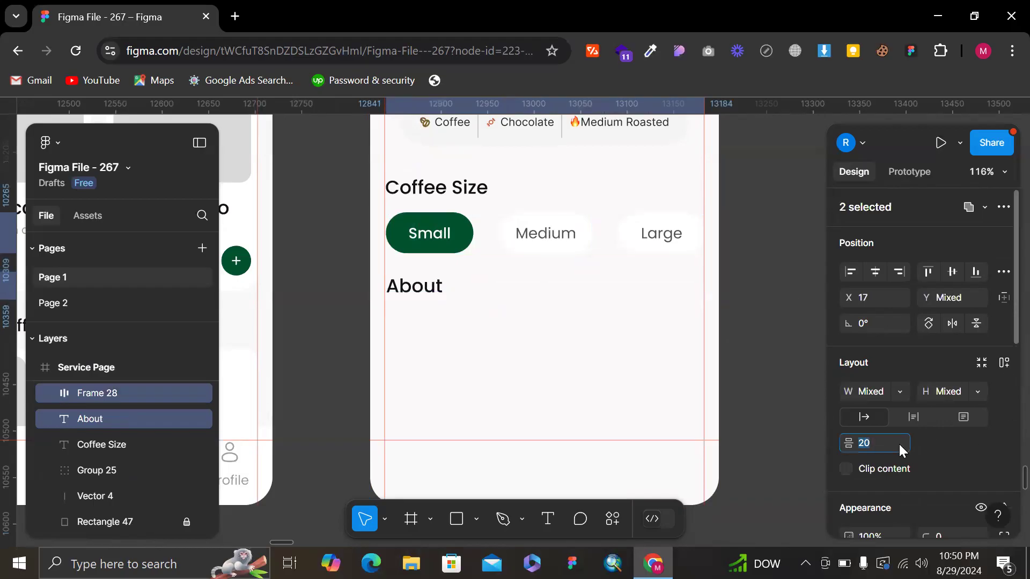
left_click(762, 320)
- Copy the "Get three icon flavoured" text from the Home screen and place it below the About heading at the left margin
scroll(576, 294, "left", 3)
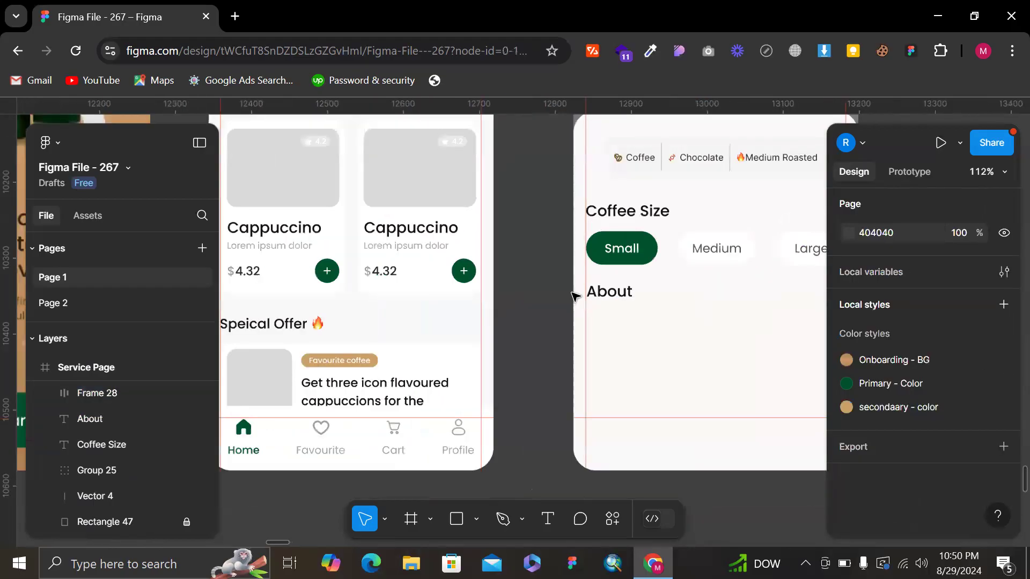
scroll(465, 287, "down", 3)
scroll(464, 287, "up", 1)
scroll(464, 287, "up", 1)
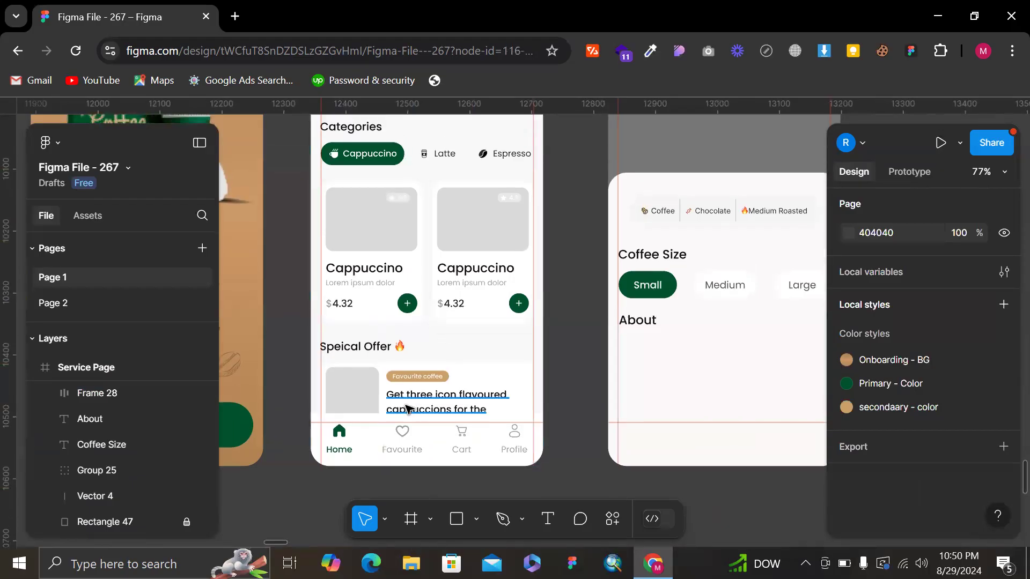
left_click(407, 409)
scroll(708, 349, "right", 4)
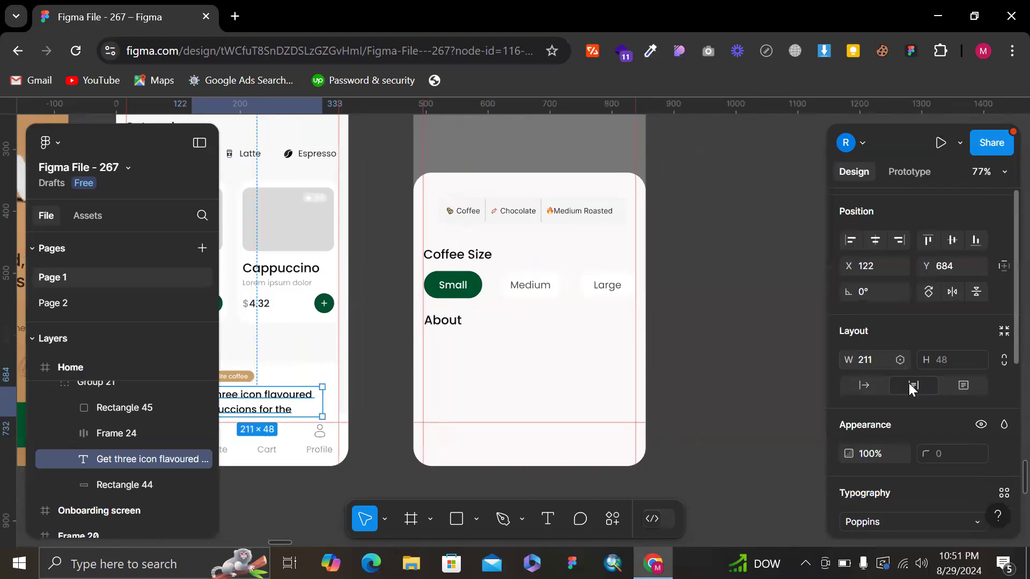
scroll(912, 387, "down", 1)
left_click(532, 370)
scroll(532, 370, "up", 3, "ctrl")
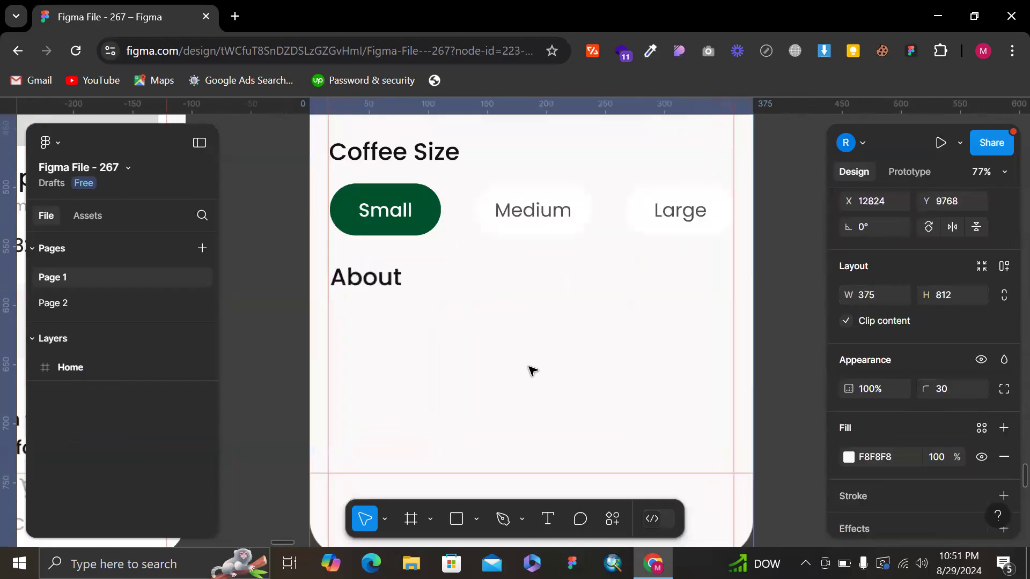
key("ctrl+v")
left_click_drag(440, 340, 379, 350)
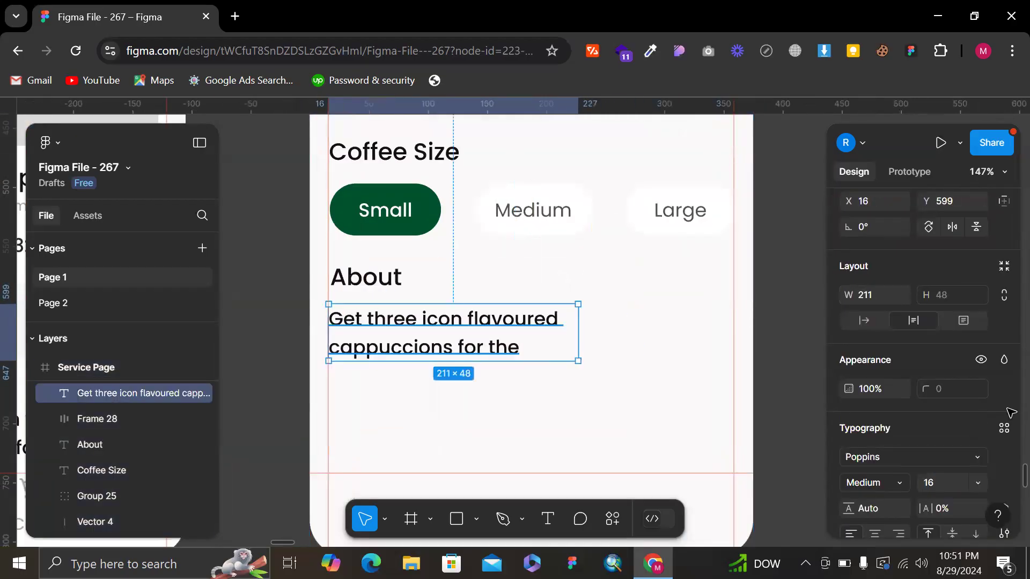
- Set the copied text's weight to Regular and enlarge its box to 343 × 85, reaching the right margin guide
left_click(898, 481)
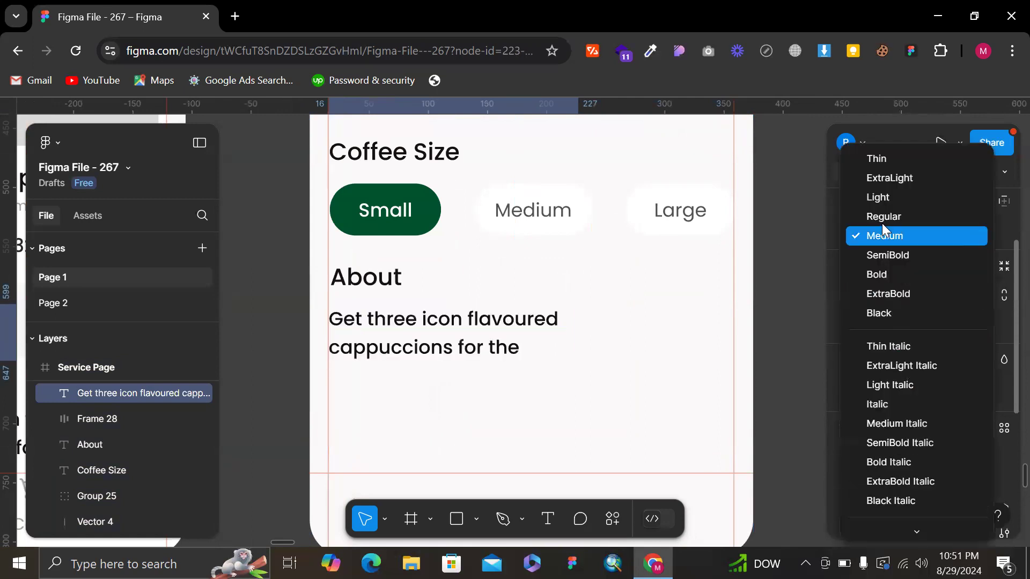
left_click(883, 217)
left_click_drag(720, 329, 733, 332)
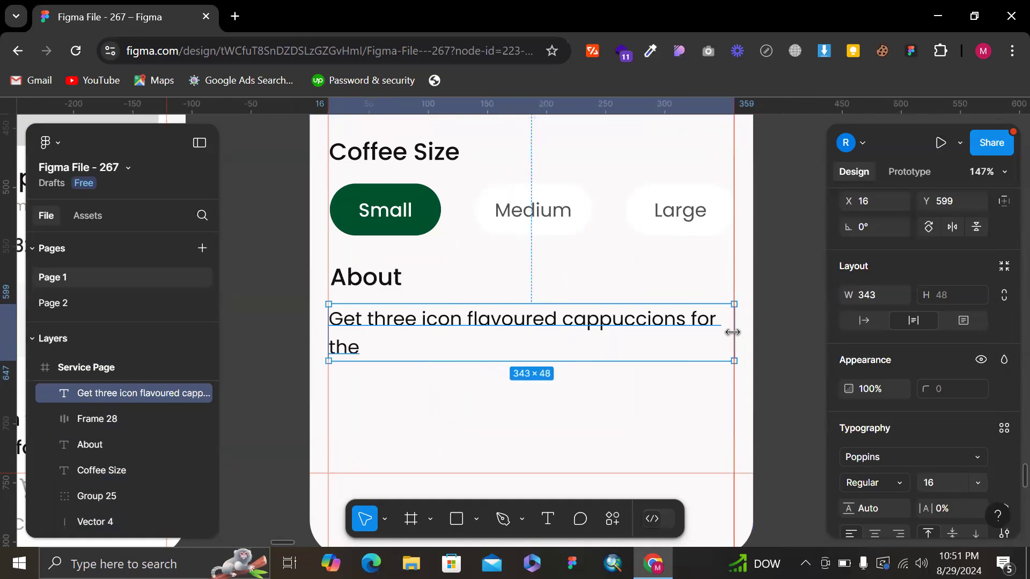
left_click_drag(618, 361, 617, 404)
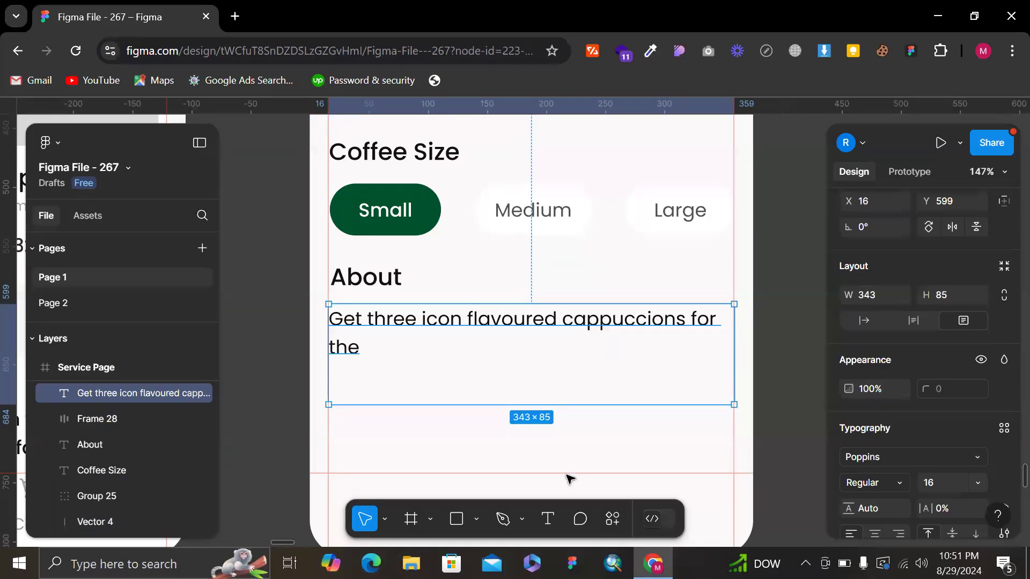
- Find the Lorem Ipsum plugin by searching for "lorem ipsum", open its details and run it
left_click(608, 523)
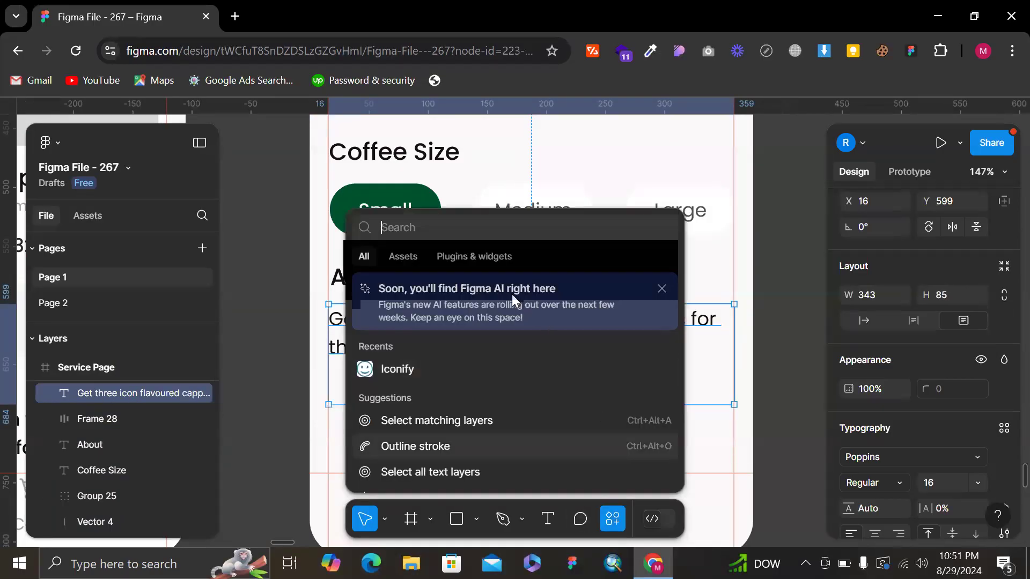
left_click(488, 256)
type("lor")
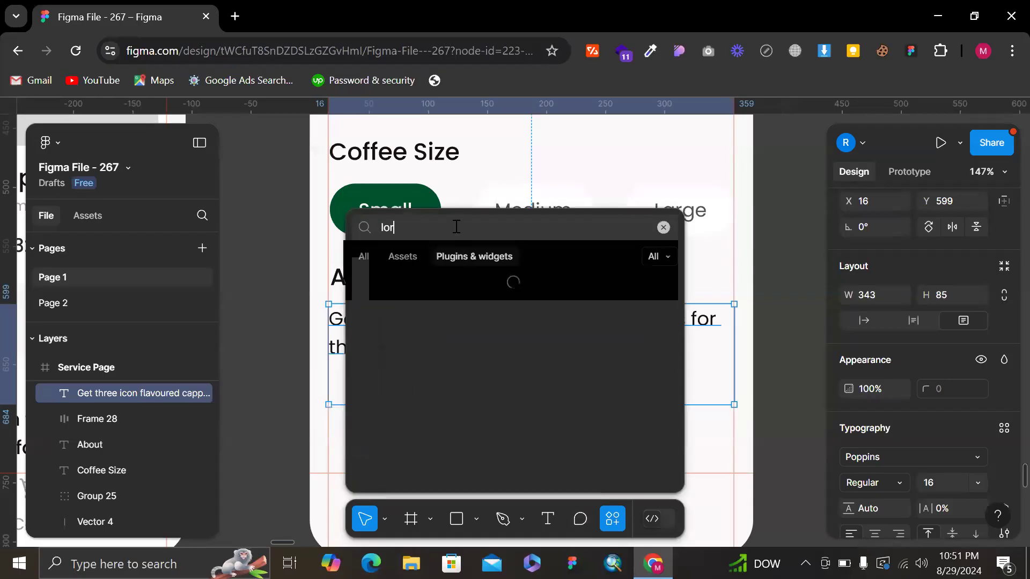
type("em ipsum")
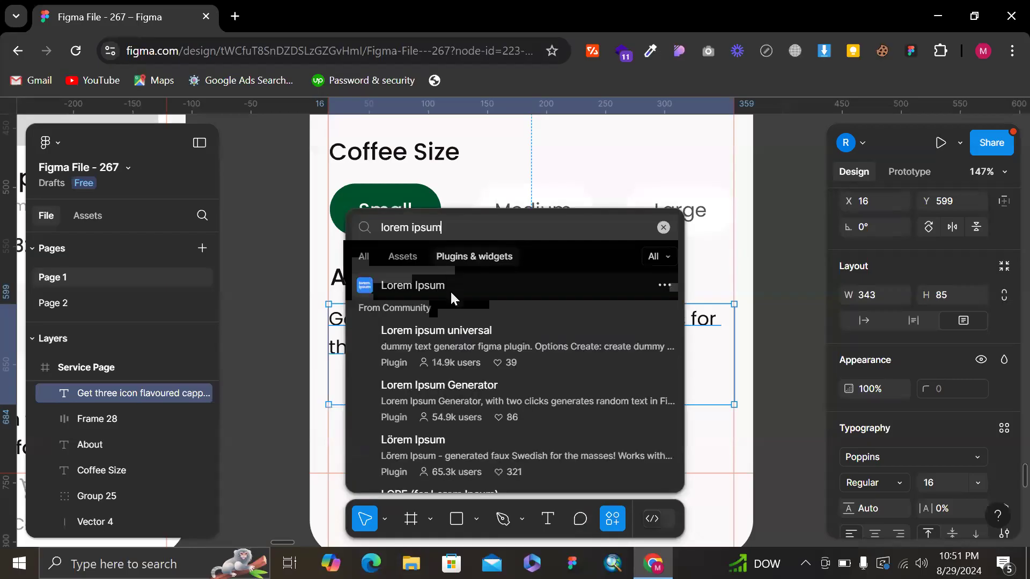
left_click(651, 291)
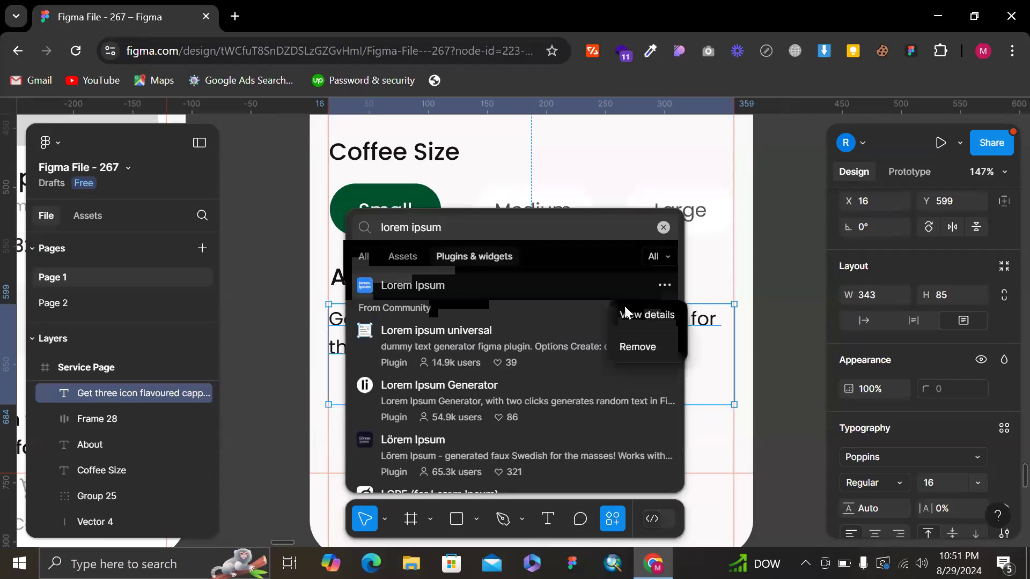
left_click(629, 307)
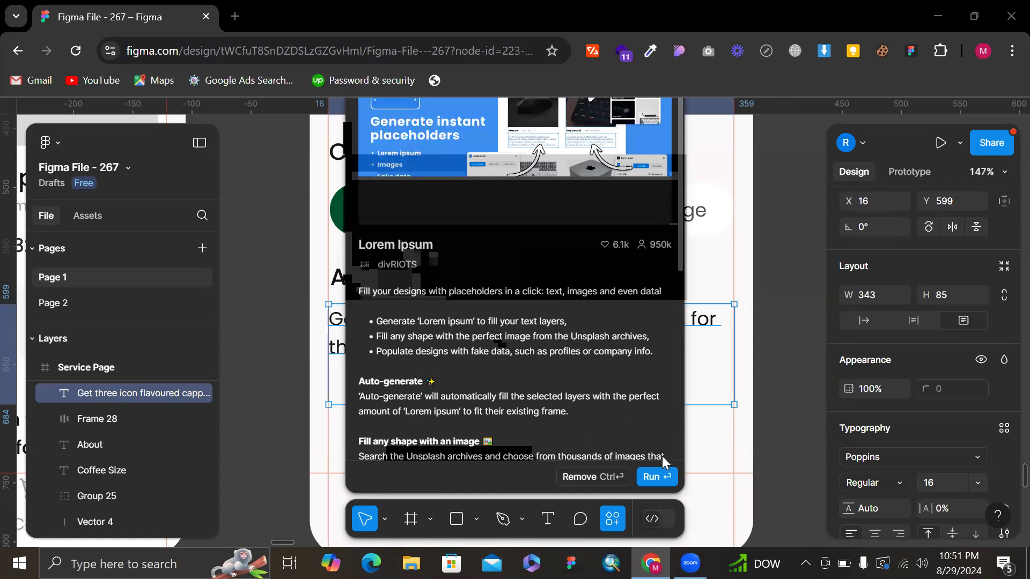
left_click(657, 477)
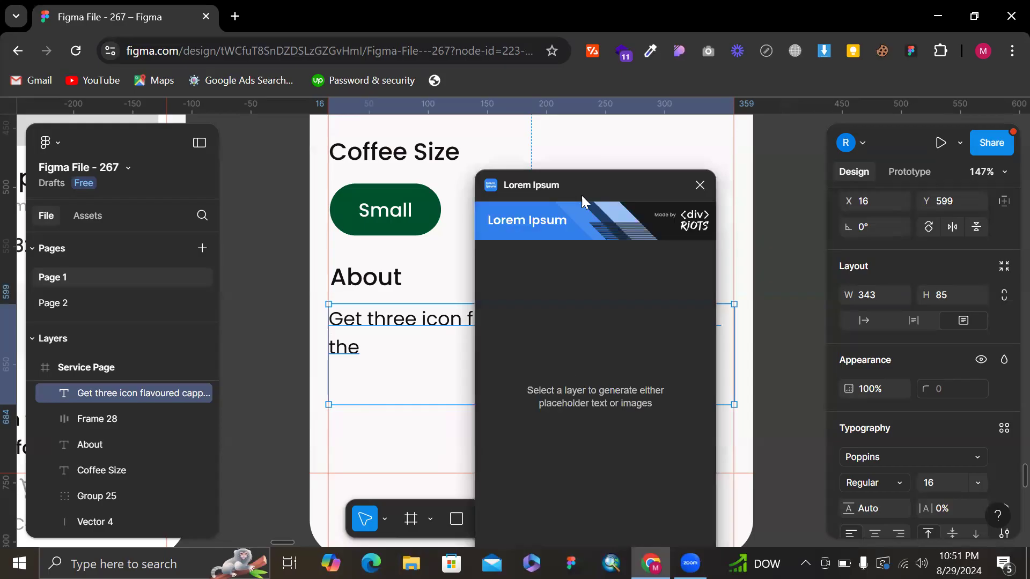
- Auto-generate Lorem Ipsum placeholder text that fits the text box below the About heading
left_click_drag(583, 188, 795, 144)
scroll(774, 361, "down", 1)
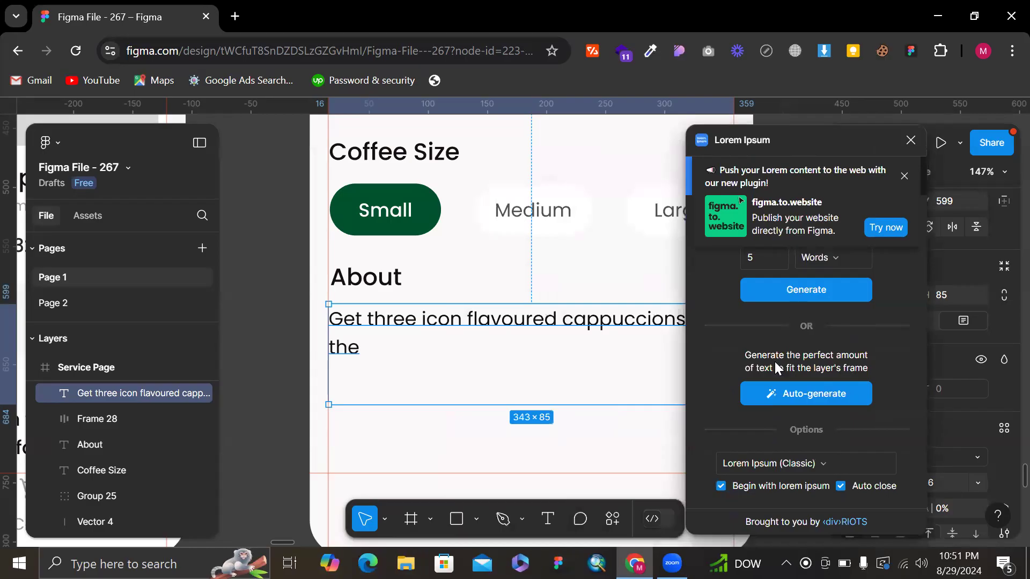
left_click(777, 394)
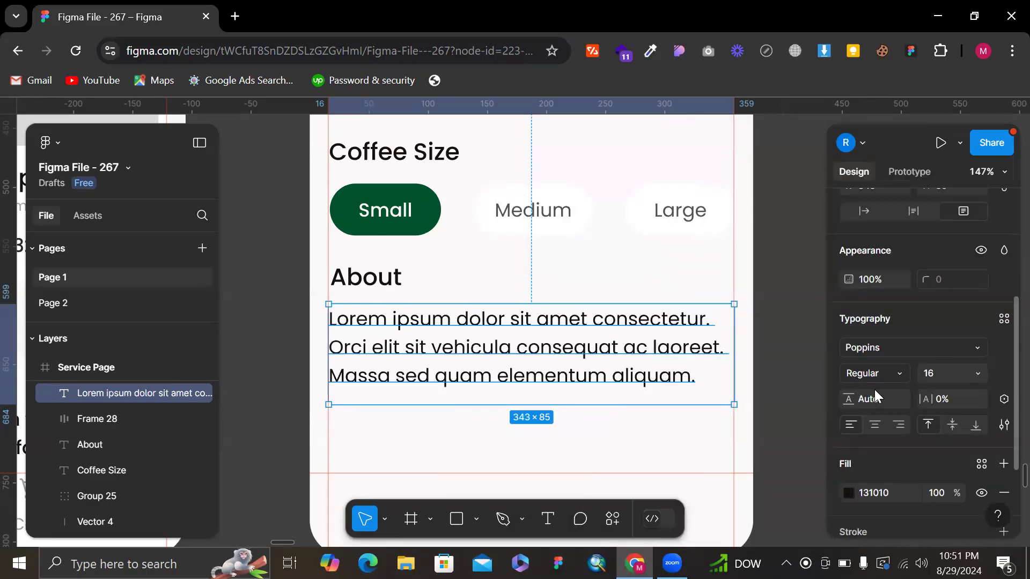
- Set the line height of the About paragraph to 26
left_click(874, 394)
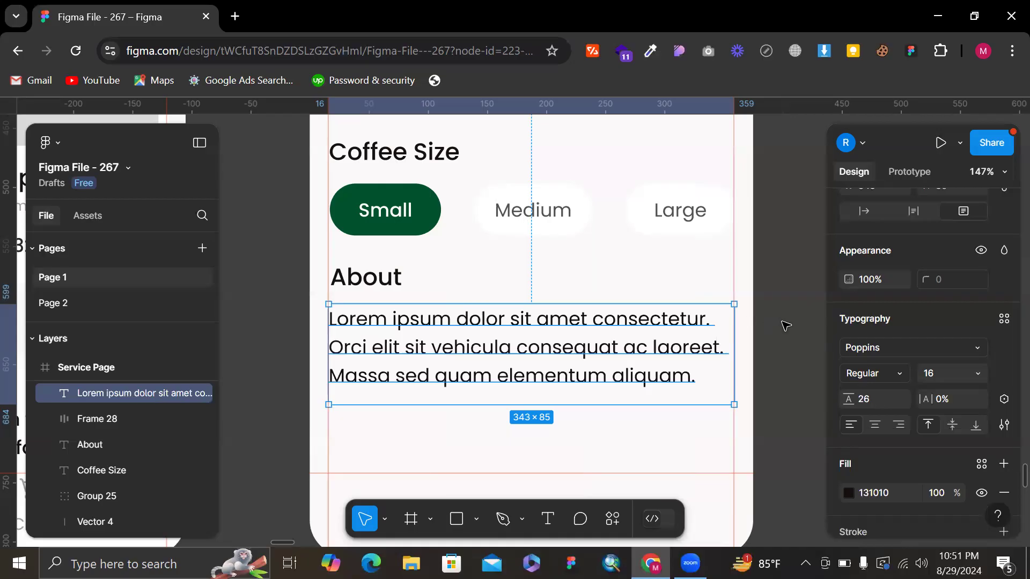
left_click(758, 338)
left_click(602, 374)
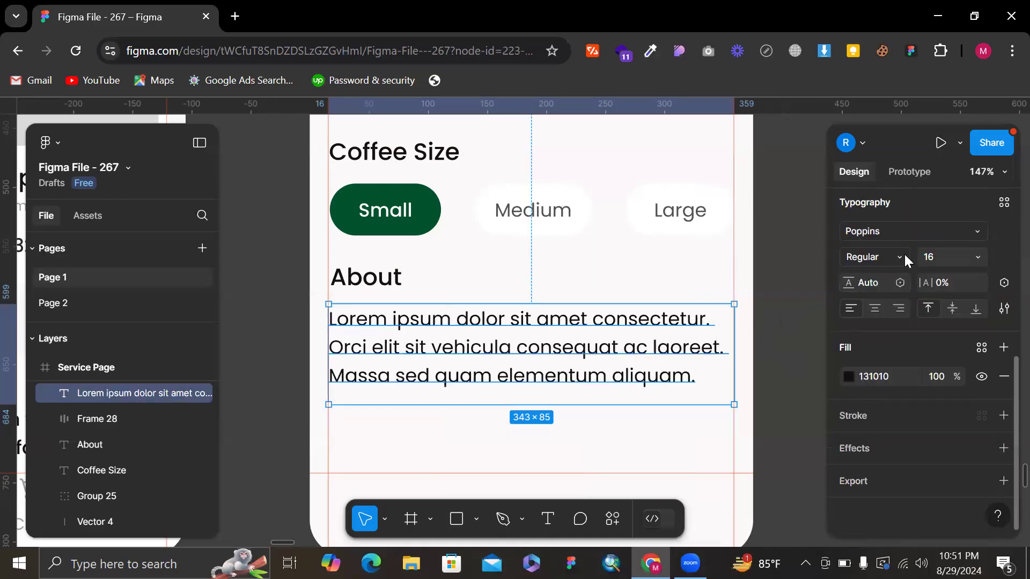
left_click(873, 280)
type("26")
key("Return")
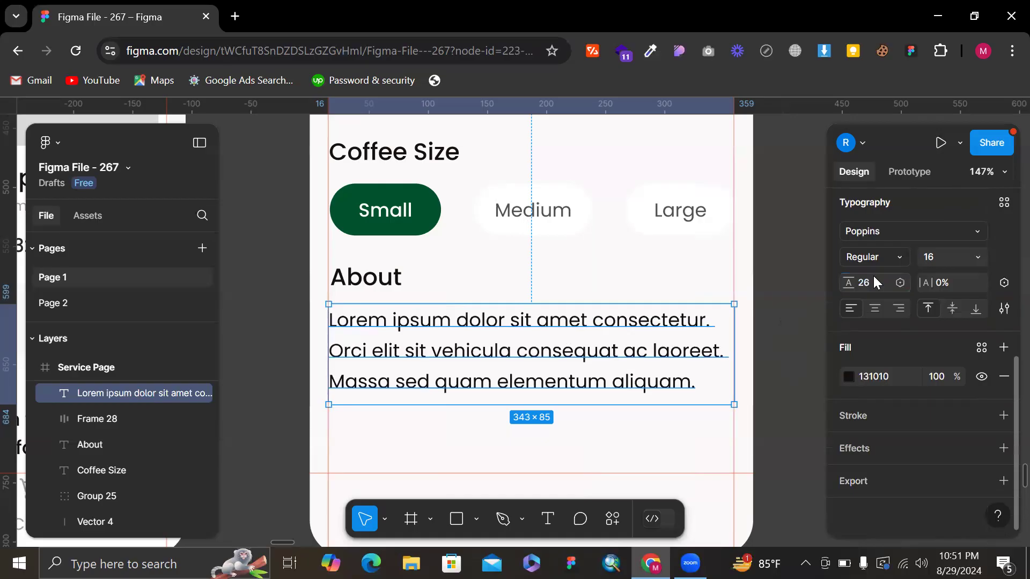
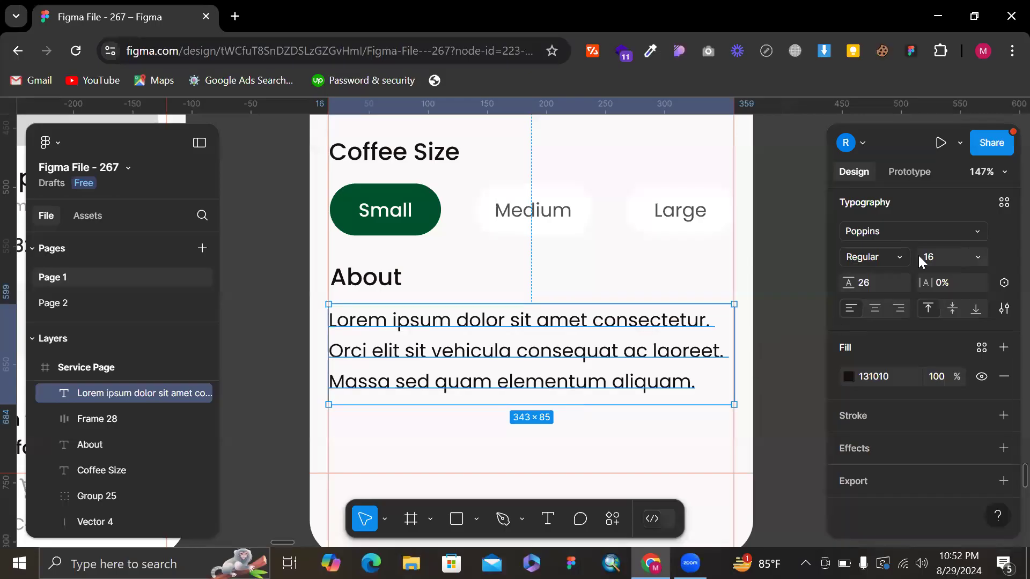
double_click(650, 390)
key("Right")
key("Escape")
left_click(754, 387)
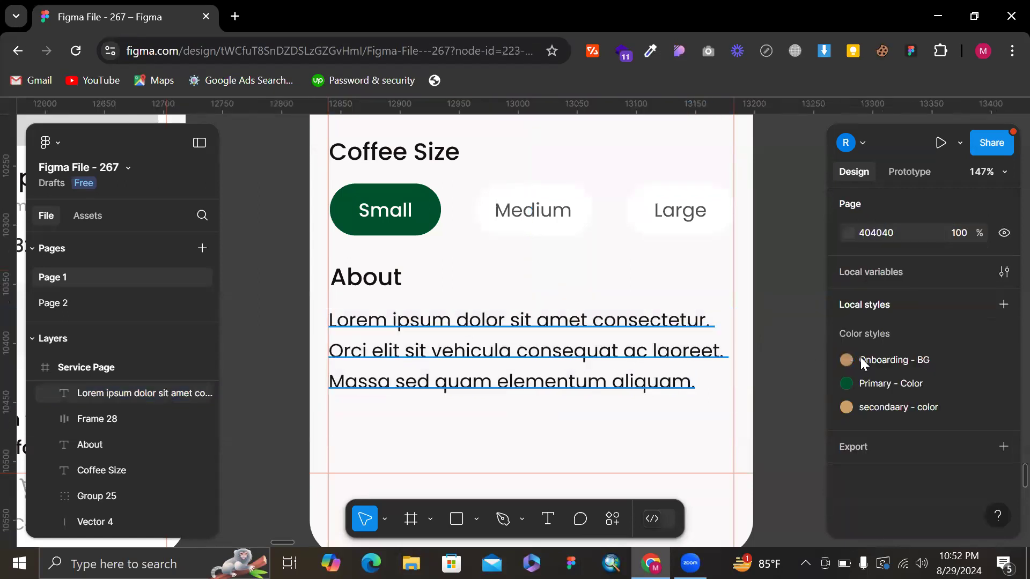
key("ctrl+z")
left_click(877, 255)
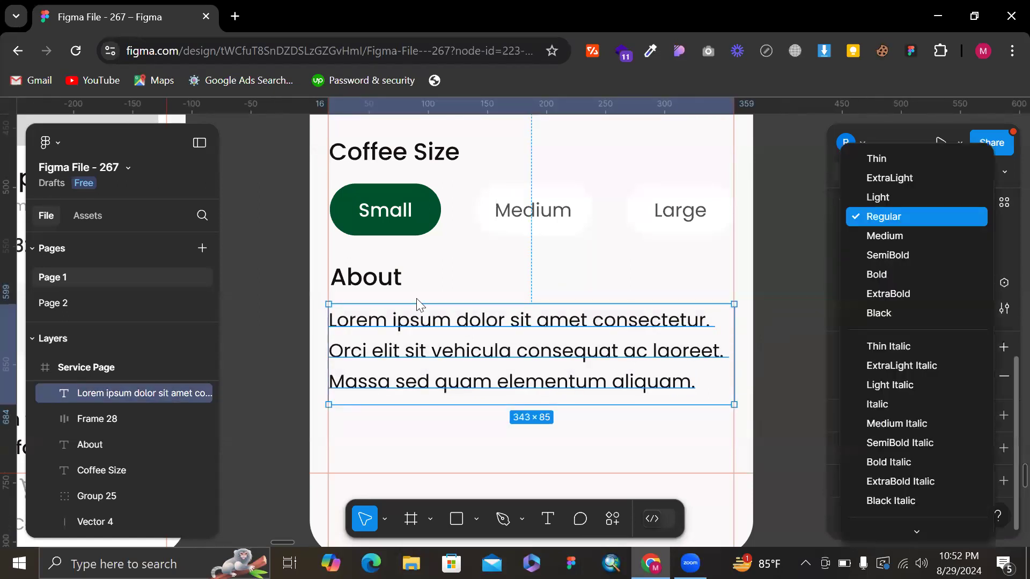
left_click(378, 279)
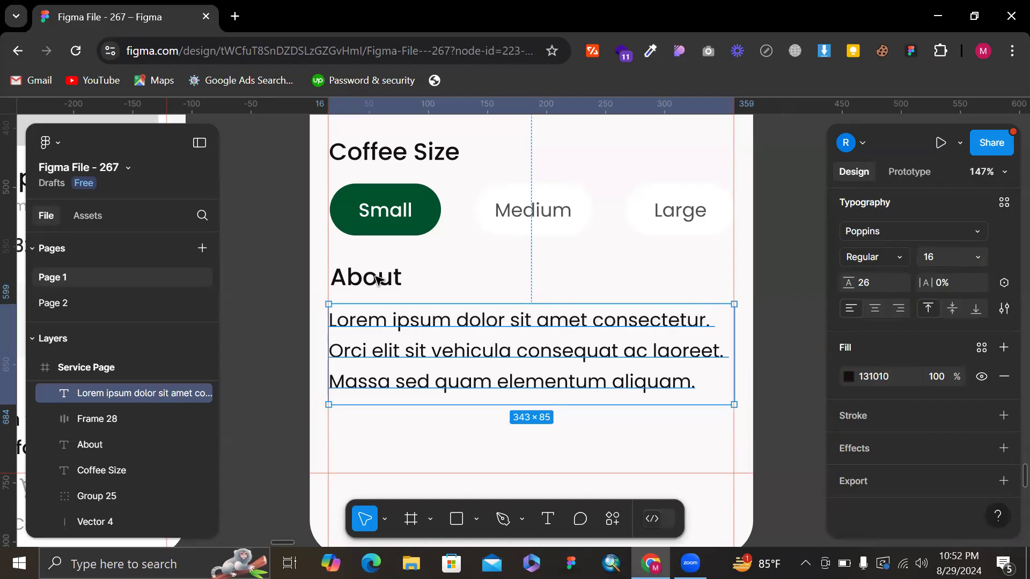
- Recolor the About paragraph with the light grey 9F9F9F sampled from the palette swatches
left_click(599, 274)
scroll(599, 274, "down", 3)
scroll(617, 321, "down", 2)
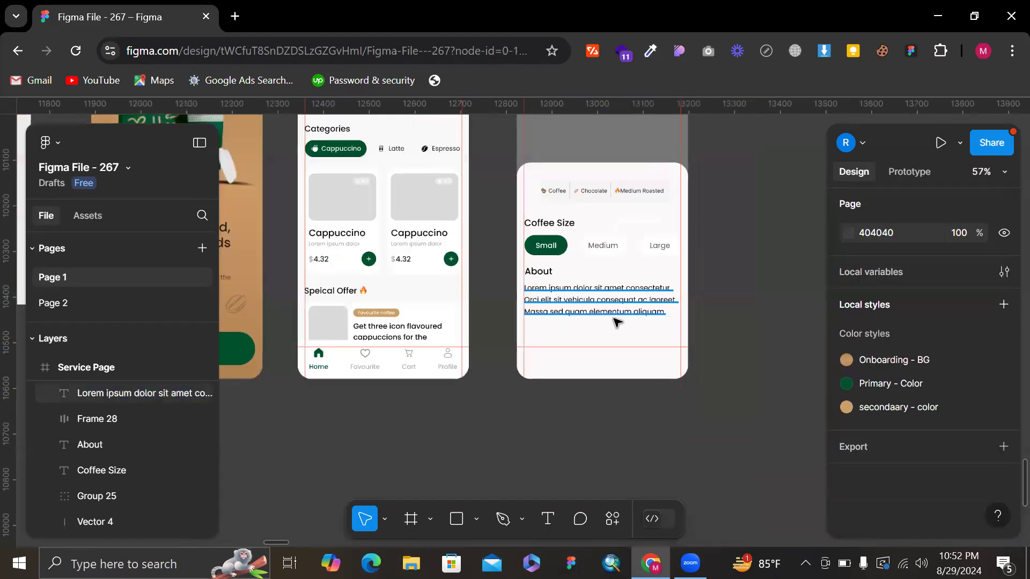
key("ctrl+z")
scroll(364, 188, "up", 5)
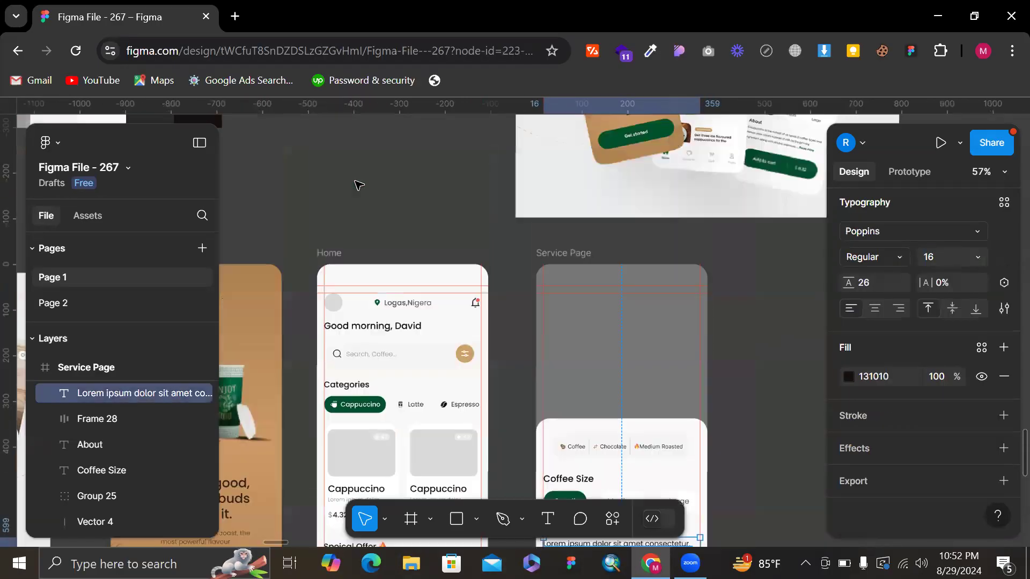
scroll(358, 185, "left", 5)
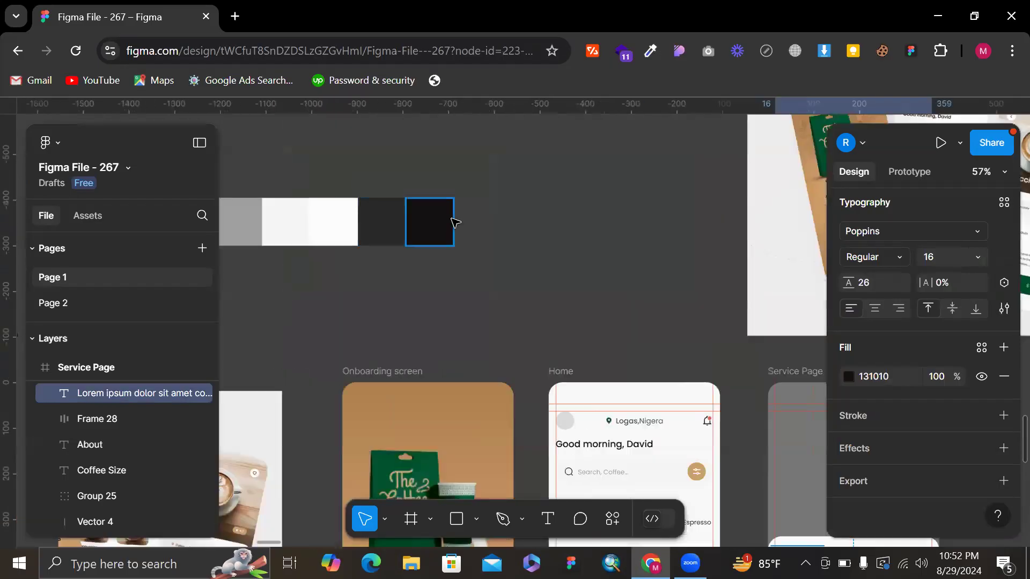
key("i")
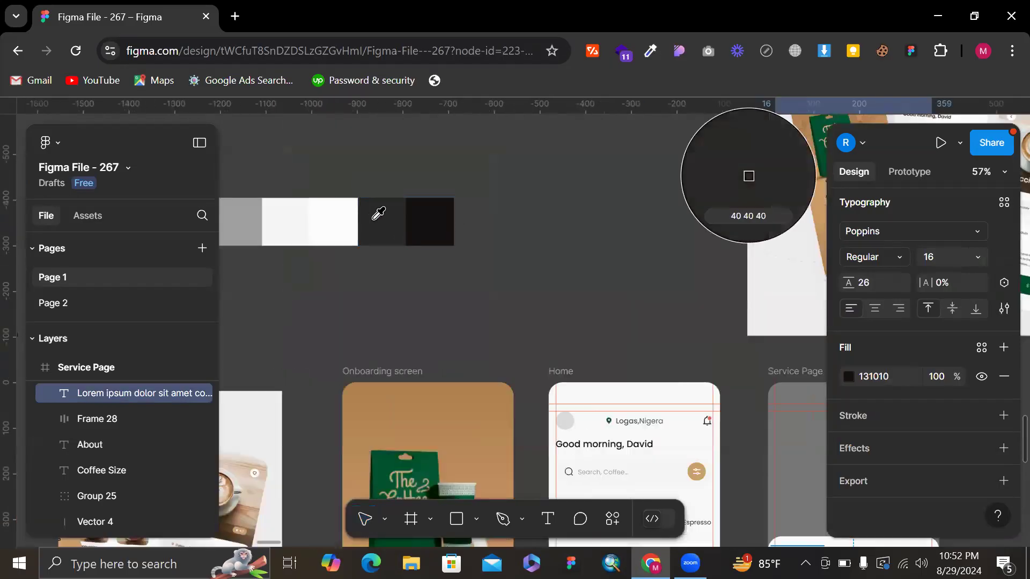
left_click(244, 214)
left_click(588, 223)
scroll(590, 224, "down", 5)
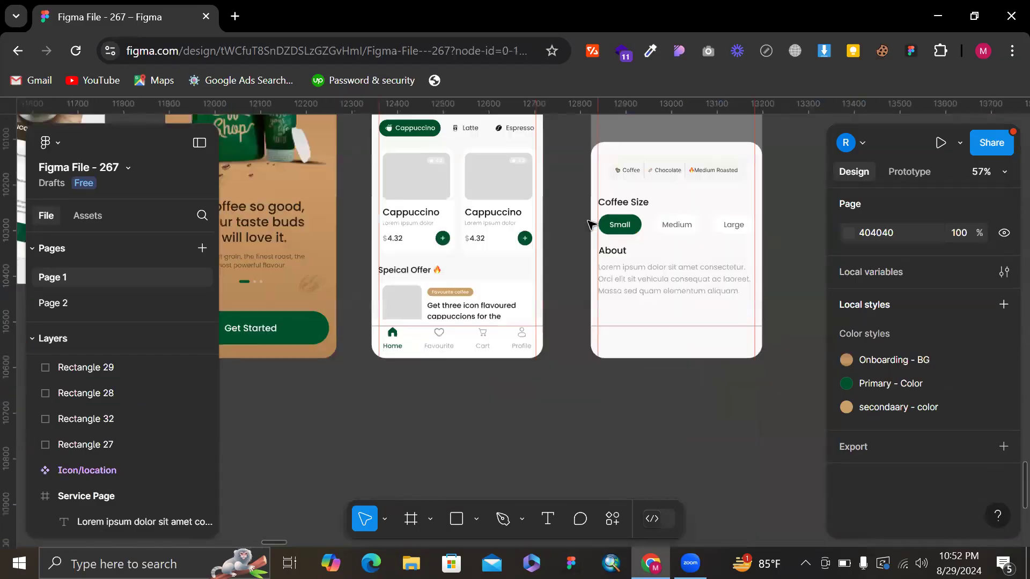
- Darken the About paragraph's fill to the mid grey 717171
left_click(699, 289)
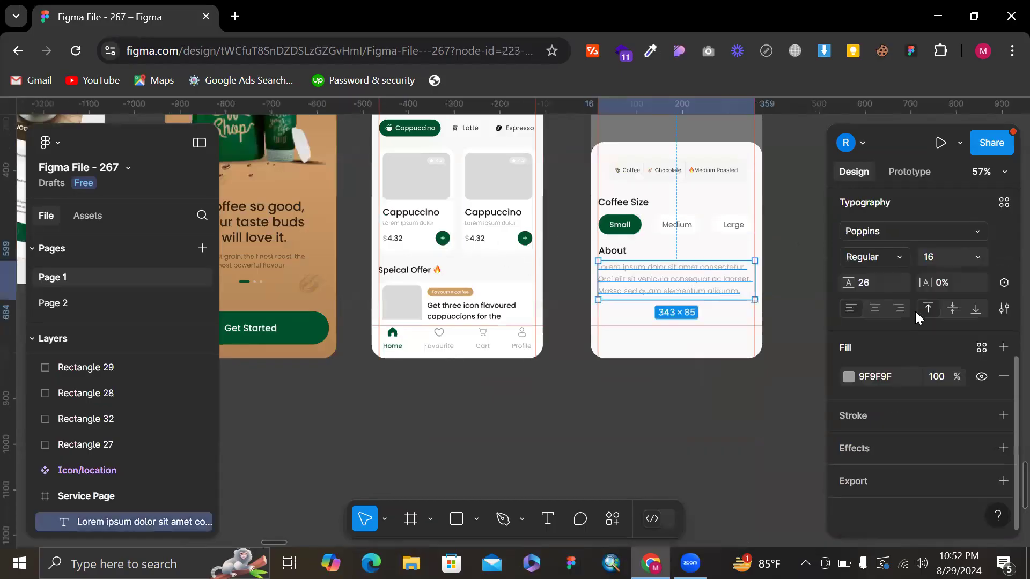
left_click(848, 378)
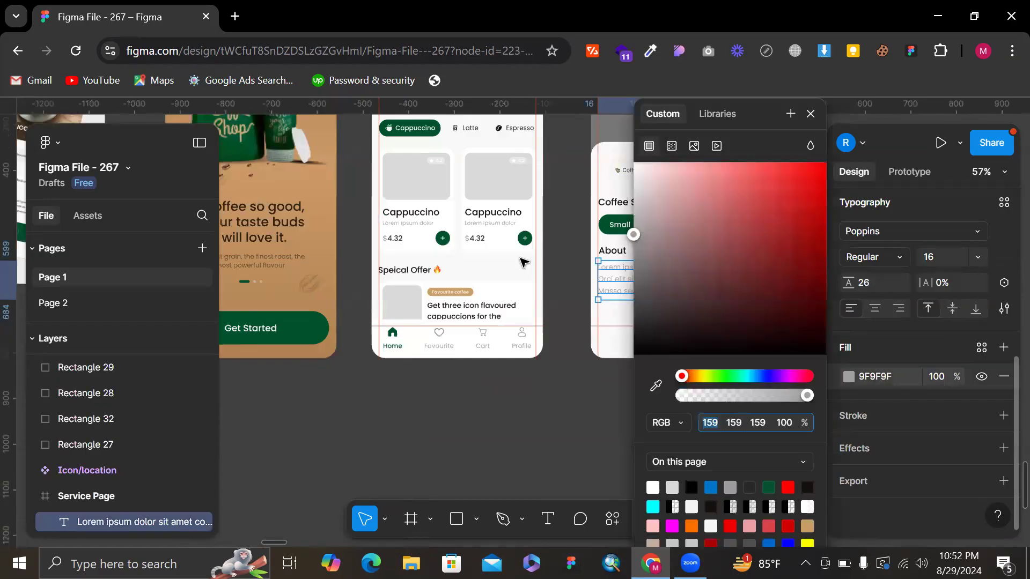
key("BackSpace")
scroll(468, 239, "up", 5)
scroll(468, 238, "left", 3)
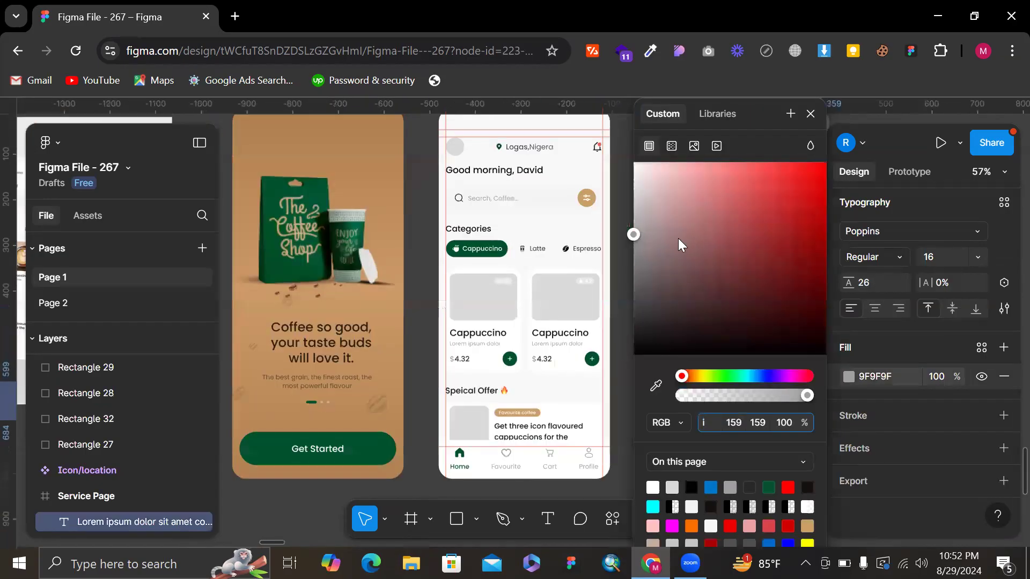
left_click(631, 271)
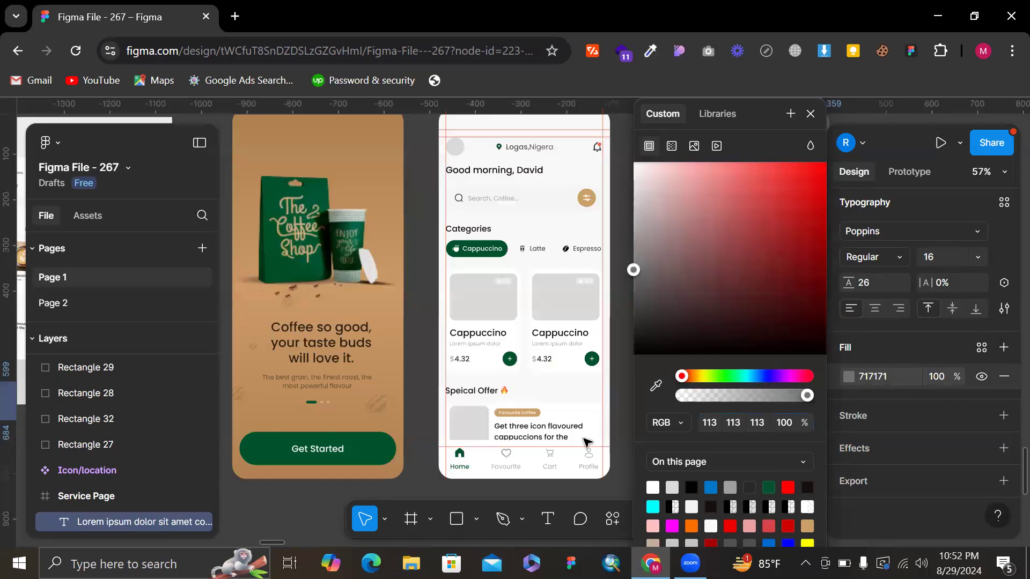
left_click(627, 457)
scroll(622, 413, "right", 3)
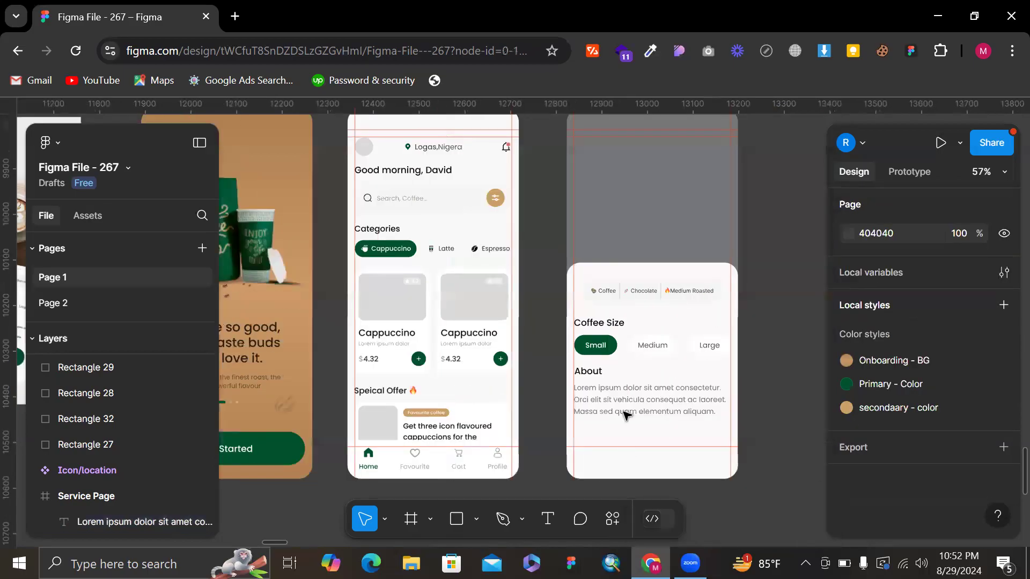
- Recolor the About paragraph with the dark grey sampled from the palette swatch beside the black one
left_click(625, 418)
scroll(513, 341, "up", 2)
scroll(514, 341, "left", 3)
scroll(513, 340, "up", 5)
scroll(513, 341, "left", 5)
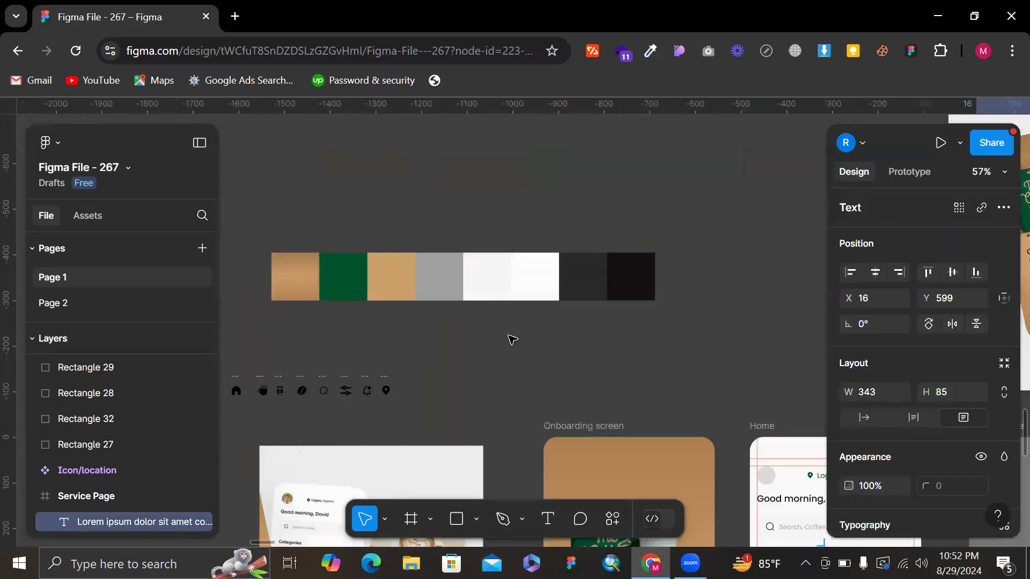
key("i")
left_click(583, 266)
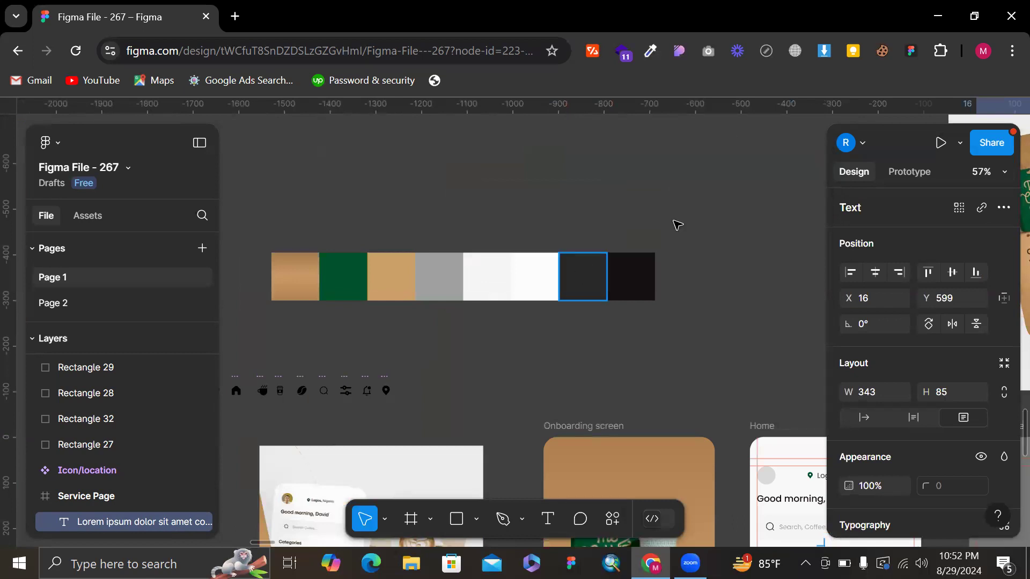
scroll(655, 231, "right", 8)
scroll(655, 230, "down", 10)
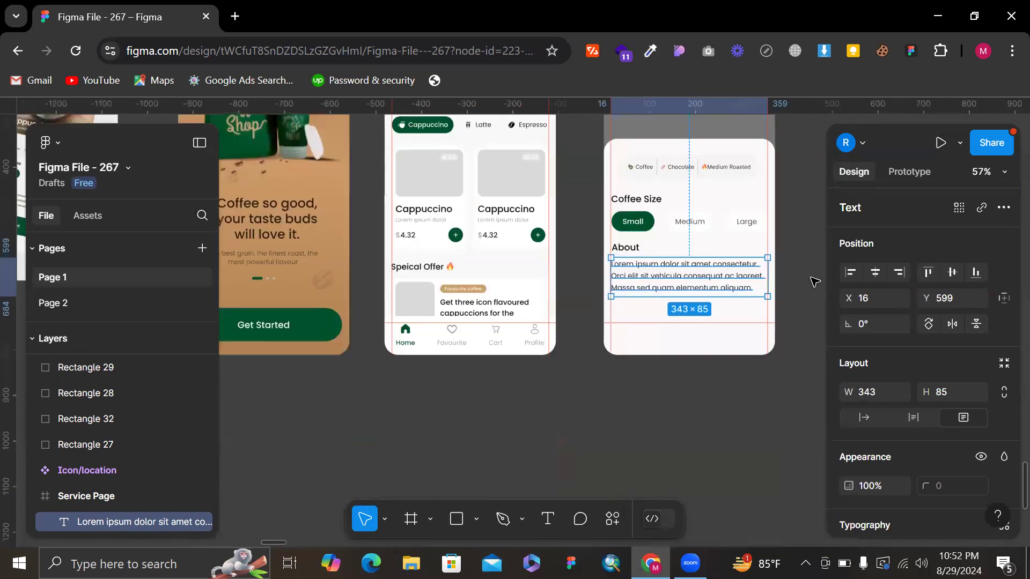
- Examine the Add to cart button at the foot of the product screen in the reference mockup
left_click(813, 282)
scroll(814, 281, "right", 3)
scroll(762, 281, "up", 2)
scroll(759, 280, "up", 5)
scroll(758, 281, "down", 2)
scroll(731, 299, "down", 5)
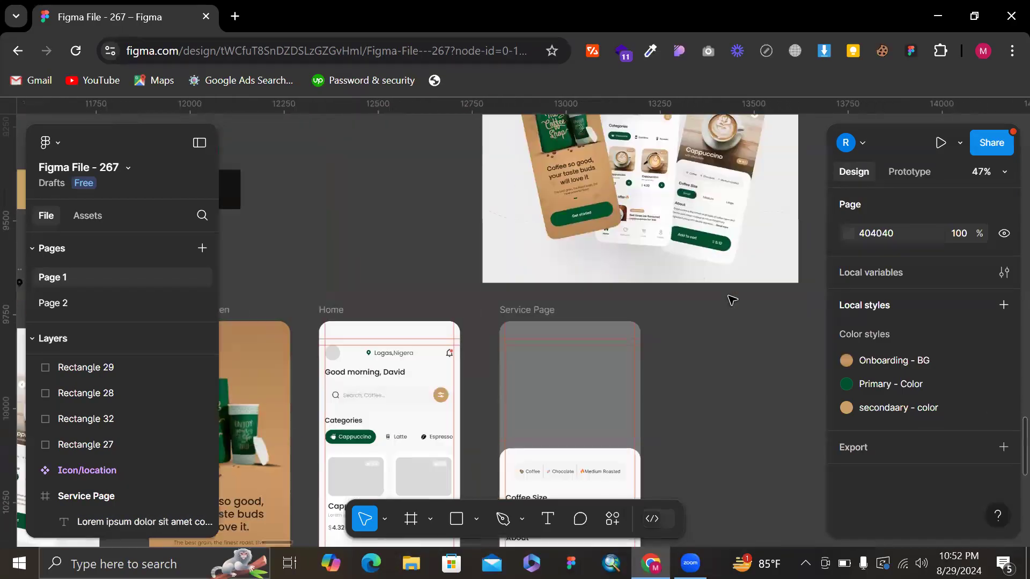
scroll(727, 321, "right", 2)
scroll(698, 295, "up", 3)
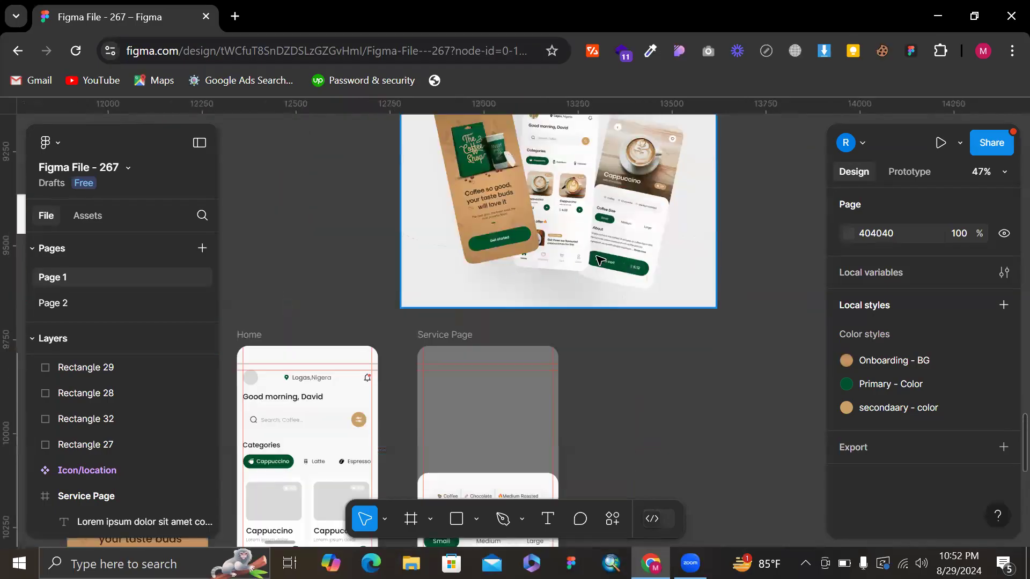
scroll(675, 270, "up", 3)
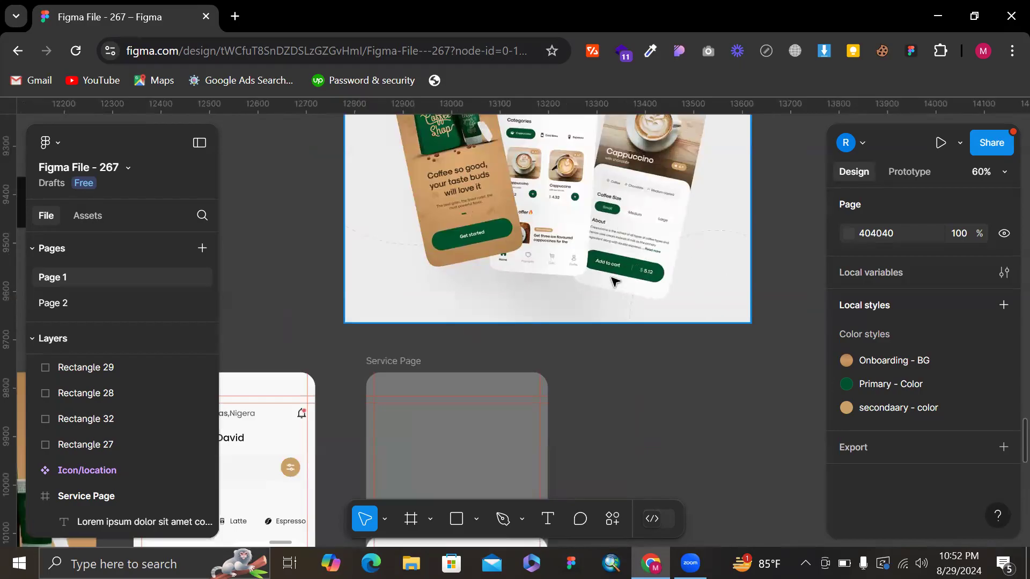
scroll(720, 308, "down", 7)
scroll(720, 308, "left", 1)
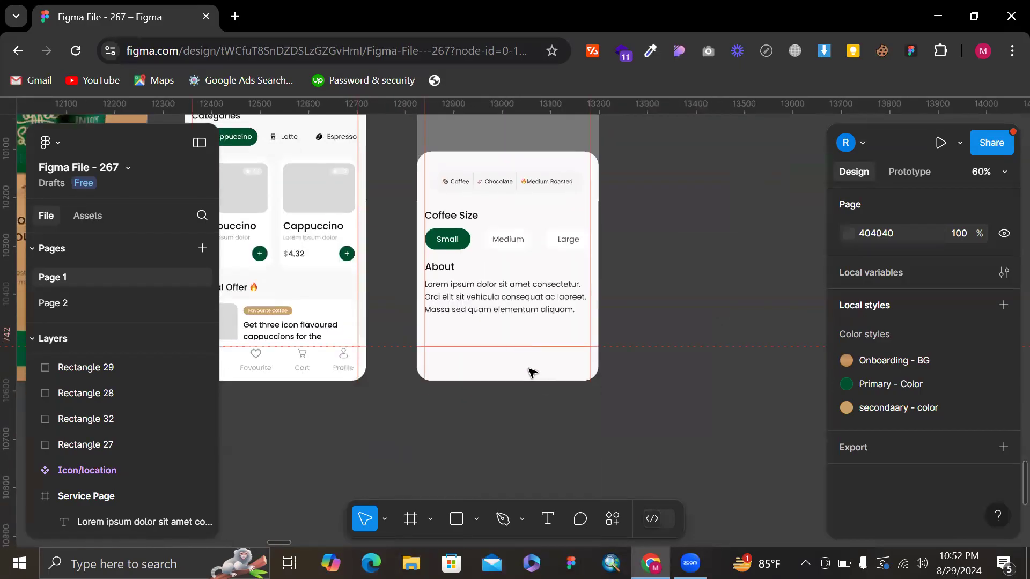
- Draw a 343 × 66 rectangle between the margin guides below the About paragraph and set its corner radius to 200
key("r")
left_click_drag(426, 331, 589, 364)
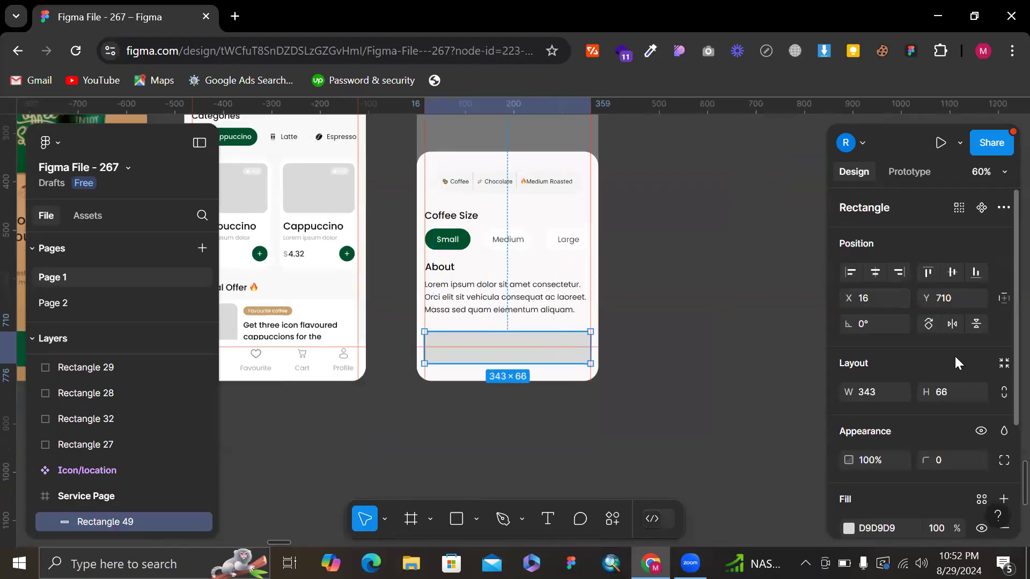
left_click(956, 461)
type("200")
key("Return")
- Fill the rounded rectangle with the dark green sampled from the plus button on the Home screen's Cappuccino card
key("i")
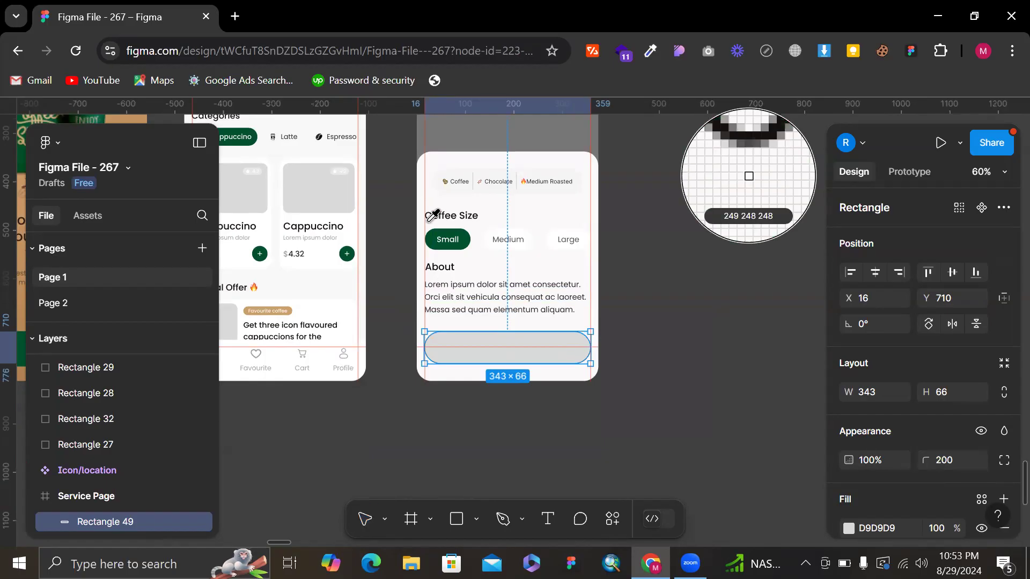
scroll(333, 248, "up", 5)
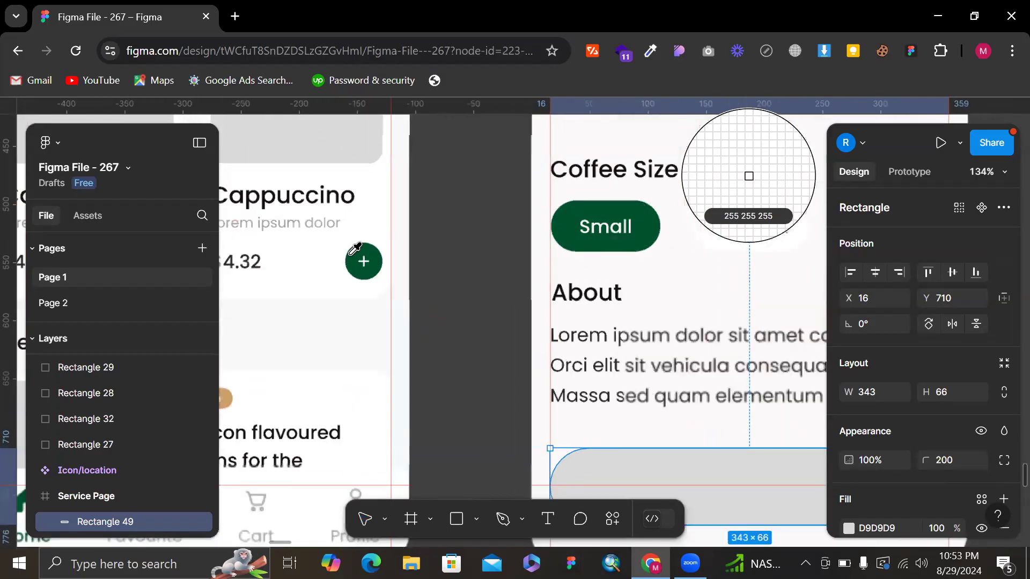
left_click(361, 260)
left_click(488, 306)
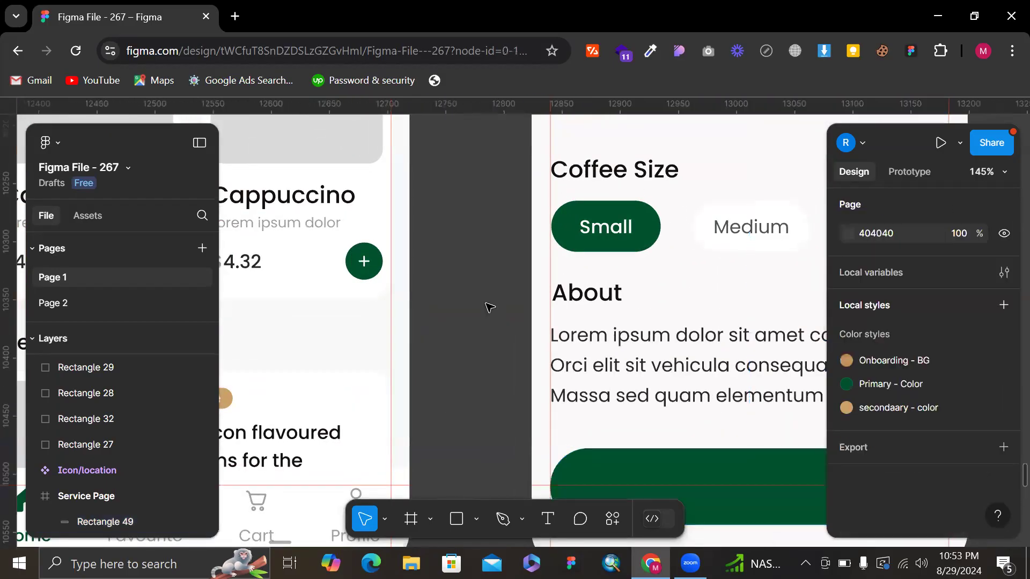
- Copy the Coffee Size heading and paste it onto the green button as its label, following the reference mockup
scroll(489, 307, "down", 5)
scroll(697, 177, "up", 6)
scroll(508, 225, "down", 3)
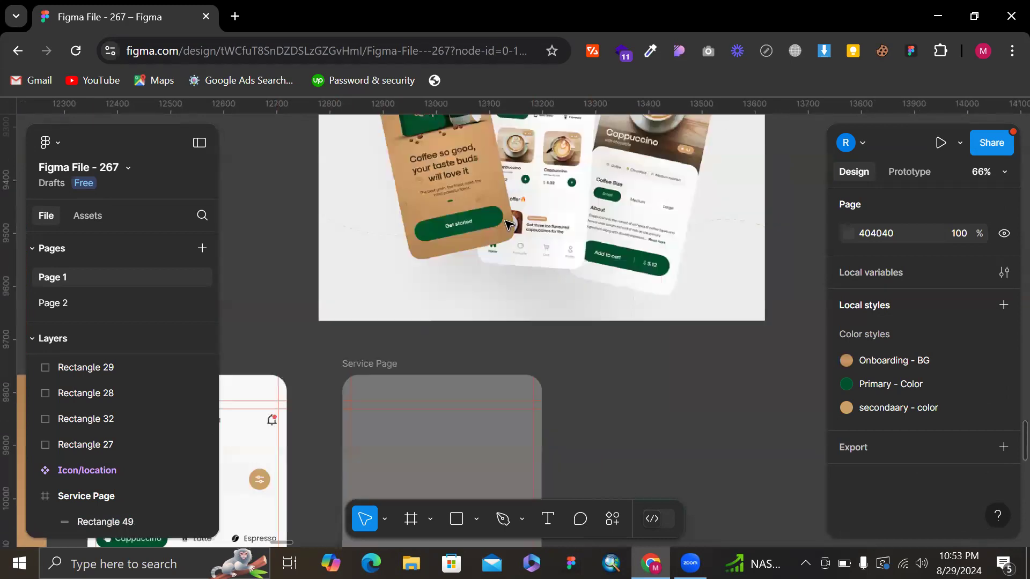
scroll(651, 270, "up", 3)
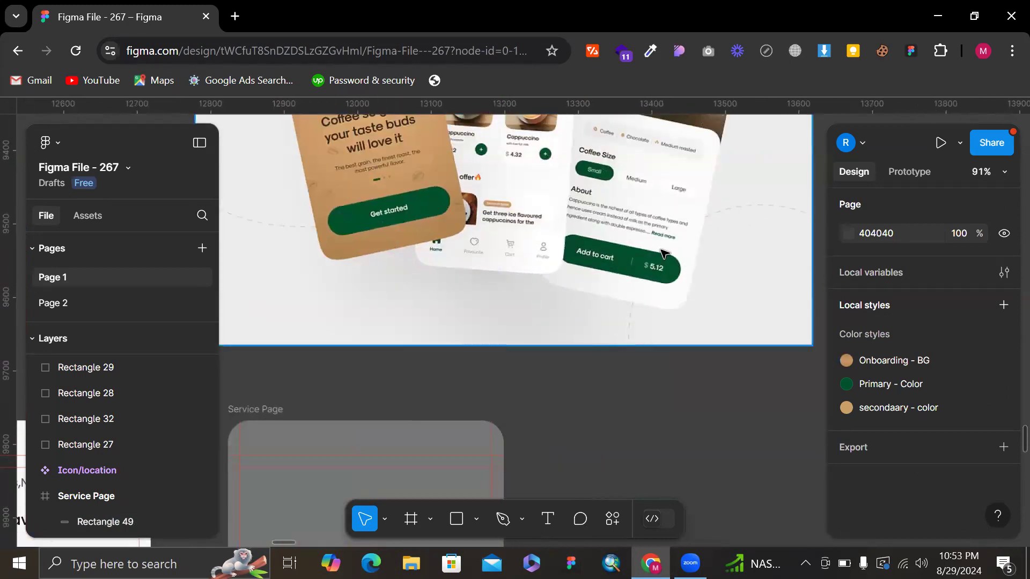
scroll(665, 252, "up", 2)
scroll(662, 253, "down", 6)
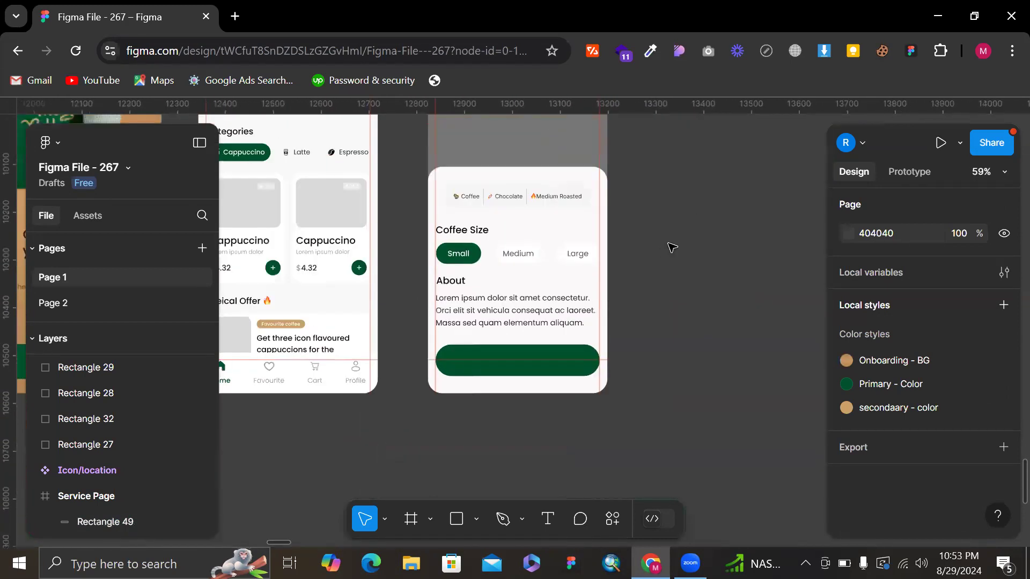
scroll(672, 247, "down", 2)
left_click(504, 179)
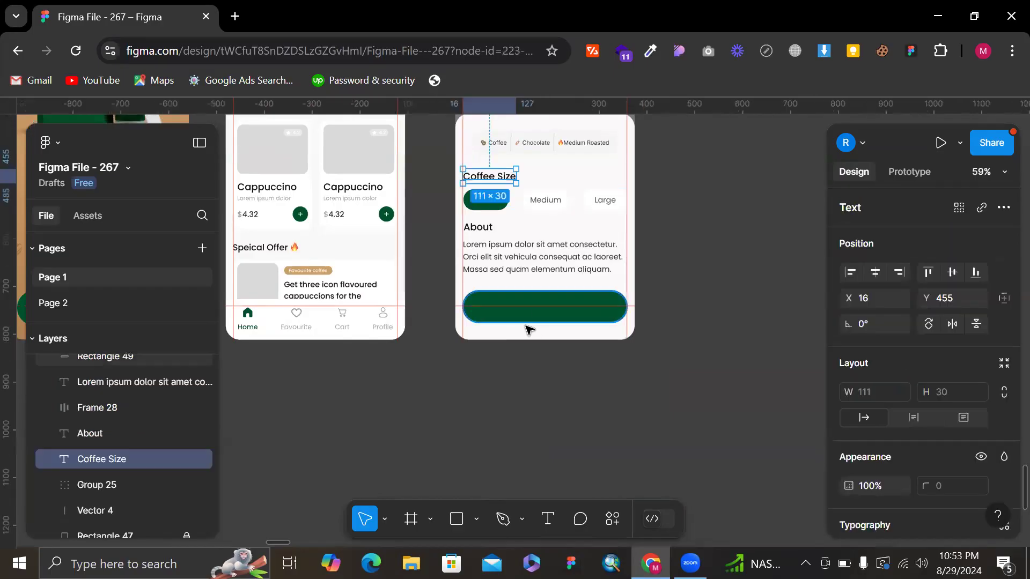
left_click(519, 308)
scroll(510, 290, "up", 2)
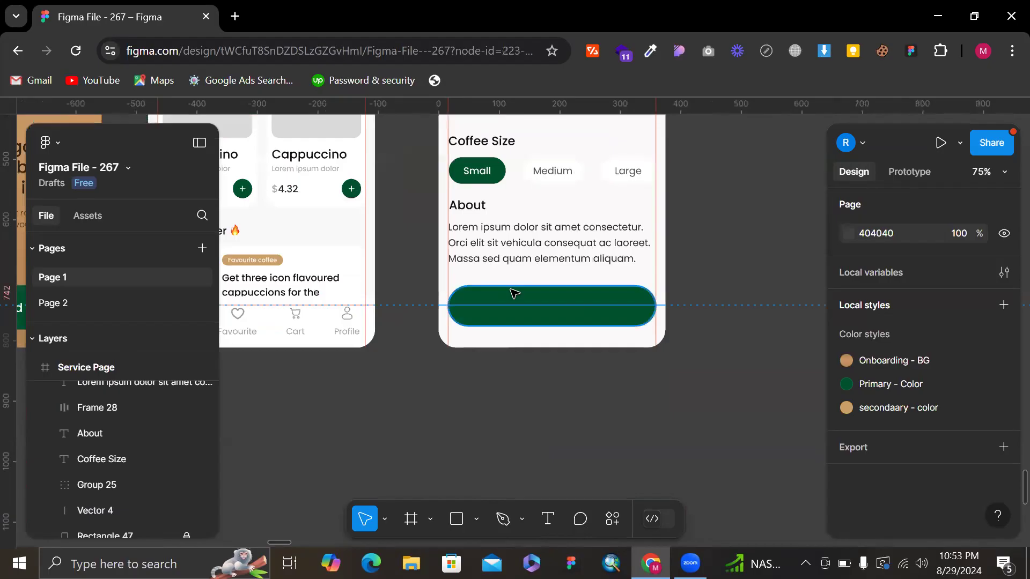
left_click(512, 292)
scroll(512, 292, "up", 4)
key("ctrl+v")
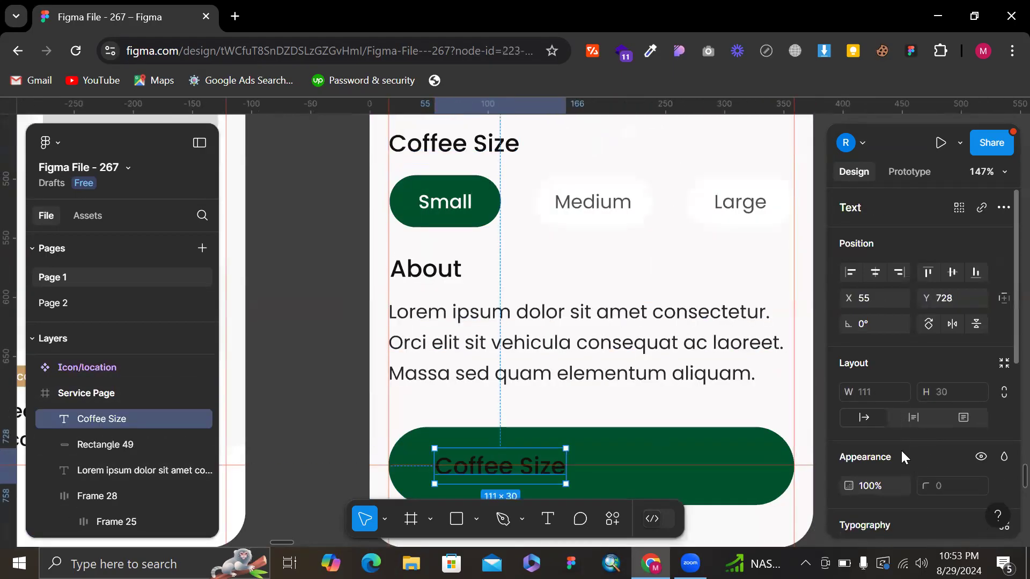
- Change the copied text on the green button to "Add to cart"
double_click(556, 457)
type("A")
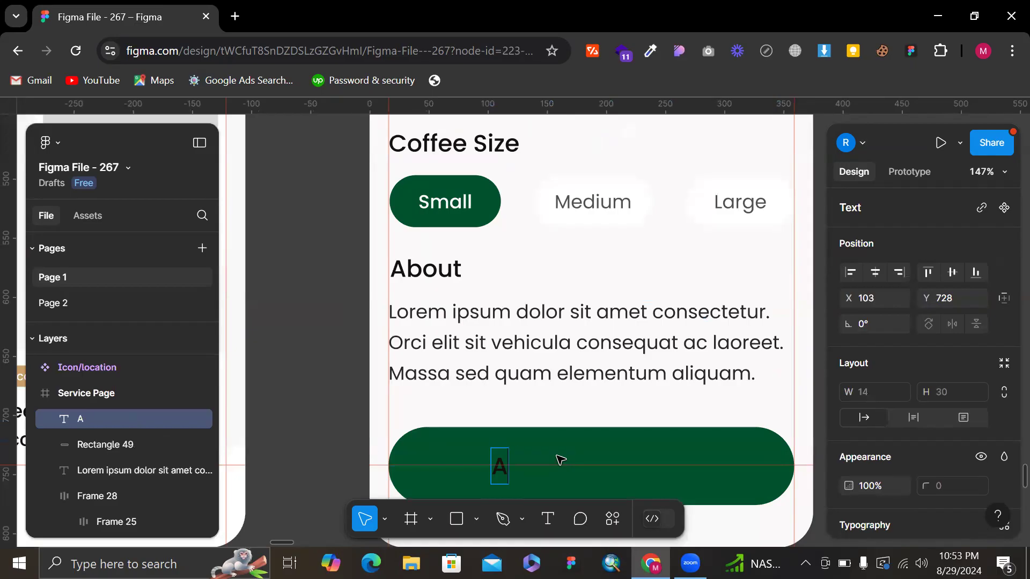
type("dd to cart")
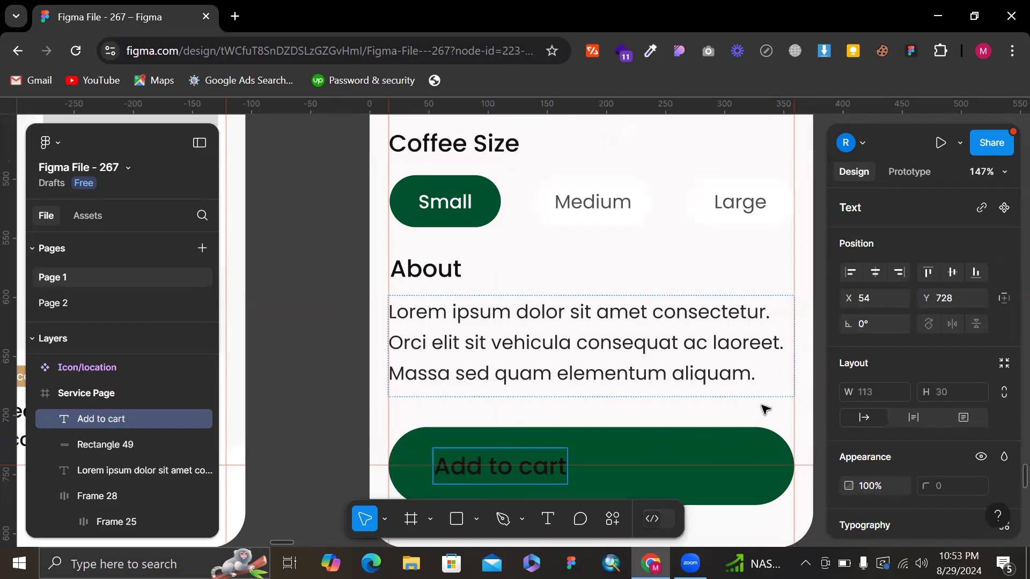
key("Escape")
- Set the fill of the Add to cart label to white FFFFFF
scroll(1002, 396, "down", 3)
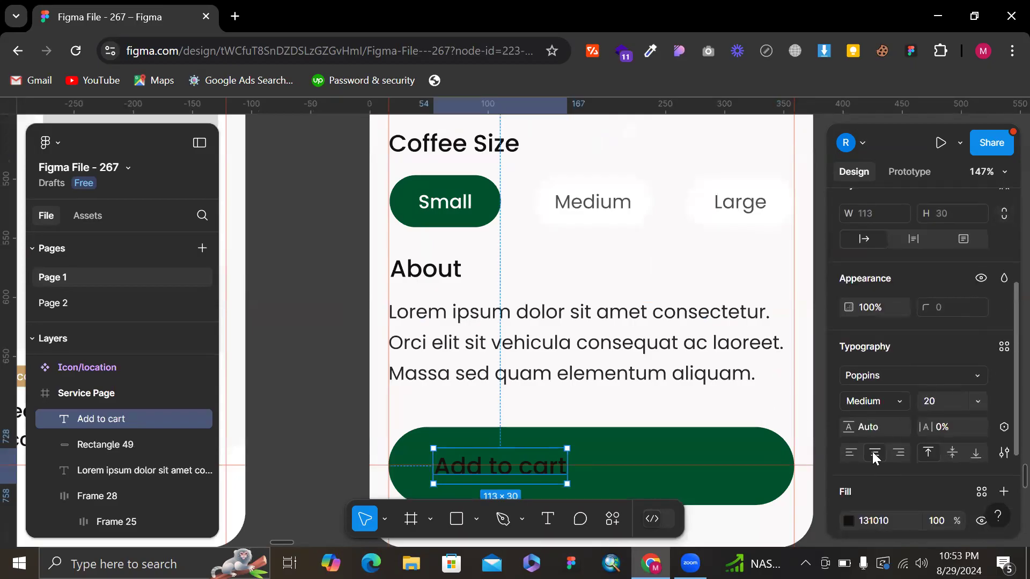
left_click(849, 521)
left_click_drag(645, 197, 609, 156)
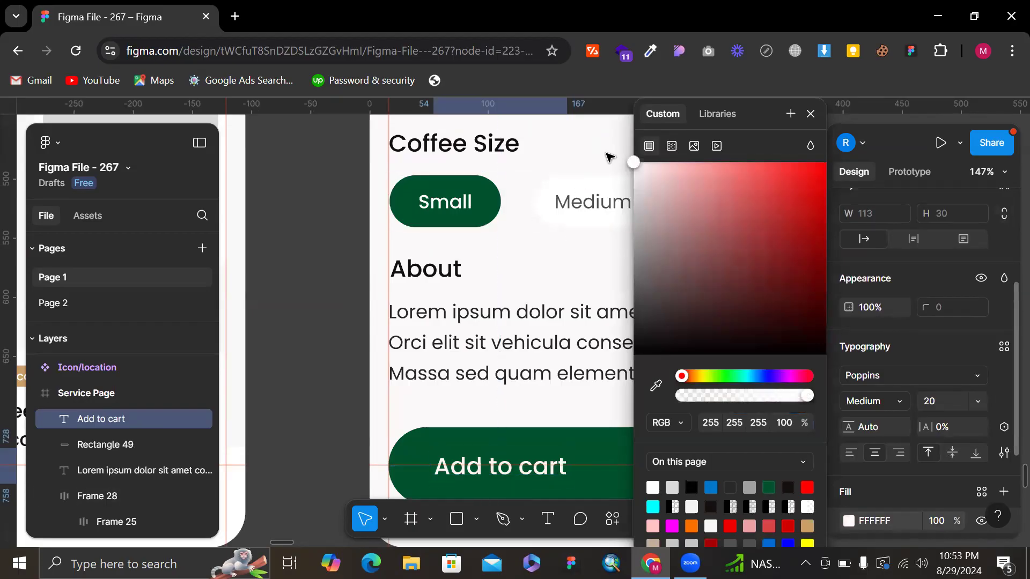
- Compare the Add to cart button with its counterpart in the reference mockup
scroll(496, 337, "down", 1)
scroll(496, 337, "down", 2)
scroll(563, 141, "down", 4)
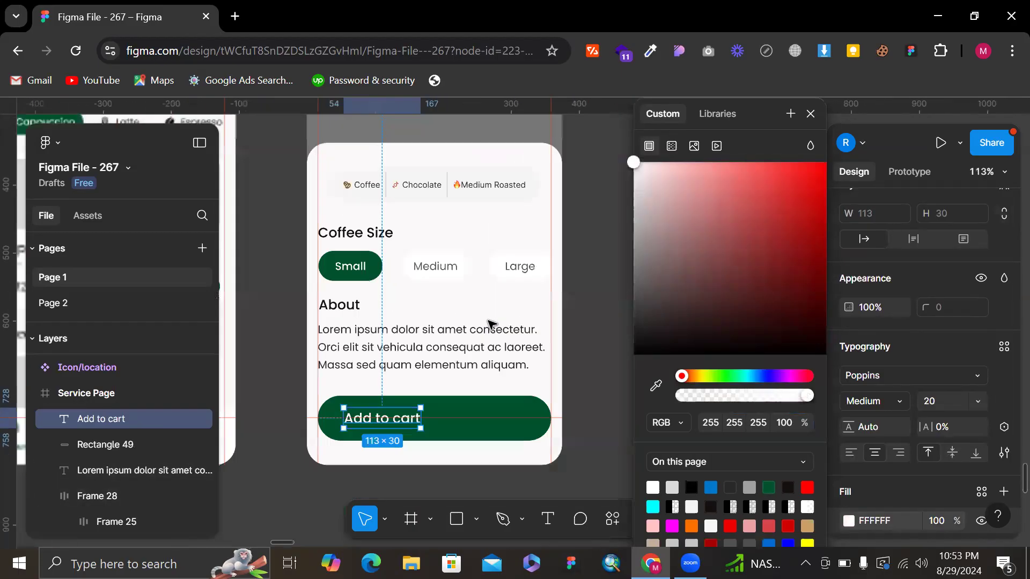
scroll(563, 141, "up", 2)
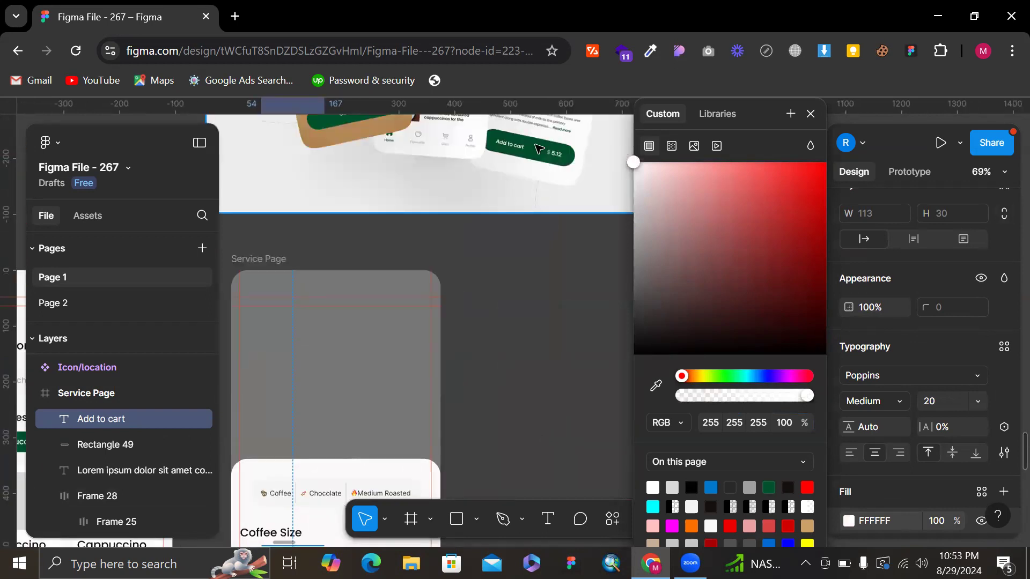
scroll(517, 287, "down", 7)
scroll(378, 245, "up", 4)
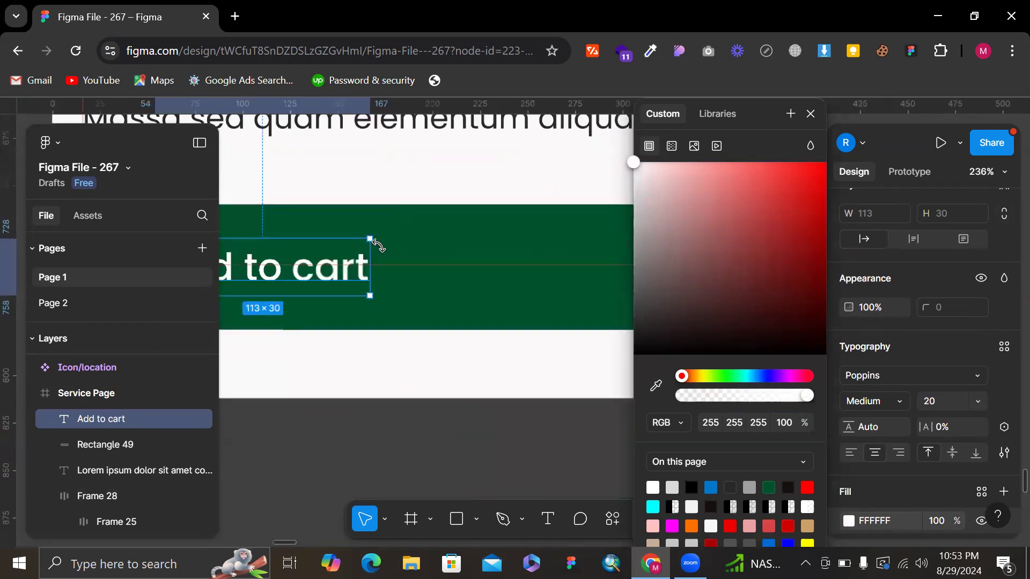
scroll(378, 244, "left", 3)
scroll(453, 258, "down", 3)
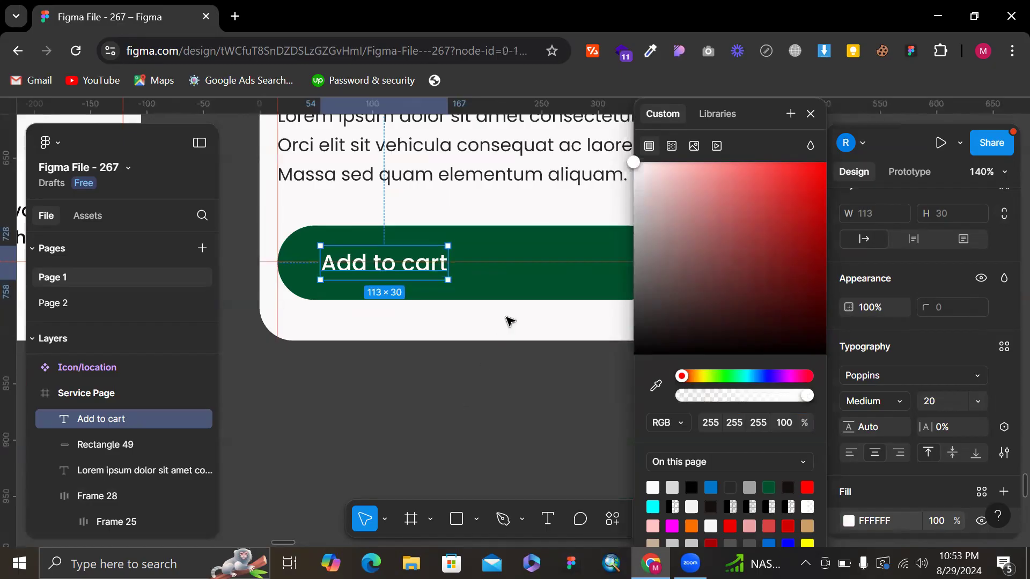
left_click(510, 321)
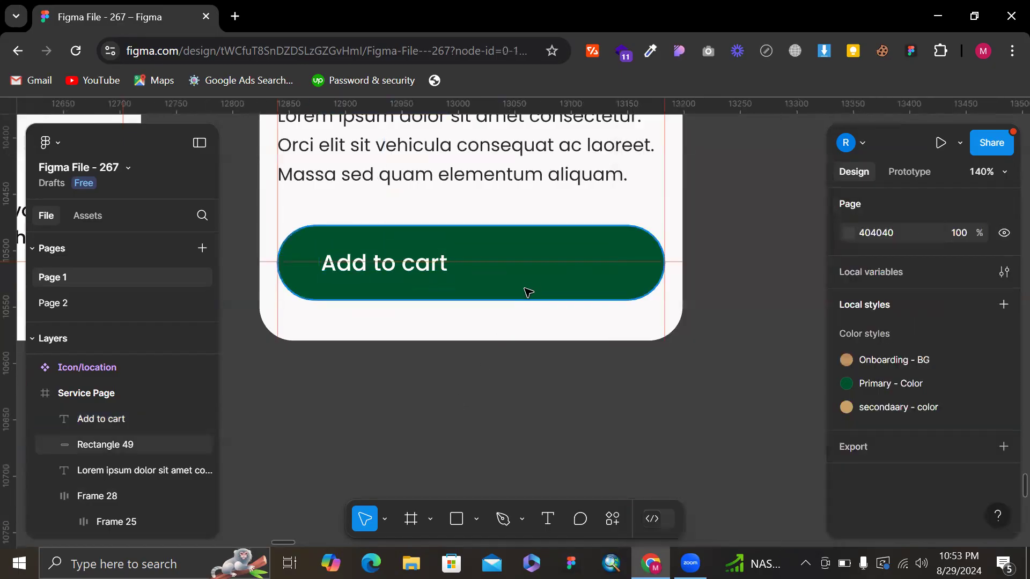
- Draw a vertical divider line about 38.5 px tall with the Pen tool on the green button, beyond the "Add to cart" label
left_click(392, 277)
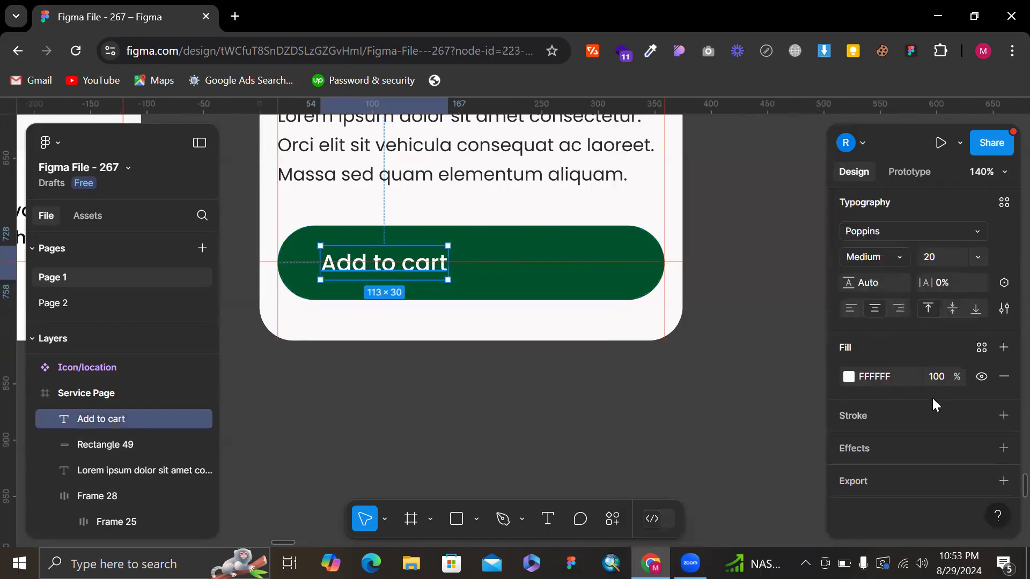
left_click(545, 290)
key("p")
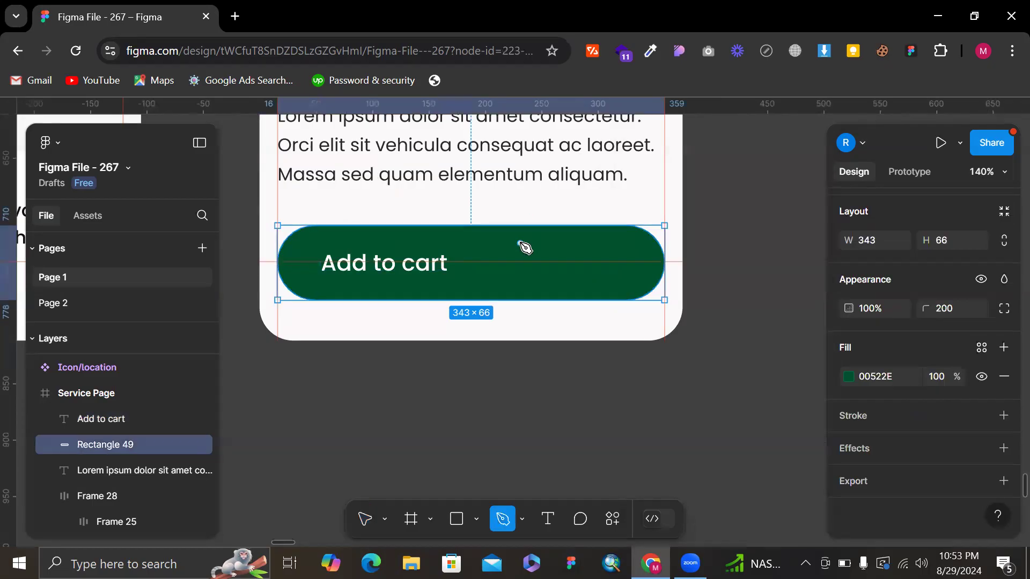
left_click(520, 243)
left_click(519, 281)
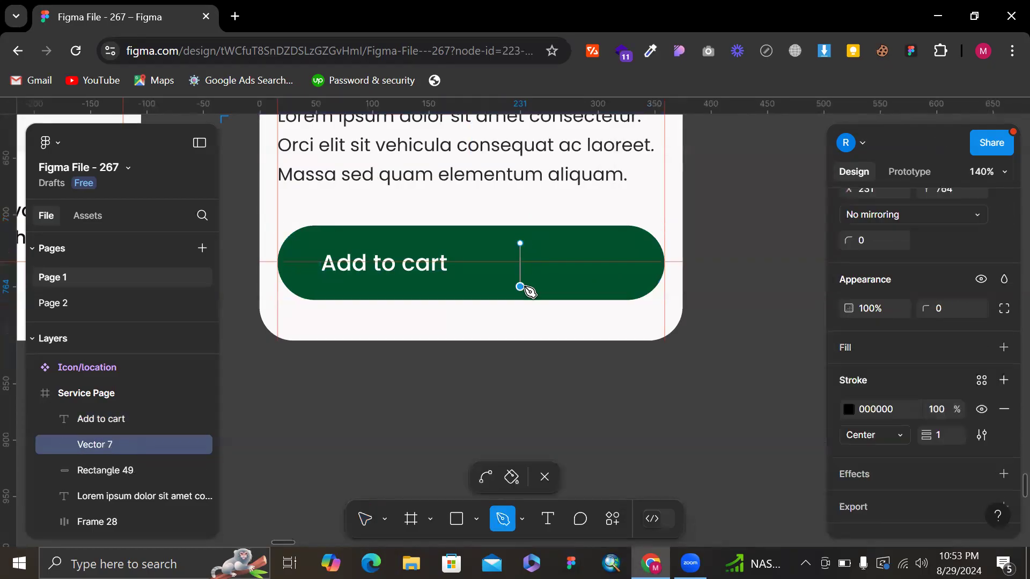
key("Escape")
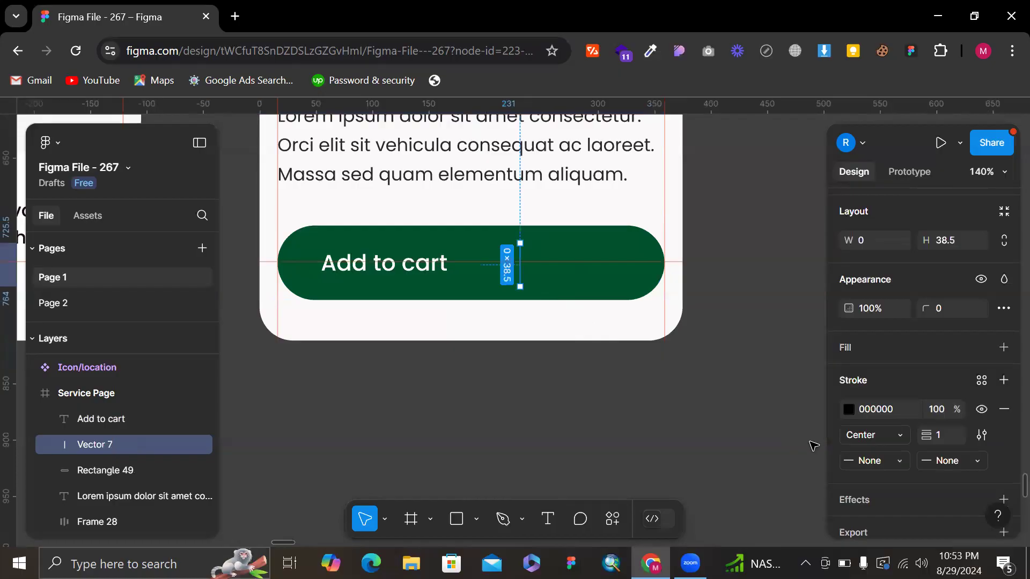
left_click(727, 437)
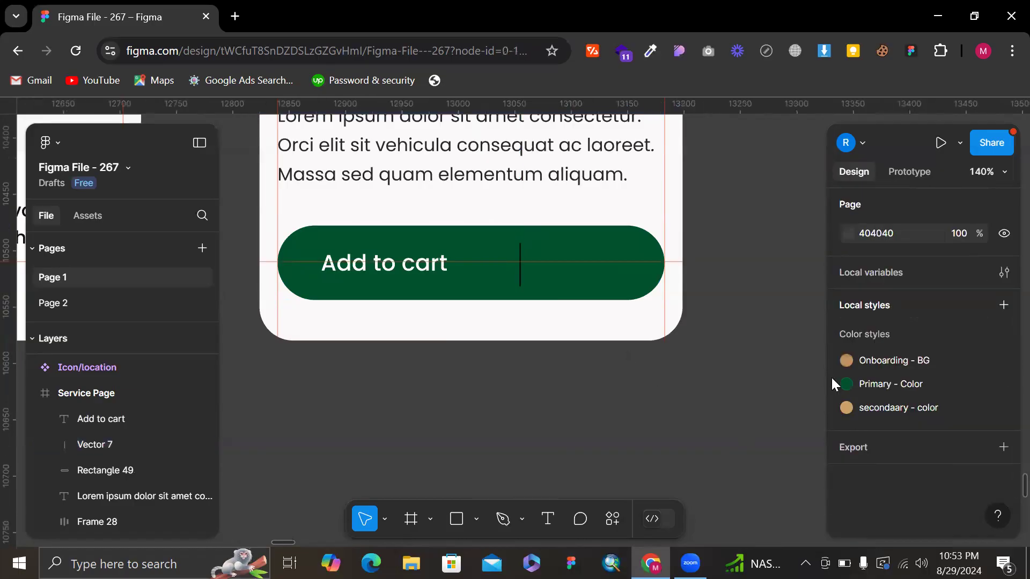
- Set the divider line's stroke colour to light grey B8B8B8
left_click(520, 271)
scroll(937, 357, "down", 3)
left_click(847, 359)
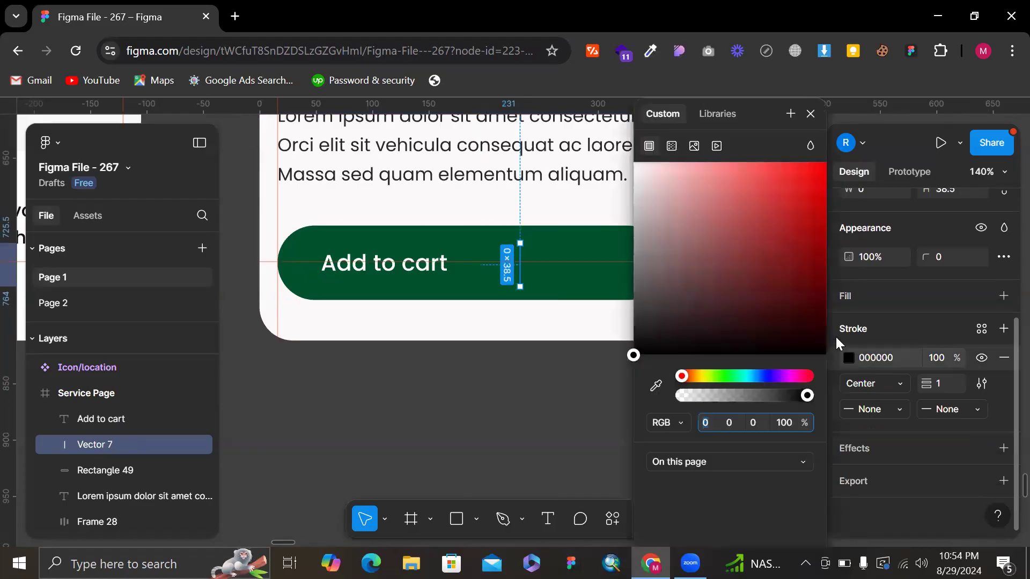
mouse_move(662, 193)
left_mouse_down()
mouse_move(670, 186)
mouse_move(542, 219)
left_mouse_up()
left_click(525, 365)
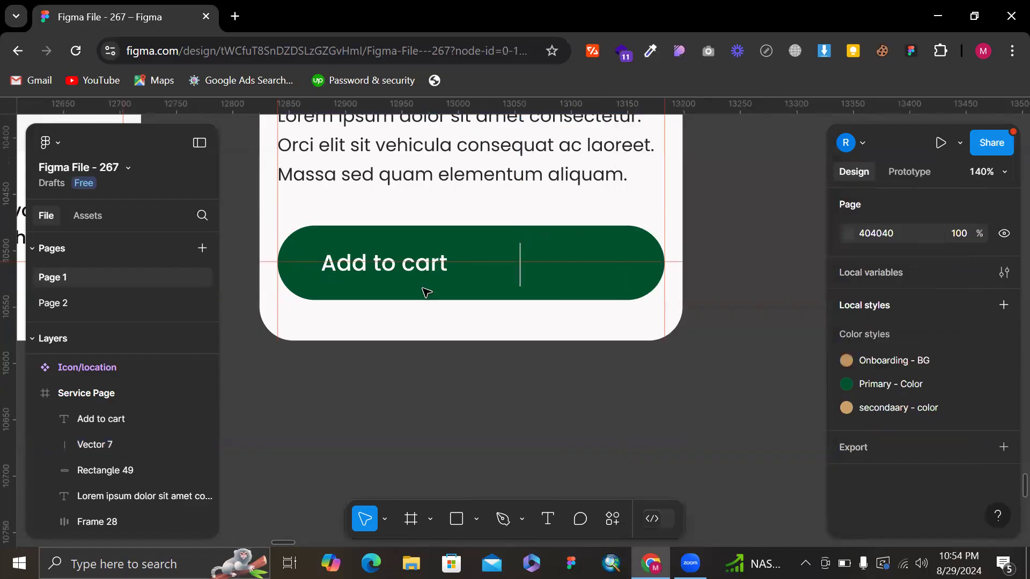
- Duplicate the "Add to cart" label to the other side of the divider and change the copy's text to "$5.12"
left_click(424, 291)
left_click(420, 277)
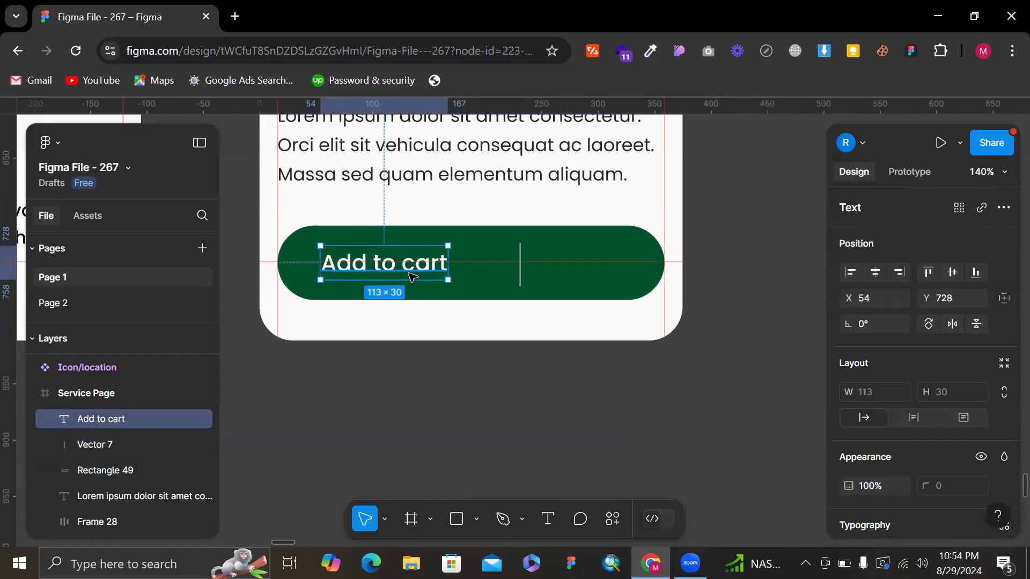
left_click_drag(393, 264, 592, 269)
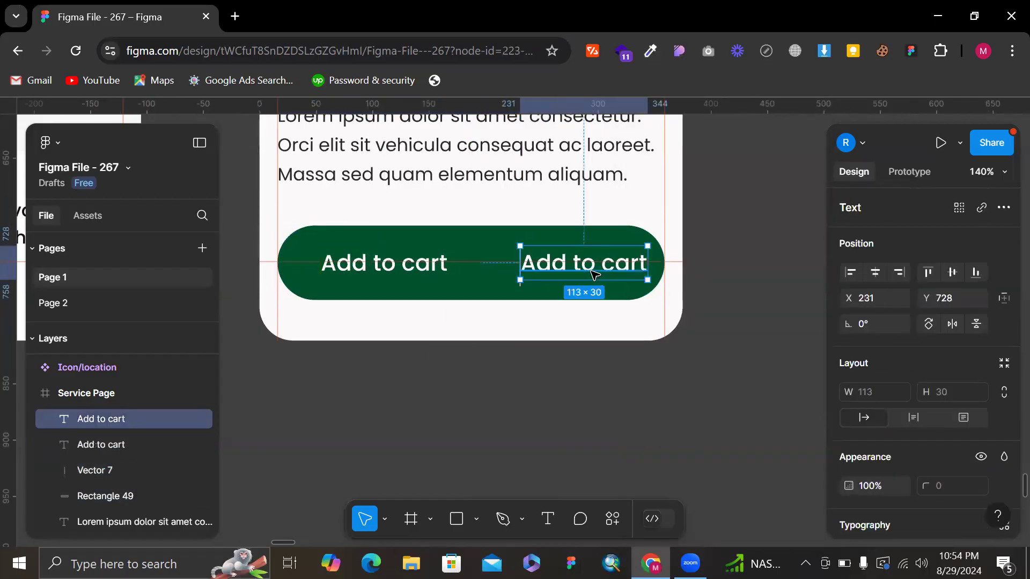
double_click(592, 271)
type("5")
key("BackSpace")
type("$5.12")
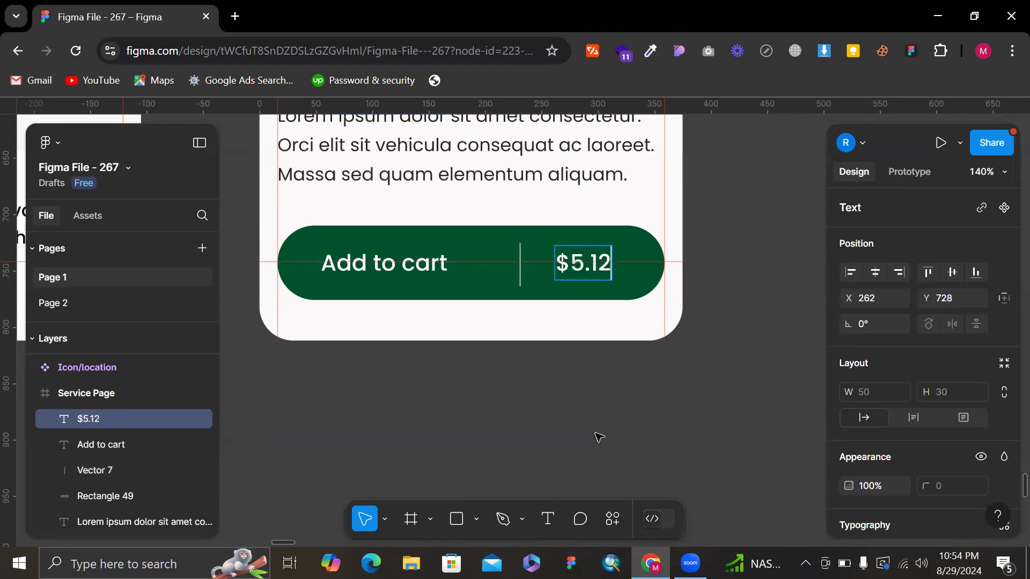
key("Escape")
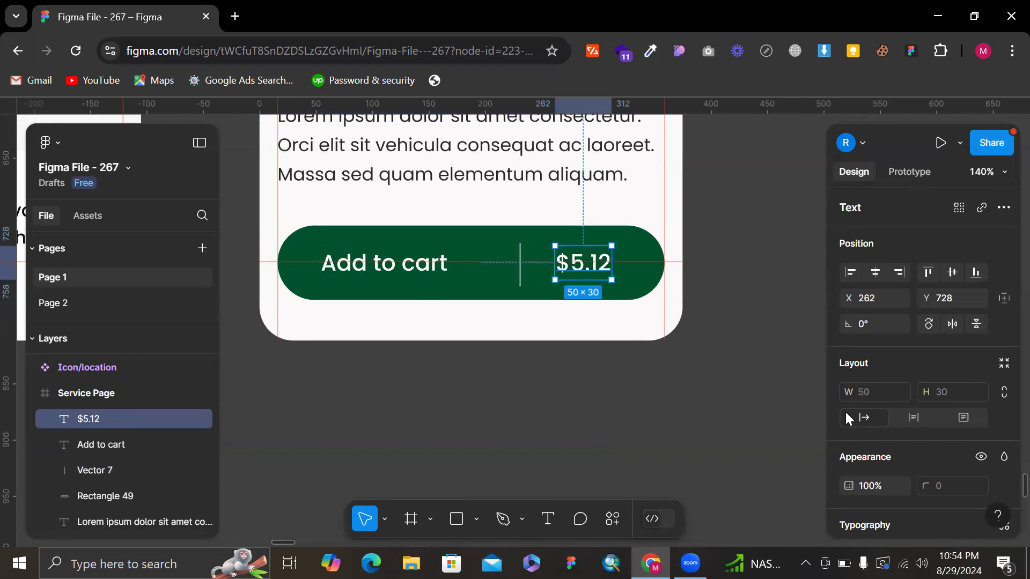
key("Escape")
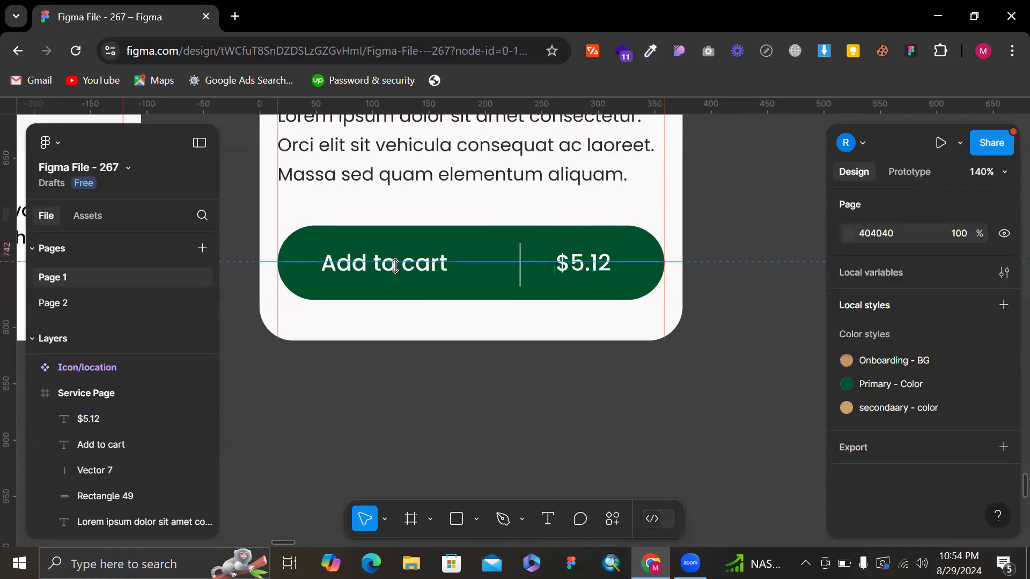
- Set the "Add to cart" label's font weight to Regular
left_click(394, 267)
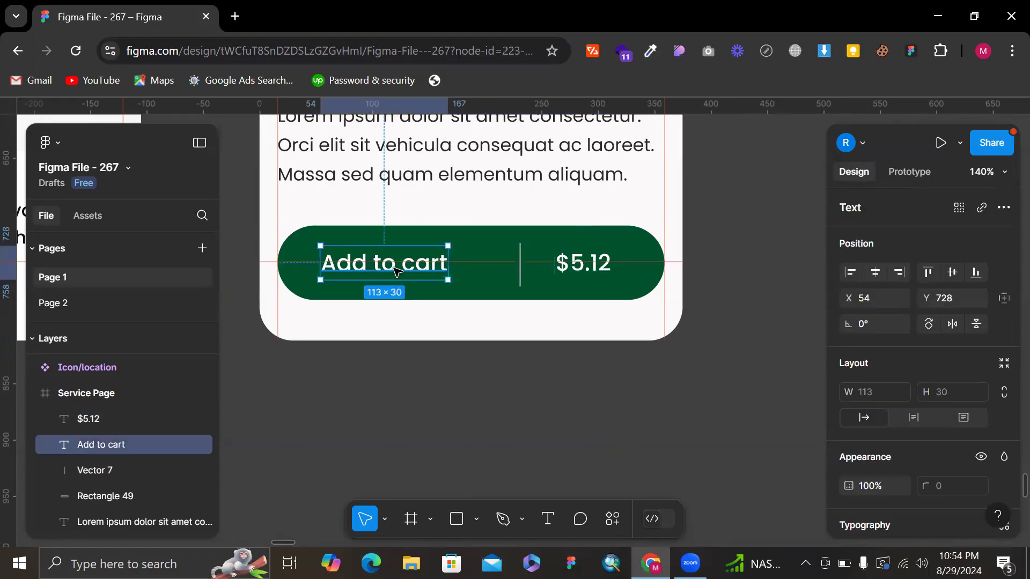
scroll(864, 353, "down", 3)
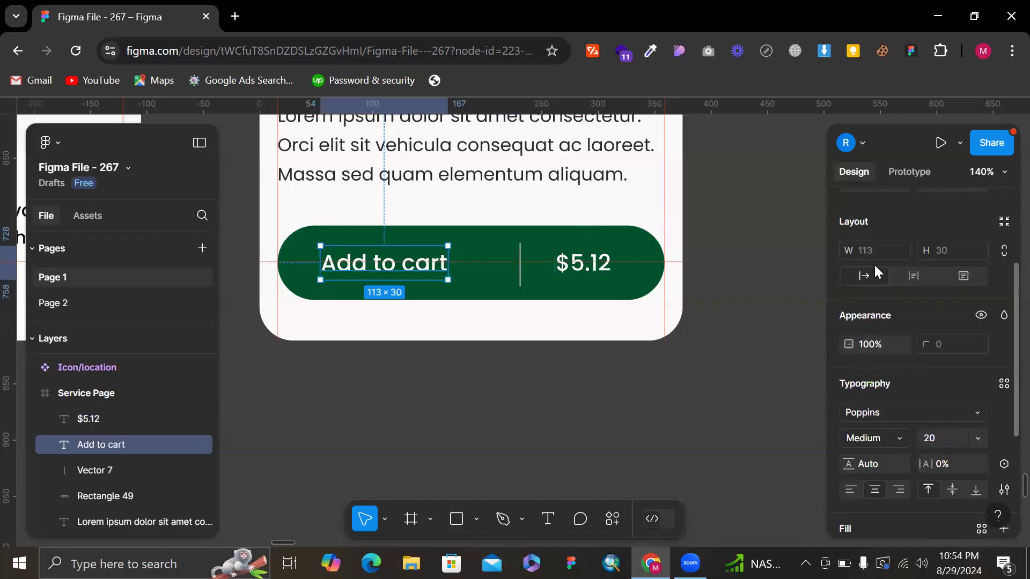
left_click(881, 444)
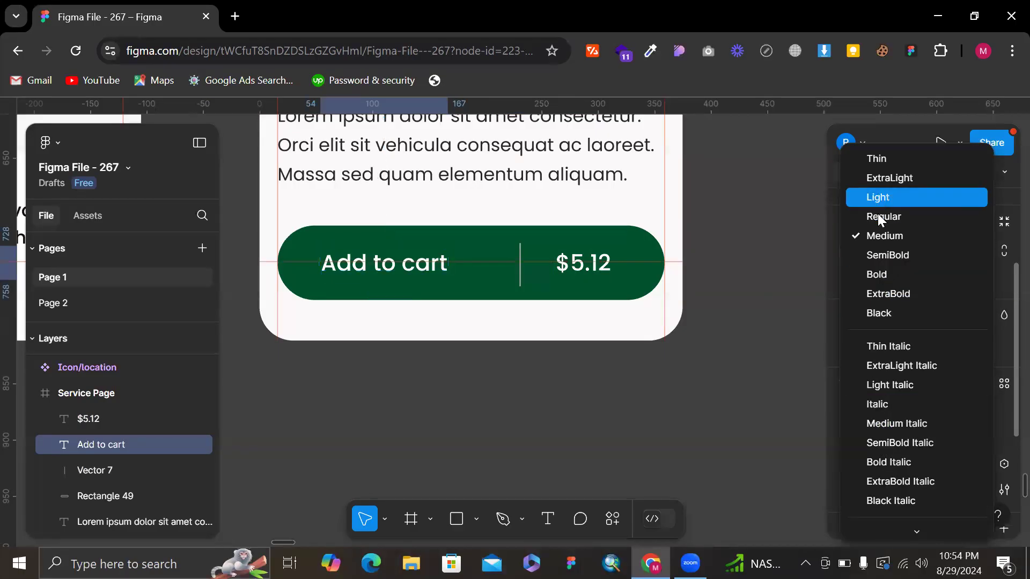
left_click(878, 216)
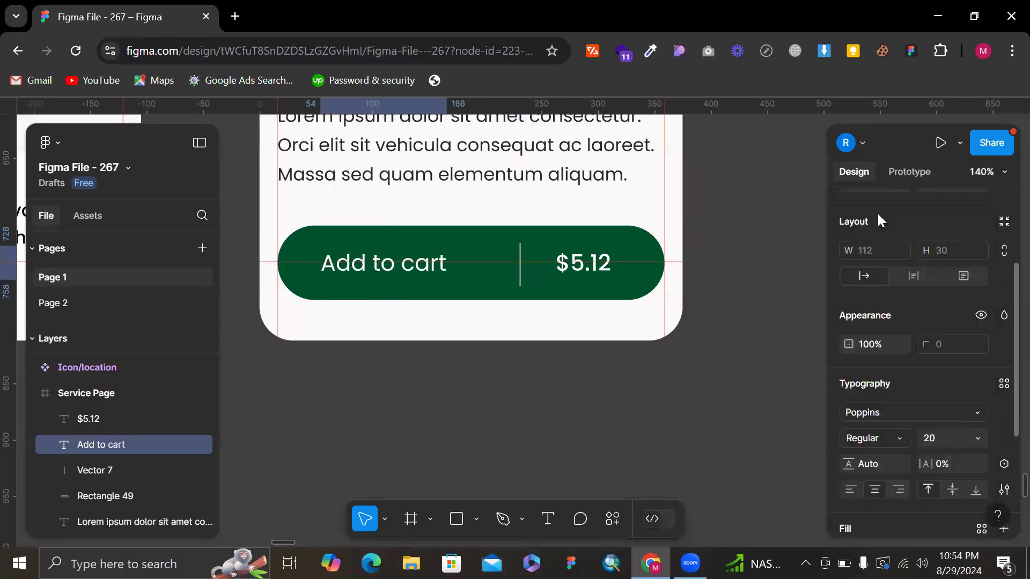
- Space the "Add to cart" label, divider and price evenly, with a horizontal spacing of 55
left_click(523, 271, "shift")
left_click(610, 271, "shift")
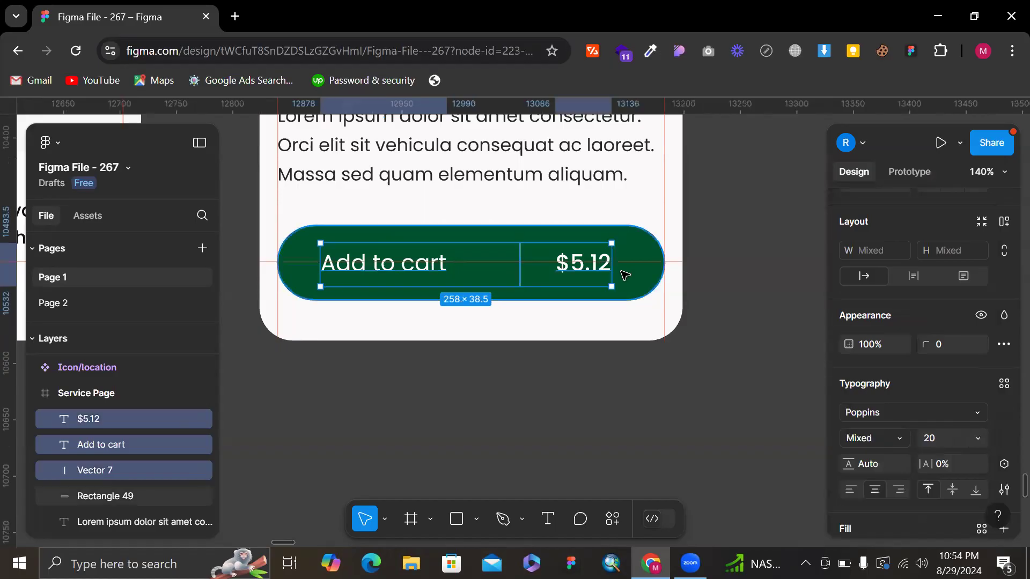
left_click(599, 275)
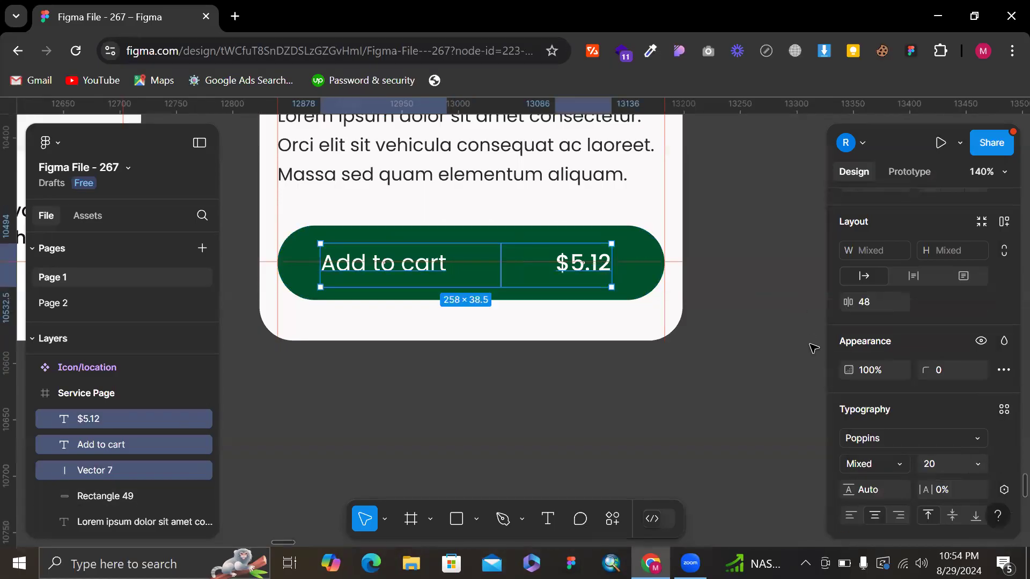
scroll(903, 304, "up", 3)
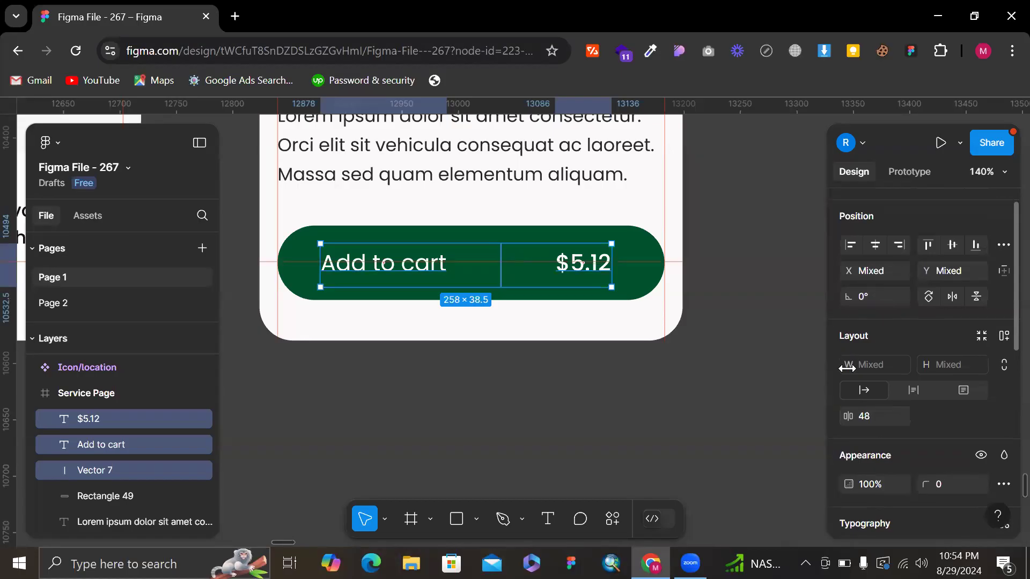
left_click_drag(853, 416, 866, 417)
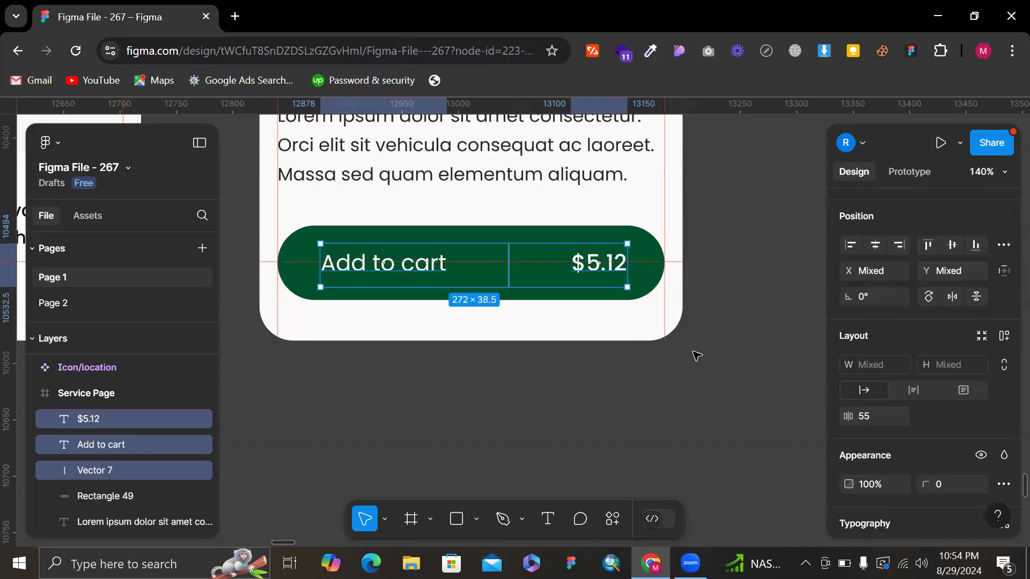
- Group the label, divider and price, centre them horizontally and vertically on the green rectangle, and group them with it
key("ctrl+g")
left_click(515, 231, "shift")
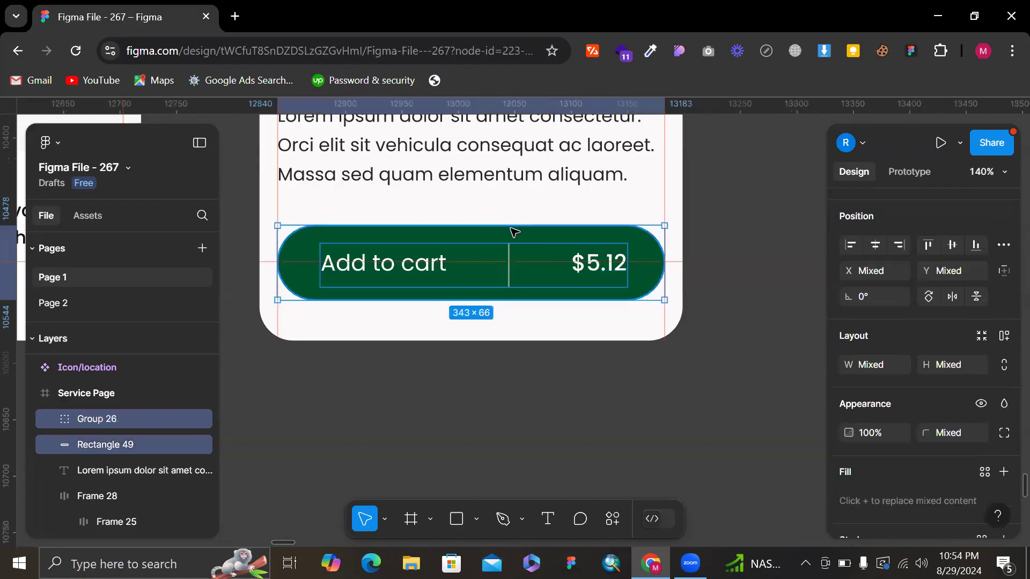
left_click(874, 246)
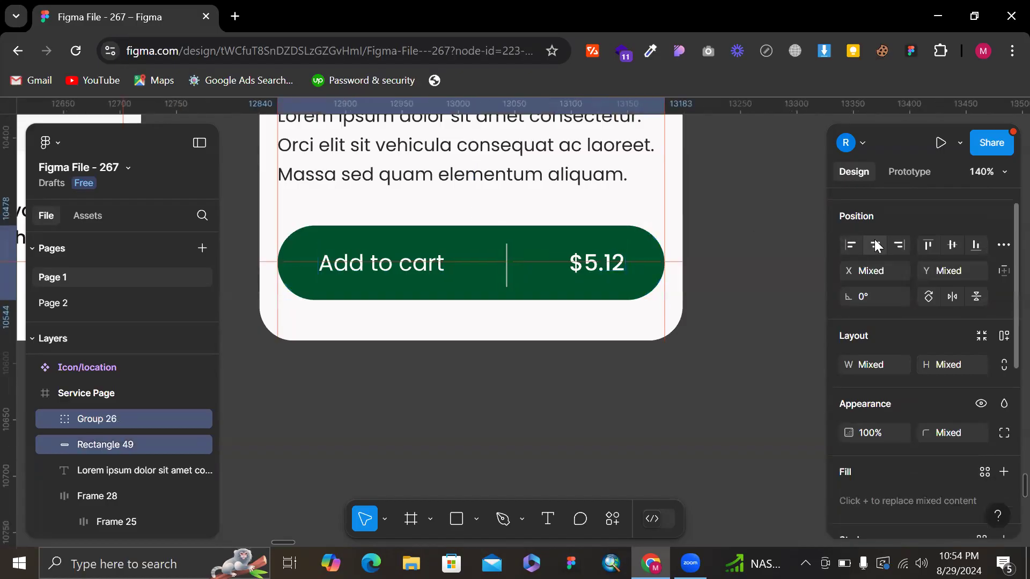
left_click(958, 242)
key("ctrl+g")
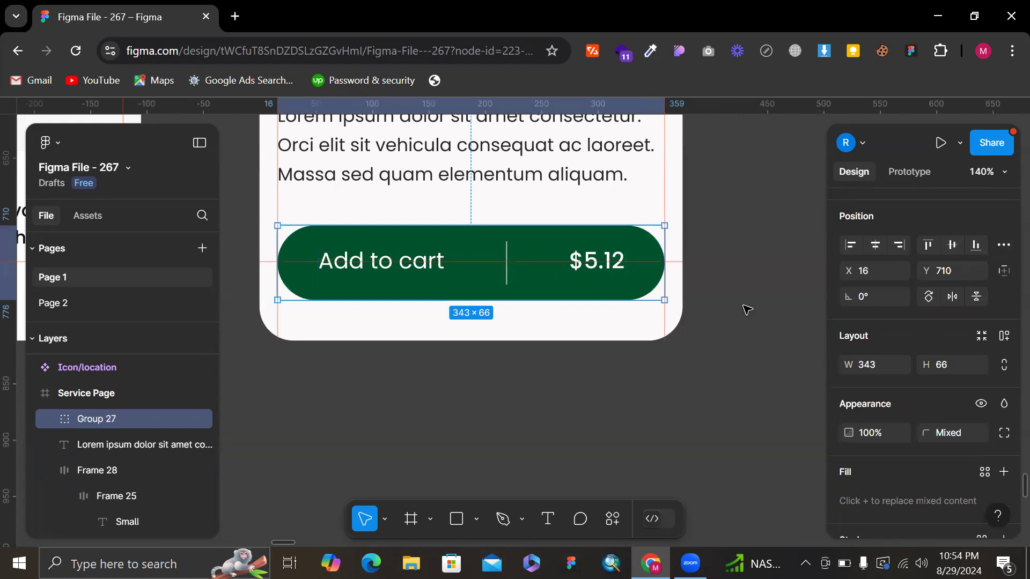
left_click(747, 310)
- Review the Service Page layout and check how the label, divider and price sit inside the green button
scroll(743, 305, "down", 3)
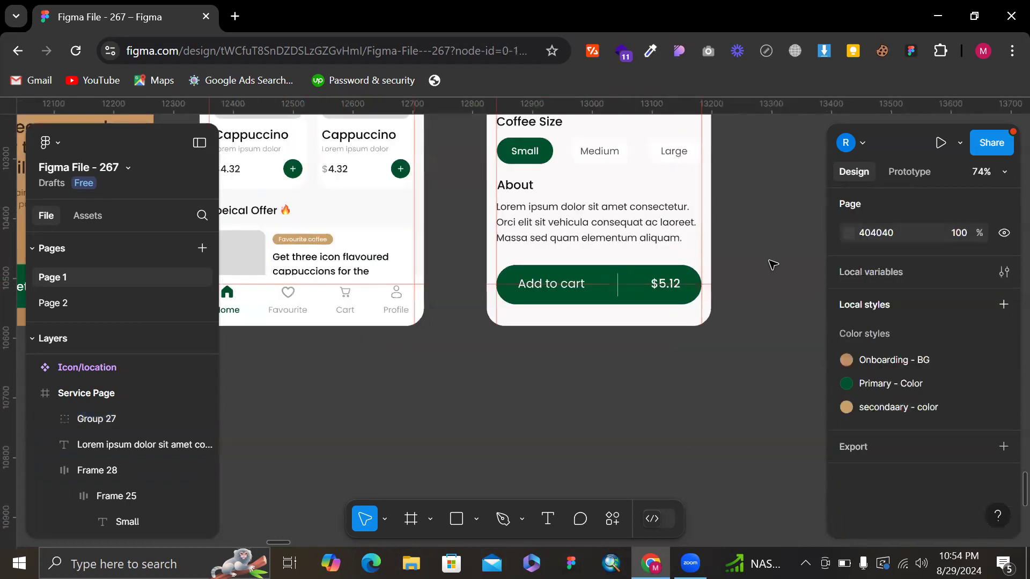
scroll(772, 264, "up", 2)
scroll(776, 219, "up", 3)
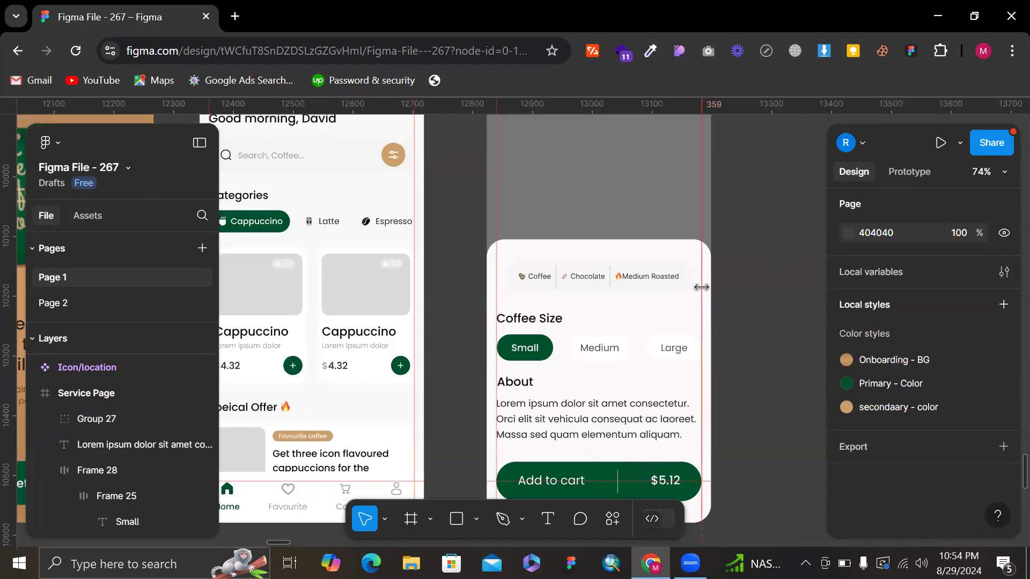
scroll(701, 283, "down", 5)
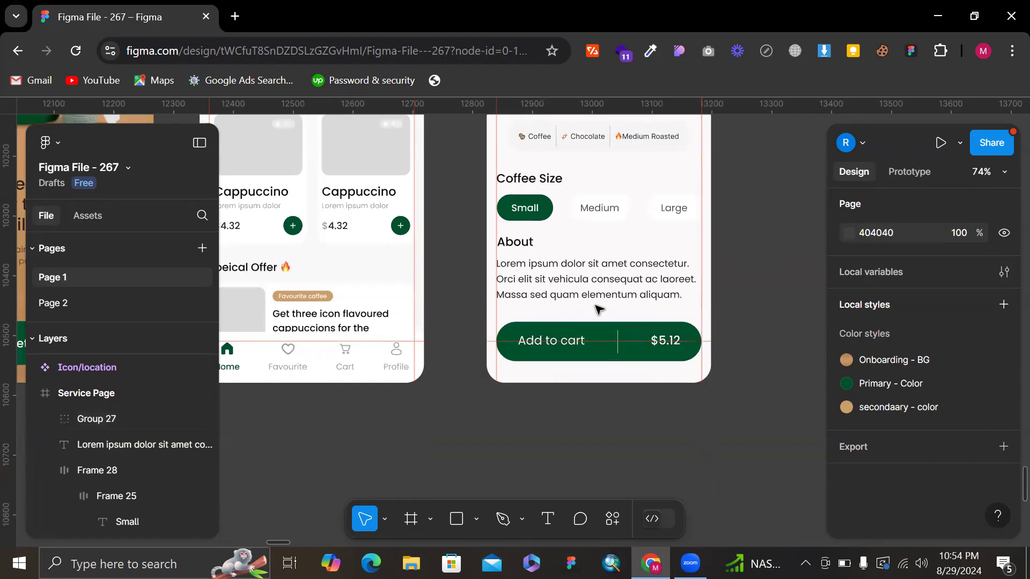
left_click(578, 351)
left_click(578, 351)
scroll(578, 351, "up", 5)
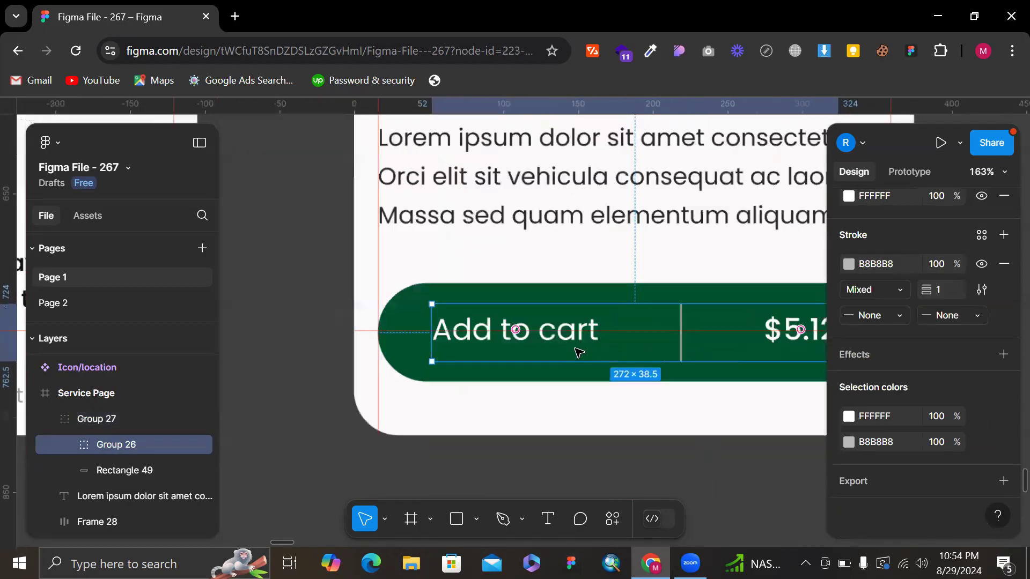
left_click(485, 374, "shift")
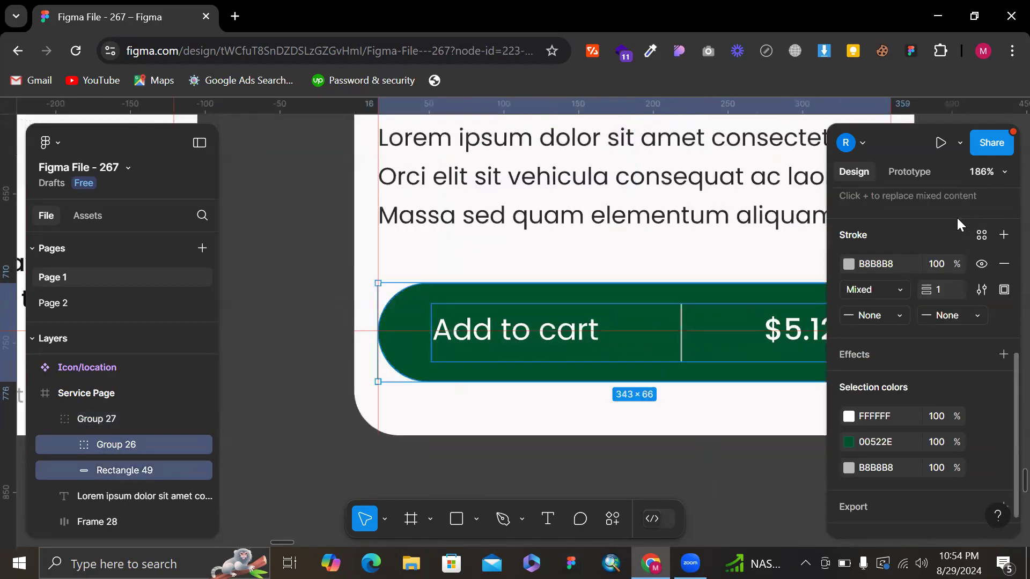
scroll(956, 219, "up", 5)
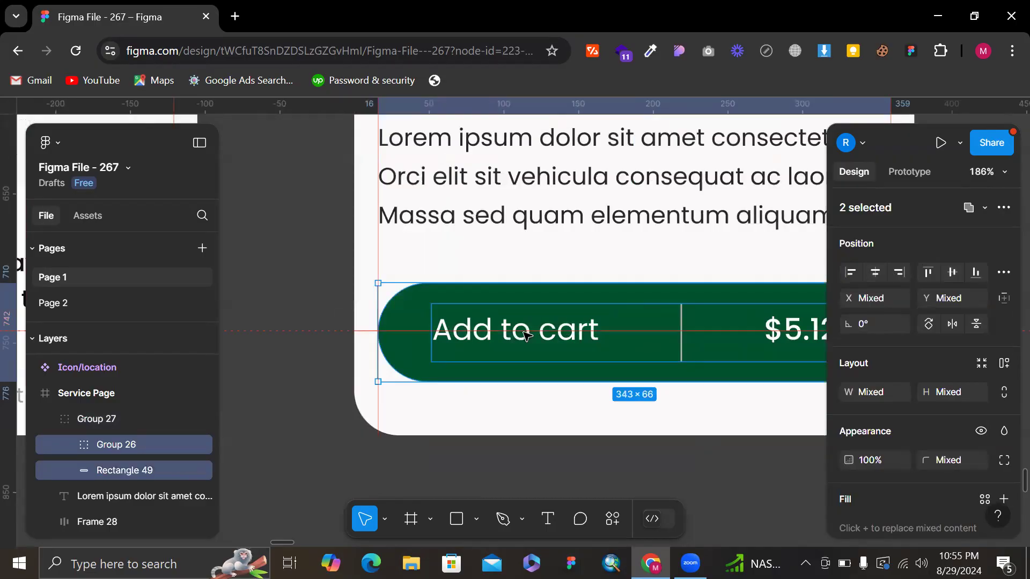
scroll(524, 335, "down", 3)
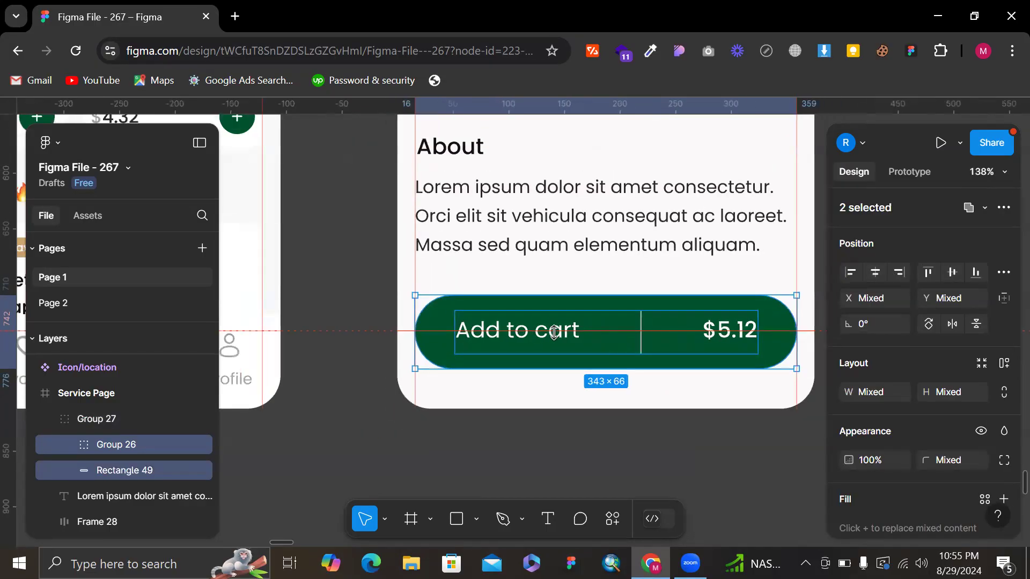
scroll(554, 332, "down", 2)
left_click(778, 305)
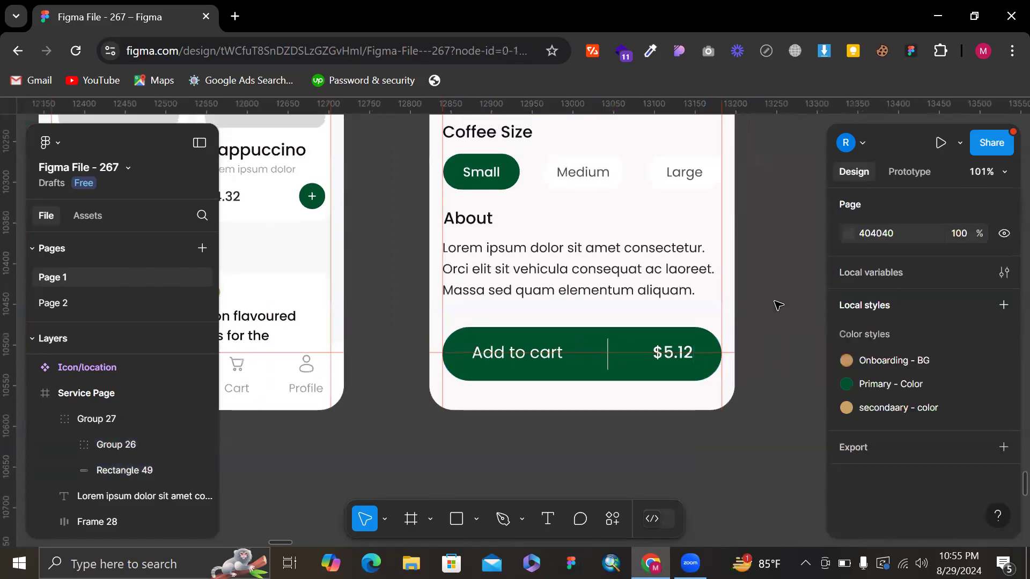
- Compare the Service Page's empty header area with the Cappuccino detail screen in the reference design
scroll(778, 305, "up", 8)
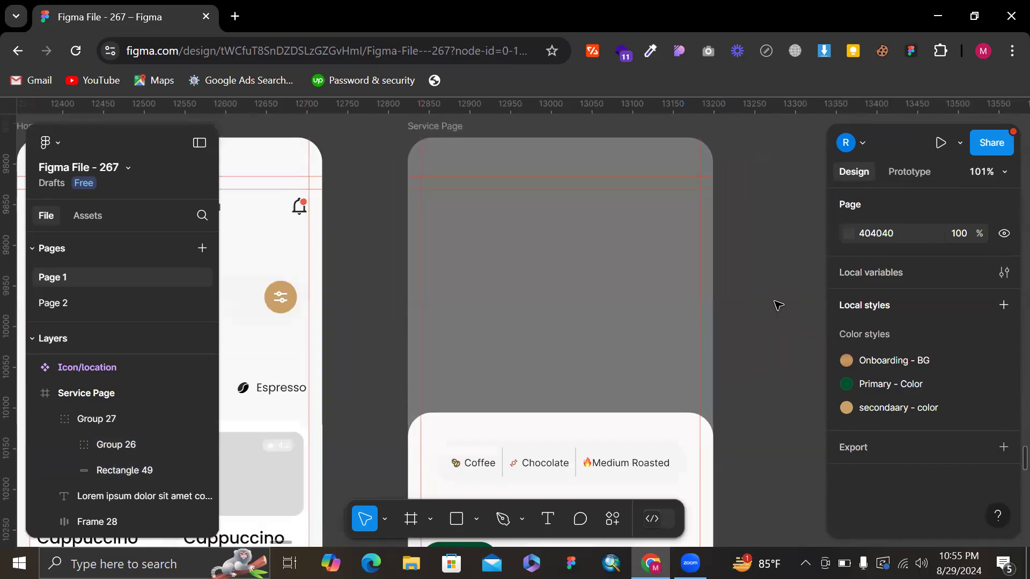
scroll(778, 279, "down", 2)
scroll(756, 231, "up", 6)
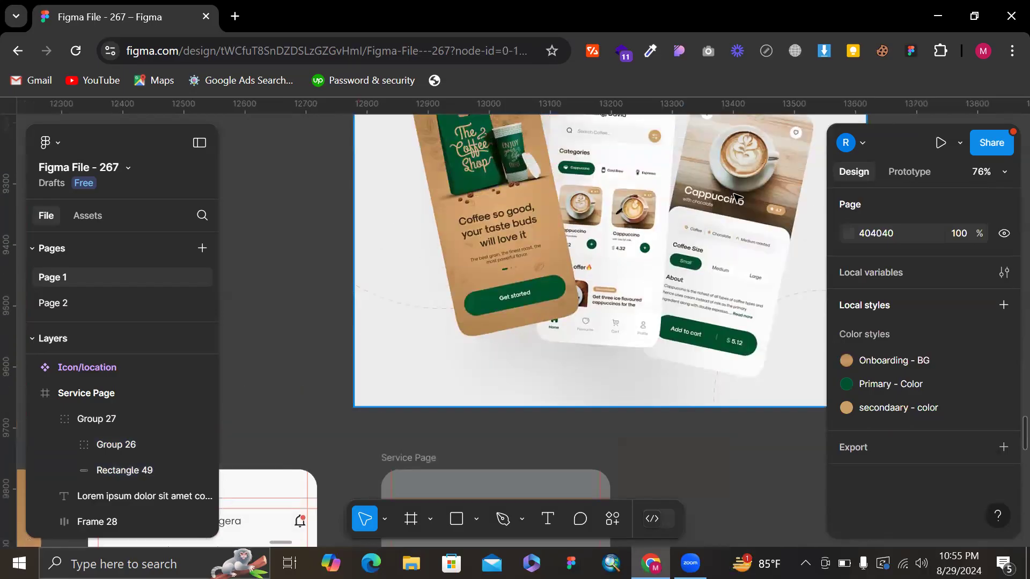
scroll(753, 199, "up", 1)
scroll(705, 201, "up", 5)
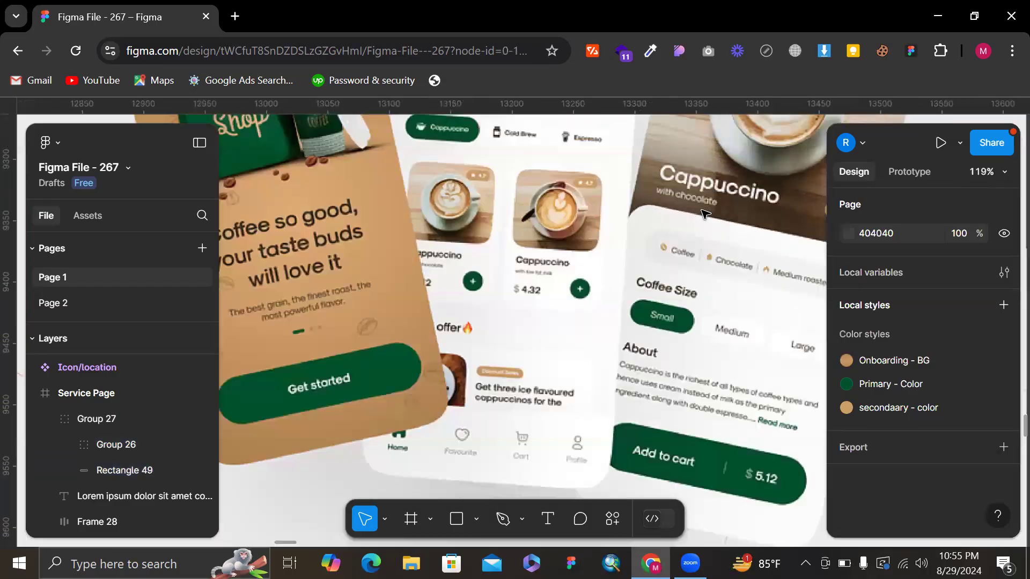
scroll(705, 201, "down", 5)
scroll(706, 202, "down", 6)
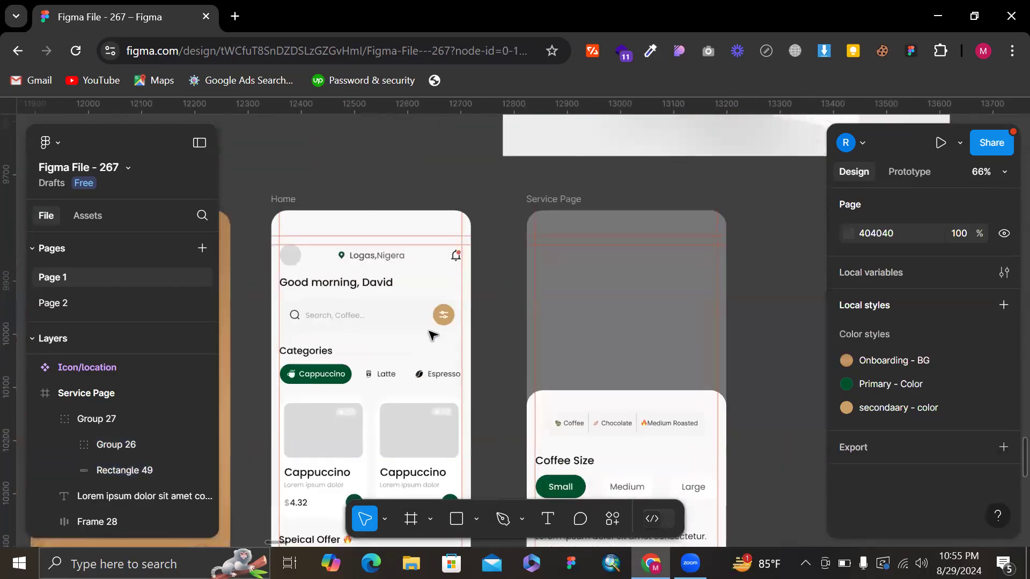
- Copy the "Cappuccino" title from the Home screen's first card into the Service Page's grey header, placed at X 15, Y 255
left_click(334, 455)
left_click(599, 316)
key("shift+2")
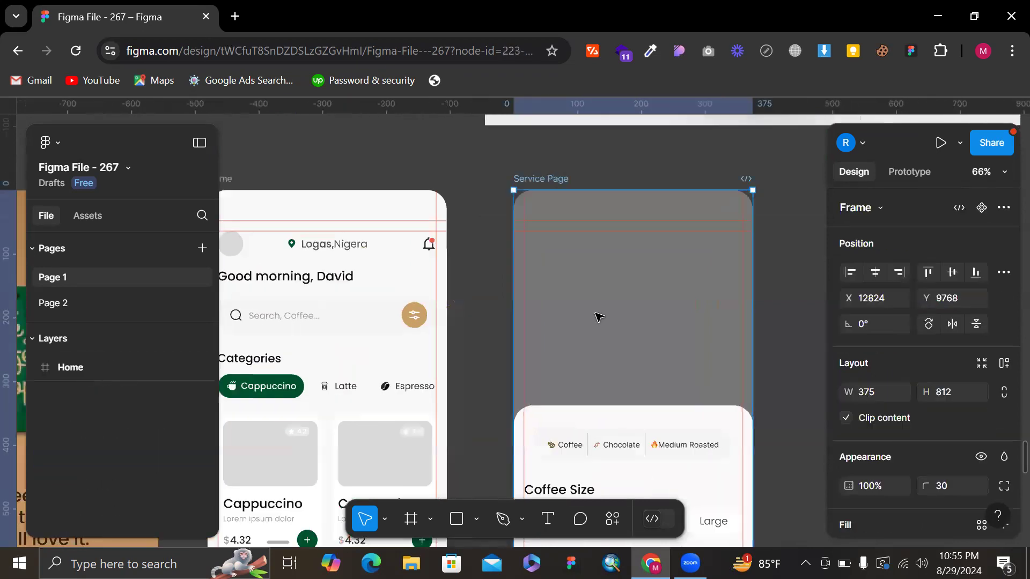
key("ctrl+v")
left_click_drag(542, 263, 551, 393)
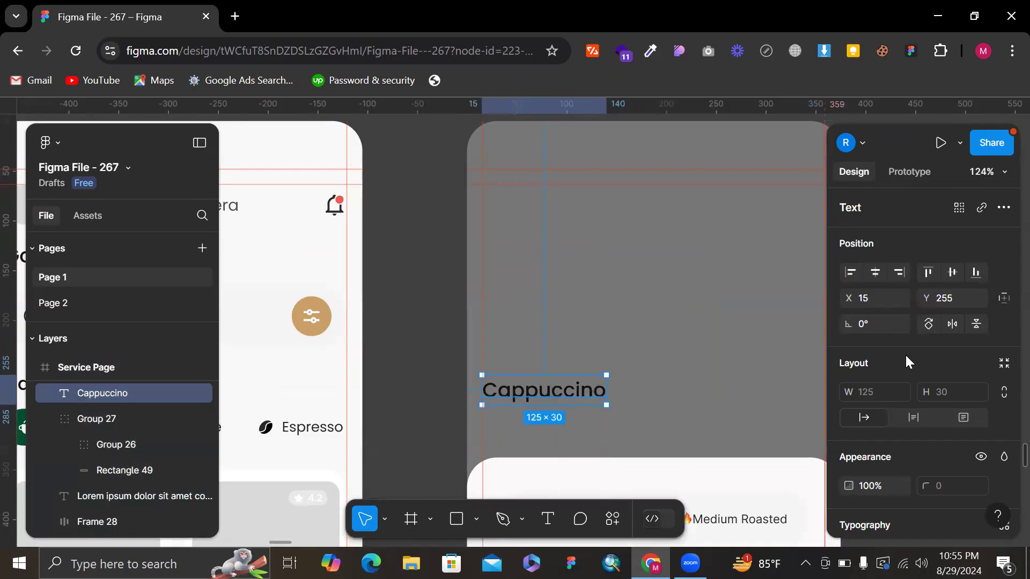
- Recolour the Service Page's "Cappuccino" title to white
scroll(901, 407, "down", 6)
left_click(848, 375)
left_click_drag(674, 196, 533, 69)
left_click(411, 290)
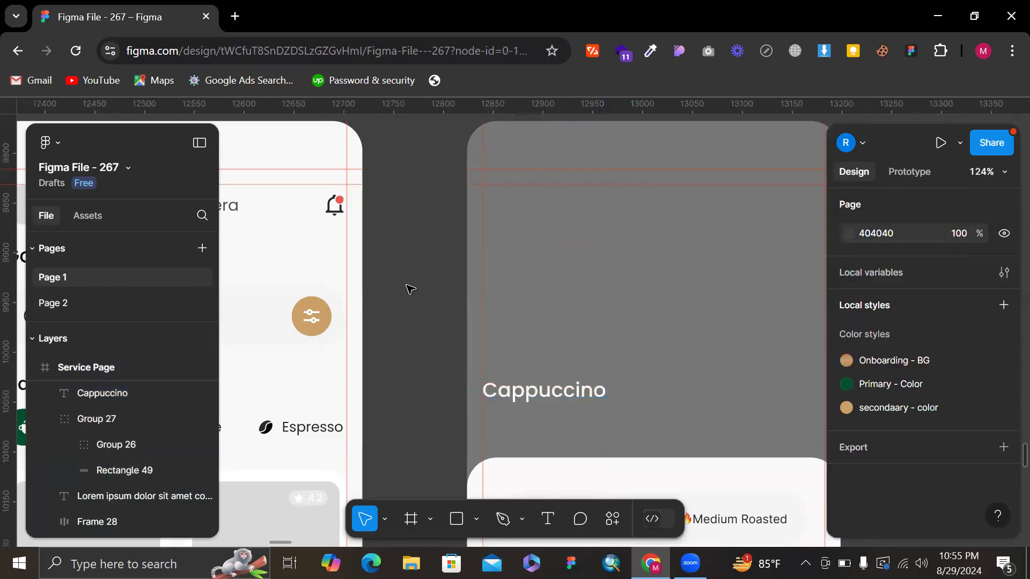
- Replace the Home screen's first card subtitle with "With Chocolate" and left-align it with the "Cappuccino" title above
scroll(411, 289, "left", 5)
scroll(365, 317, "down", 6)
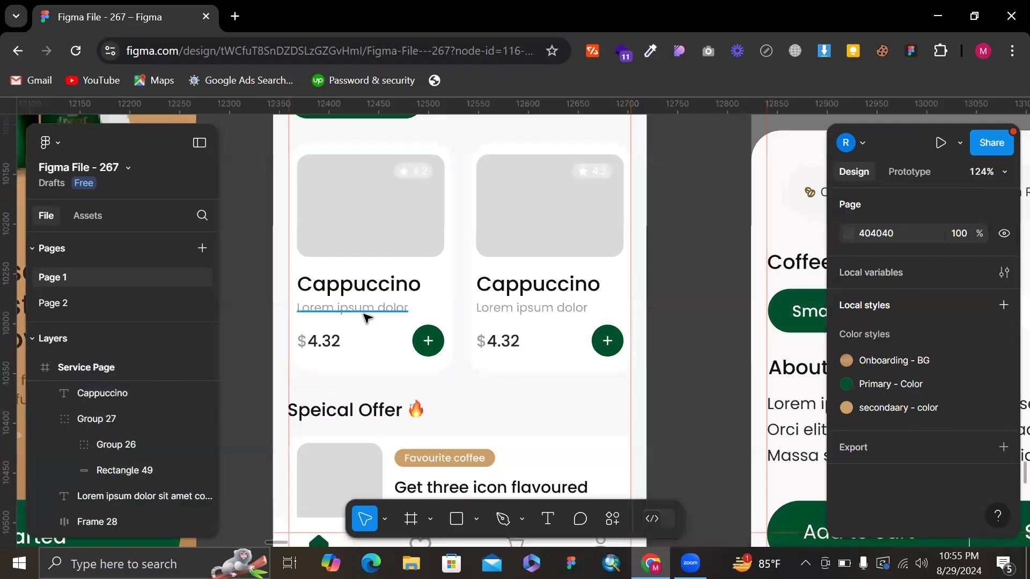
double_click(364, 316)
type("With Choclate")
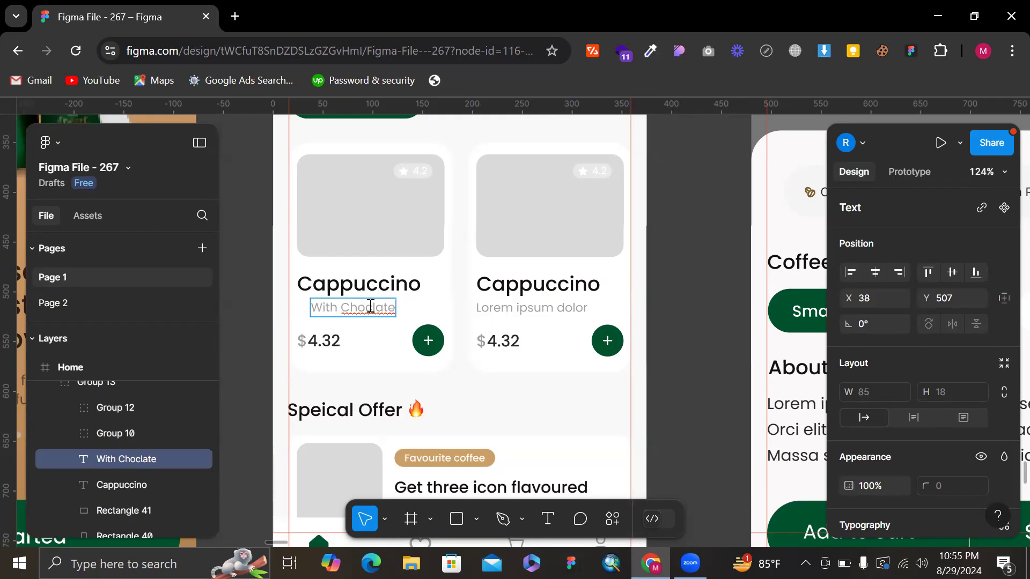
left_click(372, 307)
type("o")
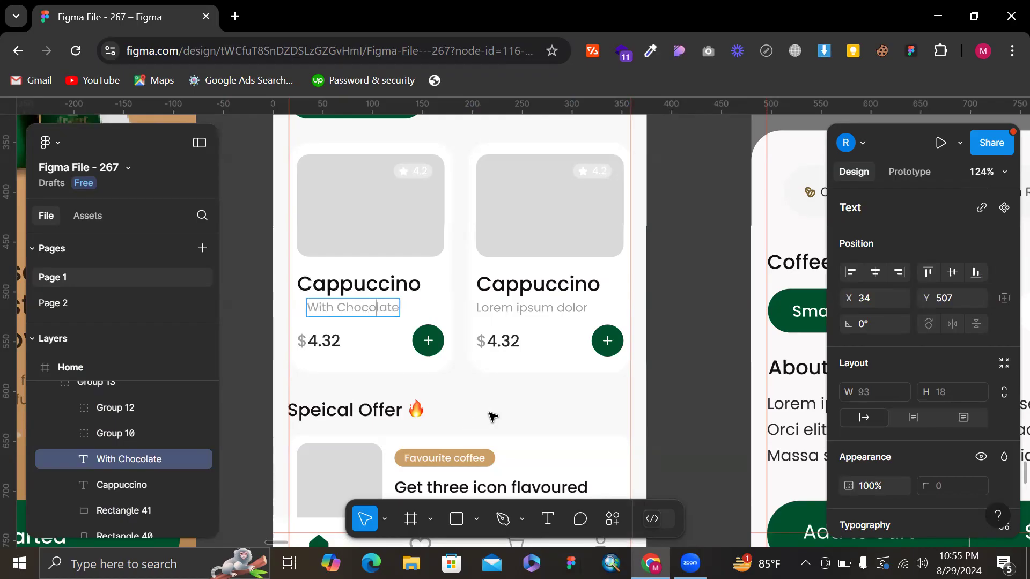
key("Escape")
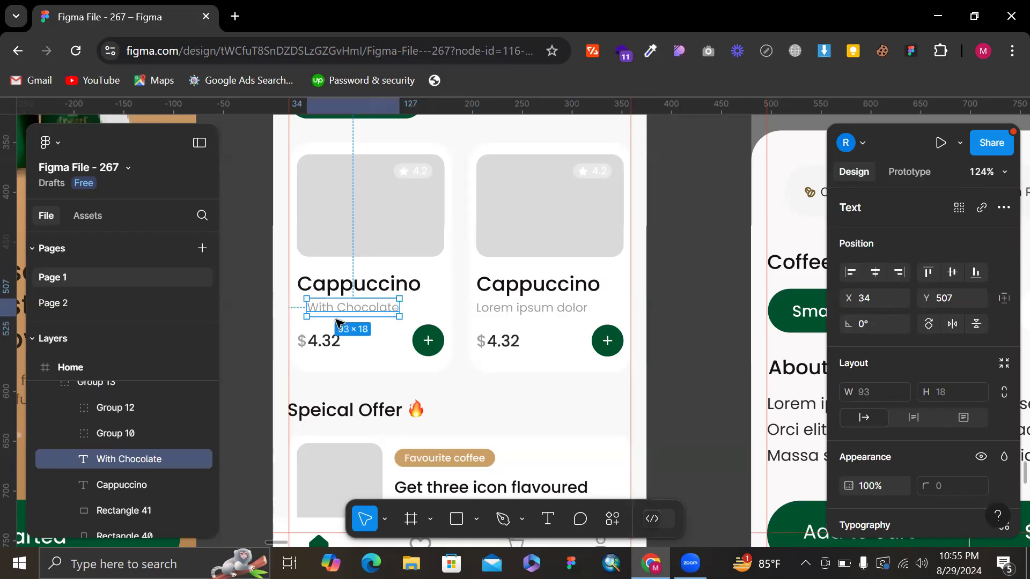
left_click(342, 276, "shift")
left_click(853, 271)
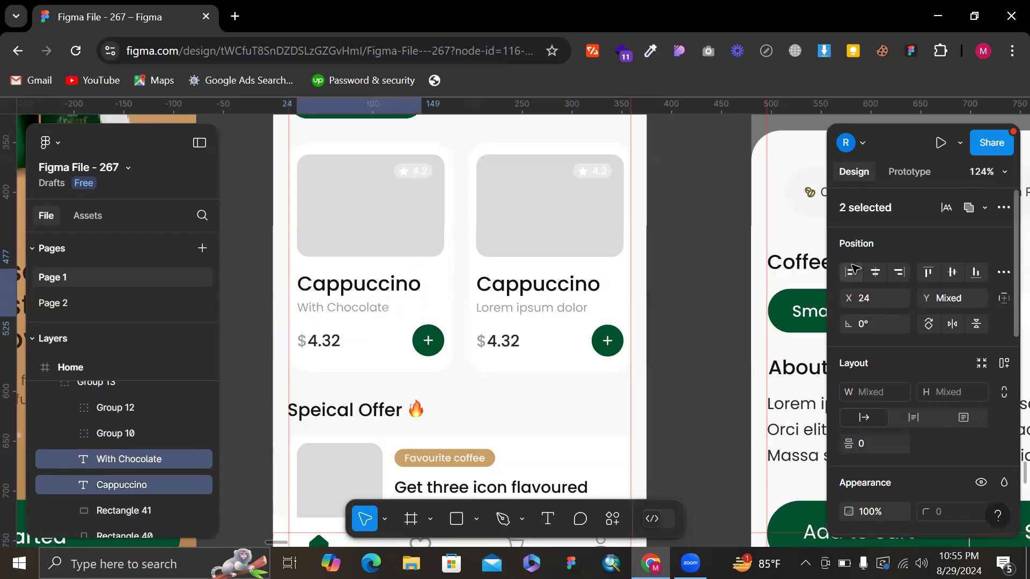
- Try to copy the "With Chocolate" subtitle from the Home card into the Service Page
left_click(364, 310)
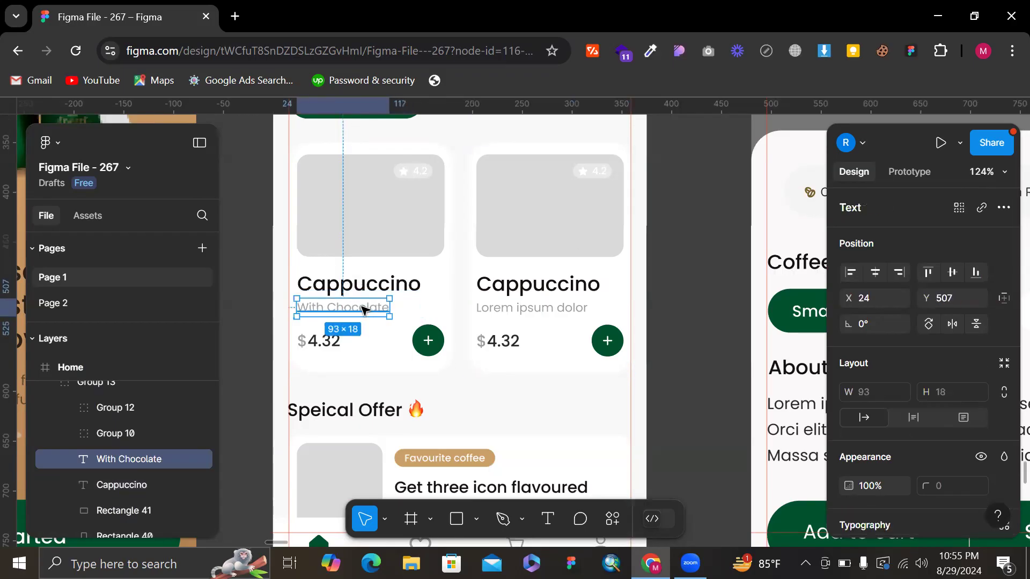
scroll(679, 241, "right", 5)
scroll(679, 242, "up", 3)
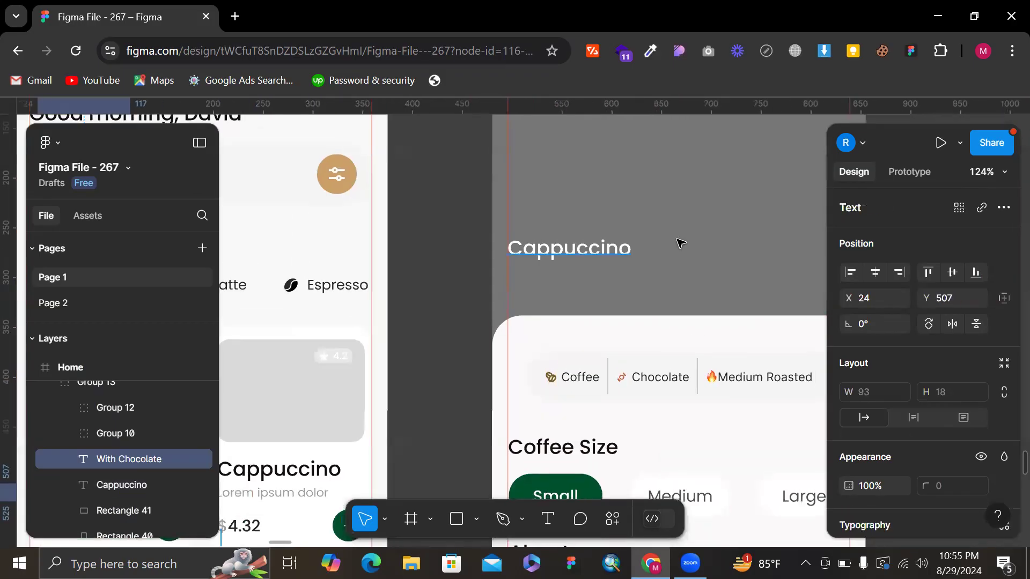
left_click(702, 296)
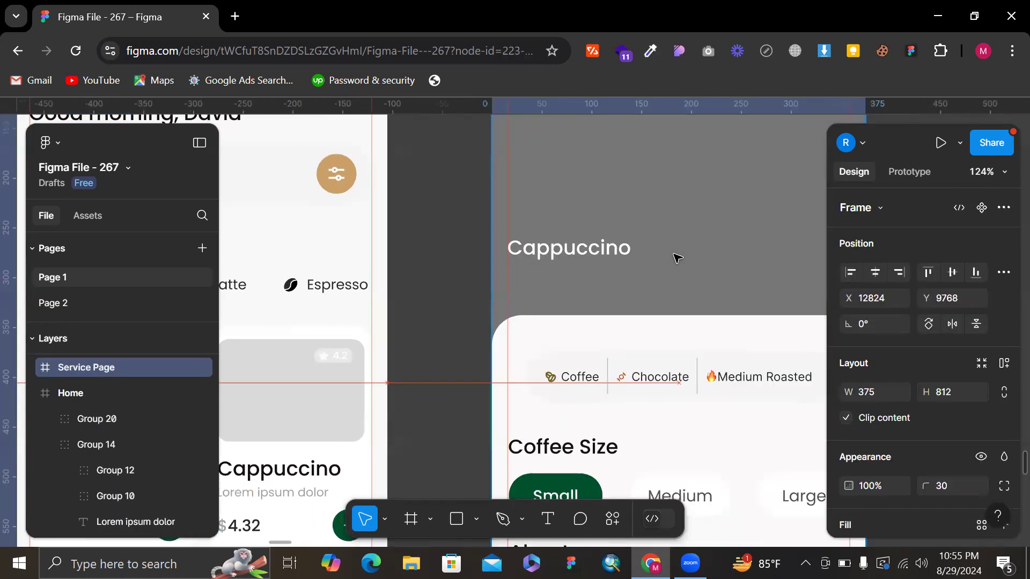
scroll(677, 258, "down", 3)
scroll(677, 258, "left", 3)
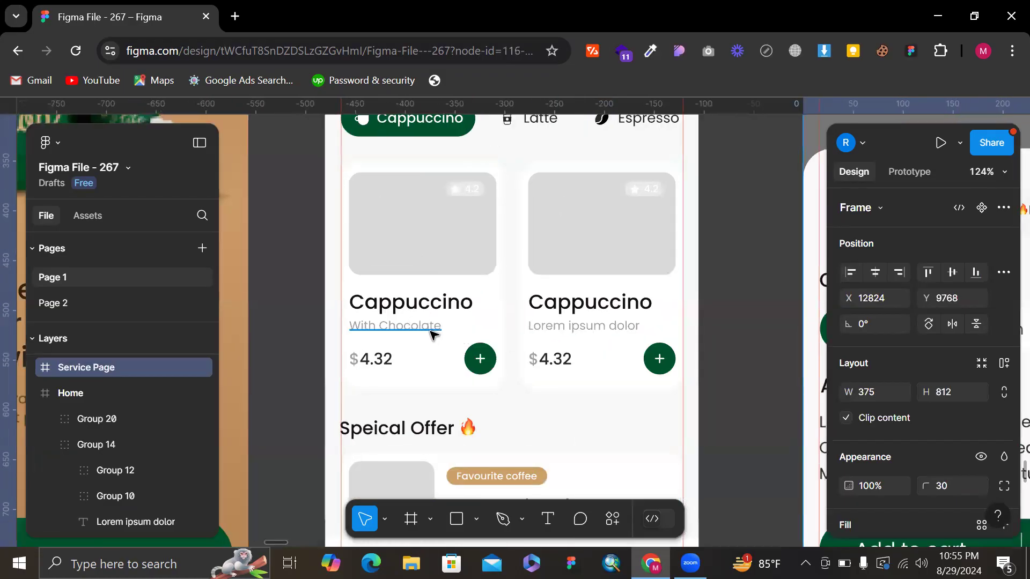
- Copy the "With Chocolate" subtitle from the Home card again, paste it into the Service Page, and undo the paste
left_click(432, 330)
scroll(433, 335, "right", 3)
scroll(432, 334, "right", 3)
scroll(432, 334, "up", 3)
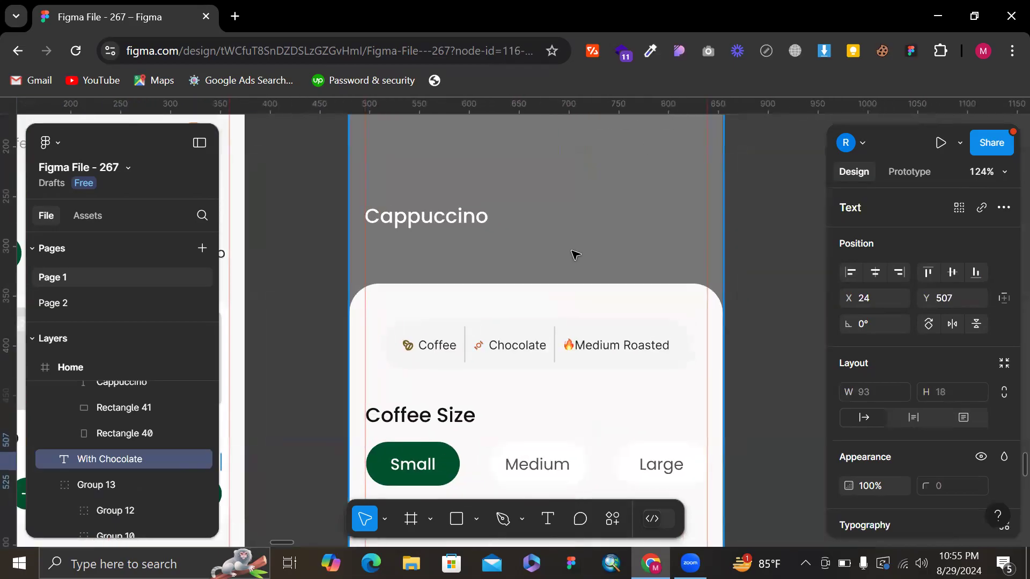
scroll(576, 255, "up", 3)
scroll(472, 267, "down", 3)
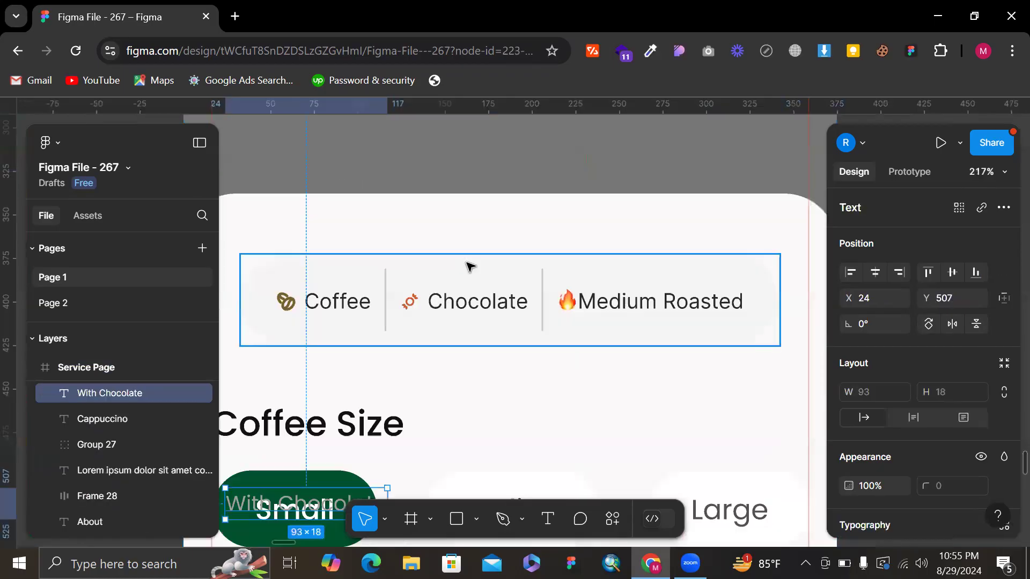
scroll(471, 266, "left", 2)
scroll(470, 267, "down", 5)
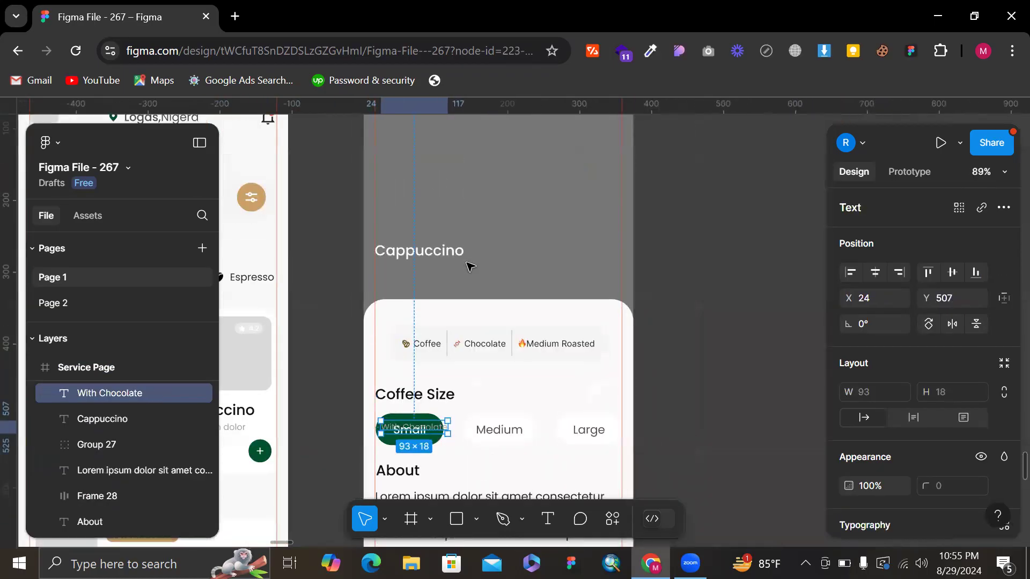
key("ctrl+z")
key("ctrl+z")
key("ctrl+shift+z")
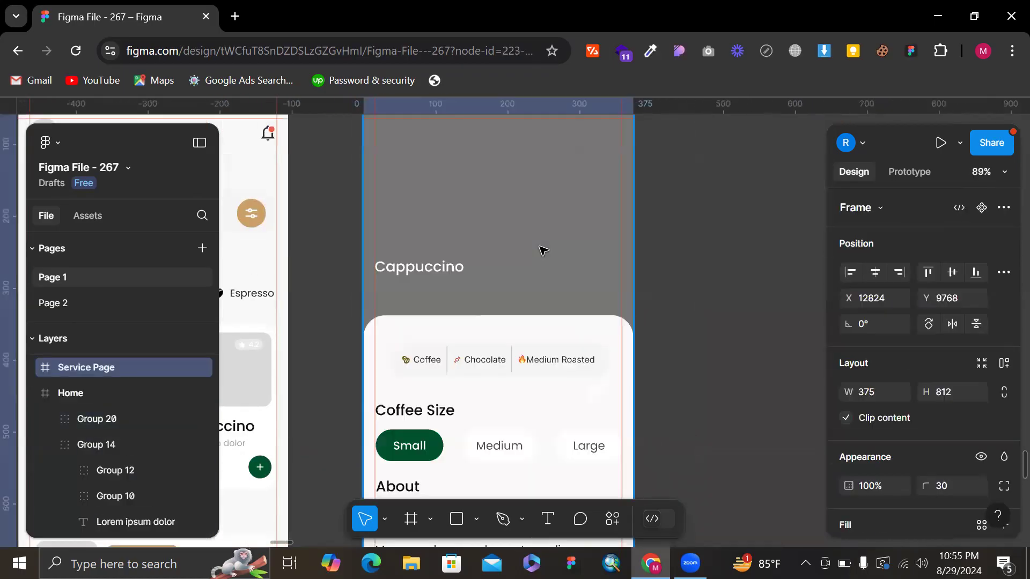
scroll(537, 250, "up", 3)
scroll(537, 249, "up", 2)
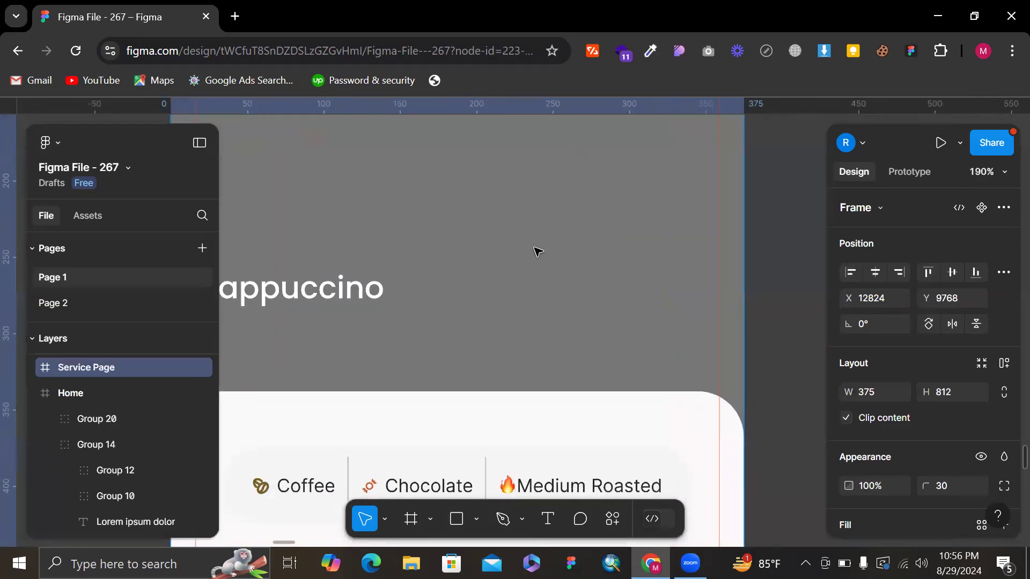
key("ctrl+d")
scroll(534, 249, "left", 2)
key("ctrl+z")
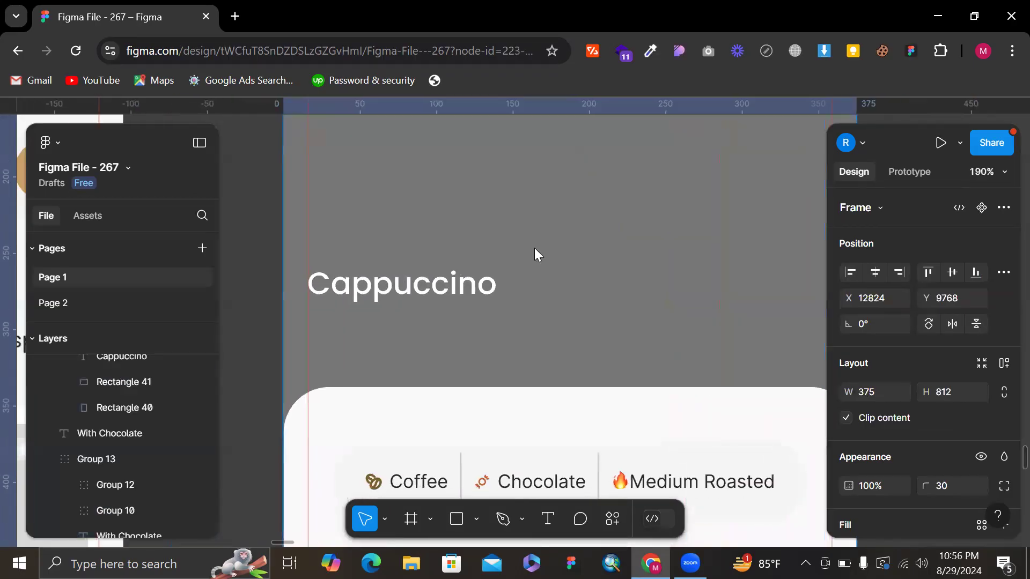
- Copy the Home screen's "With Chocolate" subtitle into the Service Page and place it under the "Cappuccino" title at about X 14, Y 288
scroll(535, 249, "down", 2)
scroll(536, 250, "left", 3)
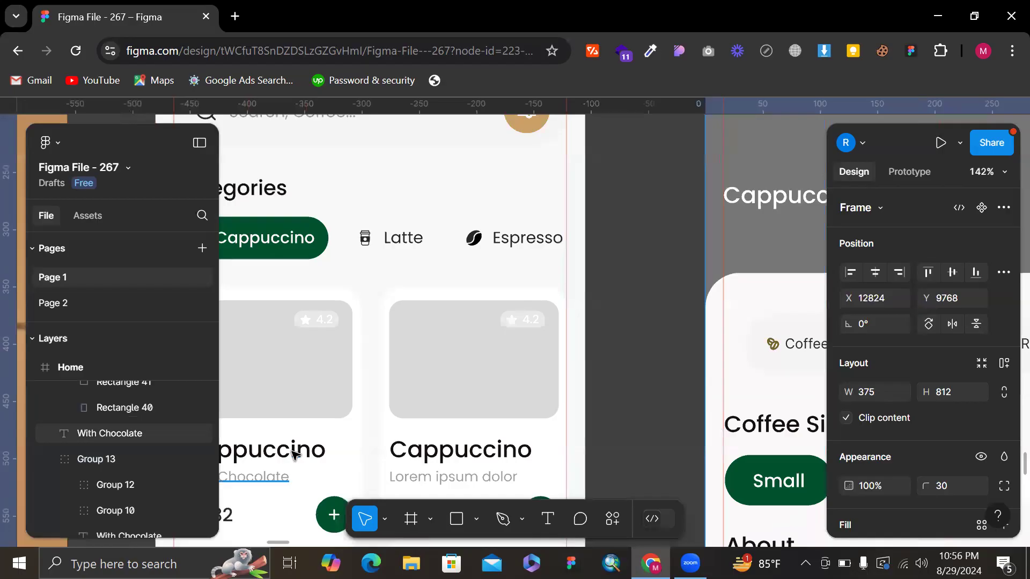
left_click(290, 453, "ctrl")
scroll(643, 270, "right", 1)
scroll(645, 270, "right", 4)
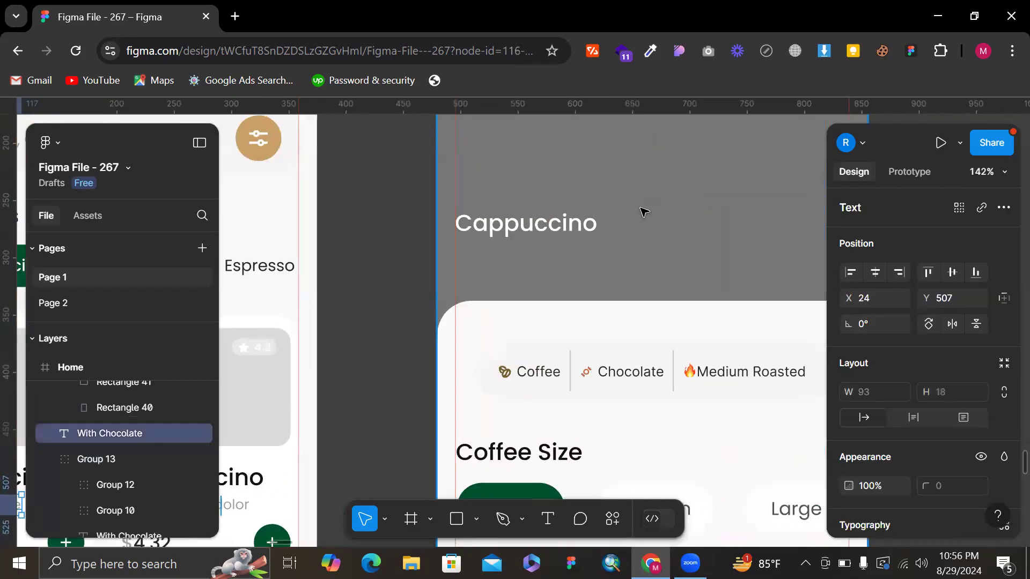
scroll(644, 212, "up", 3)
scroll(645, 212, "down", 4)
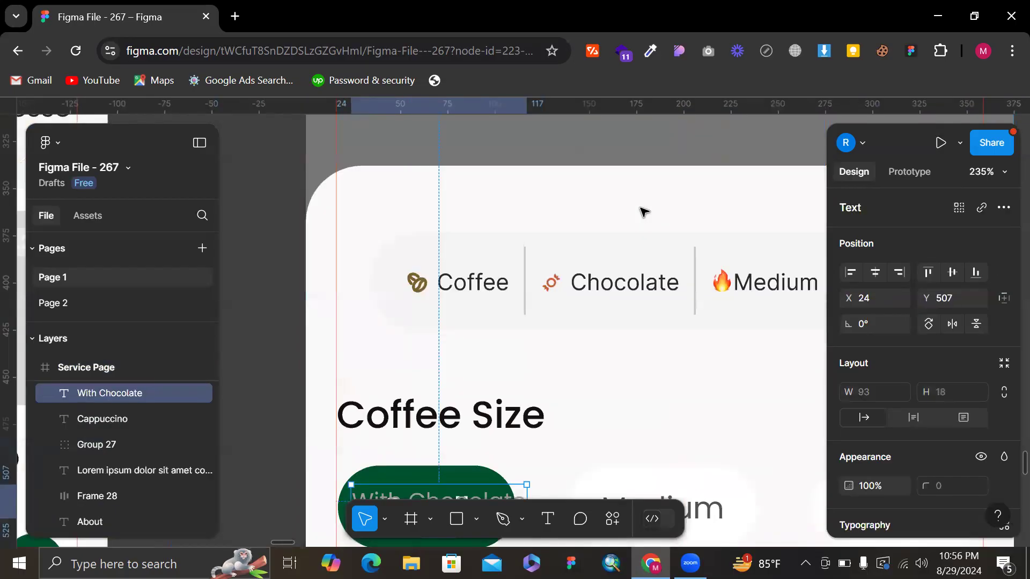
left_click_drag(485, 438, 461, 173)
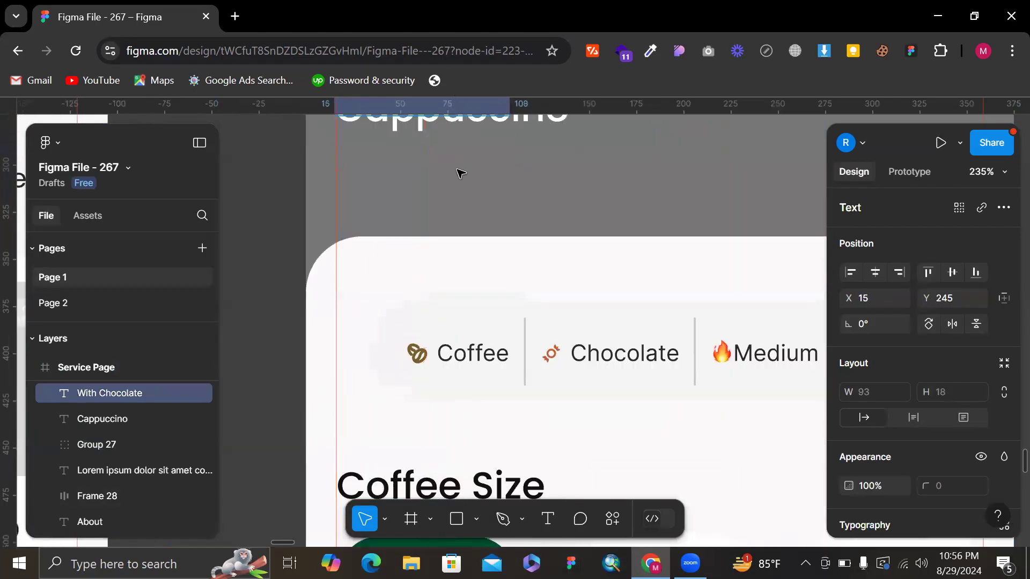
scroll(461, 173, "up", 3)
left_click_drag(408, 198, 406, 282)
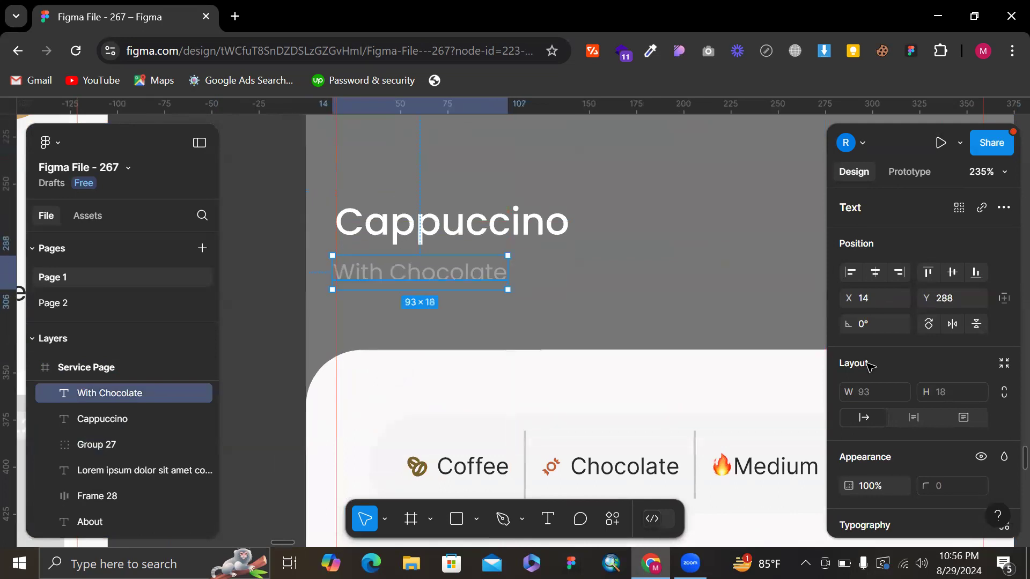
- Lighten the Service Page subtitle's grey fill to an off-white
scroll(867, 365, "down", 4)
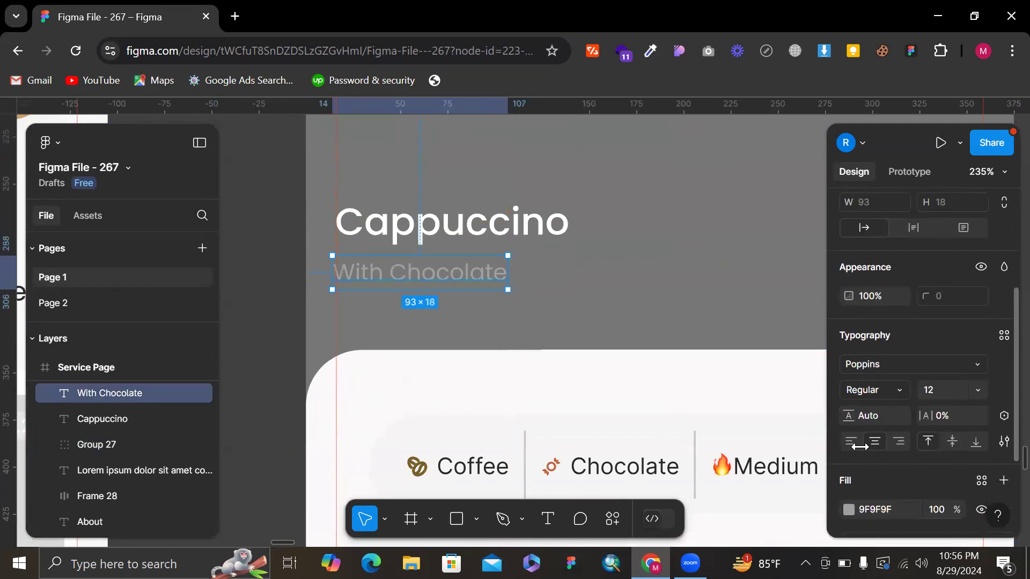
left_click(848, 510)
left_click_drag(651, 206, 584, 193)
- Move the "Cappuccino" title and its subtitle slightly down together and set their vertical spacing to 4
left_click(399, 222, "shift")
left_click_drag(416, 238, 416, 253)
left_click(875, 257)
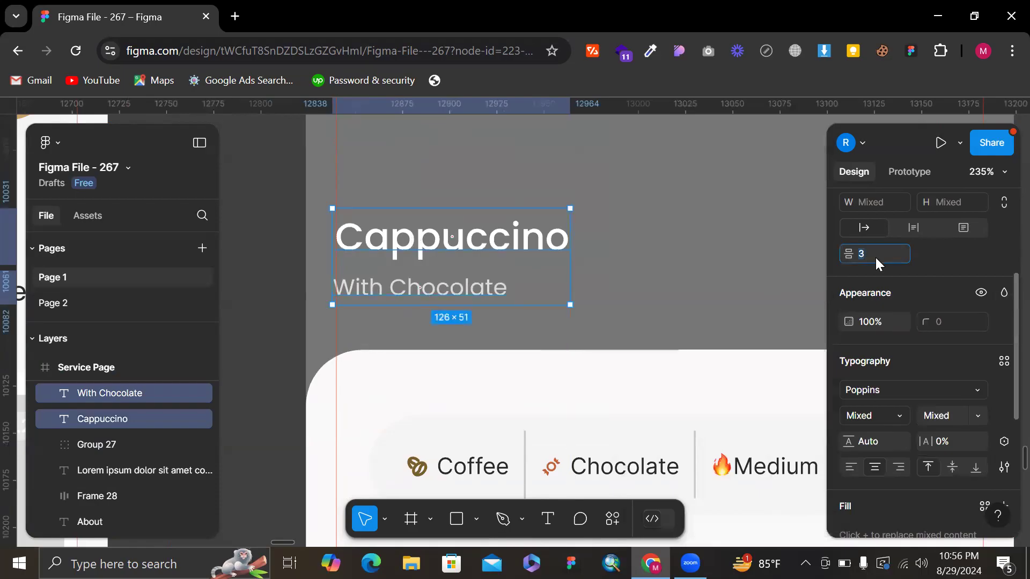
type("4")
key("Return")
left_click_drag(570, 221, 595, 222)
left_click(661, 256)
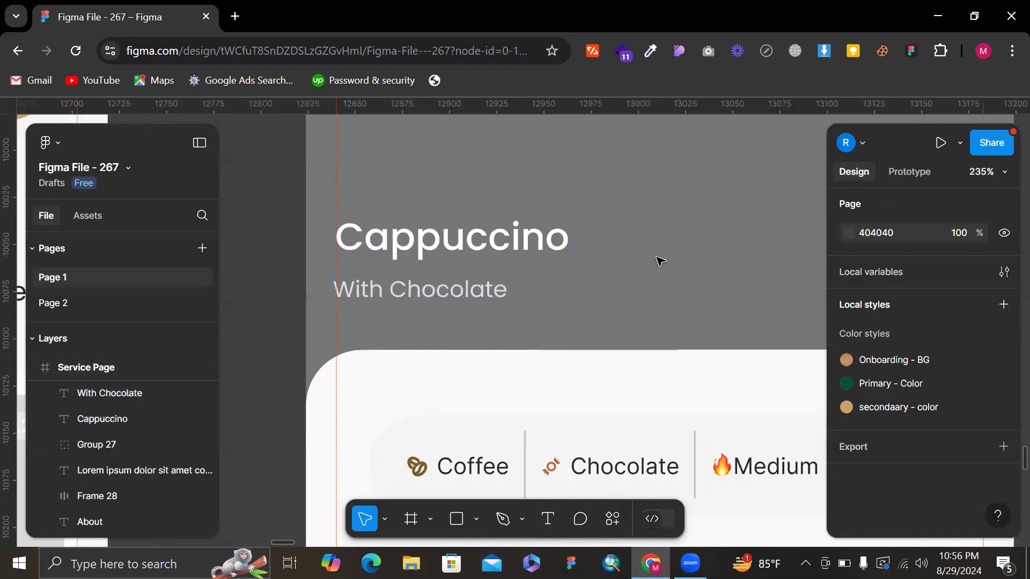
- Review the Service Page header and compare its title area with the Cappuccino detail screen in the reference design
scroll(660, 259, "down", 3)
scroll(661, 261, "down", 5)
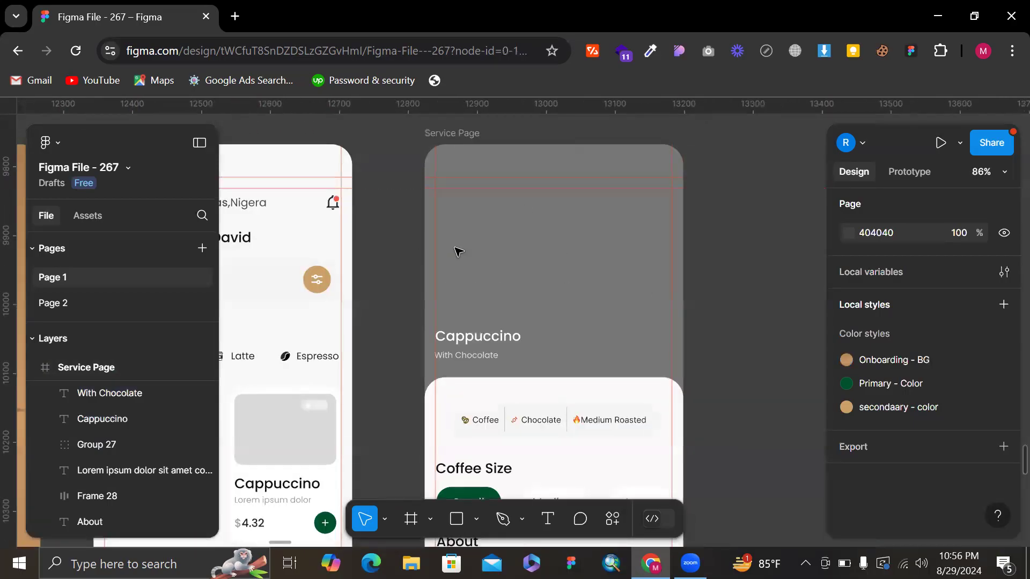
scroll(590, 242, "down", 3)
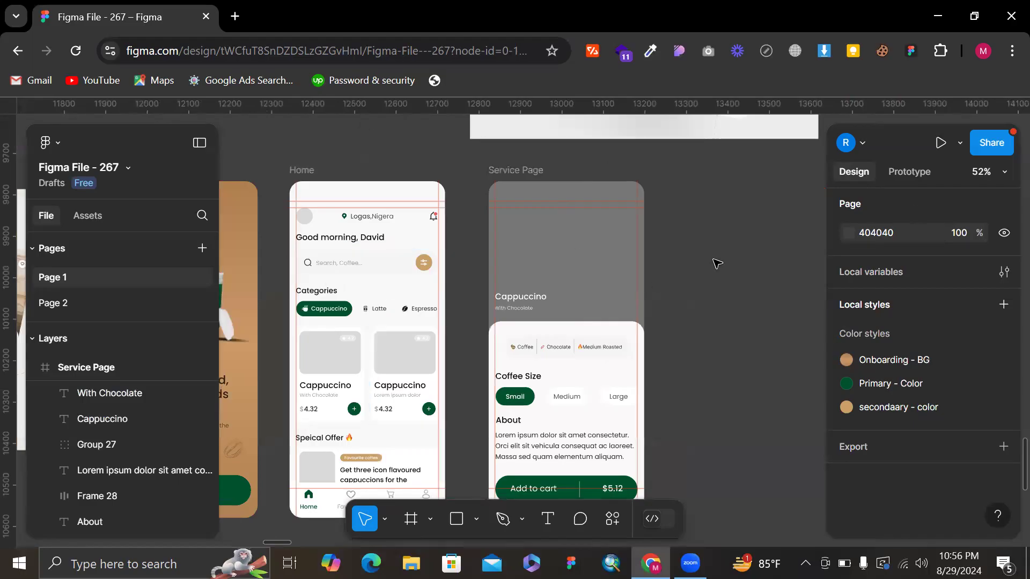
scroll(715, 263, "up", 5)
scroll(680, 202, "up", 3)
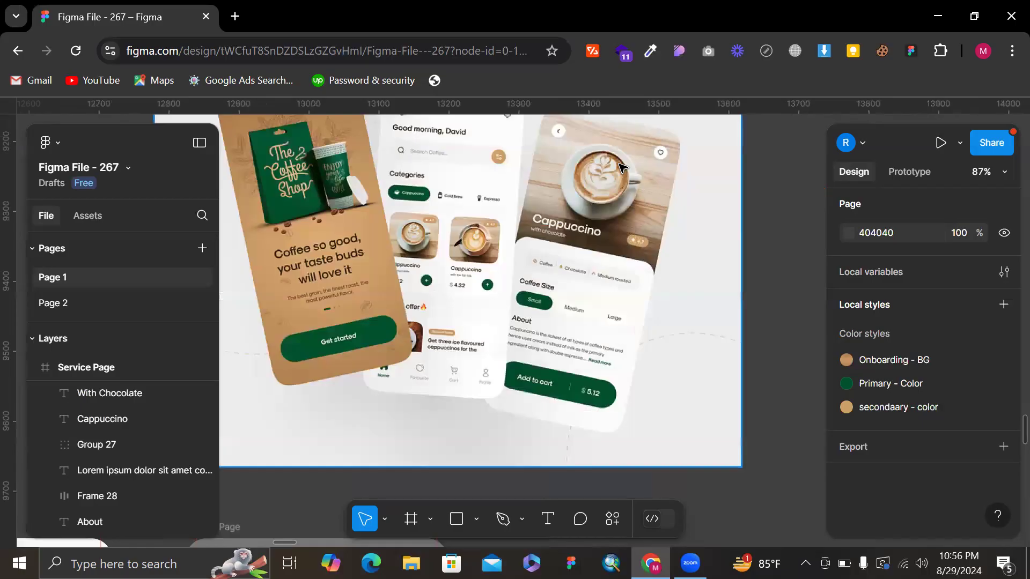
scroll(622, 168, "up", 3)
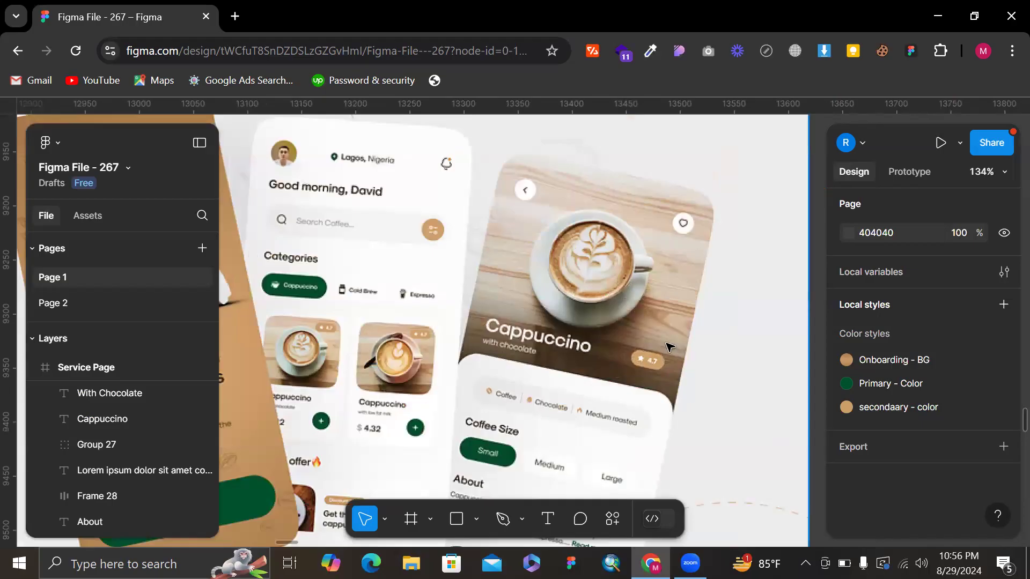
- Copy the star and rating number from the Home screen's first product card into the Service Page
scroll(589, 367, "left", 5)
scroll(589, 344, "down", 5)
scroll(597, 300, "down", 3)
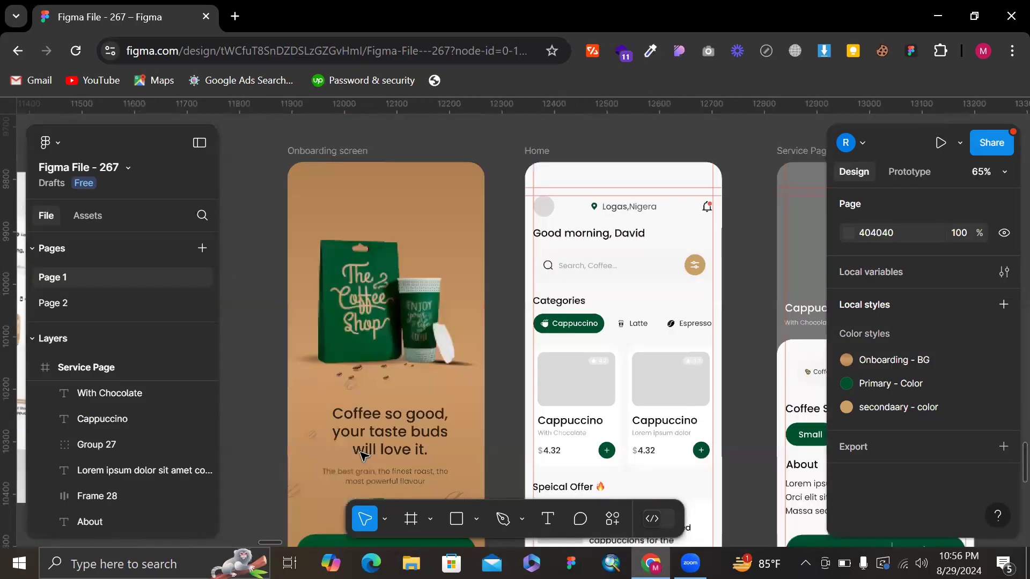
scroll(636, 345, "up", 3)
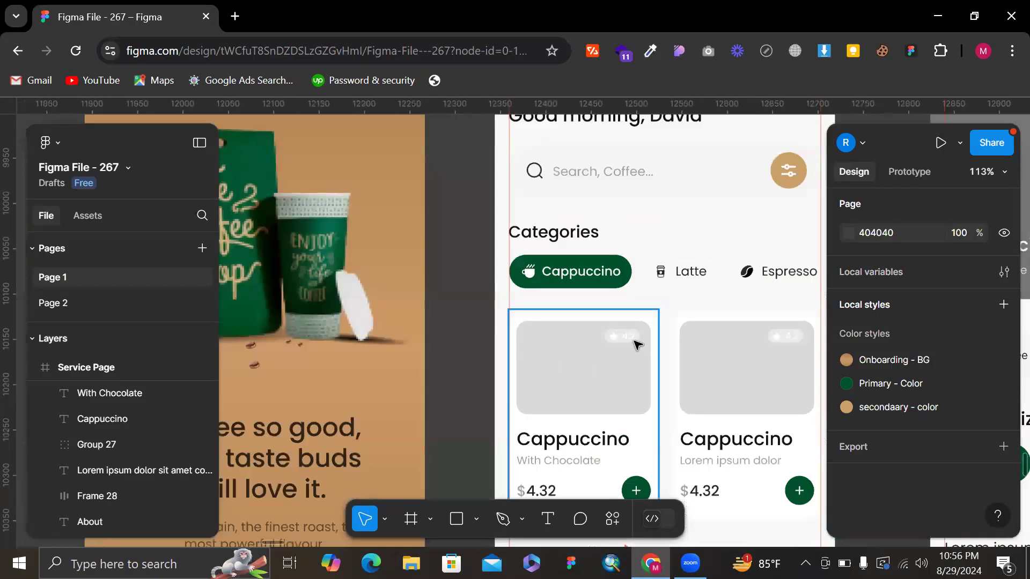
left_click(636, 345, "ctrl")
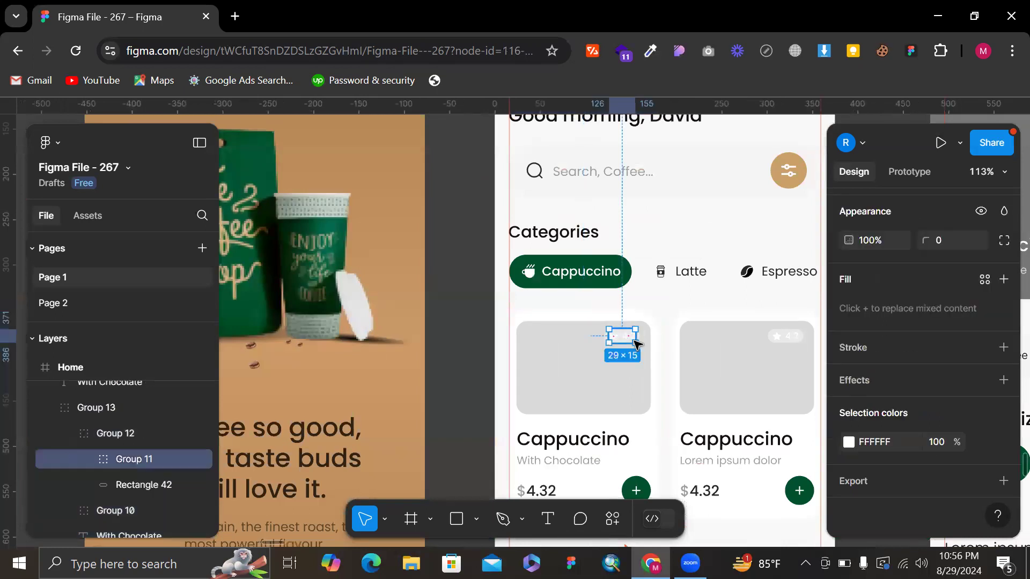
scroll(636, 345, "right", 10)
scroll(636, 345, "left", 2)
scroll(637, 345, "right", 4)
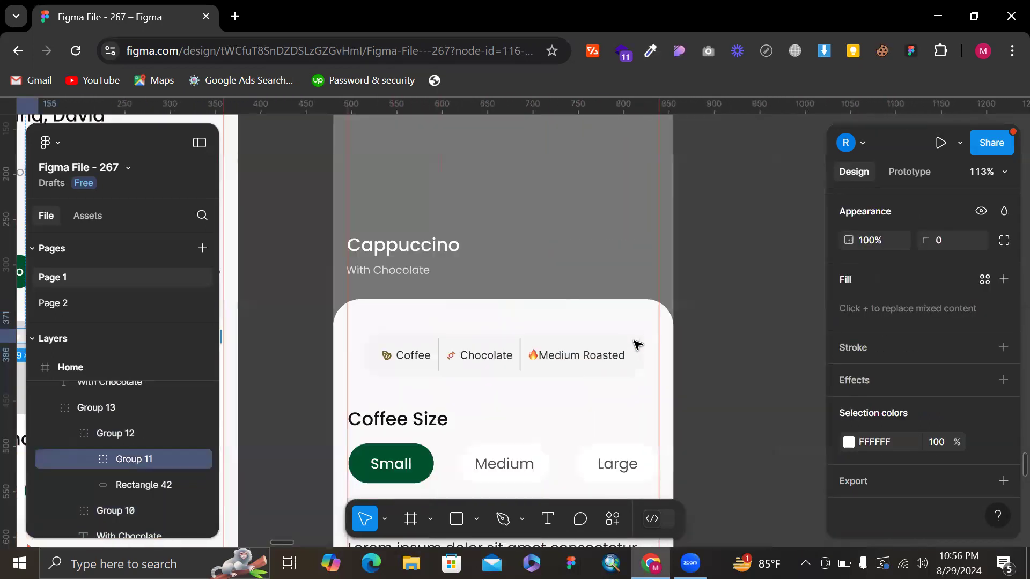
scroll(636, 345, "right", 3)
left_click(554, 228)
scroll(554, 228, "up", 2)
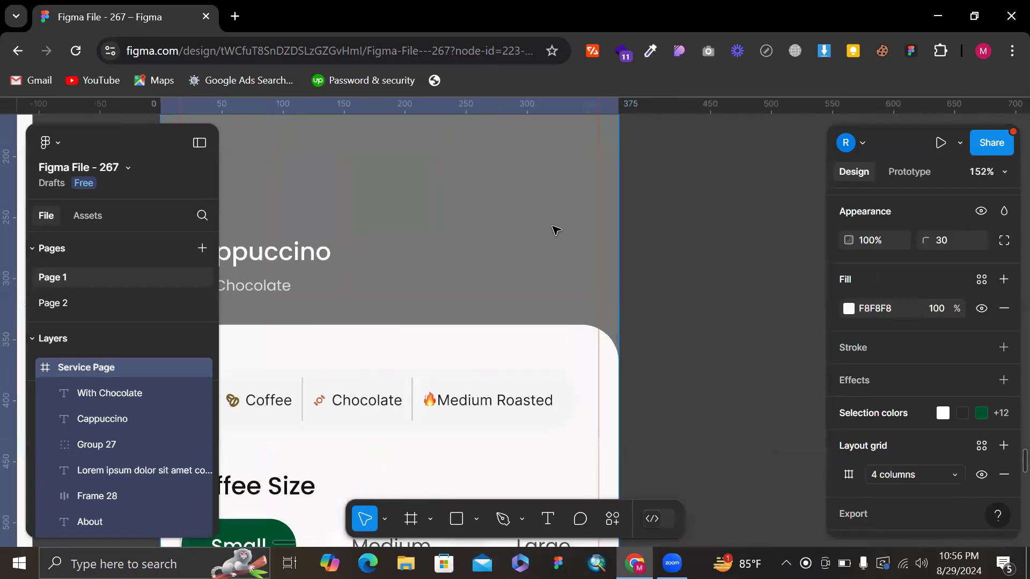
key("ctrl+v")
scroll(543, 195, "down", 4)
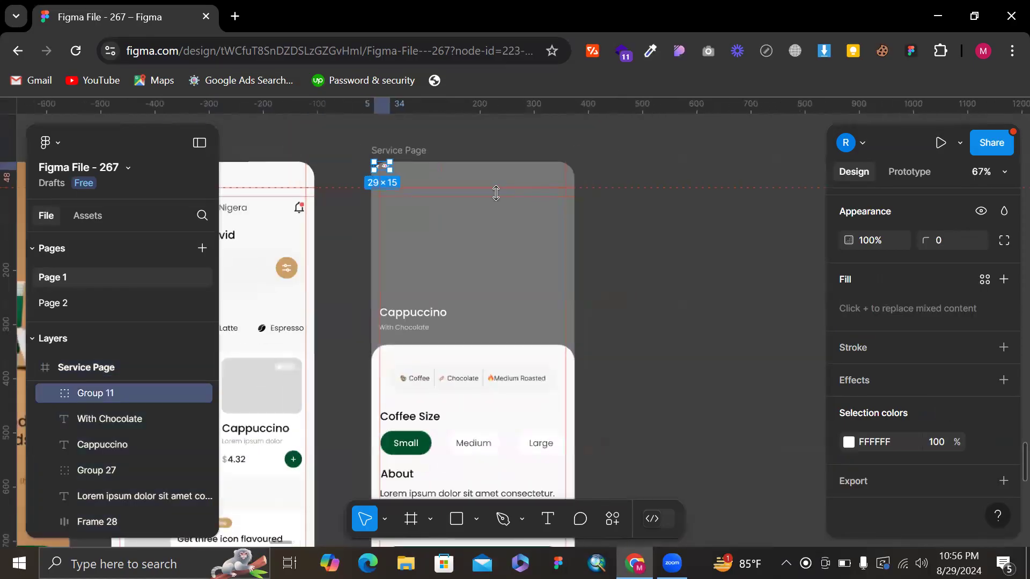
scroll(363, 162, "up", 2)
scroll(363, 162, "up", 3)
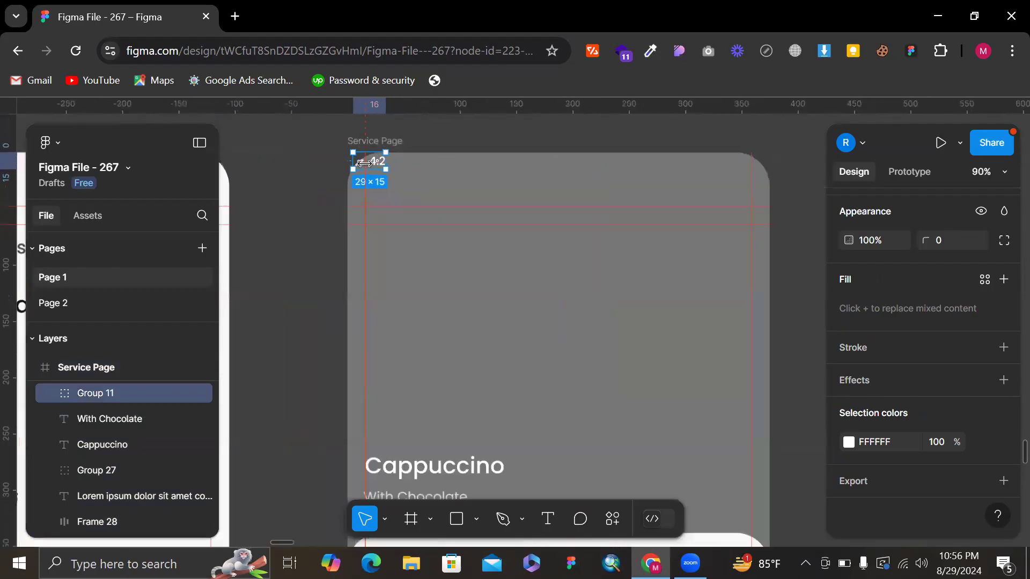
- Try to position the copied rating in the Service Page header at about X 268, Y 306, and undo that move
left_click_drag(603, 328, 692, 414)
scroll(692, 416, "down", 5)
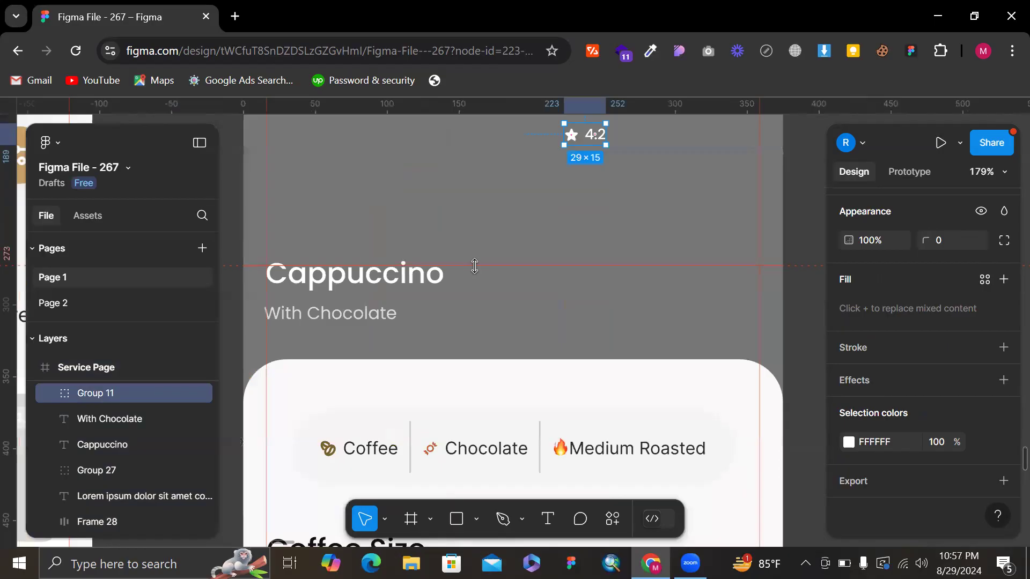
left_click(474, 265)
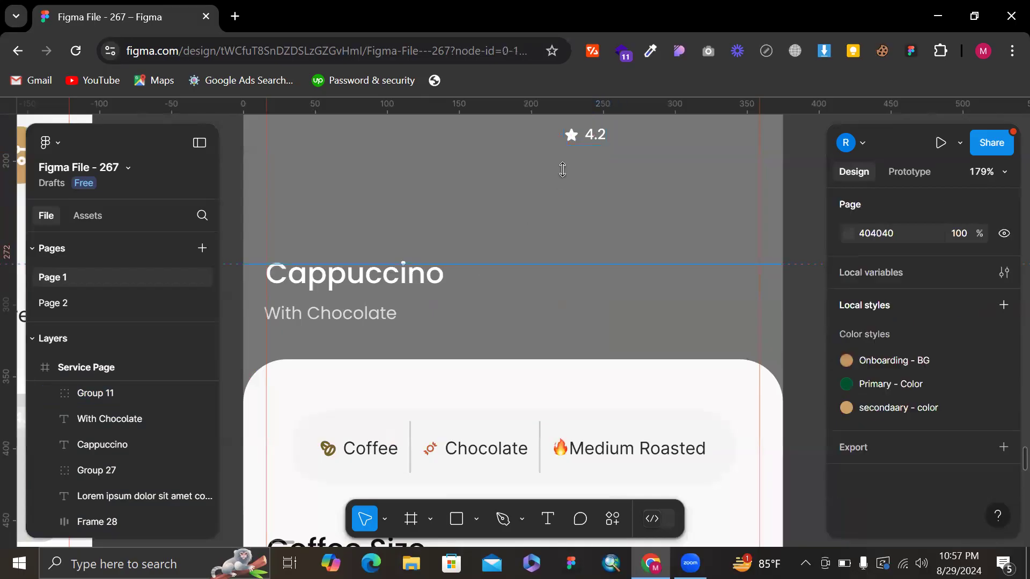
left_click(576, 134)
scroll(926, 362, "down", 3)
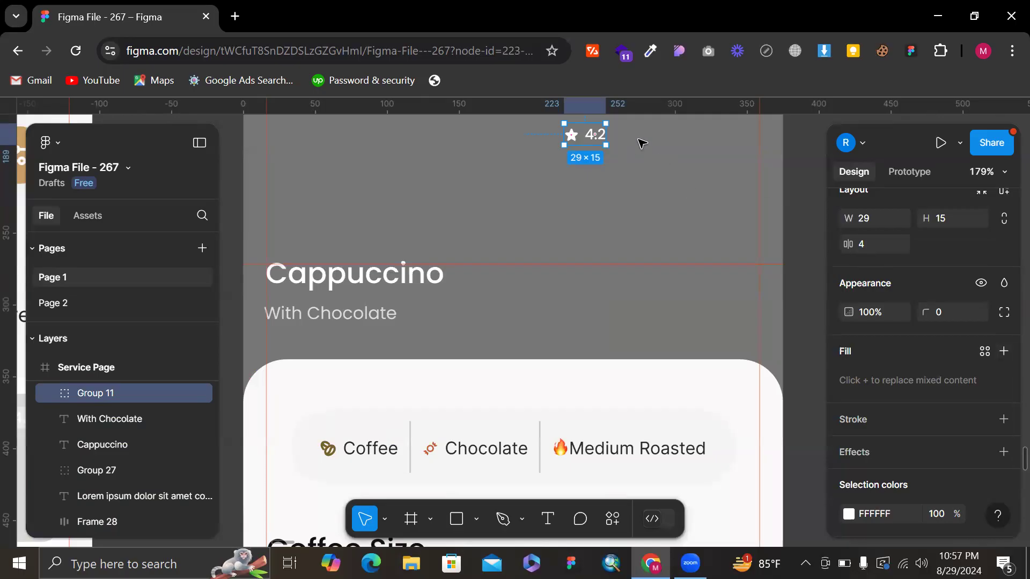
left_click_drag(622, 214, 649, 326)
scroll(643, 323, "up", 5)
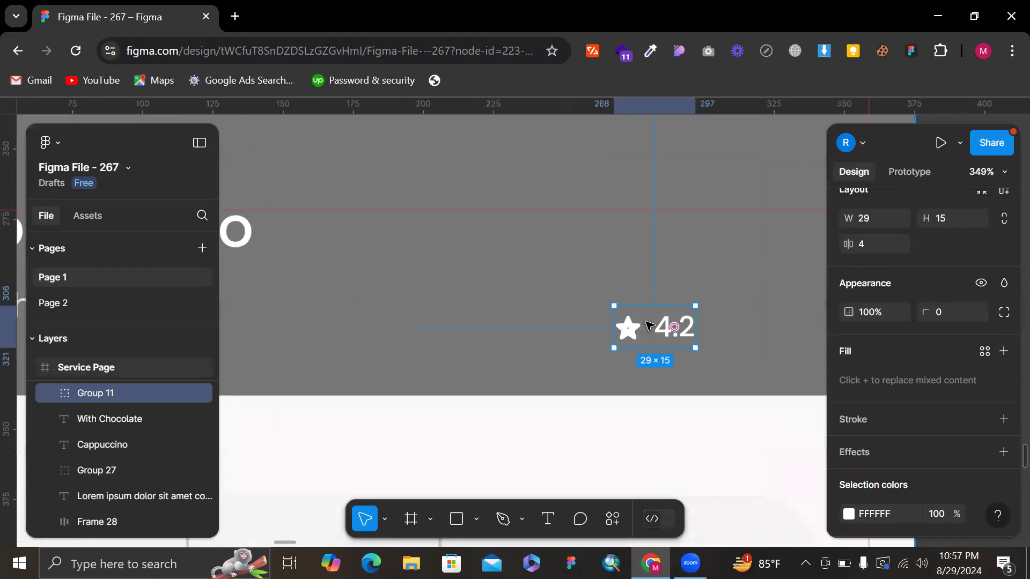
key("Escape")
key("ctrl+z")
scroll(684, 339, "down", 5)
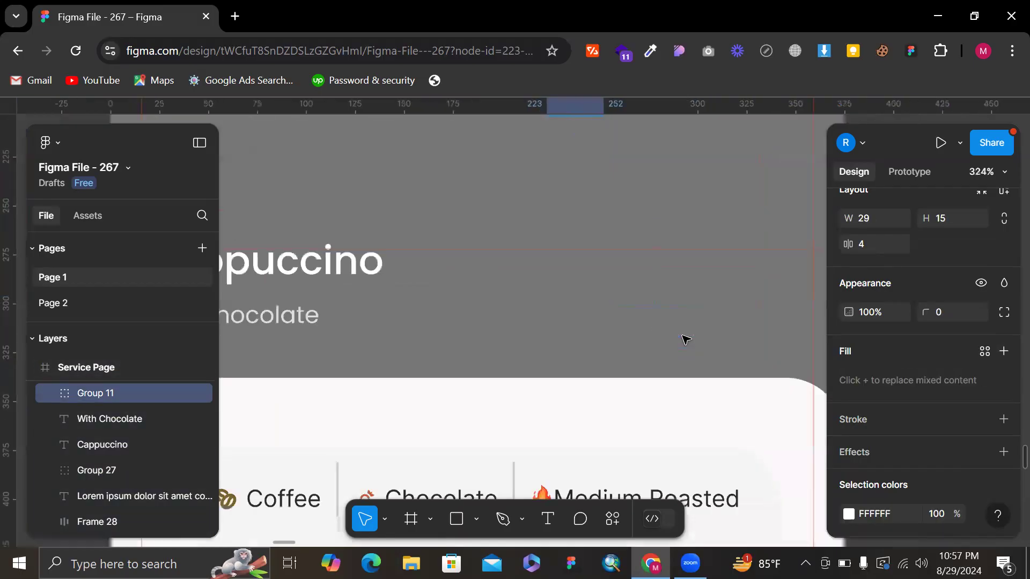
- Group the rating on the Home screen's first product card with its rounded background rectangle
scroll(686, 339, "down", 3)
scroll(686, 339, "left", 4)
left_click(257, 305)
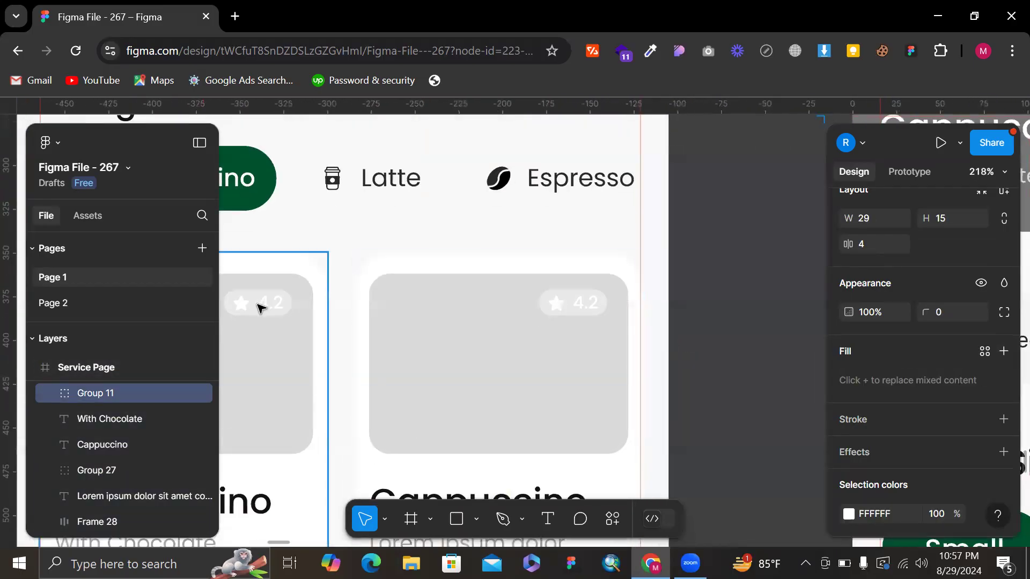
double_click(257, 304)
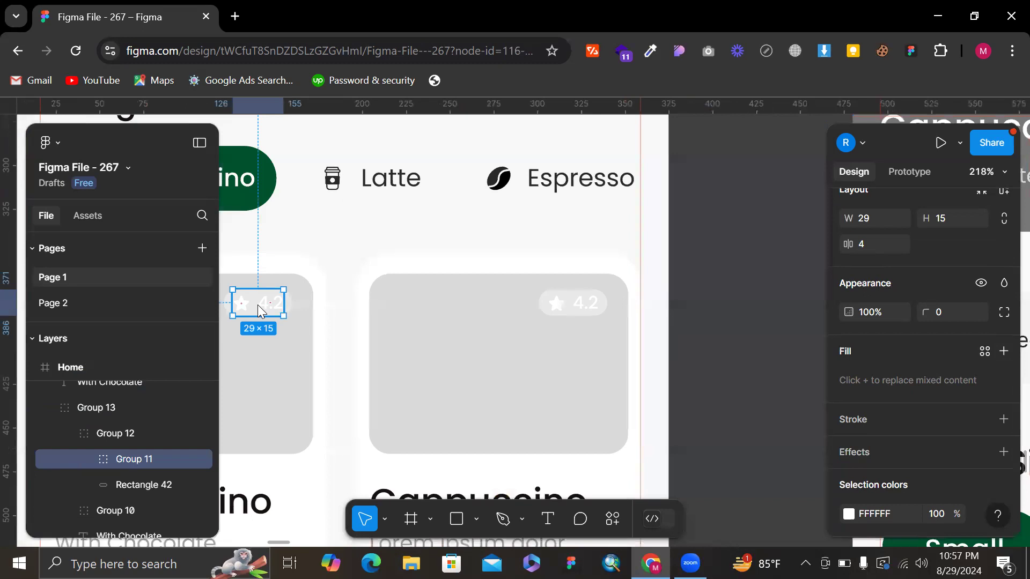
scroll(295, 302, "up", 3)
left_click(288, 308, "shift")
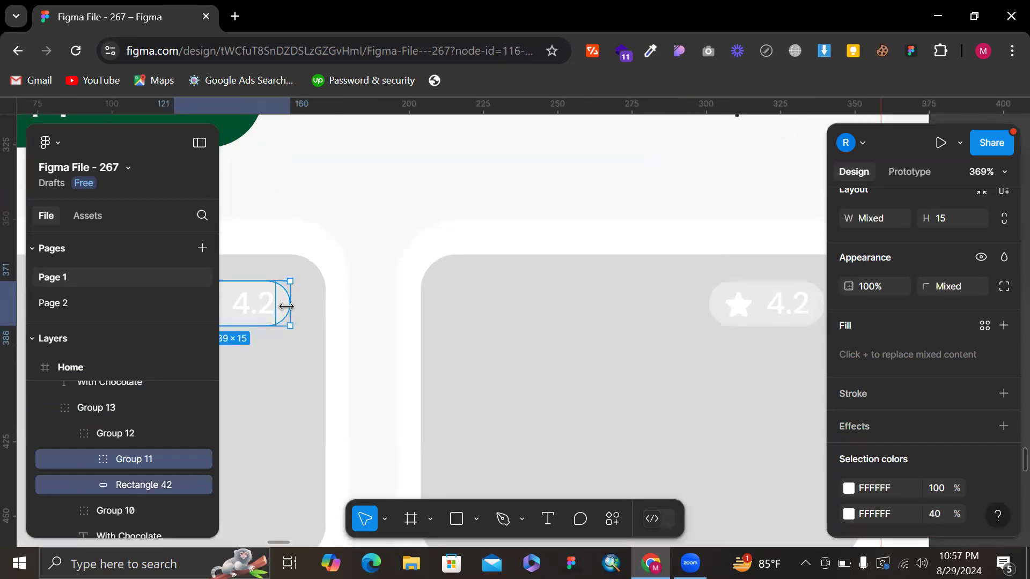
key("ctrl+g")
- Copy the grouped rating badge into the Service Page and align it with the right margin at X 320, Y 272
scroll(286, 306, "down", 5)
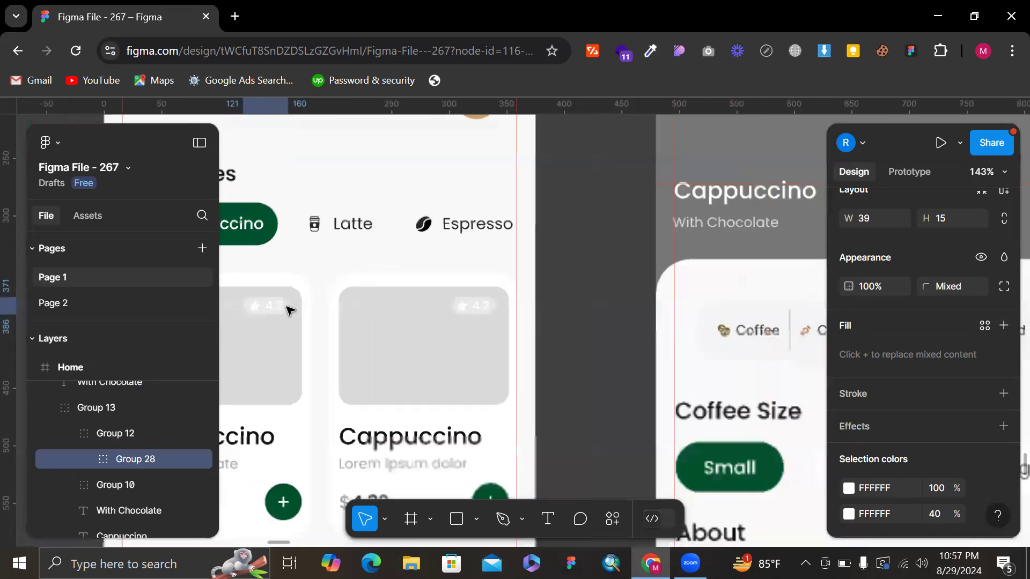
scroll(490, 285, "right", 5)
scroll(694, 206, "right", 3)
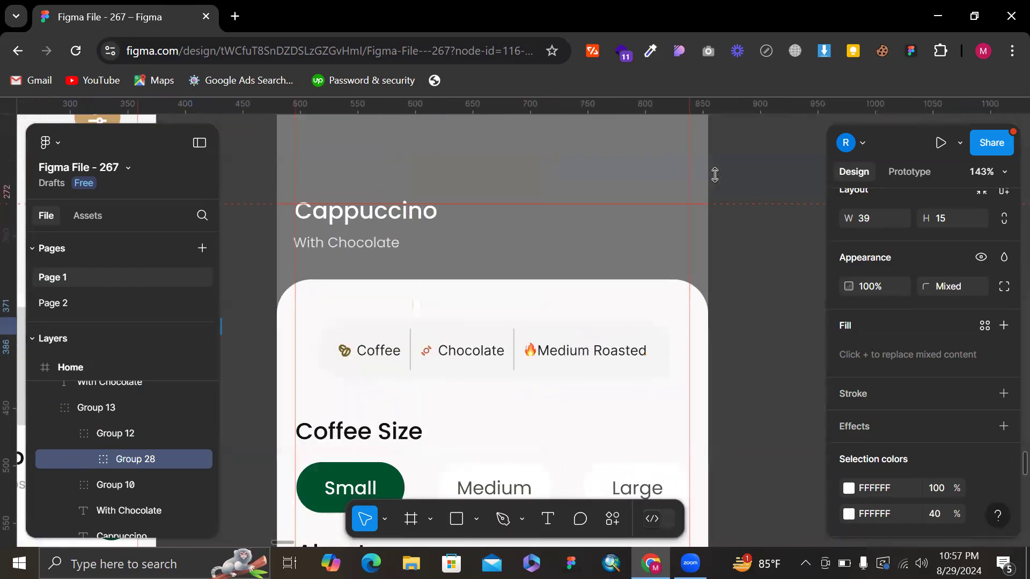
left_click(657, 175)
scroll(656, 176, "up", 3)
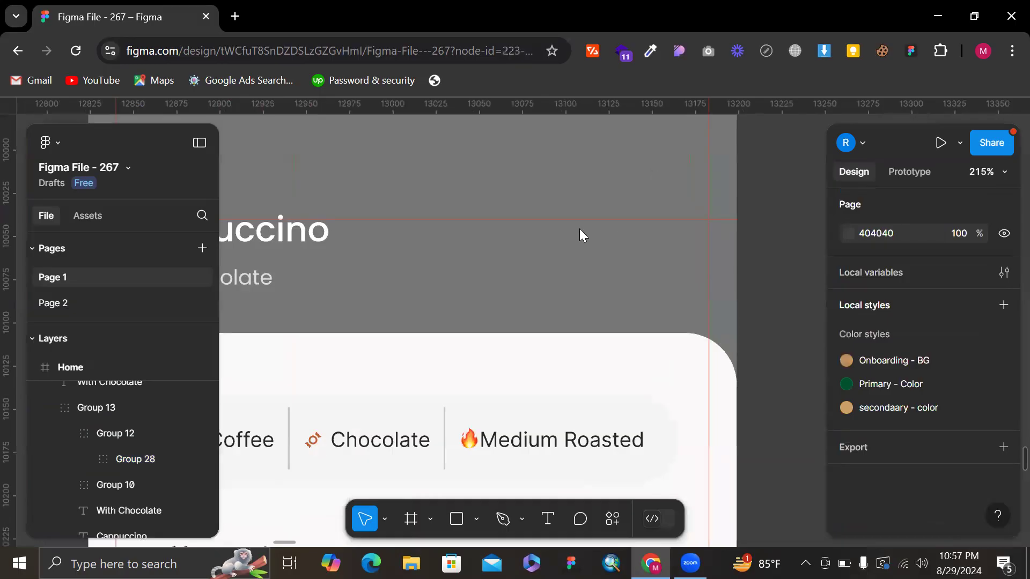
left_click(513, 322)
left_click_drag(631, 263, 682, 235)
left_click_drag(681, 235, 677, 234)
scroll(675, 235, "up", 2)
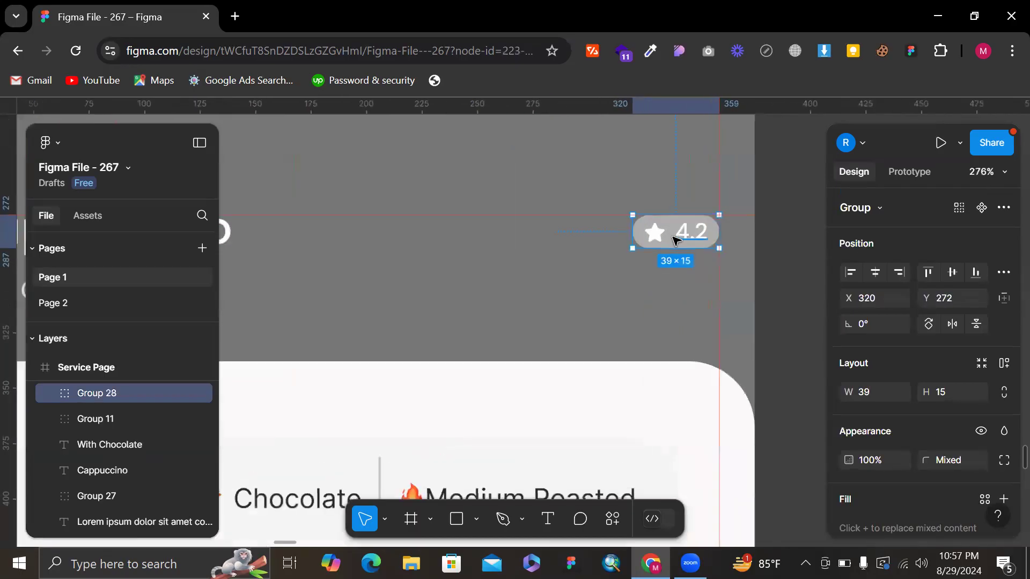
scroll(669, 246, "up", 1)
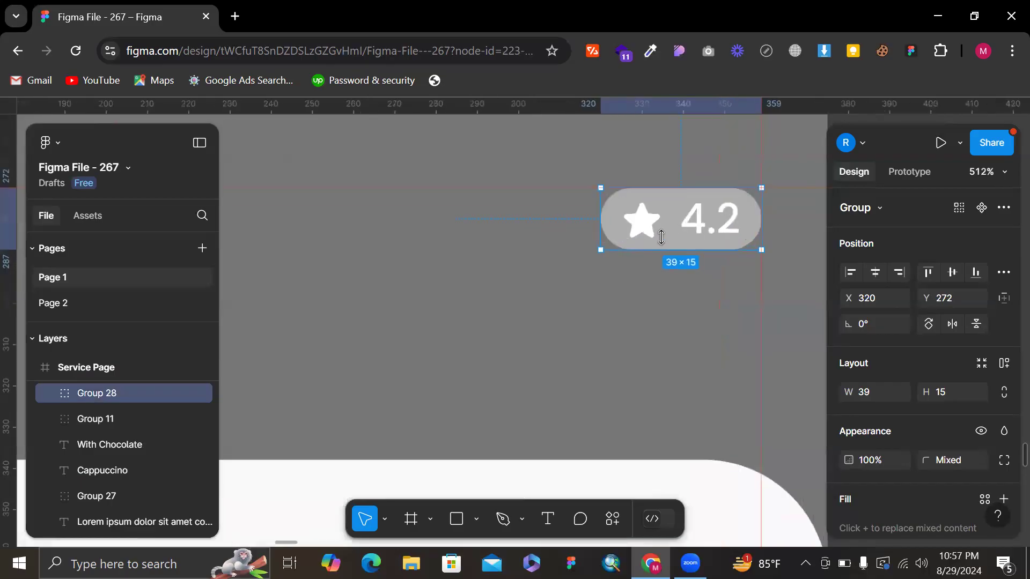
- Recolour the Service Page badge's background to the tan CA9F68 sampled from the Home screen's filter button
left_click(664, 237, "ctrl")
scroll(664, 239, "down", 2)
scroll(664, 240, "left", 3)
scroll(664, 241, "down", 5)
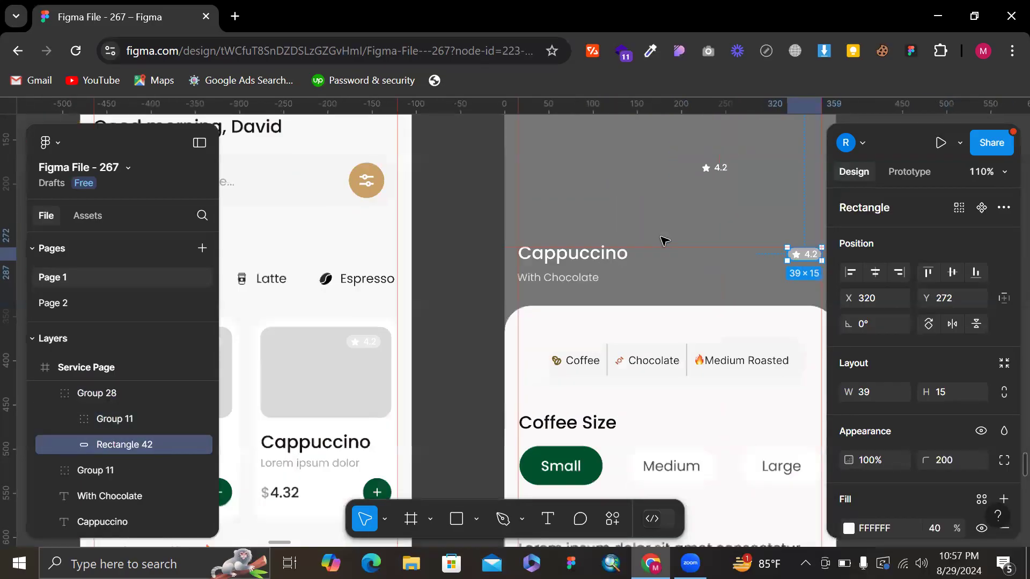
scroll(664, 239, "left", 4)
key("i")
scroll(454, 200, "up", 2)
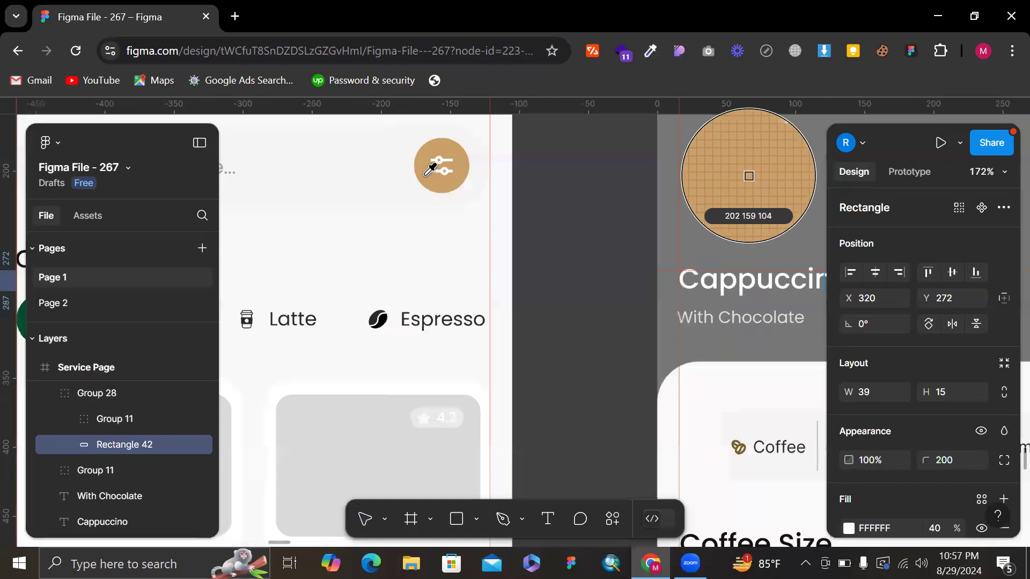
left_click(428, 179)
scroll(427, 178, "right", 3)
scroll(427, 178, "right", 5)
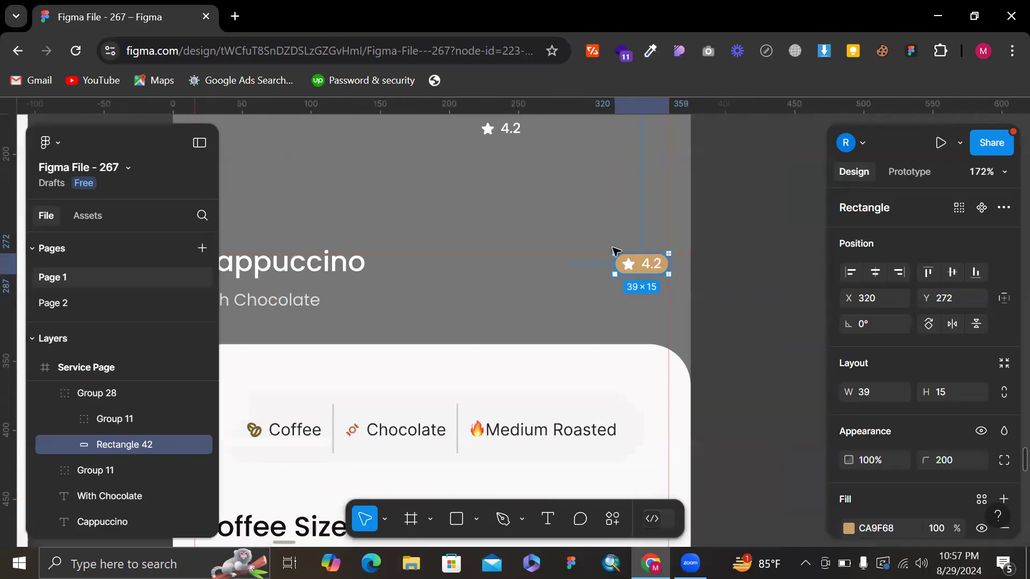
- Delete the stray rating copy without a background from the Service Page header
left_click(576, 199)
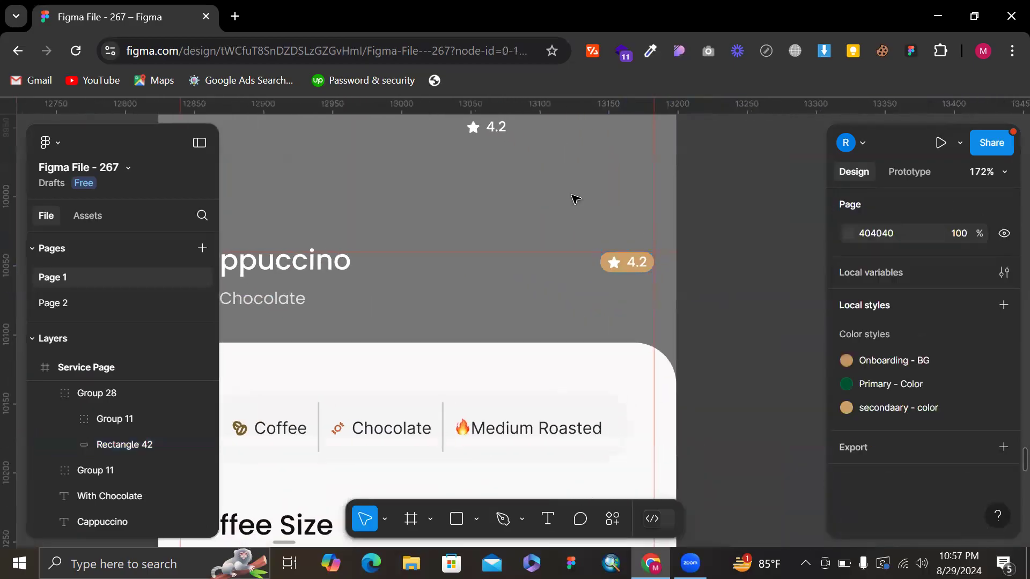
left_click(489, 129)
key("Delete")
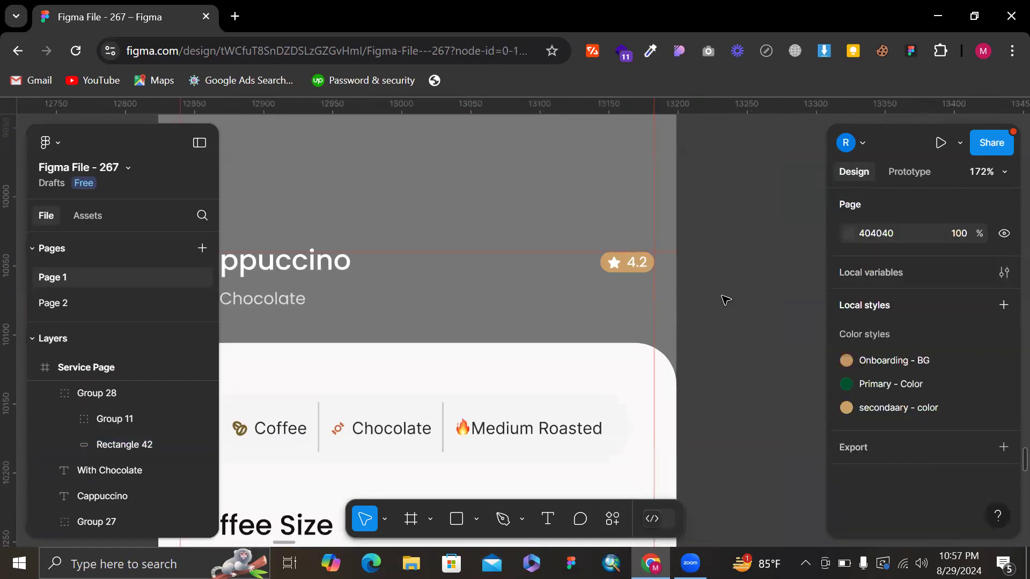
- Compare the Service Page header with the reference design and set the "Cappuccino" title's font size to 24
scroll(721, 296, "up", 4)
scroll(722, 295, "down", 5)
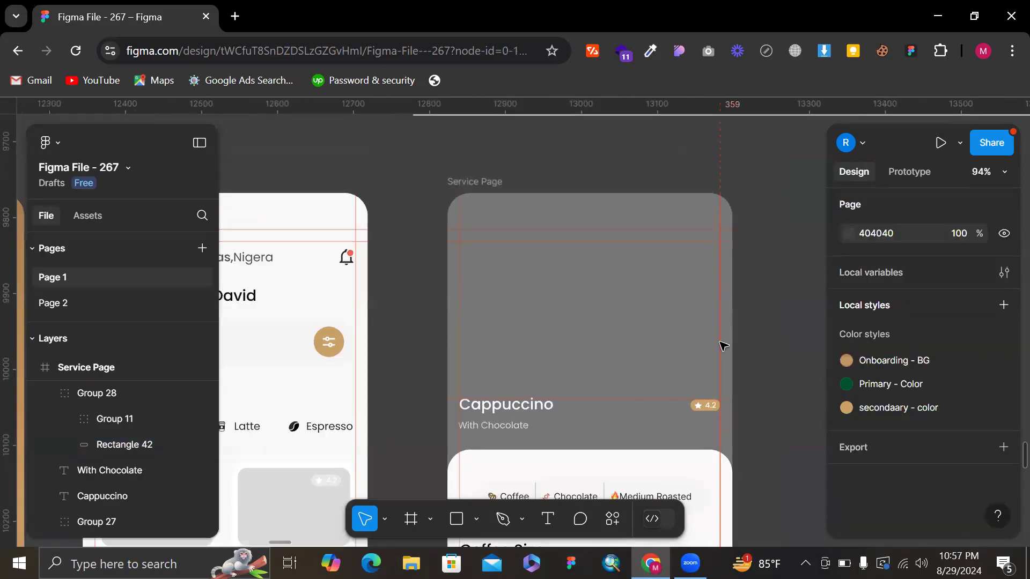
scroll(723, 346, "up", 4)
scroll(724, 346, "up", 5)
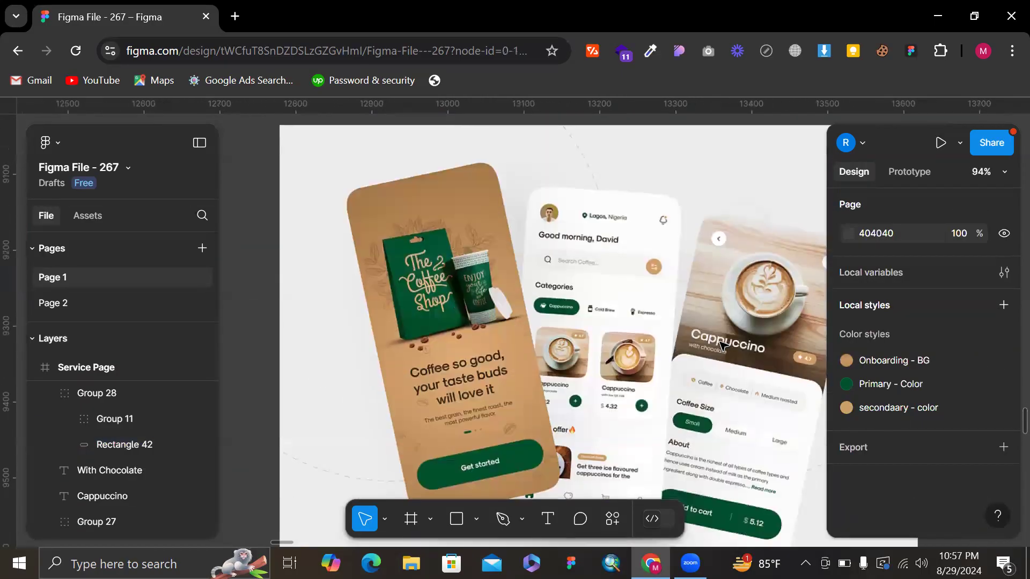
scroll(722, 346, "down", 9)
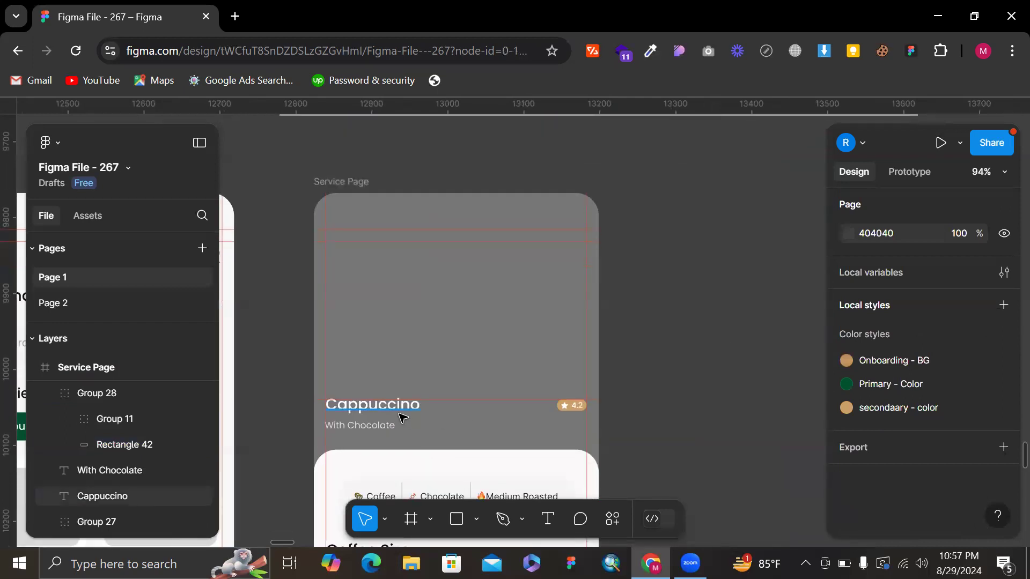
left_click(402, 417)
scroll(882, 387, "down", 3)
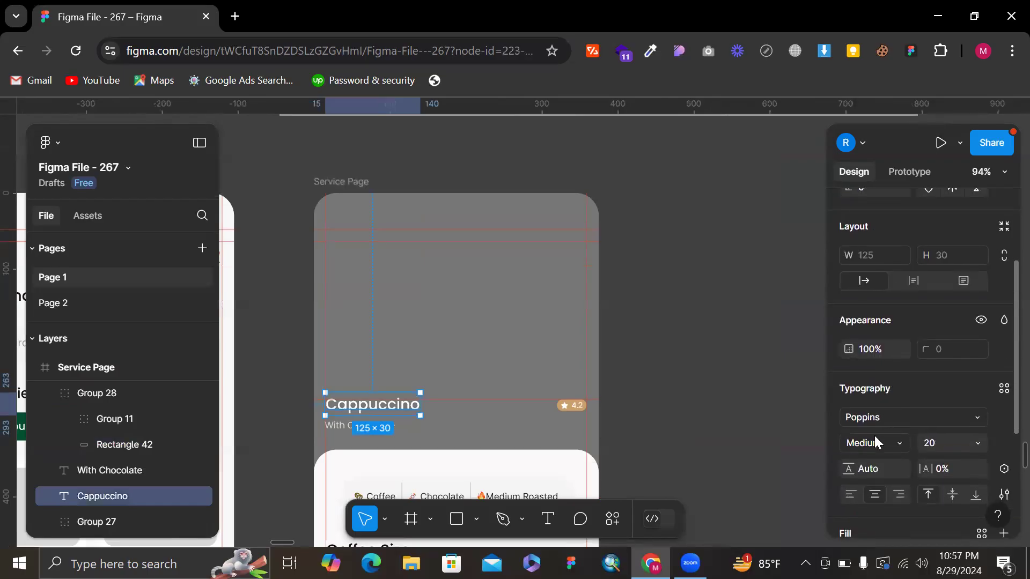
left_click(938, 445)
type("24")
key("Return")
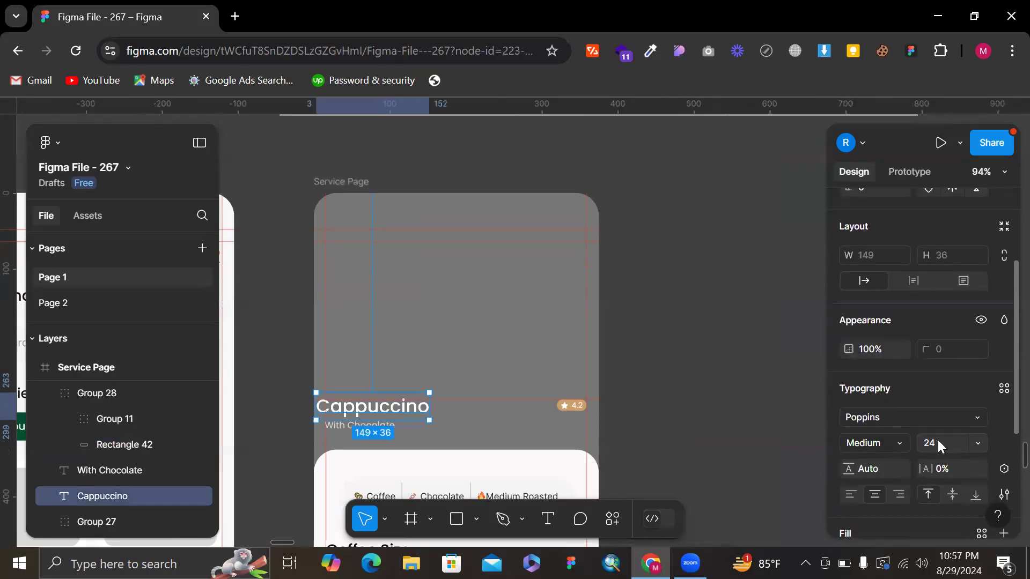
- Move the "Cappuccino" title to the left margin at X 14 and nudge it up 4 px above the subtitle
scroll(342, 407, "up", 3)
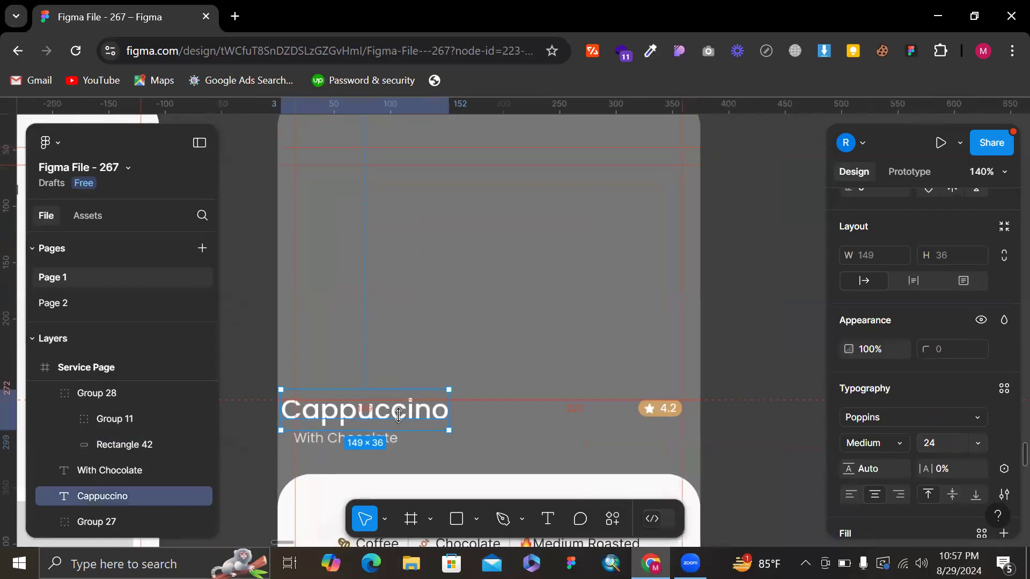
mouse_move(363, 426)
left_mouse_down()
mouse_move(385, 426)
mouse_move(372, 426)
left_mouse_up()
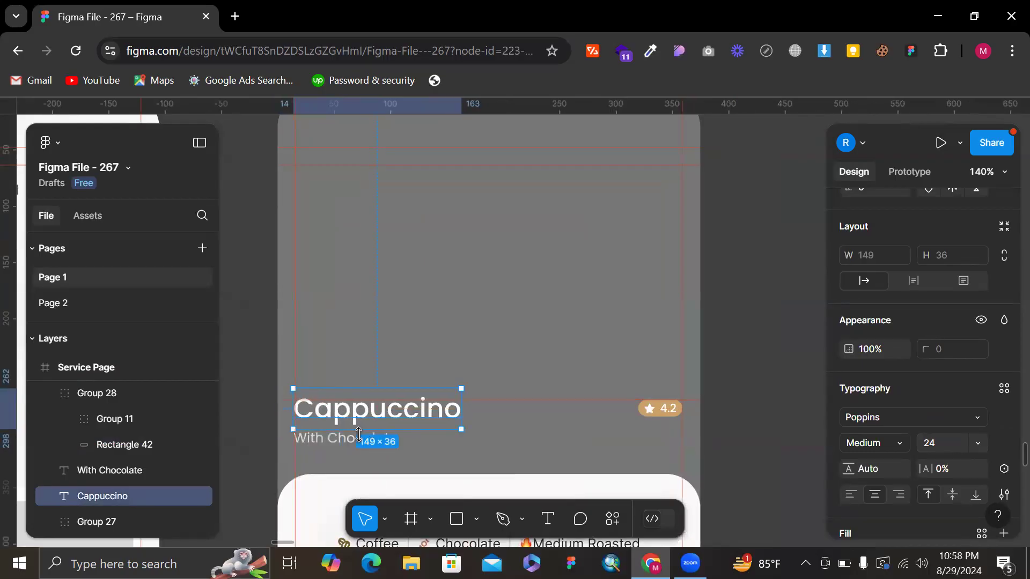
key("Up")
key("Up")
key("Up")
key("Up")
- Set the "With Chocolate" subtitle's font size to 14
left_click(360, 445)
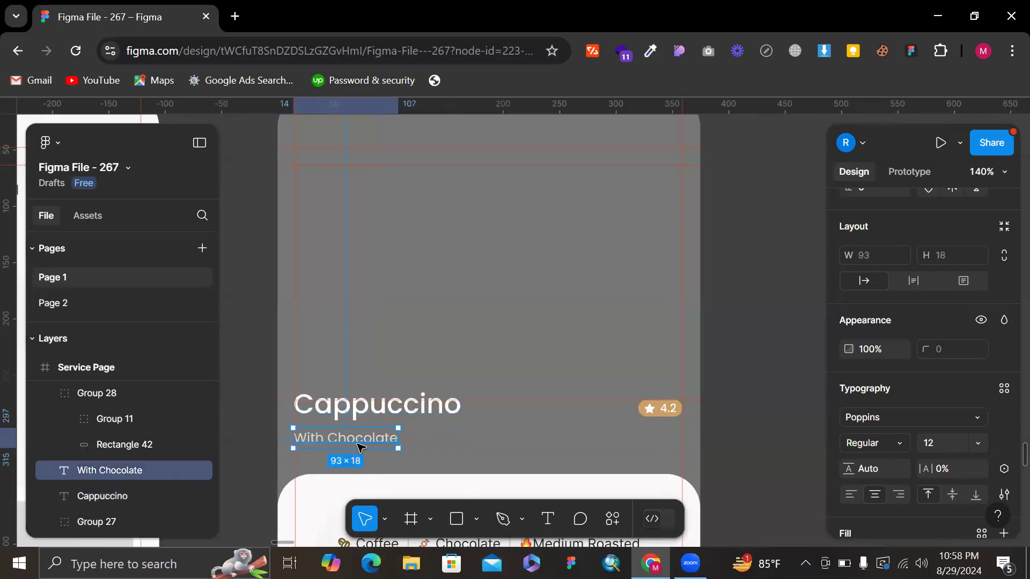
left_click(943, 438)
key("Up")
key("Up")
key("Up")
key("Down")
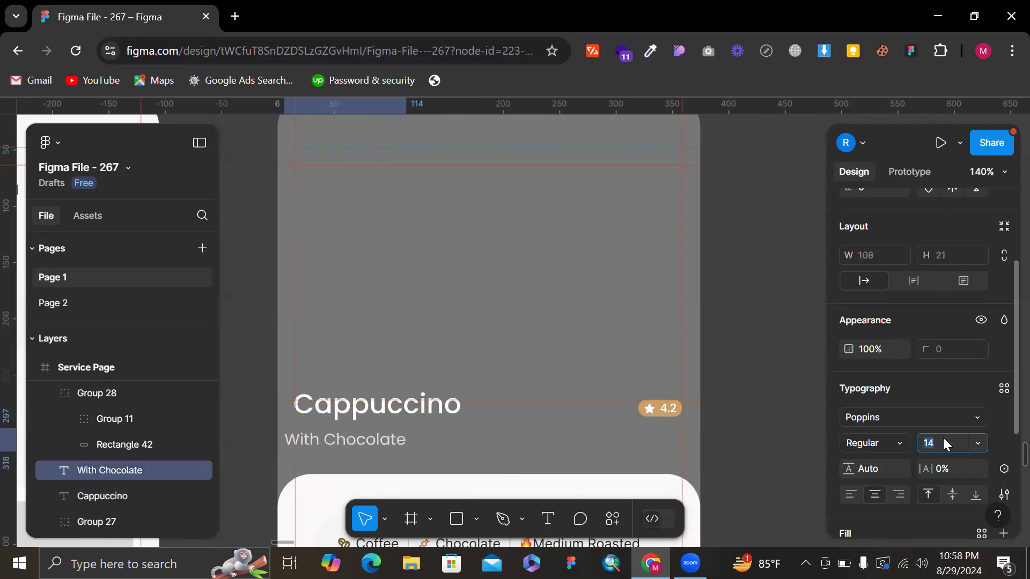
scroll(313, 440, "up", 5)
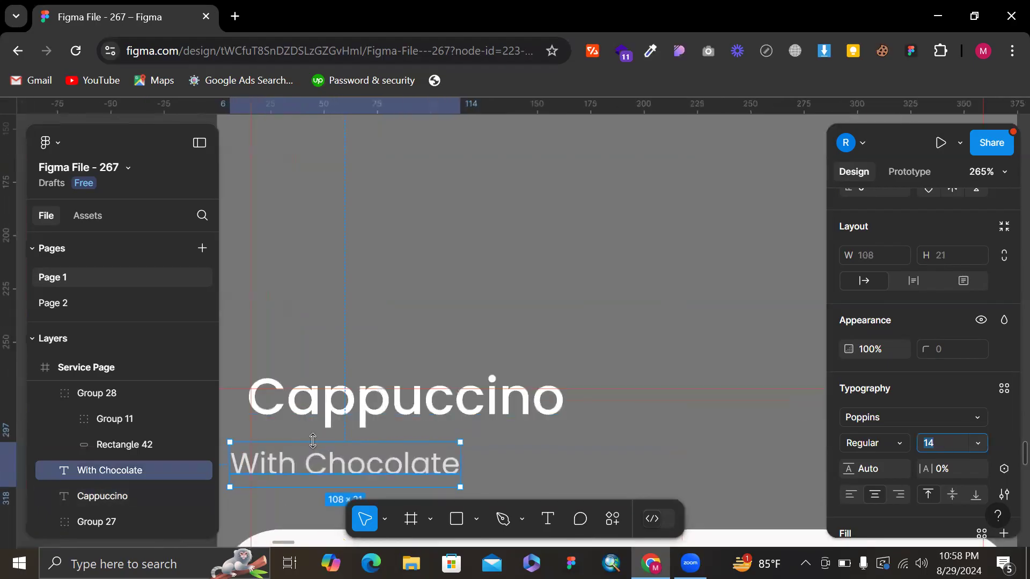
- Move the "With Chocolate" subtitle to X 16, in line with the left edge of the "Cappuccino" title
key("Escape")
key("shift+Right")
key("Right")
key("Right")
key("Right")
key("Right")
key("Down")
key("Left")
key("Left")
key("Left")
key("Left")
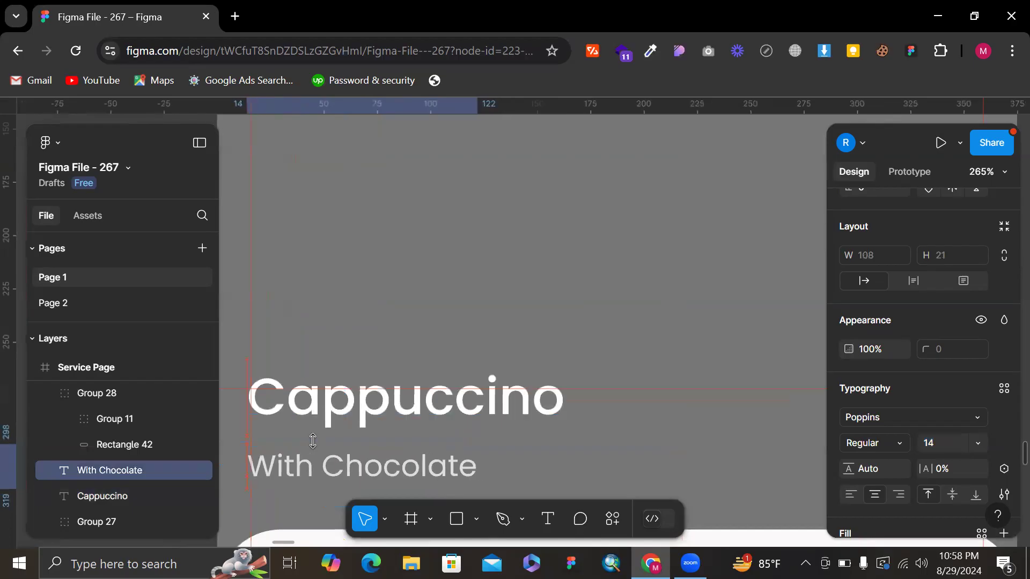
key("Up")
- Try scaling the header's rating badge up from its right edge, including at 2x, and undo each attempt
scroll(553, 369, "right", 5)
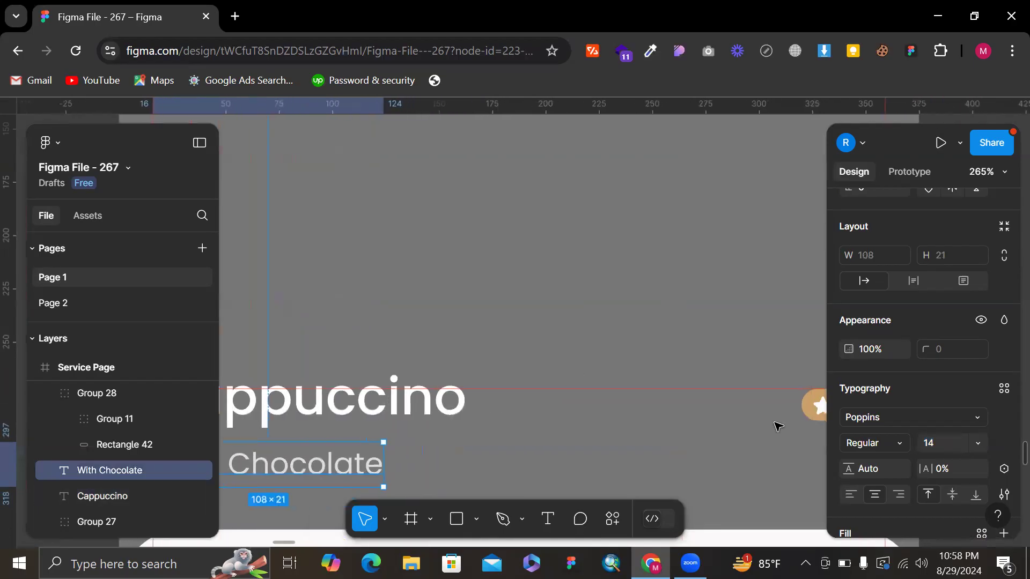
left_click(766, 405)
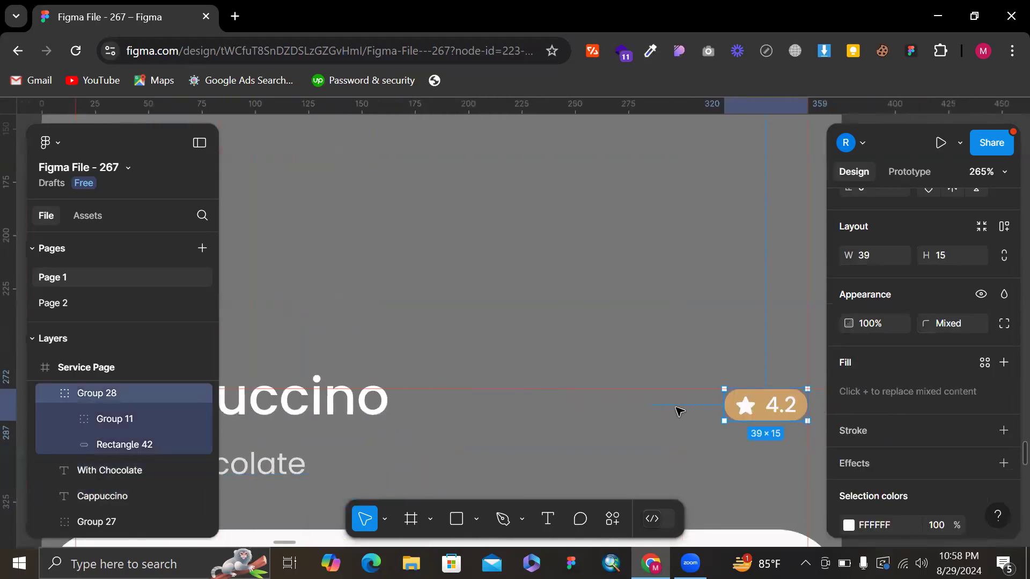
key("k")
left_click_drag(729, 411, 711, 410)
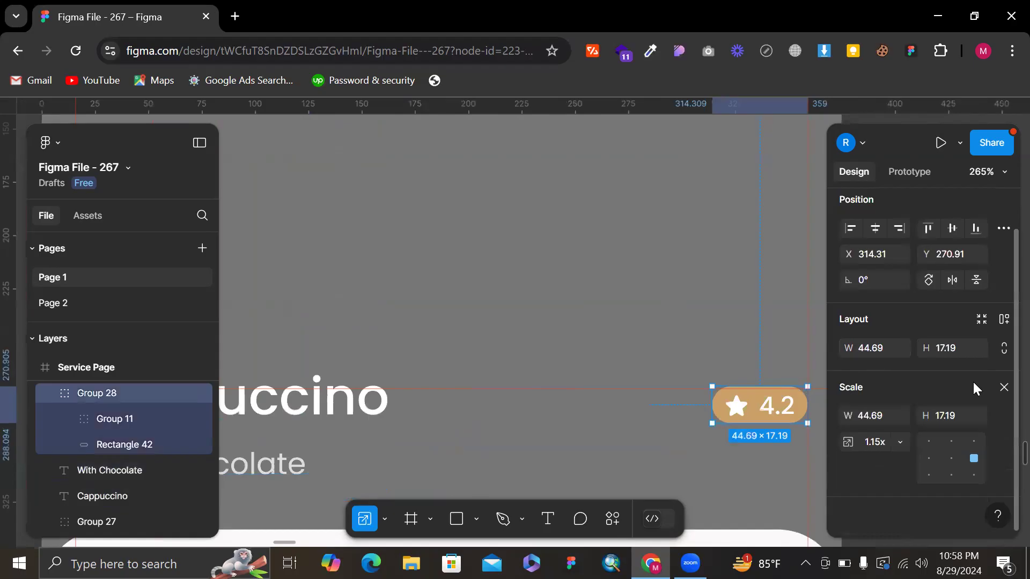
key("ctrl+z")
left_click(879, 443)
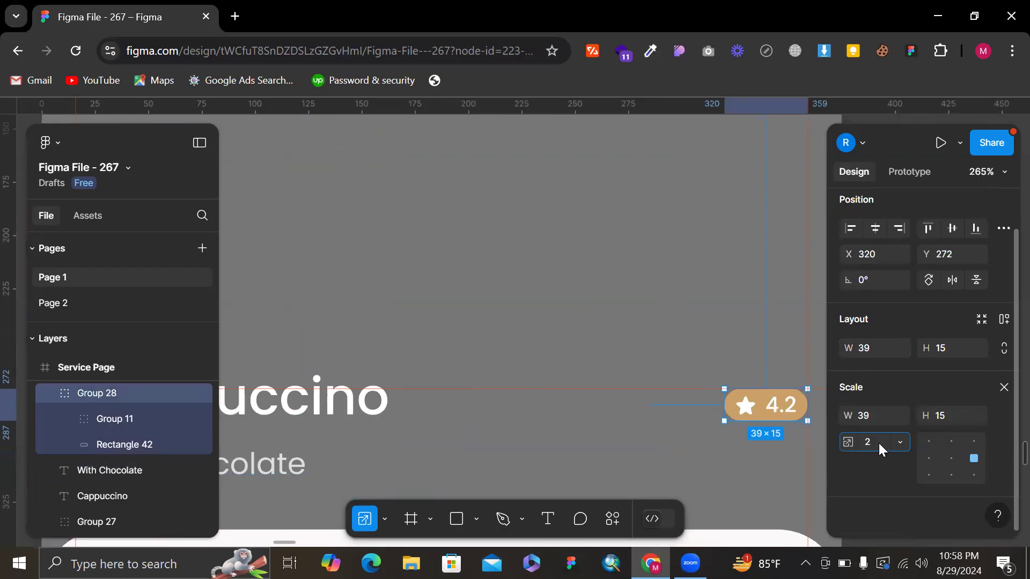
key("Return")
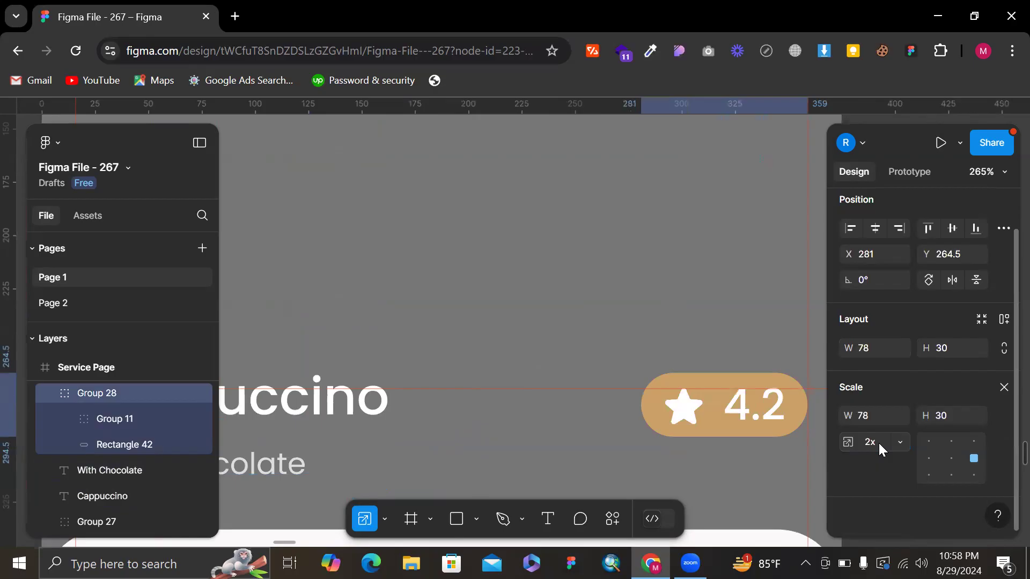
key("ctrl+z")
- Scale the rating badge by 1.5x and move it to X 302, Y 271
left_click(878, 443)
type("1.5")
key("Return")
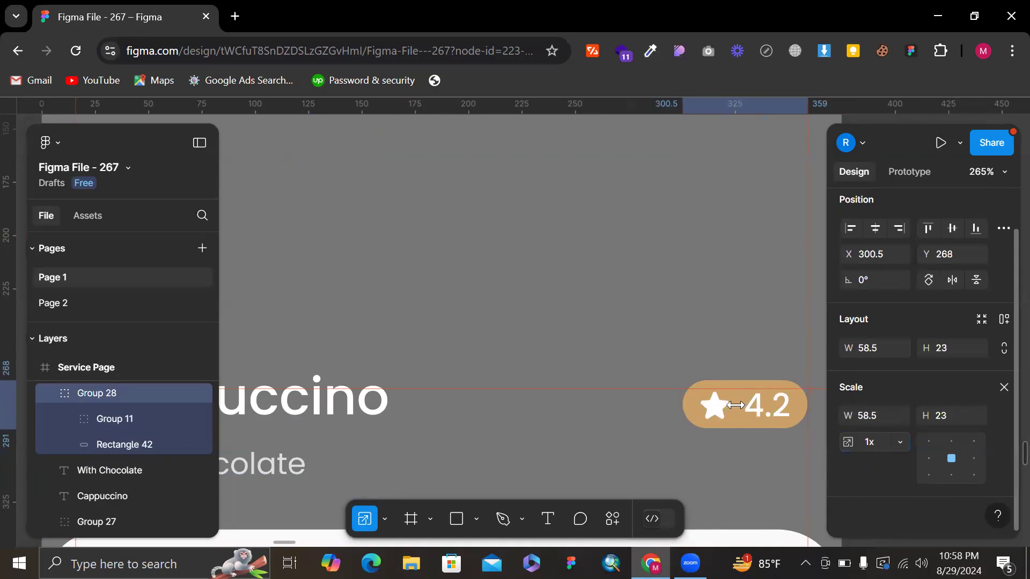
left_click_drag(762, 424, 766, 424)
- Set the rating badge's width to 58 and deselect it
left_click(884, 350)
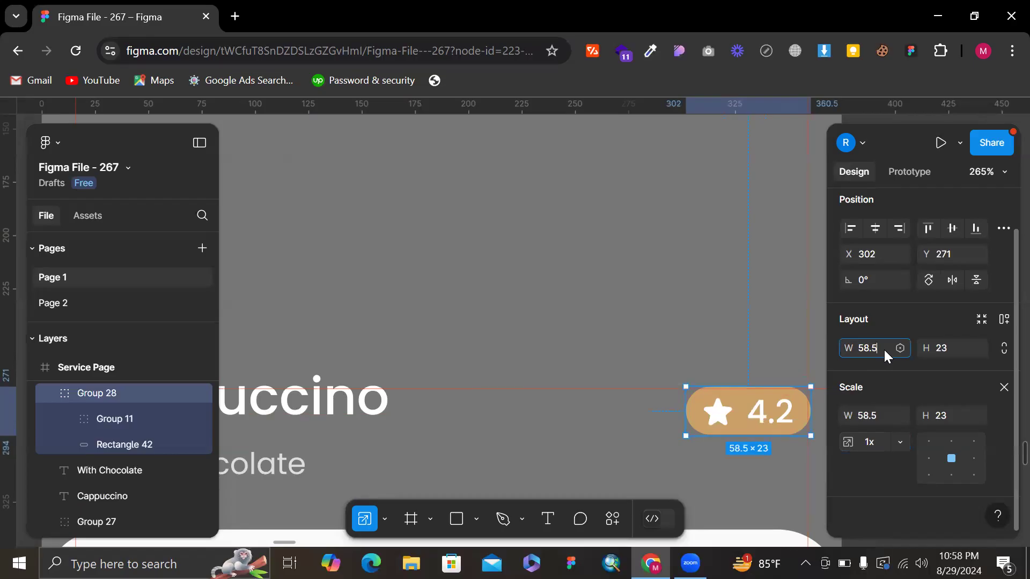
left_click(880, 413)
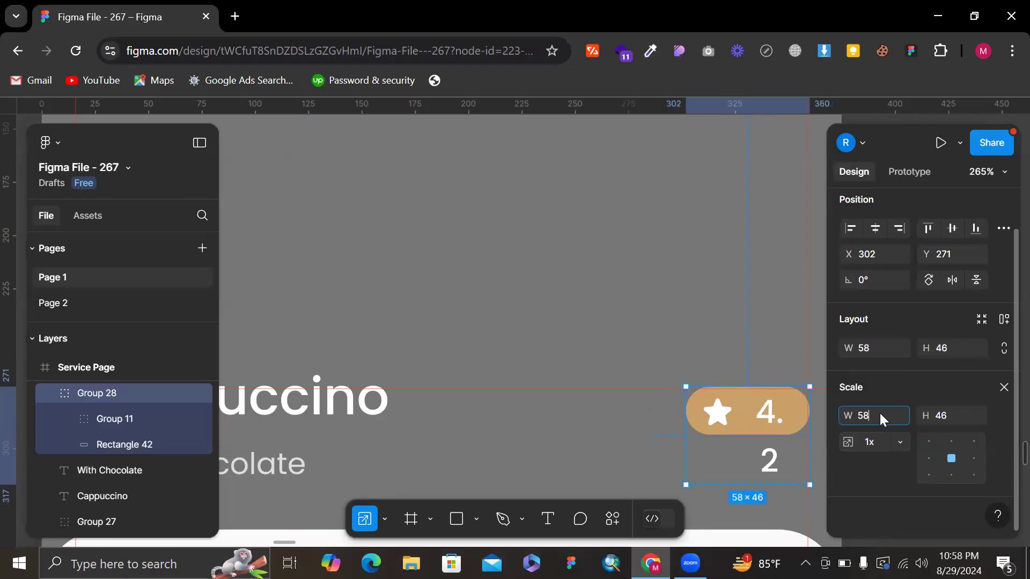
left_click(681, 407)
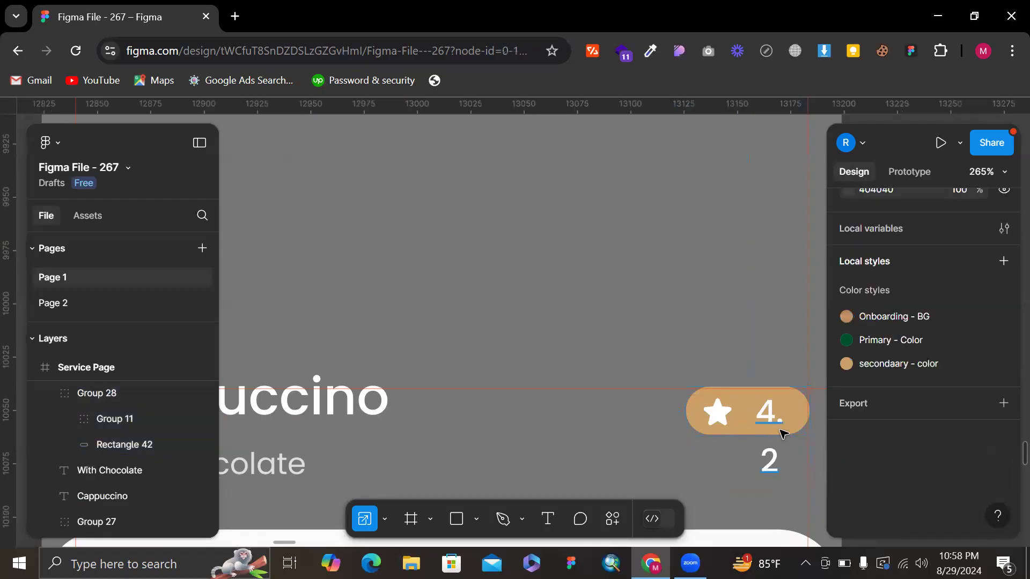
- Widen the badge's "4.2" text box on both sides to 29 px without scaling the text, so the rating fits on one line
left_click(779, 430, "ctrl")
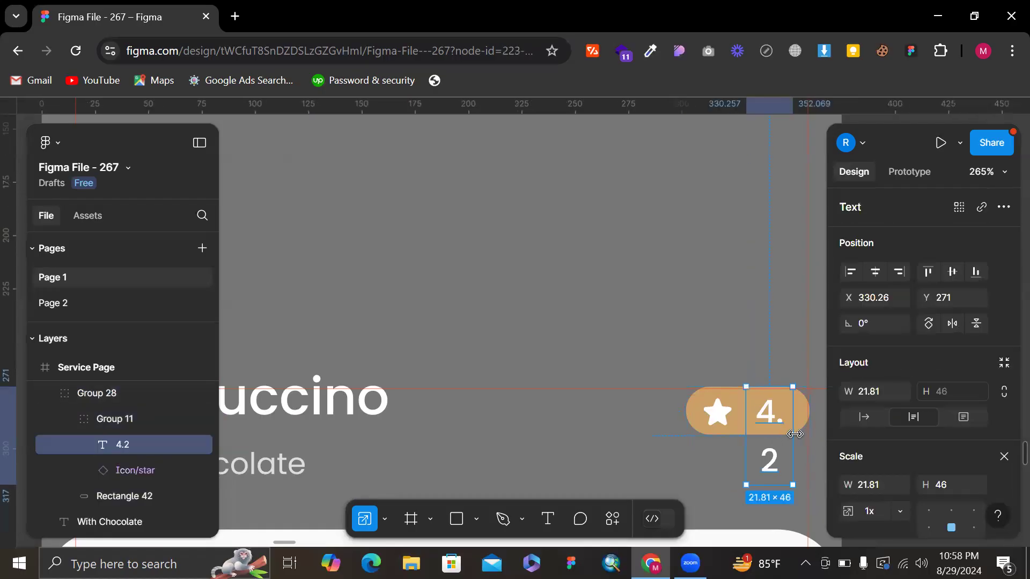
left_click_drag(792, 434, 802, 432)
key("ctrl+z")
key("v")
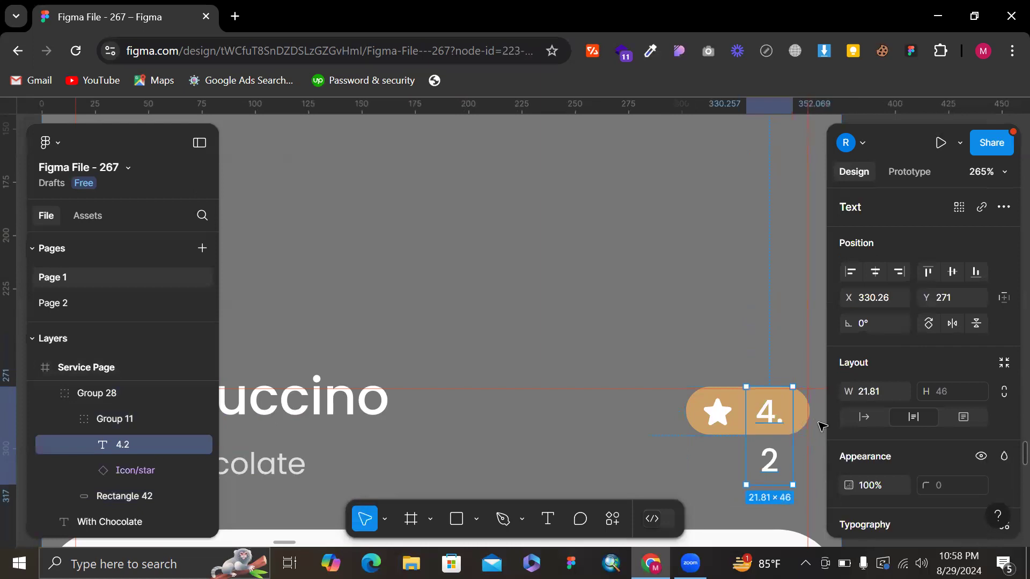
left_click_drag(819, 418, 765, 427)
scroll(804, 418, "up", 5)
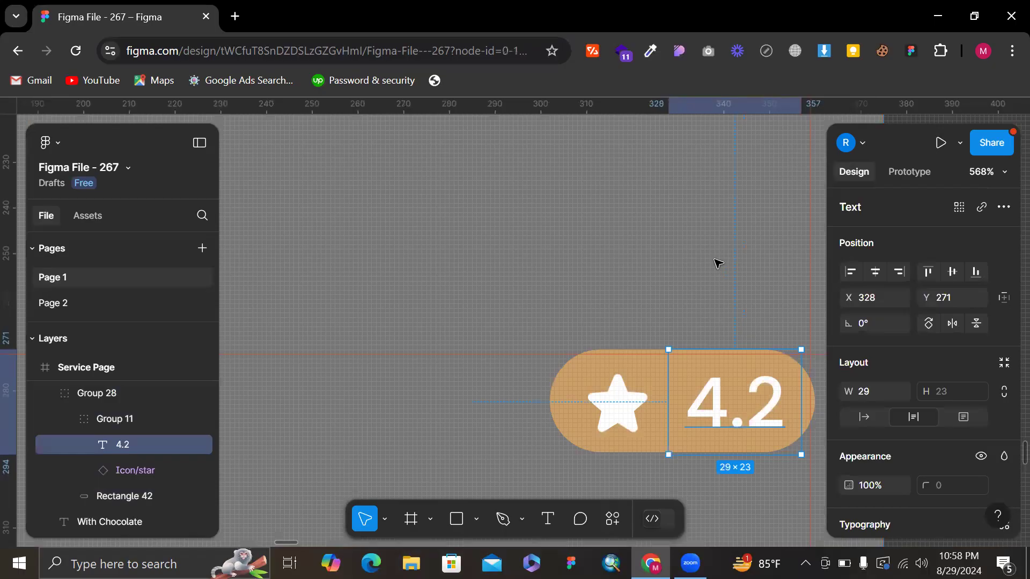
left_click(718, 263)
- Compare the Service Page with the reference design and the neighbouring Home screen, checking the header for missing elements
scroll(674, 227, "down", 5)
scroll(620, 219, "down", 4)
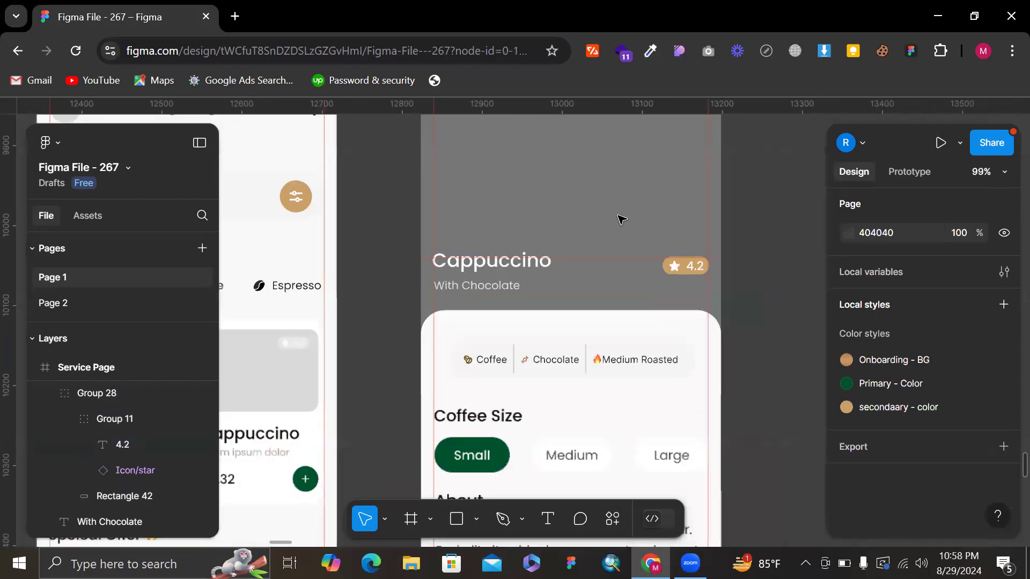
scroll(620, 219, "down", 3)
scroll(704, 226, "up", 5)
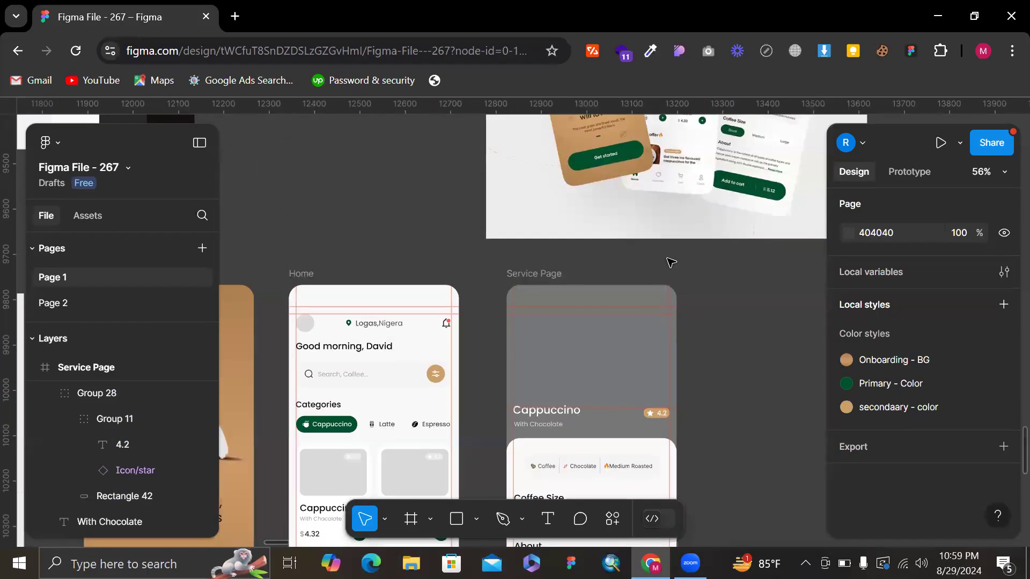
scroll(671, 262, "up", 5)
scroll(775, 269, "up", 4)
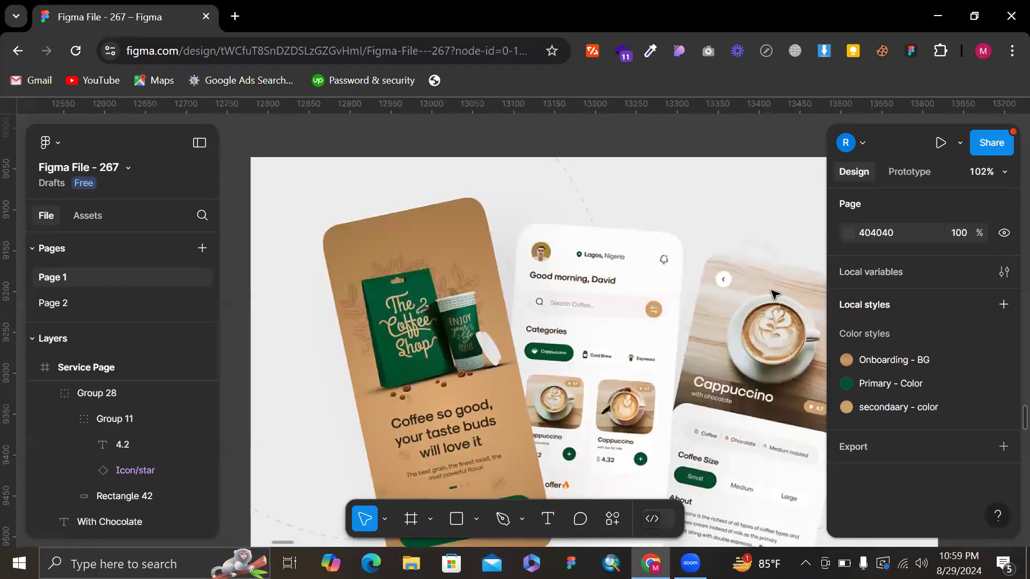
scroll(774, 295, "down", 4)
scroll(774, 294, "down", 5)
key("super+Tab")
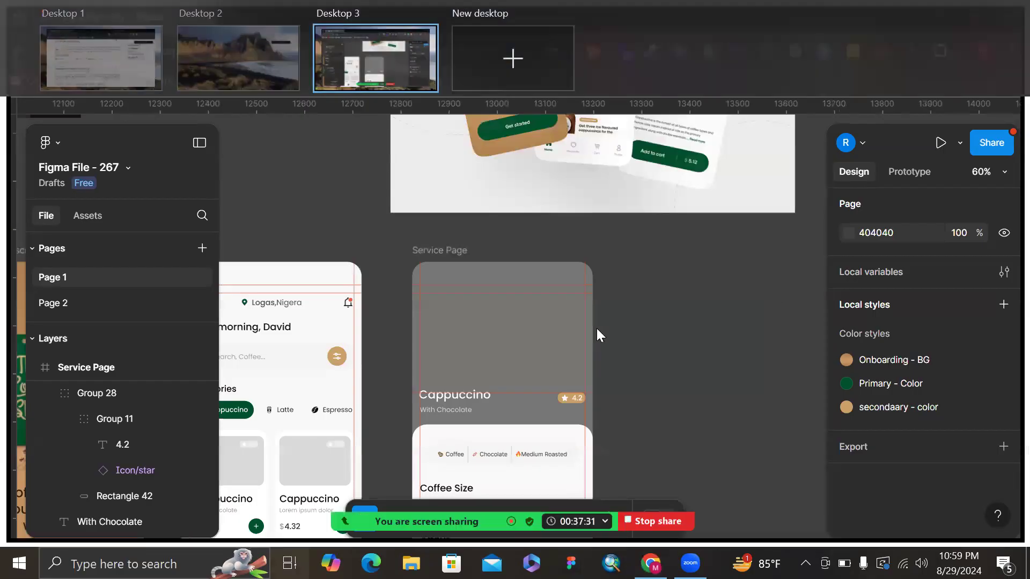
left_click(285, 212)
scroll(532, 295, "down", 3)
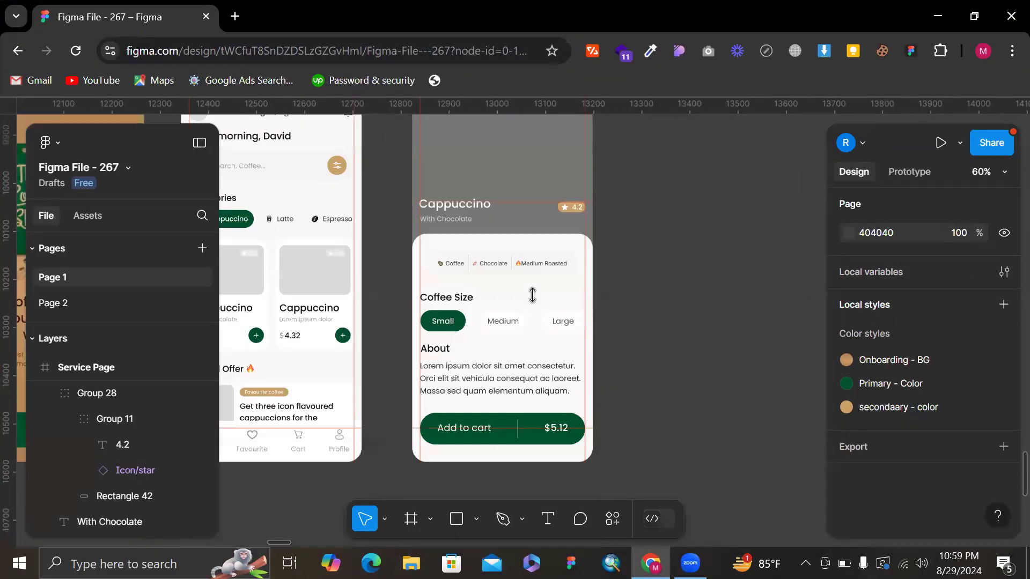
scroll(635, 237, "left", 3)
scroll(635, 237, "up", 5)
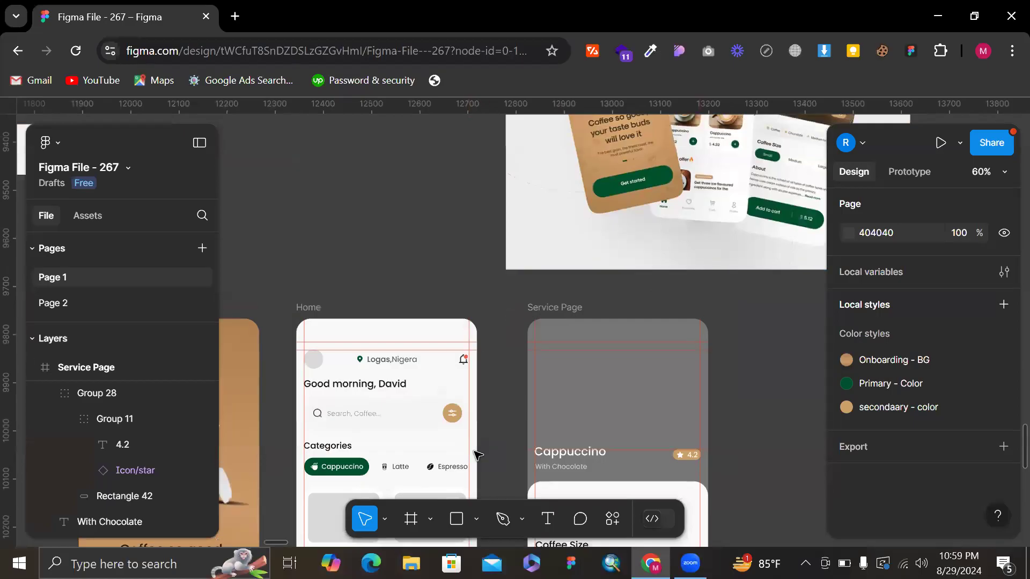
- Find the Iconify plugin, open its details and run it
left_click(619, 526)
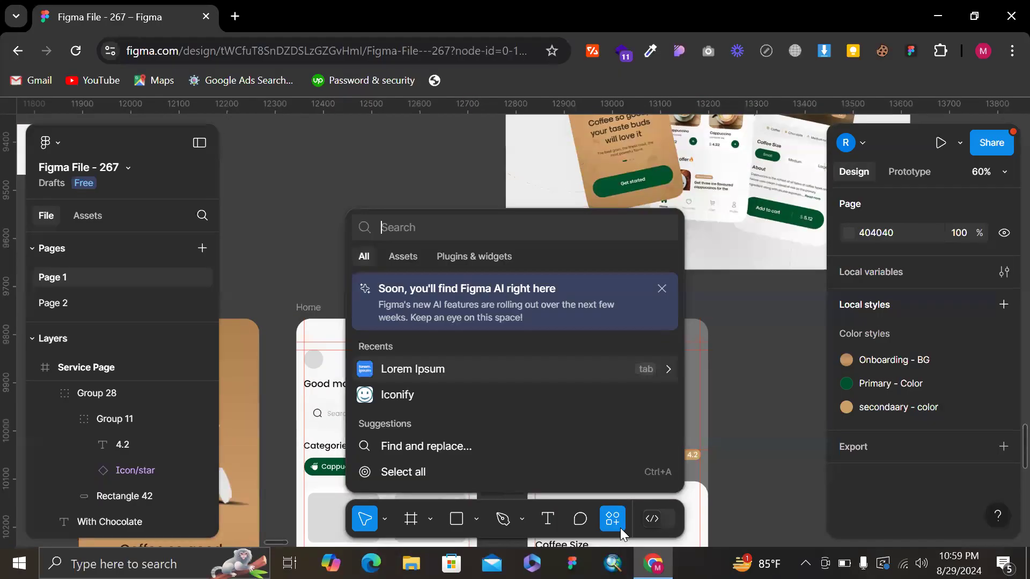
left_click(484, 254)
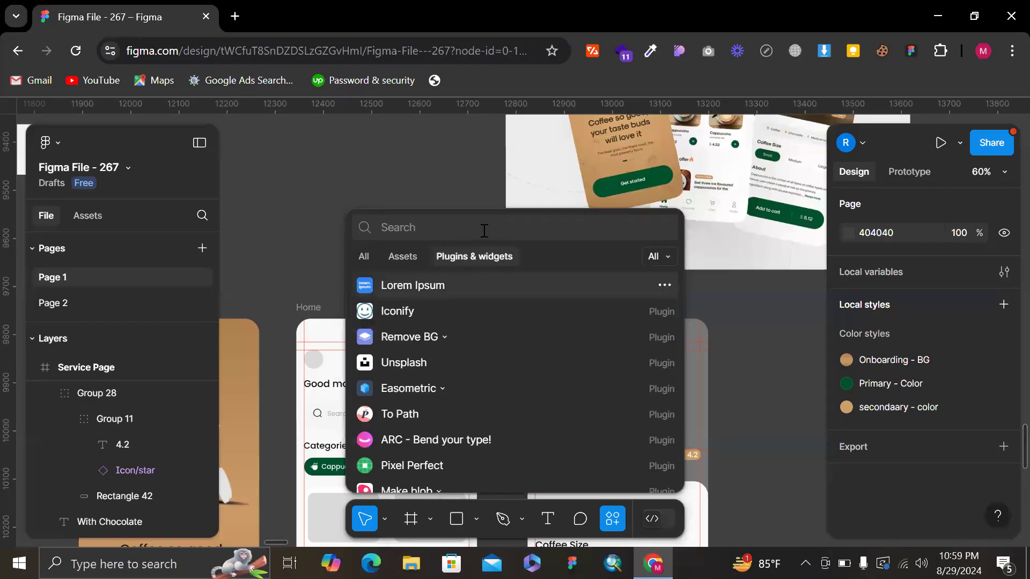
type("iconify")
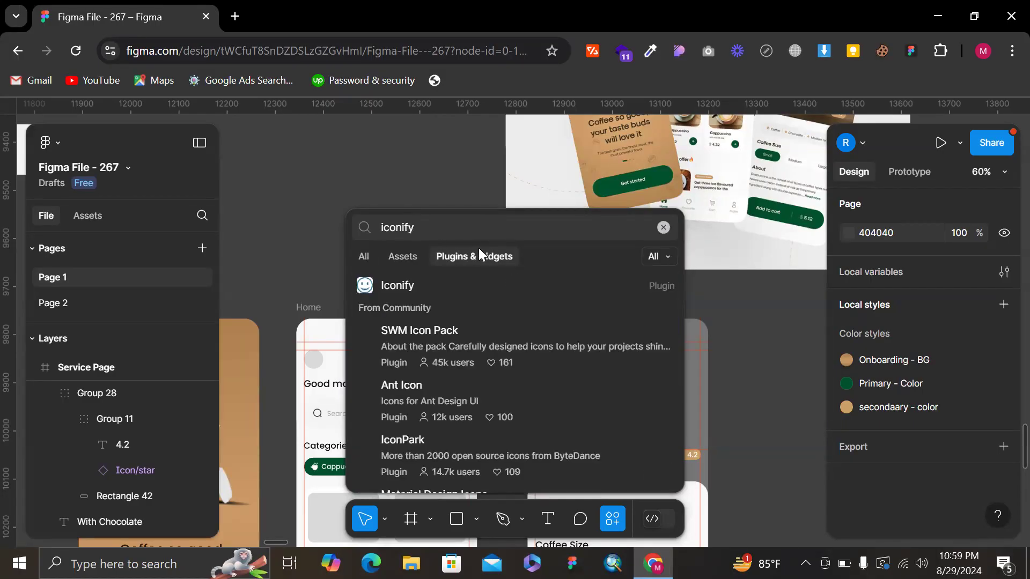
left_click(662, 284)
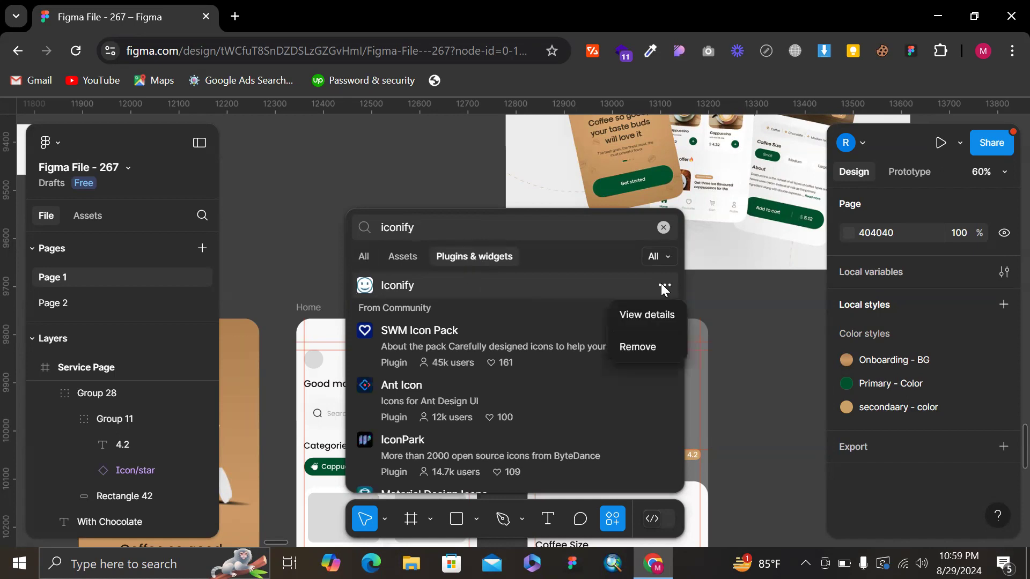
left_click(634, 309)
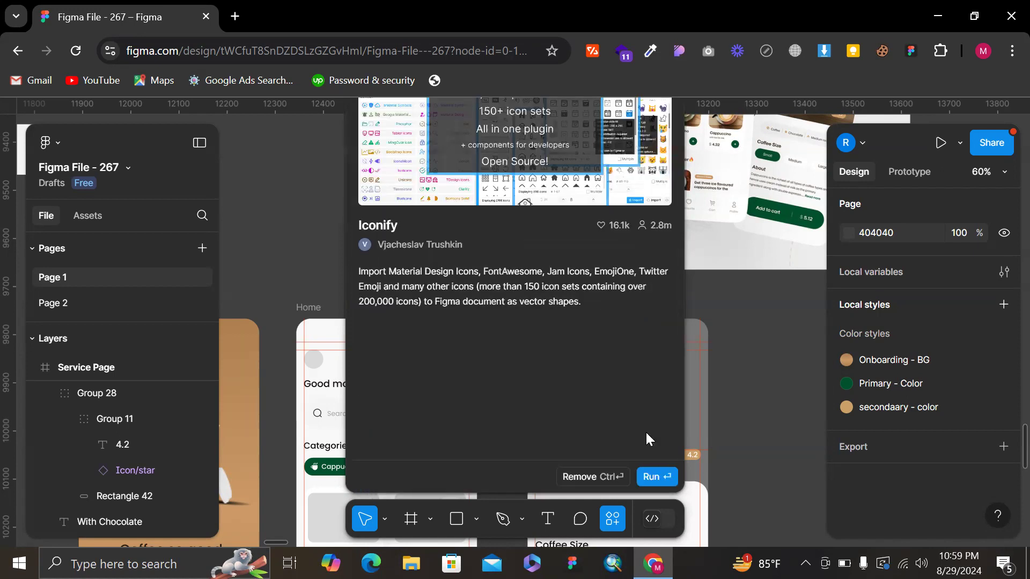
left_click(654, 476)
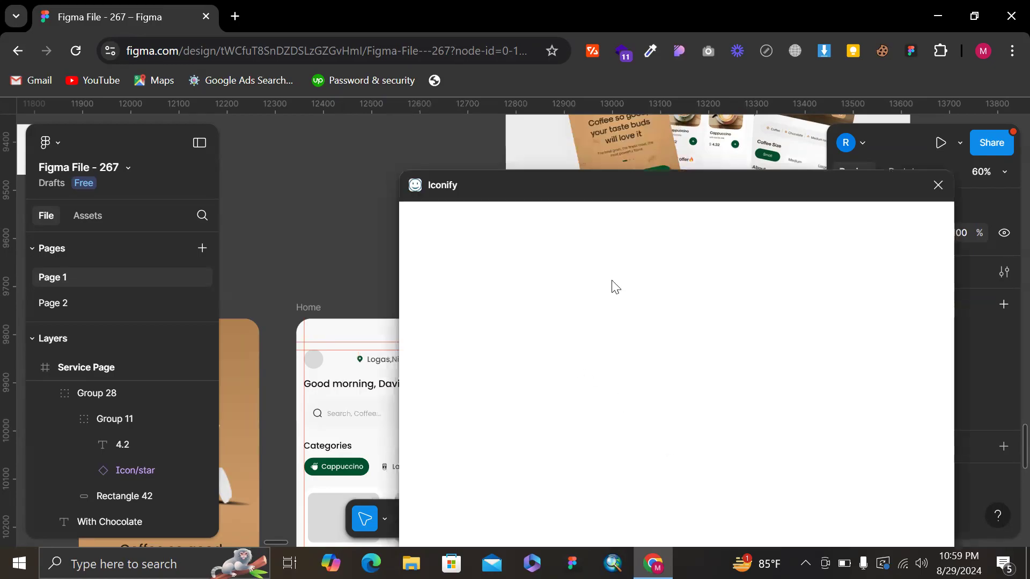
- Search Iconify for "back" icons and browse the second page of results
left_click(506, 319)
key("ctrl+a")
type("ba")
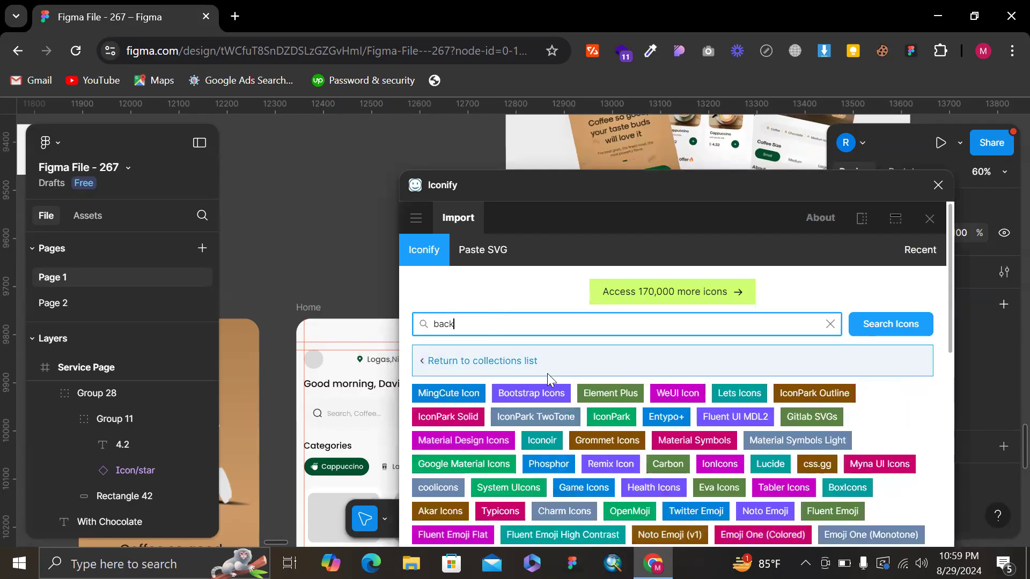
scroll(547, 374, "down", 6)
left_click(641, 464)
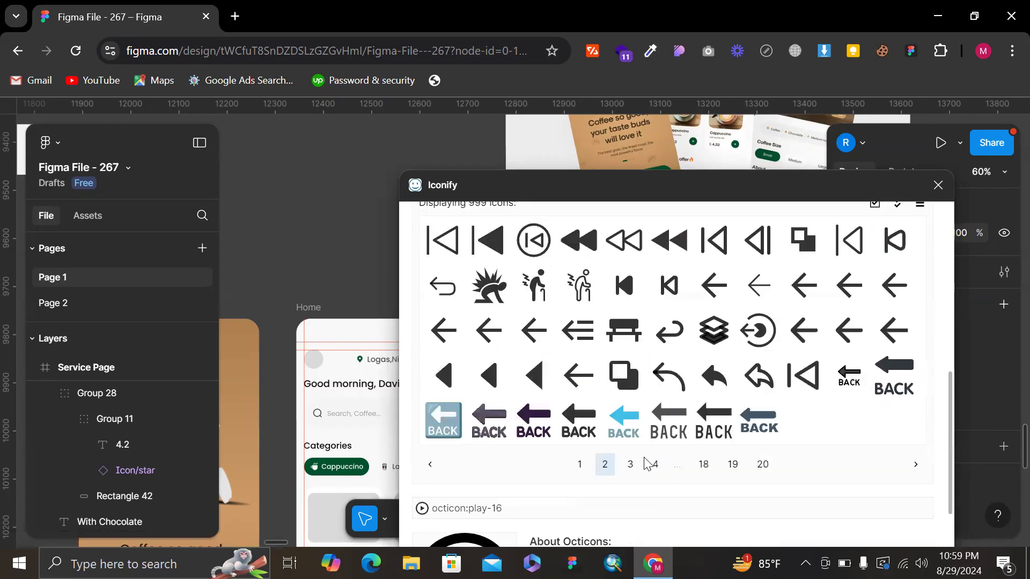
scroll(708, 338, "up", 10)
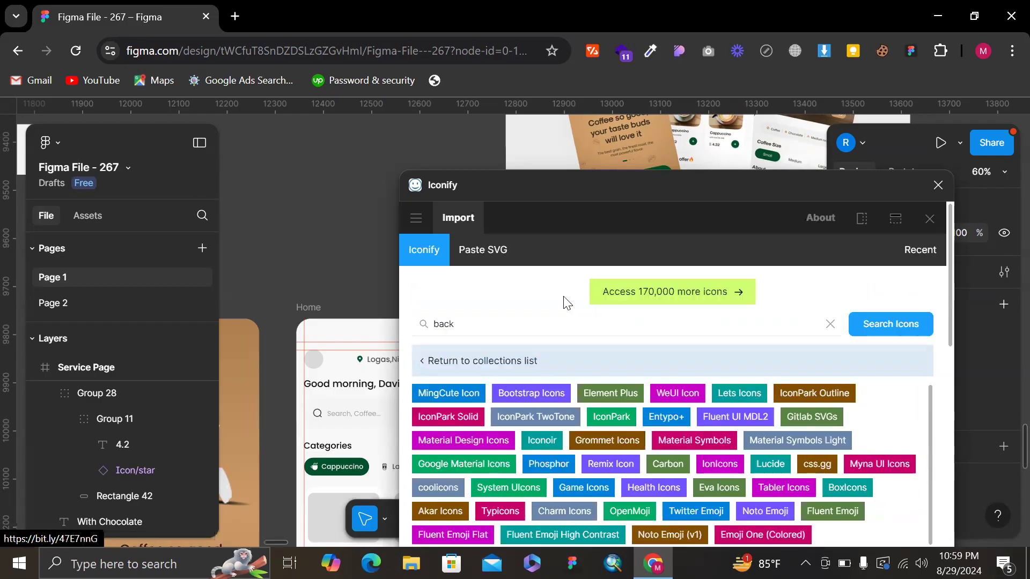
- Search Iconify for "arrow" icons and go to the second page of results
triple_click(541, 326)
type("arrow")
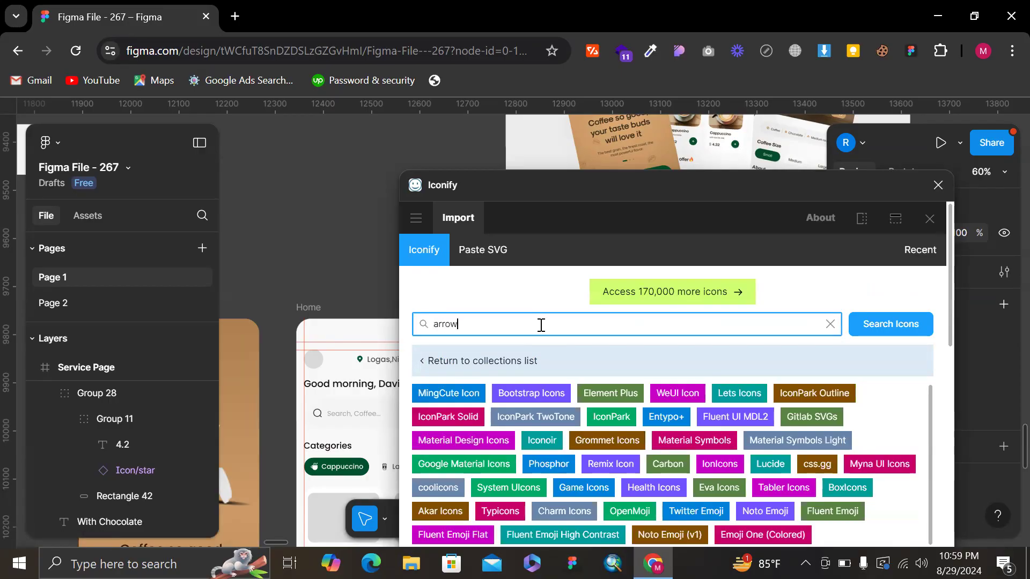
key("Return")
scroll(568, 398, "down", 8)
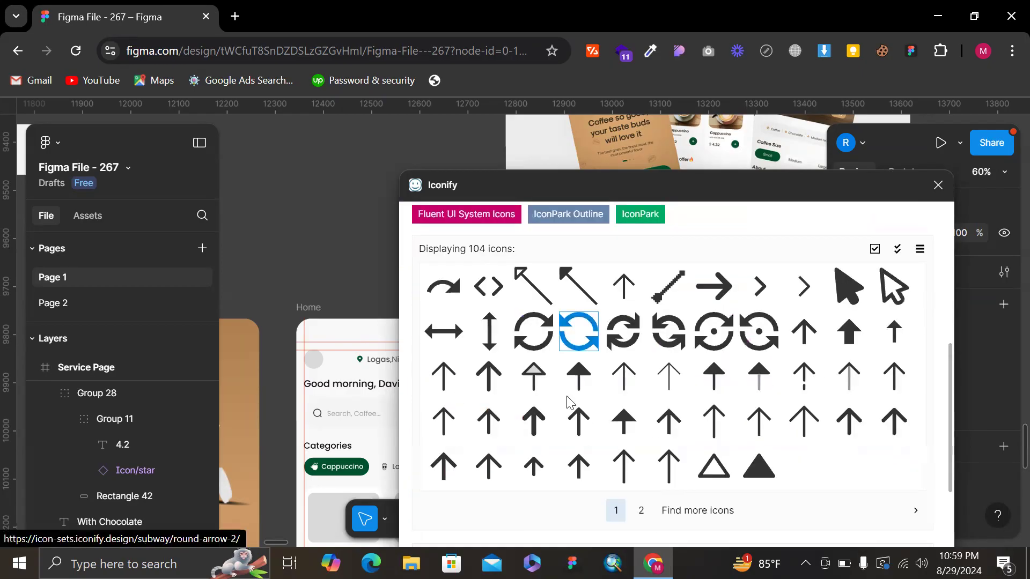
left_click(640, 510)
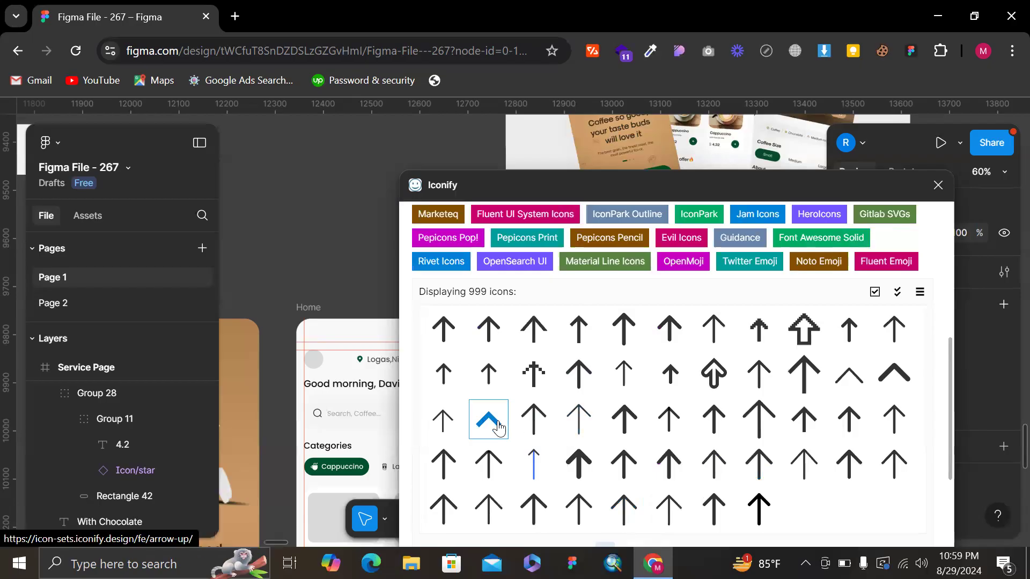
- Import the ep:arrow-up-bold icon onto the canvas, select its vector and close the Iconify plugin
left_click_drag(894, 374, 511, 177)
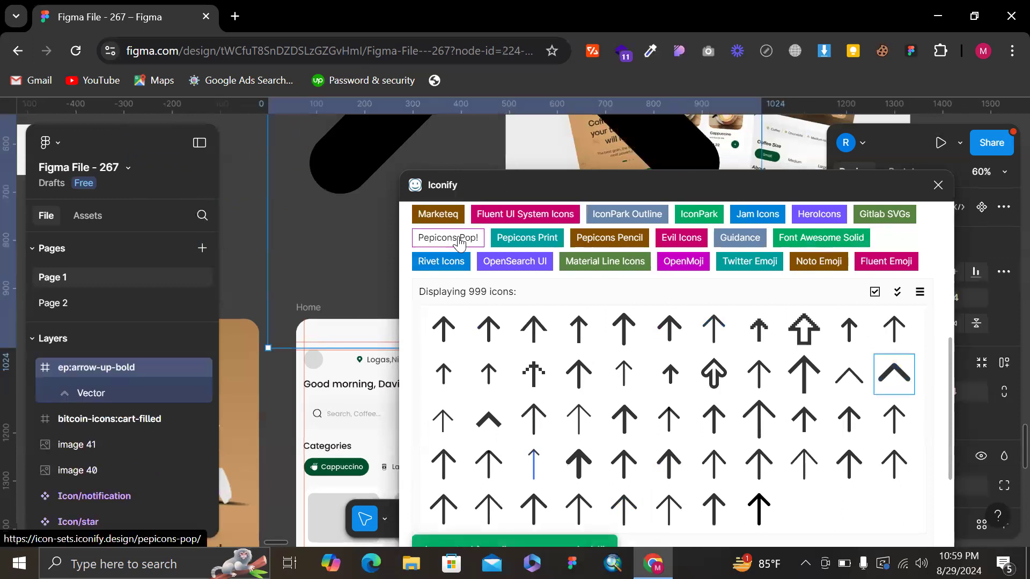
left_click(328, 174)
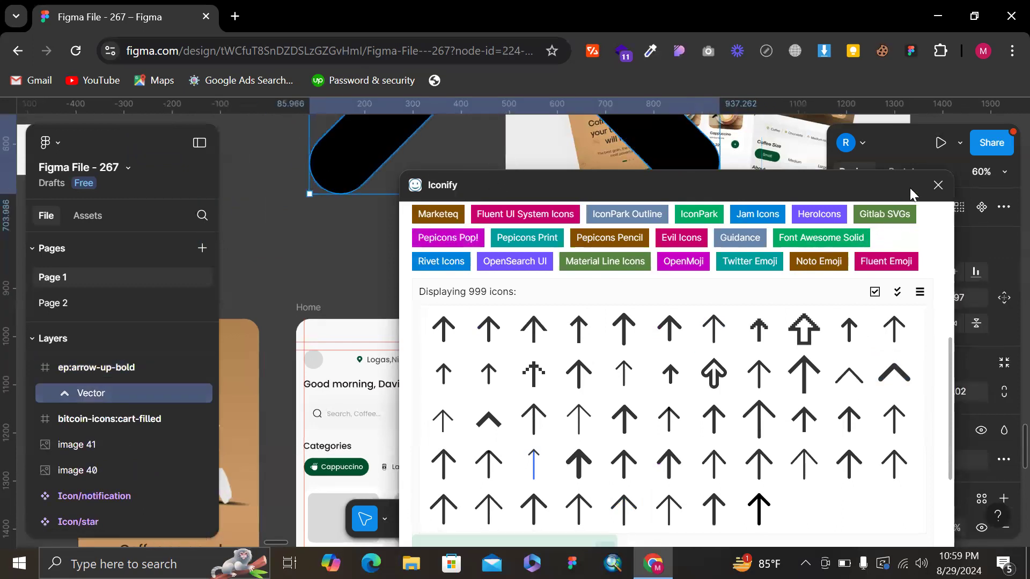
left_click(938, 186)
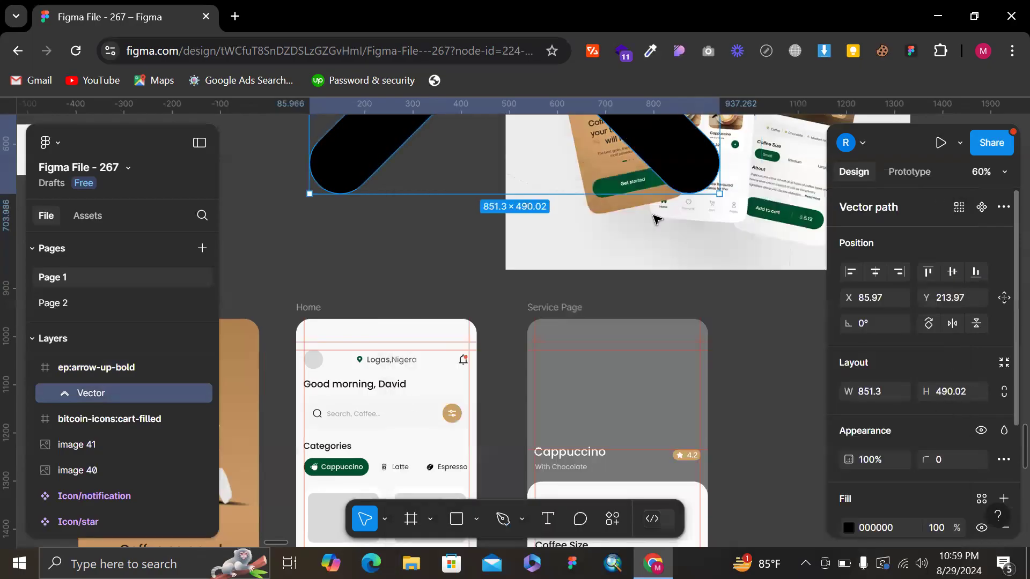
scroll(652, 214, "down", 5)
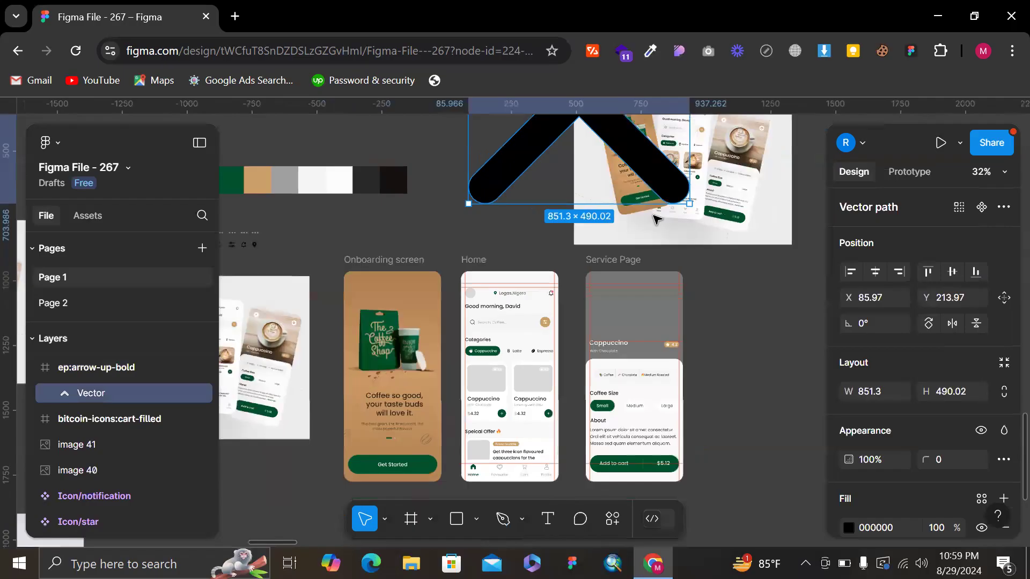
- Resize the ep:arrow-up-bold icon frame to 24 × 24 and cut it from the canvas
left_click(452, 161)
left_click(484, 193)
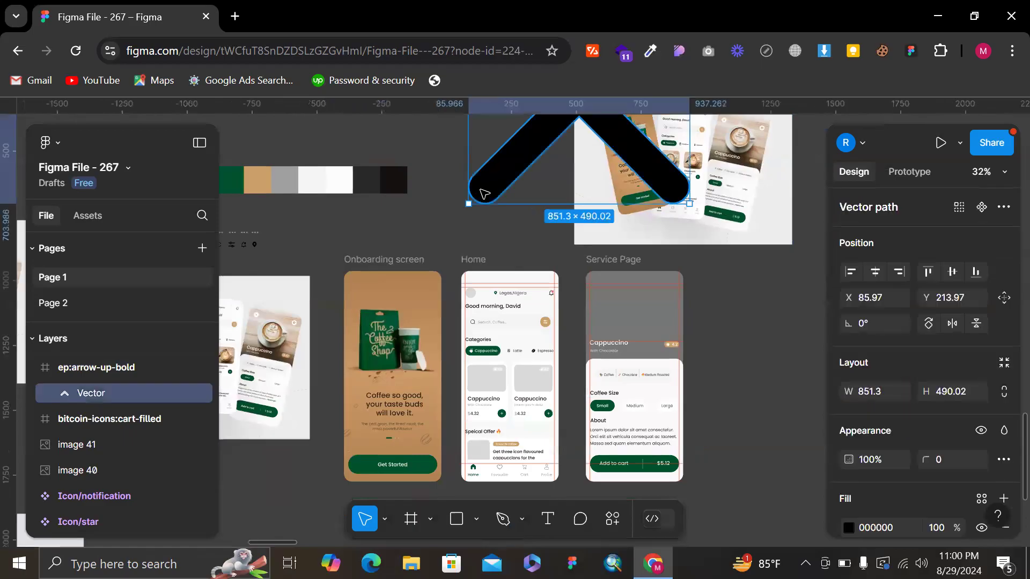
scroll(488, 202, "up", 5)
left_click(489, 321)
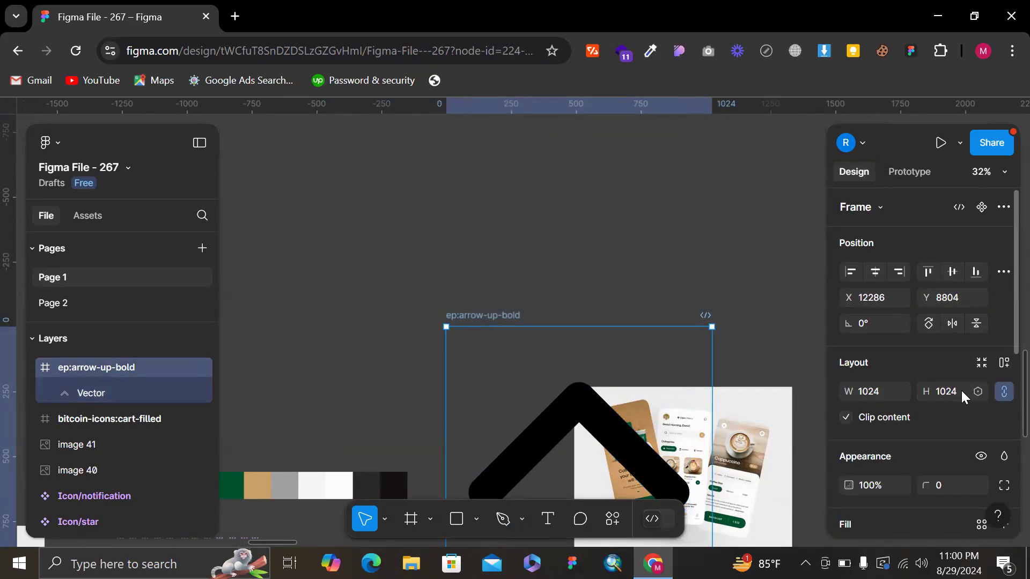
key("Return")
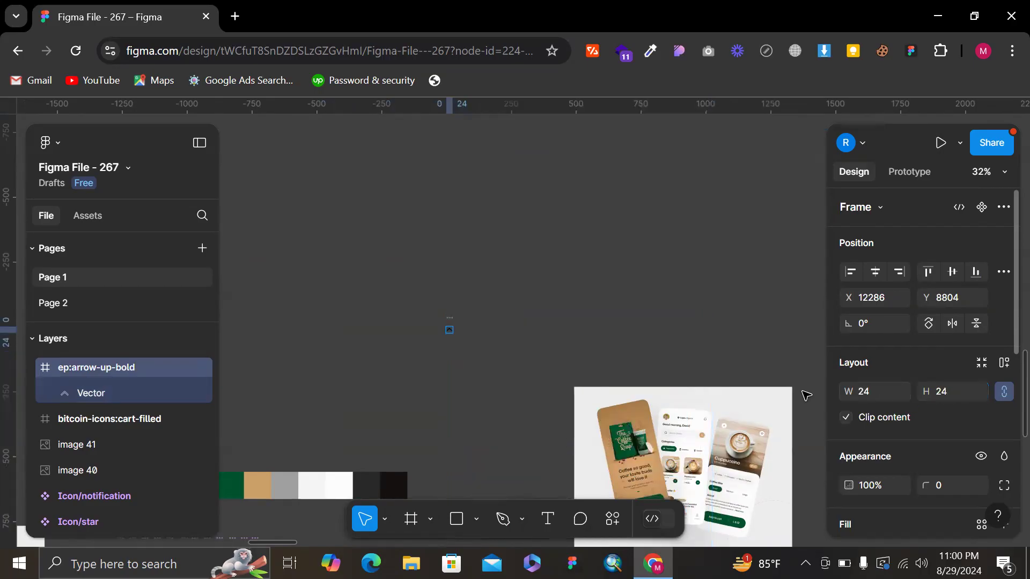
key("Delete")
- Draw a 32 × 32 circle in the Service Page header, beside the left margin guide at Y 64
scroll(565, 332, "down", 1)
scroll(578, 261, "down", 5)
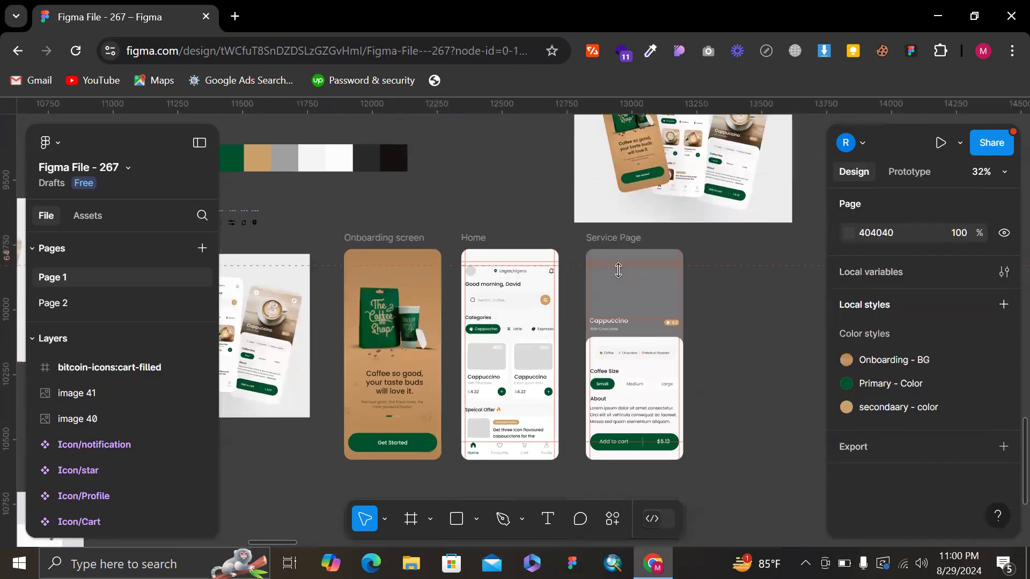
scroll(618, 272, "up", 8, "ctrl")
scroll(507, 263, "up", 3, "ctrl")
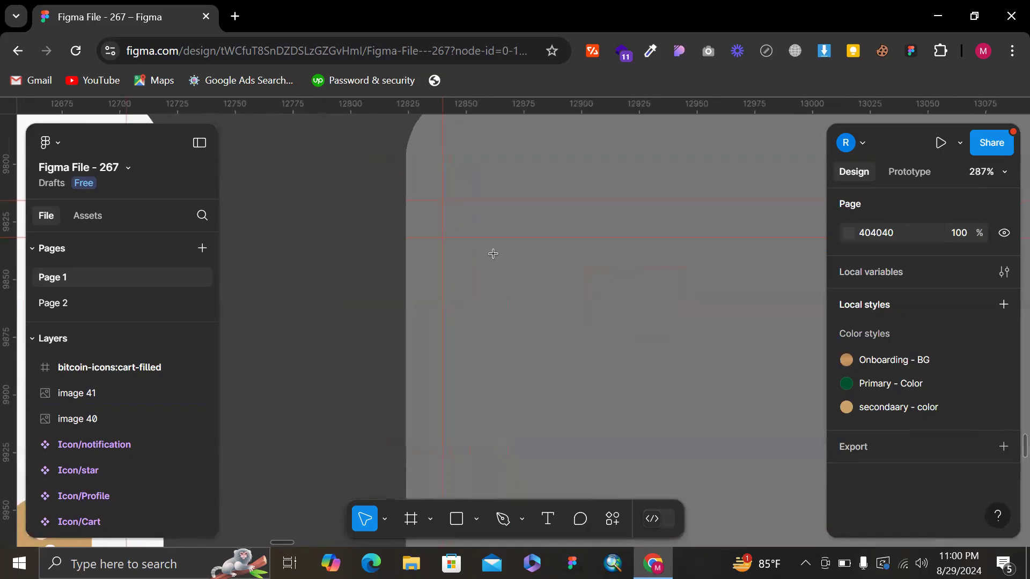
key("o")
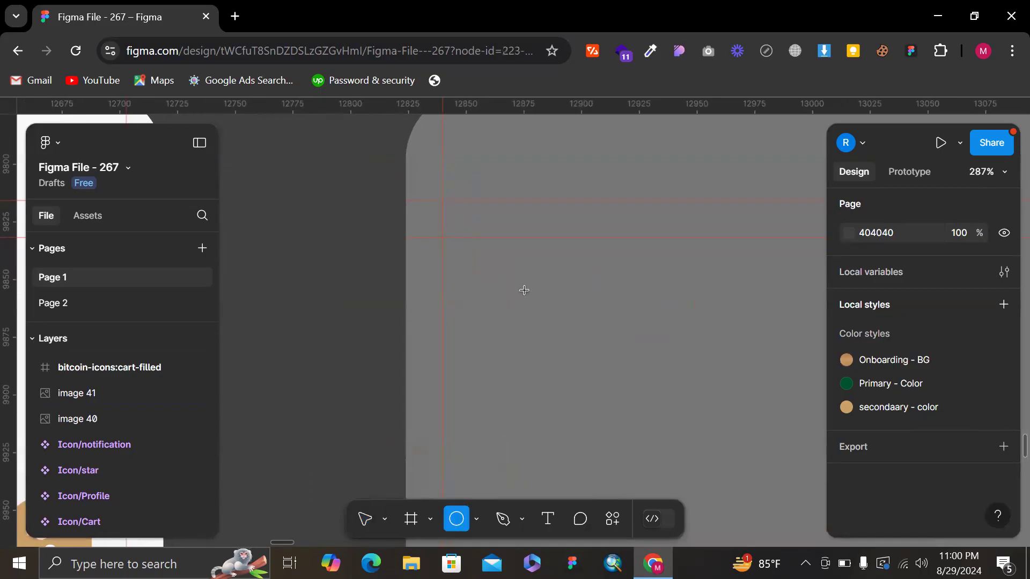
left_click_drag(449, 238, 524, 311)
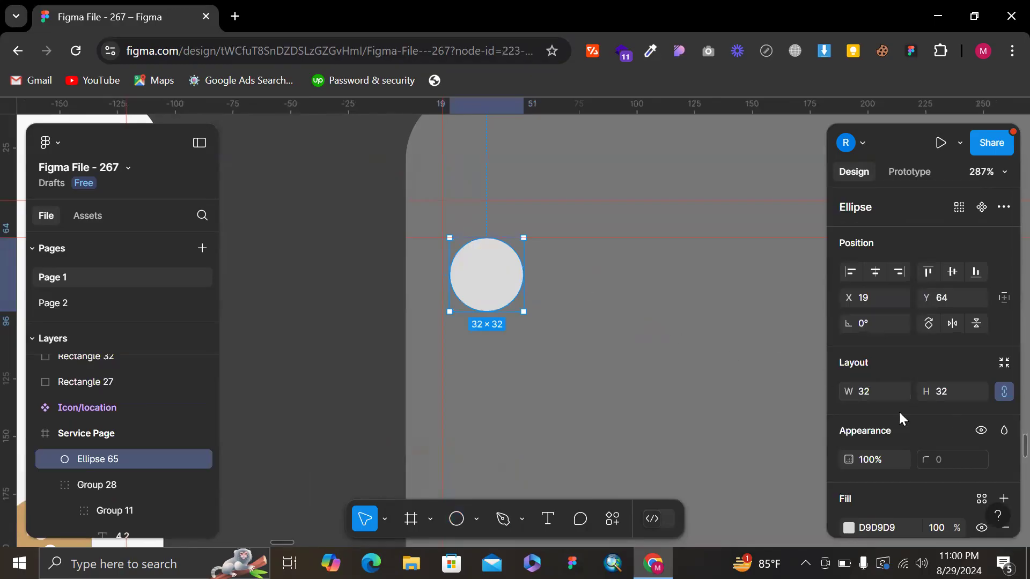
- Fill the header circle with white FFFFFF and align it to the left margin guide at X 16
scroll(921, 448, "down", 2)
left_click(849, 409)
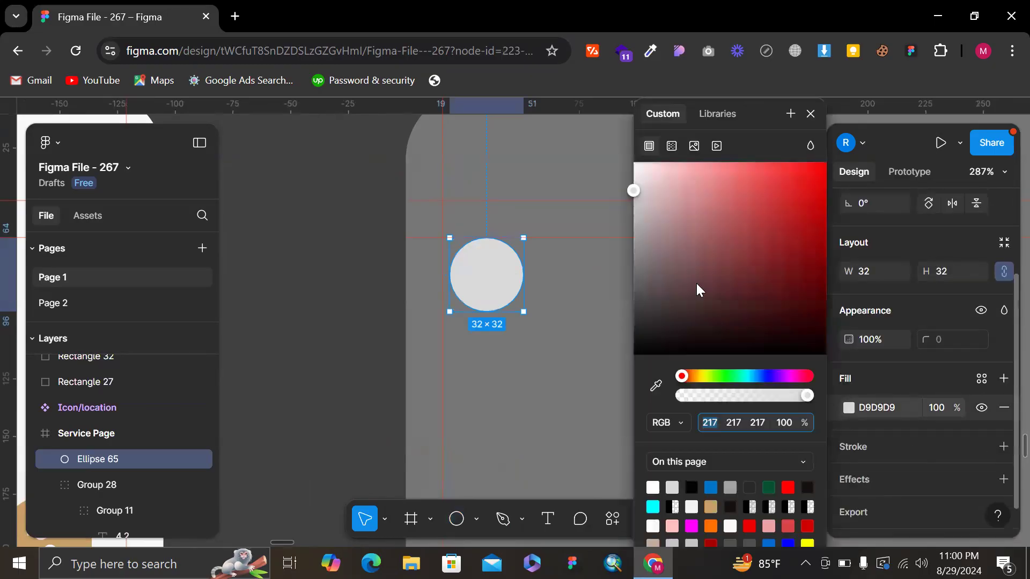
left_click_drag(651, 204, 573, 114)
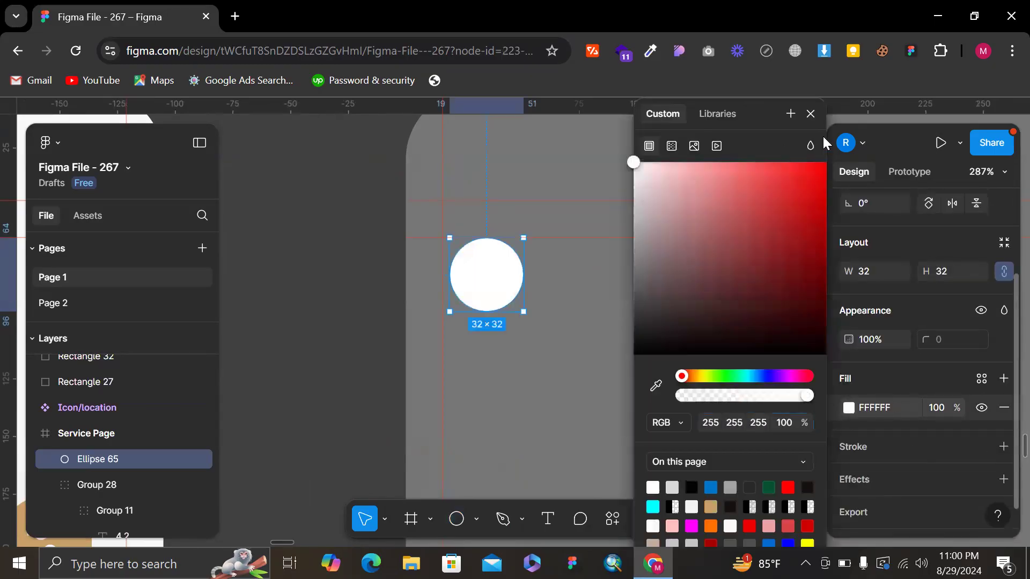
left_click(811, 114)
scroll(504, 284, "up", 3)
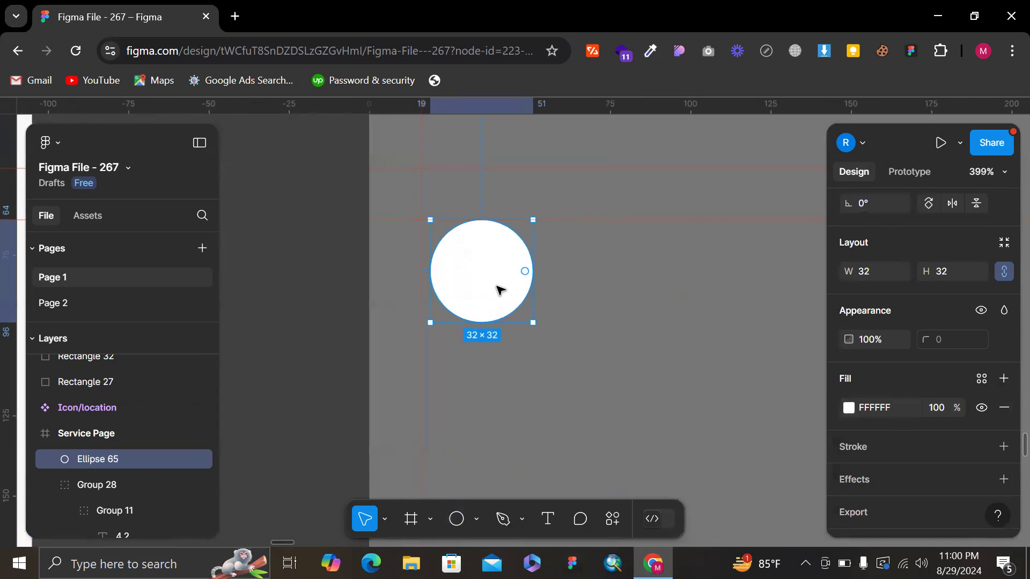
left_click_drag(486, 292, 489, 294)
scroll(489, 294, "up", 4)
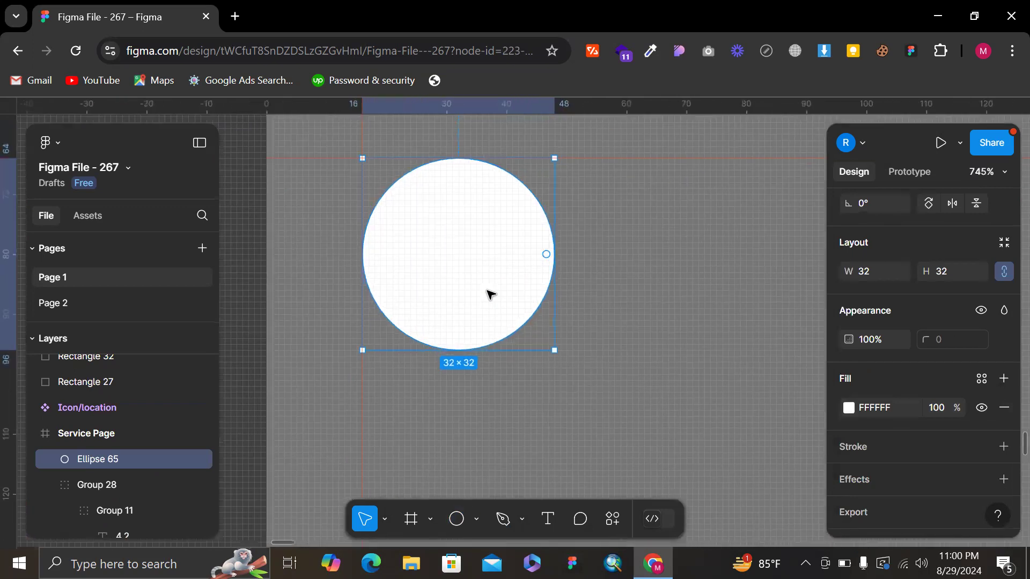
- Paste the arrow icon rotated 90° to face left, at 16 × 16, centred on the white circle
key("ctrl+v")
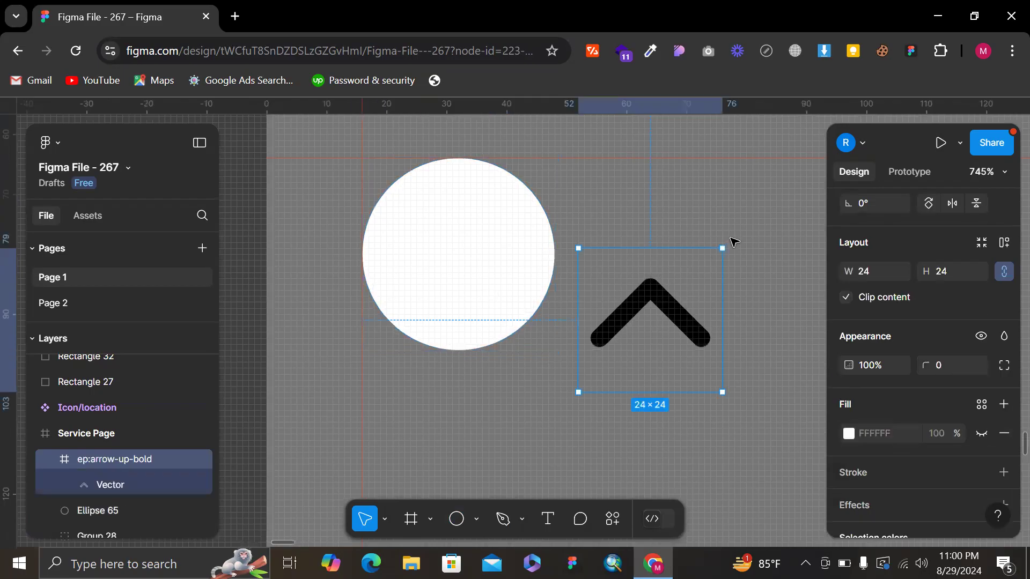
left_click_drag(652, 233, 598, 263)
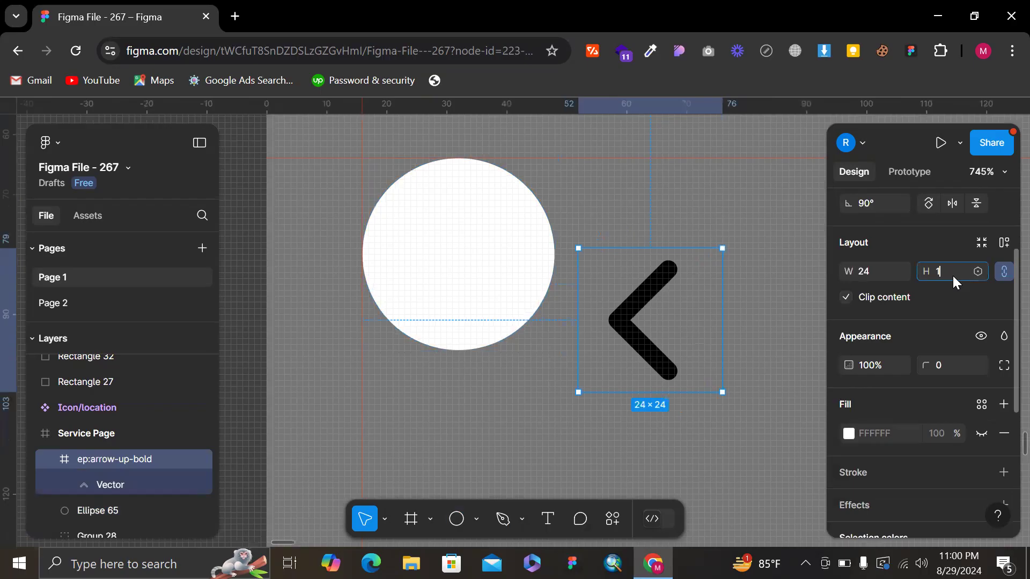
type("6")
key("Return")
left_click_drag(627, 335, 460, 246)
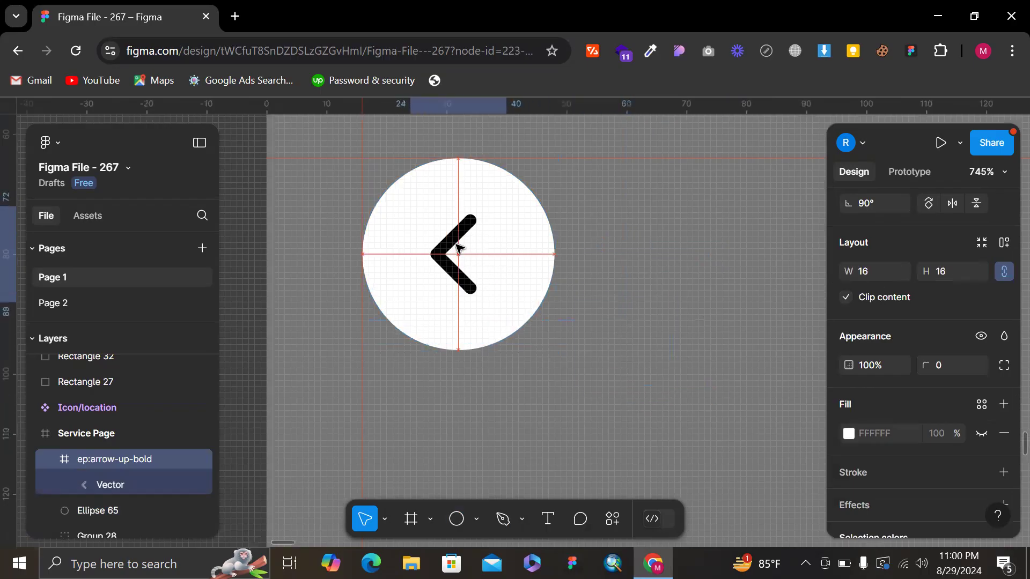
- Group the arrow with its circle and place a duplicate against the right margin guide at X 328, Y 64
left_click(537, 261, "shift")
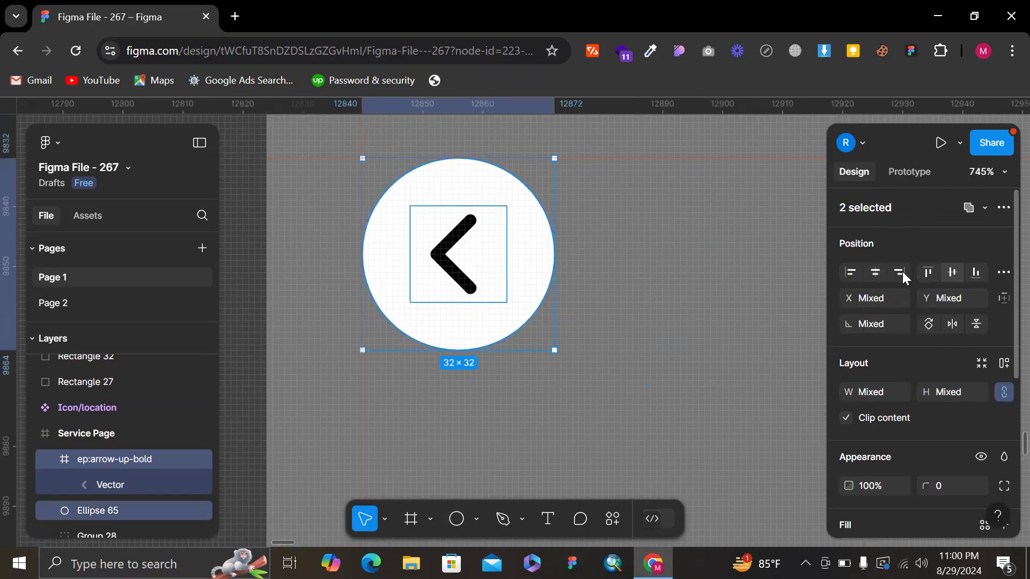
key("ctrl+g")
scroll(542, 246, "down", 5)
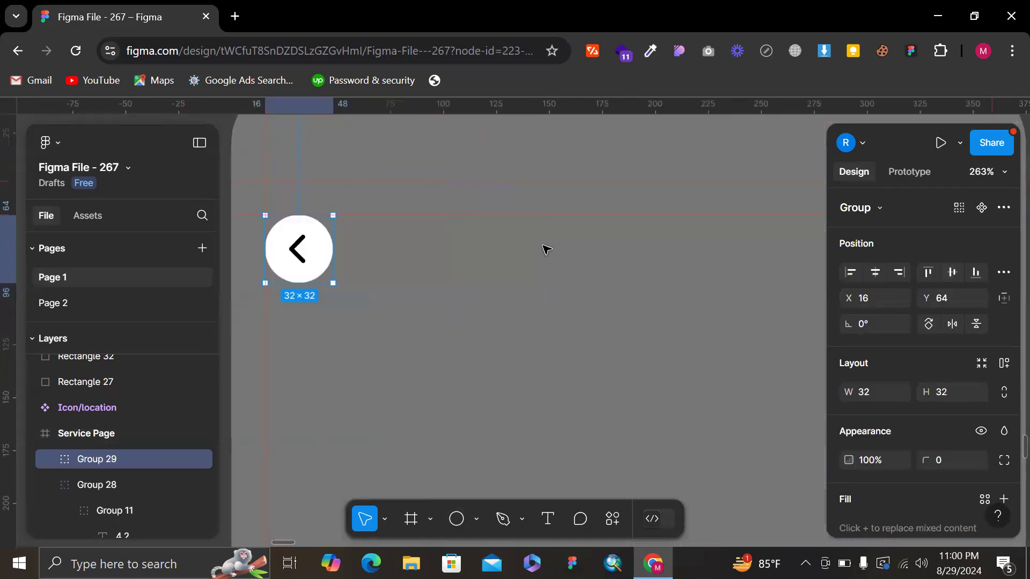
scroll(467, 256, "down", 3)
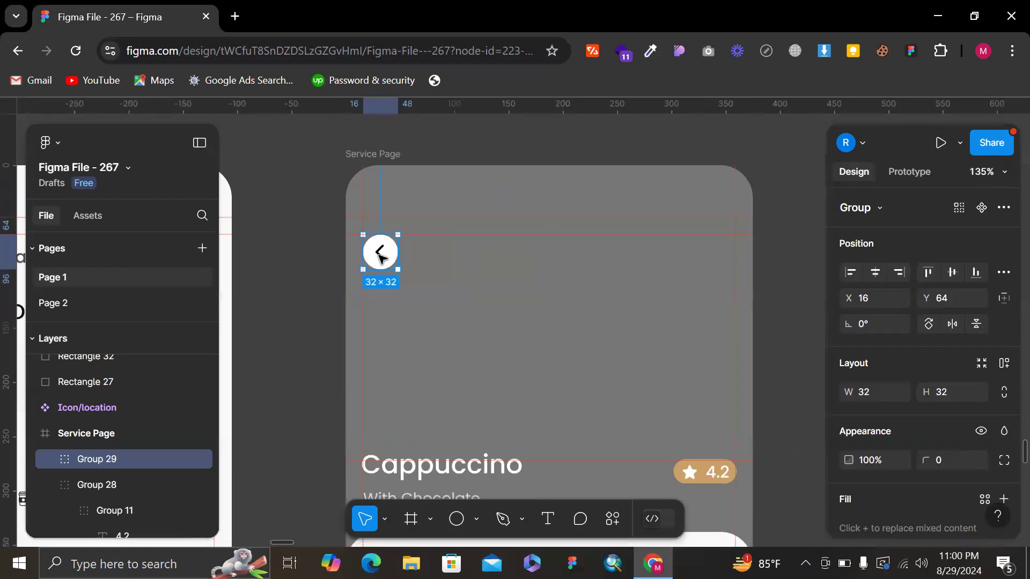
left_click_drag(507, 262, 722, 280)
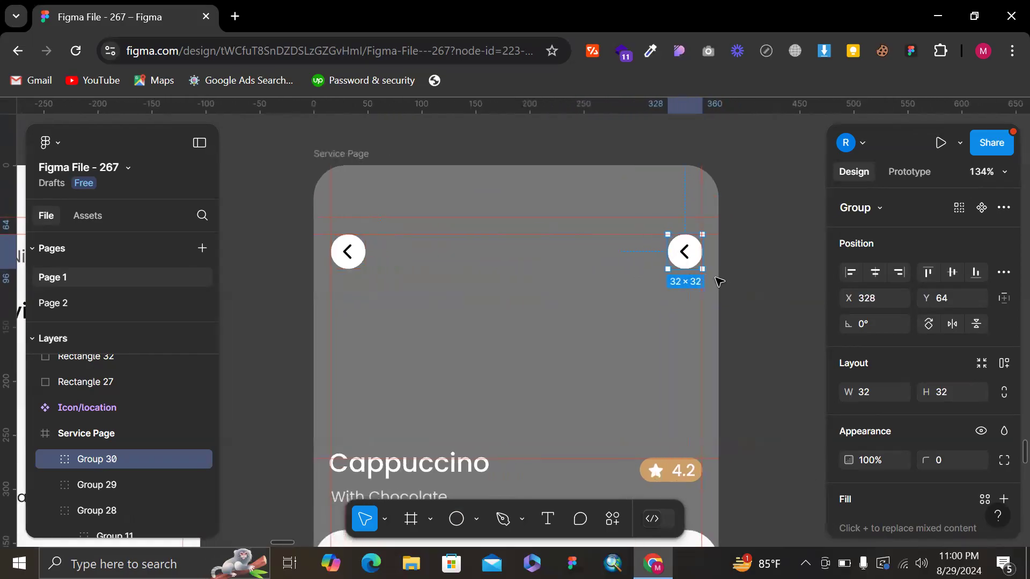
- Copy the heart icon of the Favourite item from the Home screen's bottom navigation
scroll(717, 281, "down", 3)
scroll(424, 438, "down", 2)
scroll(423, 438, "down", 1)
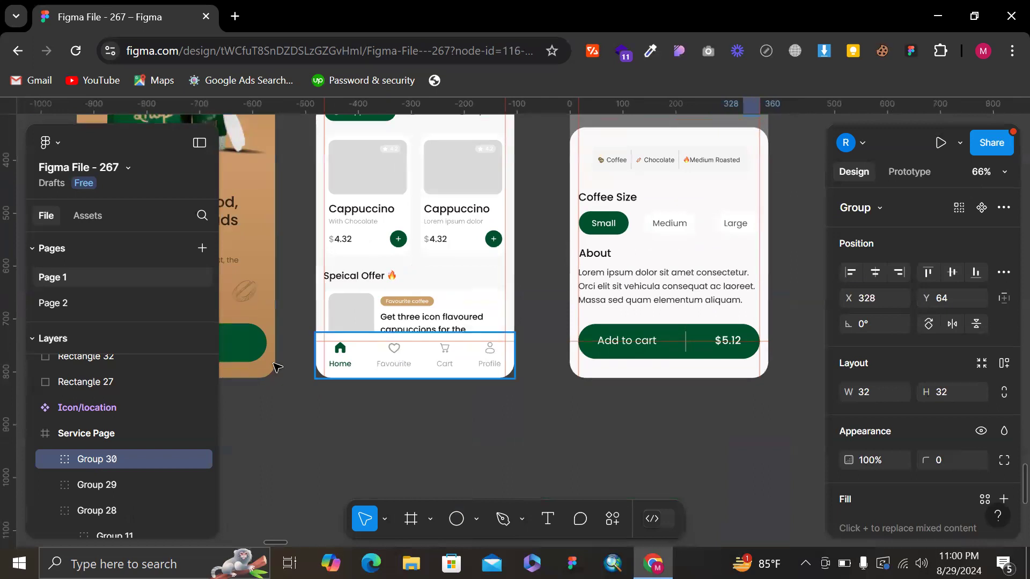
left_click(395, 356)
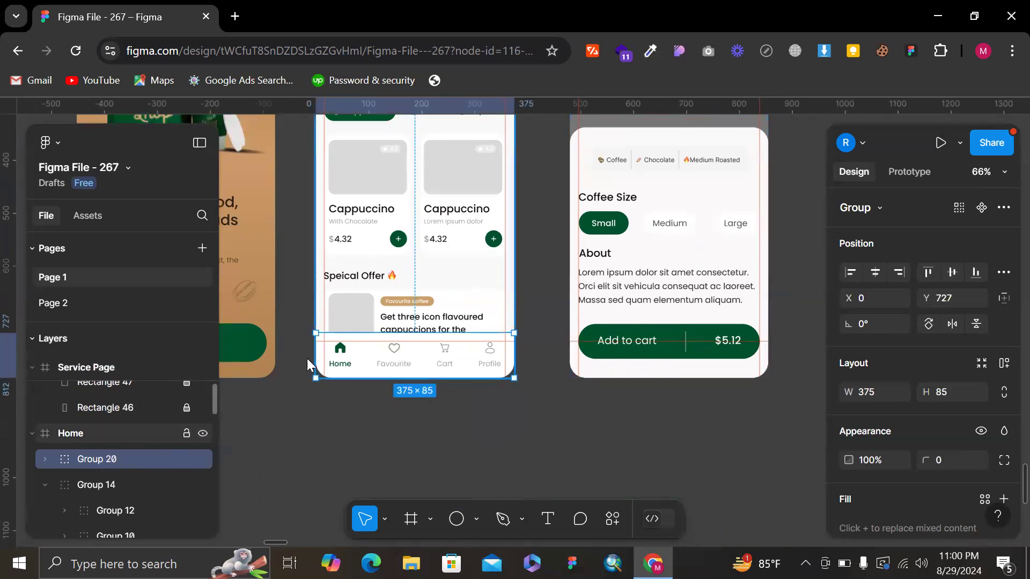
scroll(399, 316, "up", 3)
double_click(396, 381)
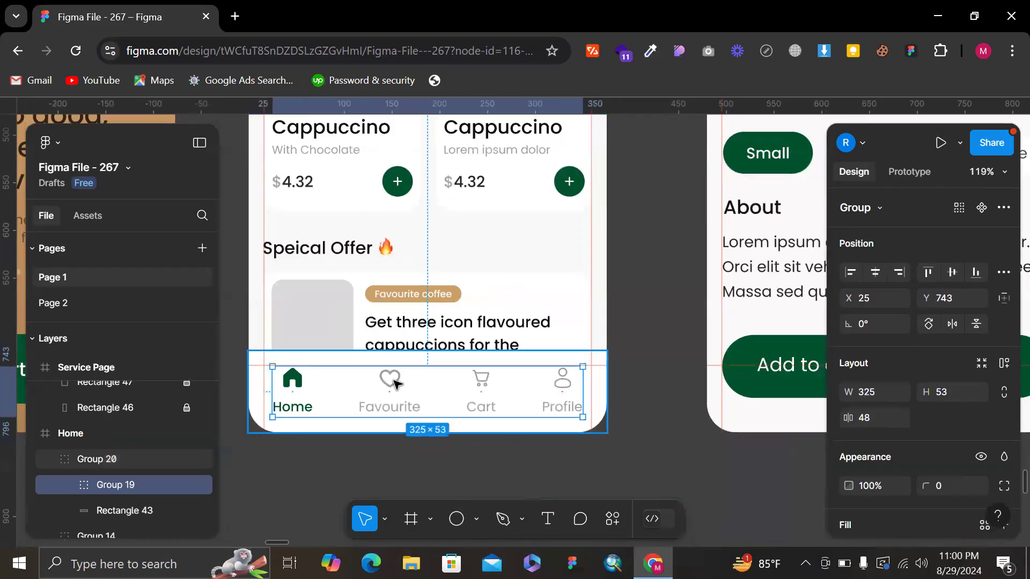
double_click(394, 382)
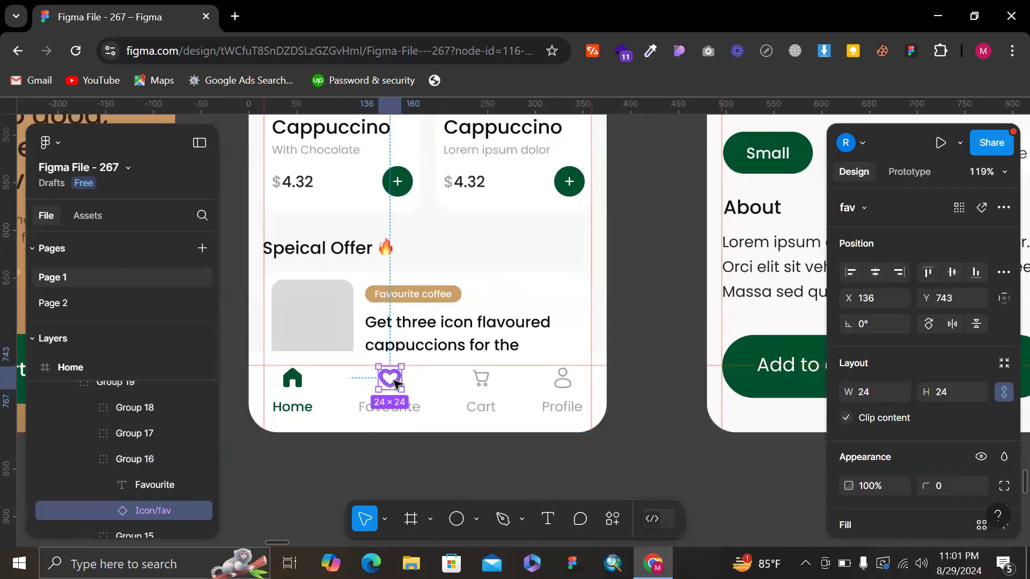
- Delete the arrow icon frame from the duplicated circle group at the right of the Service Page header
scroll(520, 322, "up", 3)
scroll(520, 321, "right", 3)
scroll(522, 328, "up", 5)
scroll(531, 322, "left", 5)
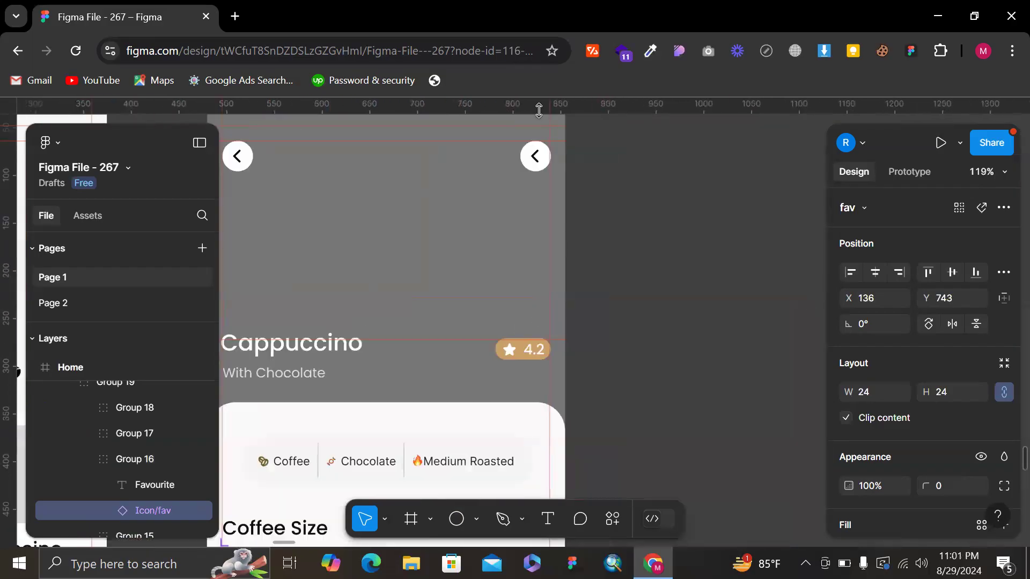
scroll(536, 156, "up", 6)
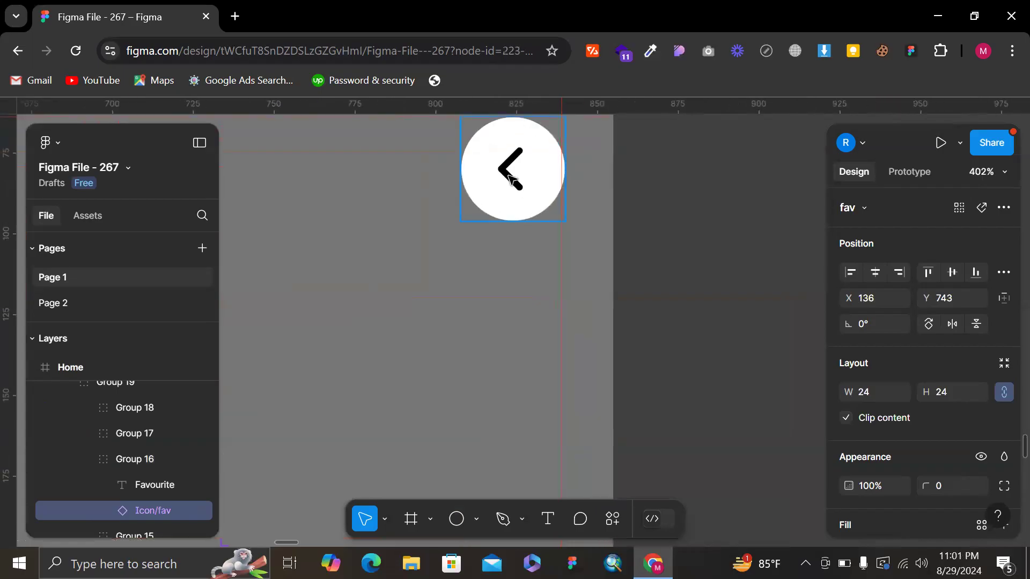
double_click(508, 179)
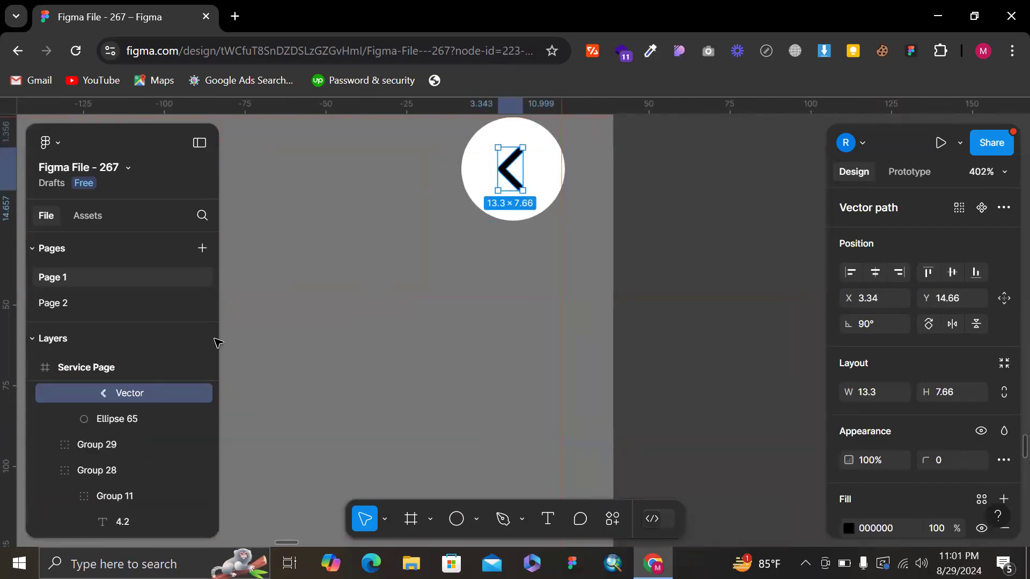
scroll(91, 419, "up", 1)
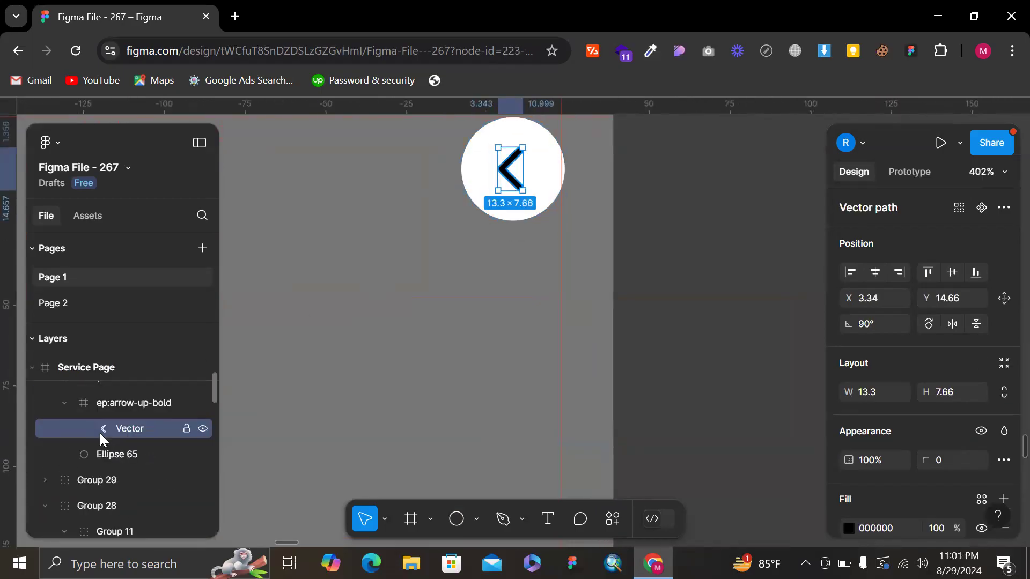
left_click(115, 407)
key("Delete")
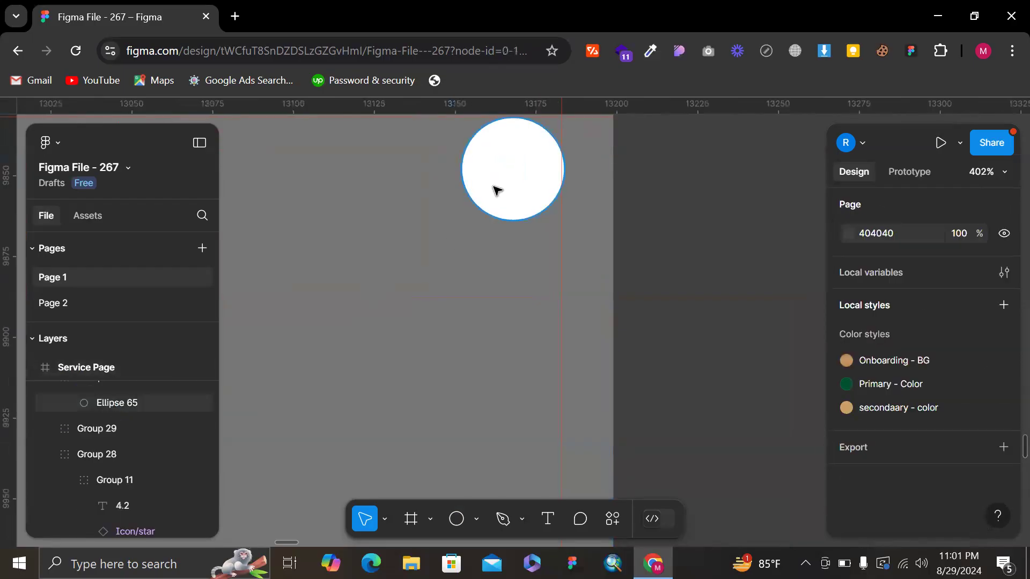
- Paste the heart icon into the right-hand circle's group, resize it to 16 × 16 and centre it on the circle
left_click(494, 190)
key("ctrl+v")
scroll(557, 177, "up", 3)
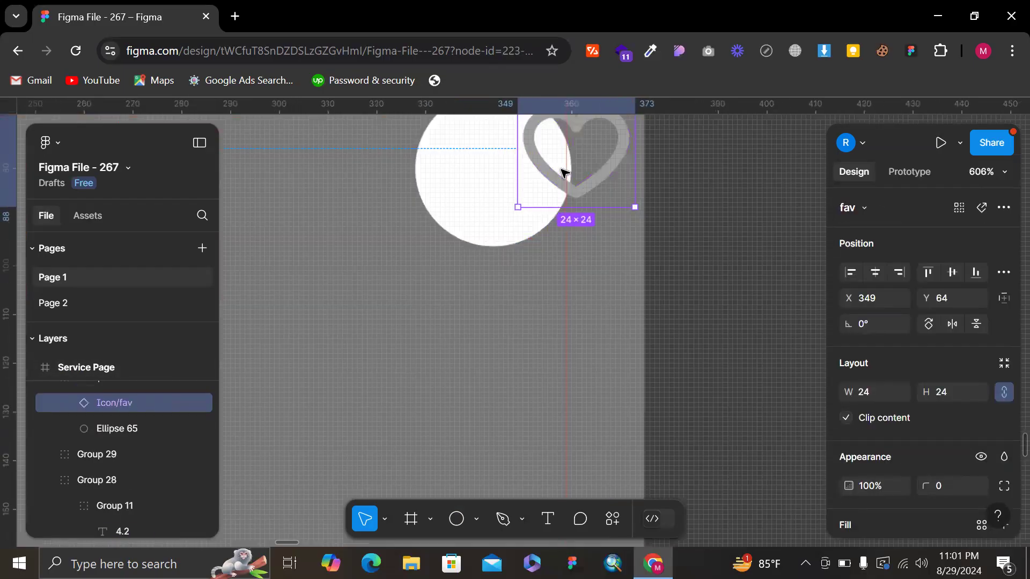
key("Escape")
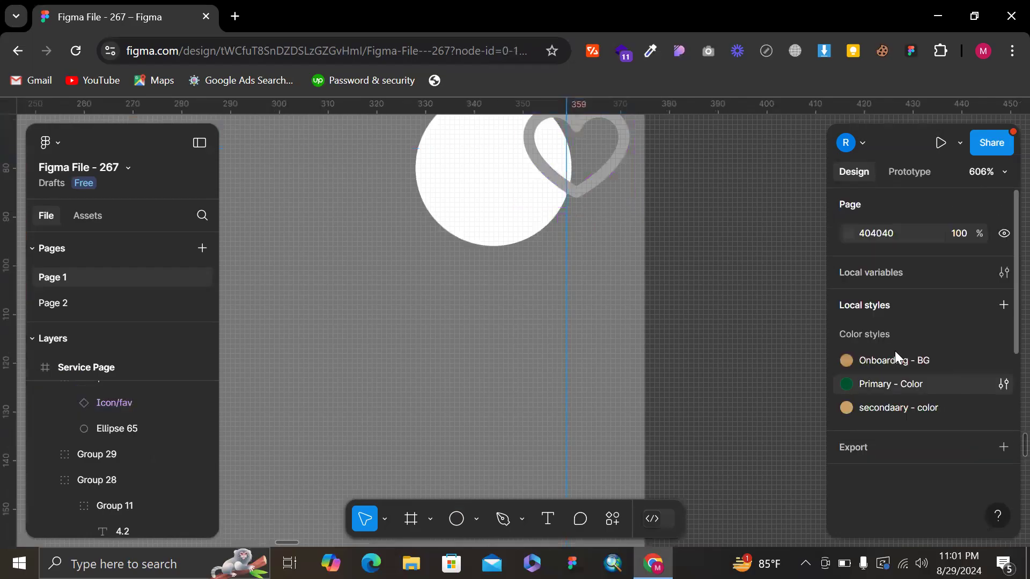
key("ctrl+z")
left_click(945, 394)
key("Return")
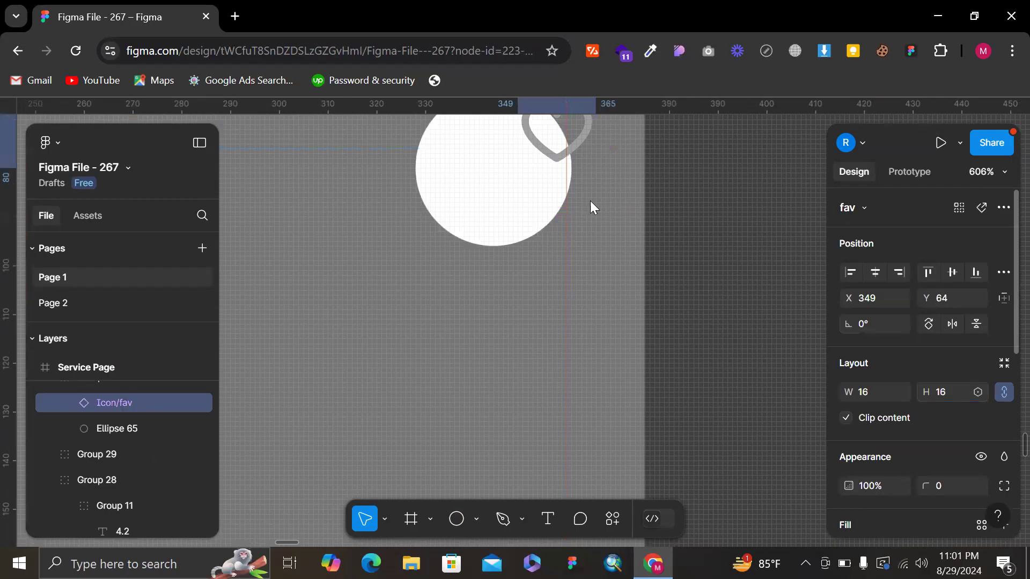
left_click_drag(536, 147, 474, 186)
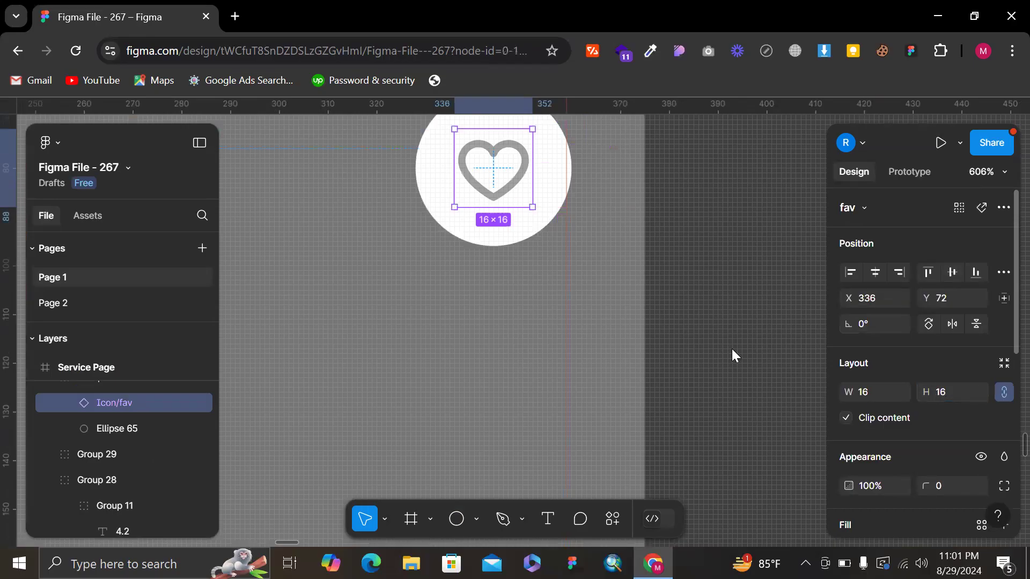
key("Escape")
left_click(524, 200)
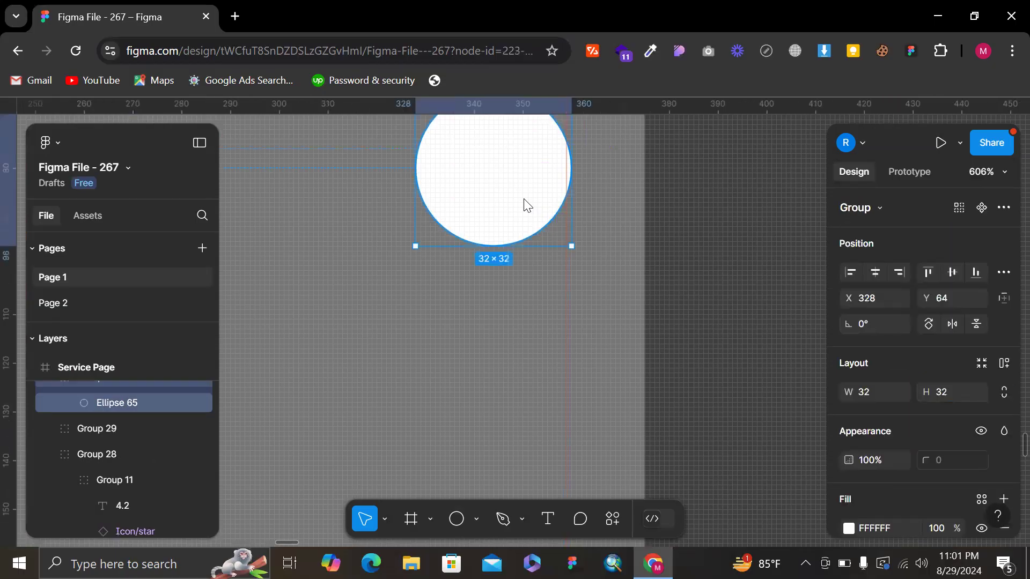
key("ctrl+z")
- Recolour the heart icon in the right-hand header circle to black 000000
scroll(909, 422, "down", 5)
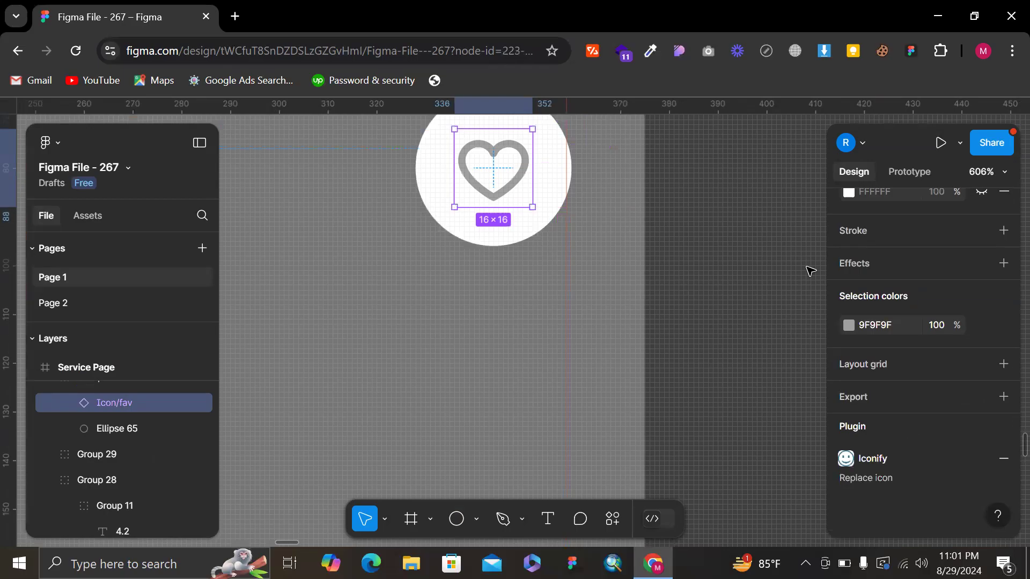
left_click(849, 325)
left_click_drag(634, 235, 634, 302)
left_click(653, 388)
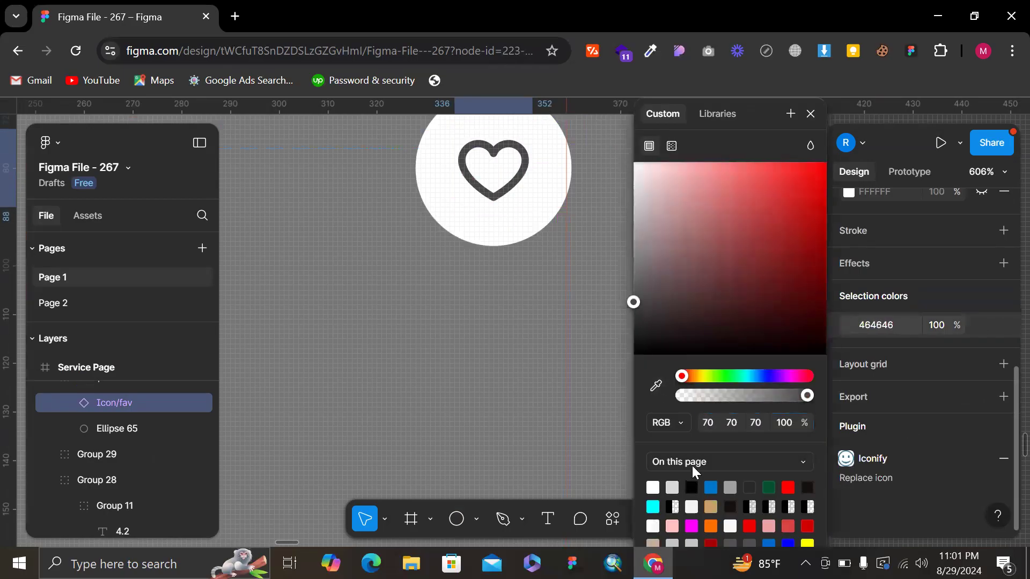
left_click(693, 482)
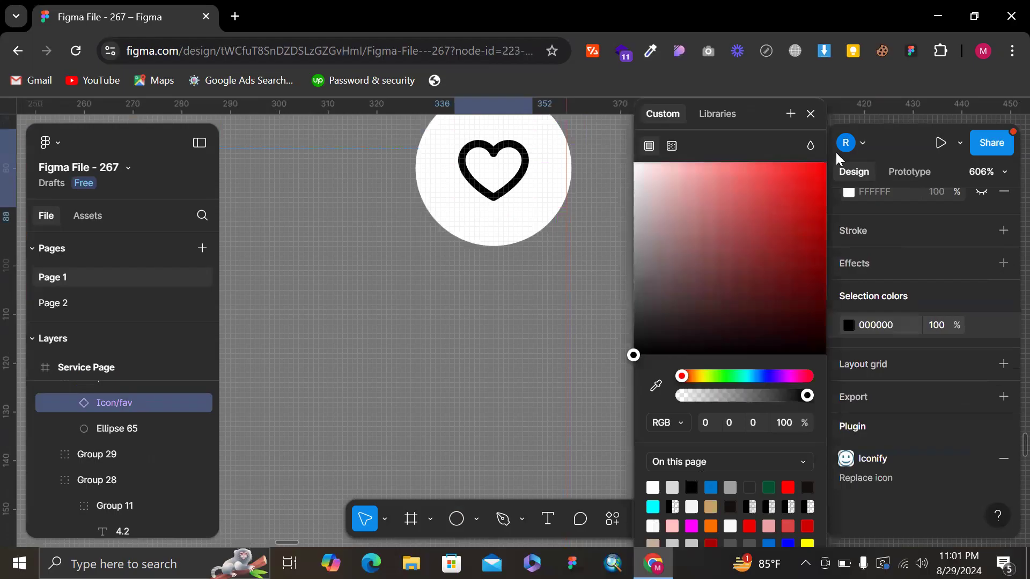
- Move the Service Page frame slightly closer to the Home frame
left_click(476, 368)
scroll(475, 368, "down", 3)
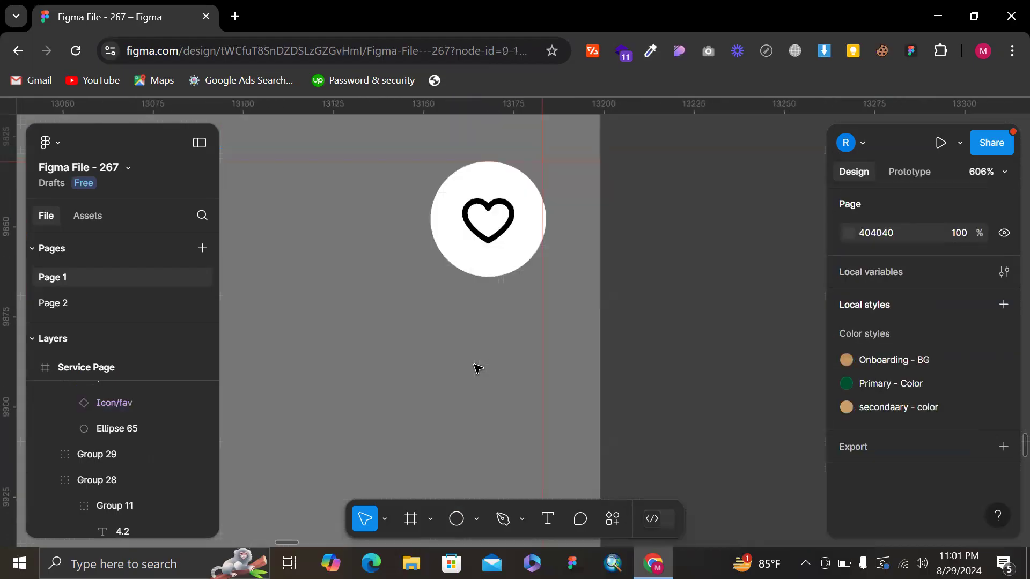
scroll(729, 267, "down", 10)
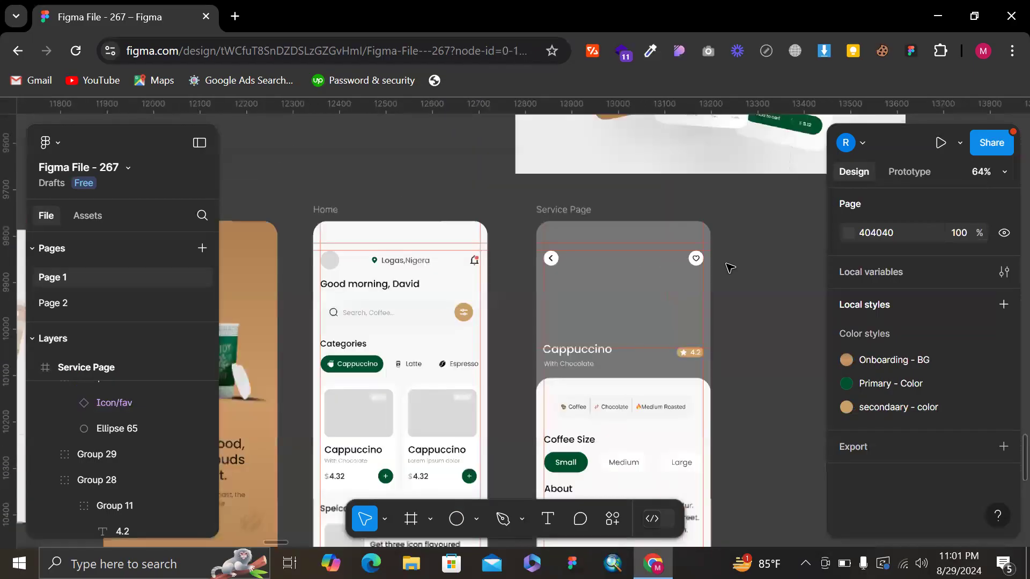
scroll(751, 271, "down", 3)
scroll(751, 271, "right", 3)
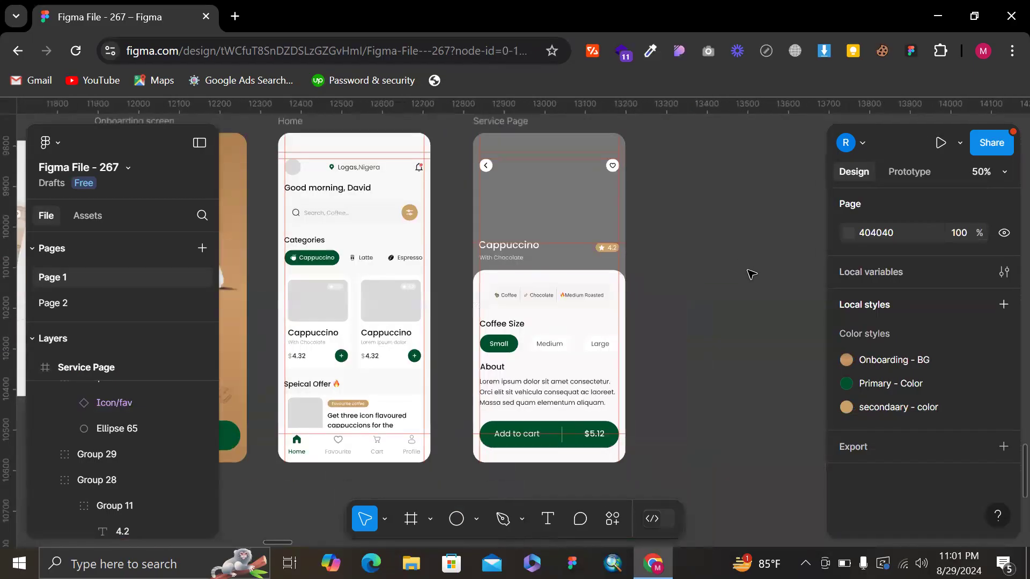
mouse_move(519, 121)
left_mouse_down()
mouse_move(503, 129)
mouse_move(508, 121)
left_mouse_up()
left_click(739, 195)
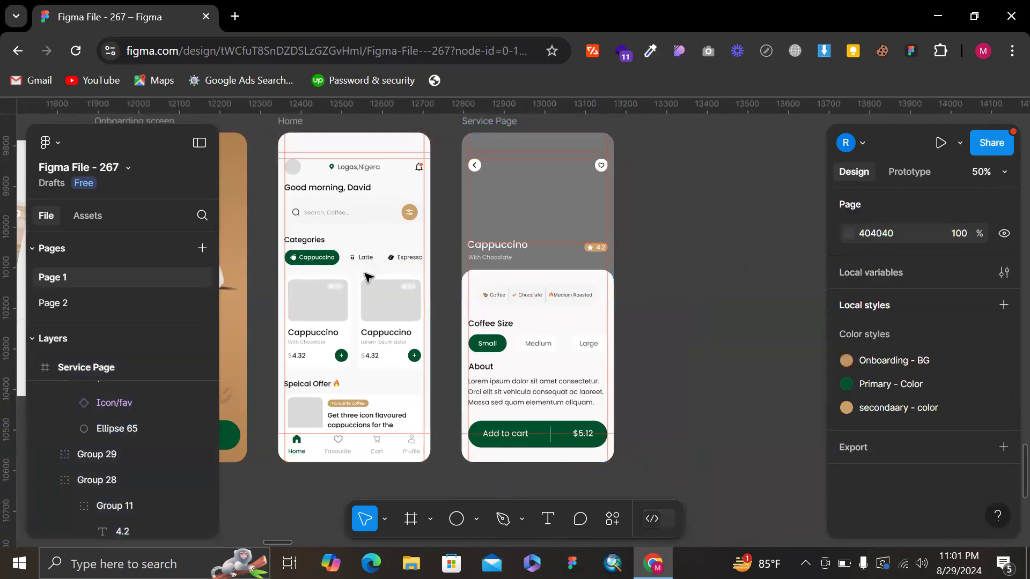
- Run the Unsplash plugin on the image placeholder of the first Cappuccino card on the Home screen and search for "coffee"
left_click(322, 312)
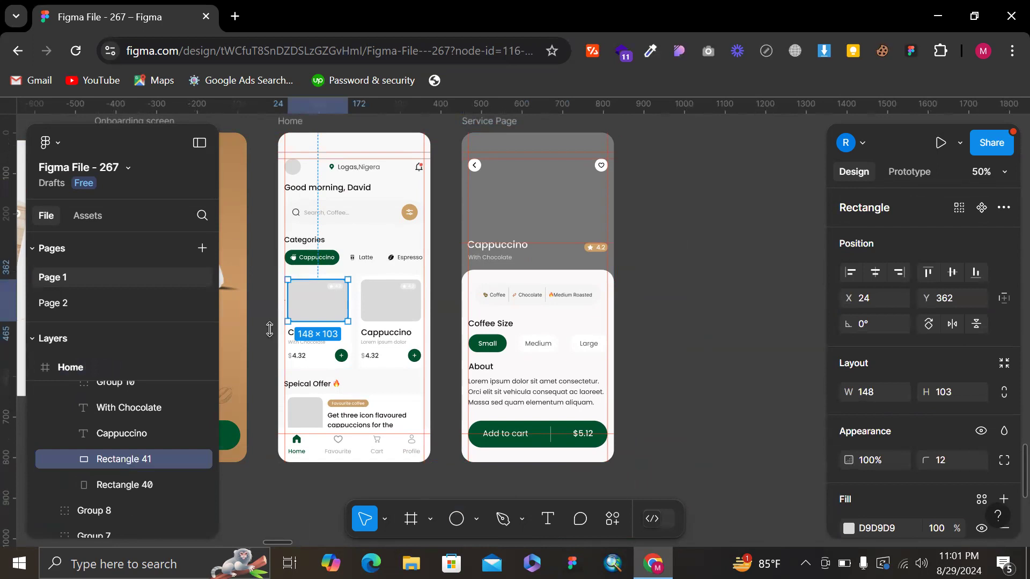
right_click(326, 306)
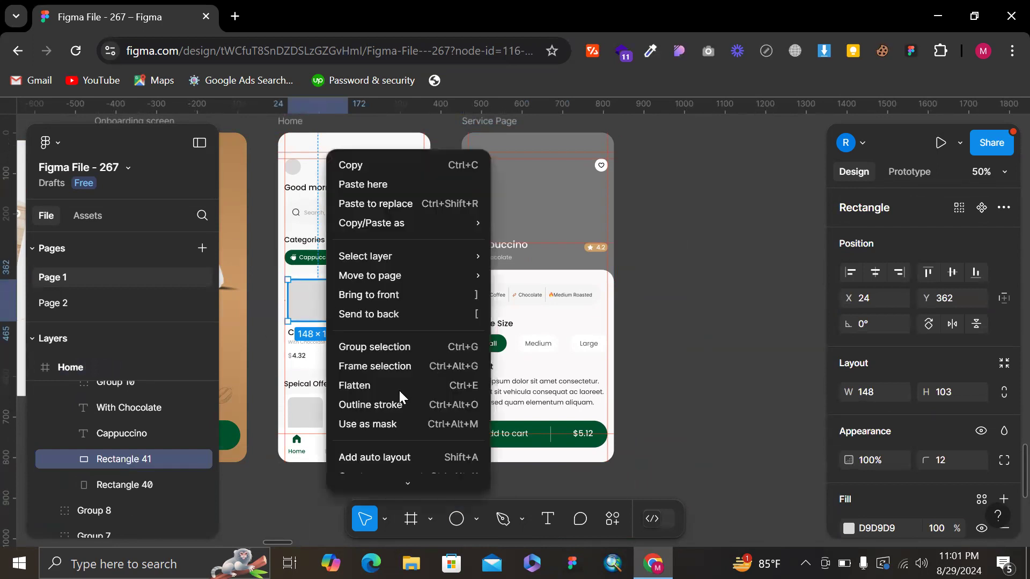
scroll(398, 390, "down", 3)
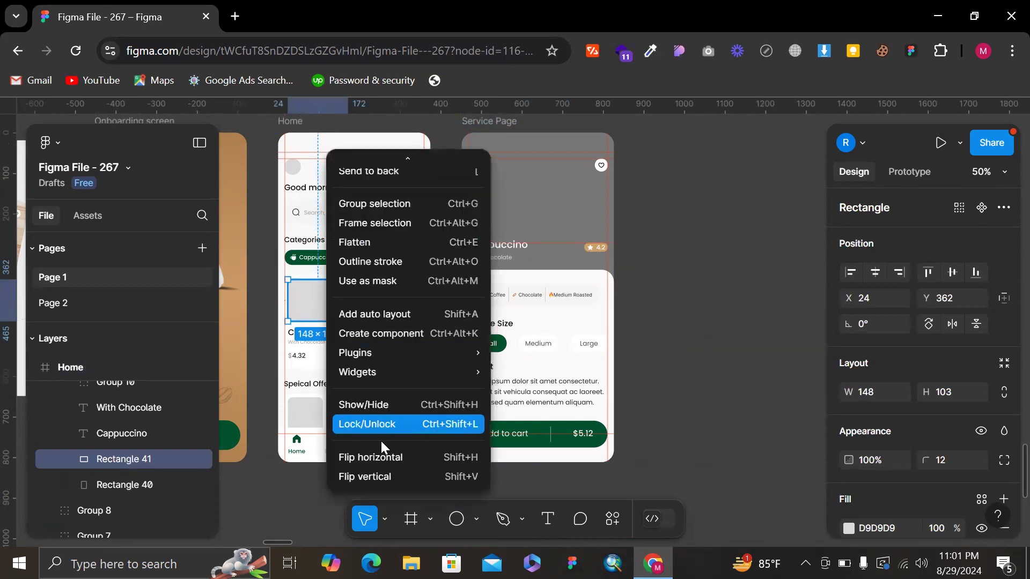
mouse_move(408, 349)
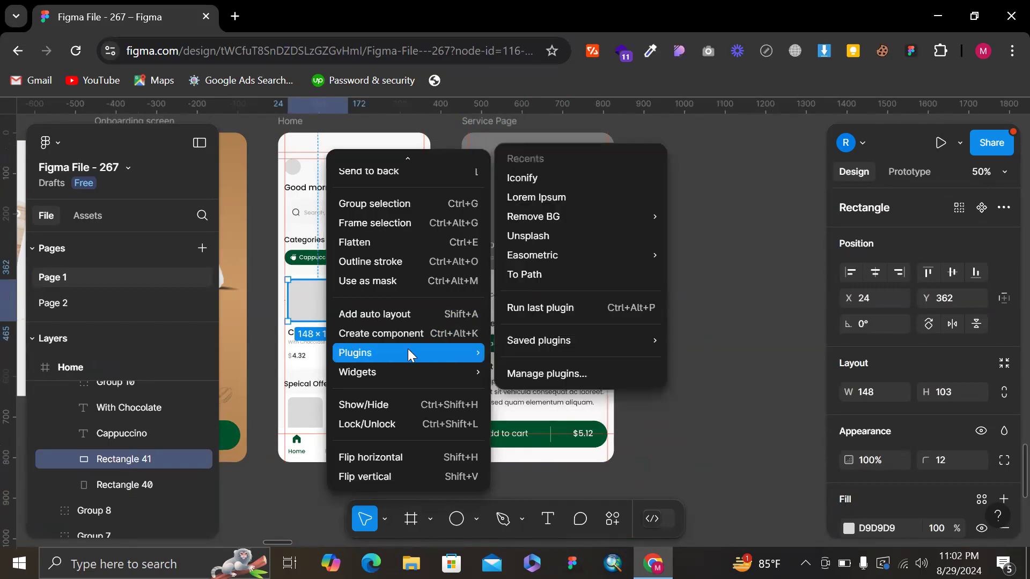
left_click(554, 237)
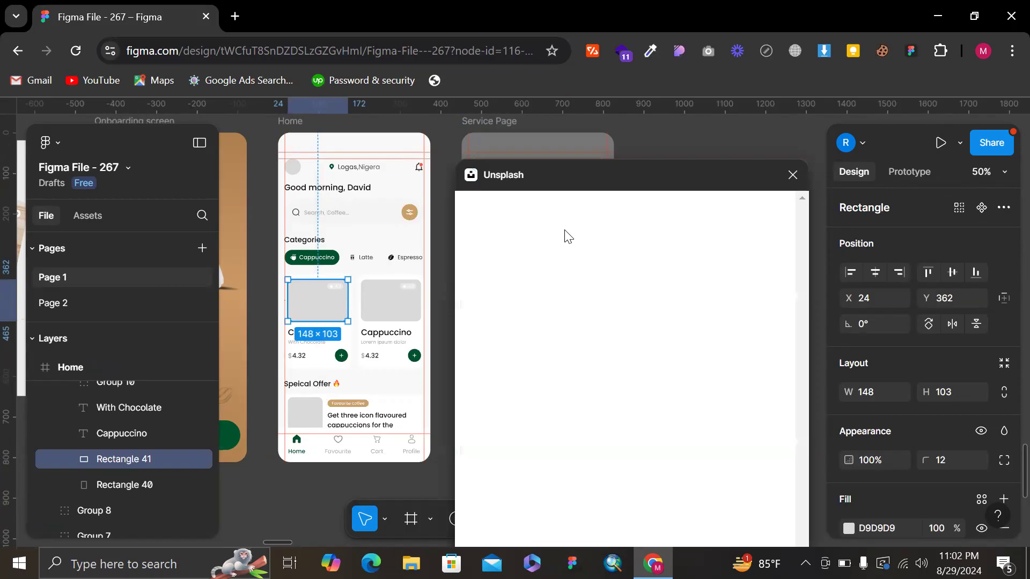
left_click(541, 246)
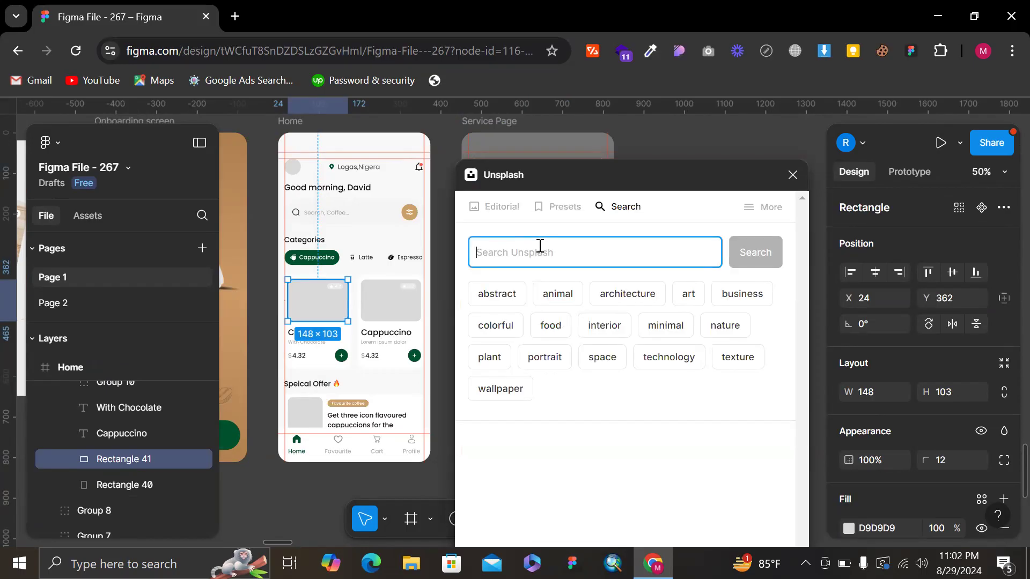
type("coffee")
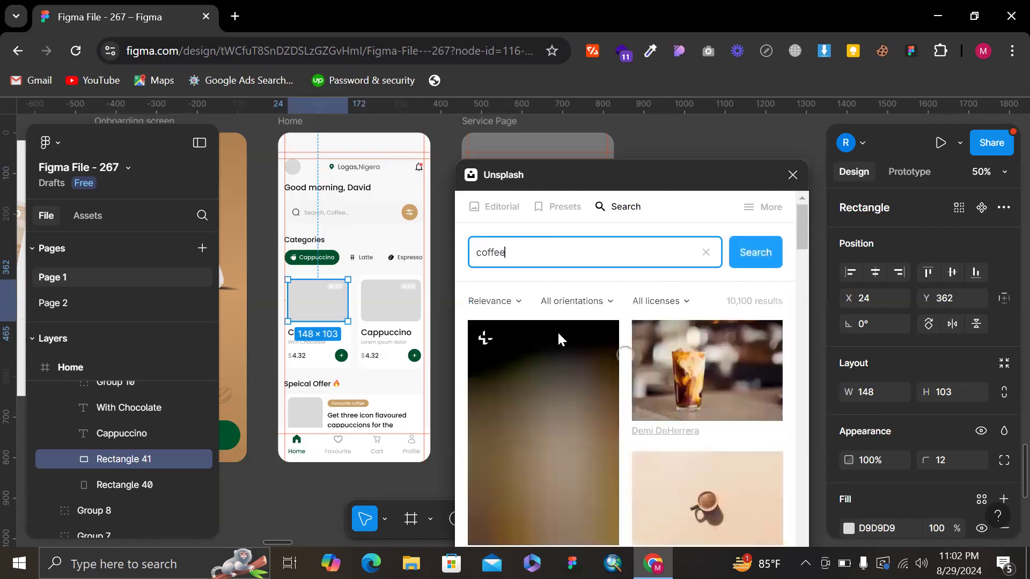
- Fill the first Cappuccino card's placeholder with the photo of a dark coffee cup on a weathered wooden table
scroll(558, 333, "down", 5)
scroll(516, 411, "down", 10)
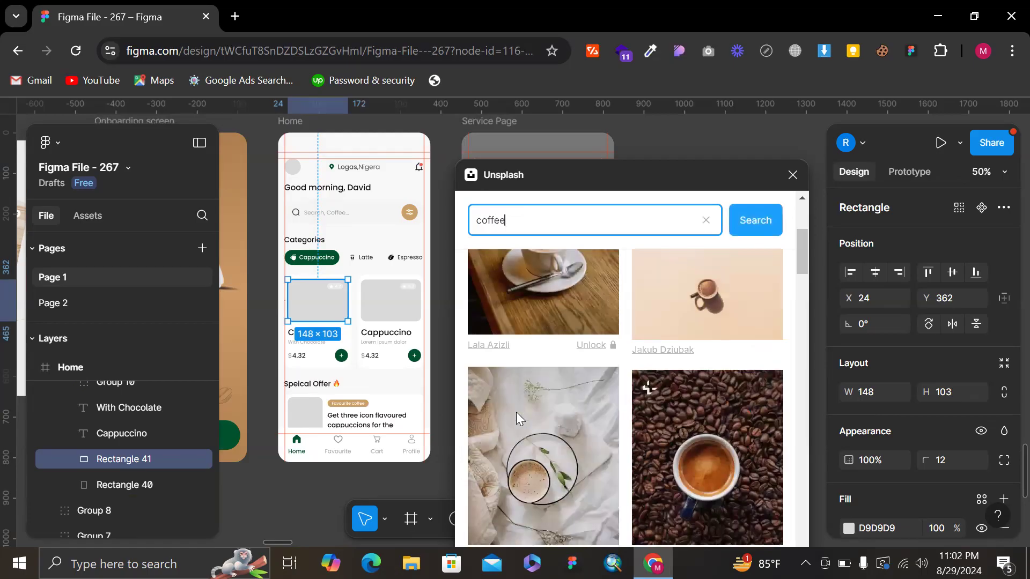
scroll(606, 396, "down", 5)
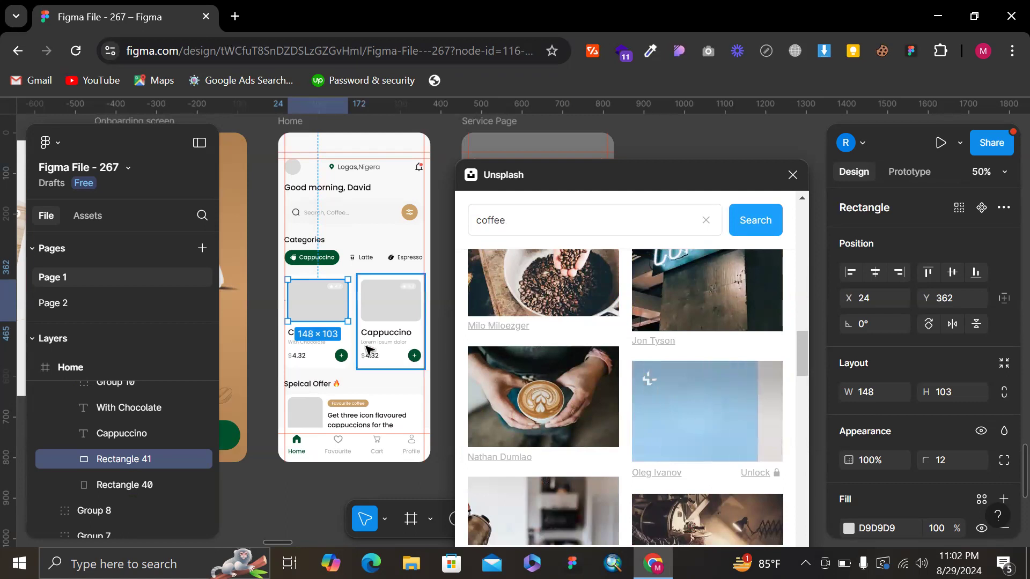
- Fill the Service Page's locked full-size background rectangle with the same coffee cup photo and close the Unsplash plugin
scroll(366, 349, "right", 5)
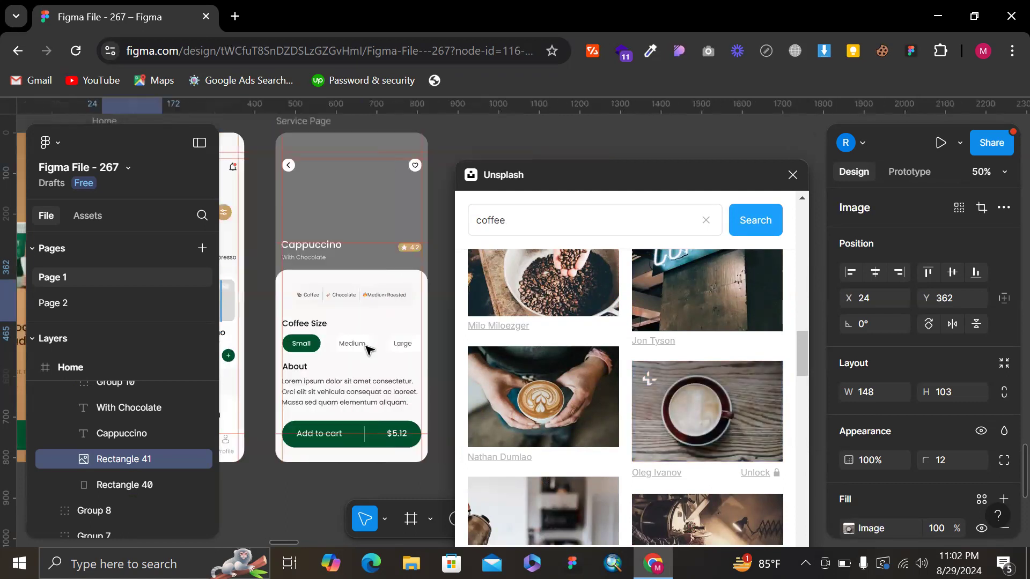
left_click(368, 315)
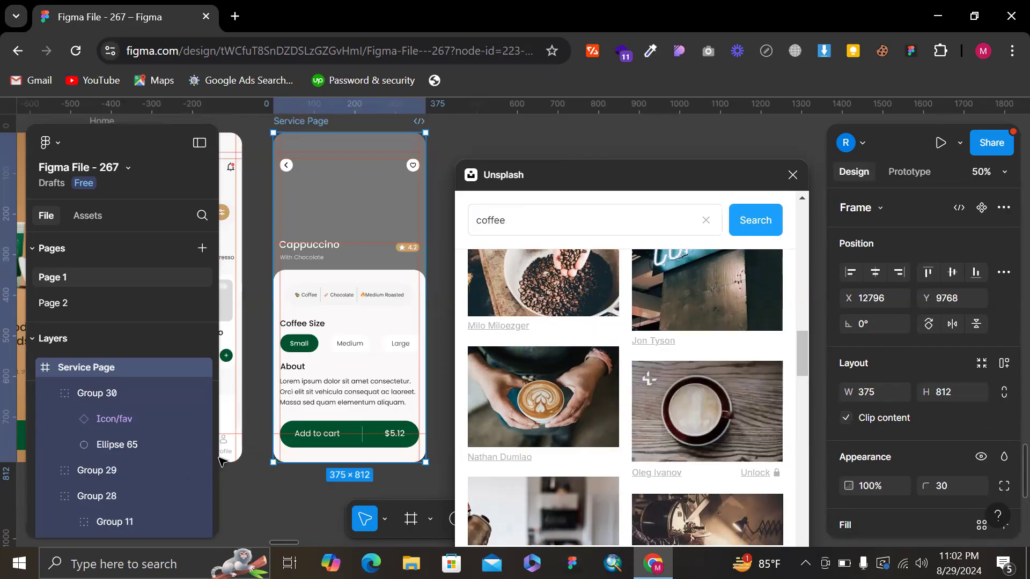
scroll(145, 456, "down", 5)
scroll(150, 459, "down", 5)
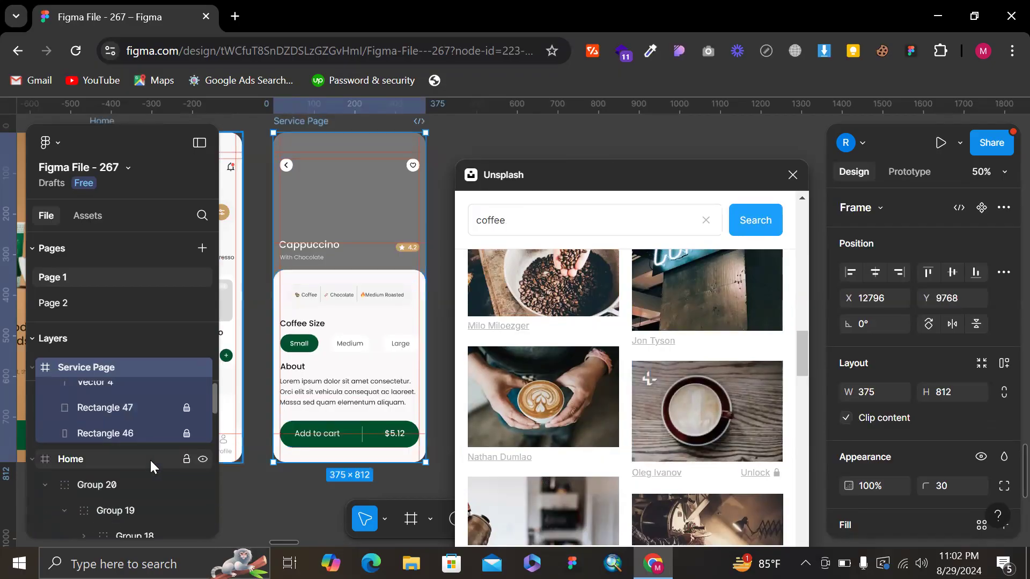
left_click(141, 433)
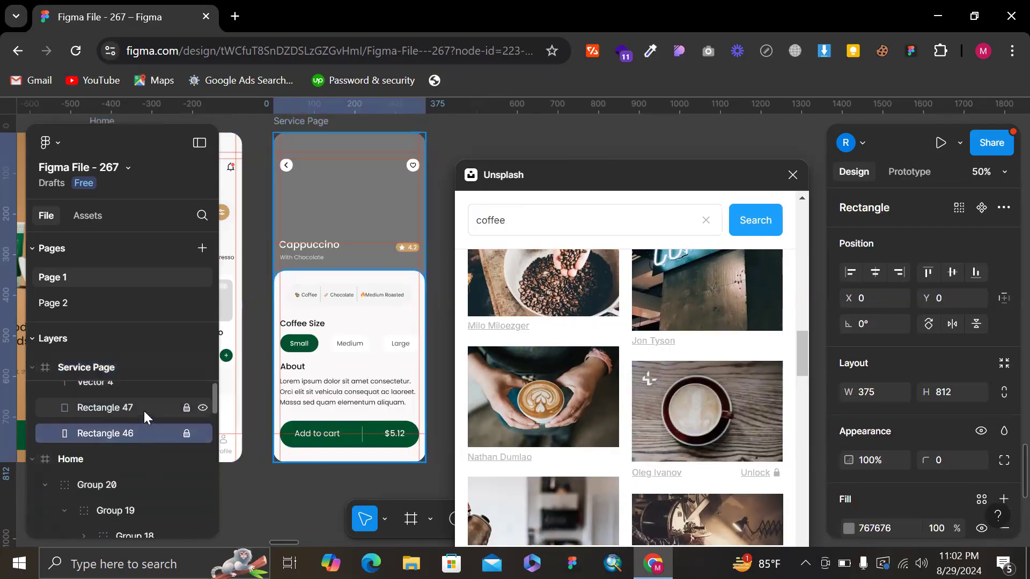
left_click(672, 392)
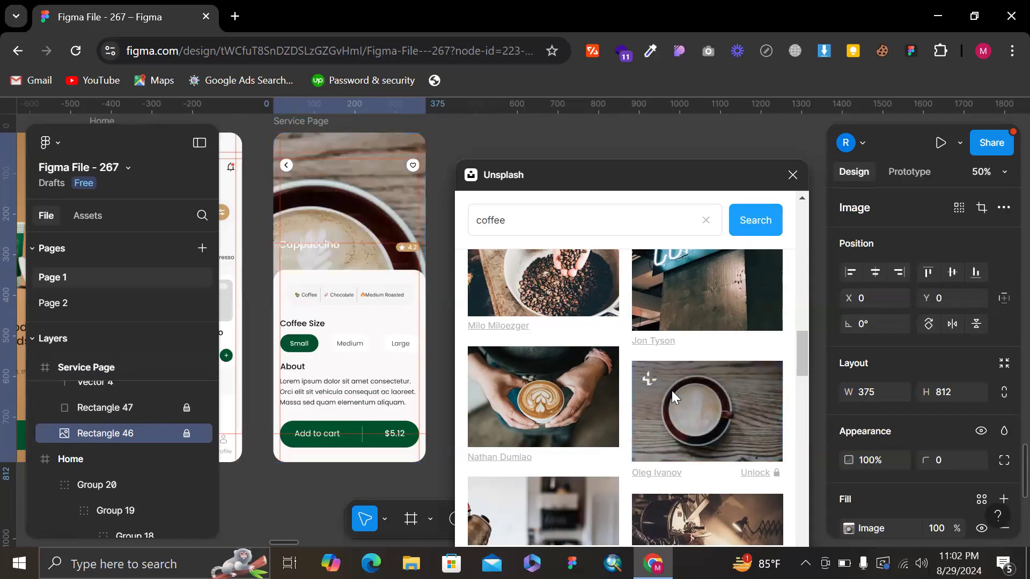
left_click(792, 179)
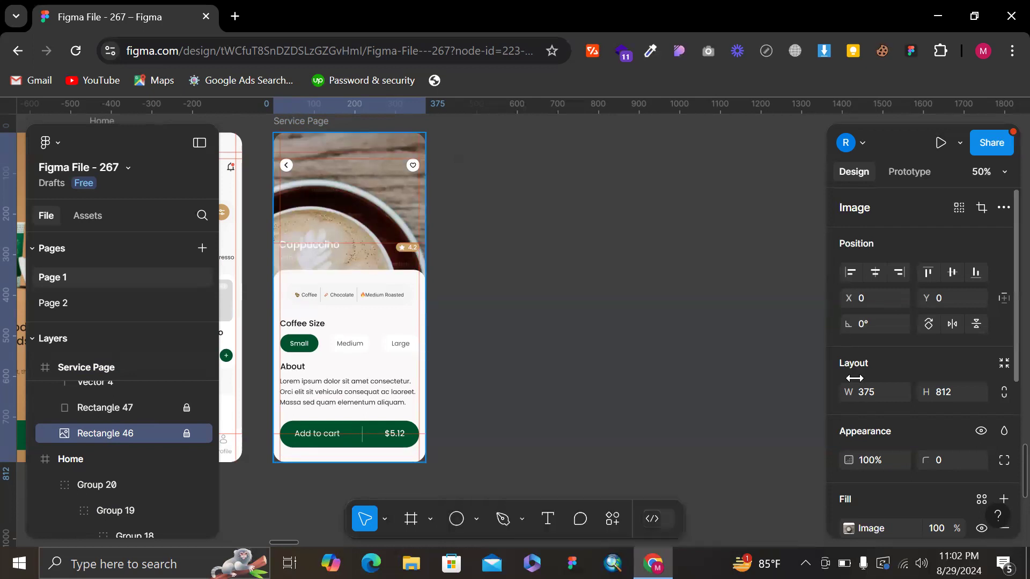
- Unlock the Service Page's background image, shorten it to 375 × 425, and crop it so the coffee cup sits centred above the white panel
left_click(850, 529)
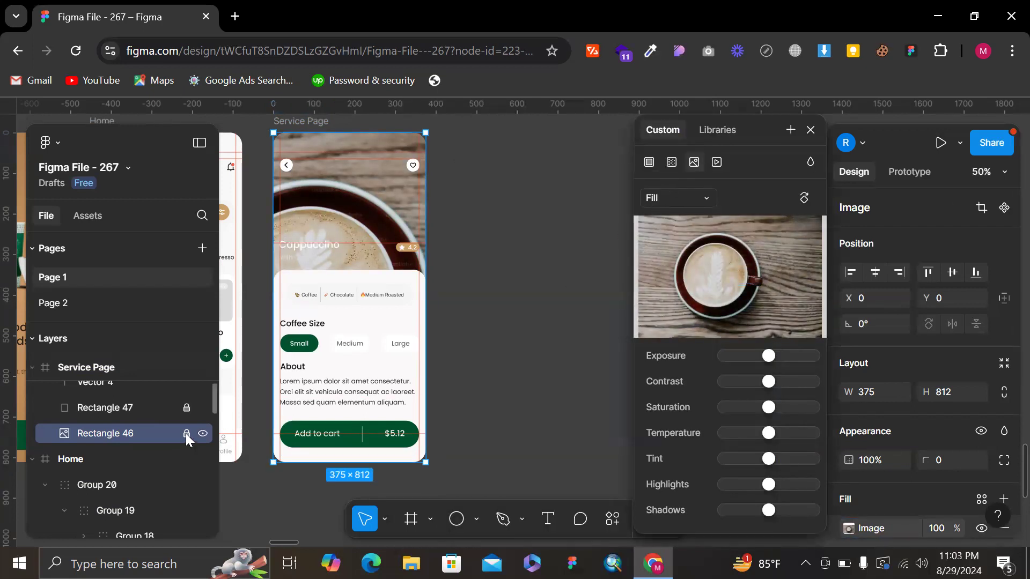
left_click_drag(325, 462, 345, 304)
left_click(665, 204)
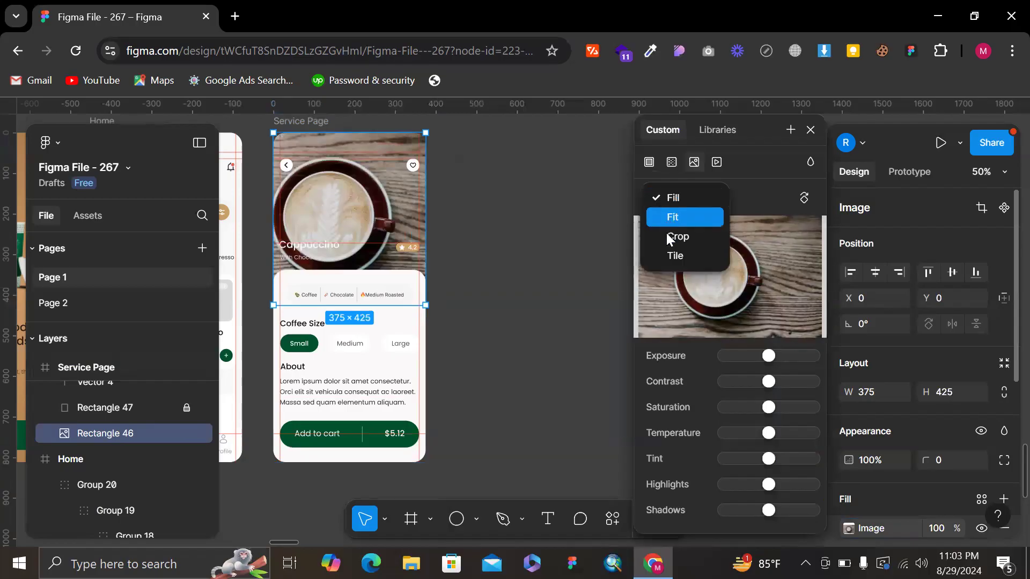
left_click(669, 239)
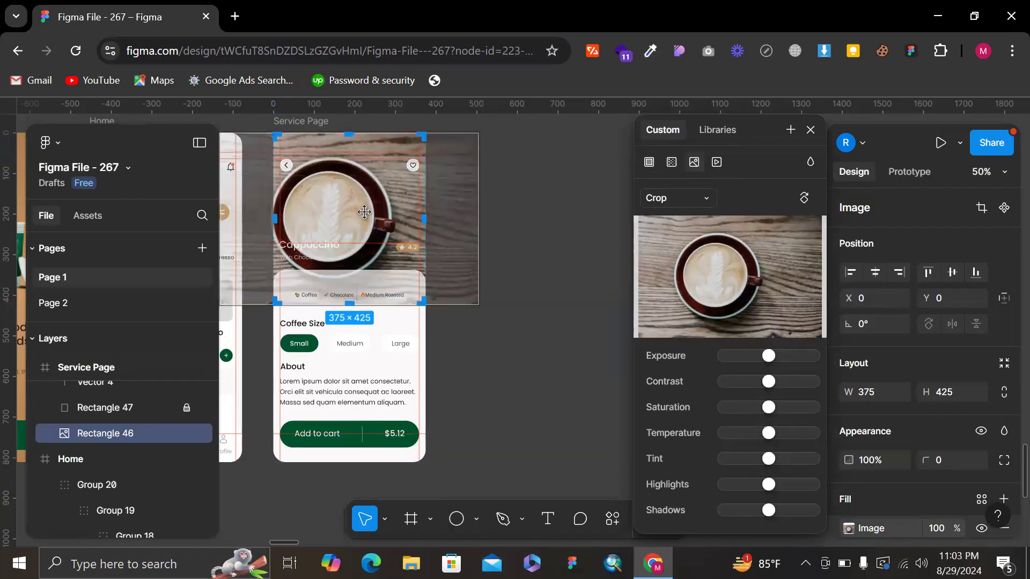
left_click_drag(364, 211, 384, 212)
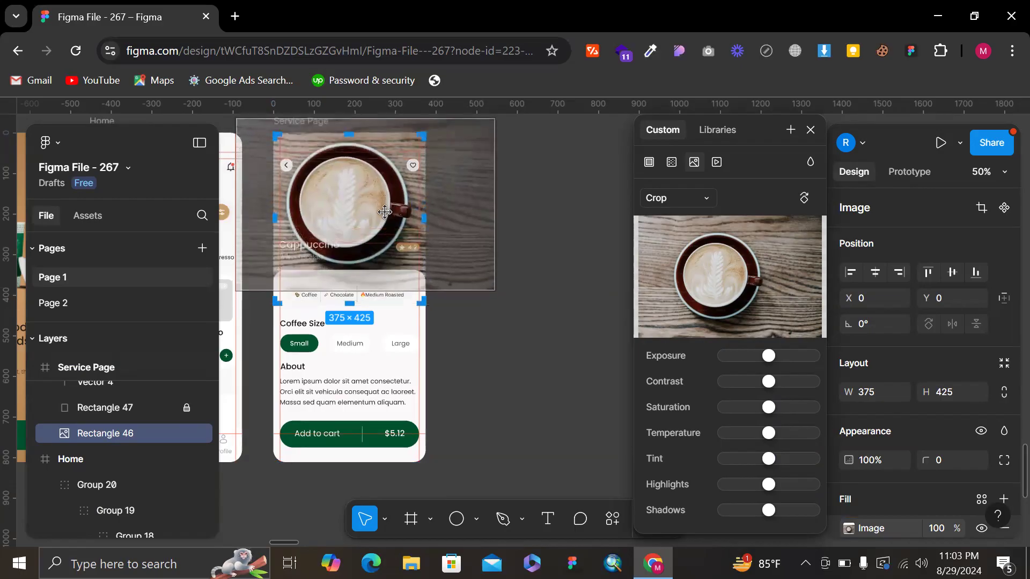
left_click(545, 195)
left_click(548, 198)
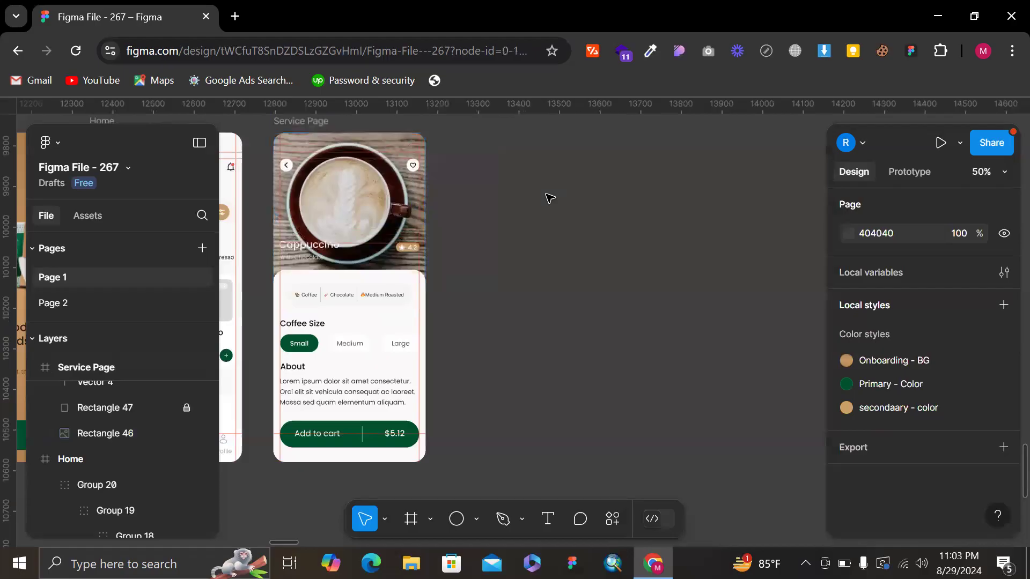
- Add an iPhone 13 mini frame (375 × 812) on the empty canvas to the right of the Service Page
scroll(550, 198, "down", 3)
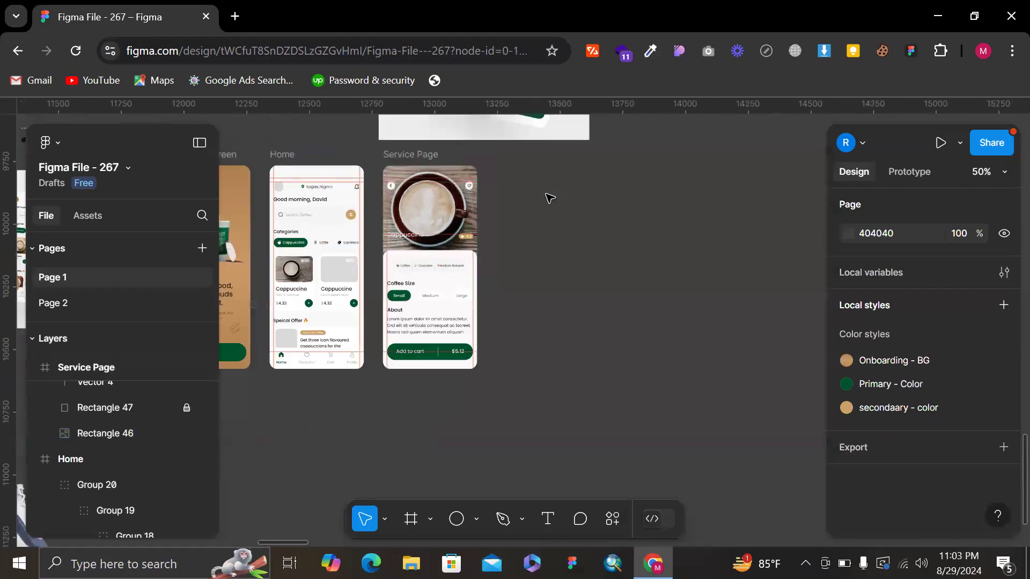
scroll(628, 253, "right", 5)
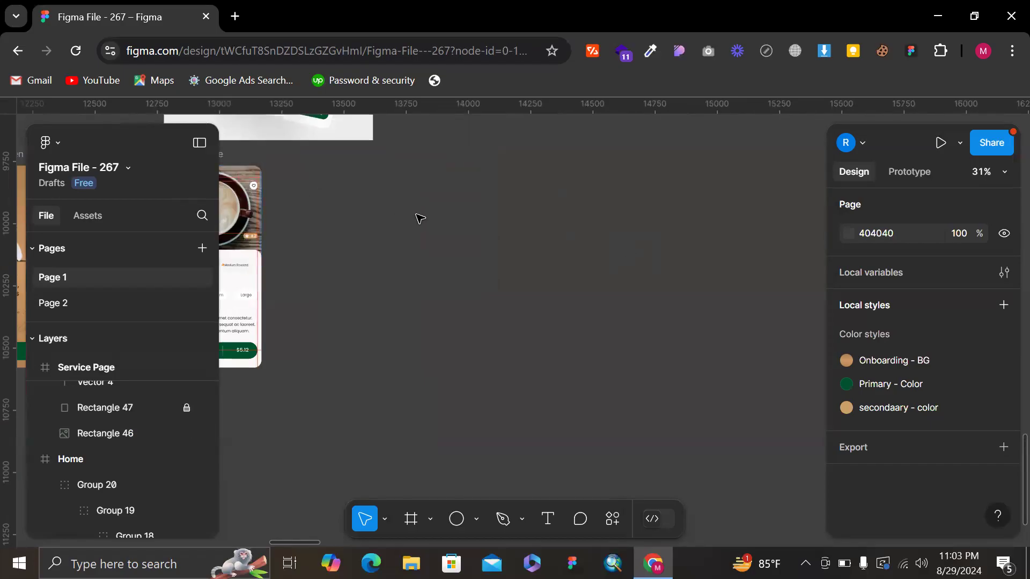
key("f")
scroll(905, 338, "down", 1)
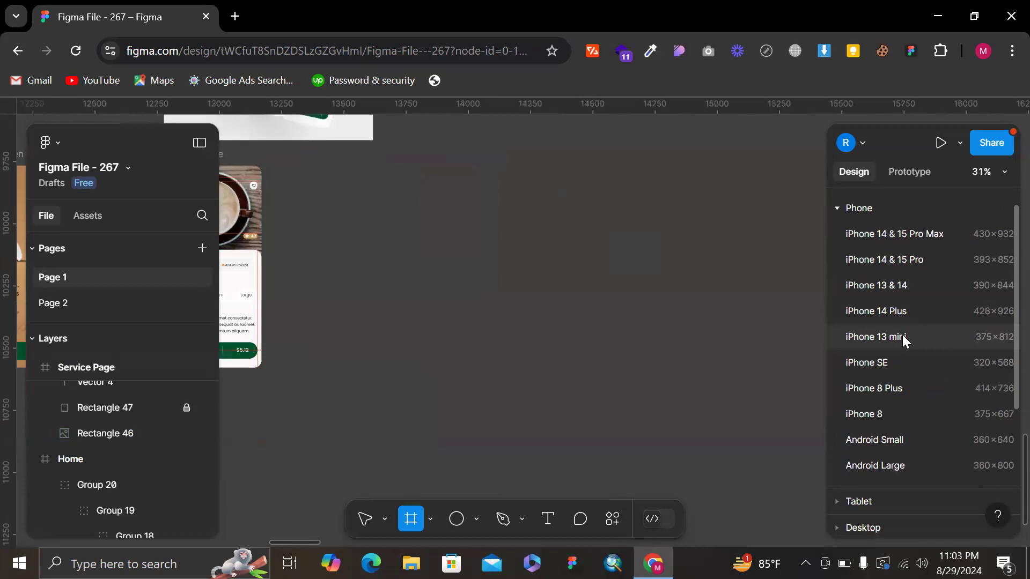
left_click(899, 337)
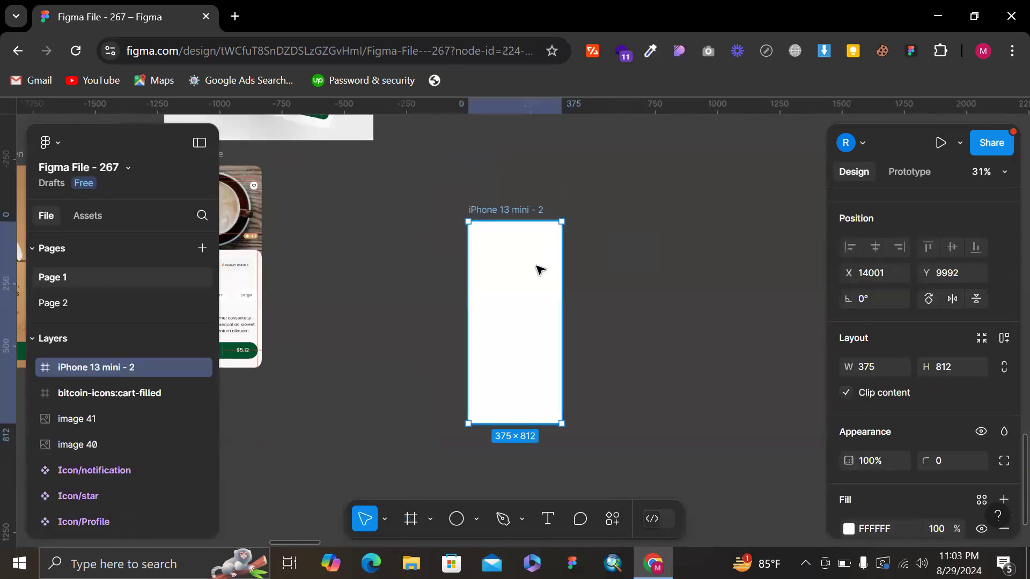
key("ctrl+d")
key("ctrl+z")
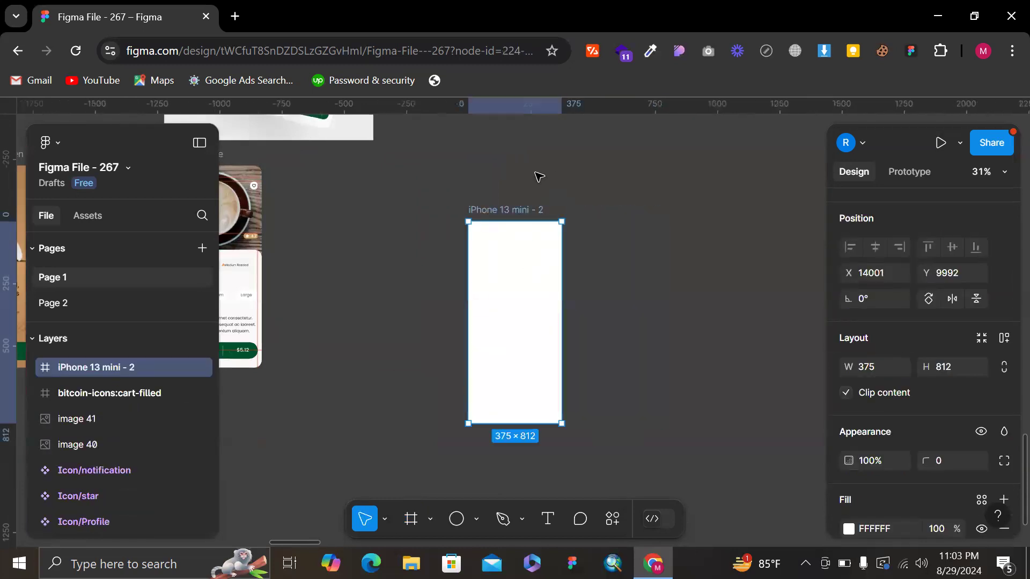
key("Escape")
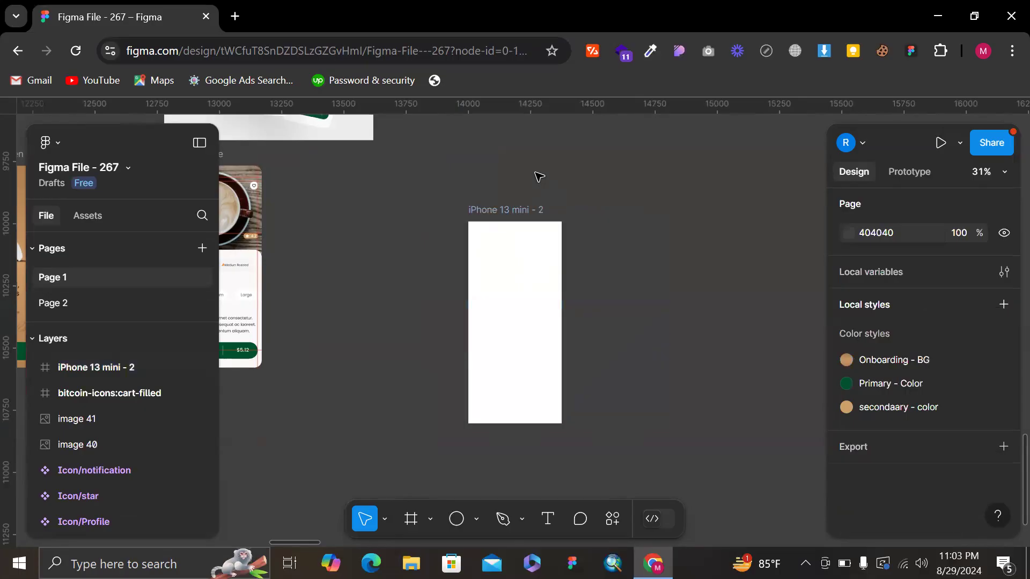
left_click(524, 209)
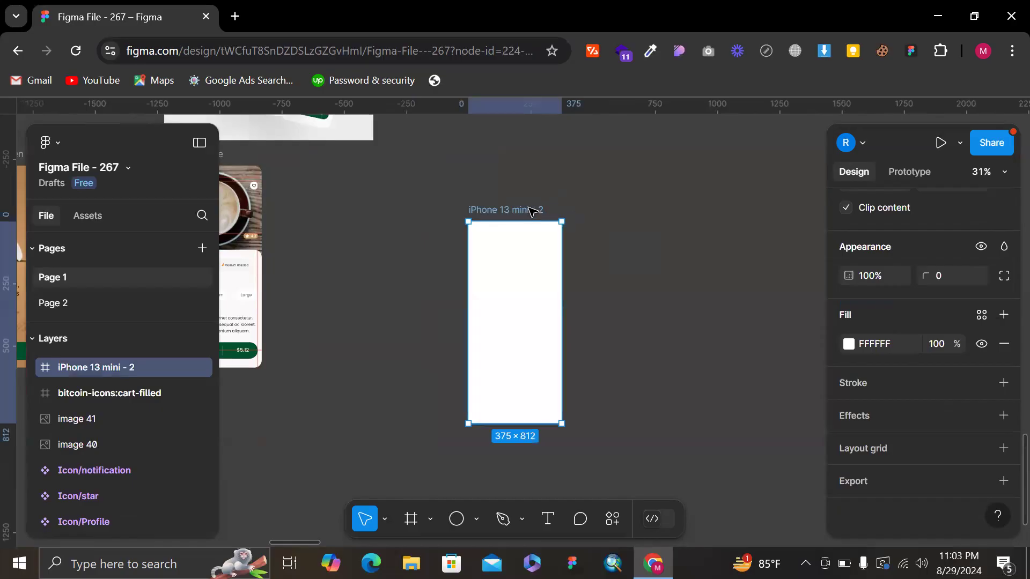
left_click(638, 204)
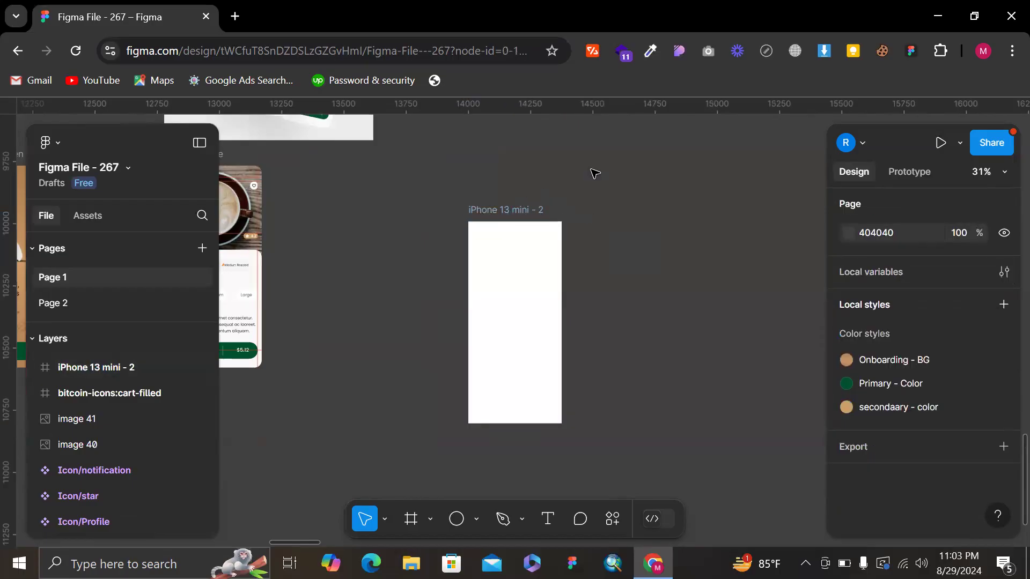
- Draw a circle of about 178 × 178 above the new iPhone 13 mini frame and fill it with red DE0000
key("o")
left_click_drag(510, 180, 488, 202)
scroll(467, 236, "up", 2)
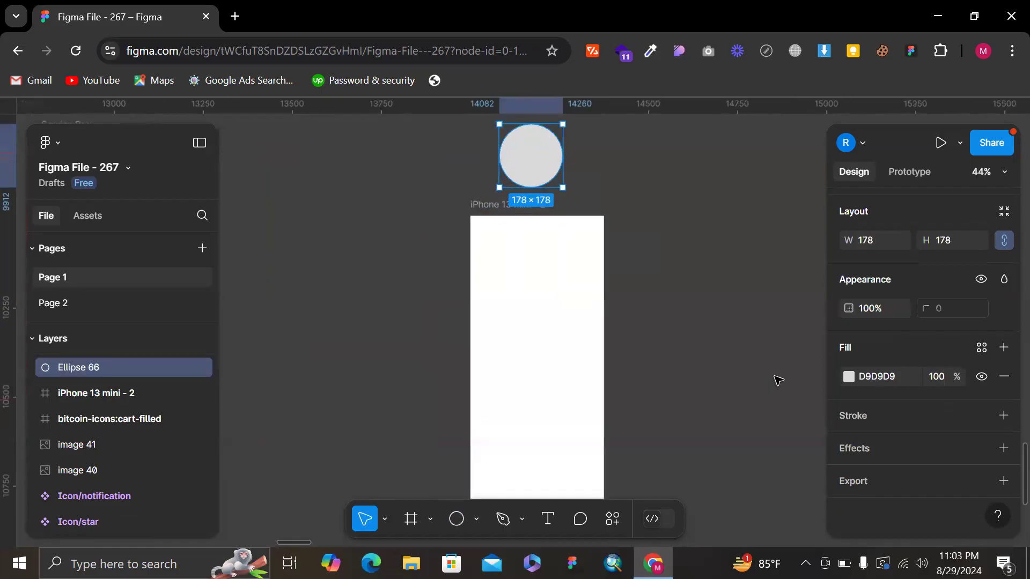
left_click(849, 376)
left_click_drag(777, 209, 829, 188)
left_click(438, 187)
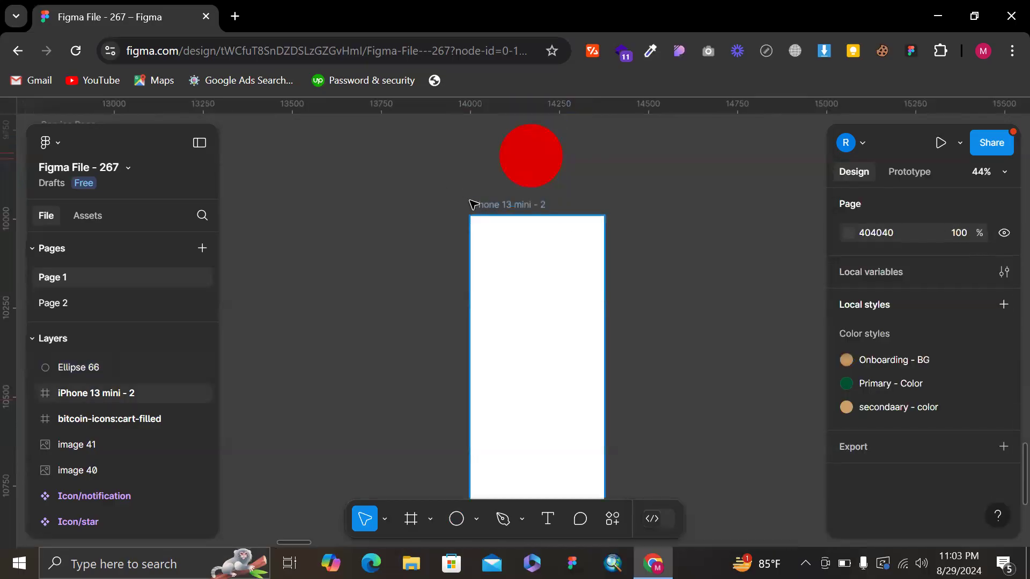
- Align the red circle and the new iPhone 13 mini frame on their horizontal centres
left_click(484, 207)
left_click(556, 148, "shift")
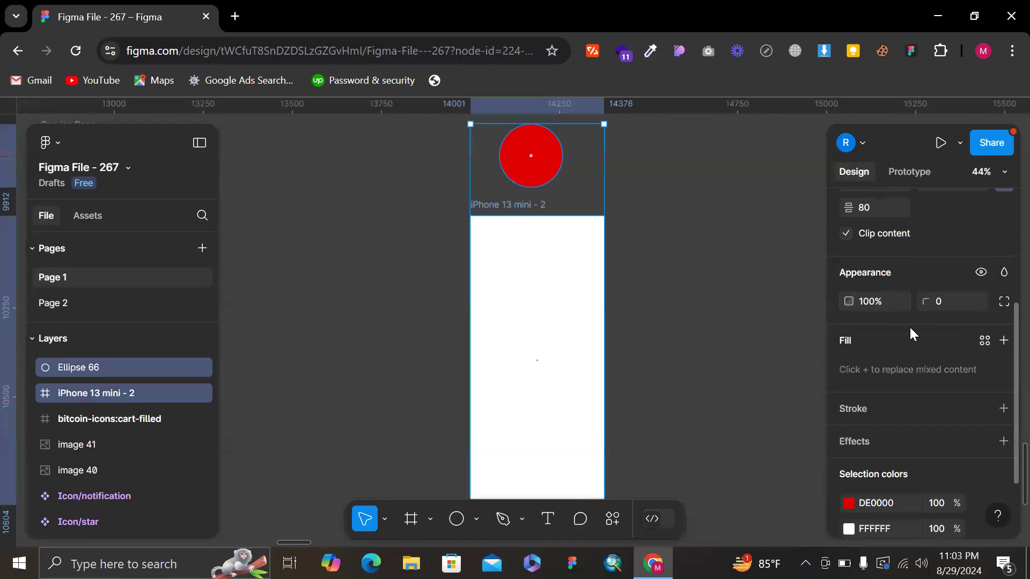
scroll(910, 326, "up", 3)
scroll(910, 328, "up", 2)
left_click(877, 268)
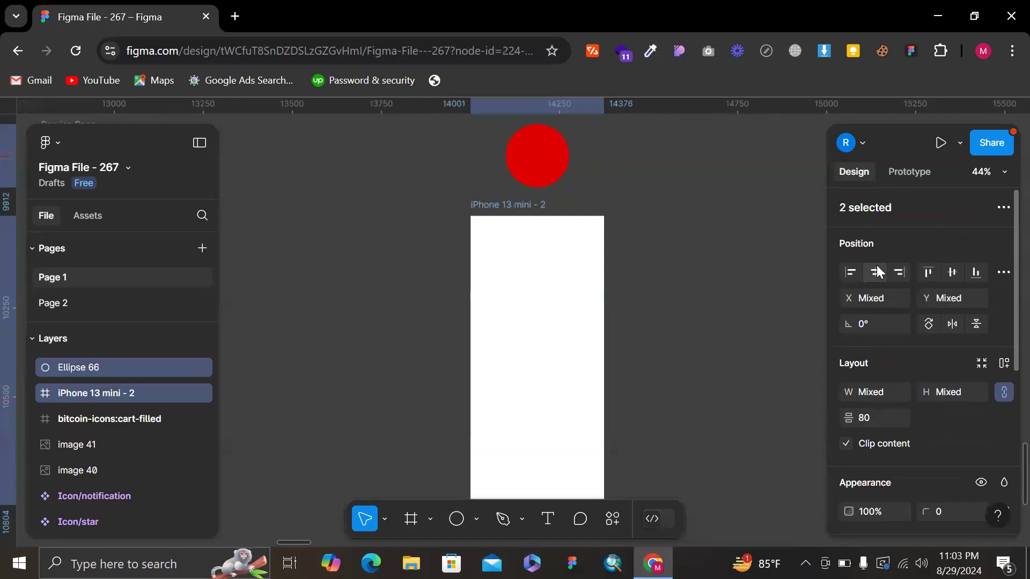
left_click(692, 188)
- Nest the red circle inside the new iPhone 13 mini frame, keeping its position above the frame
left_click(520, 172)
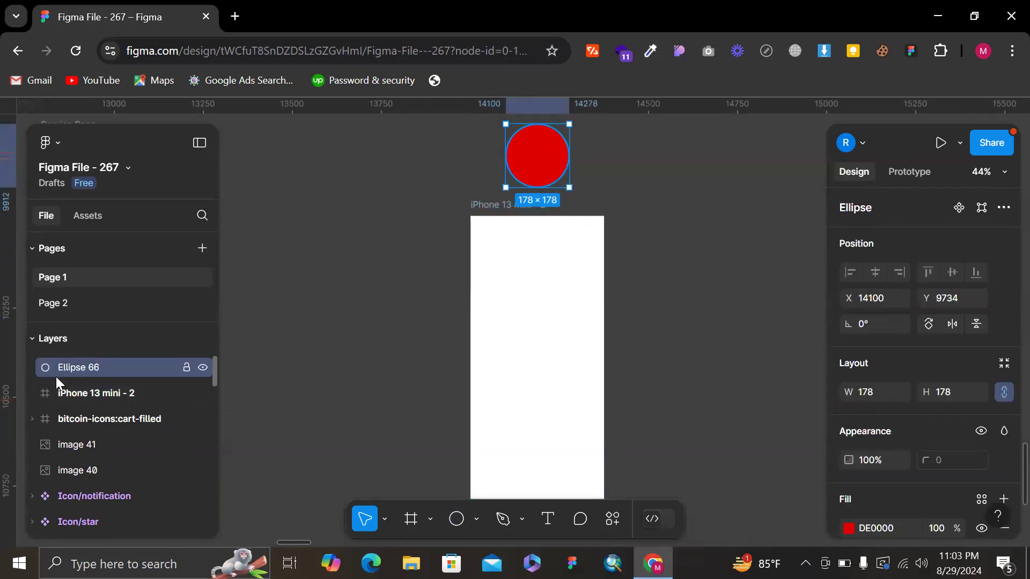
left_click_drag(47, 367, 133, 407)
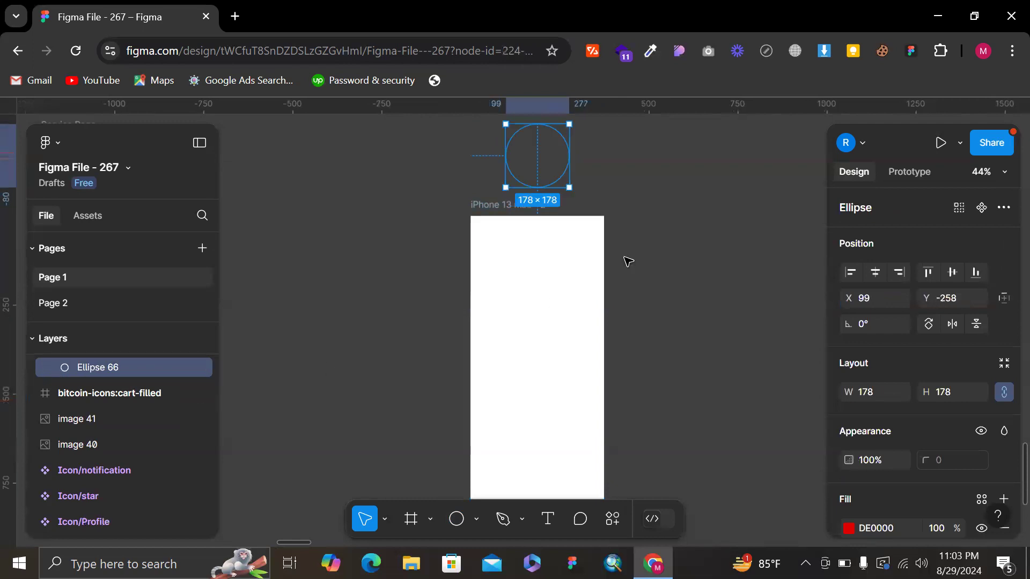
left_click(644, 249)
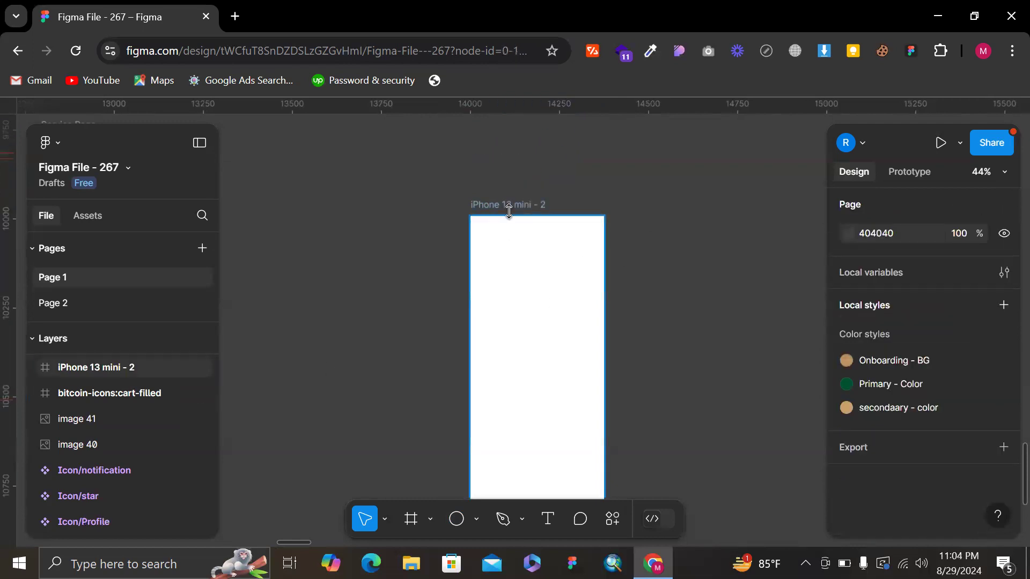
left_click(41, 382)
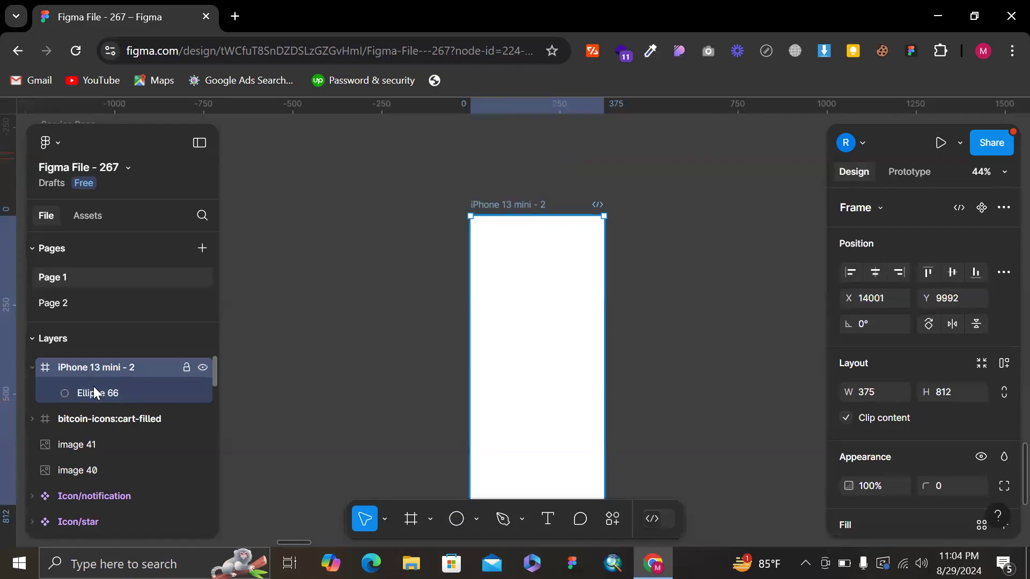
left_click(93, 394)
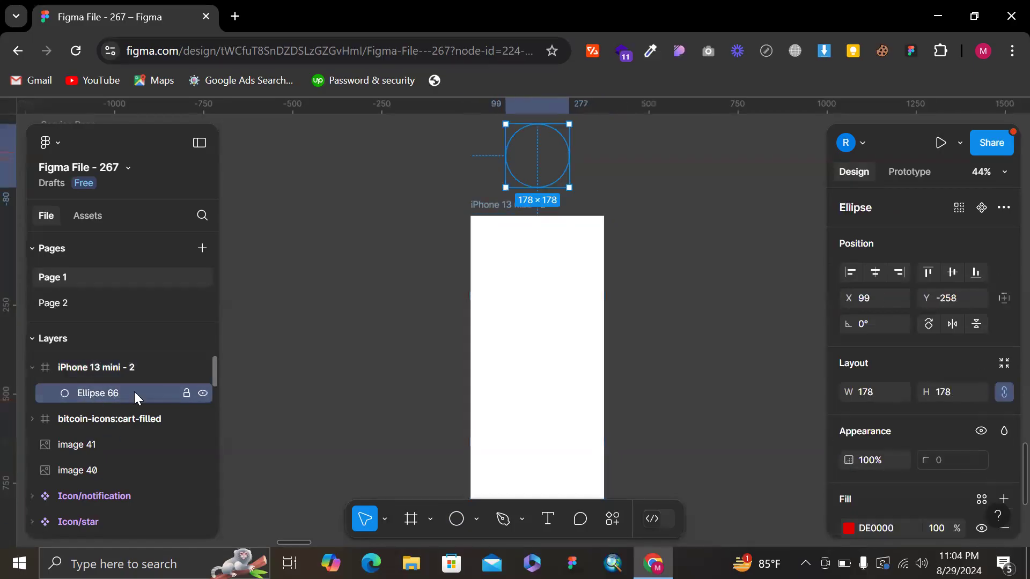
left_click(386, 299)
- Try enlarging the red circle to about 1046 × 1046 so it covers the iPhone frame, and undo the changes
left_click_drag(122, 390, 133, 358)
scroll(506, 154, "right", 2)
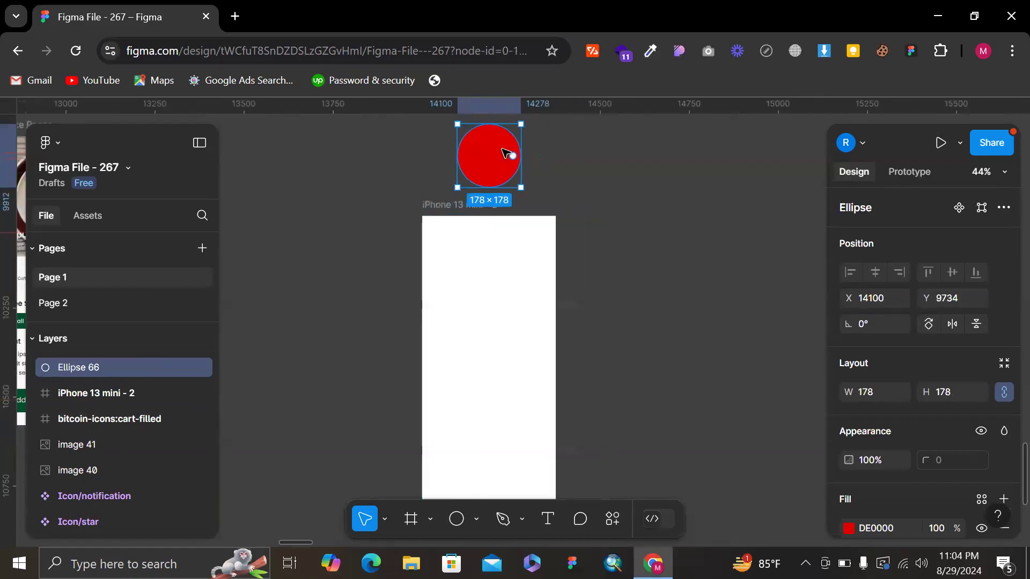
scroll(497, 156, "down", 2)
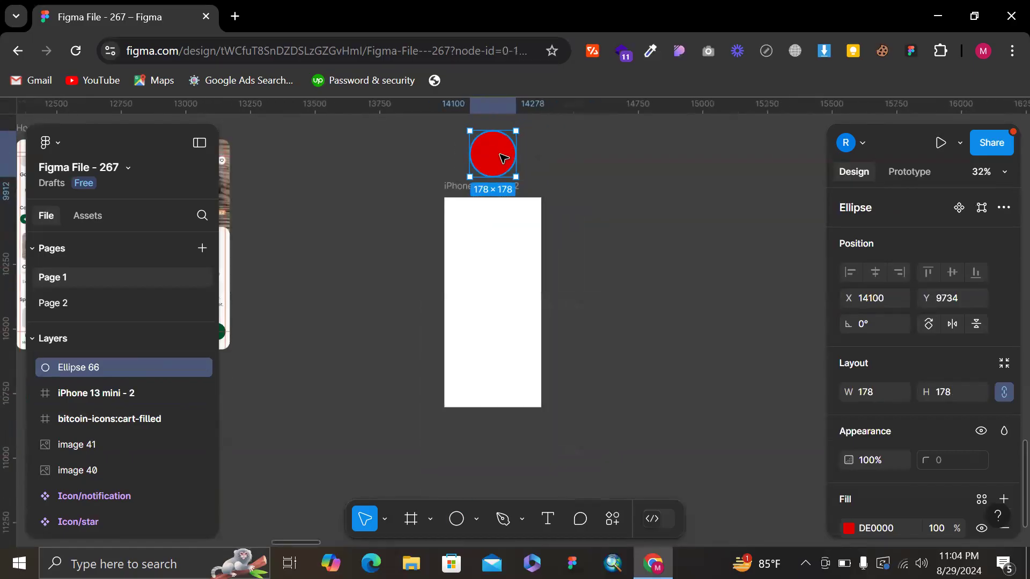
left_click_drag(496, 155, 576, 445)
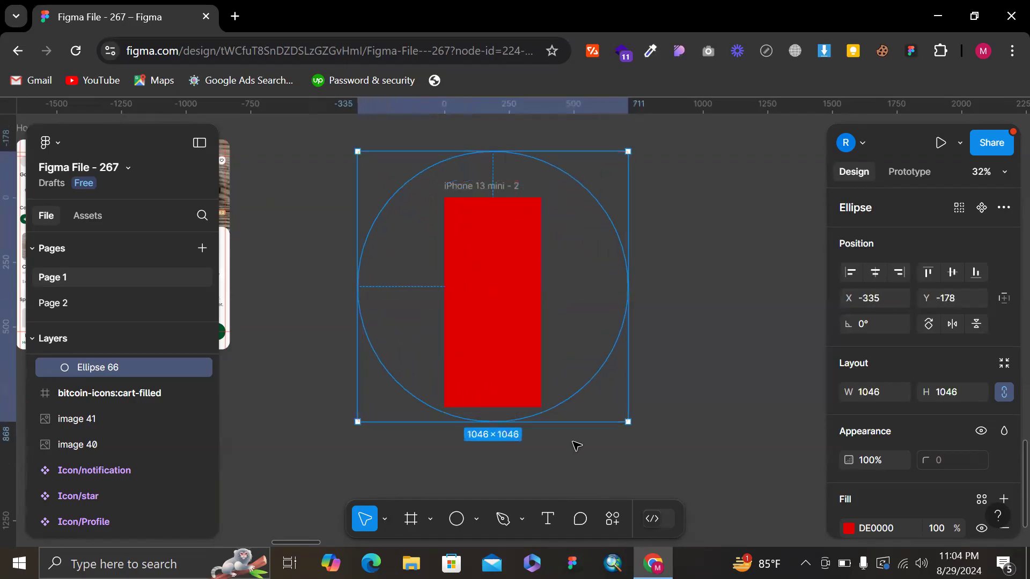
key("ctrl+z")
key("ctrl+z")
key("ctrl+z")
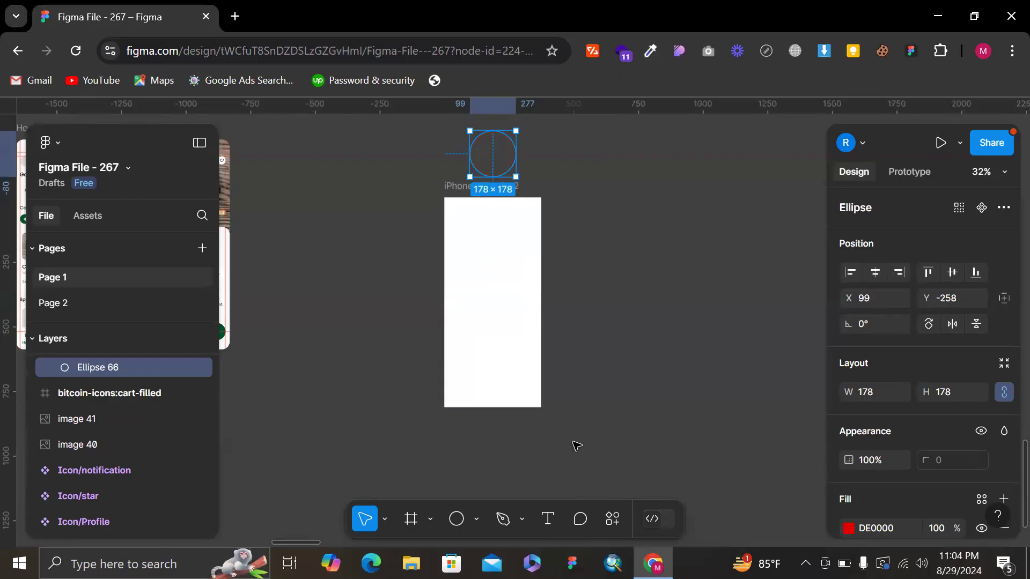
key("ctrl+z")
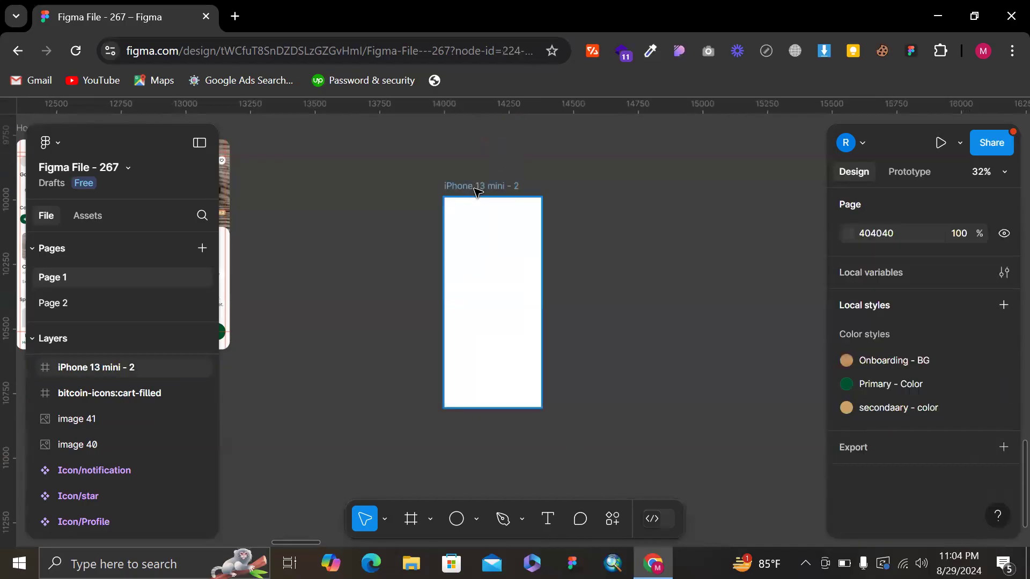
- Duplicate the iPhone 13 mini frame with its nested circle four times in a row to the right
left_click(475, 189)
scroll(474, 187, "down", 2)
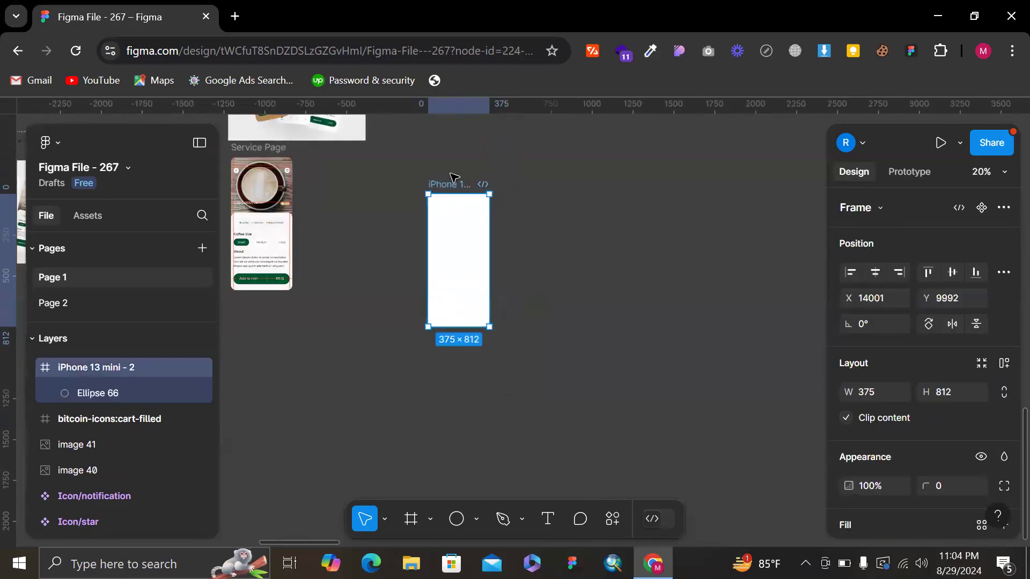
left_click(124, 387)
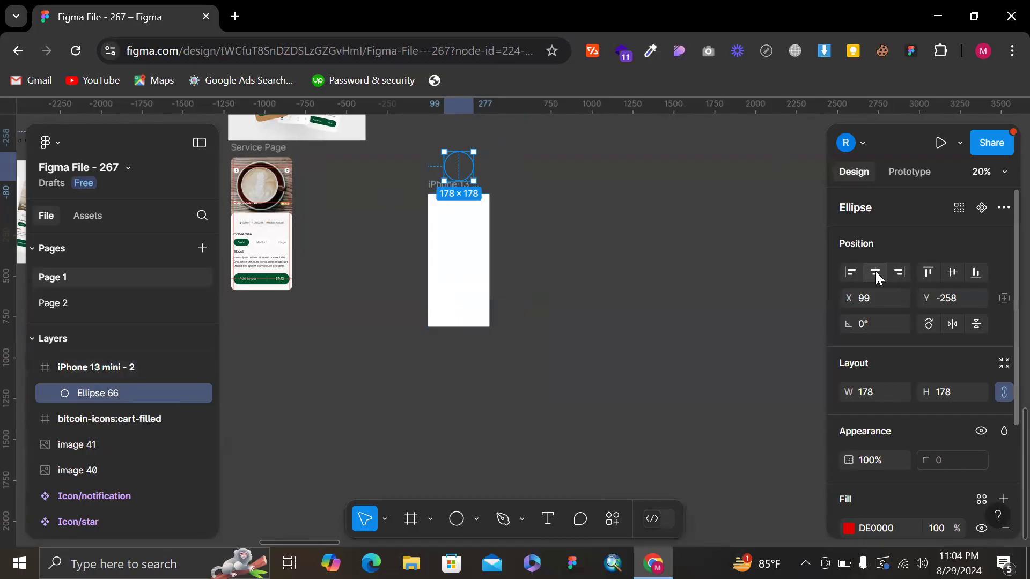
left_click(424, 186)
left_click(448, 209)
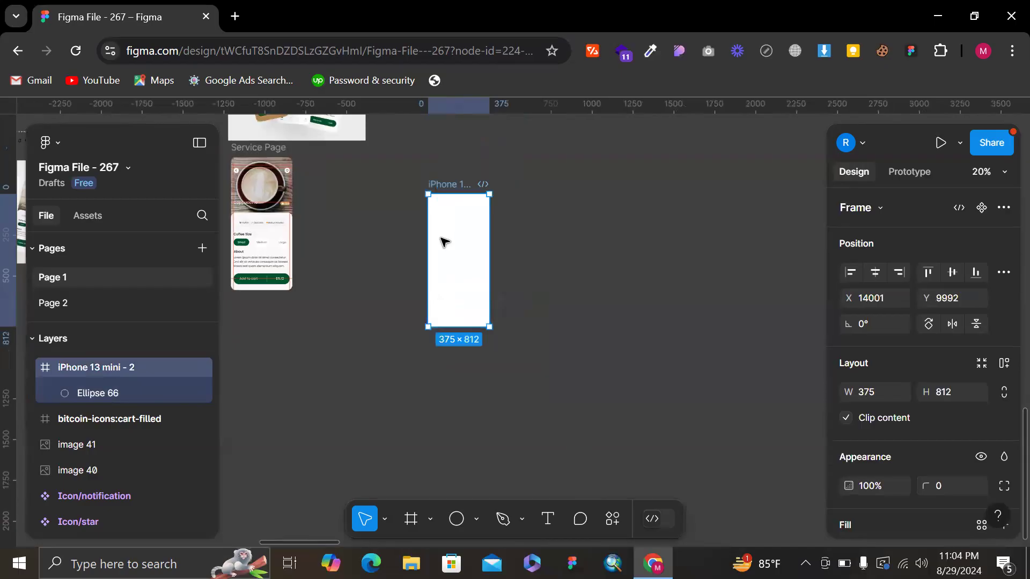
left_click_drag(449, 244, 530, 248)
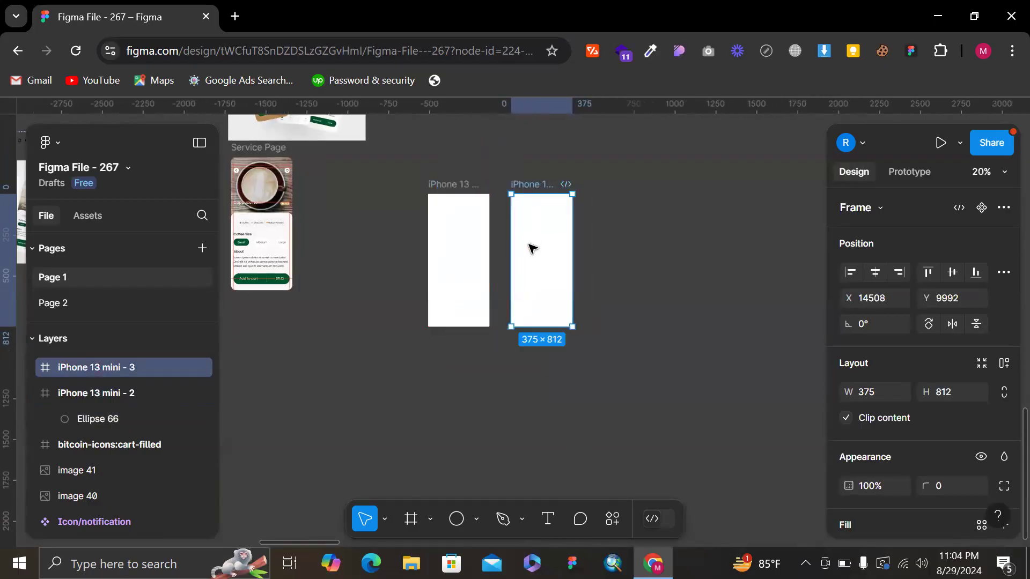
key("ctrl+d")
left_click_drag(653, 253, 637, 236)
scroll(616, 246, "right", 3)
key("ctrl+d")
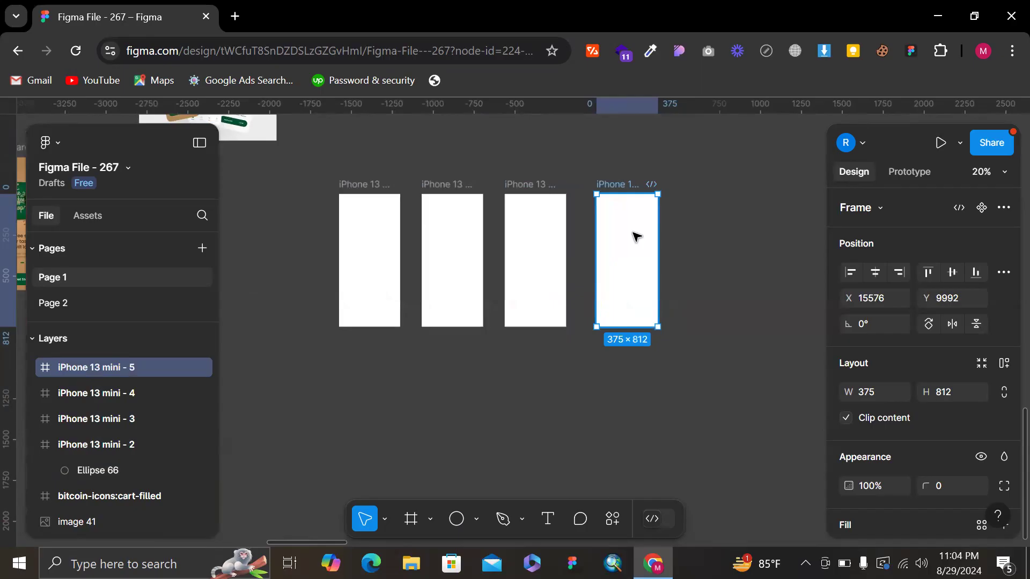
key("ctrl+d")
- Distribute the horizontal spacing of the five iPhone frames evenly
left_click_drag(324, 168, 777, 395)
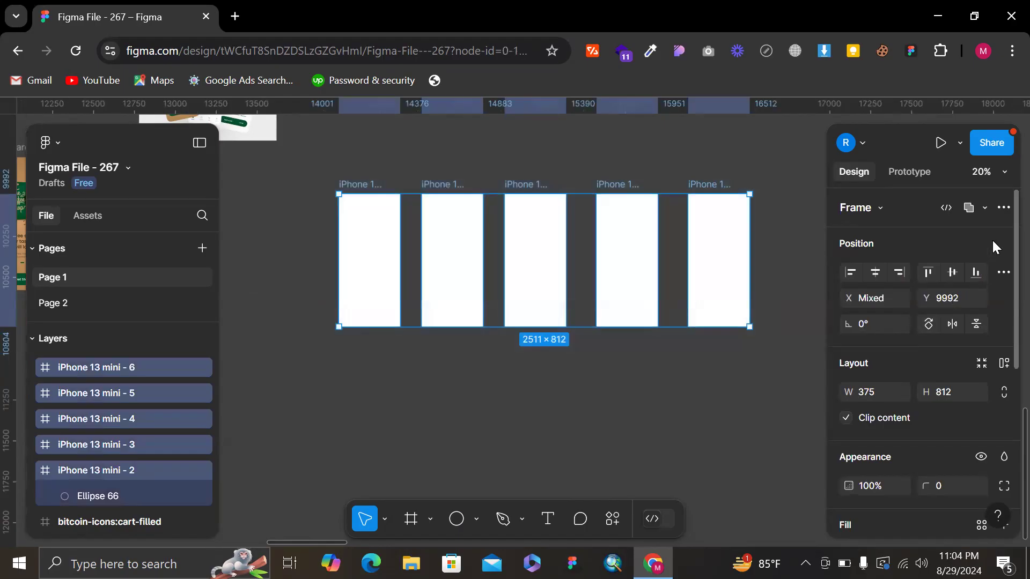
left_click(1002, 272)
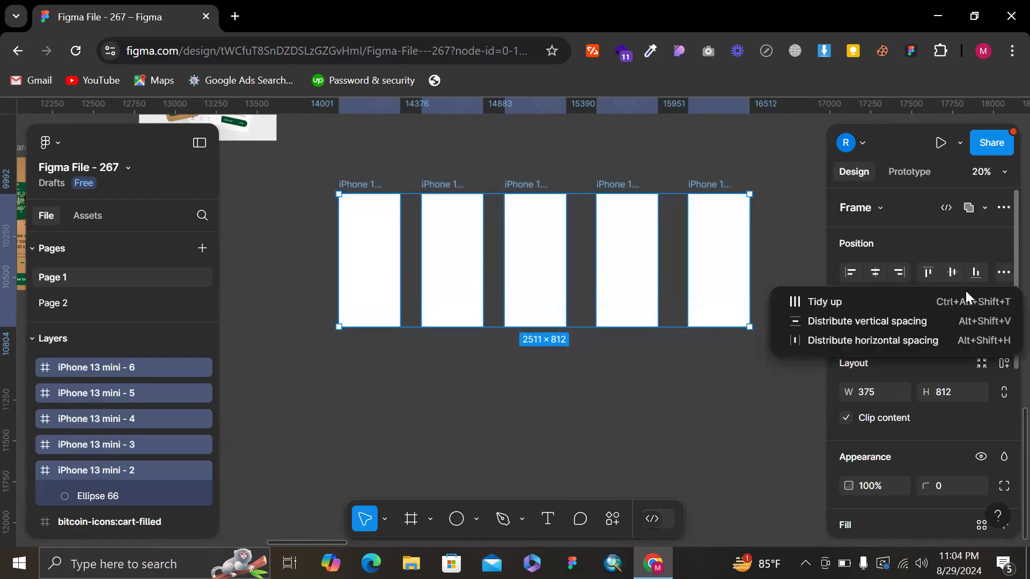
left_click(871, 338)
- Centre the red circle vertically in the second iPhone frame and delete the three frames after it
left_click(655, 389)
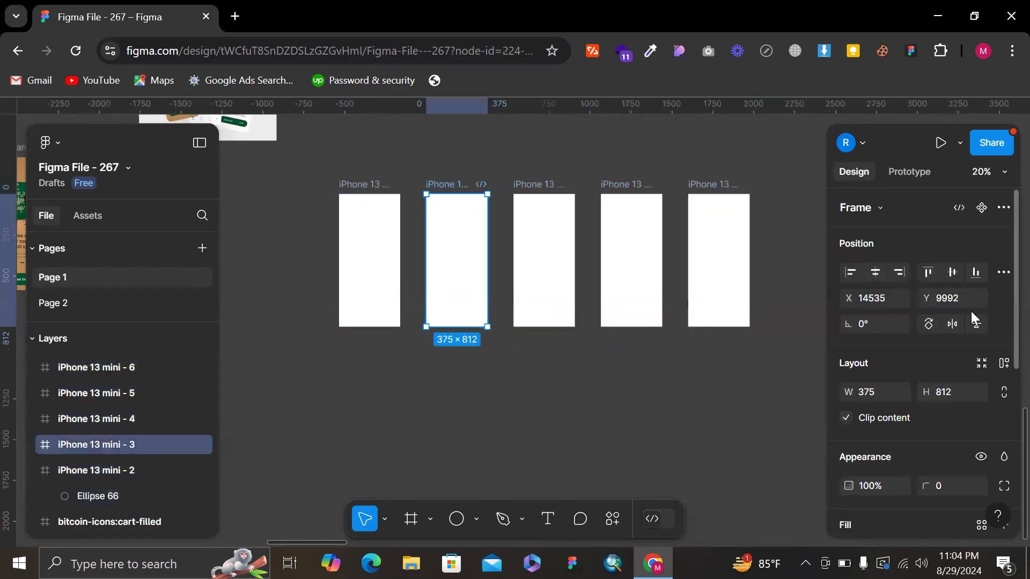
left_click(952, 274)
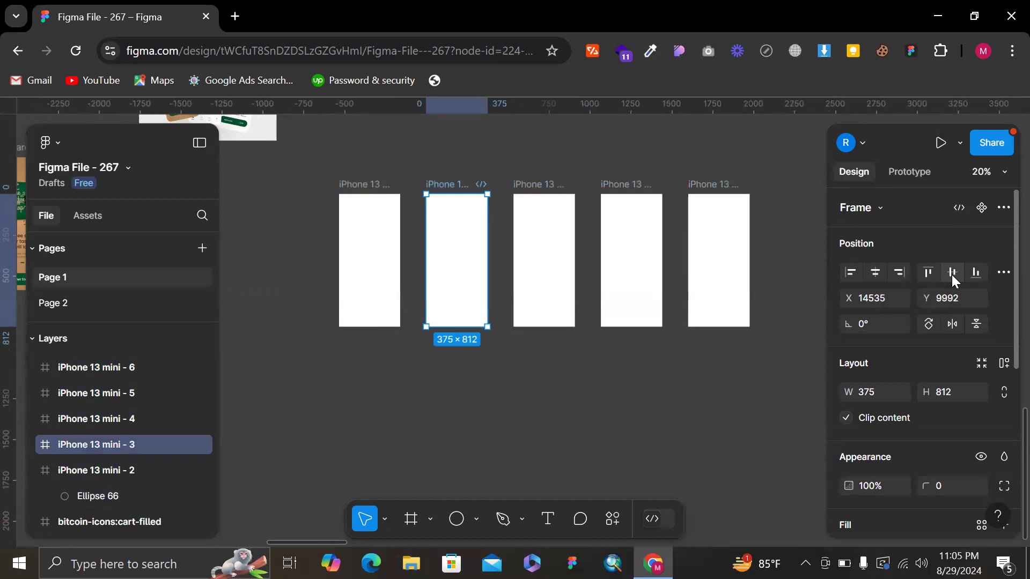
left_click(548, 186)
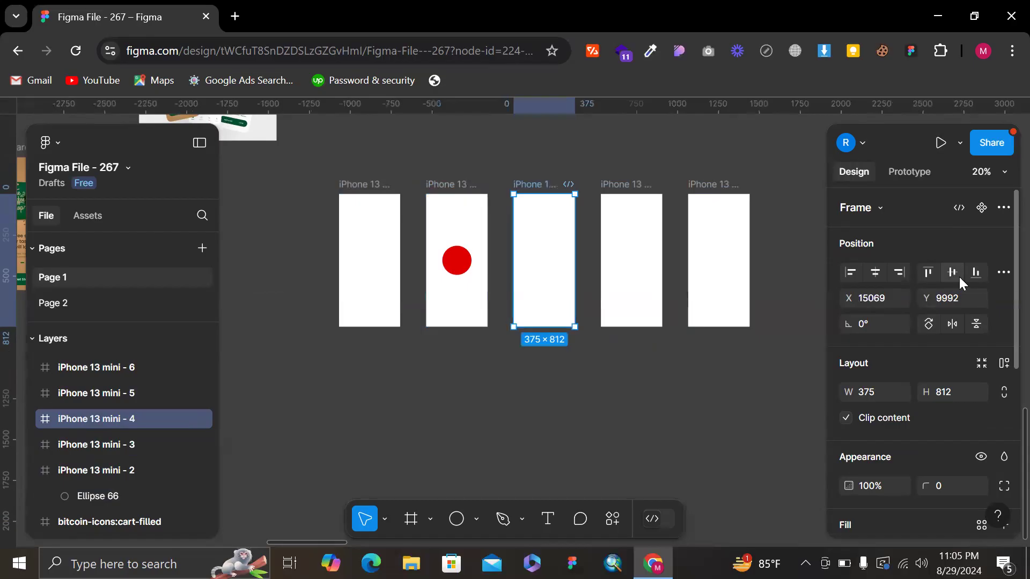
left_click_drag(507, 156, 724, 361)
key("Delete")
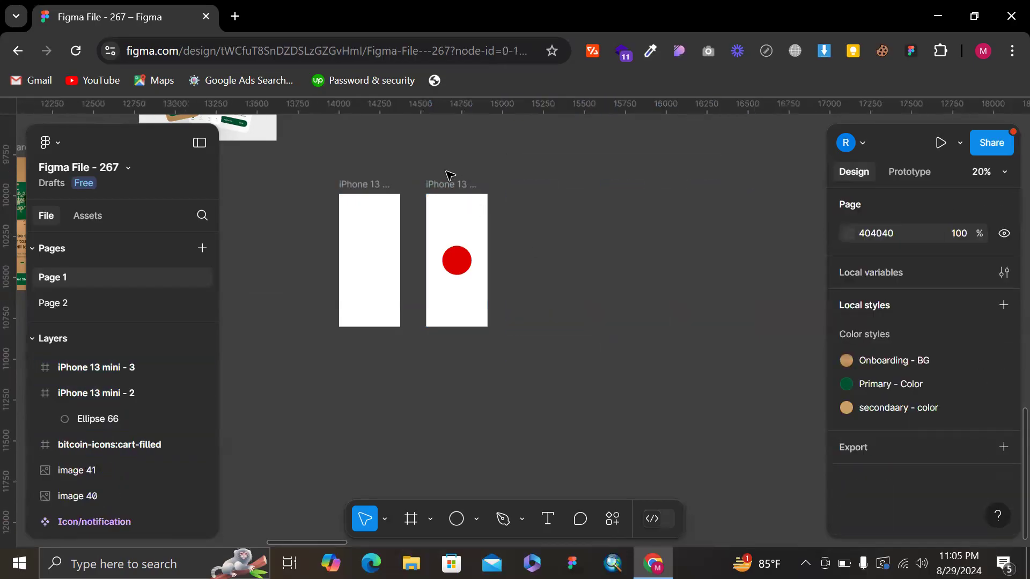
- Duplicate the second frame to the right and enlarge the copy's circle around its centre until it spans the frame's width
left_click(433, 183)
scroll(375, 204, "right", 3)
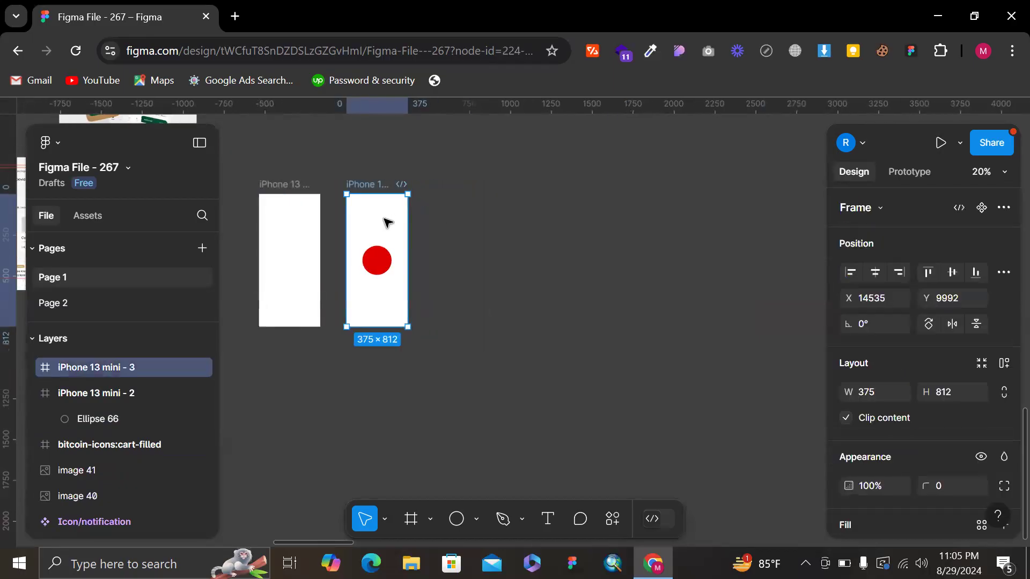
key("ctrl+d")
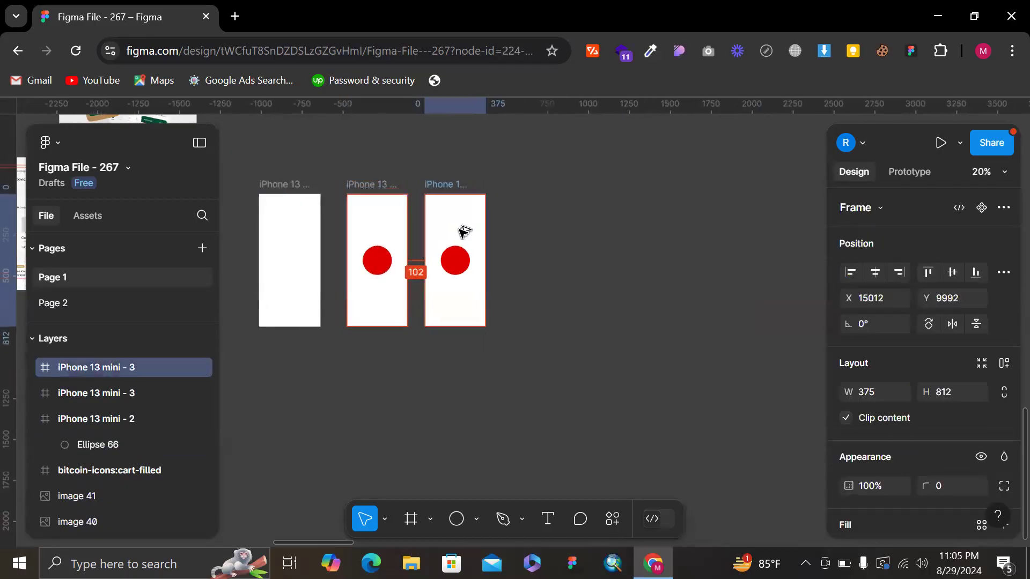
scroll(467, 254, "up", 2)
left_click(461, 260)
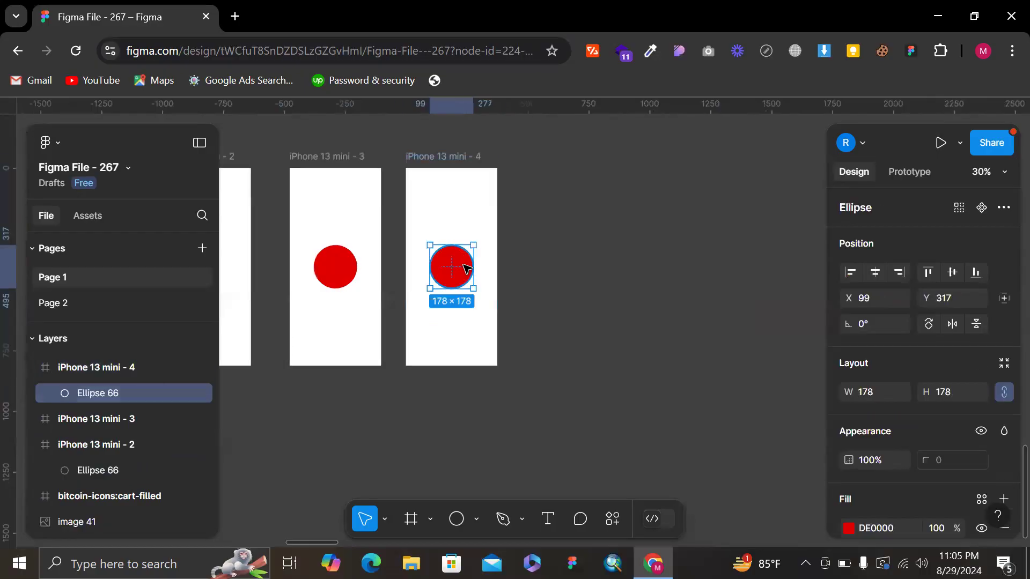
left_click_drag(472, 289, 451, 324)
scroll(484, 301, "right", 2)
left_click(505, 313)
scroll(506, 313, "right", 2)
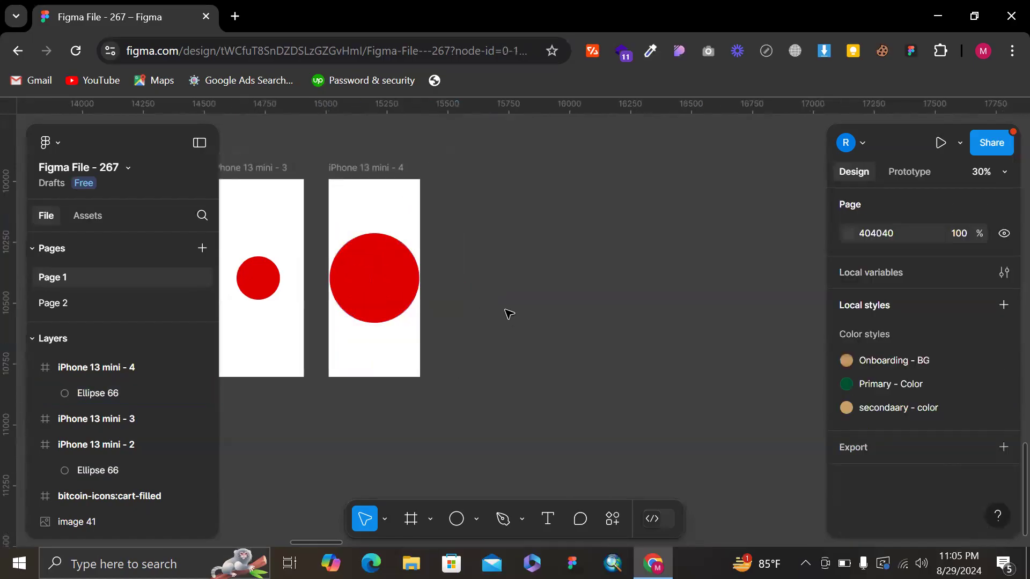
- Duplicate the third frame to the right and enlarge its circle around the centre to about 1160 × 1160, covering the frame
left_click(370, 185)
key("ctrl+d")
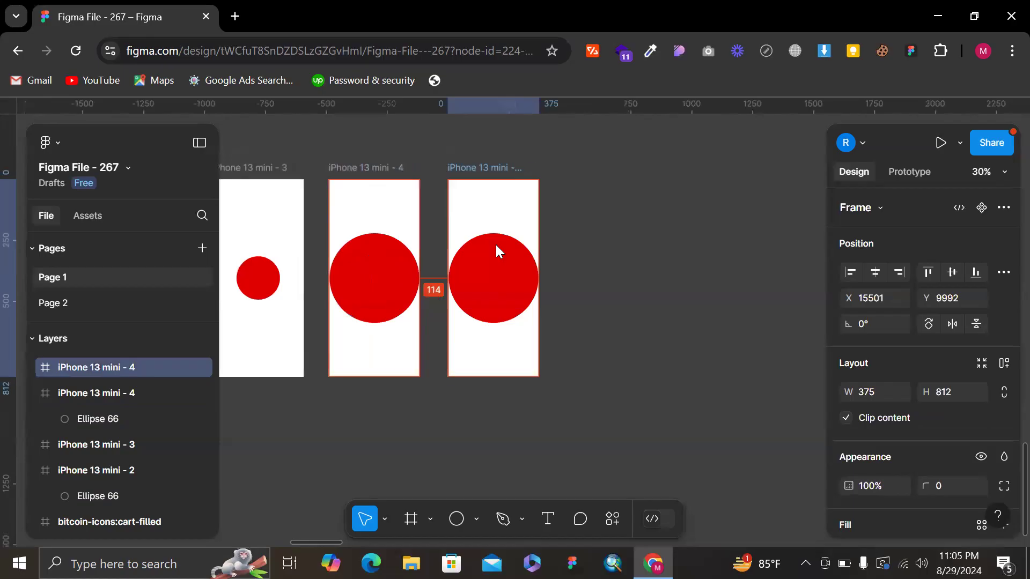
left_click(476, 283)
left_click_drag(539, 325, 601, 419)
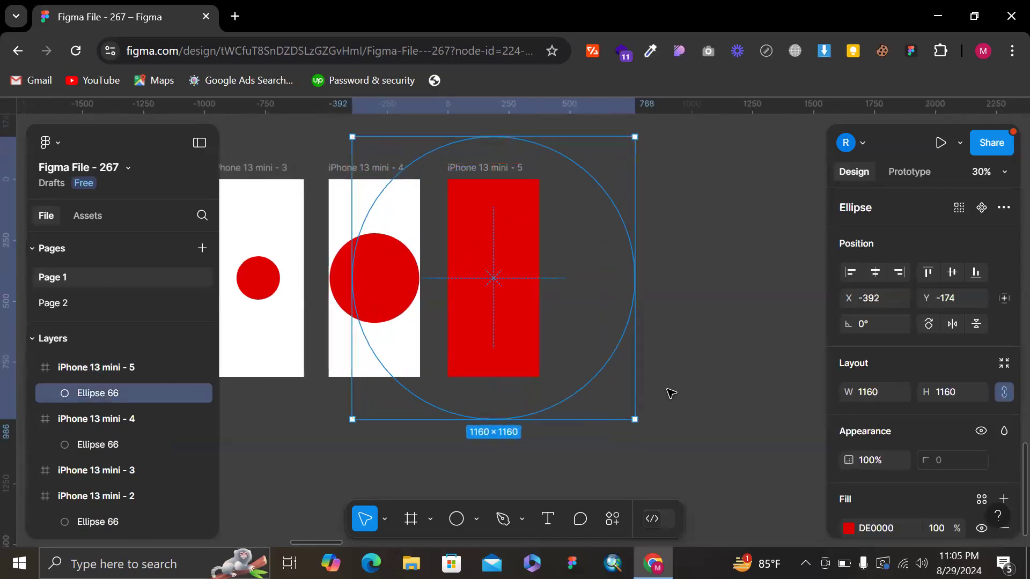
left_click(671, 393)
- Duplicate the all-red frame to the right and flatten its circle upward into a line above the frame, leaving the frame white
scroll(671, 393, "right", 3)
left_click_drag(370, 167, 376, 168)
key("ctrl+d")
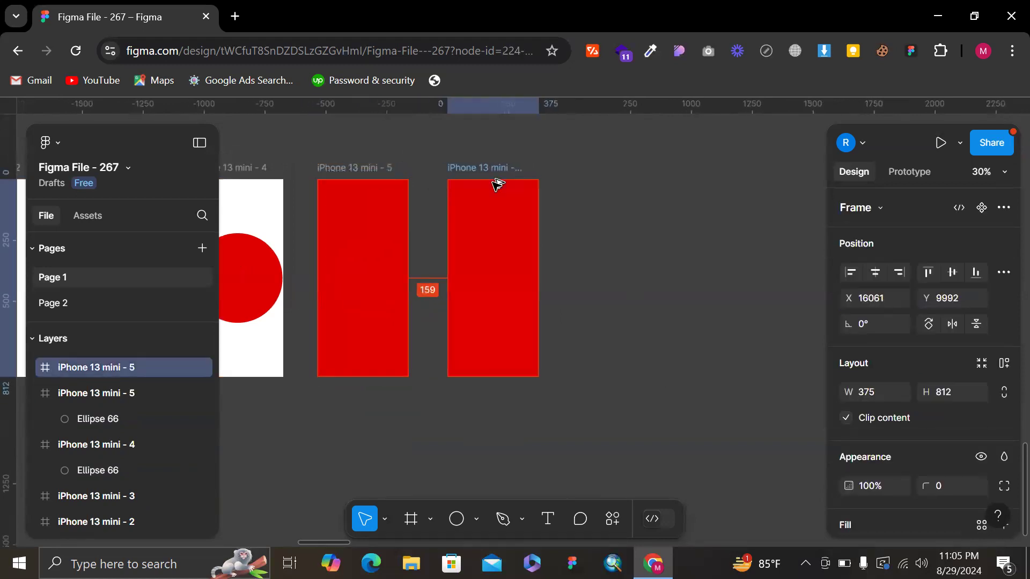
left_click(506, 274)
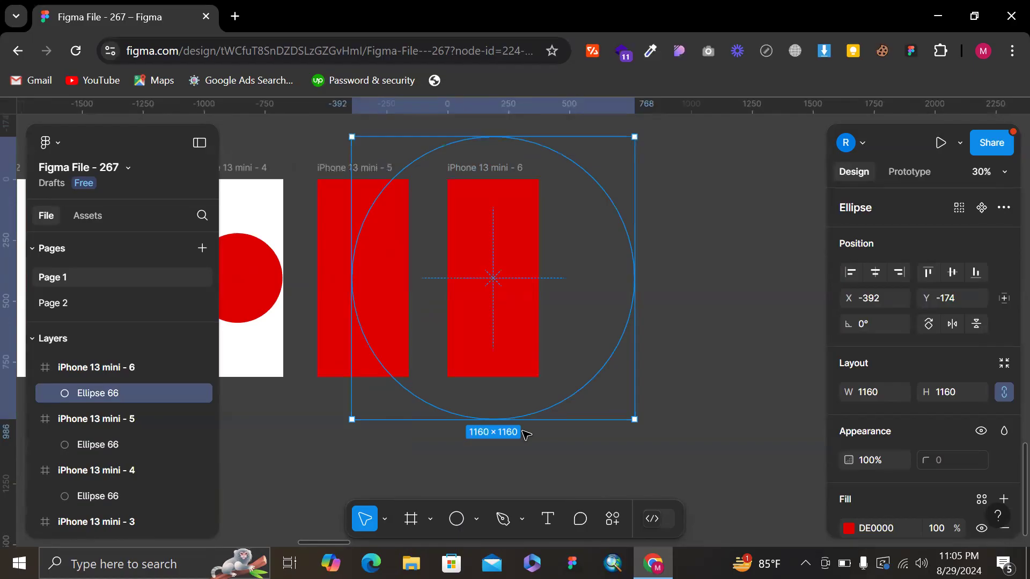
left_click_drag(526, 419, 547, 146)
left_click(646, 228)
- Place a copy of the first iPhone frame below the row at X 14001, Y 11595
scroll(647, 227, "down", 3)
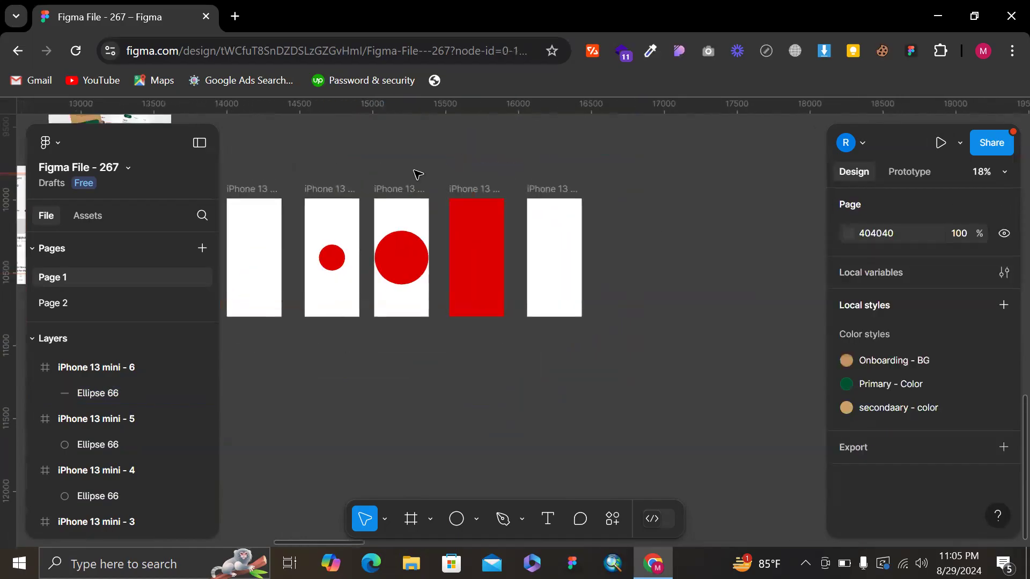
scroll(417, 174, "down", 1)
scroll(418, 174, "left", 2)
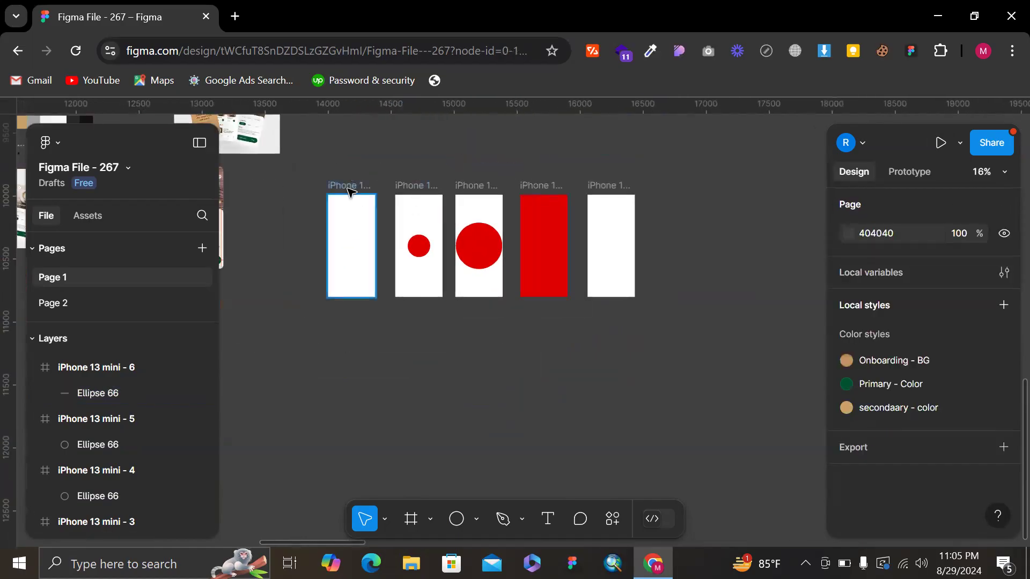
left_click(349, 225)
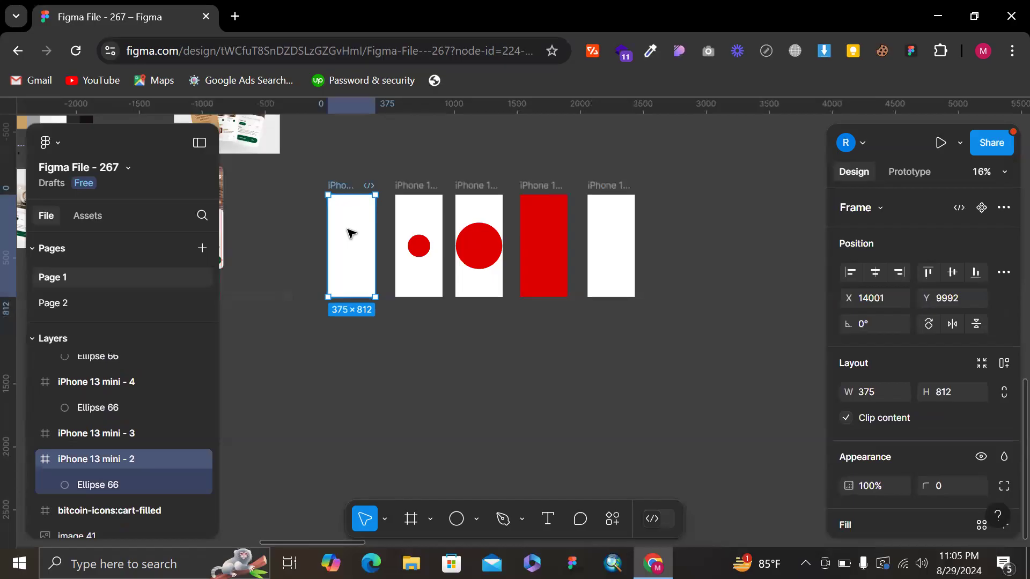
left_click(340, 177)
left_click(355, 200)
left_click_drag(349, 208, 368, 421)
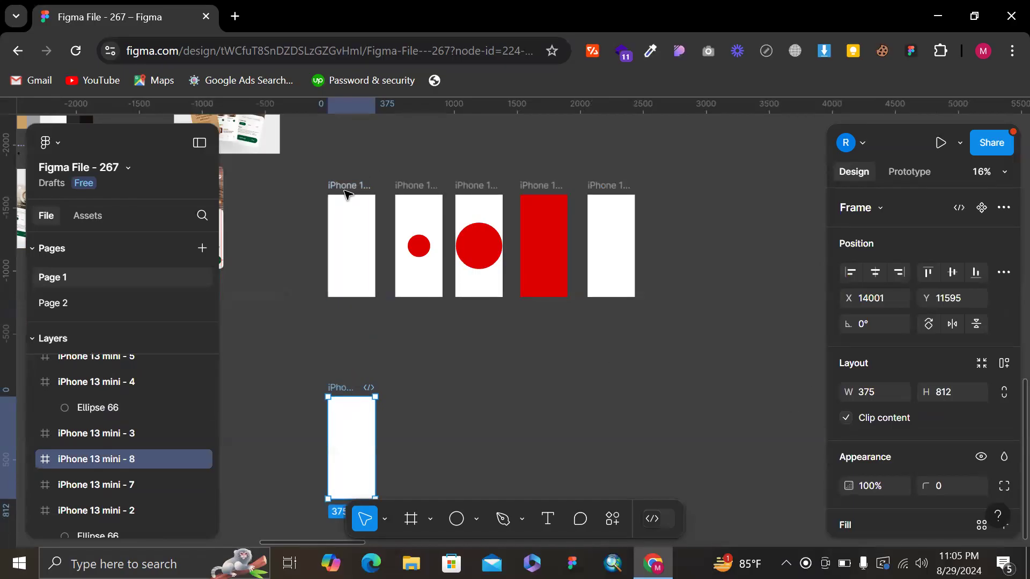
- Examine the hidden circle above the lower frame copy and the matching circles of the row's first two frames
left_click(34, 458)
left_click(101, 483)
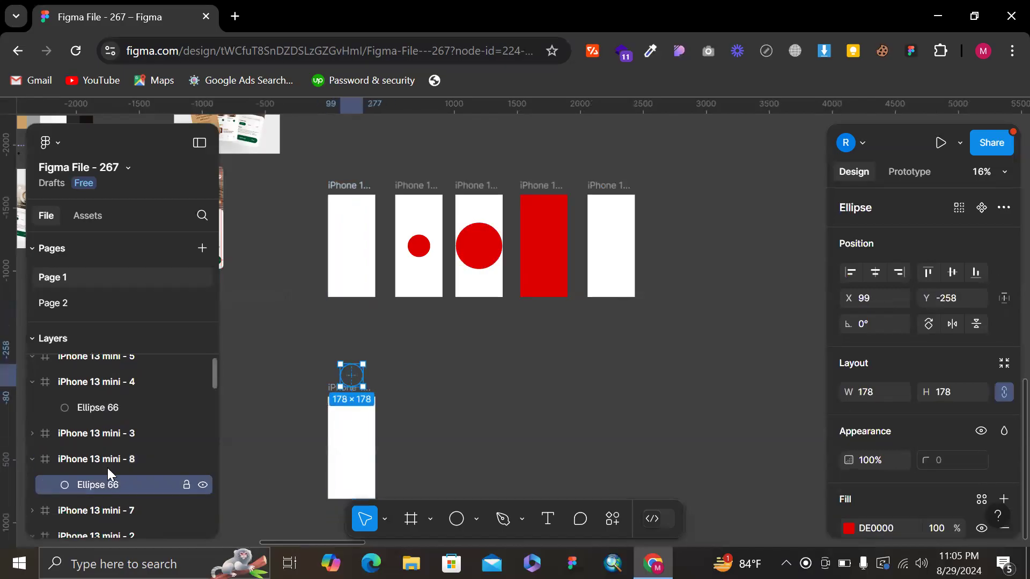
left_click_drag(420, 344, 339, 176)
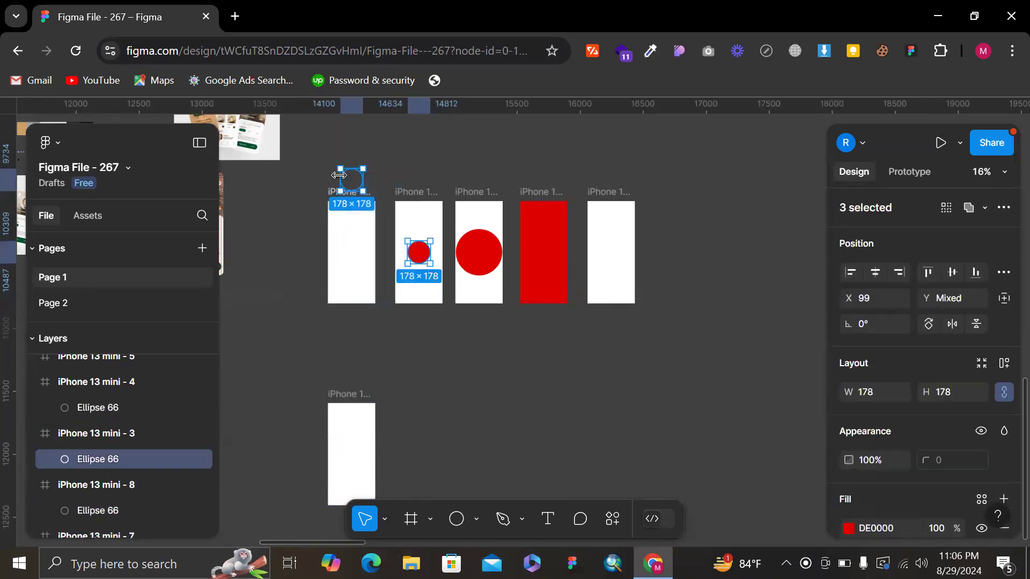
left_click(349, 341)
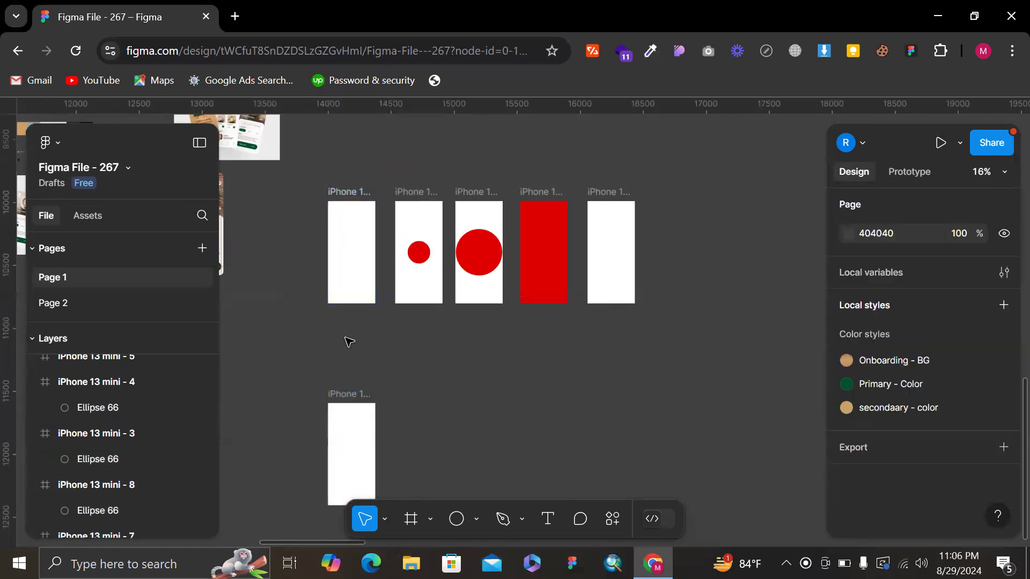
- Add a prototype connection from the first white iPhone frame in the row to the second frame with the small circle
left_click(347, 199)
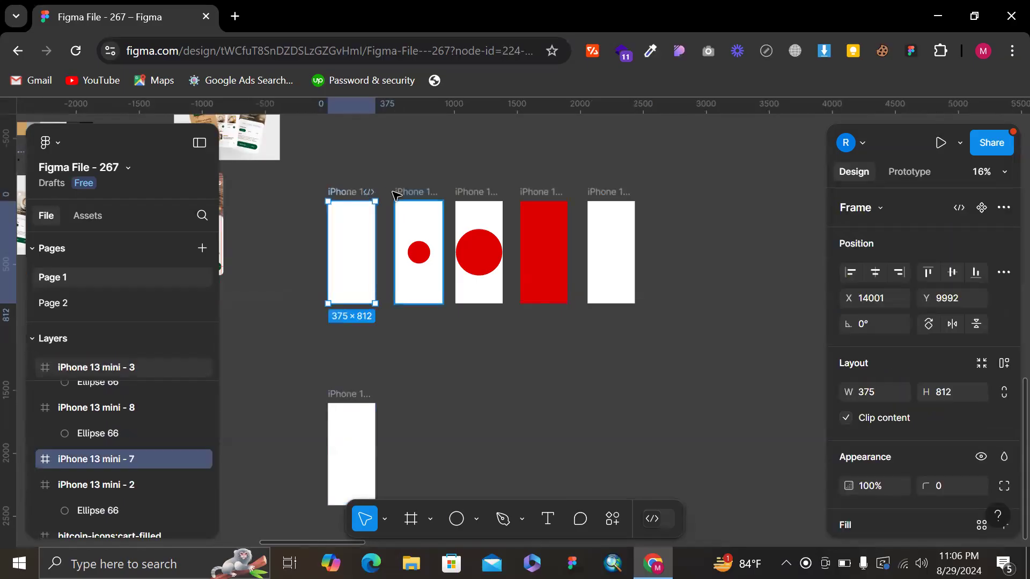
left_click(916, 181)
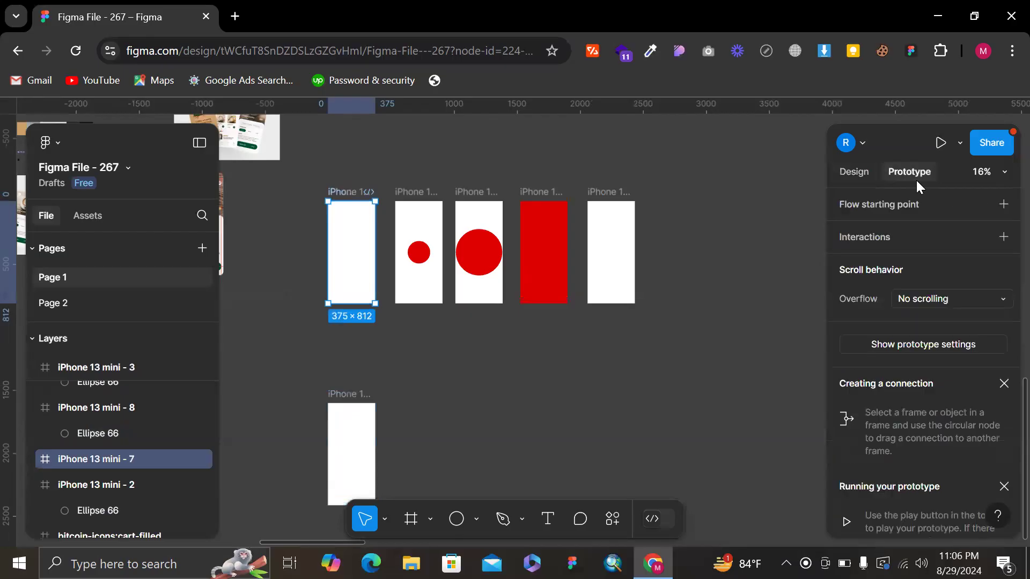
scroll(354, 225, "up", 5)
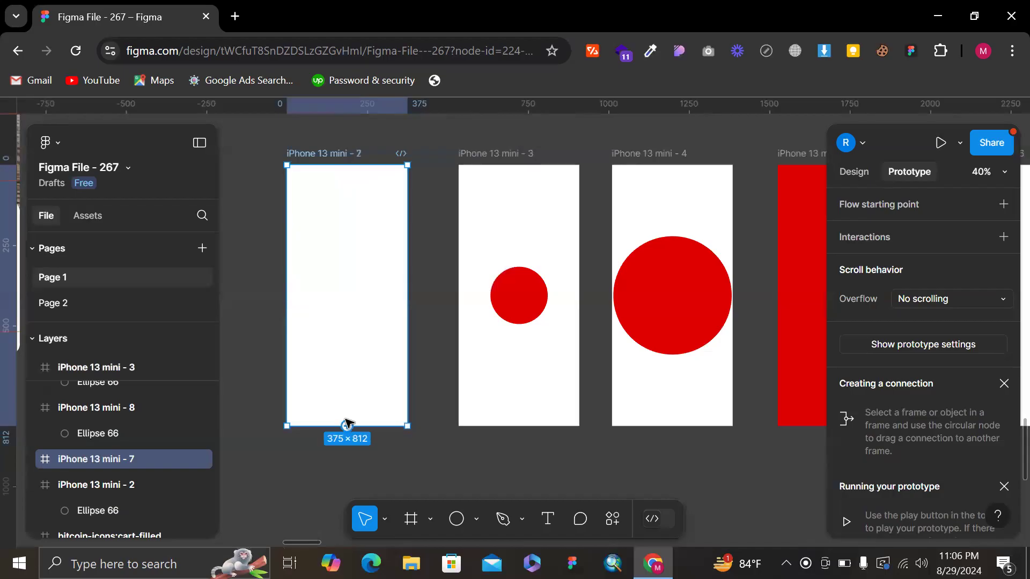
left_click_drag(408, 296, 473, 303)
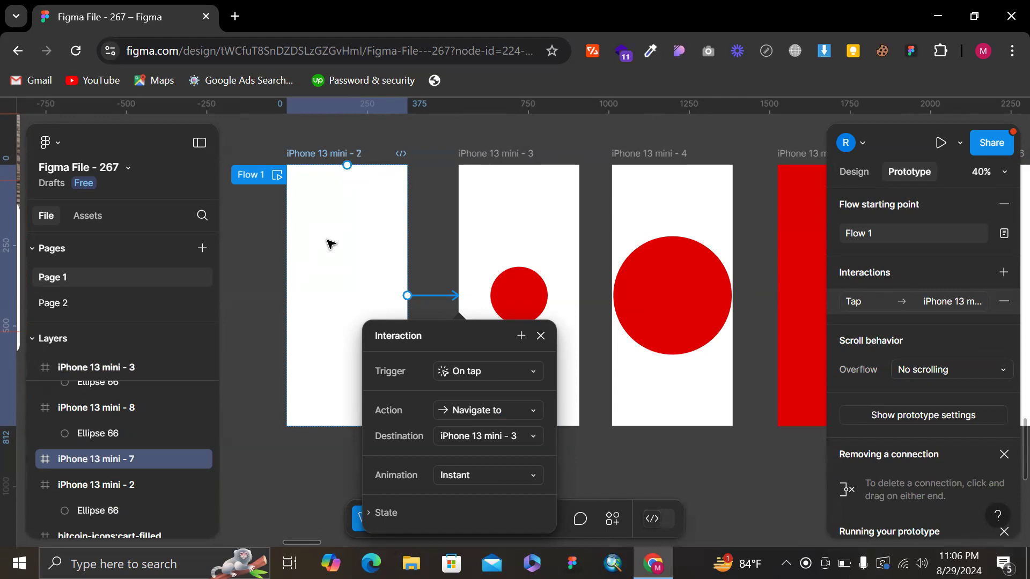
- Set the first connection's trigger to After delay with a delay of 1 ms
left_click(501, 372)
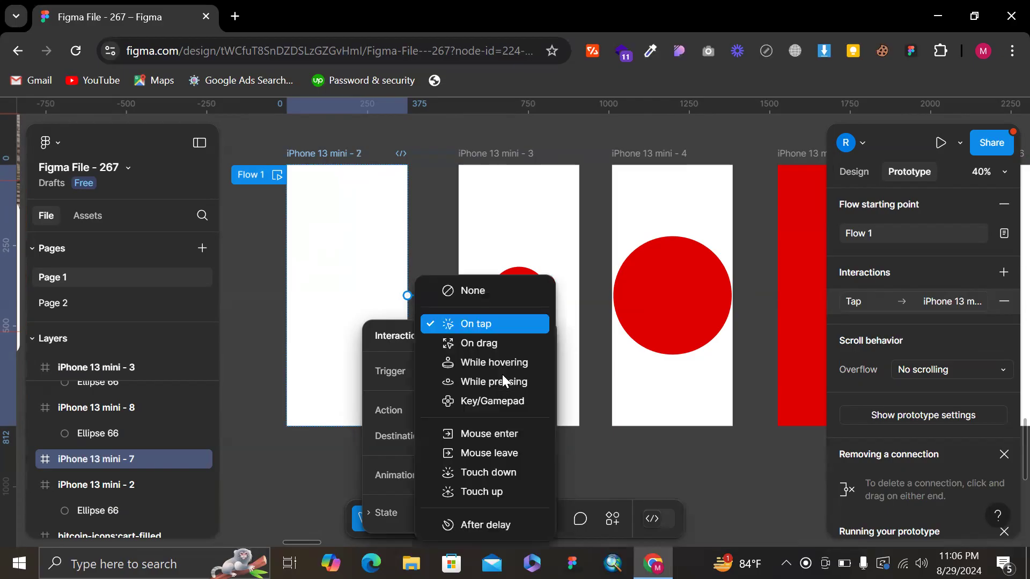
left_click(490, 525)
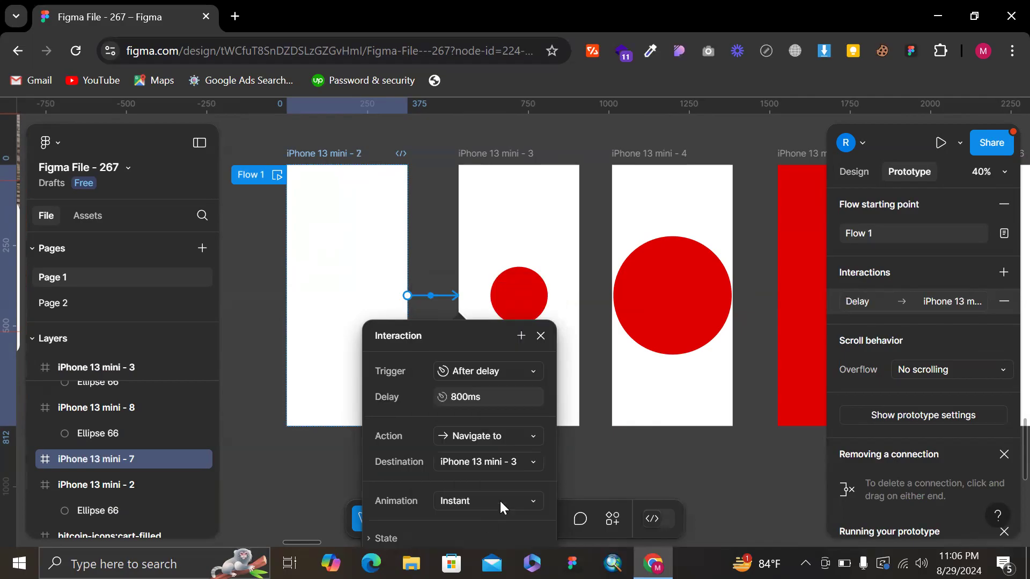
left_click(486, 400)
type("1ms")
key("Return")
left_click(497, 373)
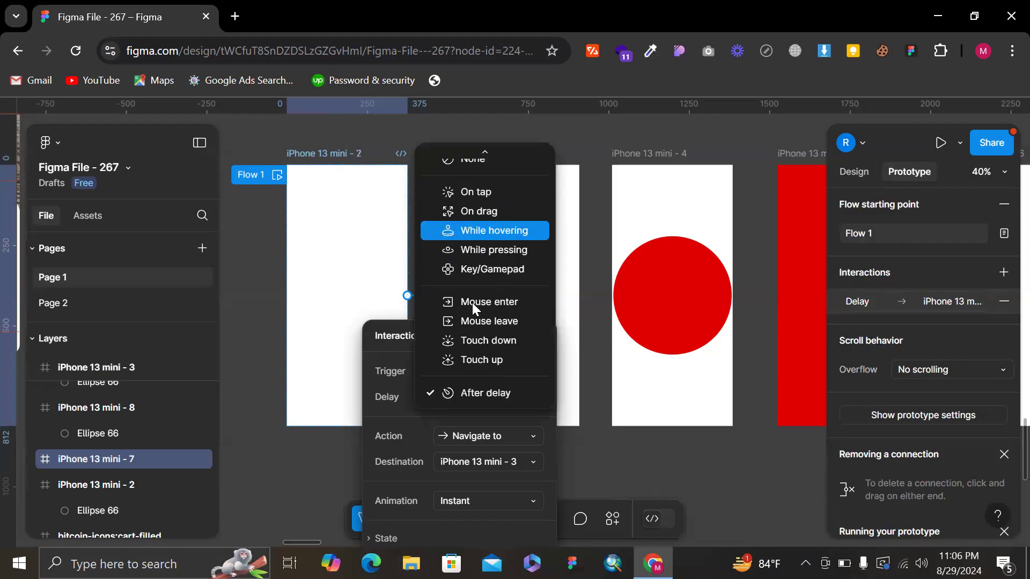
left_click(475, 393)
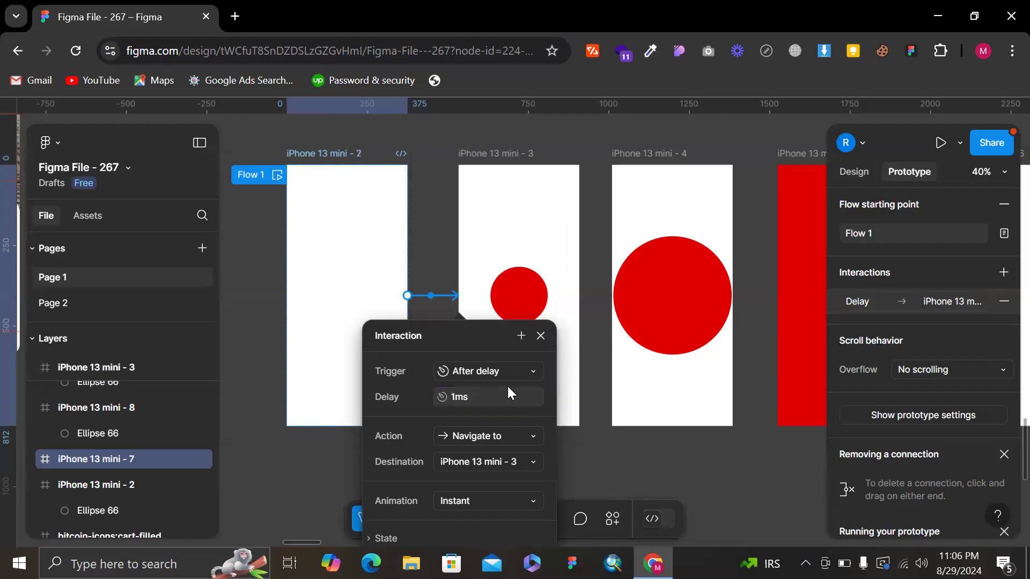
left_click(517, 372)
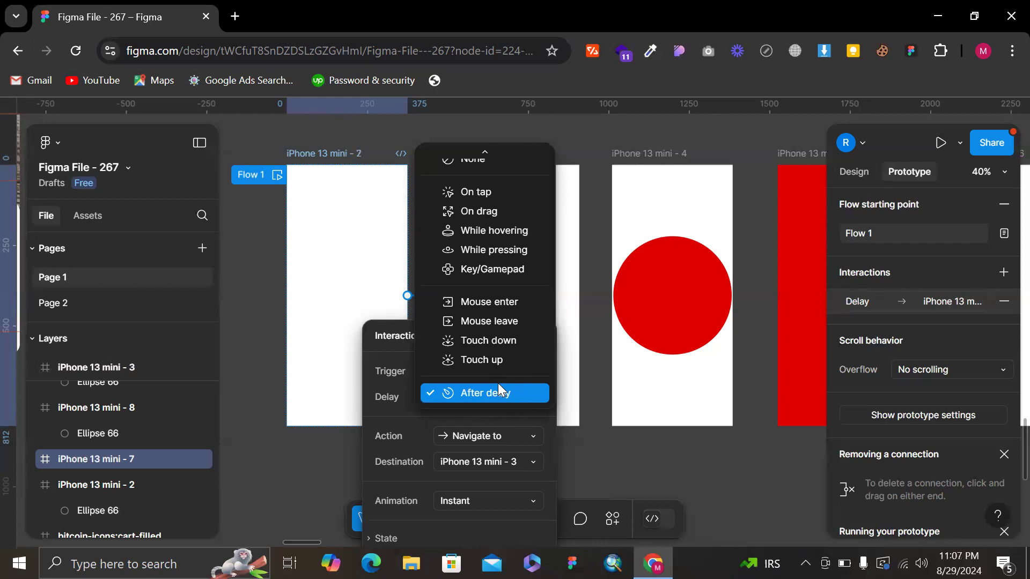
left_click(352, 340)
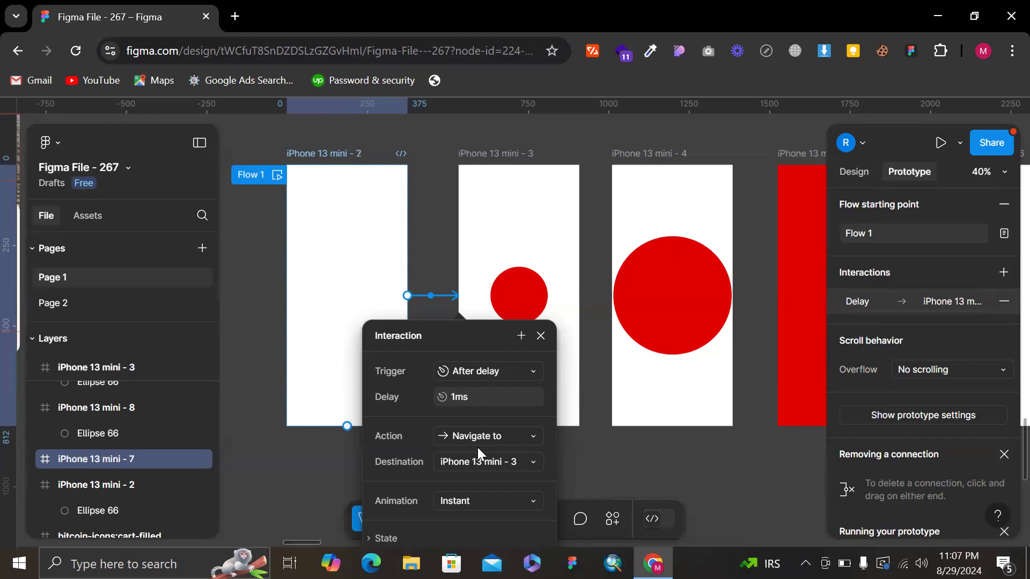
- Set the first connection's animation to Smart animate
left_click(459, 500)
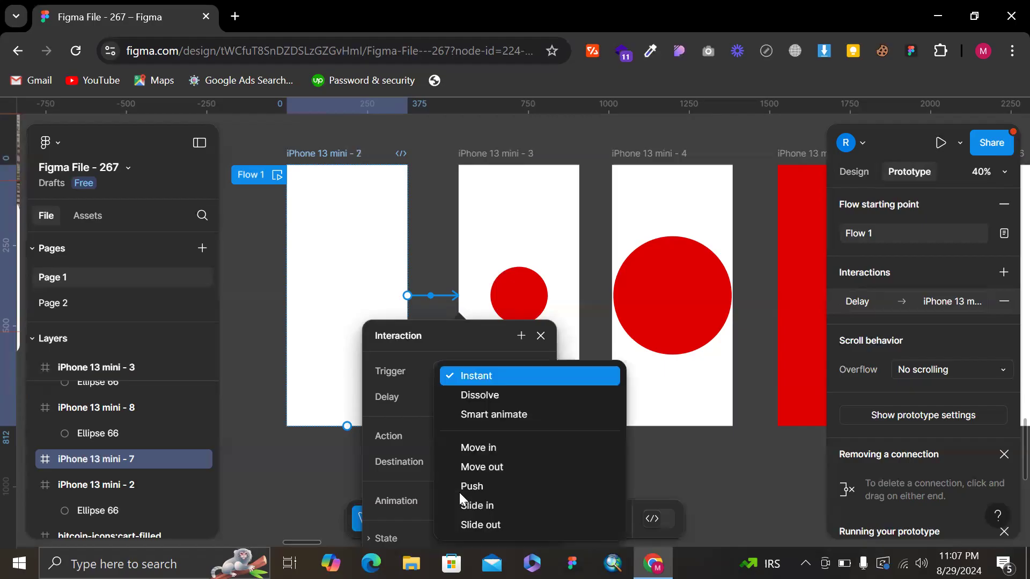
left_click(419, 480)
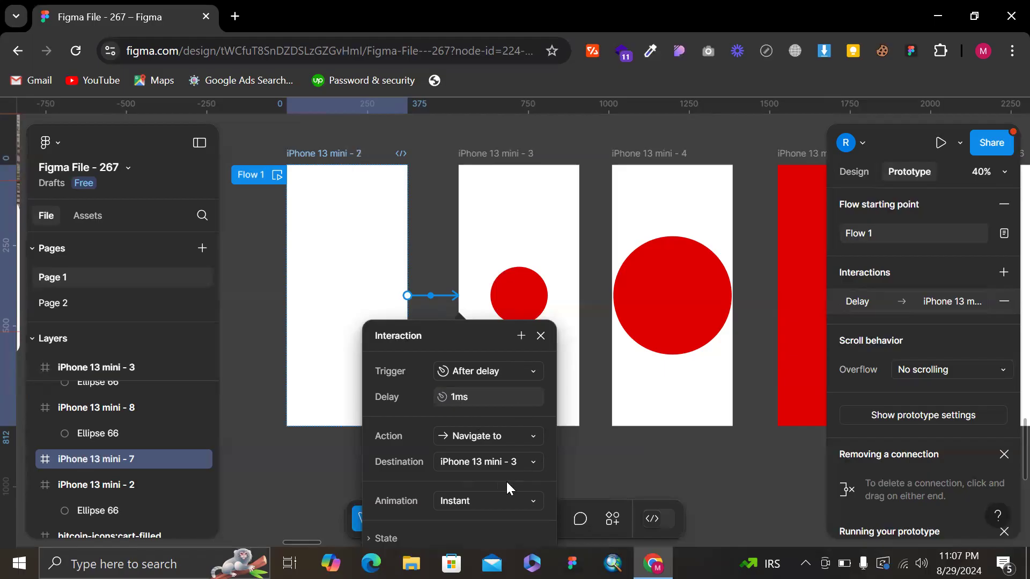
left_click(494, 499)
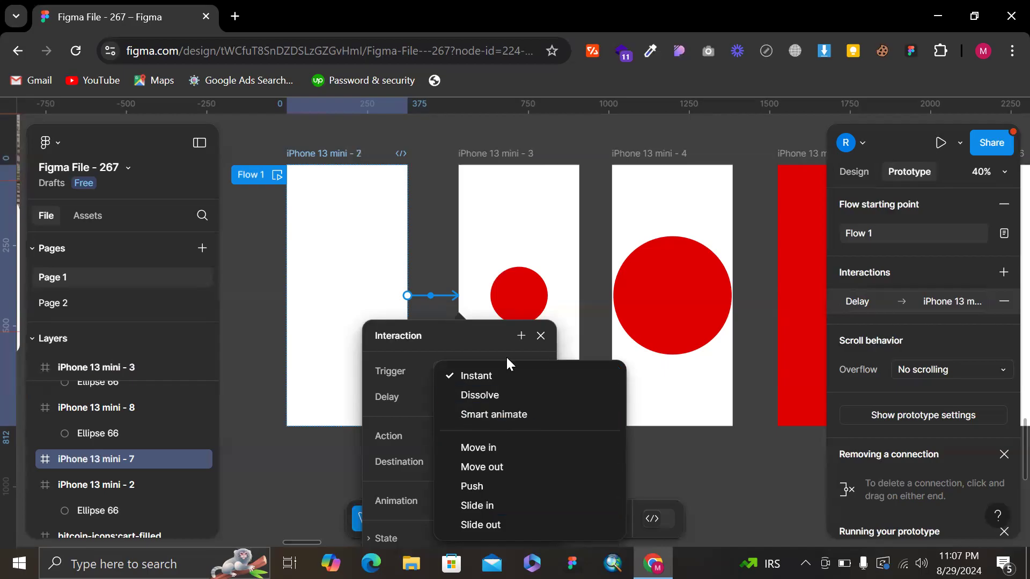
left_click(507, 415)
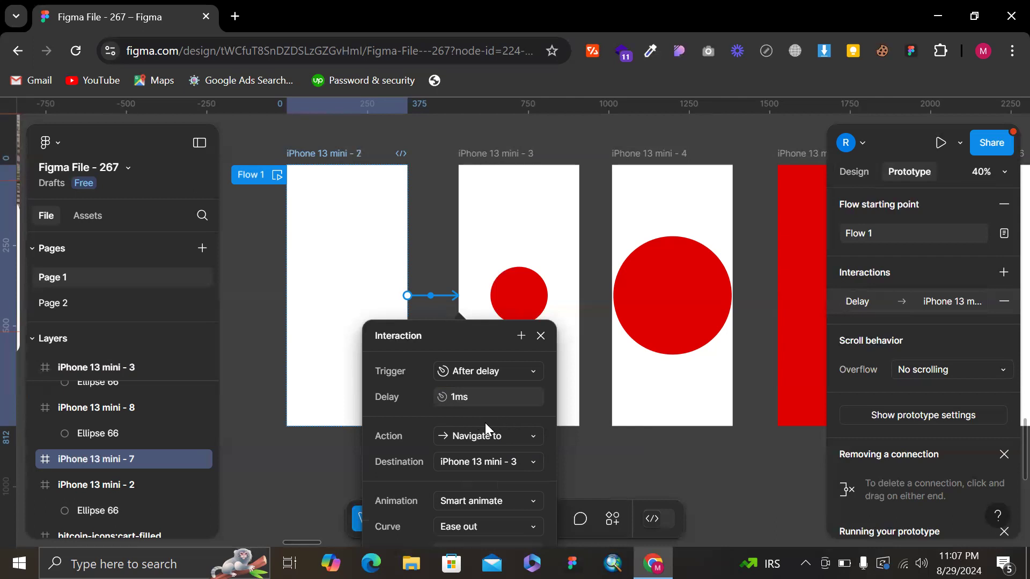
- Set the Smart animate curve of the first connection to Bouncy
scroll(473, 516, "down", 5)
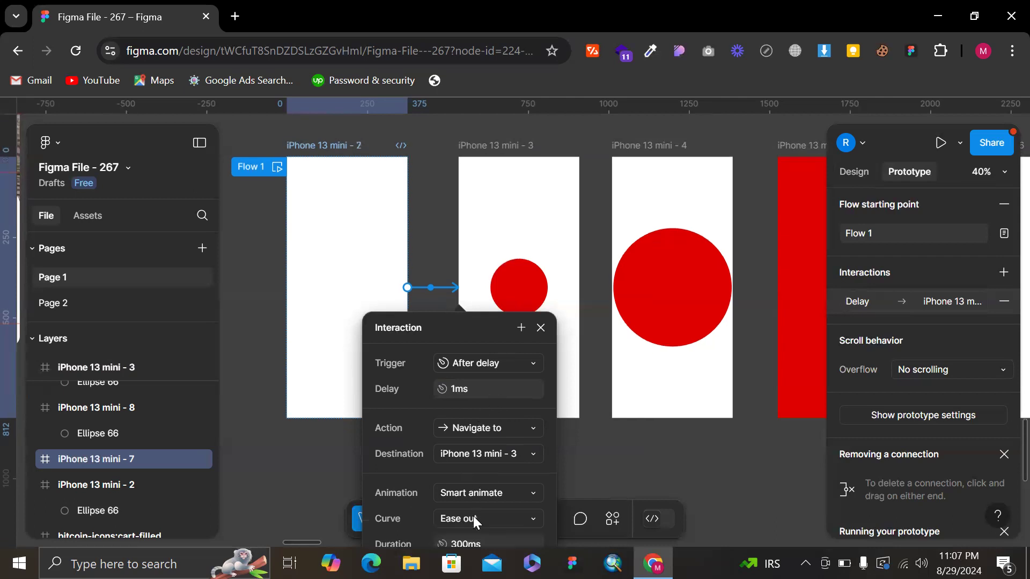
scroll(502, 322, "down", 9)
scroll(502, 322, "left", 2)
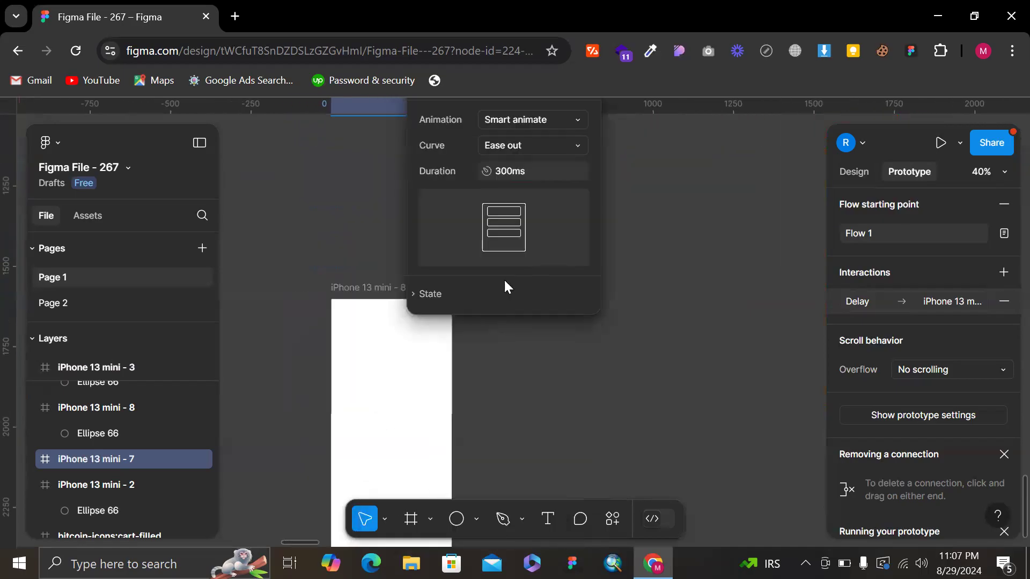
scroll(503, 294, "up", 3)
left_click(413, 390)
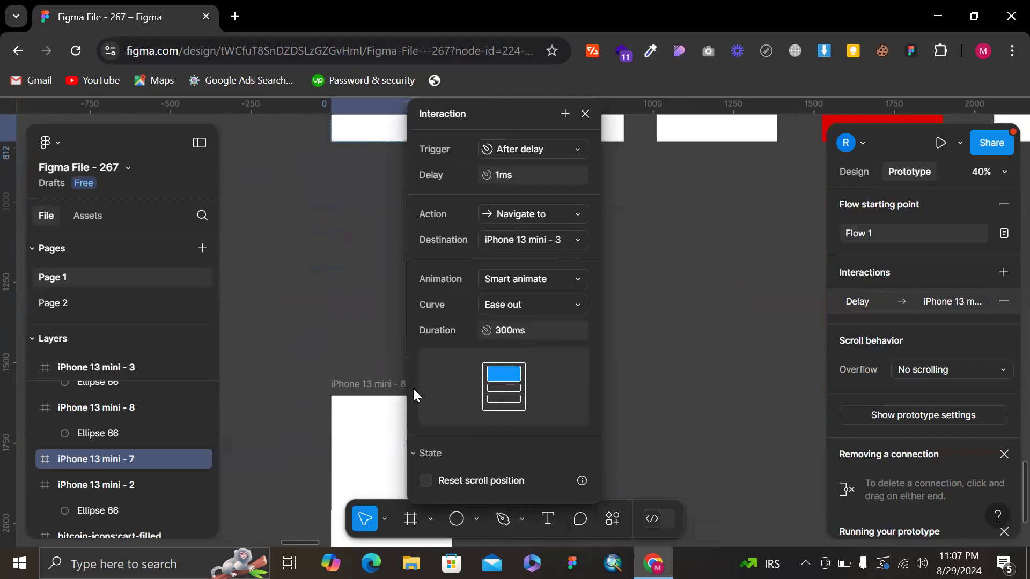
left_click(416, 454)
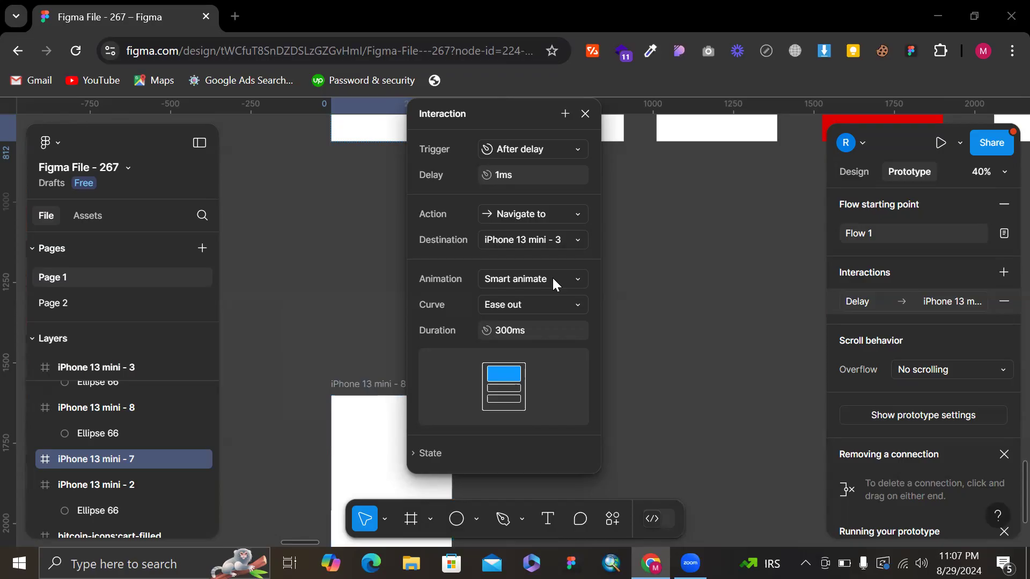
left_click(537, 304)
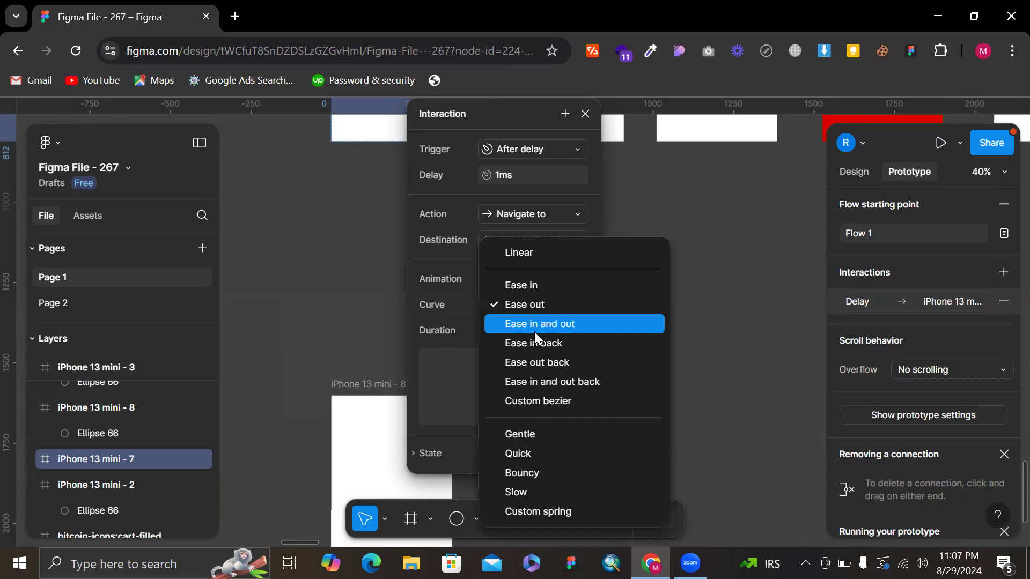
scroll(327, 362, "down", 3)
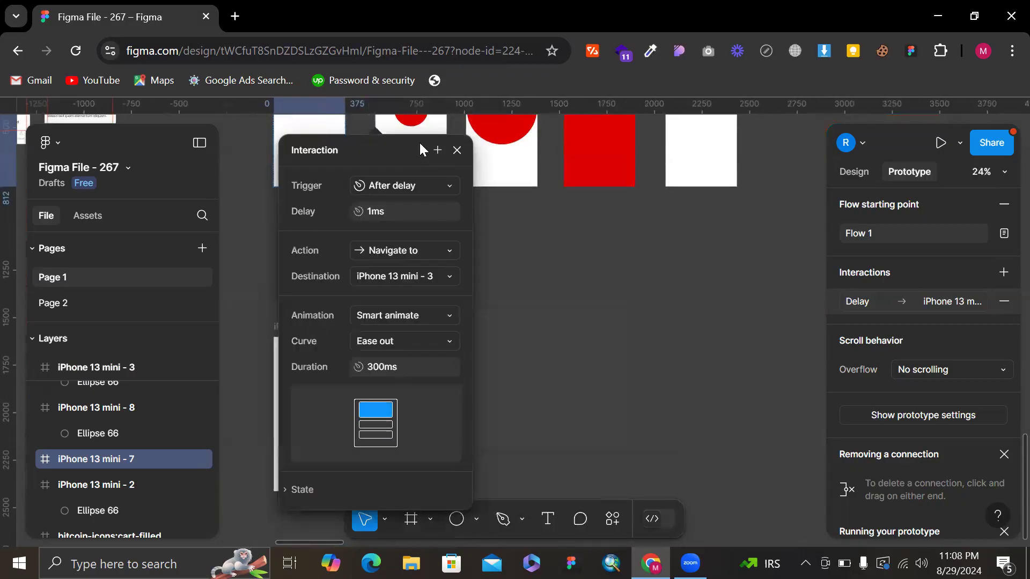
left_click(407, 341)
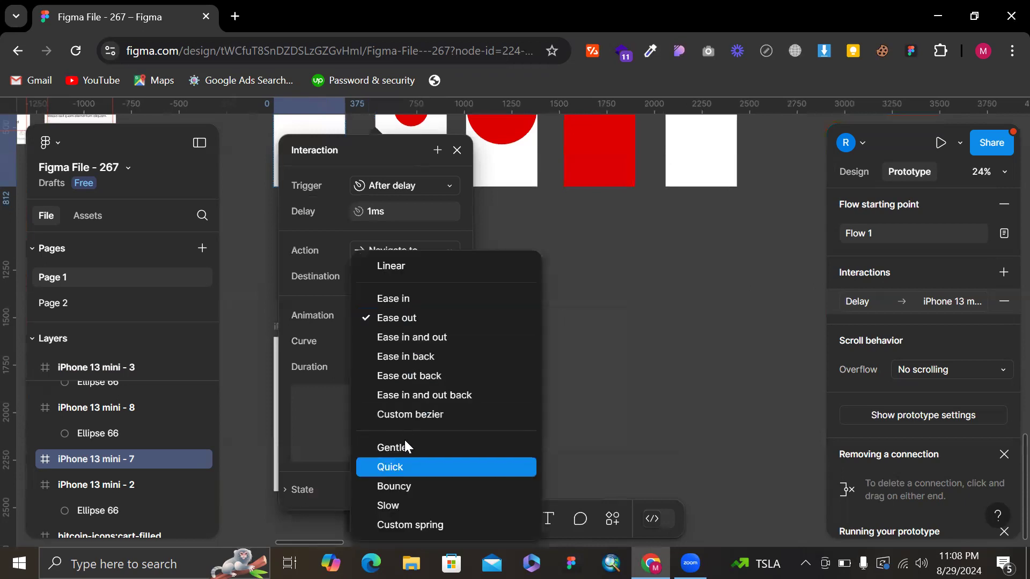
key("Down")
key("Return")
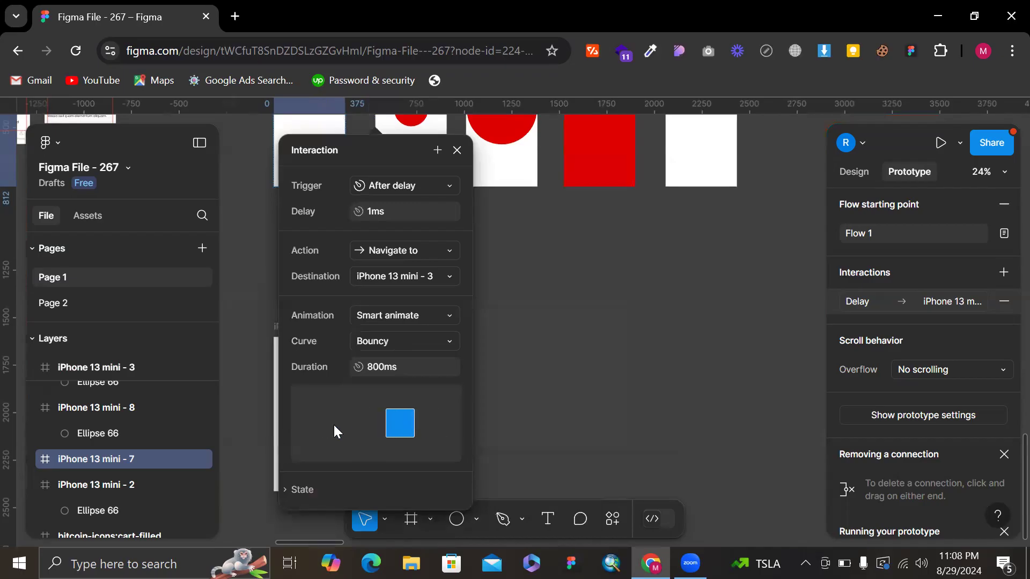
- Set the first connection's duration to 200 ms and its delay to 10 ms, and close the interaction settings
left_click(408, 362)
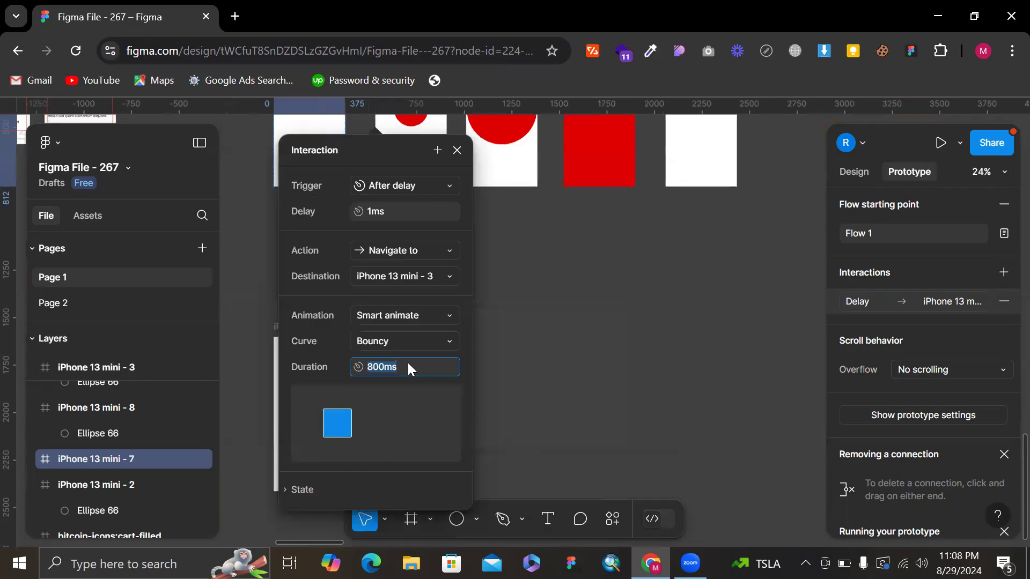
type("200")
key("Return")
left_click(384, 206)
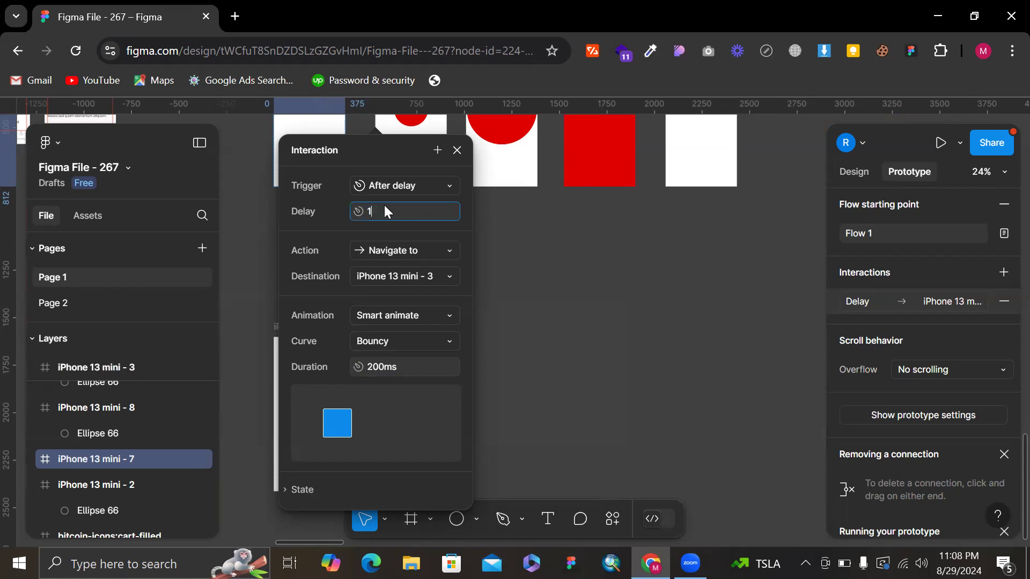
key("Return")
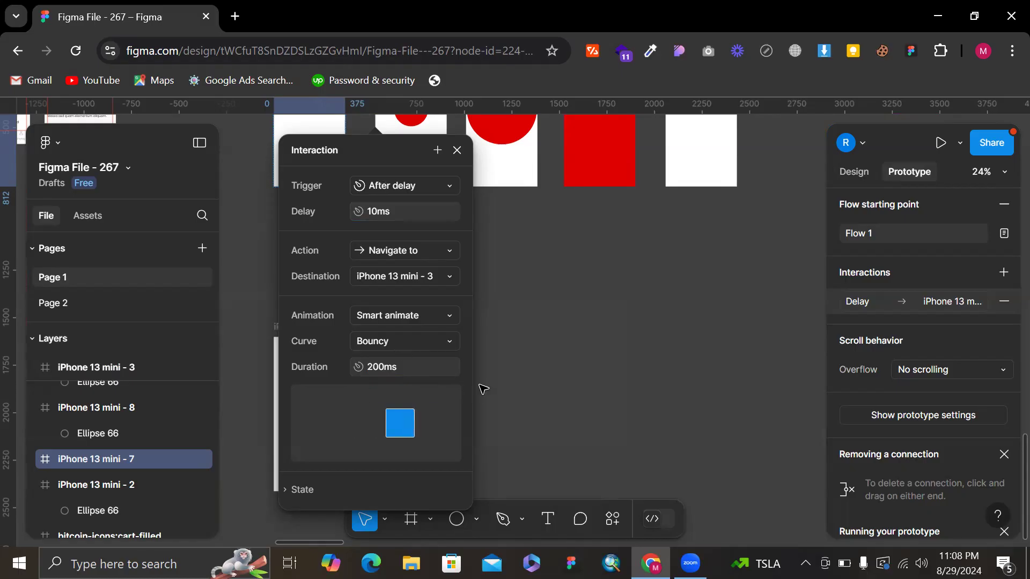
scroll(590, 231, "left", 4)
scroll(636, 243, "up", 4)
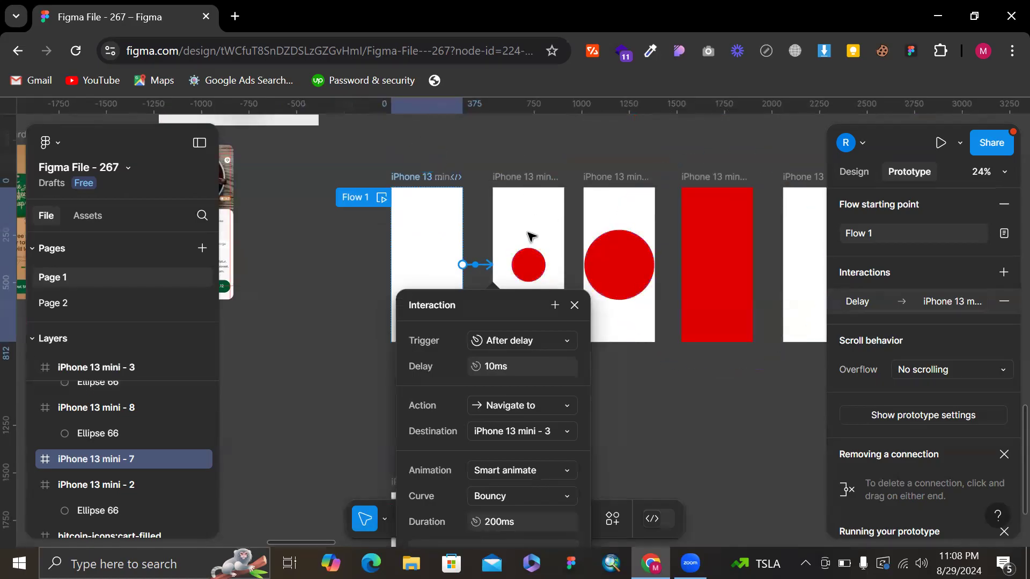
scroll(548, 200, "down", 3)
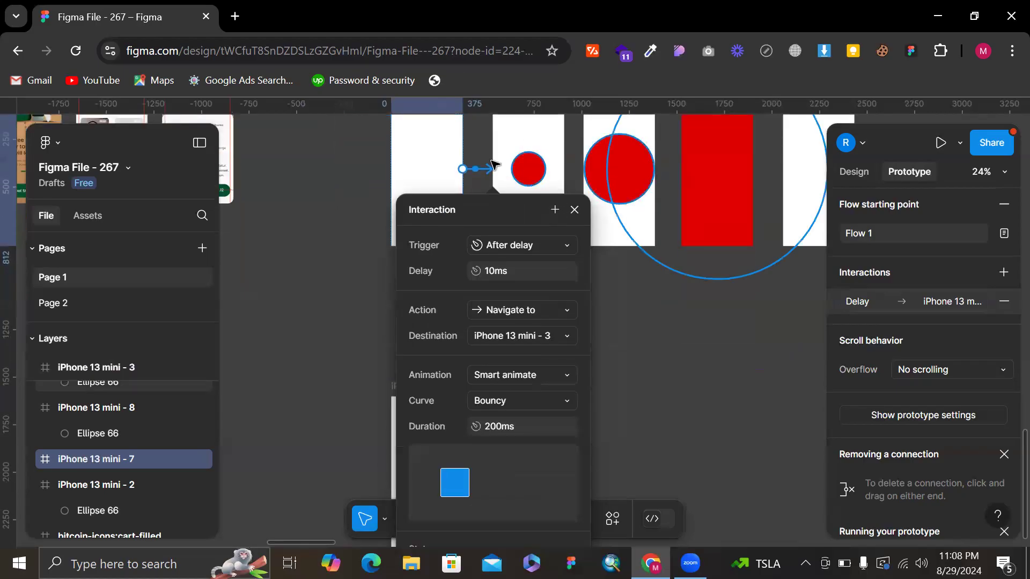
left_click(575, 209)
- Add a prototype connection from the small-circle frame to the third frame with the large circle
scroll(573, 212, "right", 5)
scroll(573, 212, "up", 2)
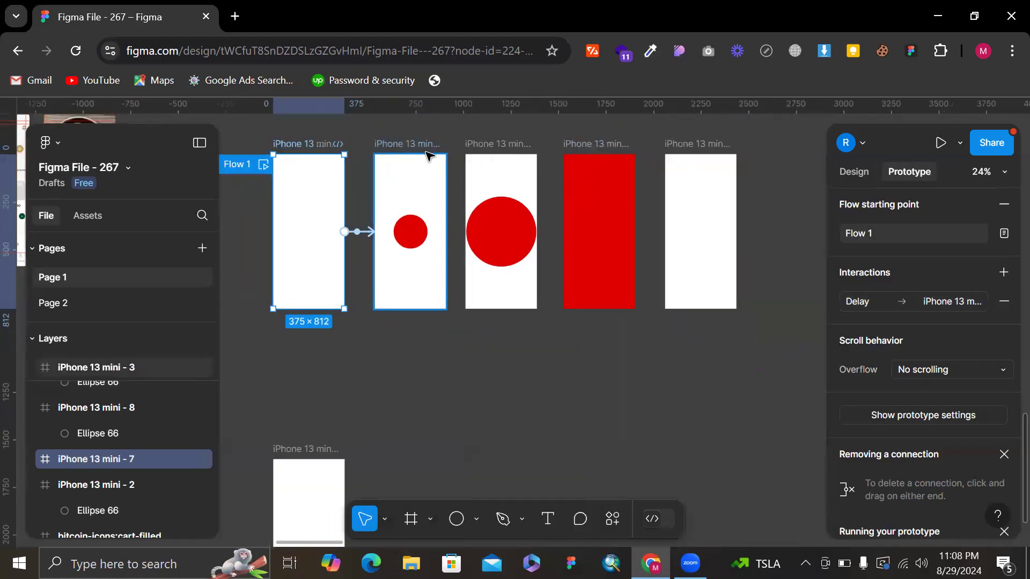
left_click(430, 157)
left_click_drag(445, 232, 486, 243)
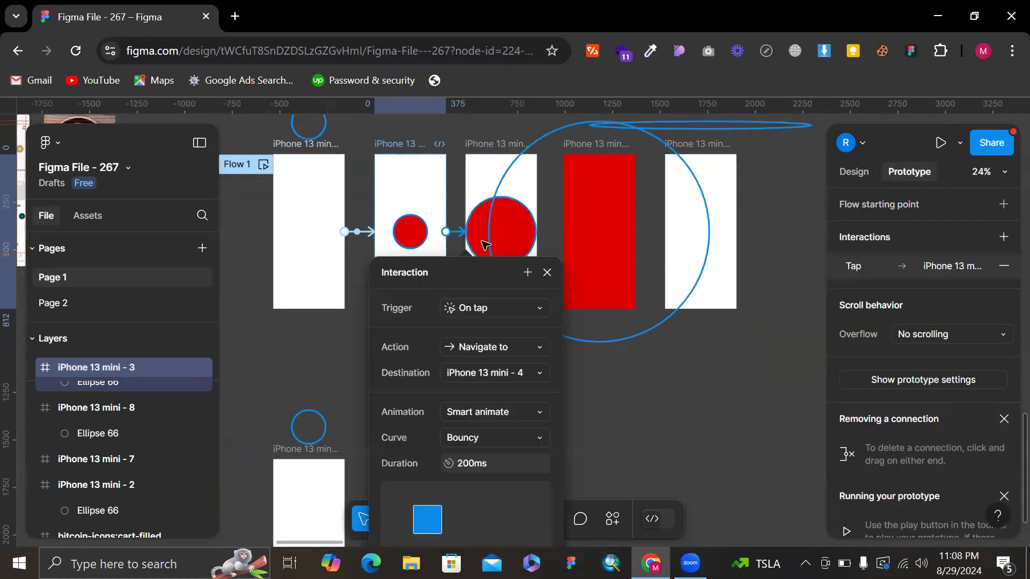
- Set the second connection's trigger to After delay and its Smart animate curve to Quick
left_click(479, 317)
key("Down")
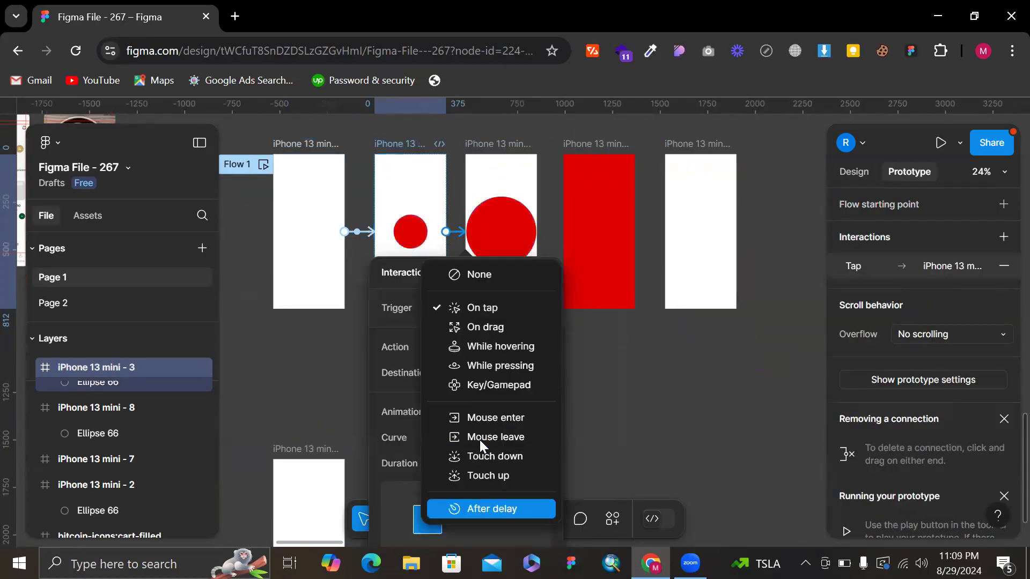
key("Return")
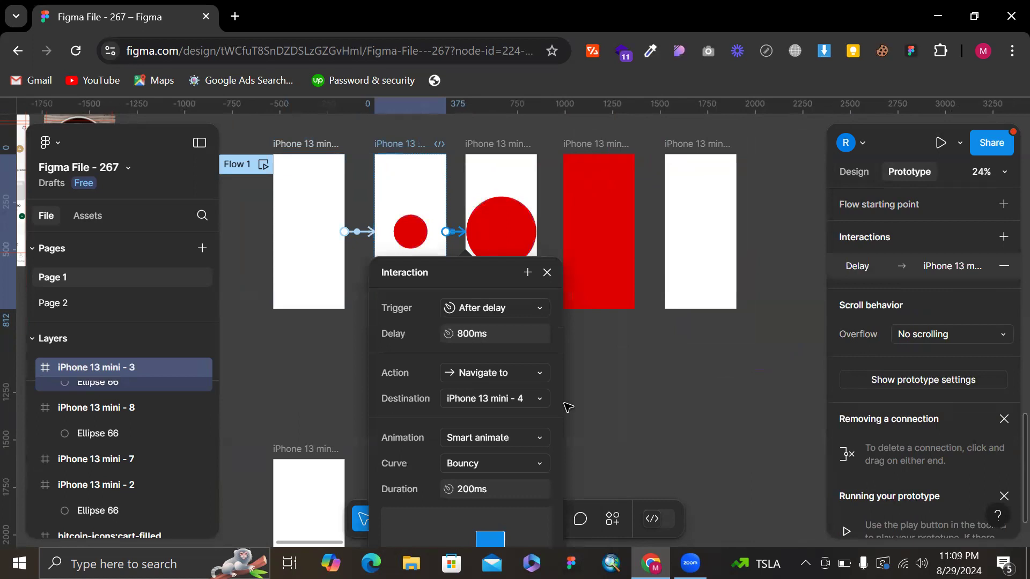
left_click(494, 465)
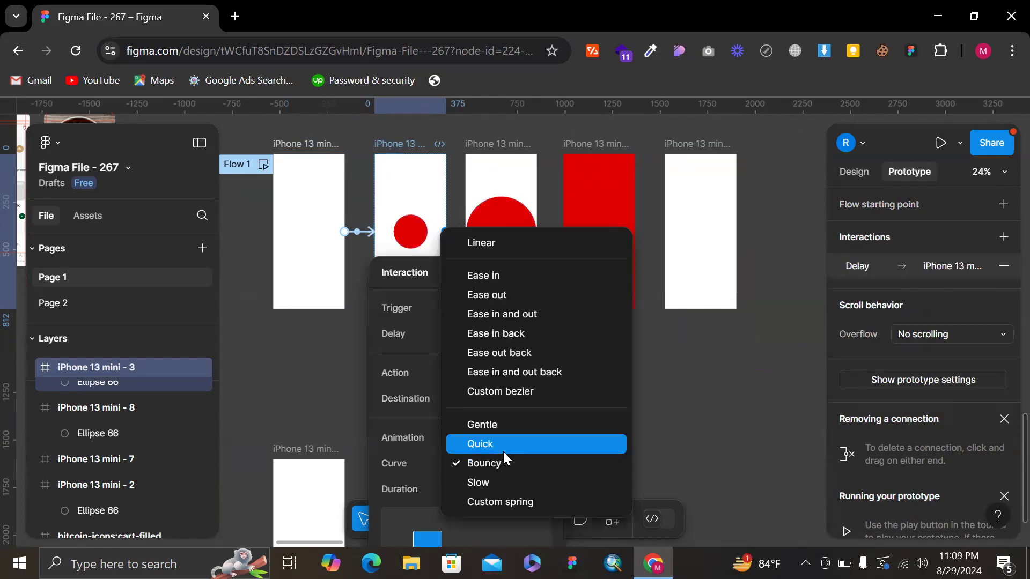
left_click(503, 452)
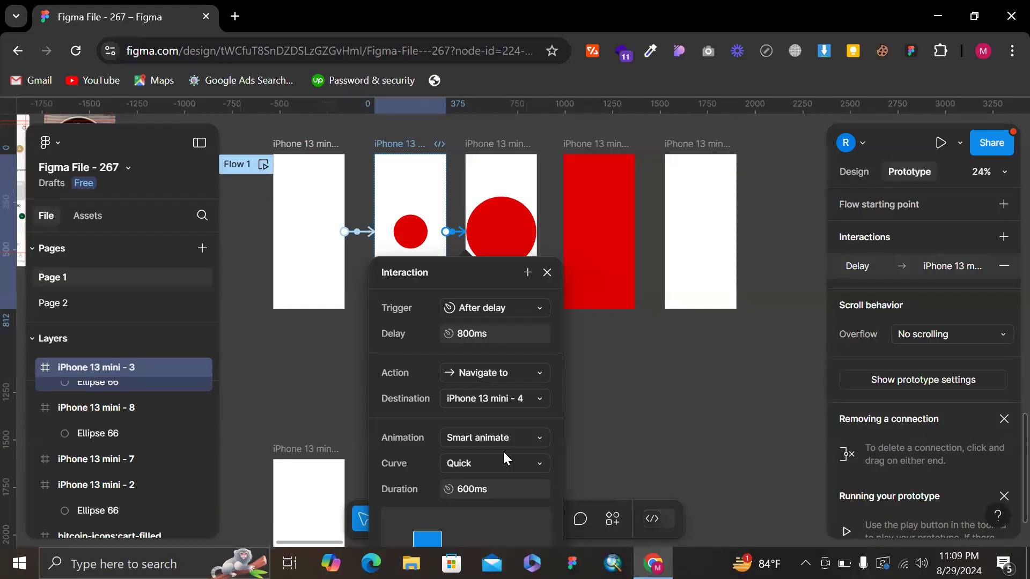
- Set the second connection's delay to 10 ms and its duration to 200 ms
left_click(492, 336)
key("Return")
left_click(479, 490)
type("200m")
key("Return")
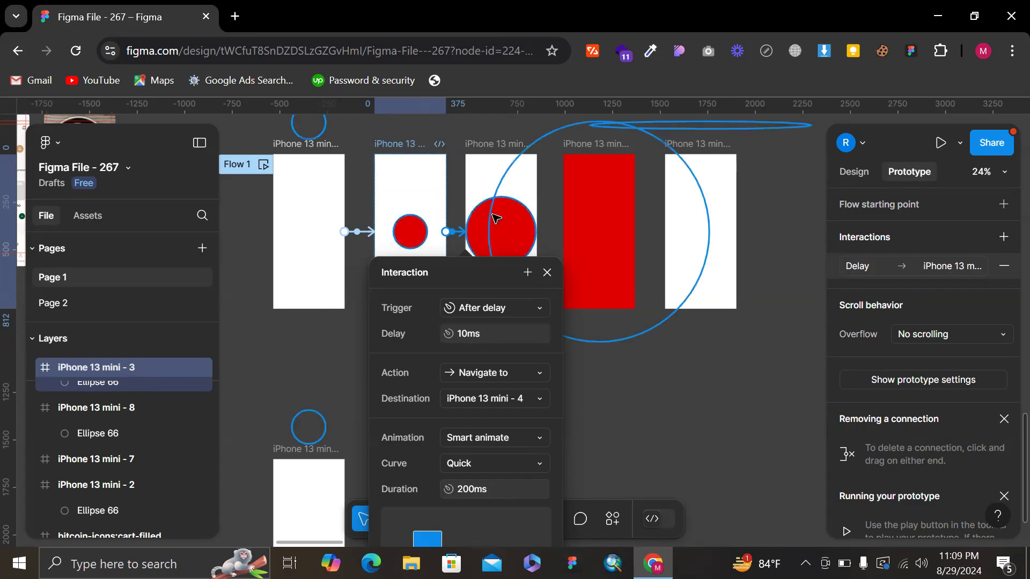
- Connect the large-circle frame to the fully red frame with an After delay trigger
left_click(491, 149)
left_click_drag(537, 232, 586, 241)
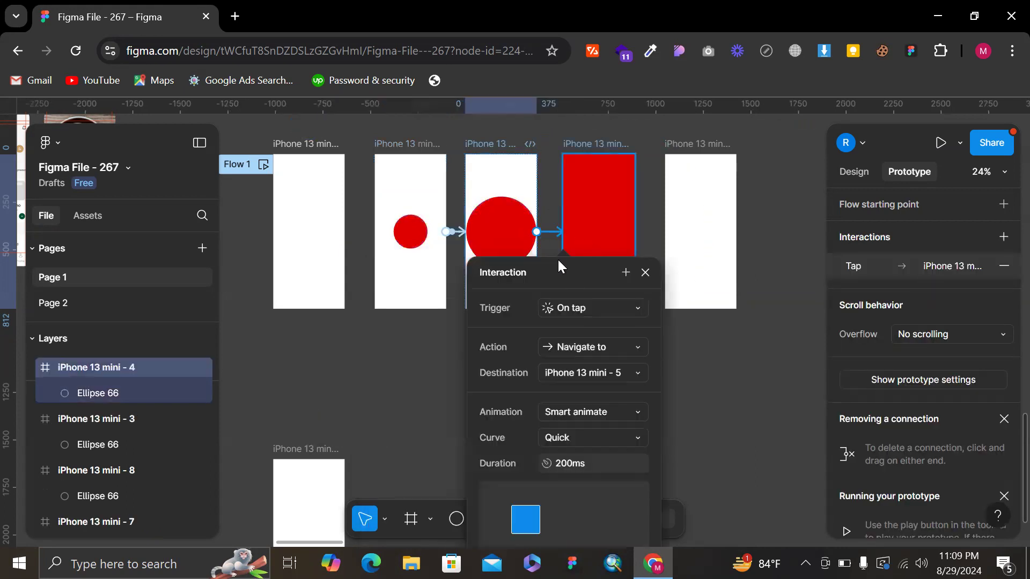
left_click(574, 310)
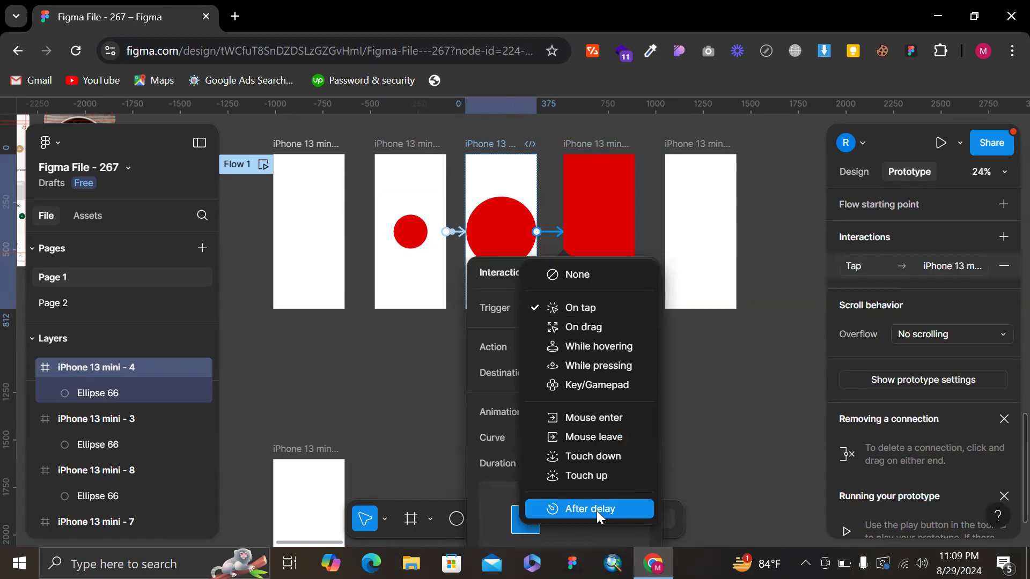
left_click(597, 511)
- Set the Smart animate curve of the connection to the red frame to Gentle
left_click(611, 459)
left_click(612, 461)
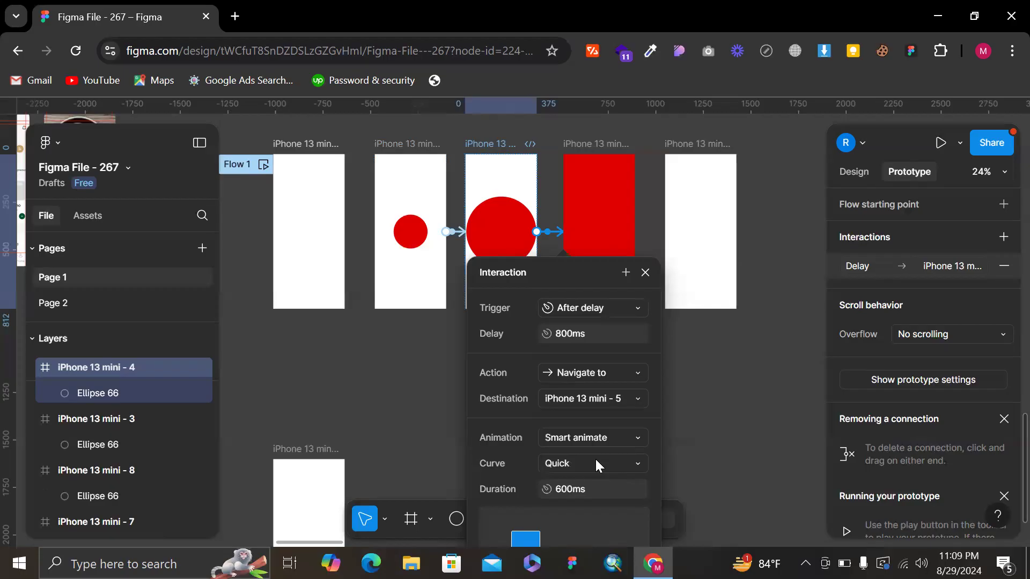
left_click(595, 464)
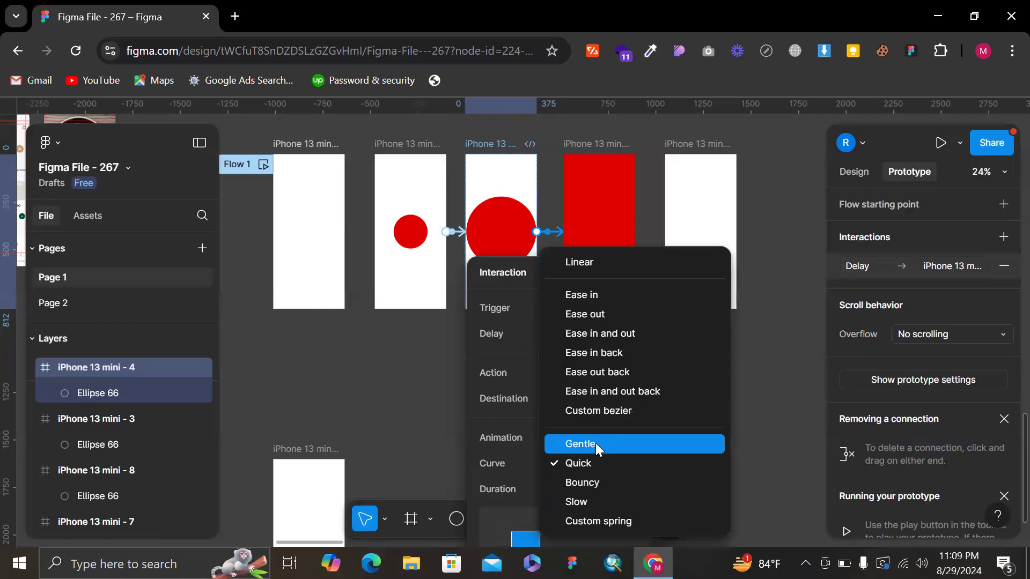
left_click(595, 443)
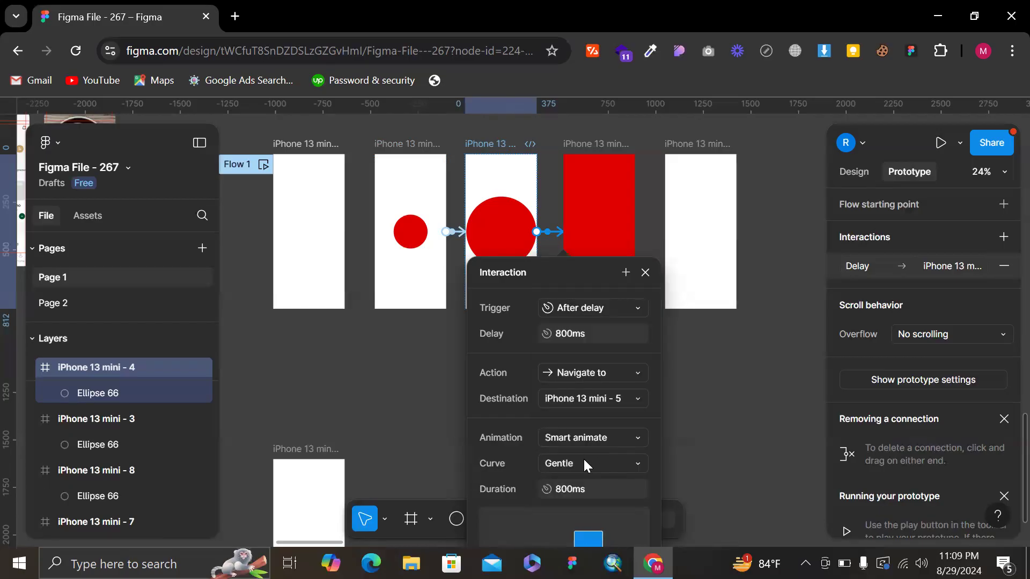
left_click(603, 462)
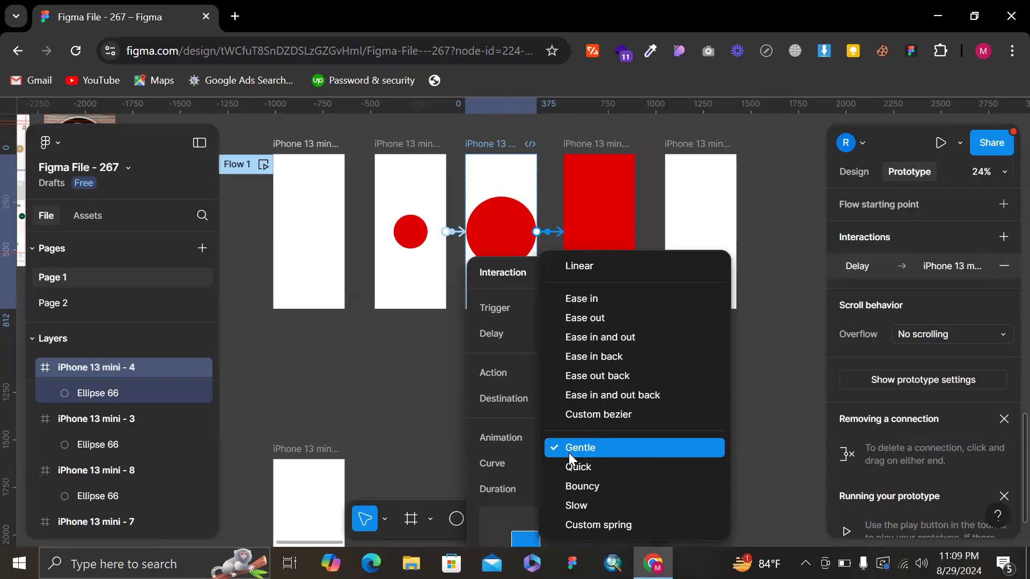
scroll(380, 284, "right", 2)
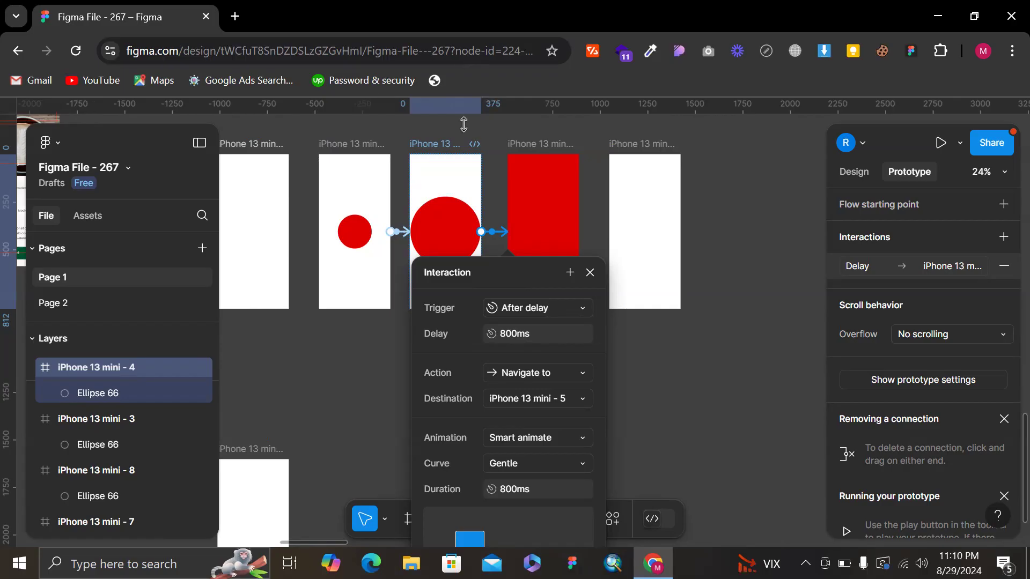
- Set the duration of the connection to the red frame to 200 ms and its delay to 10 ms
left_click(546, 484)
type("200")
key("Return")
left_click(539, 332)
type("10")
key("Return")
- Connect the fully red frame to the last white frame in the row with an After delay trigger
left_click(538, 150)
left_click_drag(579, 232, 625, 241)
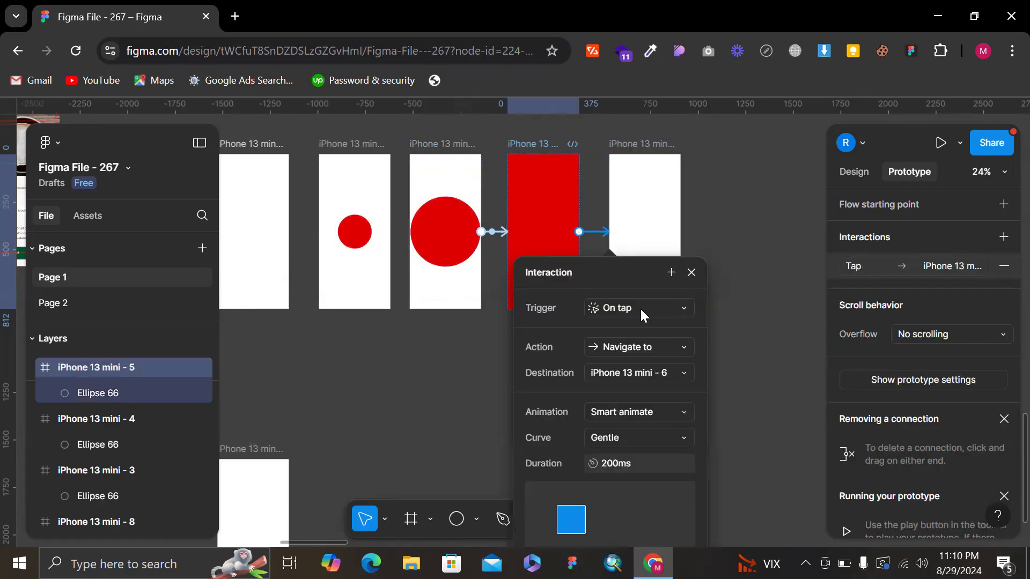
left_click(640, 307)
left_click(636, 507)
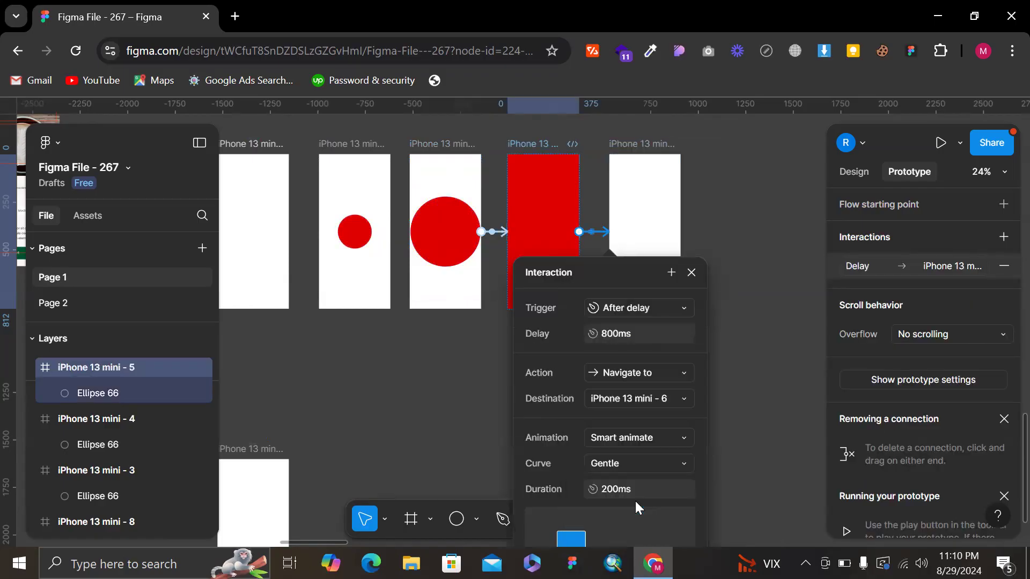
- Set the last connection's curve to Slow and its duration to 200 ms, and close the interaction settings
left_click(645, 465)
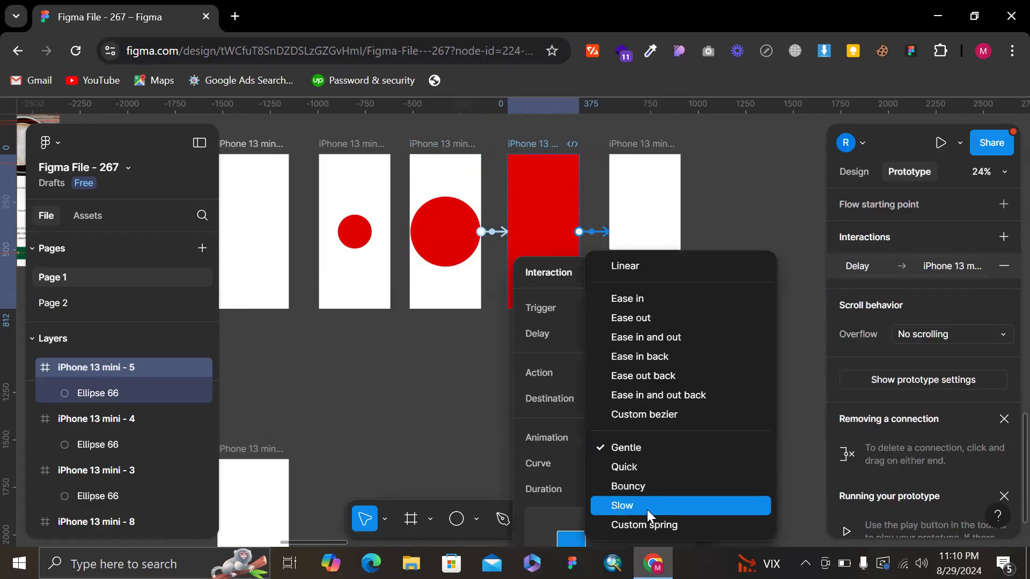
left_click(647, 506)
left_click(643, 490)
type("200ms")
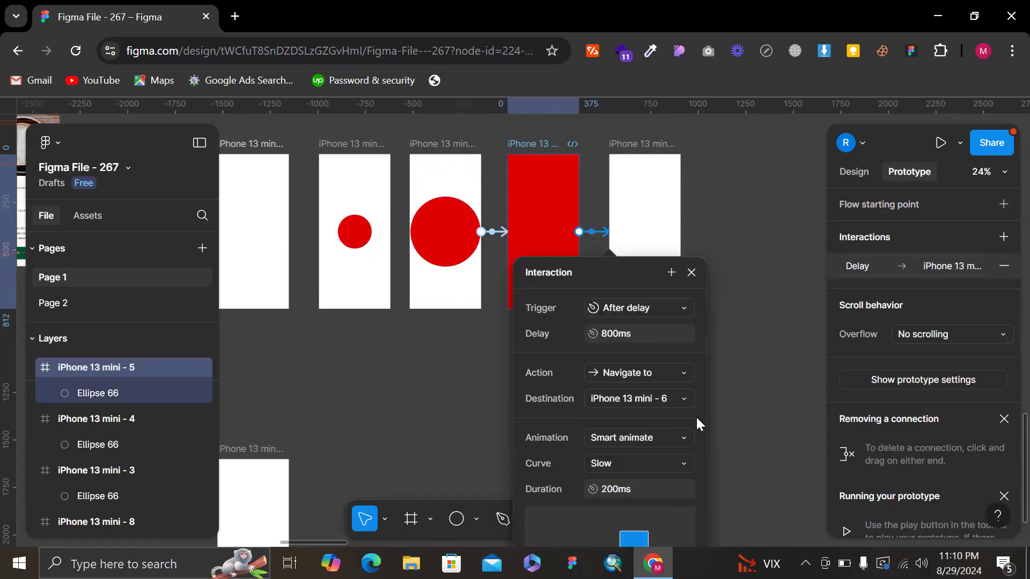
left_click(733, 312)
- Open the prototype preview, play the flow from the first frame, and expand that frame's layer
scroll(733, 313, "down", 5)
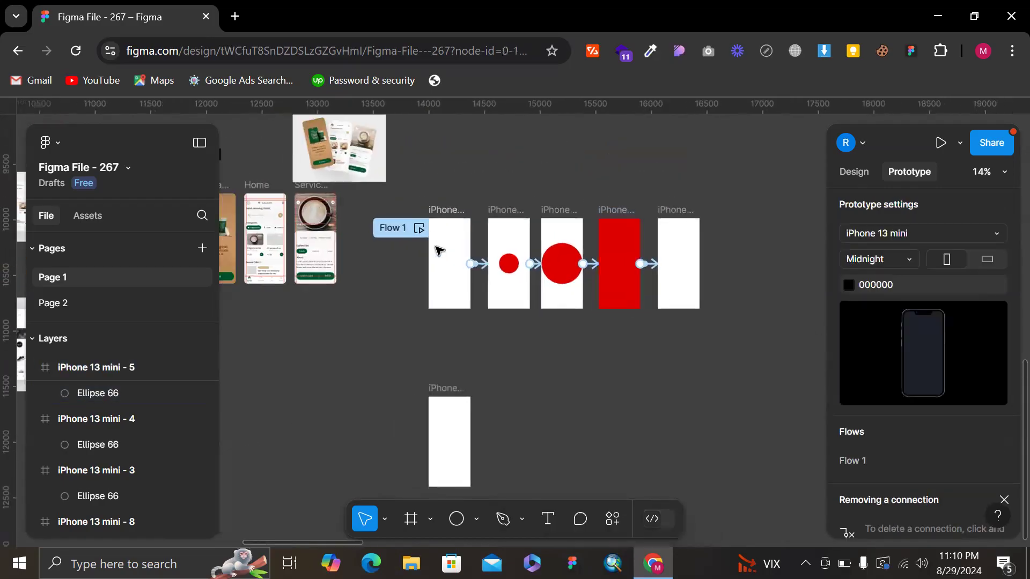
left_click(870, 178)
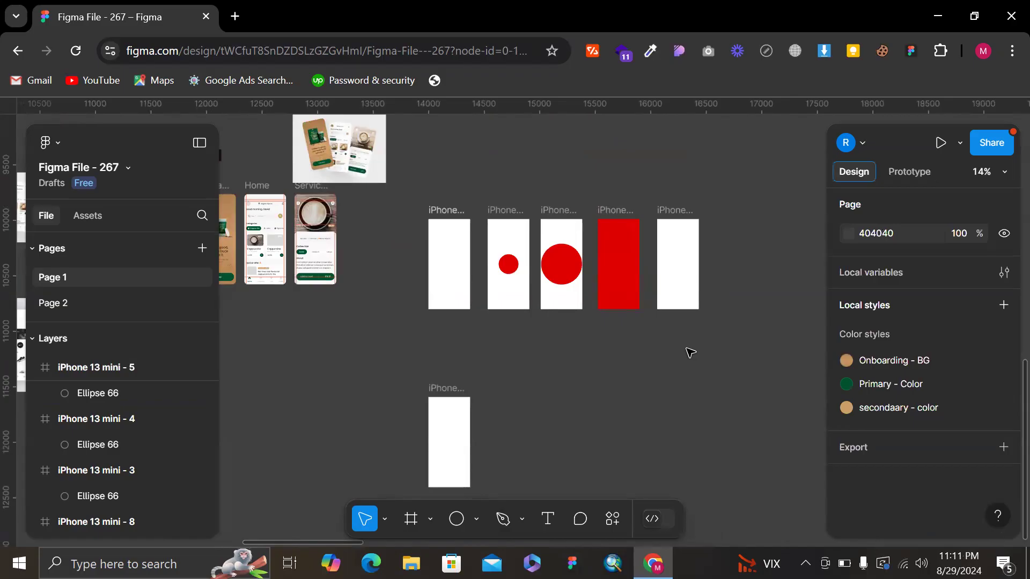
left_click(961, 143)
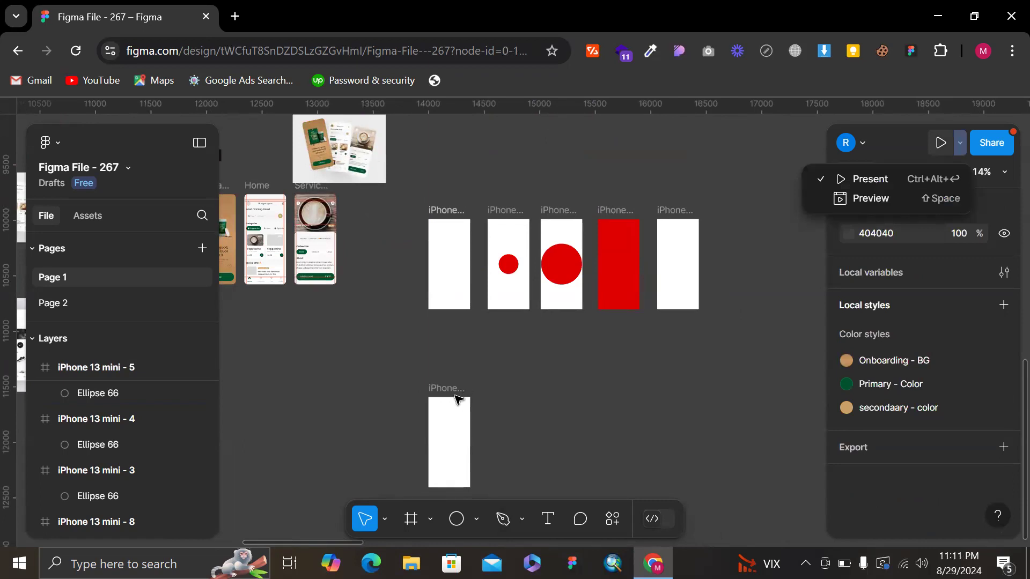
key("shift+space")
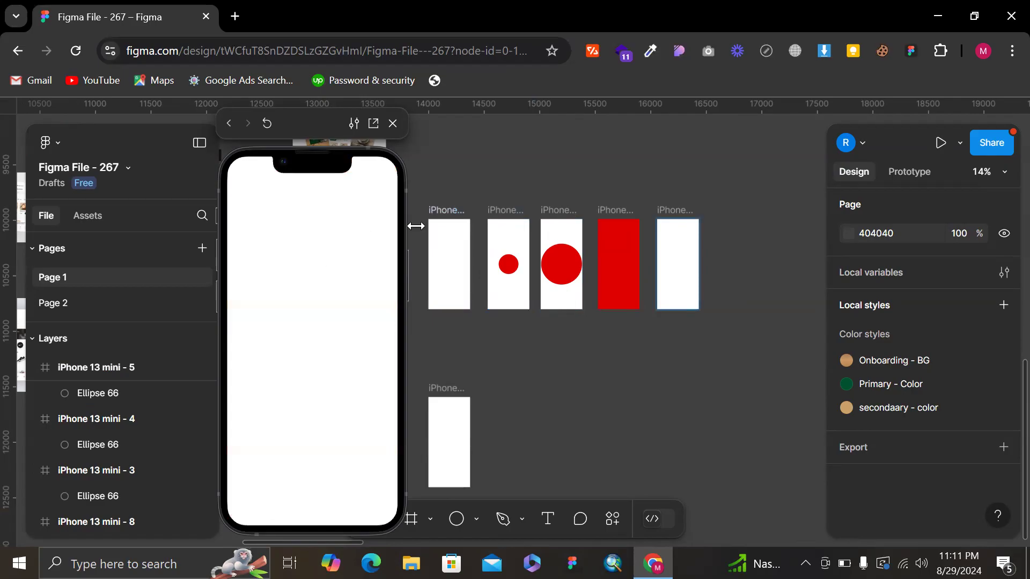
left_click(445, 208)
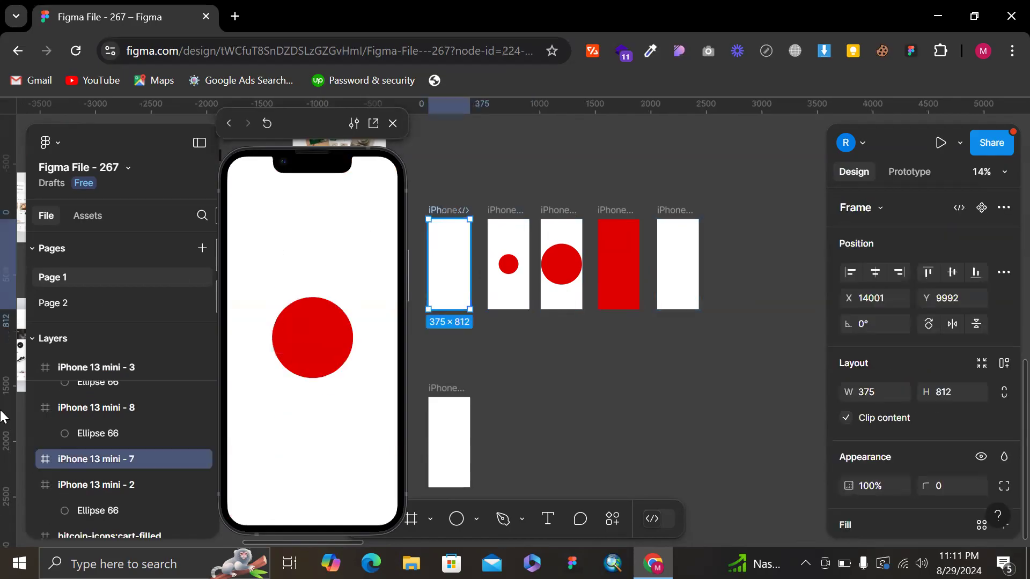
left_click(33, 459)
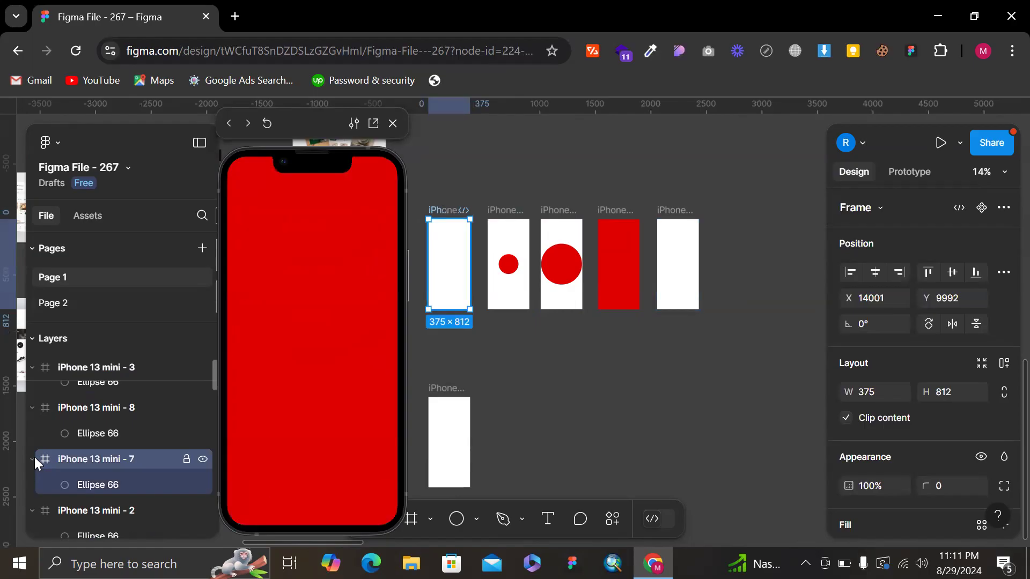
- Replay the preview from the first and second frames and check the first frame's name
left_click(505, 200)
scroll(506, 200, "up", 3)
scroll(461, 210, "up", 2)
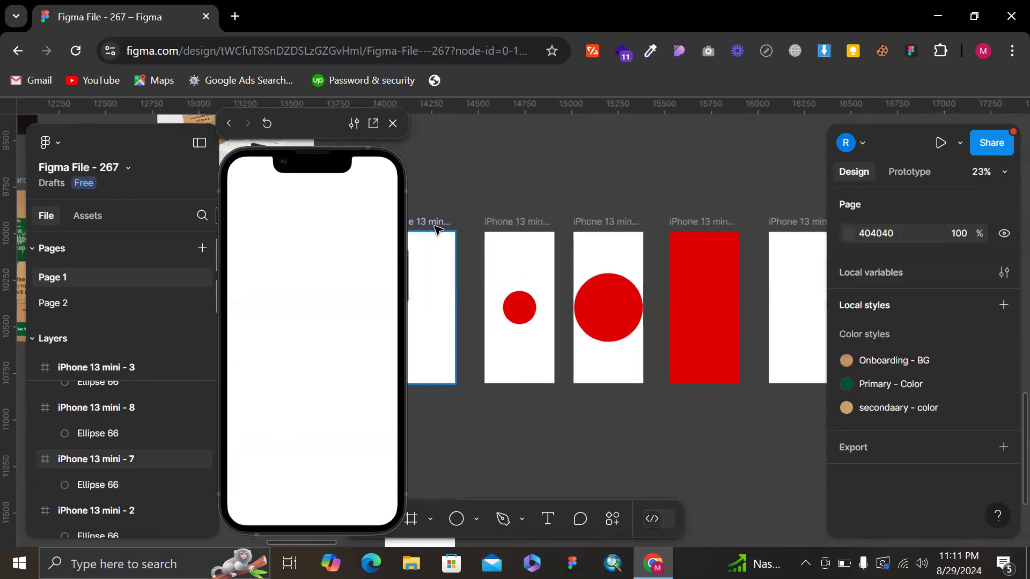
left_click(437, 229)
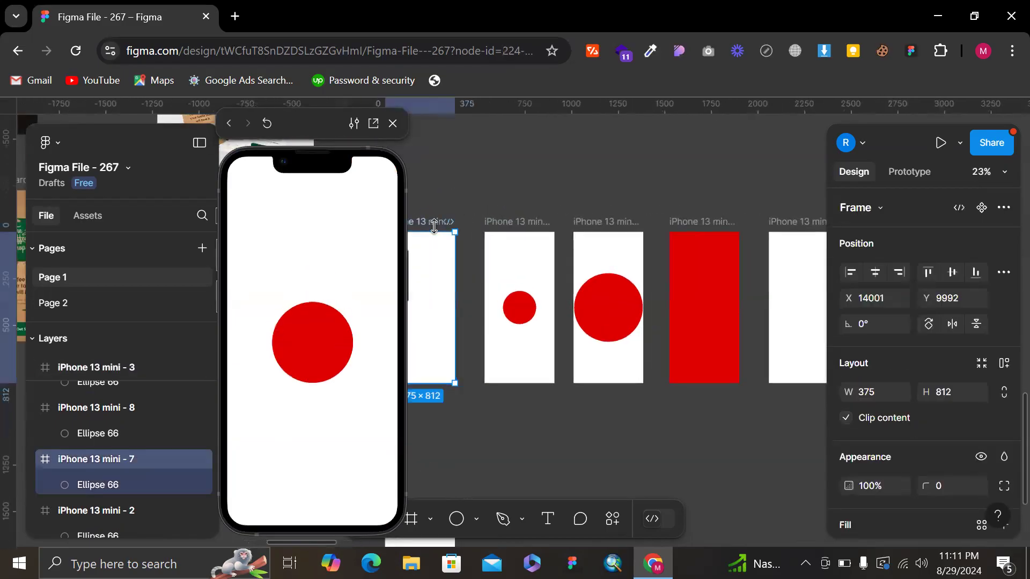
left_click(528, 228)
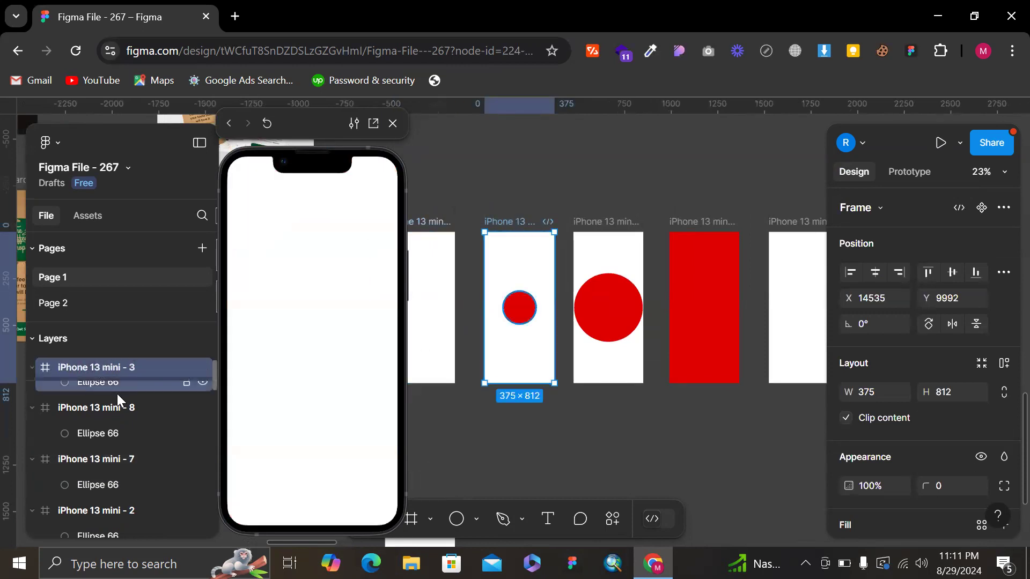
left_click(424, 223)
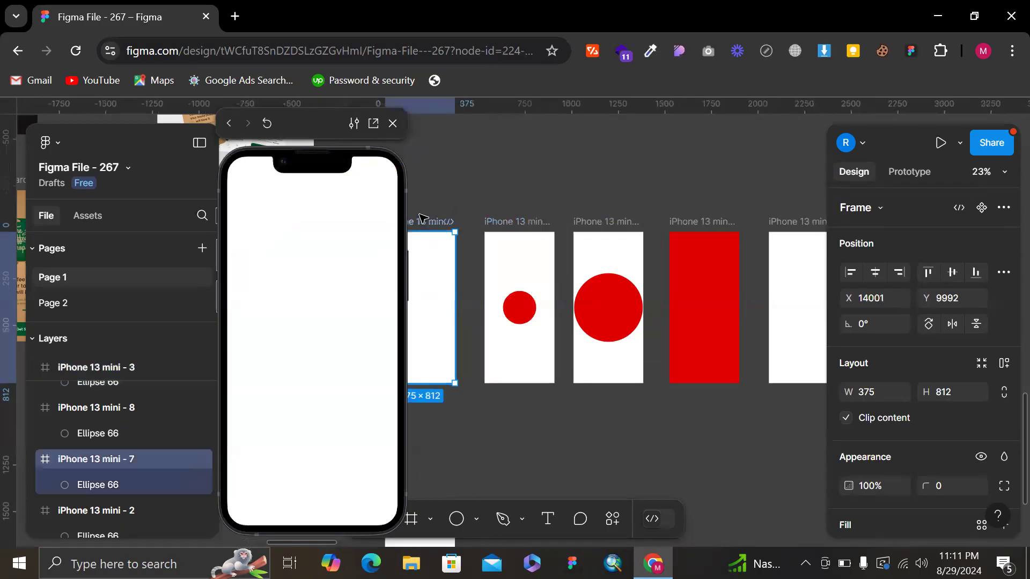
double_click(423, 222)
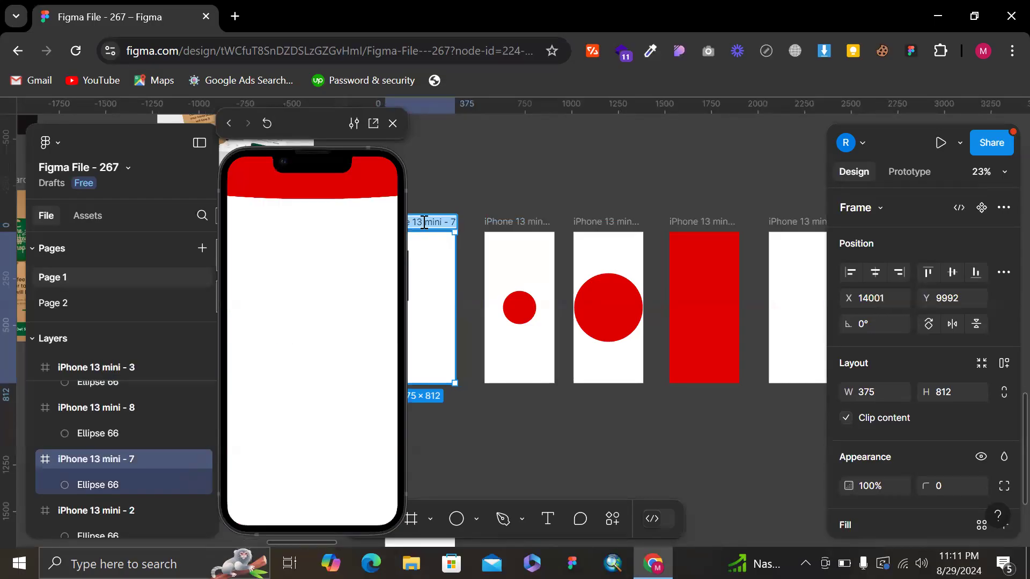
left_click(424, 222)
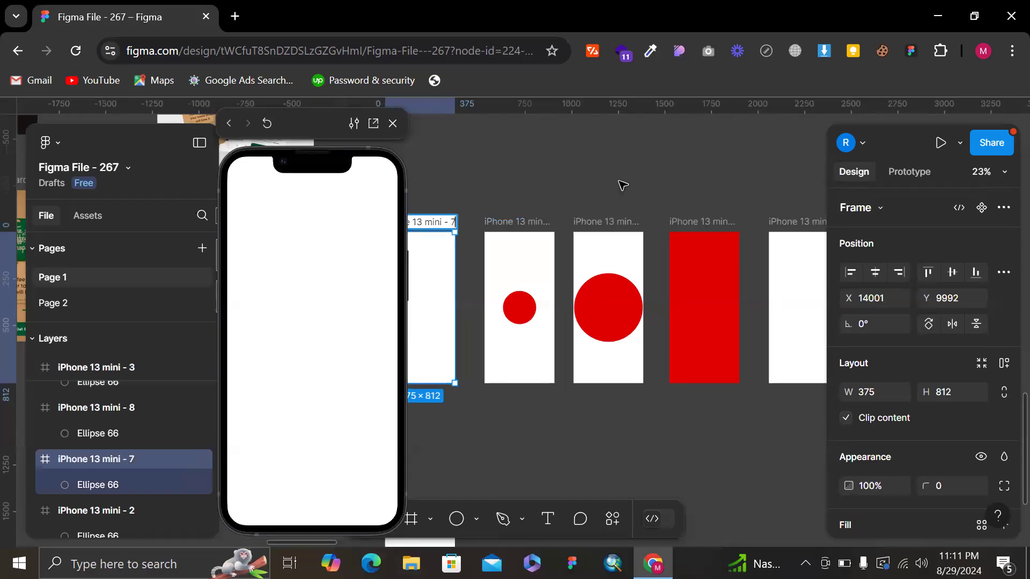
- Rename the small-circle frame as "iPhone 13 mini - 8" and deselect it
left_click(535, 221)
double_click(535, 221)
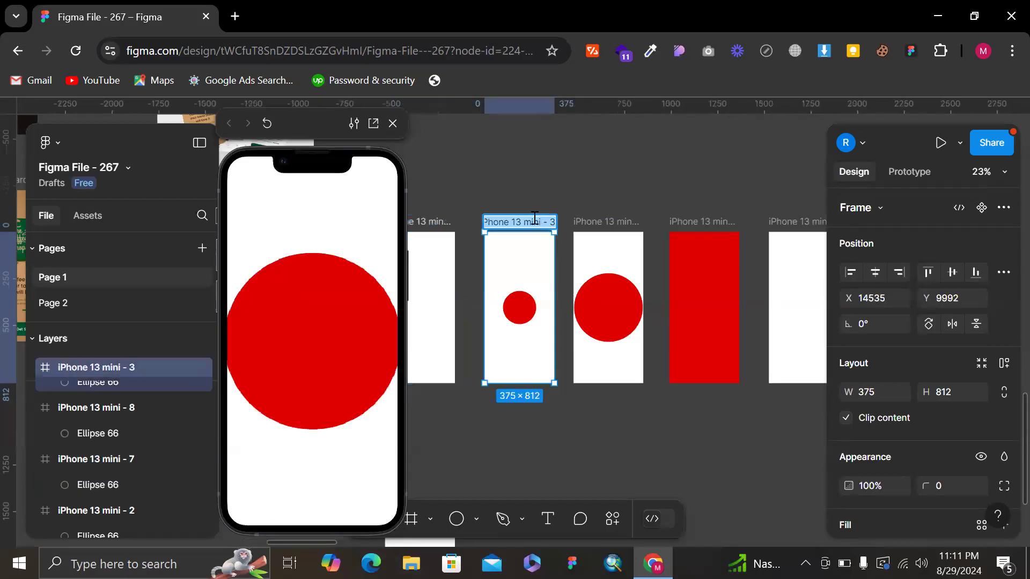
left_click(540, 220)
type("8")
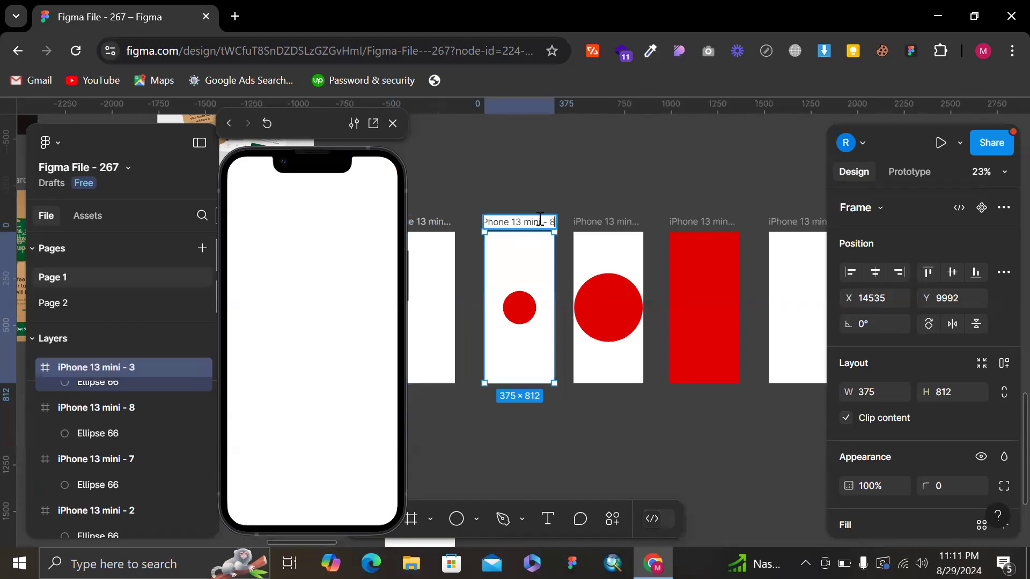
left_click(599, 224)
left_click(664, 165)
scroll(666, 166, "down", 3)
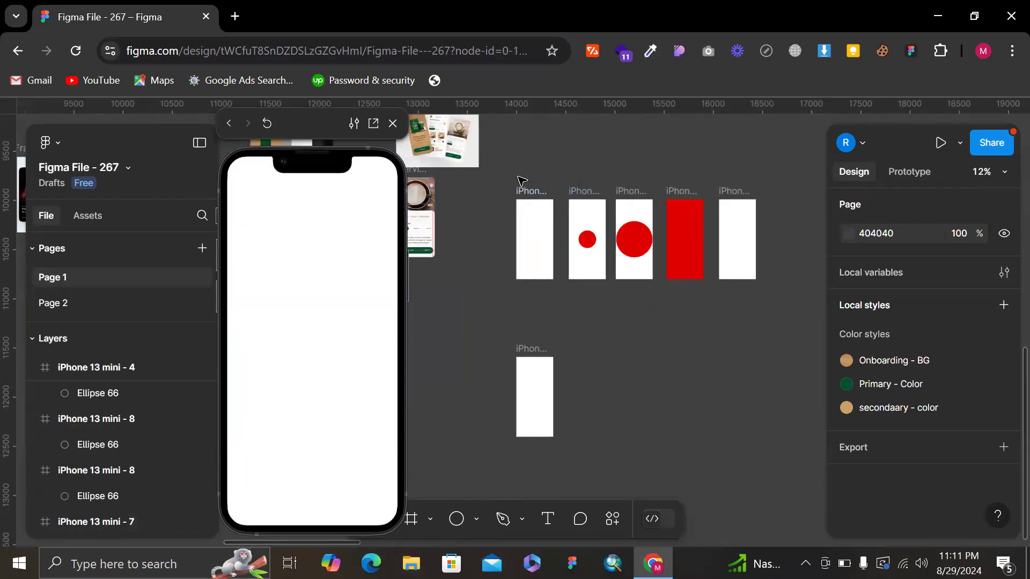
- Batch-rename the upper row's iPhone 13 mini frames to "Animation_" followed by an ascending two-digit number starting from 1
left_click_drag(512, 173, 881, 324)
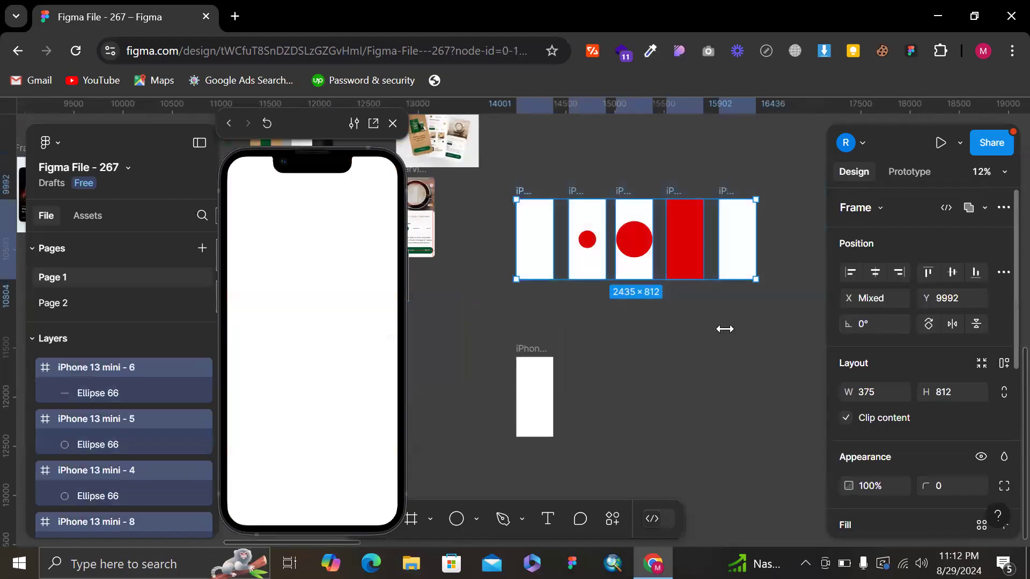
key("ctrl+r")
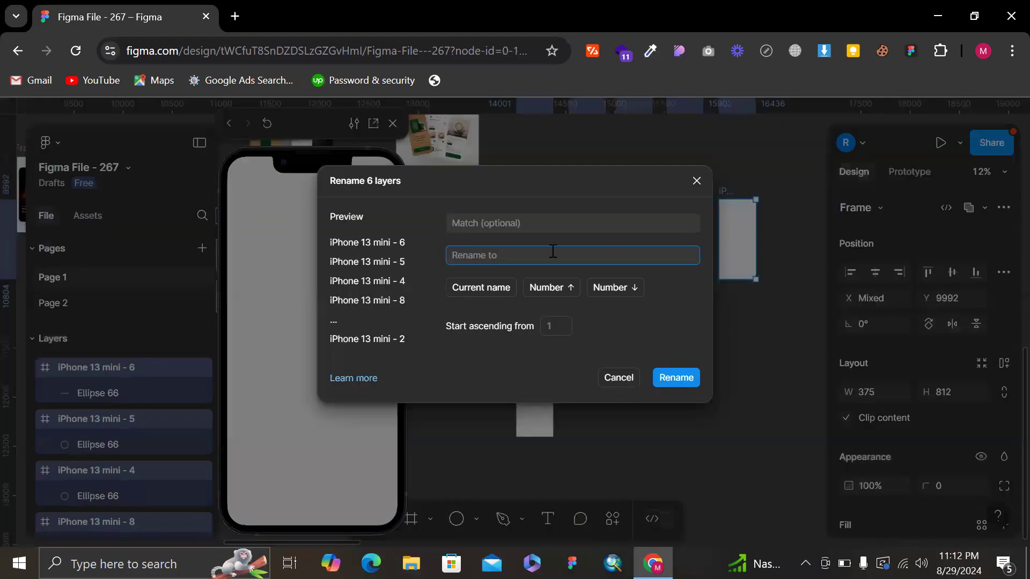
left_click(560, 285)
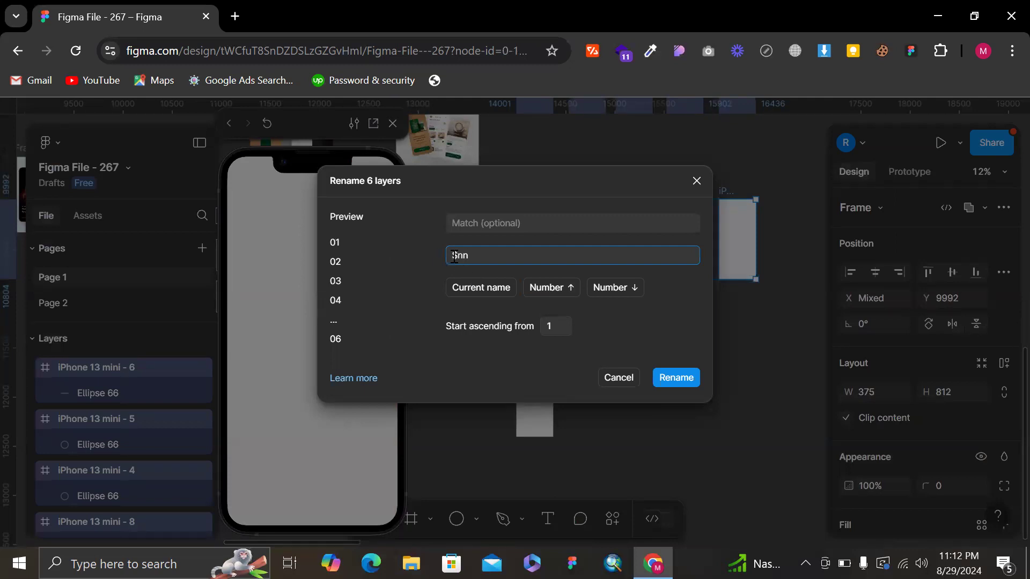
type("h")
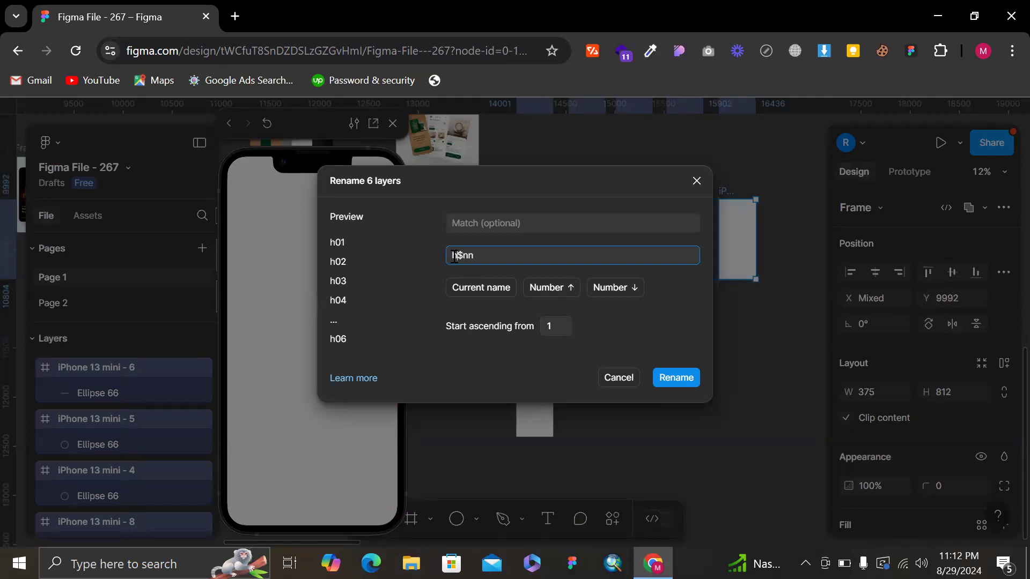
type("ome")
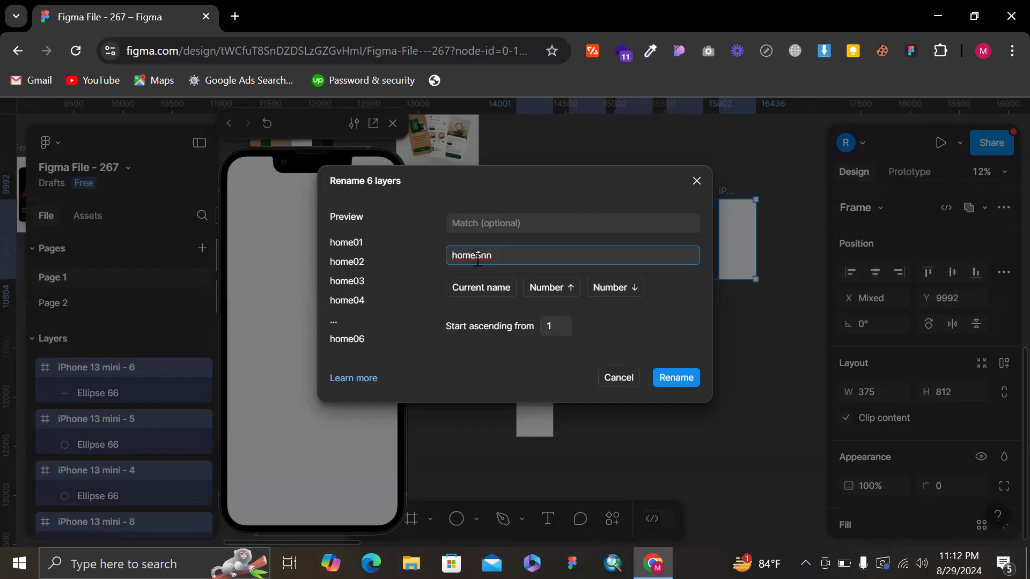
type("Animation")
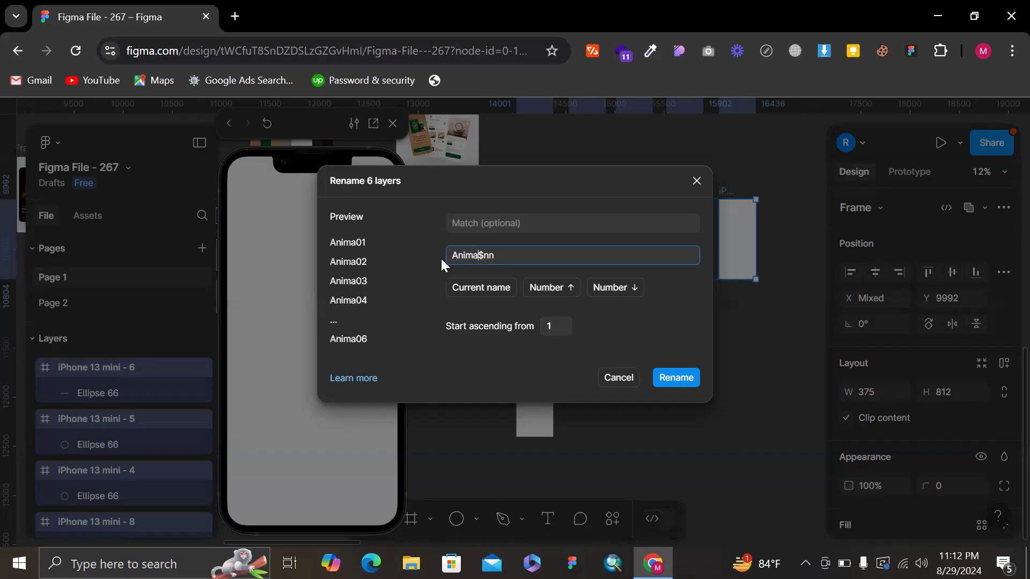
type("_")
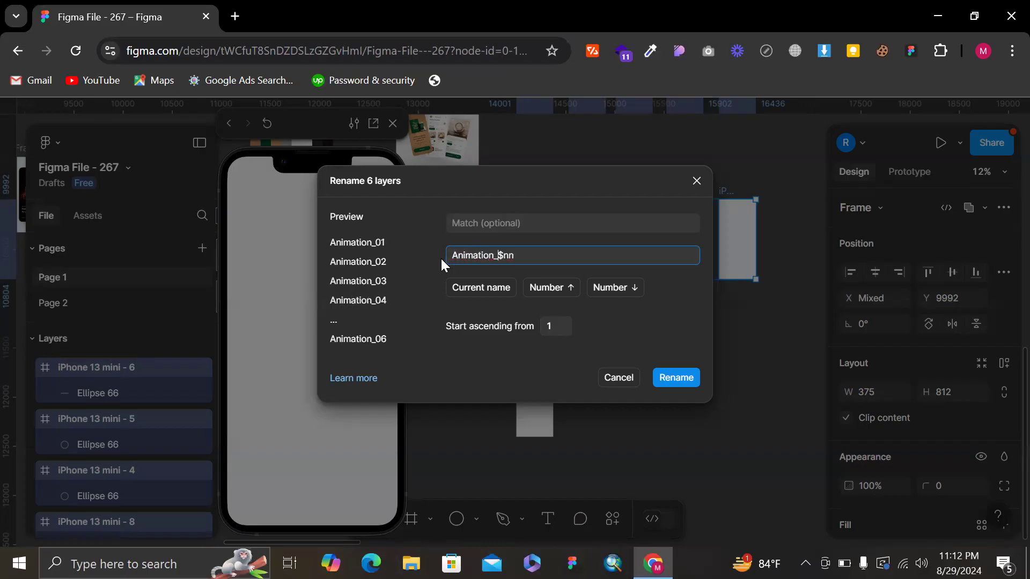
left_click(684, 381)
left_click(572, 157)
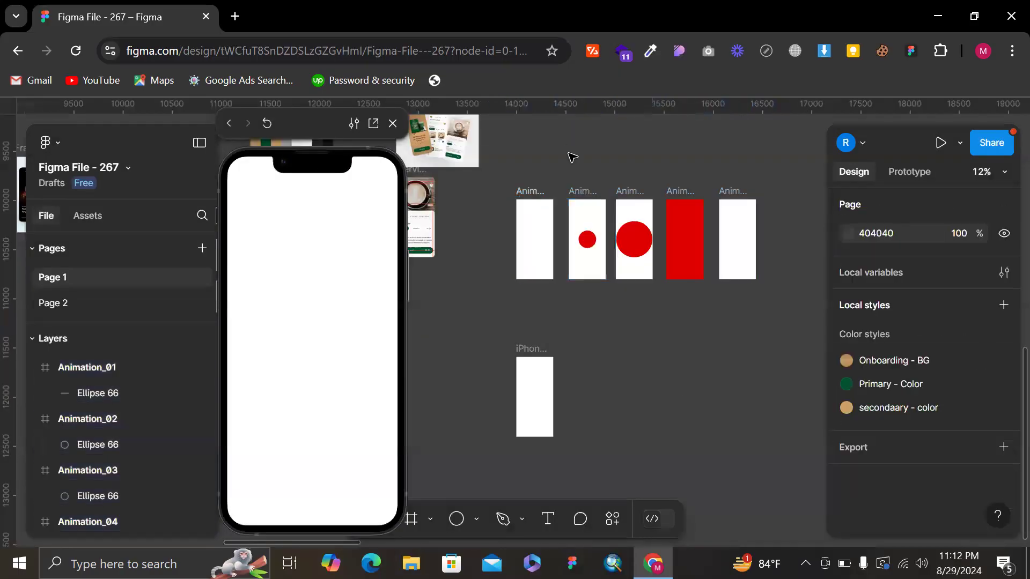
- Rename the first frame in the row Animation_01 and the small-circle frame Animation_02
left_click(528, 193)
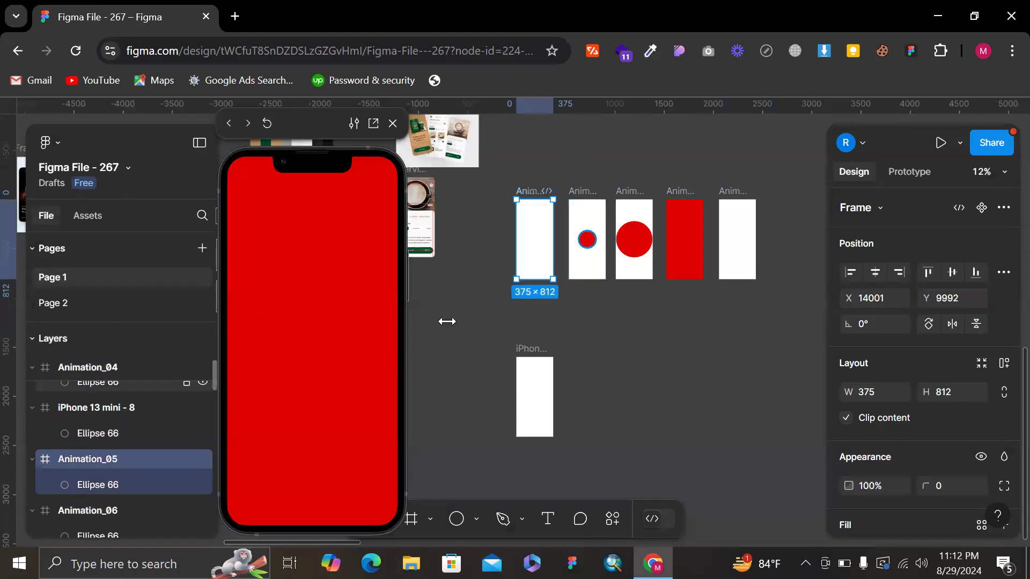
double_click(533, 192)
type("Animation_01")
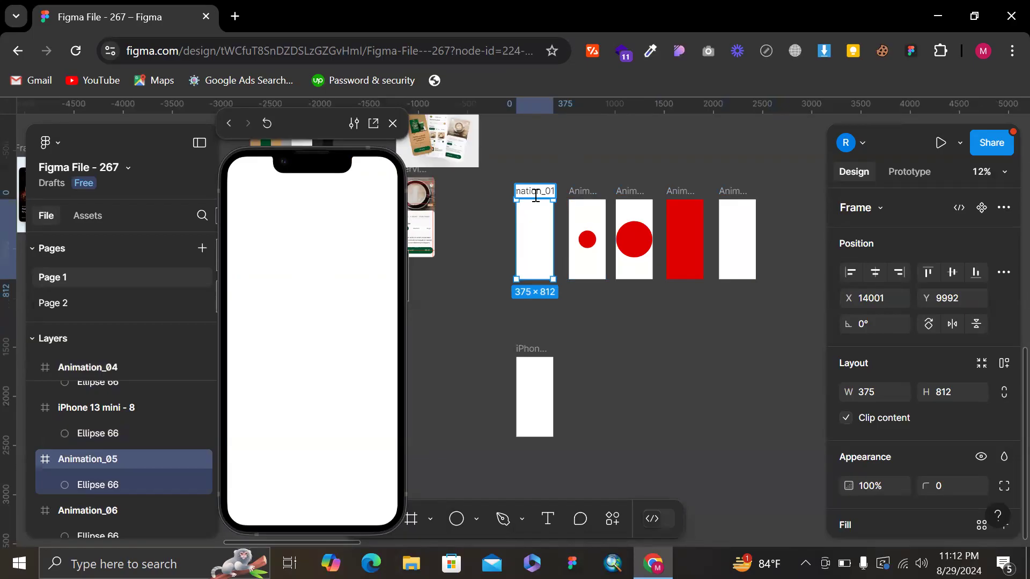
double_click(586, 191)
type("Animation_02")
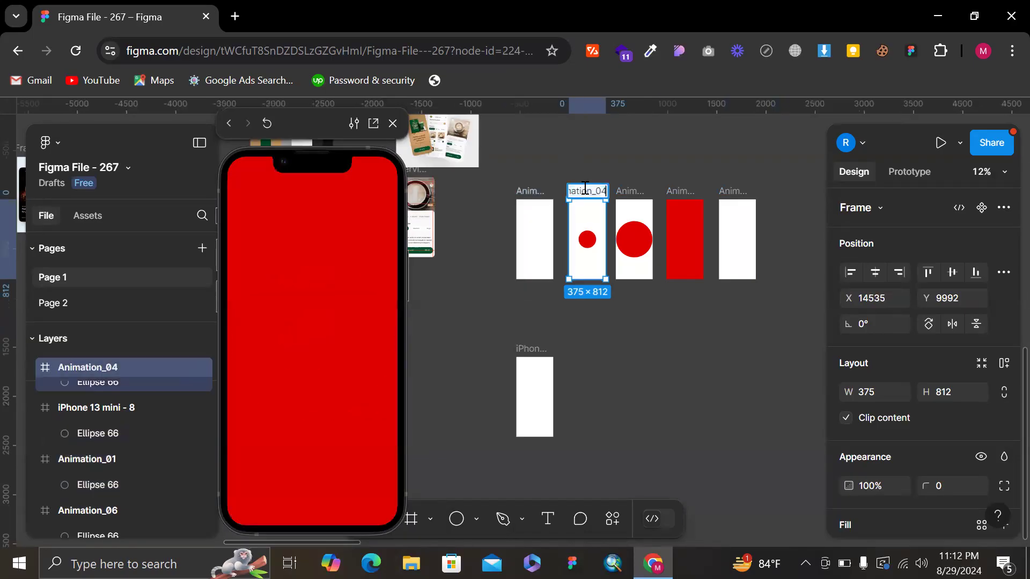
- Name the large-circle frame Animation_03, the full-red frame Animation_04 and the last white frame Animation_05
double_click(625, 192)
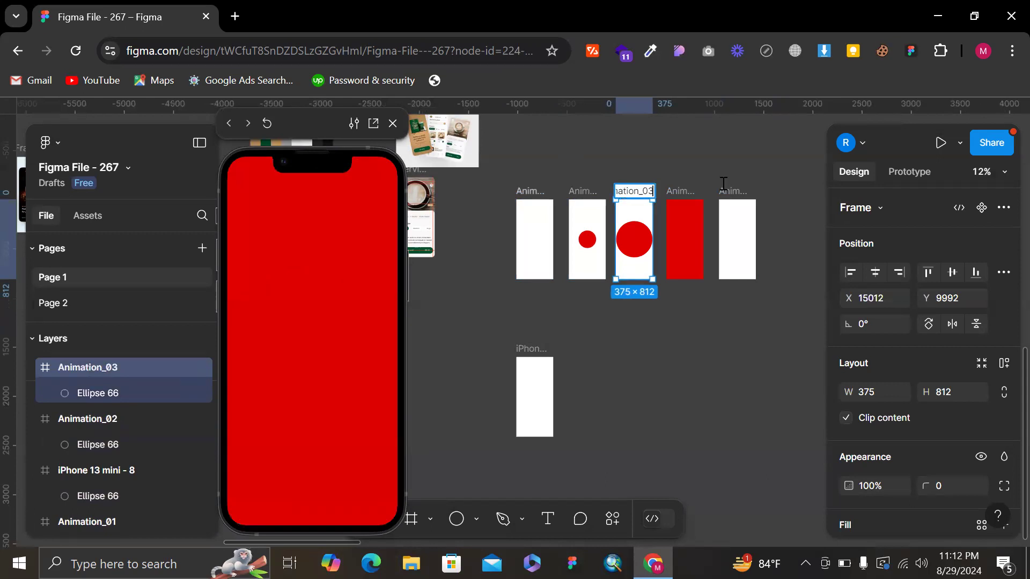
left_click(680, 189)
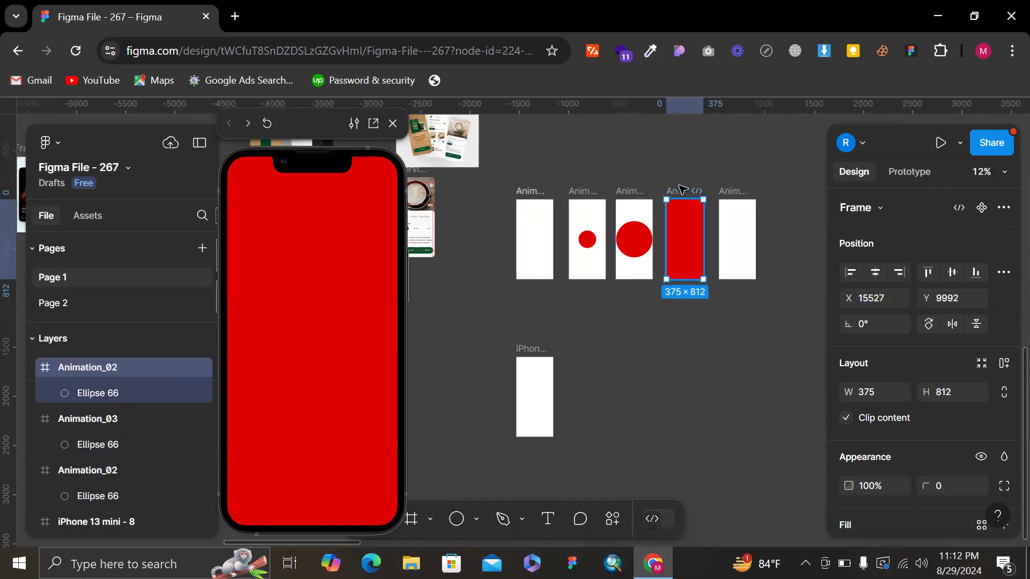
double_click(680, 188)
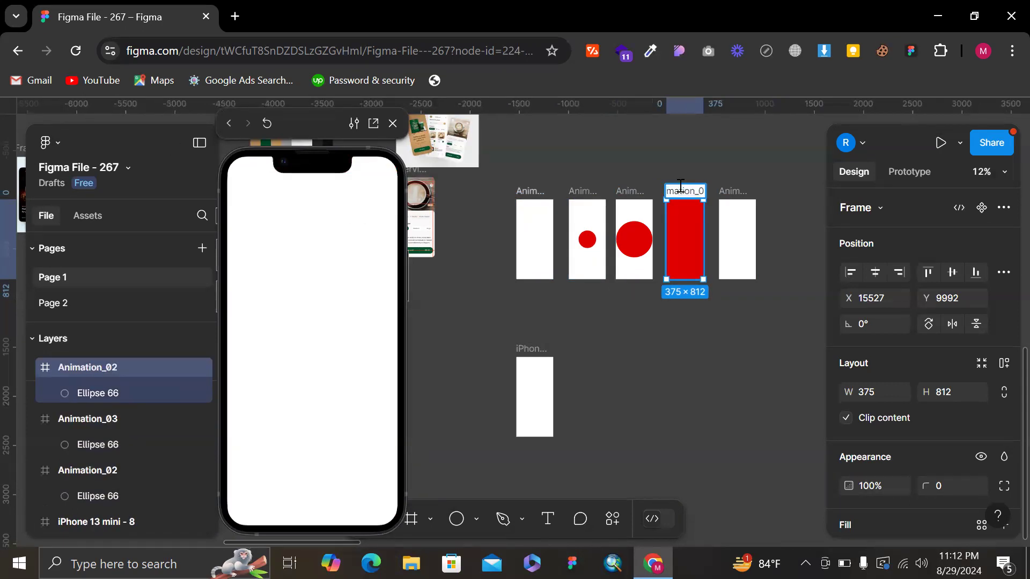
key("Return")
left_click(734, 190)
double_click(734, 190)
key("BackSpace")
type("5")
key("Return")
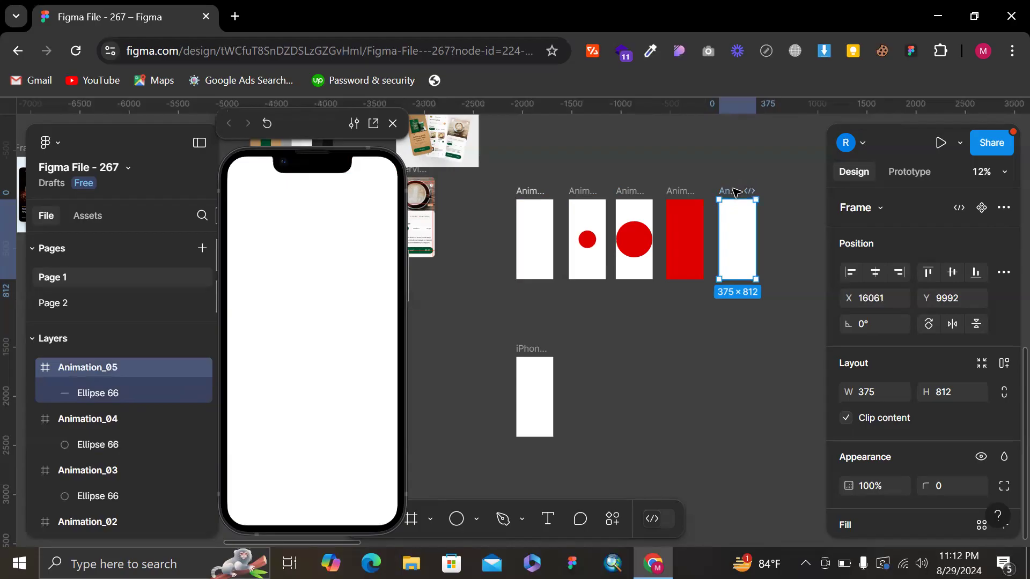
- Close the prototype preview and move the Animation_05 frame closer to Animation_04, to X 16034
left_click(393, 123)
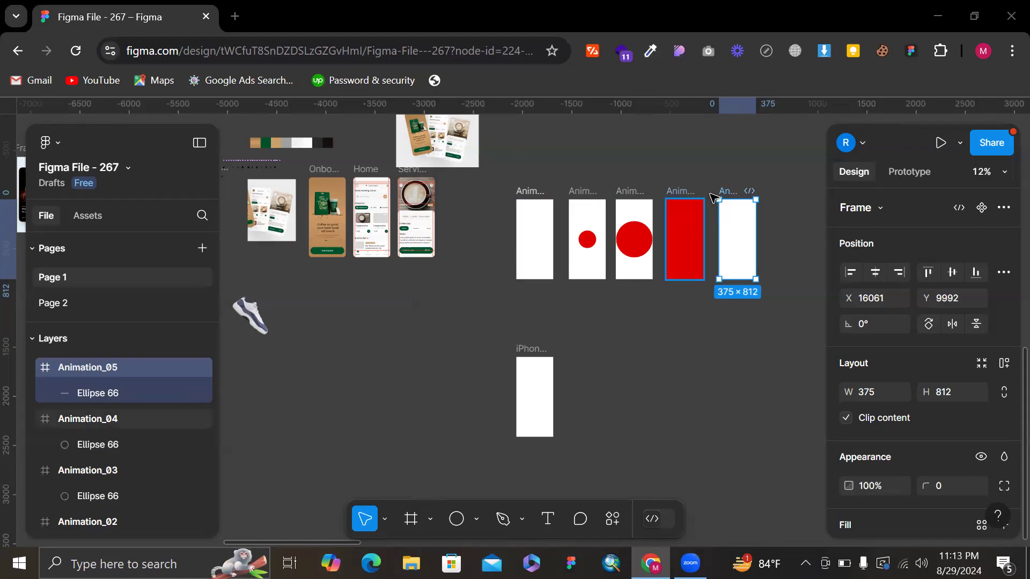
scroll(793, 156, "up", 2)
left_click_drag(714, 212, 710, 208)
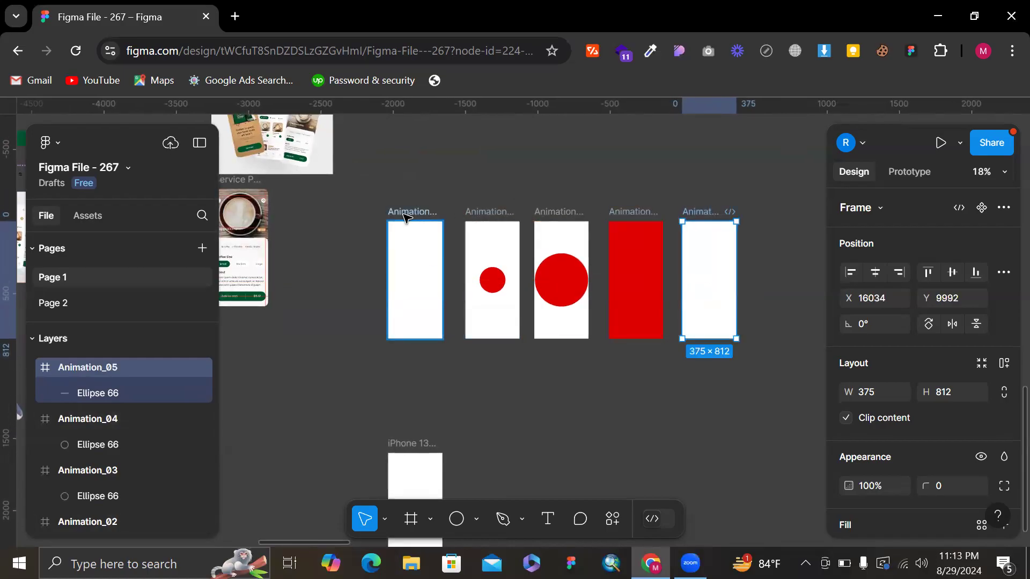
- Preview the prototype flow starting from the Animation_01 frame, and deselect that frame
left_click(404, 213)
key("shift+space")
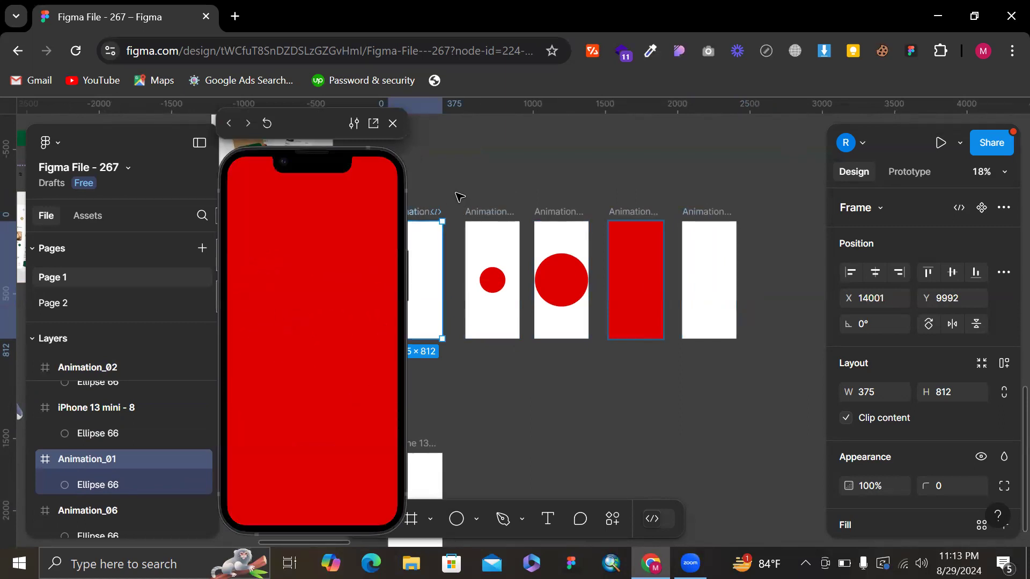
left_click(447, 203)
scroll(581, 195, "left", 3)
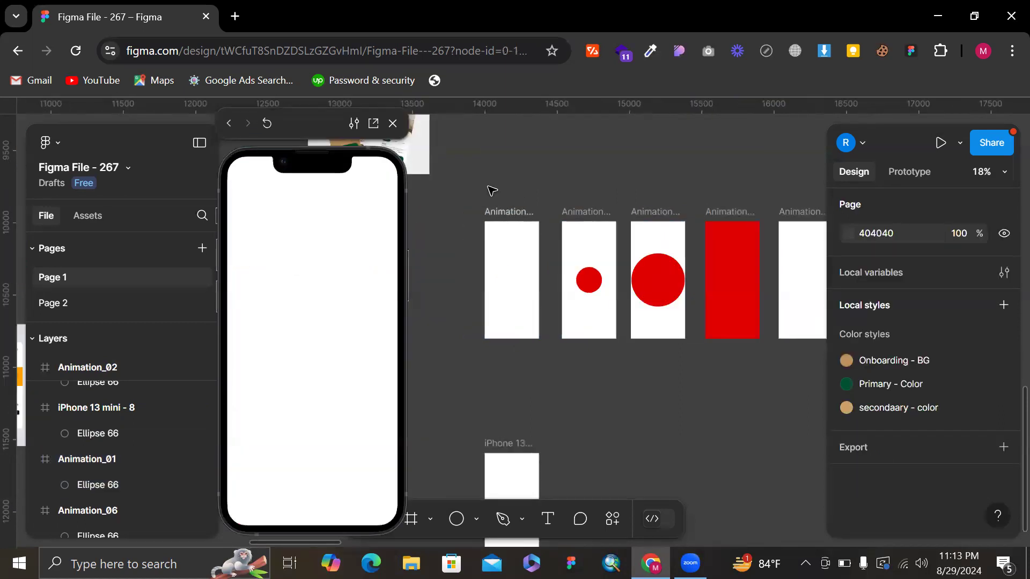
- Delete the leftover iPhone 13 mini frame below the animation row
scroll(490, 193, "down", 3)
left_click(515, 202)
left_click_drag(654, 426, 504, 339)
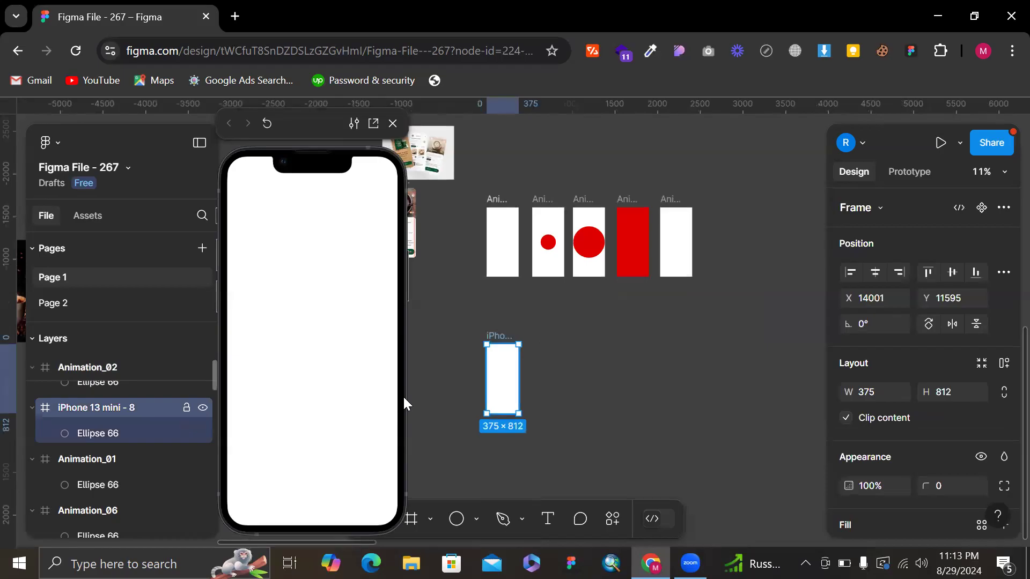
key("Delete")
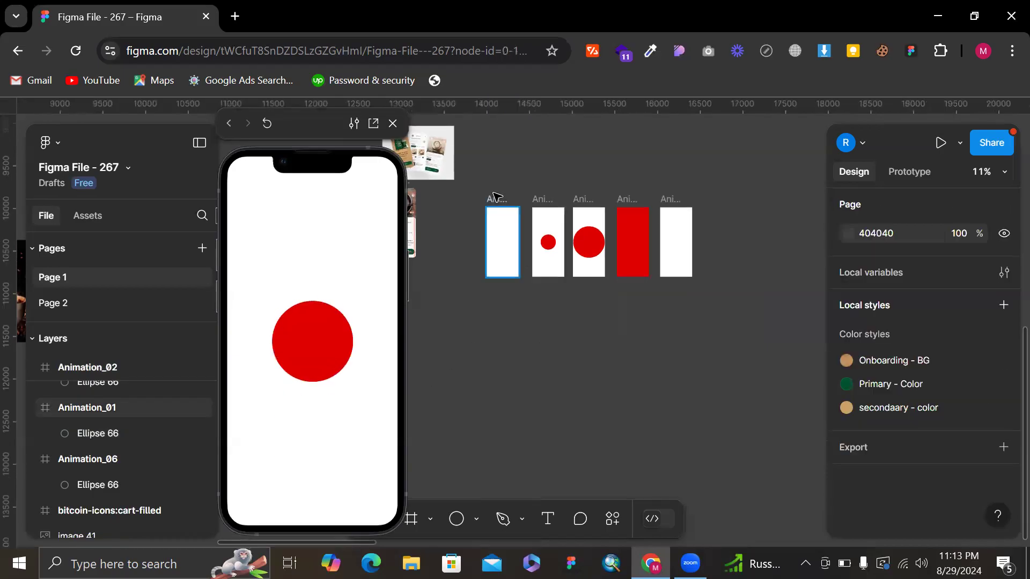
- Replay the flow from Animation_01, close the preview, and open the options for presenting the prototype
left_click(494, 200)
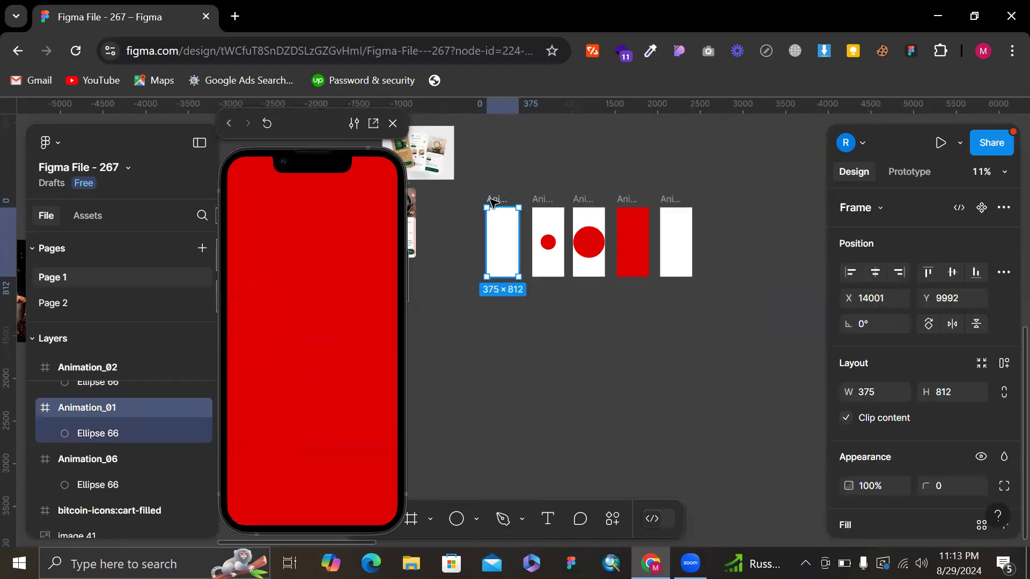
key("o")
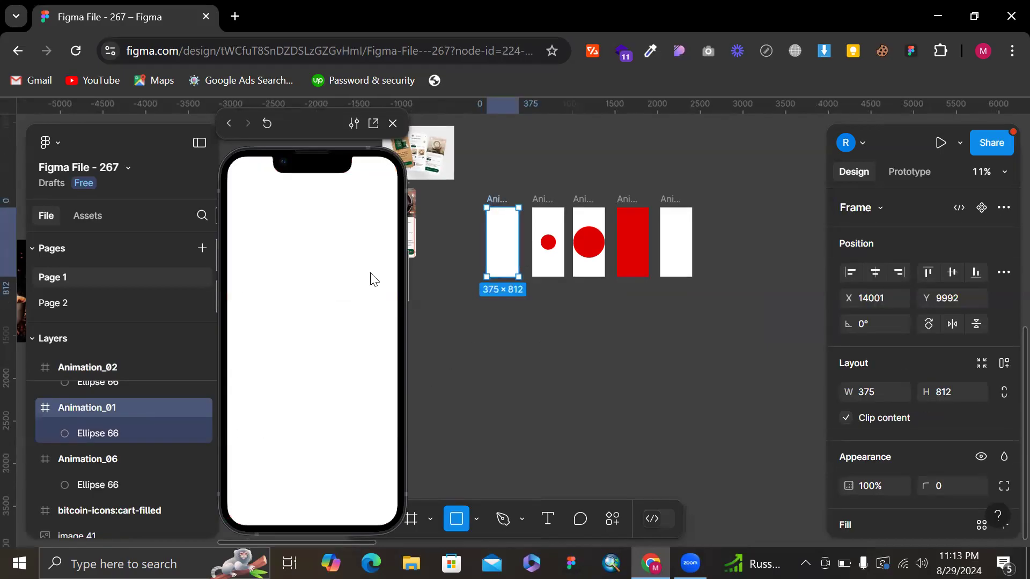
left_click(393, 123)
left_click(961, 143)
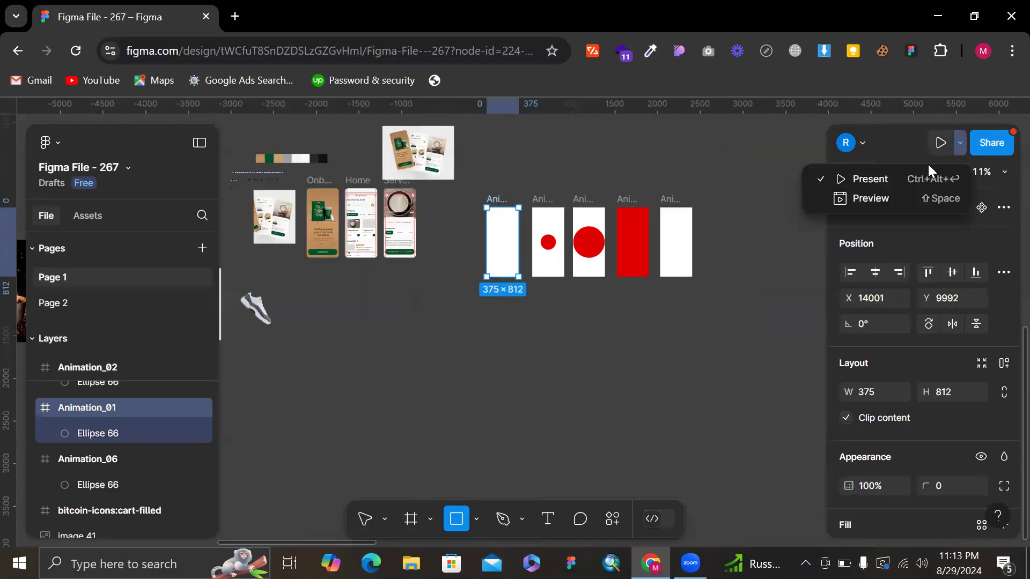
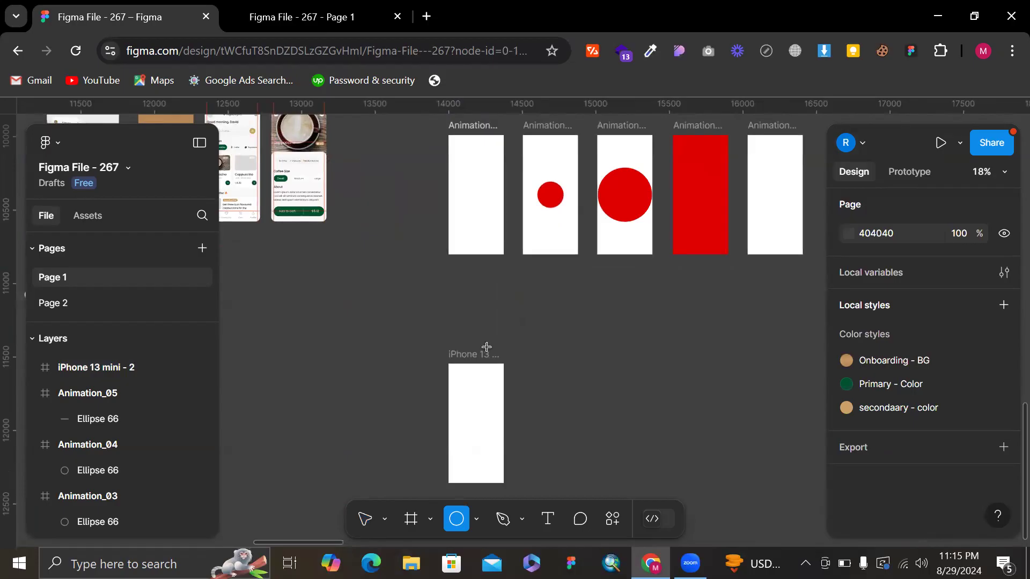
- Draw a circle about 219 × 219 above the iPhone 13 mini - 2 frame and center it horizontally with the frame
left_click_drag(457, 322, 489, 354)
scroll(489, 354, "up", 2)
scroll(471, 365, "up", 2)
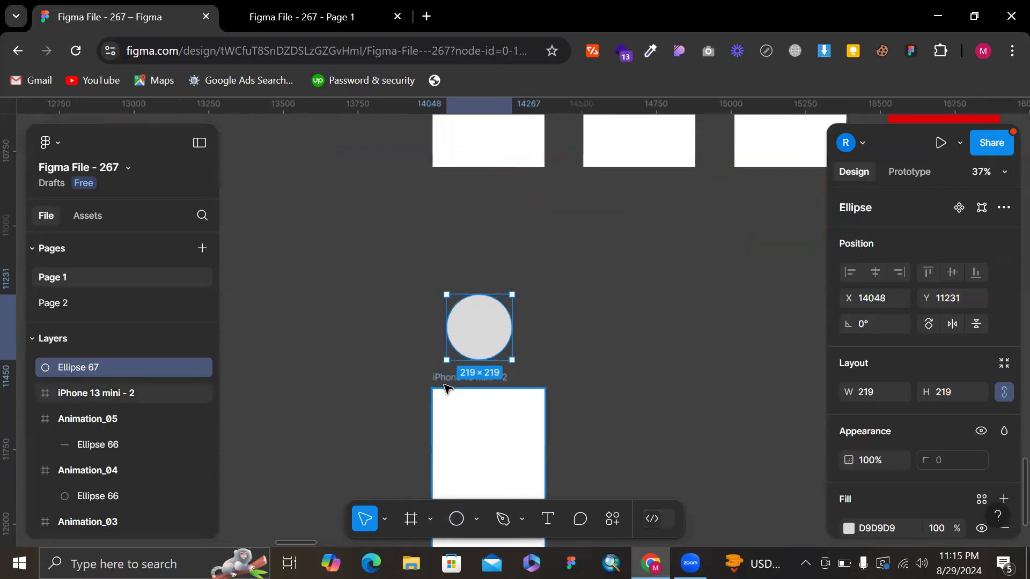
left_click(448, 391, "shift")
left_click(873, 273)
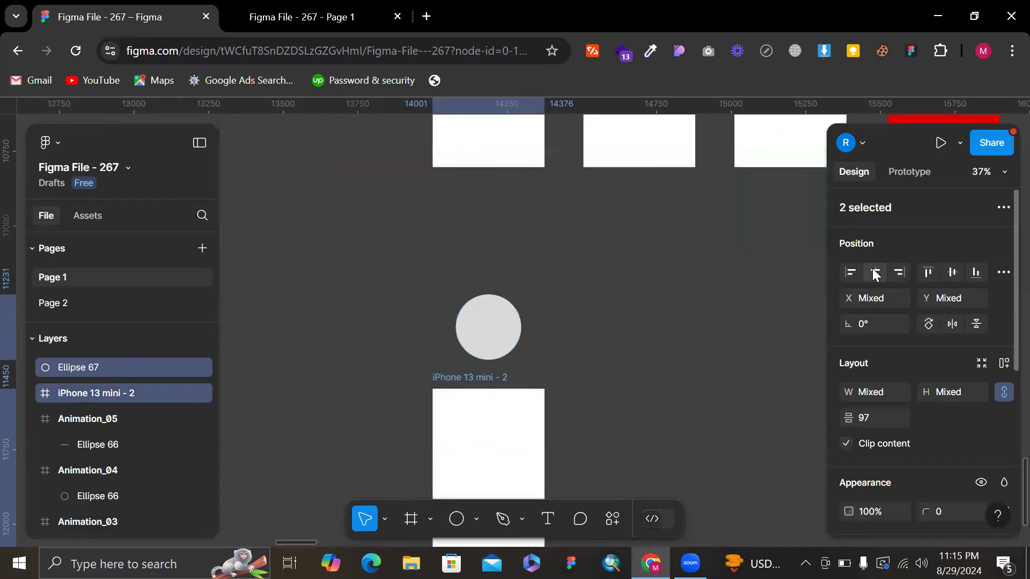
- Nest the new circle inside the iPhone 13 mini - 2 frame in the layer order, keeping it above the artboard
left_click(486, 325)
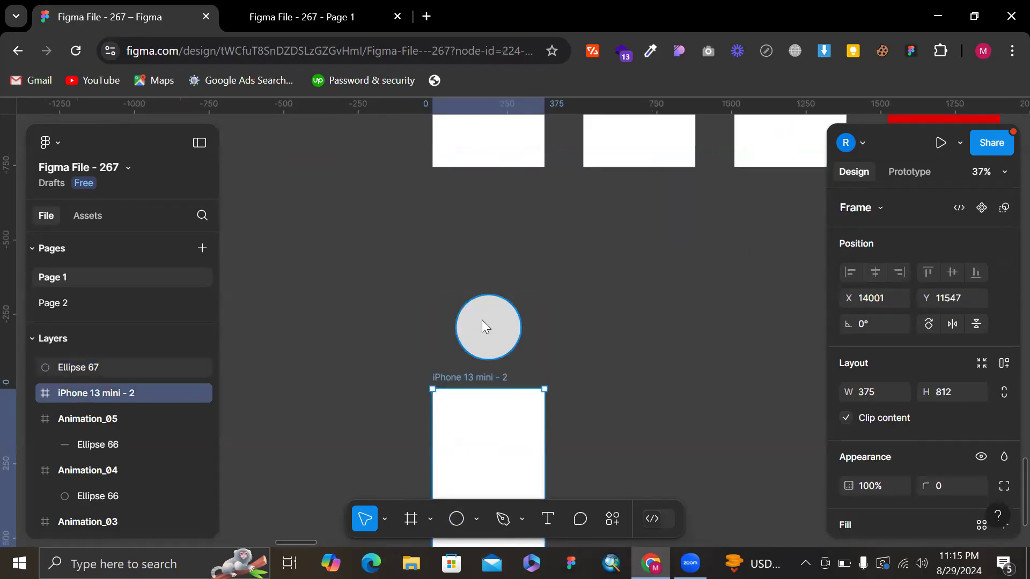
left_click(484, 325)
left_click_drag(95, 365, 128, 402)
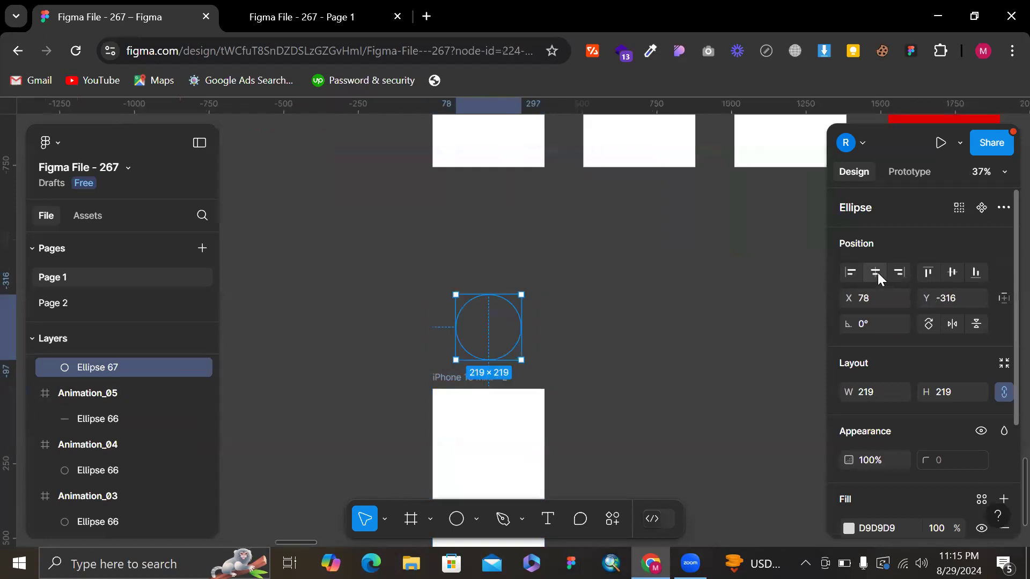
- Try deleting the nested circle, and undo the deletion
key("Delete")
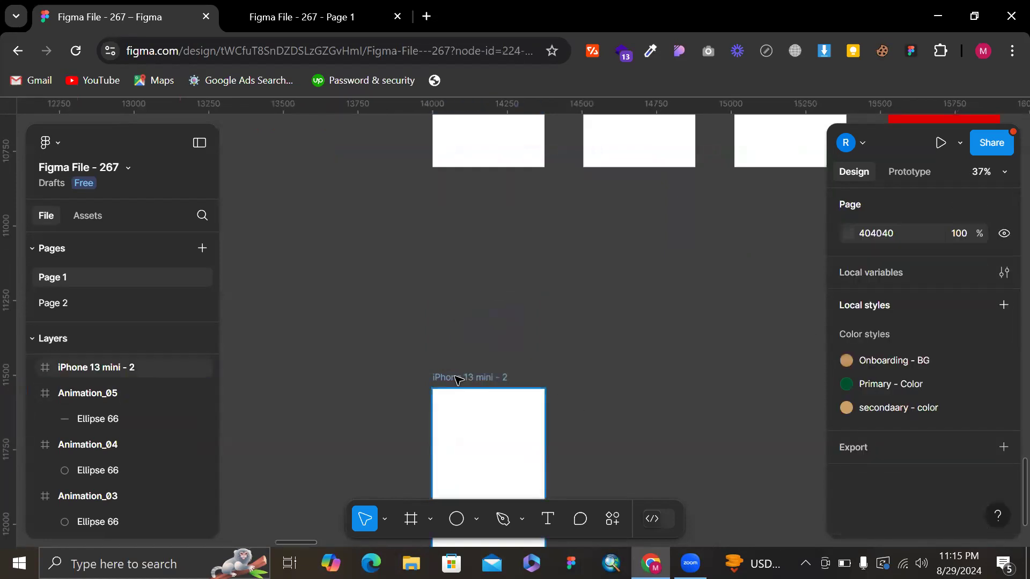
left_click(458, 380)
scroll(459, 380, "down", 3)
key("ctrl+z")
left_click(533, 357)
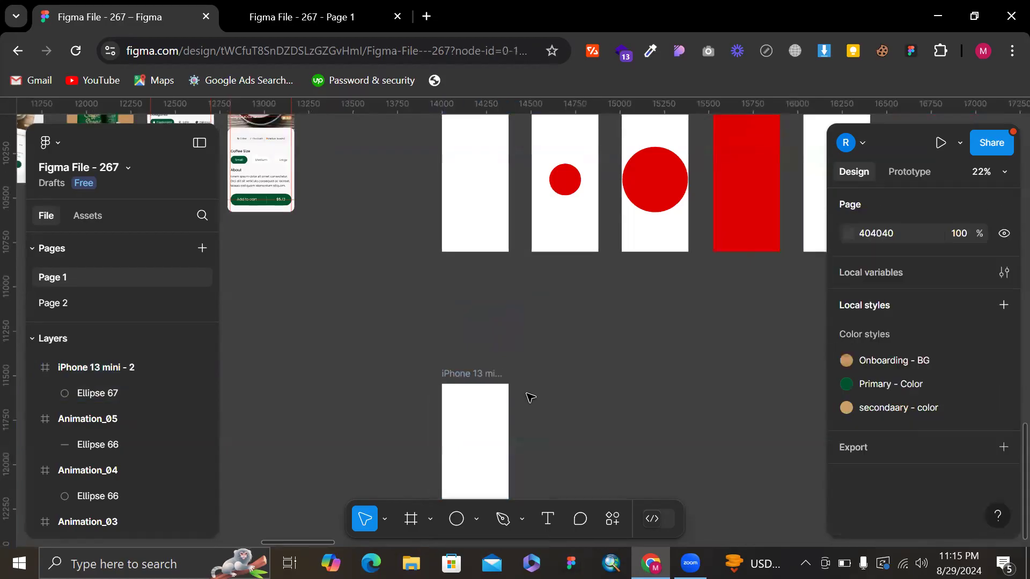
- Add another iPhone 13 mini frame and place it beside the iPhone 13 mini - 2 frame
scroll(534, 398, "right", 2)
key("f")
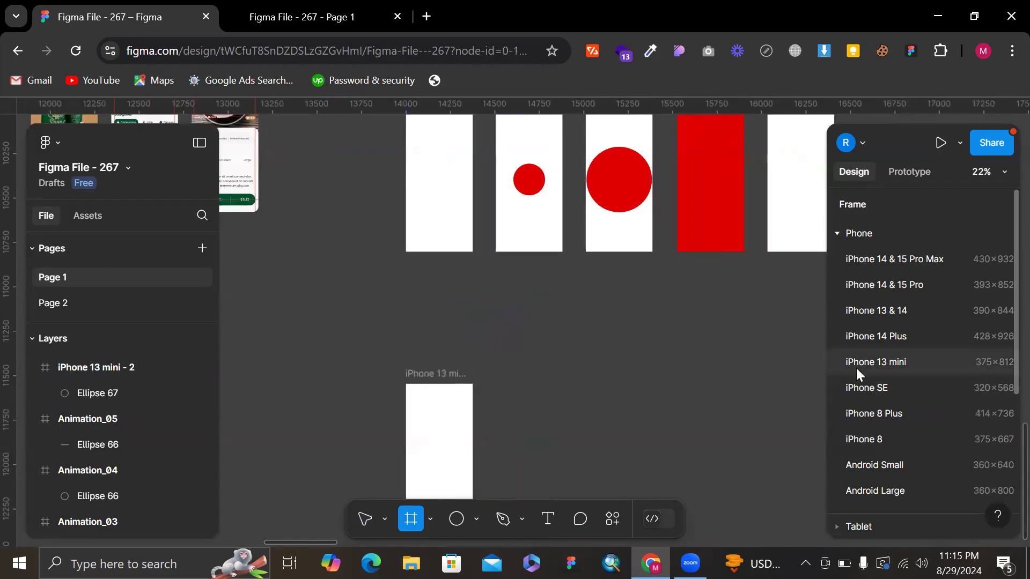
left_click(884, 362)
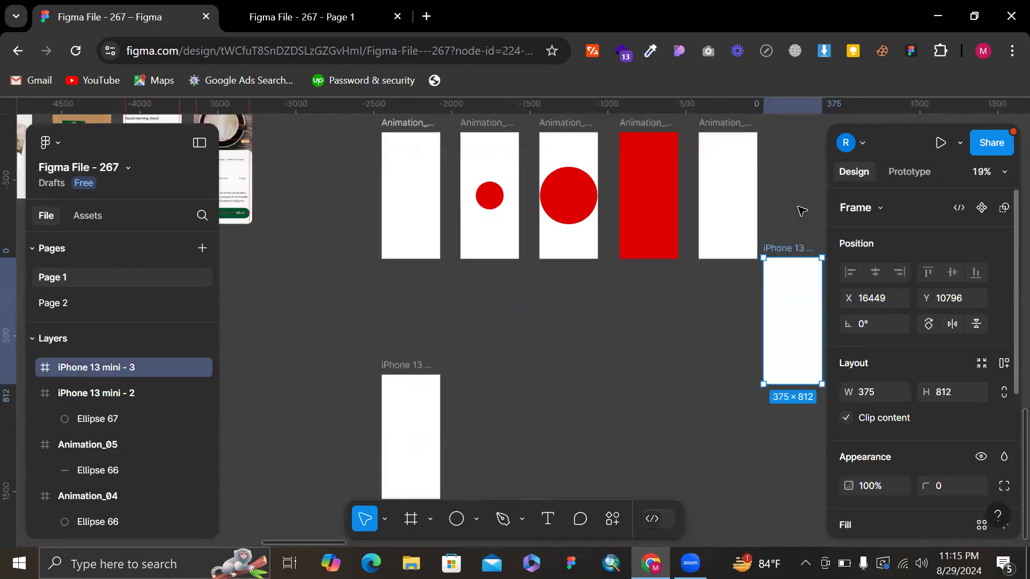
left_click_drag(787, 249, 483, 366)
left_click(562, 365)
scroll(563, 366, "down", 3)
- Draw a circle about 232 × 232 inside the iPhone 13 mini - 3 frame and center it horizontally
key("o")
left_click_drag(483, 295, 473, 284)
left_click_drag(501, 319, 510, 320)
left_click(877, 270)
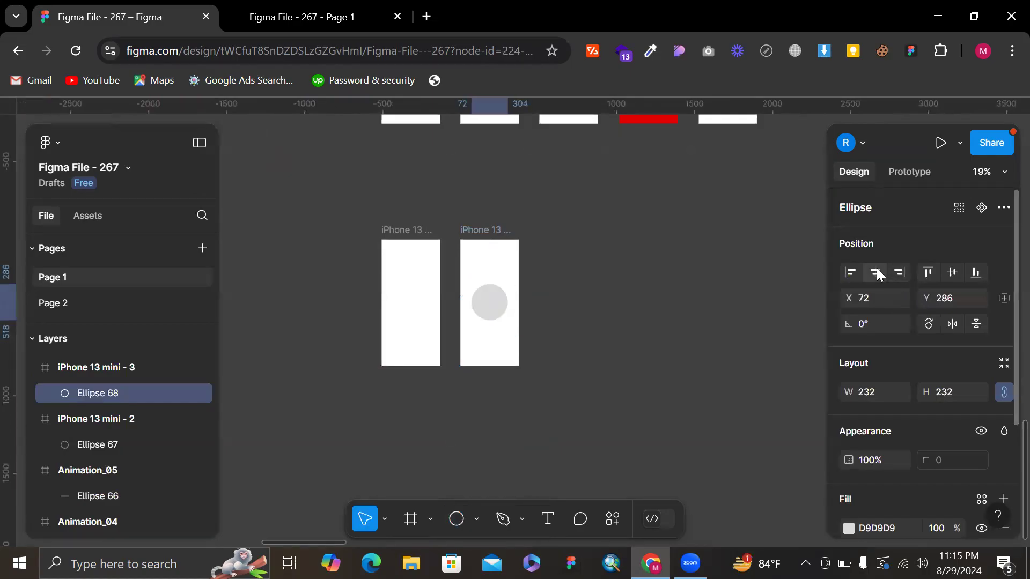
- Change the fill of the circle in iPhone 13 mini - 3 to red, CC0101
scroll(881, 420, "down", 3)
left_click(848, 377)
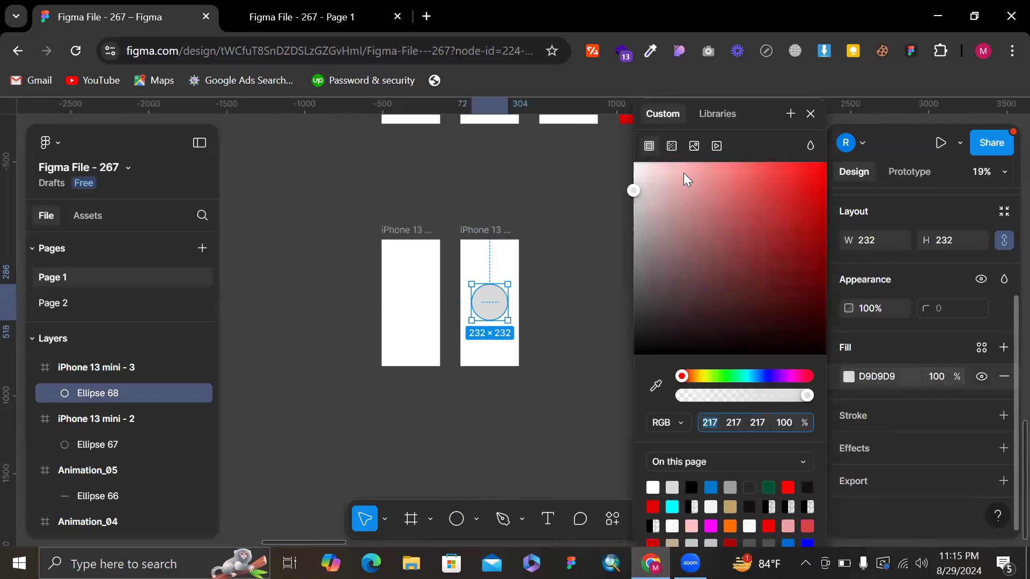
left_click_drag(797, 225, 825, 202)
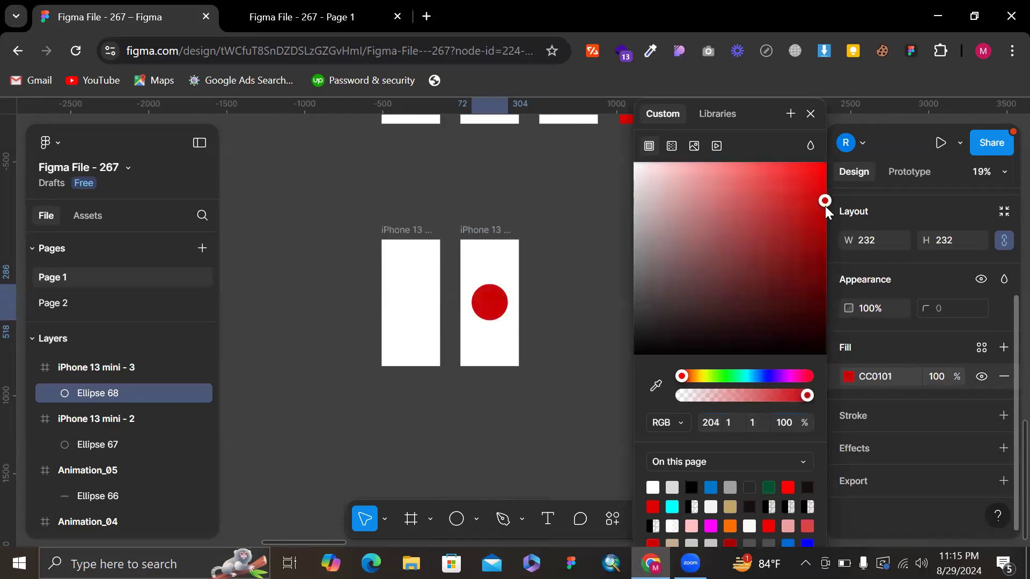
- Add a prototype connection from the blank iPhone 13 mini - 2 frame to the iPhone 13 mini - 3 frame with the red circle
left_click(504, 243)
scroll(467, 236, "right", 2)
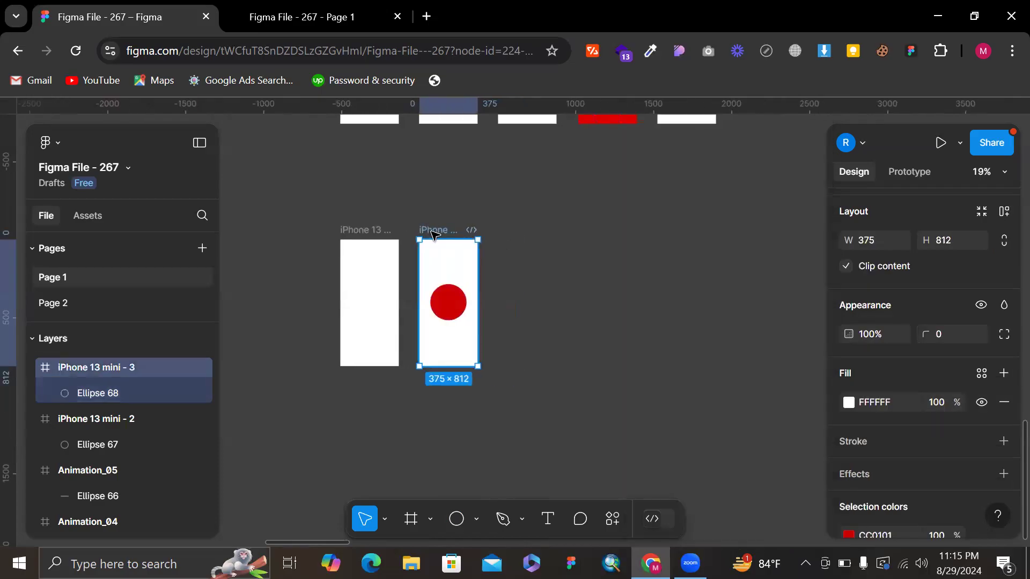
left_click(369, 237)
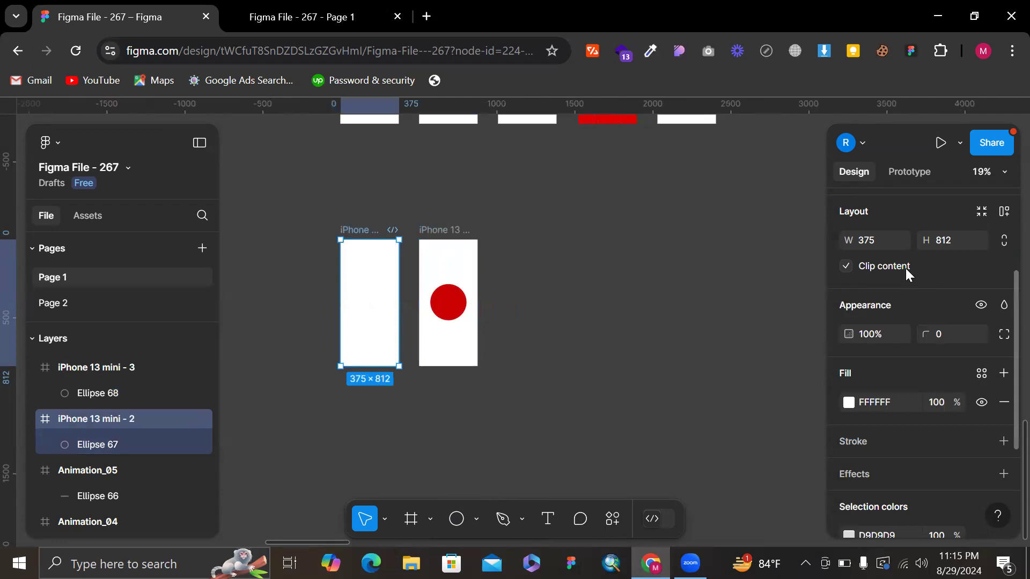
left_click(436, 236)
key("ctrl+z")
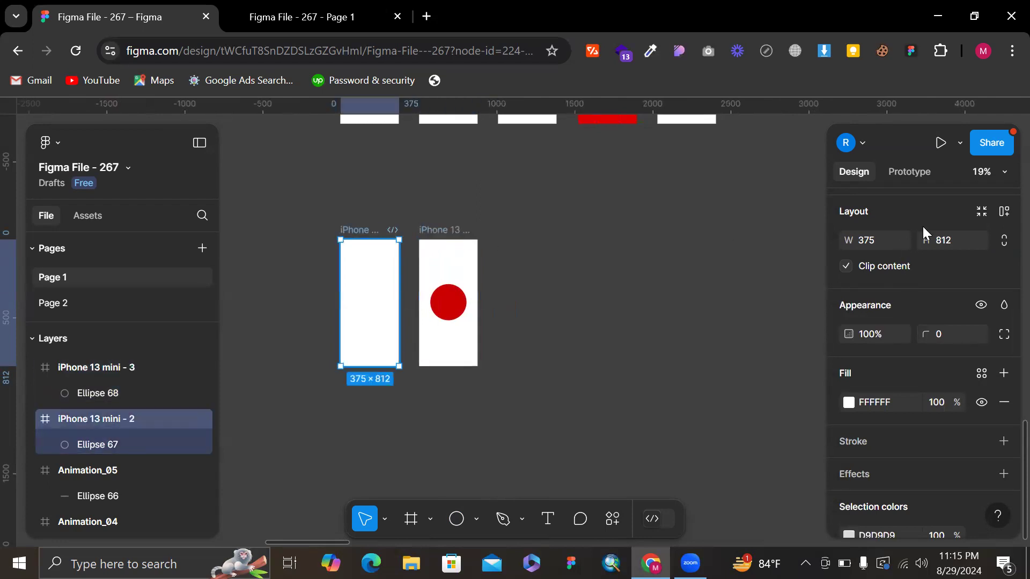
left_click(912, 172)
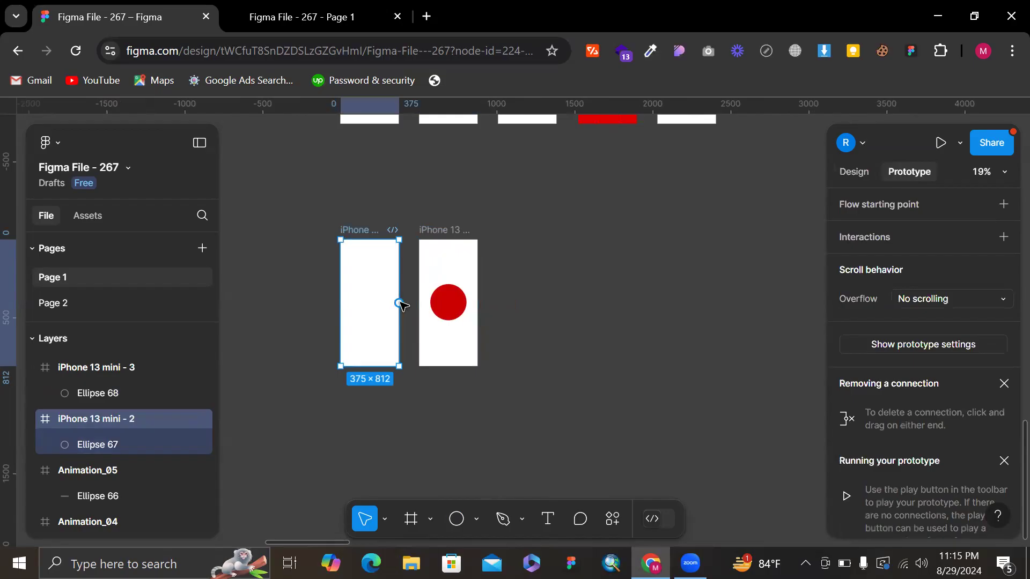
left_click_drag(399, 303, 449, 303)
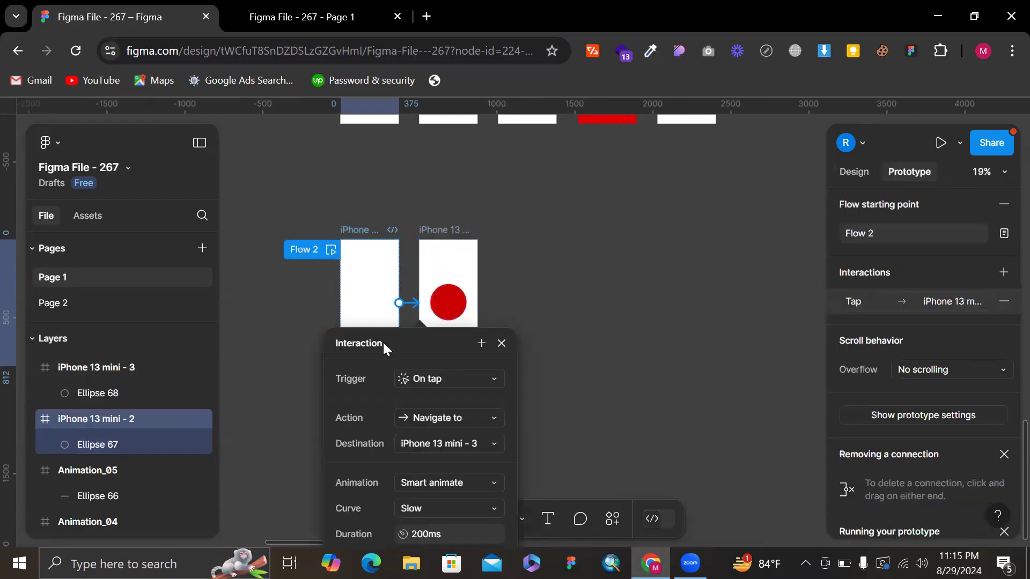
- Set the trigger of the connection between the two iPhone 13 mini frames to After delay
left_click(436, 382)
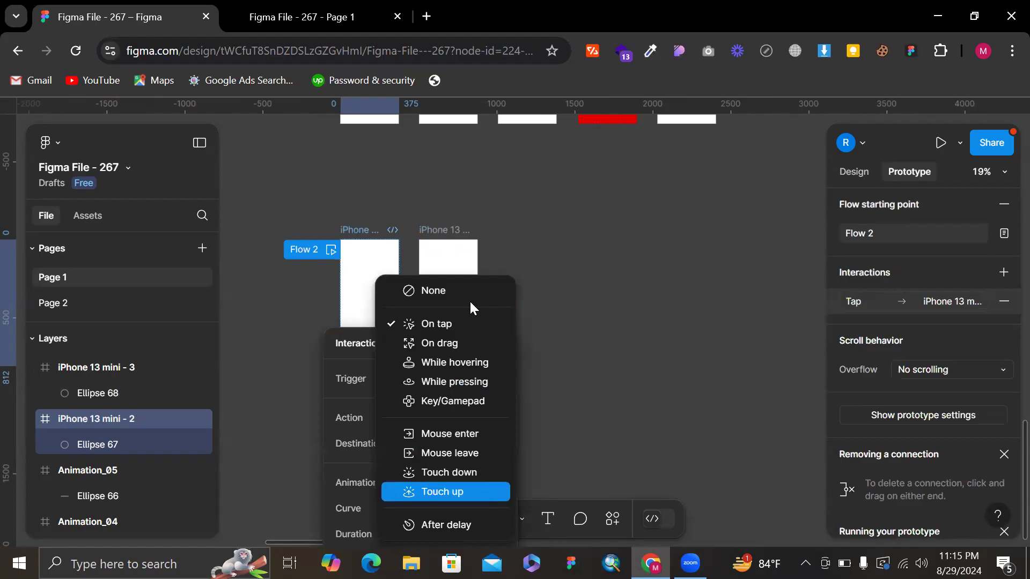
left_click(469, 323)
left_click(467, 381)
left_click(467, 382)
left_click(477, 377)
left_click(477, 377)
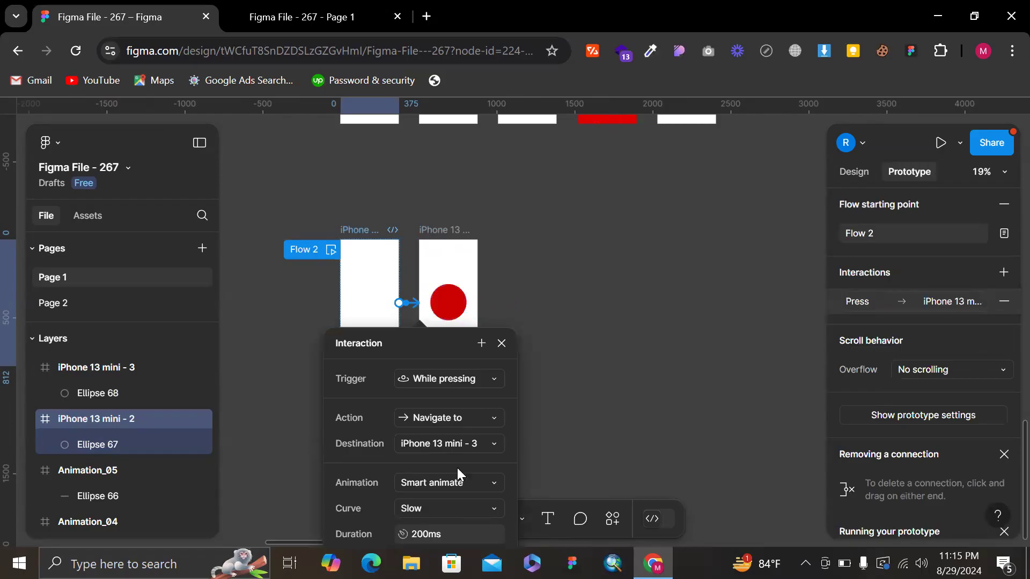
left_click(476, 380)
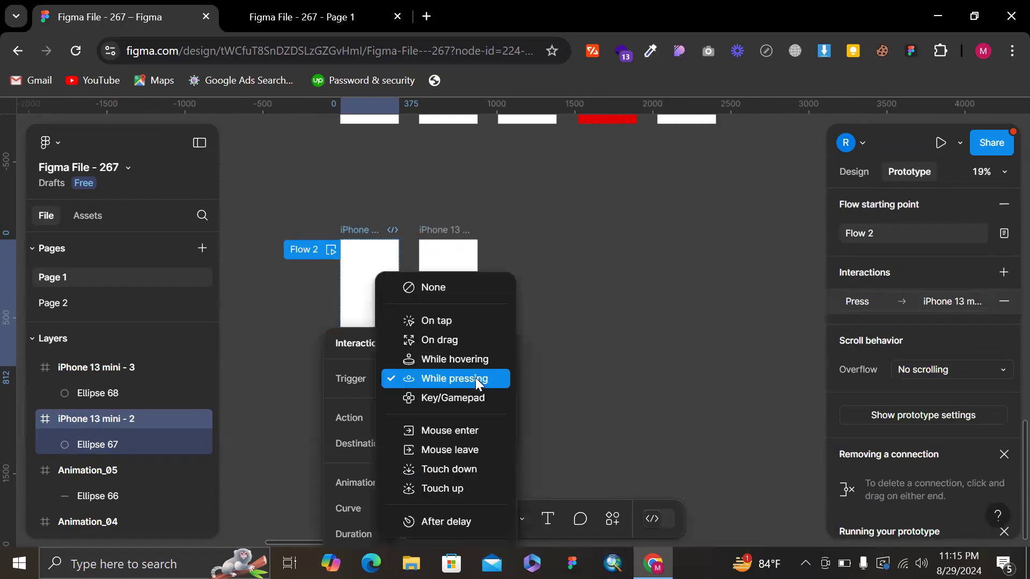
left_click(443, 521)
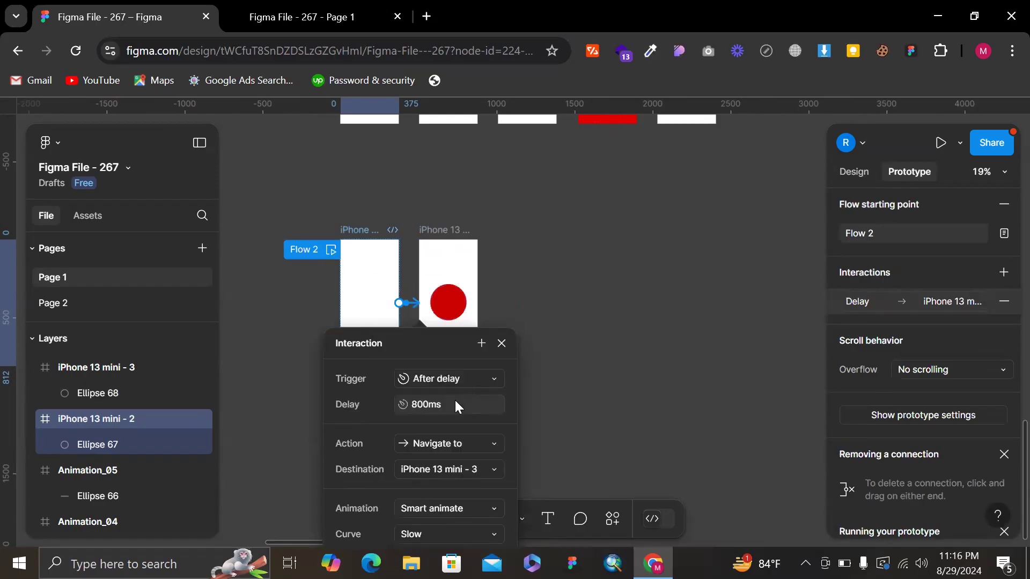
- Set the animation of the delayed interaction to Instant and close its settings
left_click(437, 531)
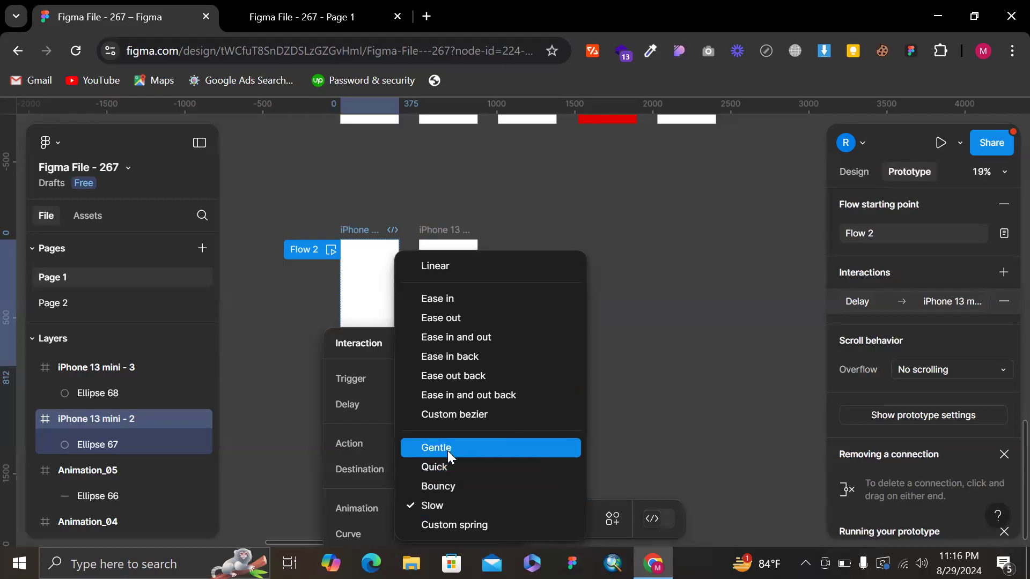
left_click(359, 477)
left_click(468, 501)
left_click(479, 392)
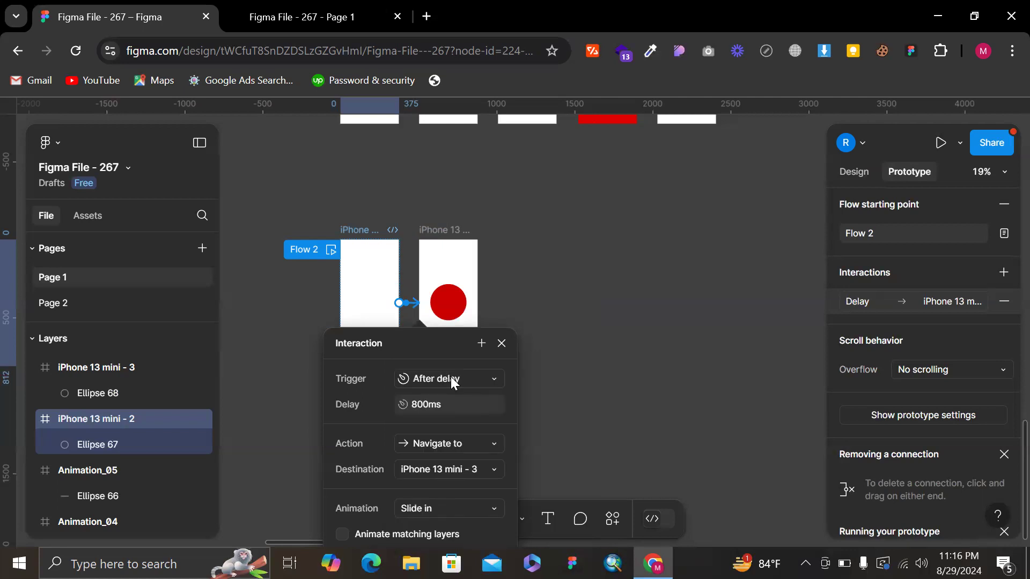
left_click(440, 508)
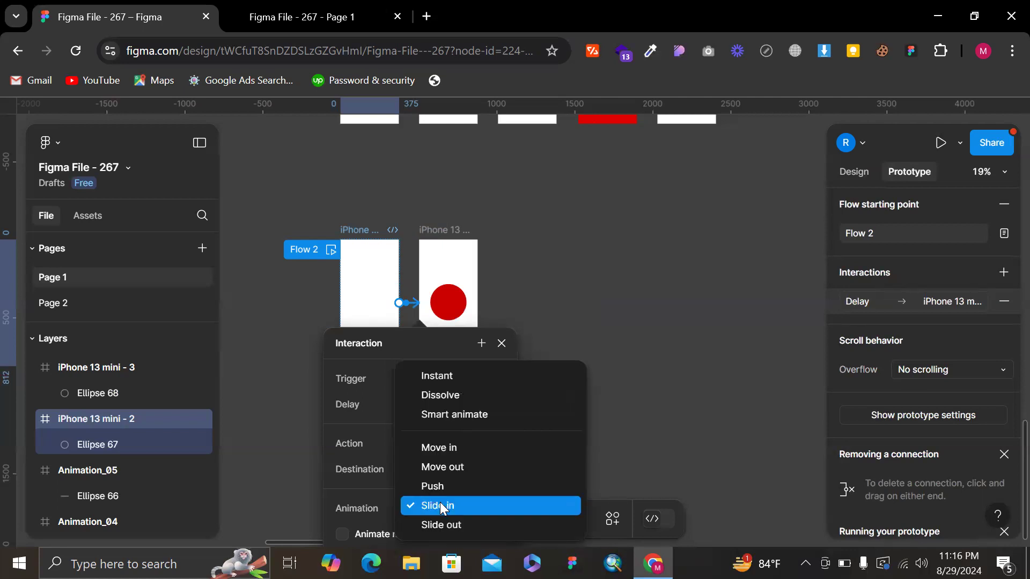
left_click(452, 376)
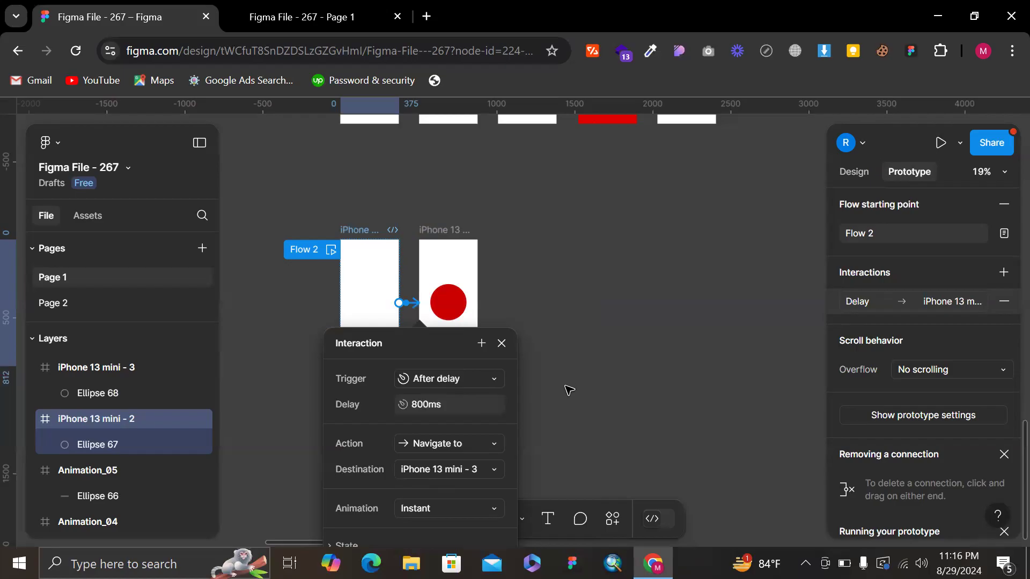
left_click(569, 390)
- Preview Flow 2 from the blank iPhone 13 mini - 2 frame, view the red-circle frame in the preview, and close it
left_click(364, 230)
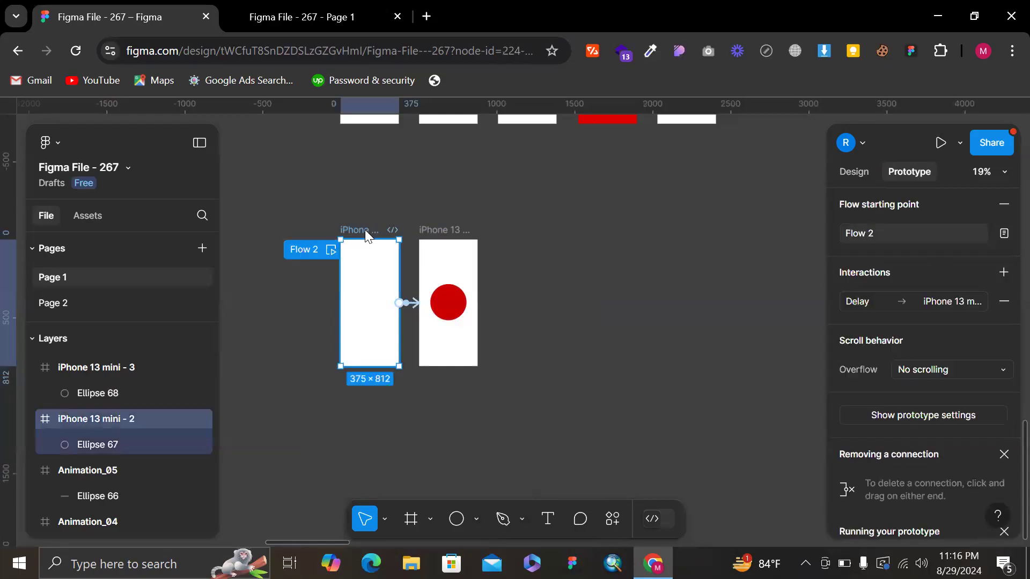
key("shift+space")
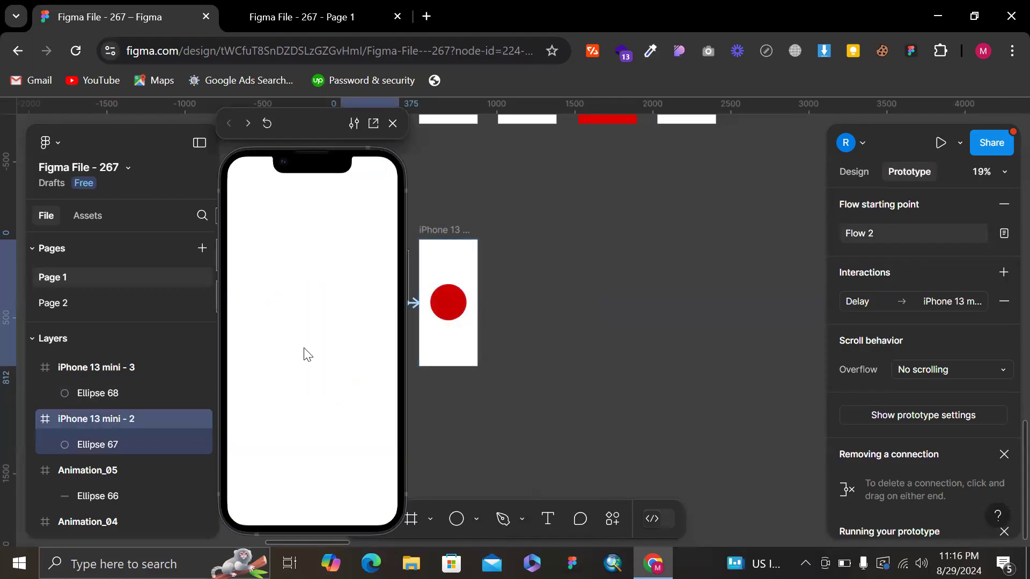
left_click(577, 233)
scroll(480, 200, "left", 1)
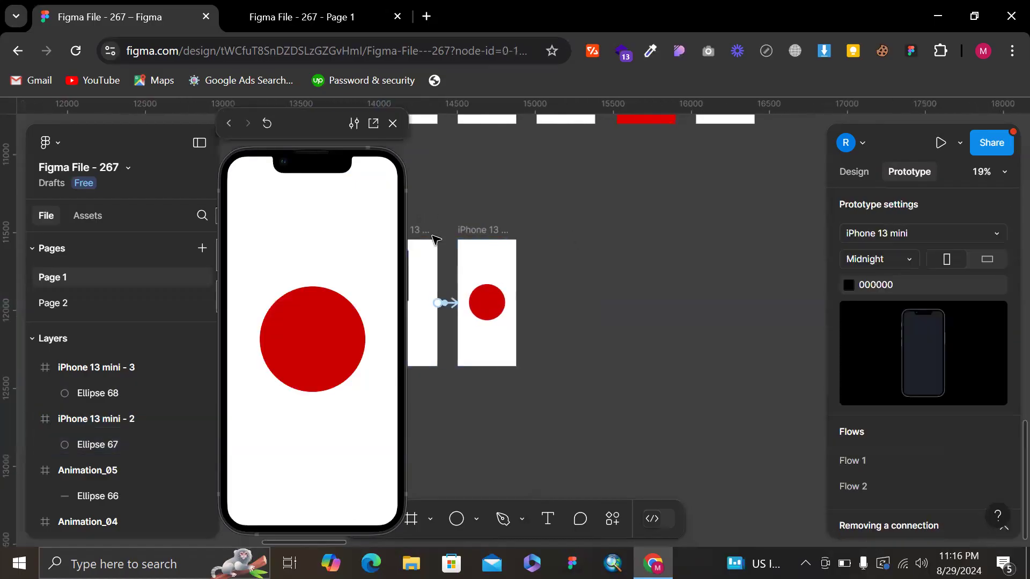
left_click(489, 232)
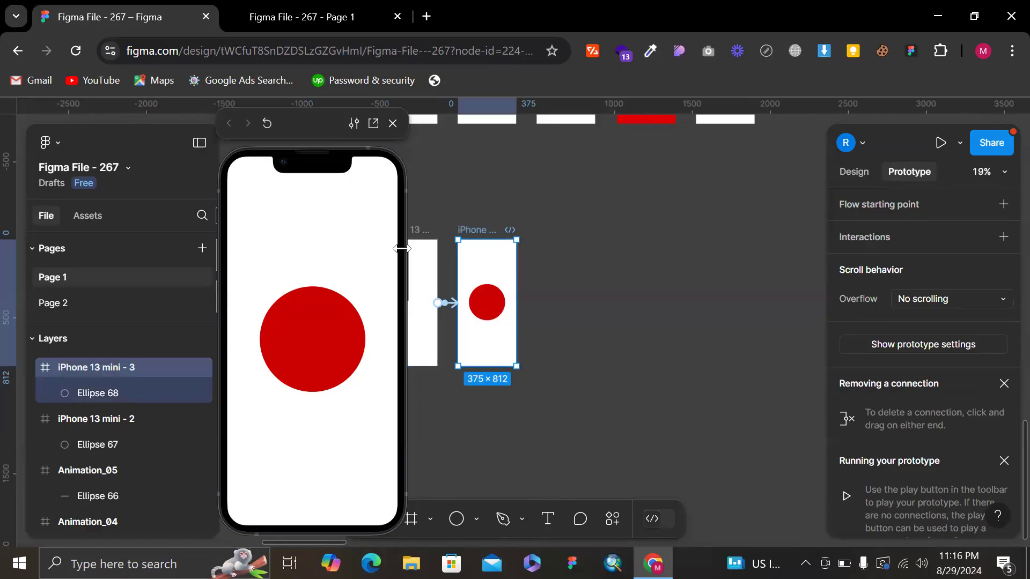
key("r")
scroll(612, 208, "left", 3)
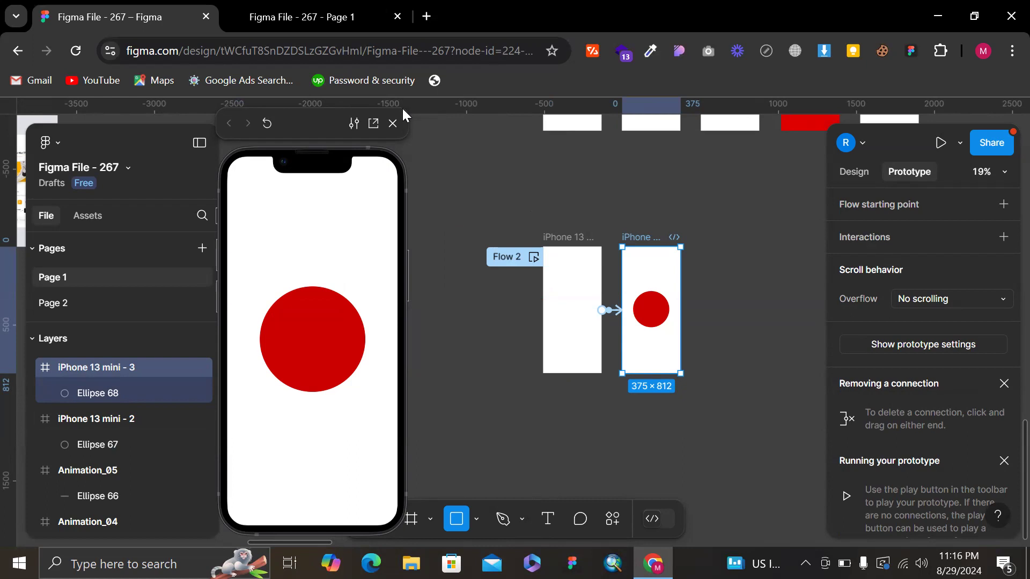
left_click(393, 123)
scroll(491, 214, "down", 3, "ctrl")
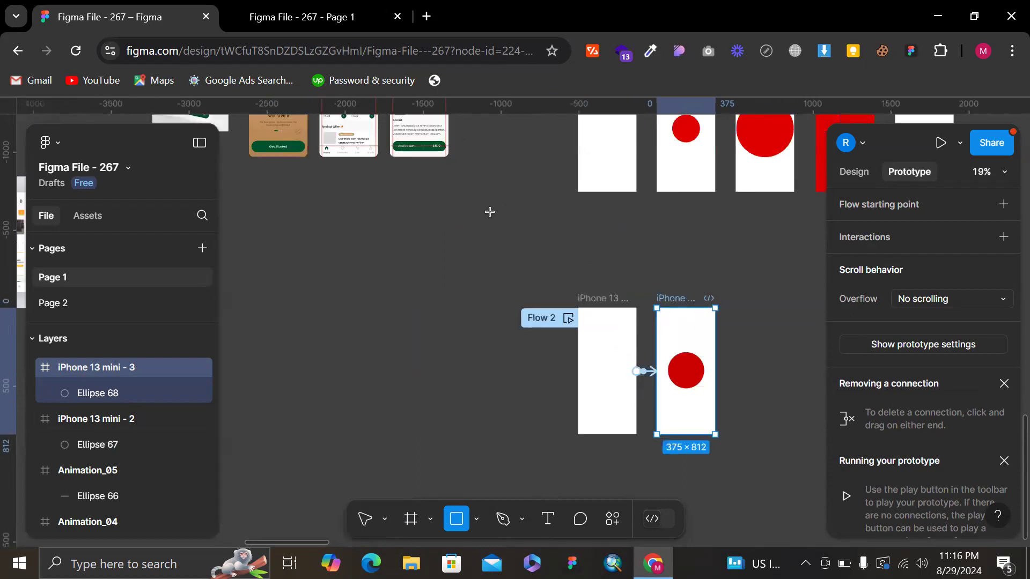
key("v")
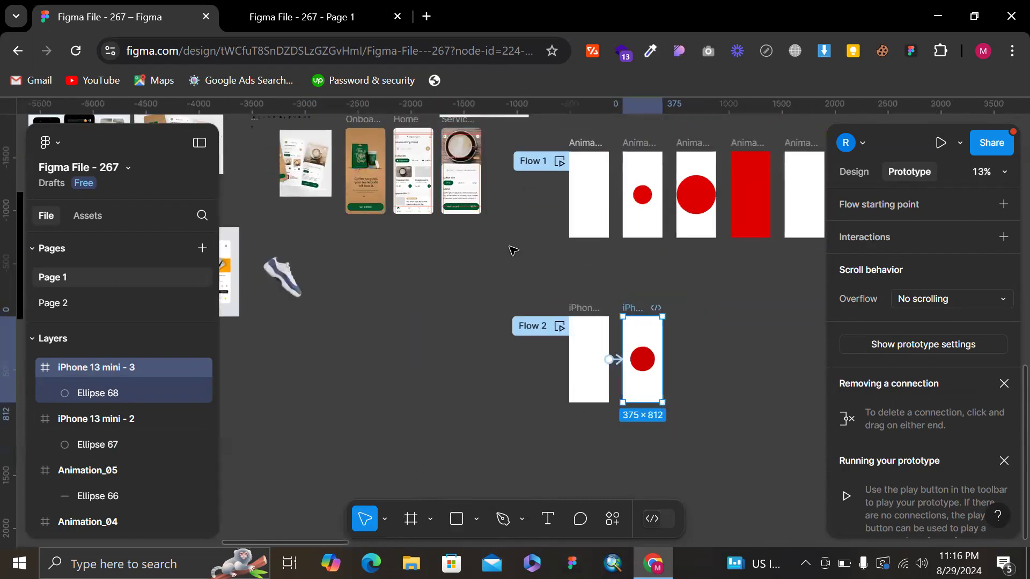
- Preview Flow 1 from the Animation_01 frame for comparison, ending with the blank iPhone 13 mini - 2 frame selected and the preview closed
left_click(588, 142)
key("shift+space")
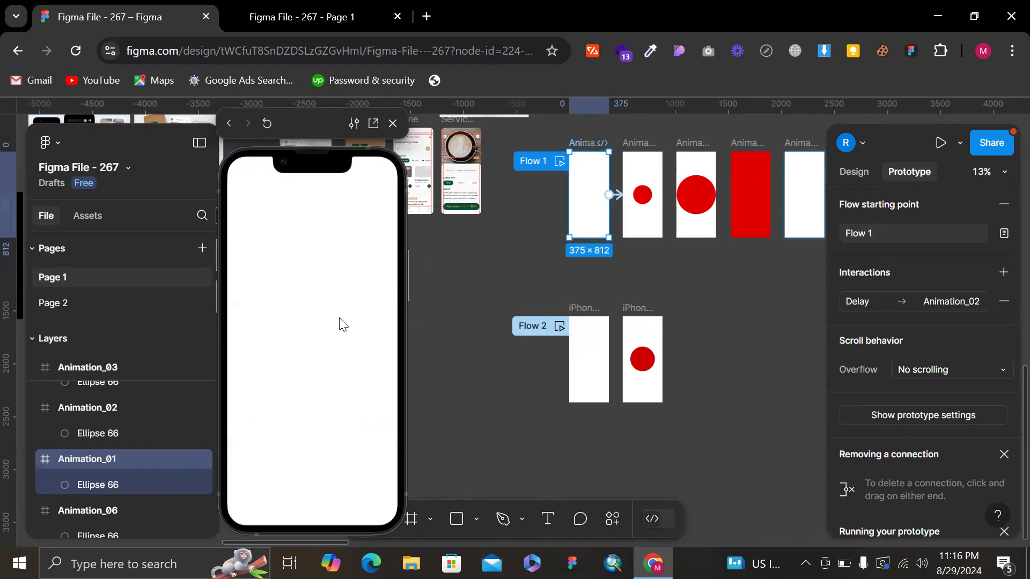
left_click(578, 309)
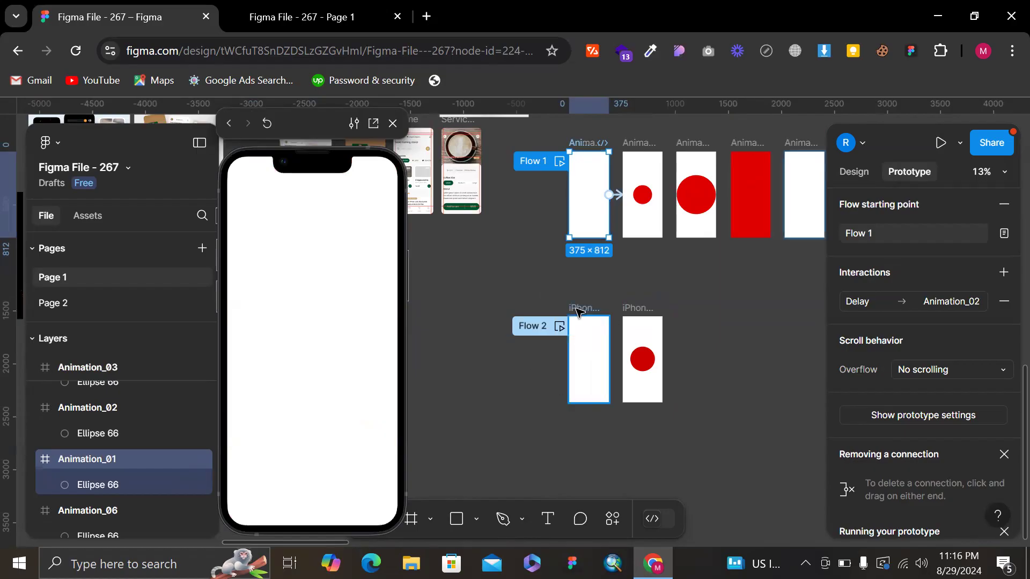
key("Escape")
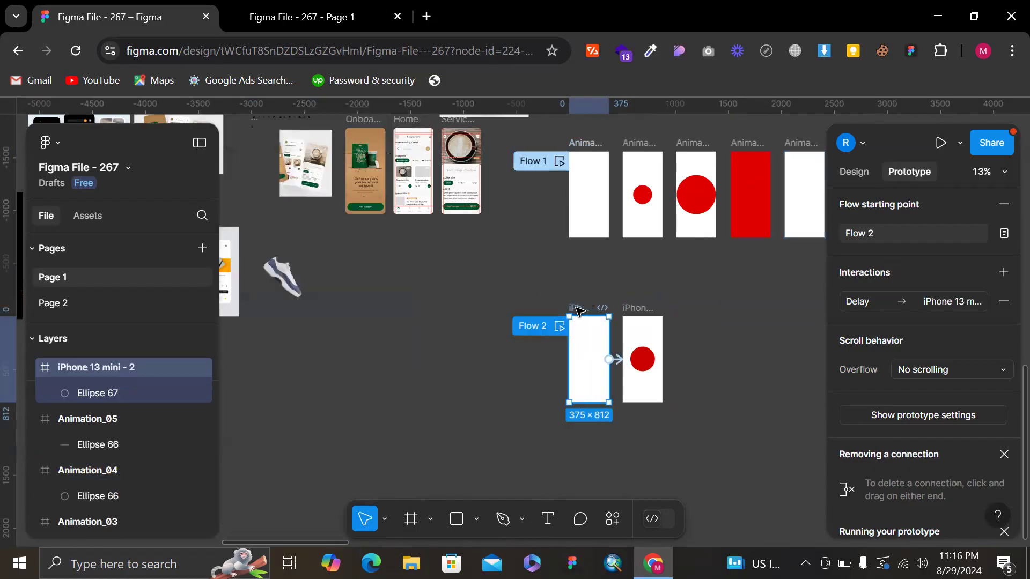
- Replay the Flow 2 preview to check the delayed transition to the red circle, and close the preview
left_click(578, 310)
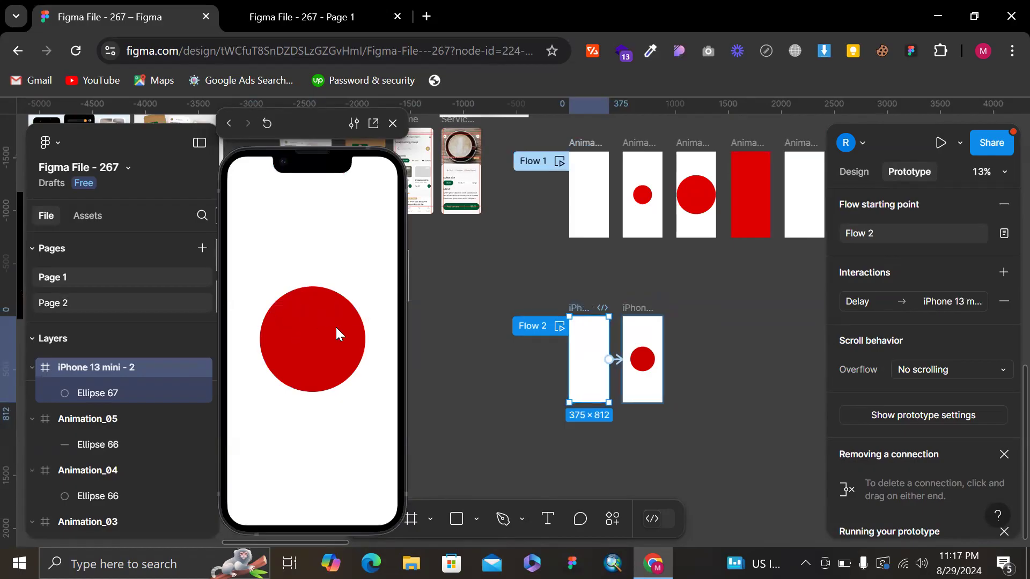
scroll(649, 330, "up", 3)
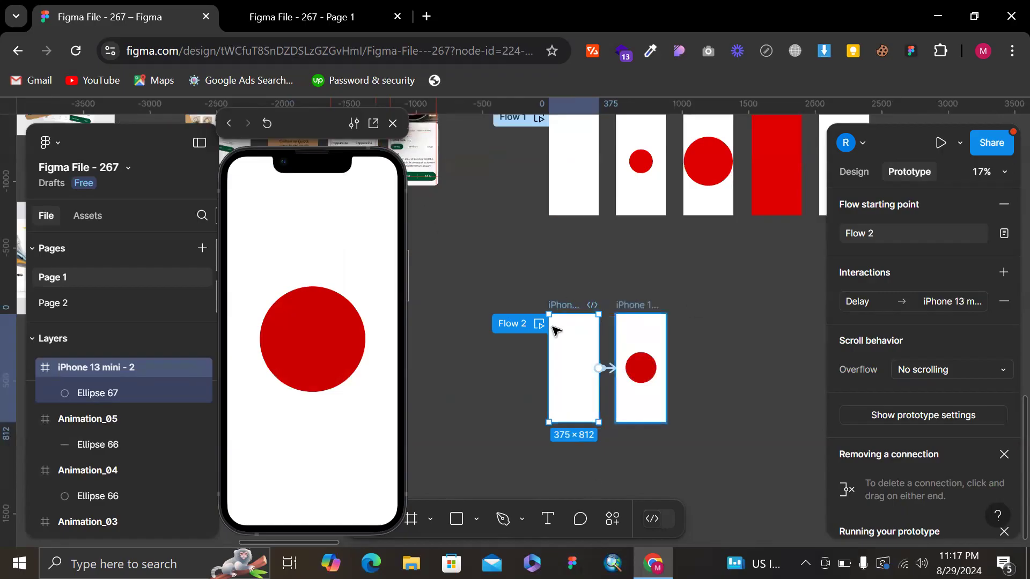
left_click(392, 122)
scroll(598, 212, "down", 2)
left_click(599, 213)
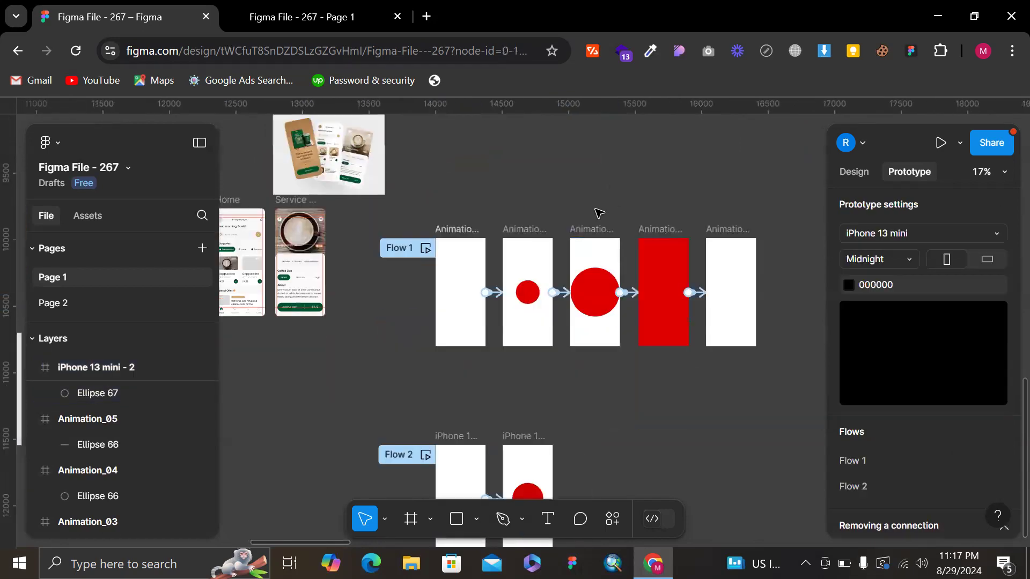
scroll(599, 213, "down", 2)
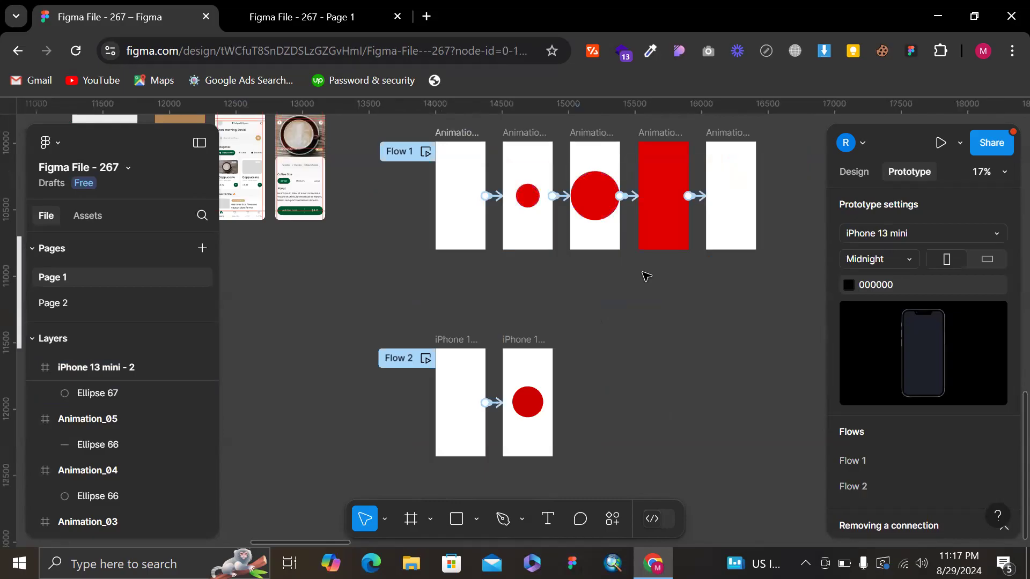
key("XF86AudioRaiseVolume")
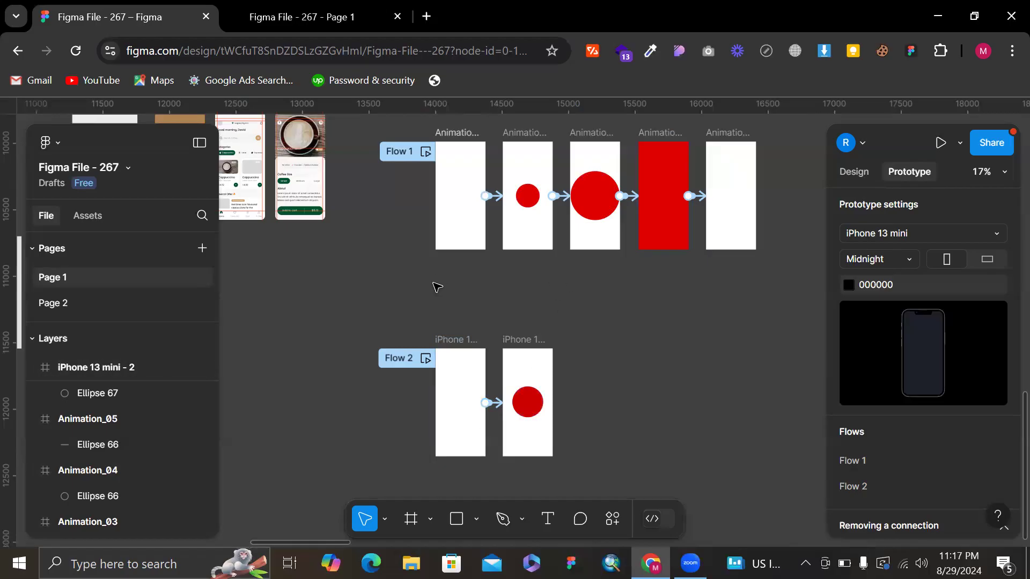
scroll(437, 287, "left", 4)
scroll(416, 282, "left", 7)
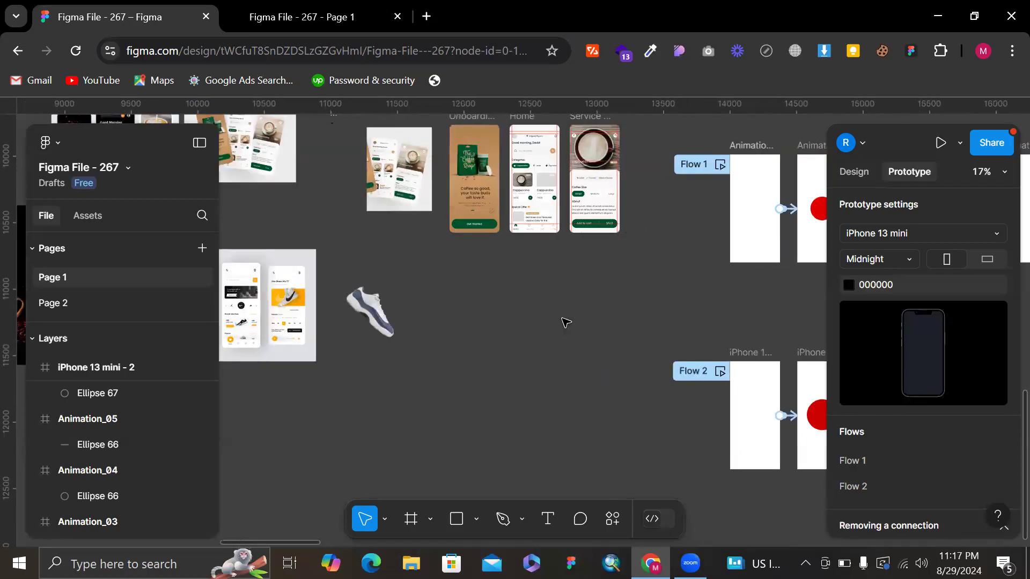
scroll(566, 322, "right", 2)
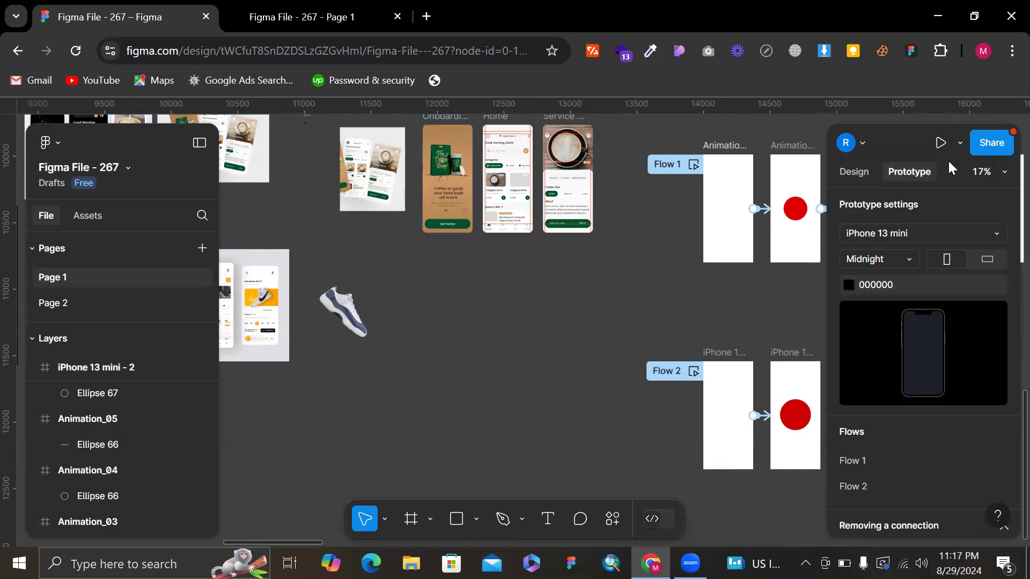
- Return to the design settings and examine the page indicator dots on the coffee app's onboarding screen
left_click(857, 172)
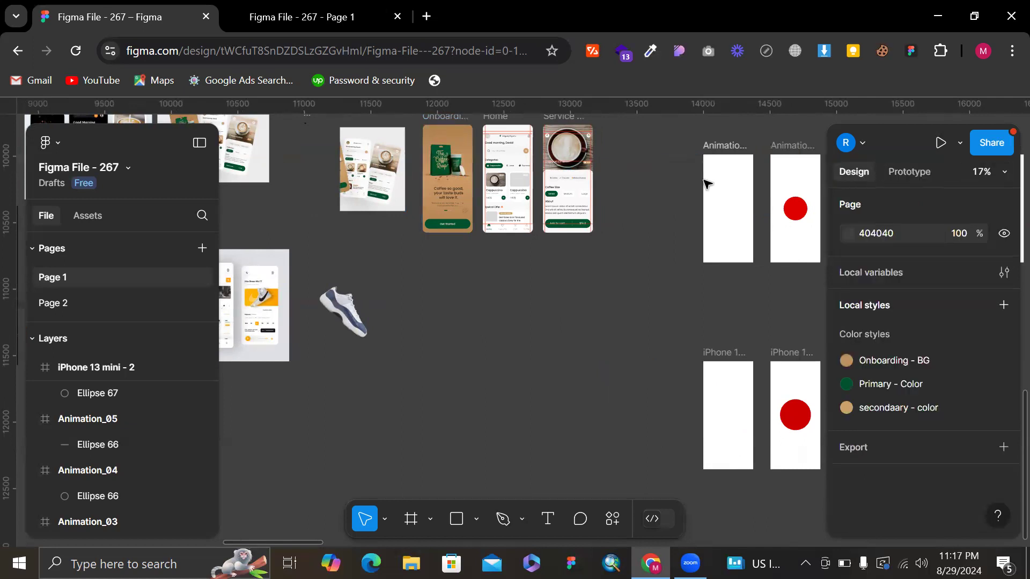
scroll(461, 169, "up", 6)
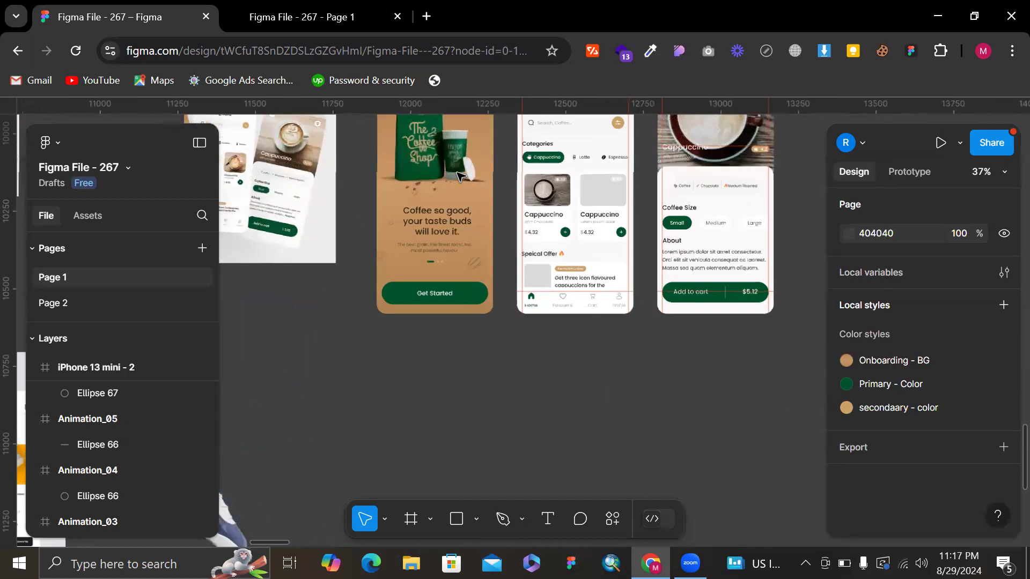
scroll(462, 169, "up", 10)
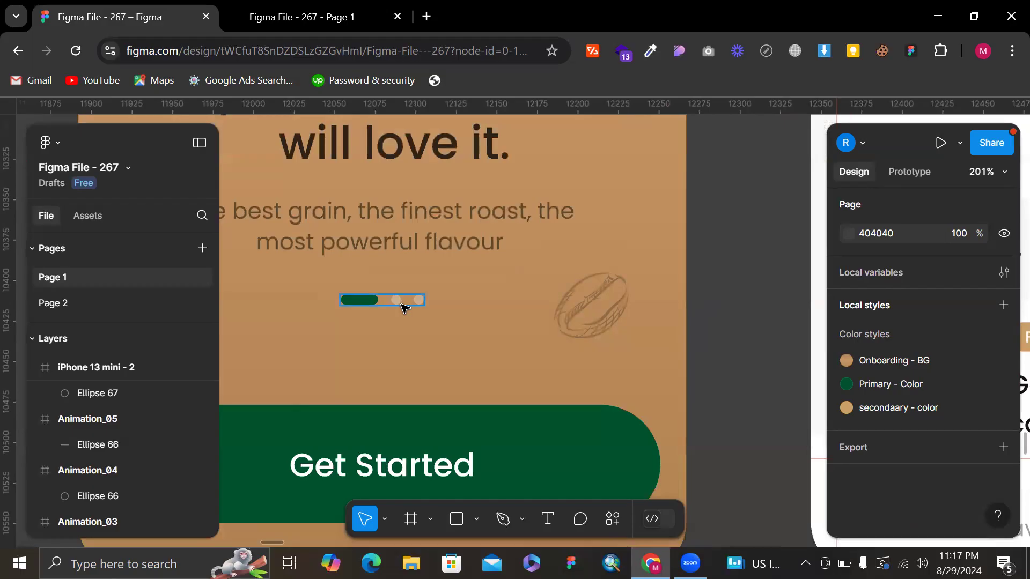
scroll(405, 307, "up", 4)
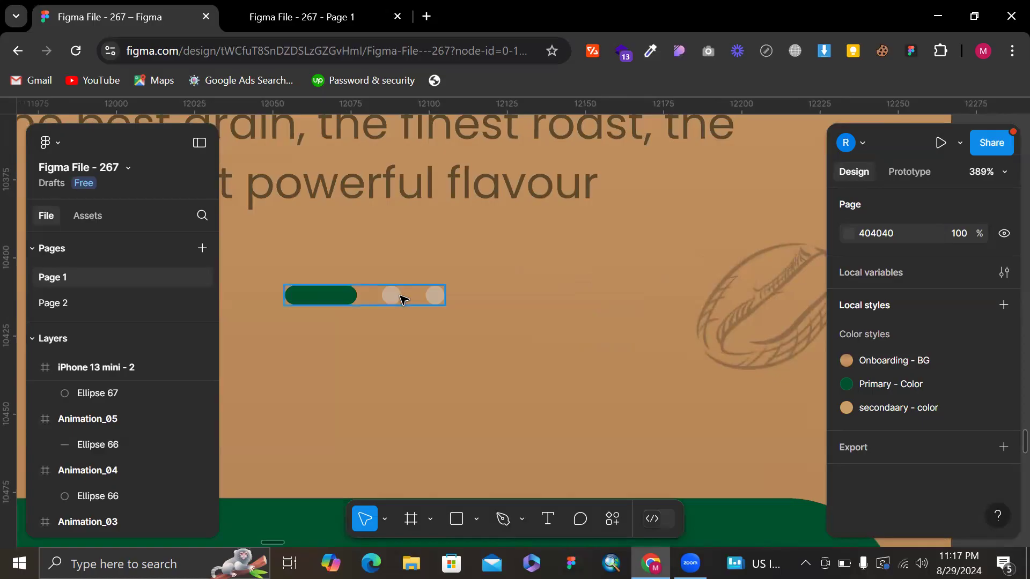
scroll(440, 295, "down", 10)
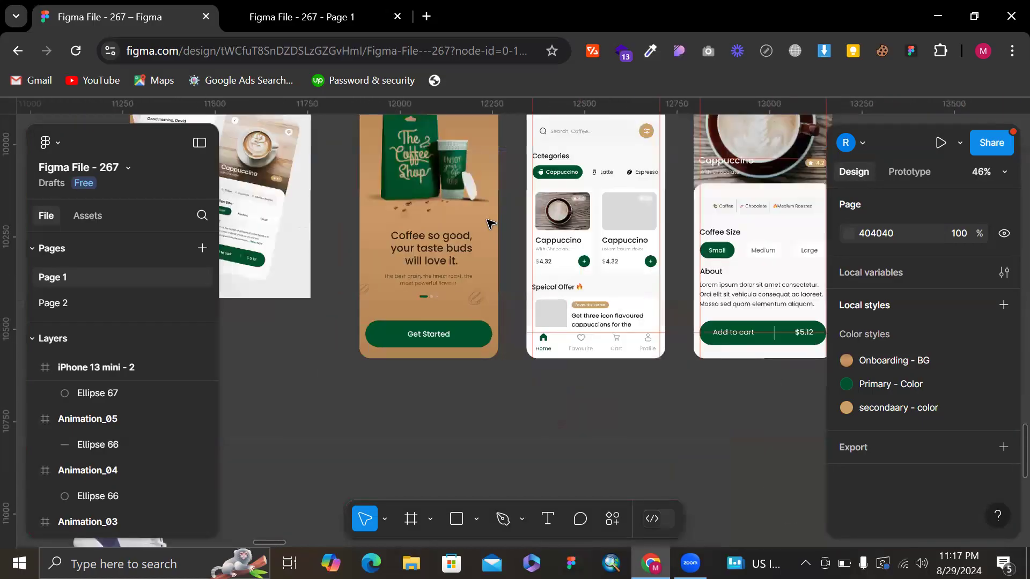
- Duplicate the coffee app's Onboarding screen frame and place the copy on the empty canvas directly below the original
scroll(490, 223, "up", 4)
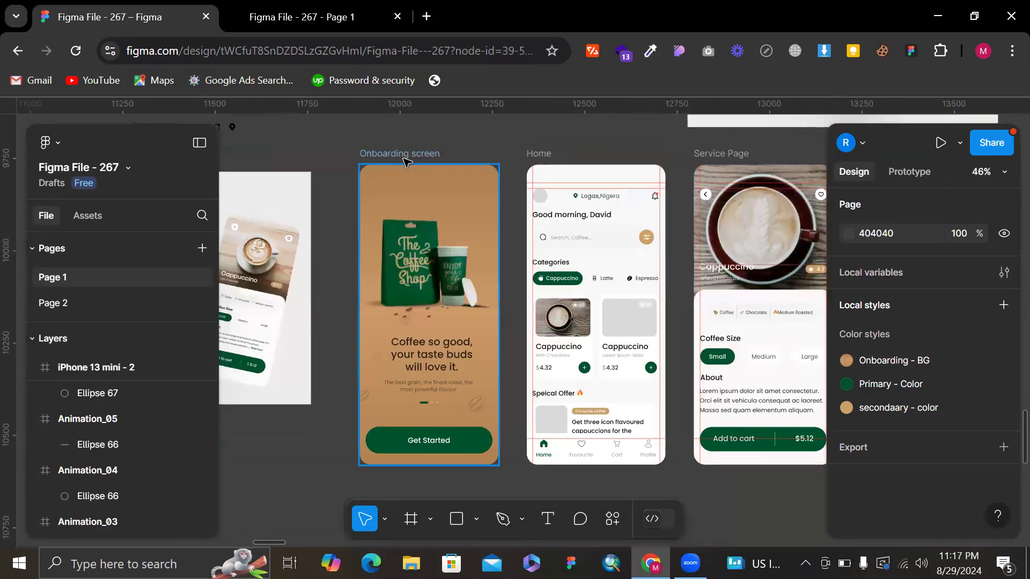
left_click(405, 161)
scroll(405, 161, "down", 2)
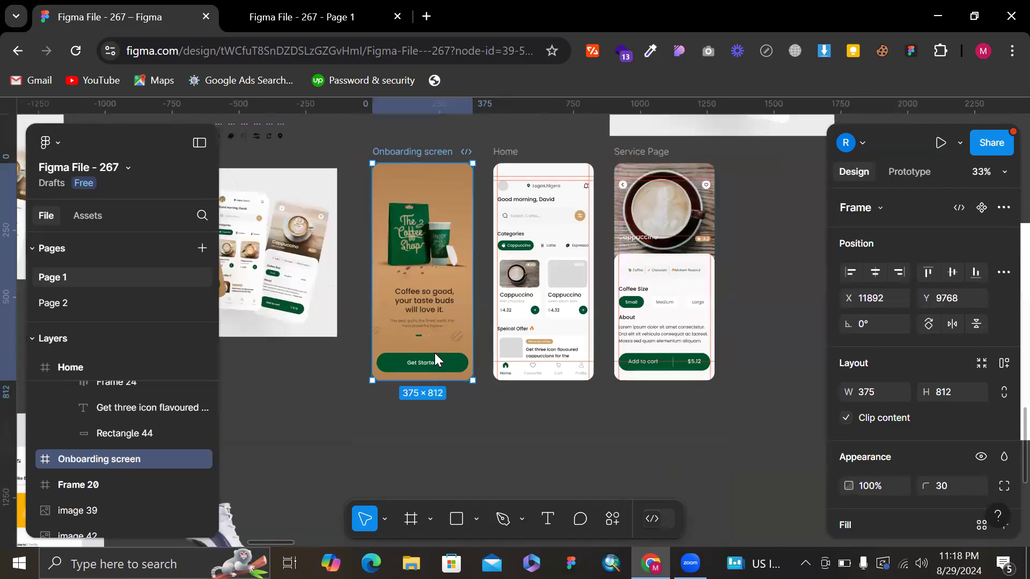
key("ctrl+d")
left_click_drag(433, 445, 434, 436)
scroll(567, 298, "down", 5)
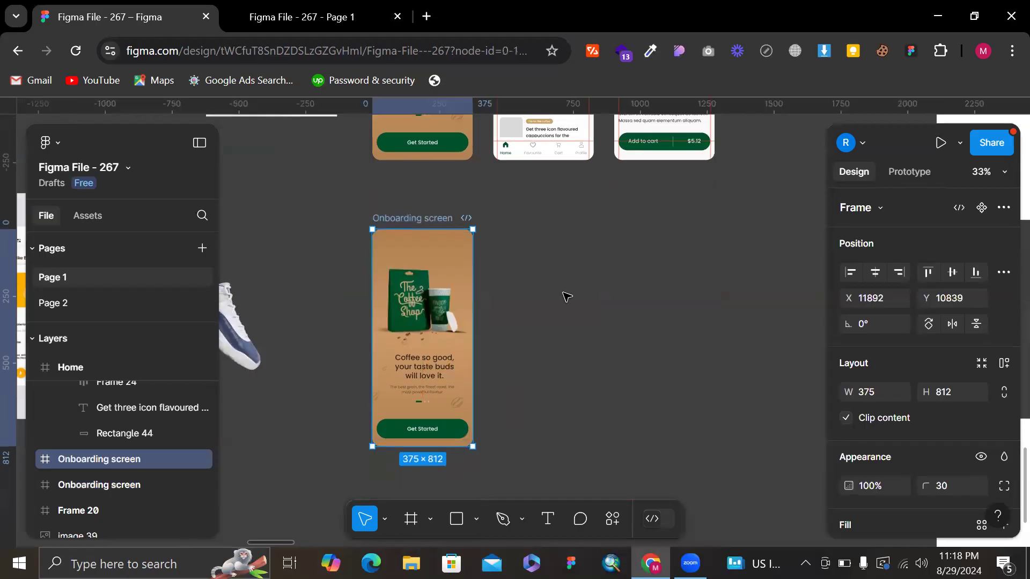
left_click(567, 298)
- Add the text "Skip" in the upper-right area of the duplicated onboarding screen and shift it closer to the frame's right edge
scroll(566, 295, "up", 10)
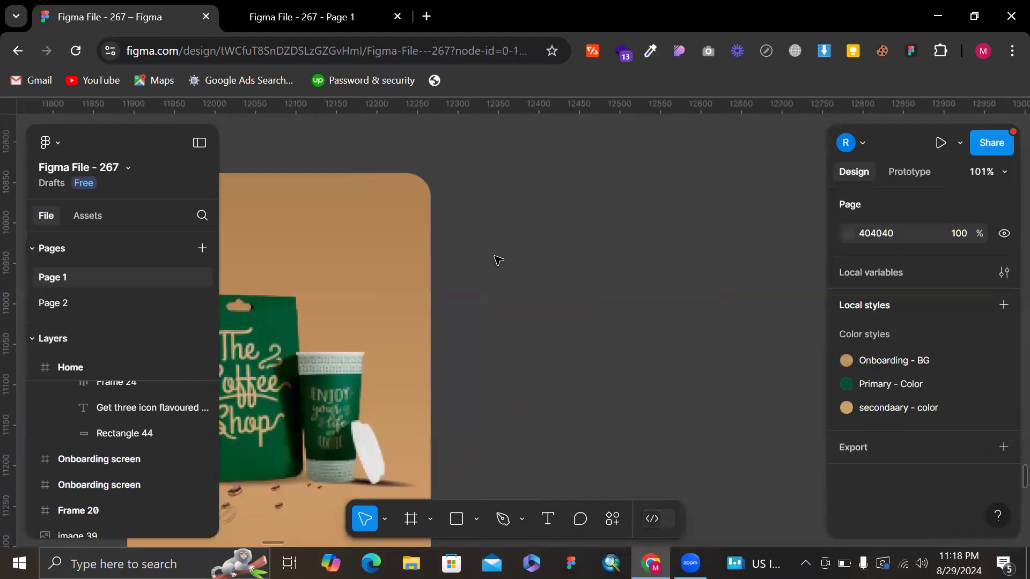
key("t")
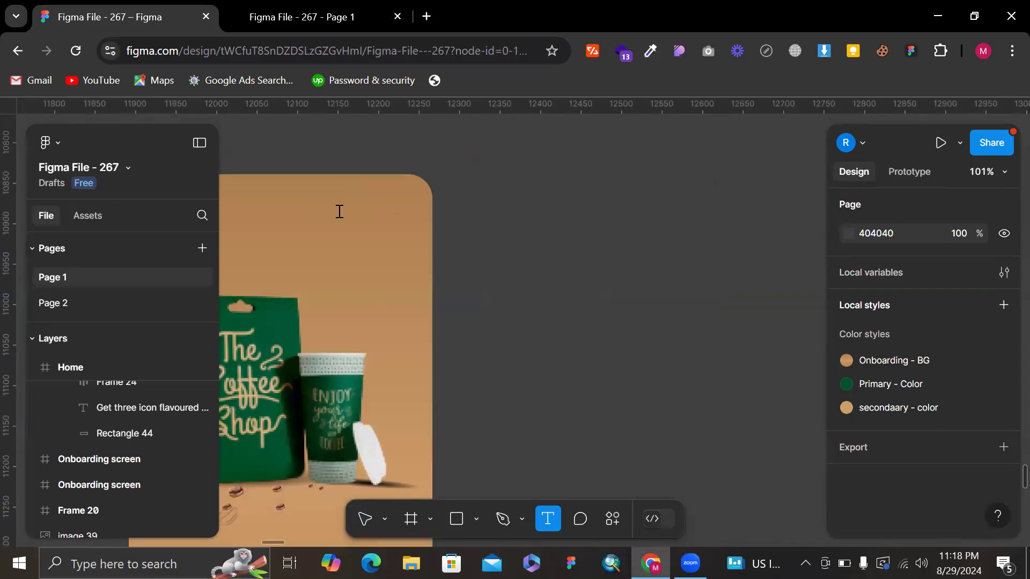
left_click(340, 211)
type("Skip")
key("Escape")
left_click(577, 258)
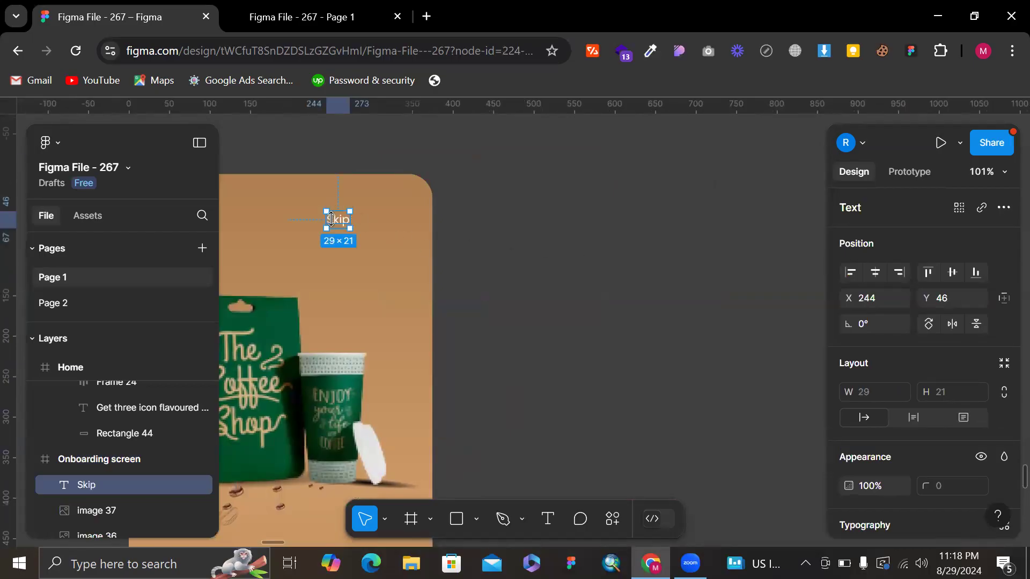
left_click_drag(337, 224, 365, 224)
left_click(598, 177)
scroll(598, 177, "down", 3)
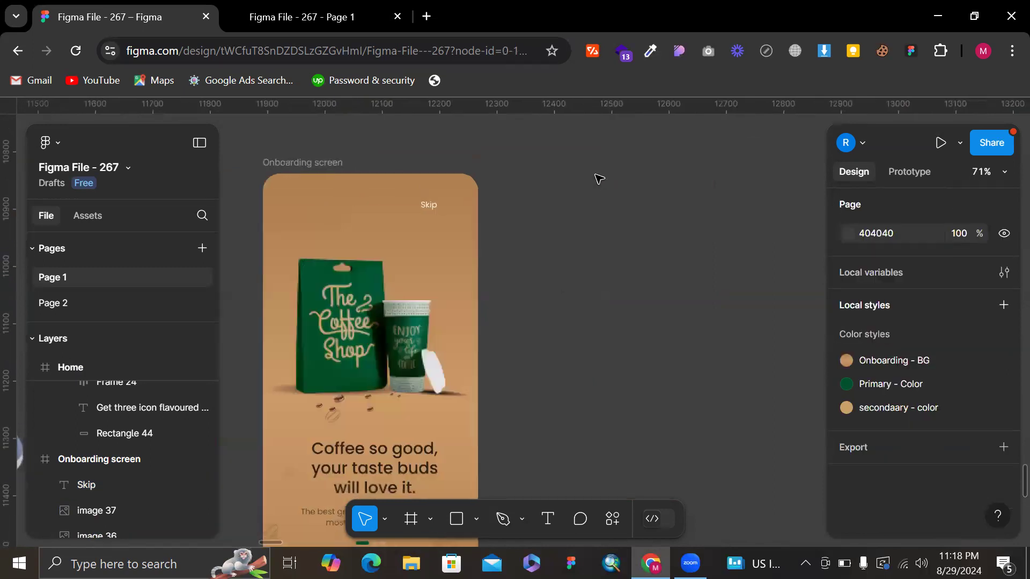
left_click(352, 236)
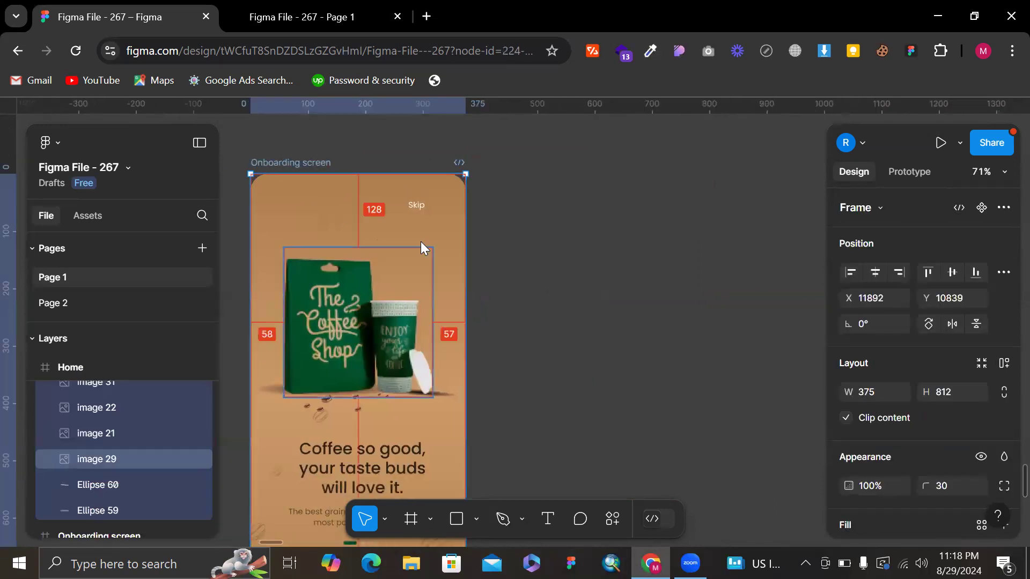
key("ctrl+d")
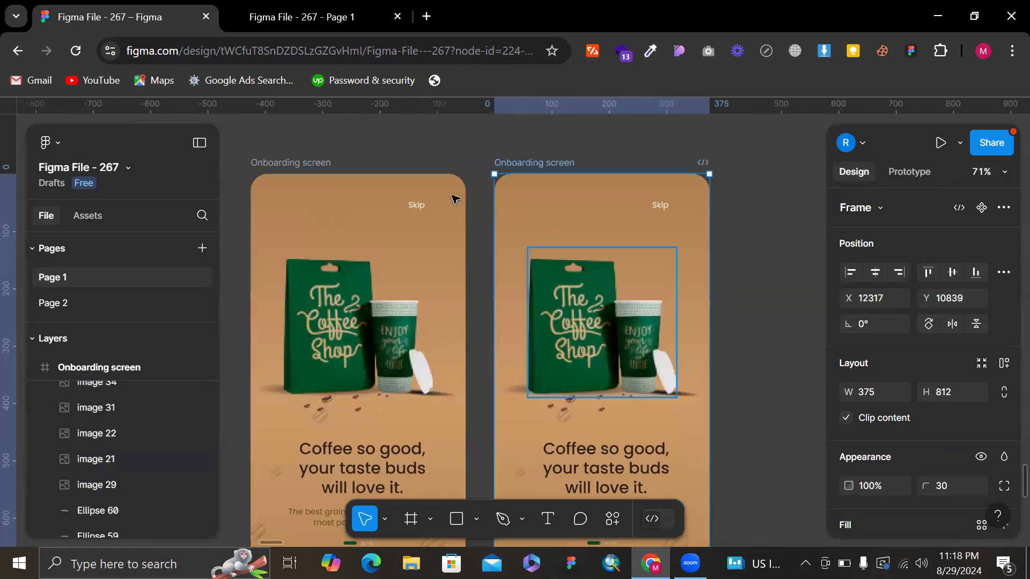
left_click(534, 158)
key("Delete")
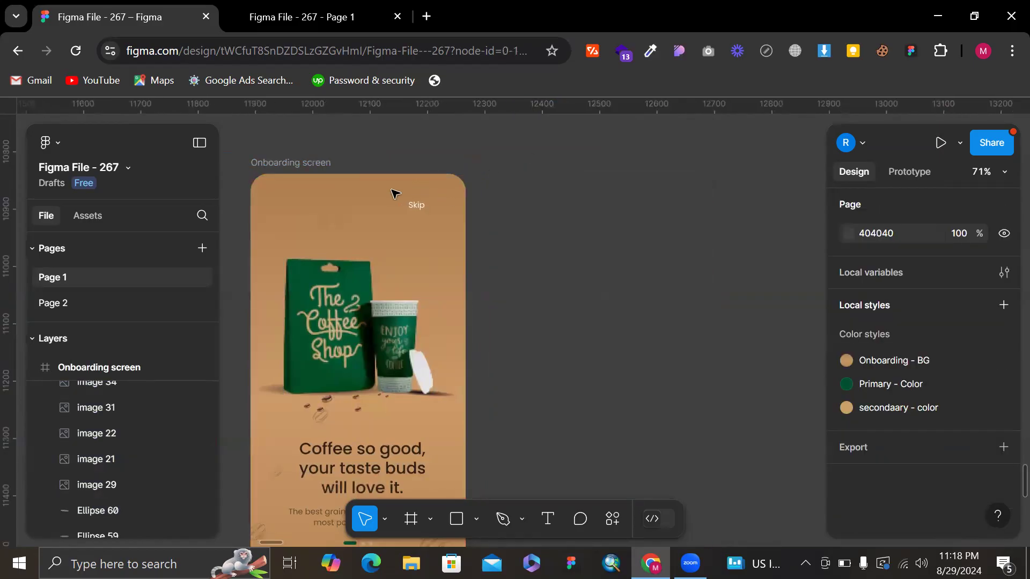
- Move the Skip text further toward the onboarding screen's right edge, to about X 303, Y 44
left_click(415, 207)
scroll(414, 208, "up", 5)
left_click_drag(420, 208, 458, 210)
scroll(457, 209, "down", 5)
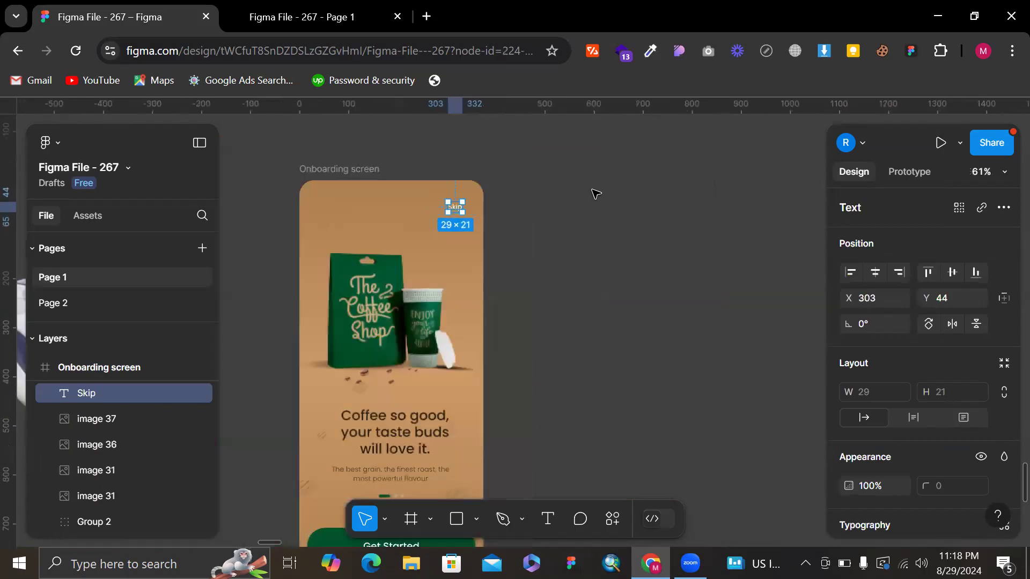
left_click(292, 133)
- Duplicate the onboarding screen with the Skip text to its right and rename the copy "Onboarding screen 2"
left_click(349, 214)
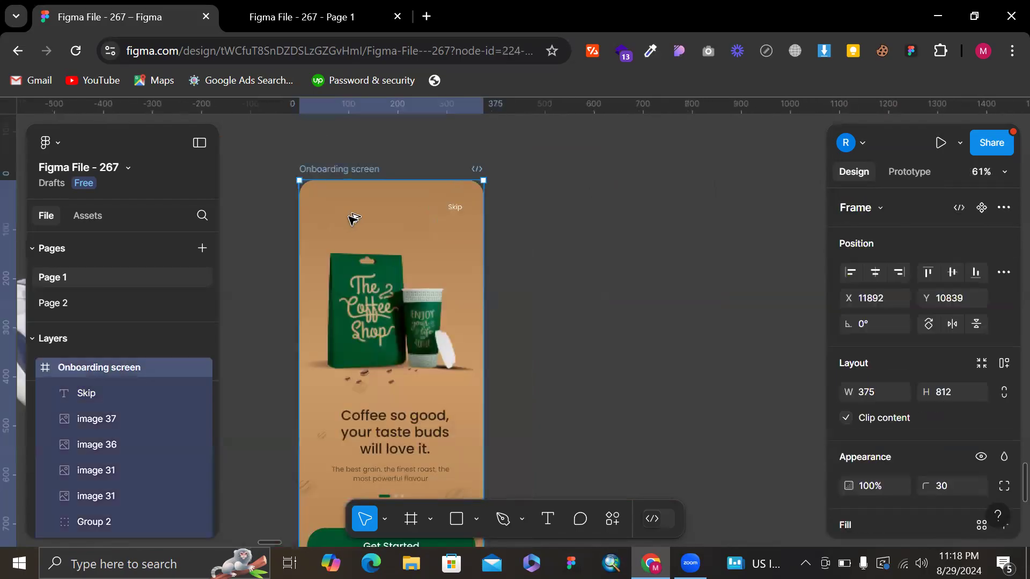
key("ctrl+d")
left_click_drag(591, 249, 558, 248)
double_click(575, 168)
key("Right")
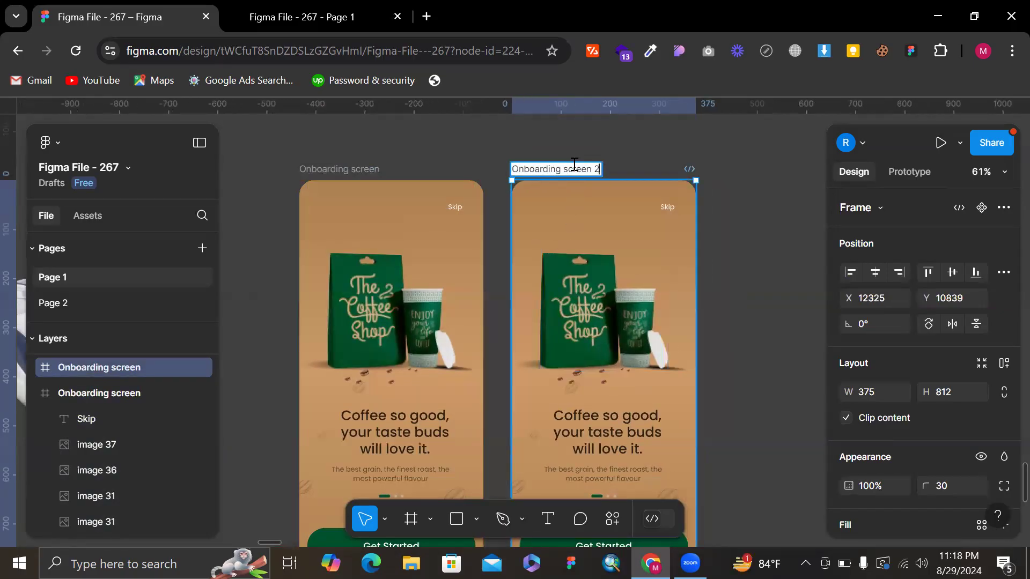
type("2")
left_click(687, 156)
- Delete the green coffee bag and cup image from Onboarding screen 2
scroll(688, 158, "right", 10)
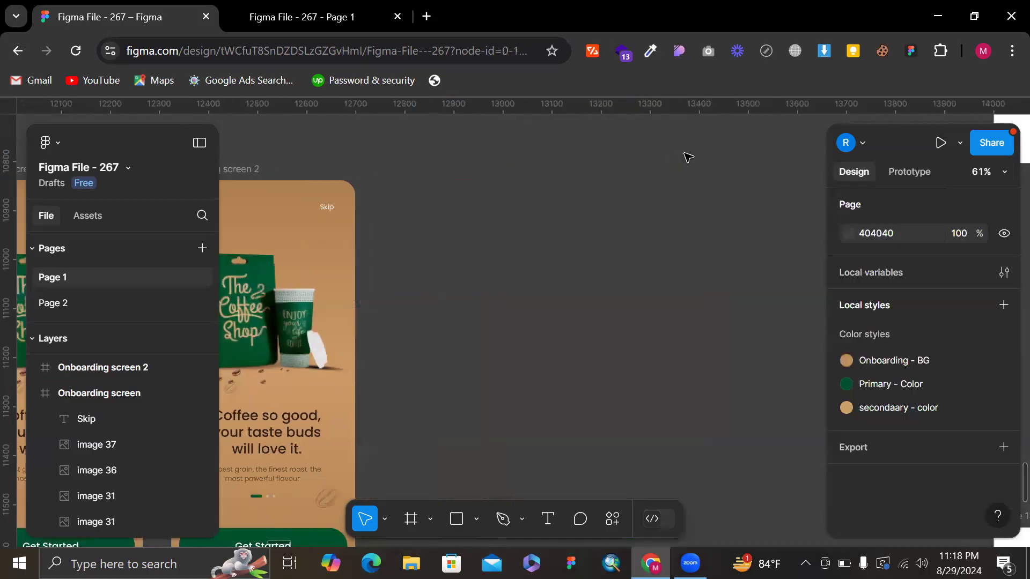
scroll(688, 158, "down", 5)
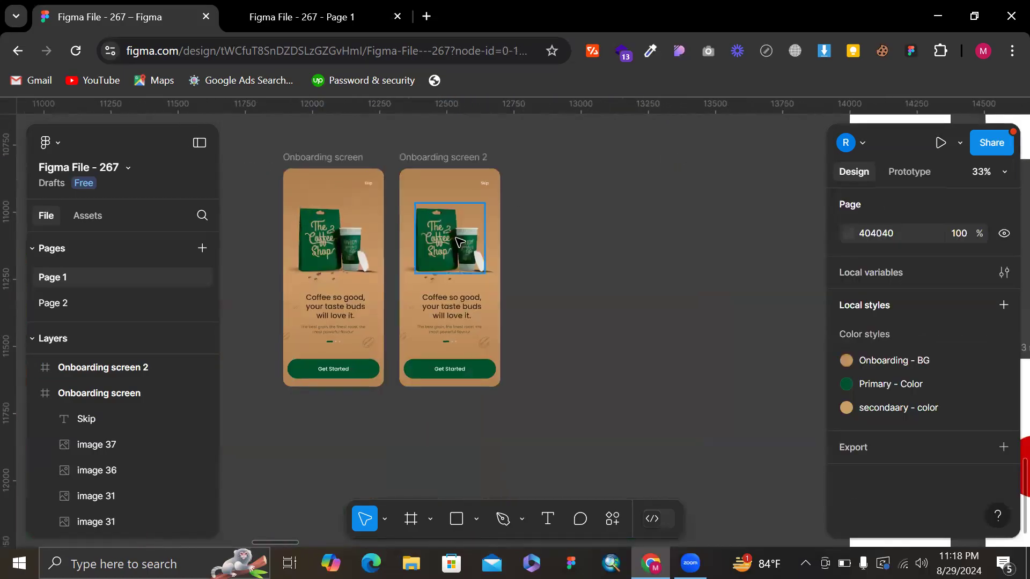
left_click(460, 242)
key("Delete")
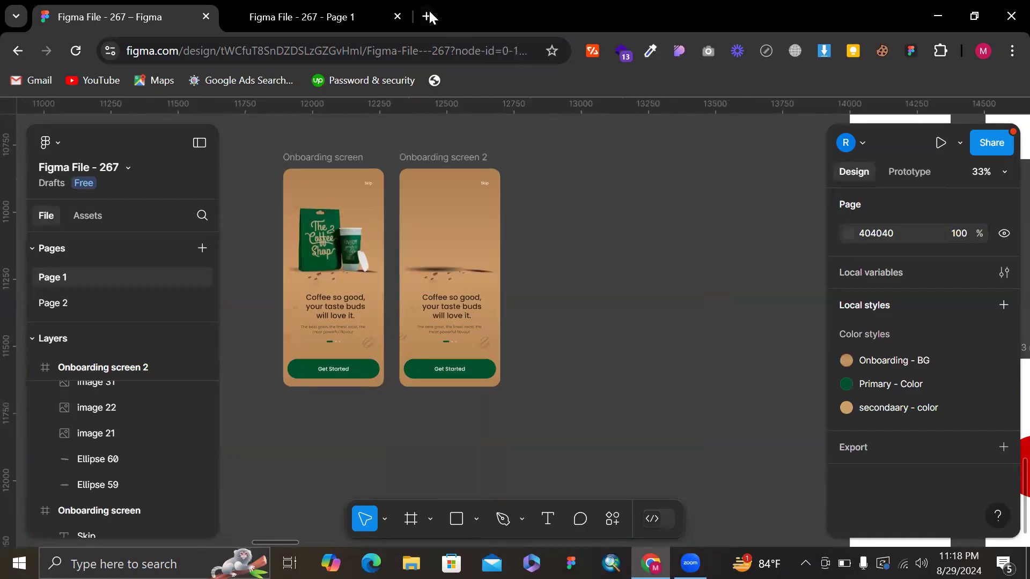
- Open freepik.com in a new browser tab and search all assets for "coffee packets"
left_click(428, 16)
type("fre")
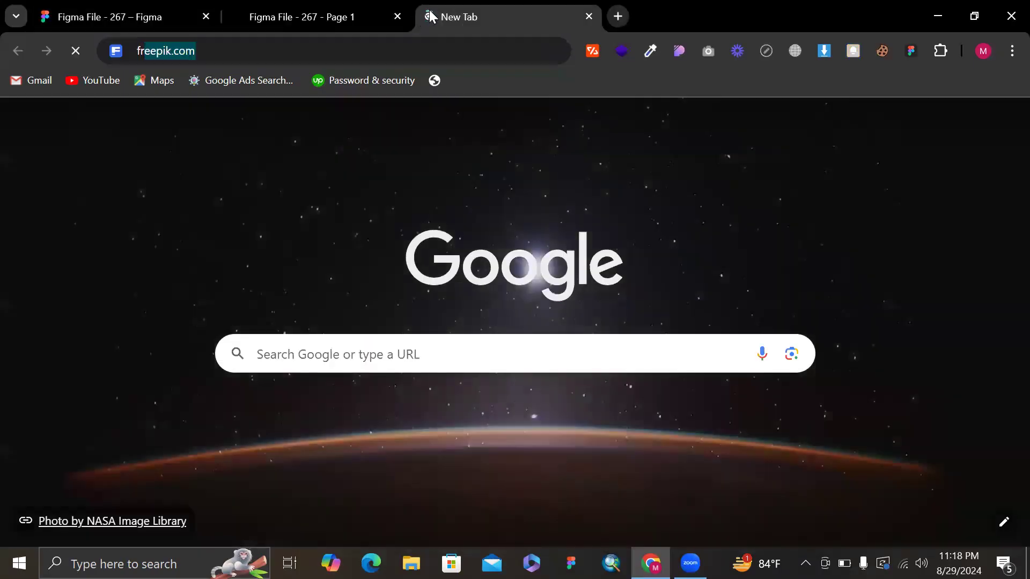
key("Return")
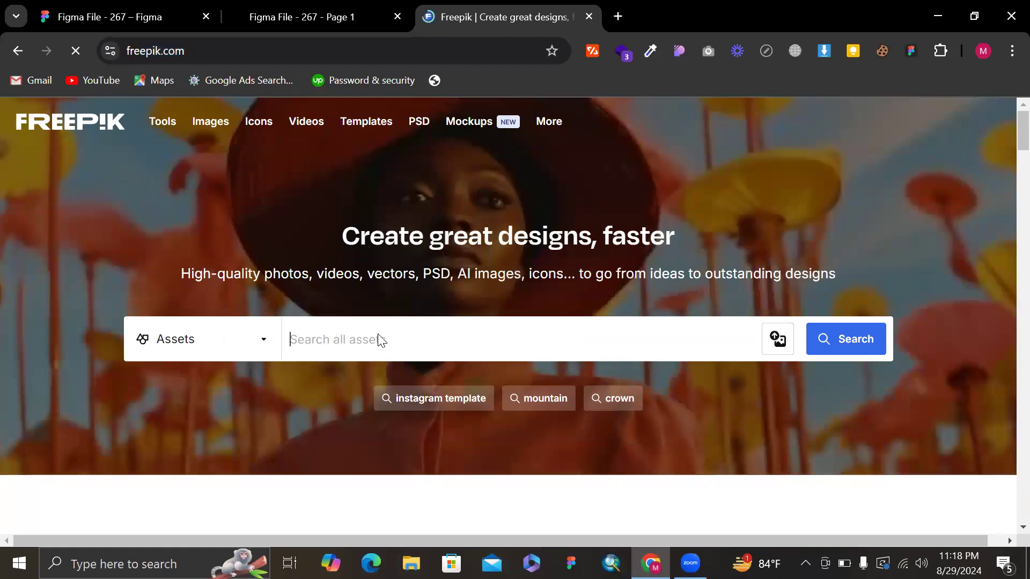
left_click(379, 341)
type("coffee packets")
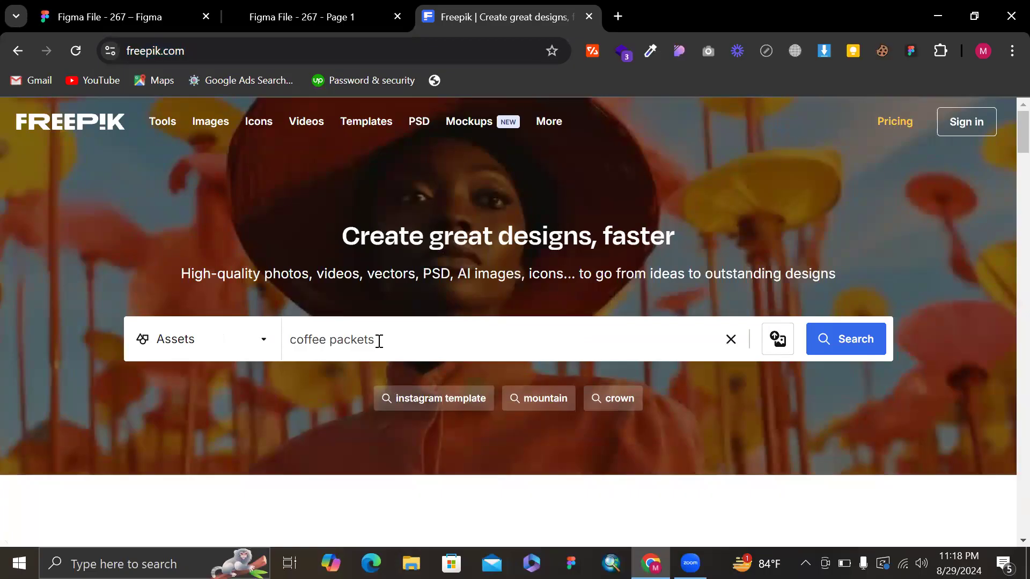
key("Return")
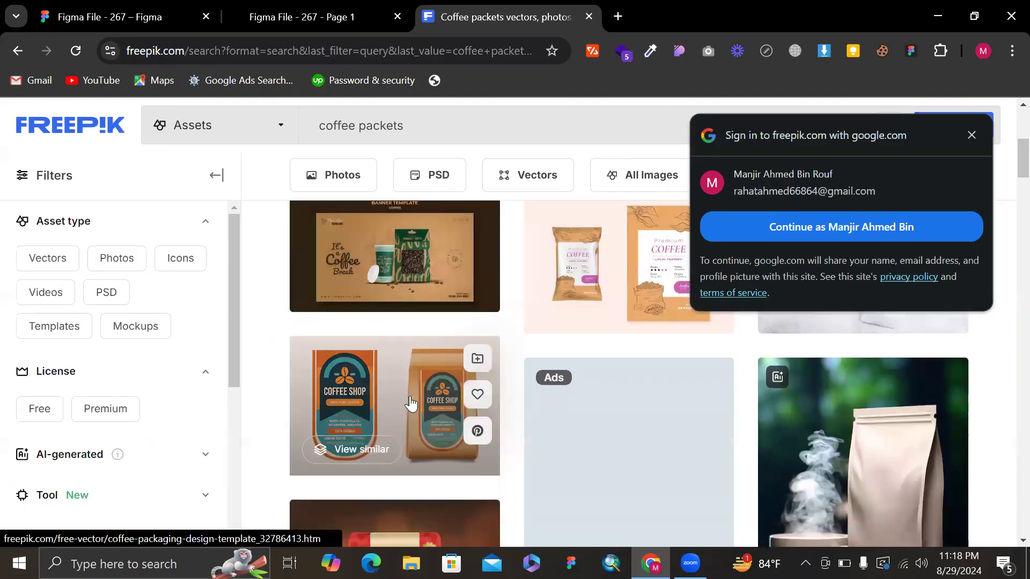
- Open the Coffee Shop packaging design template, remove its background, and copy the resulting image
left_click(478, 376)
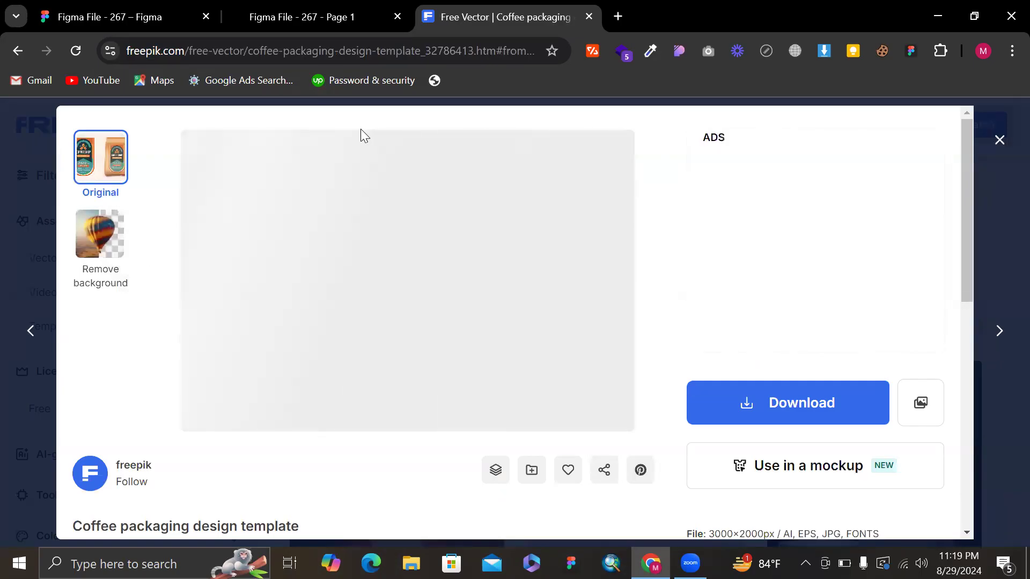
left_click(90, 211)
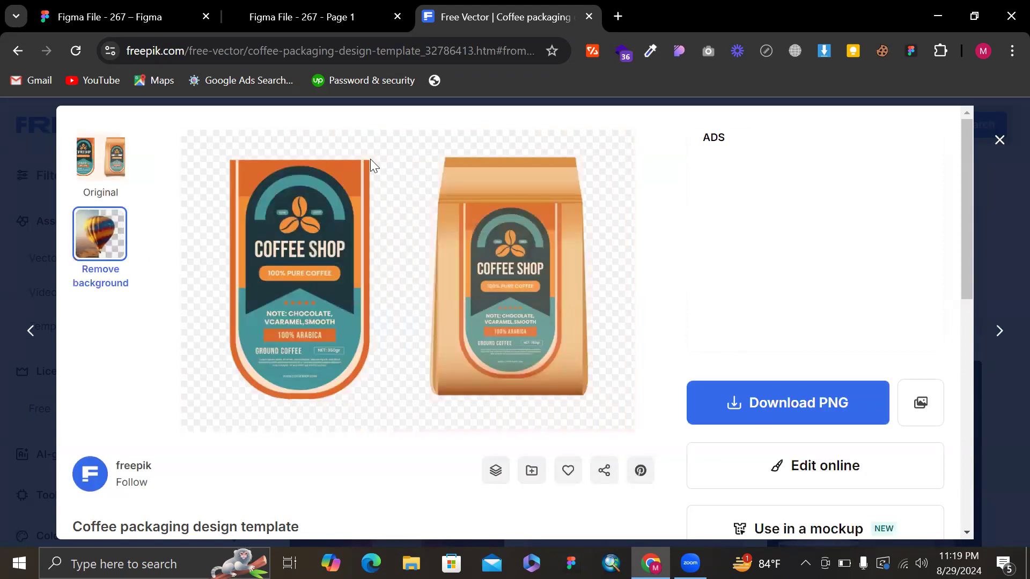
right_click(371, 158)
left_click(460, 224)
- Switch back to Figma, paste the packaging image onto the canvas, and crop it to the bag at about 1033 × 1333
left_click(332, 12)
left_click(189, 7)
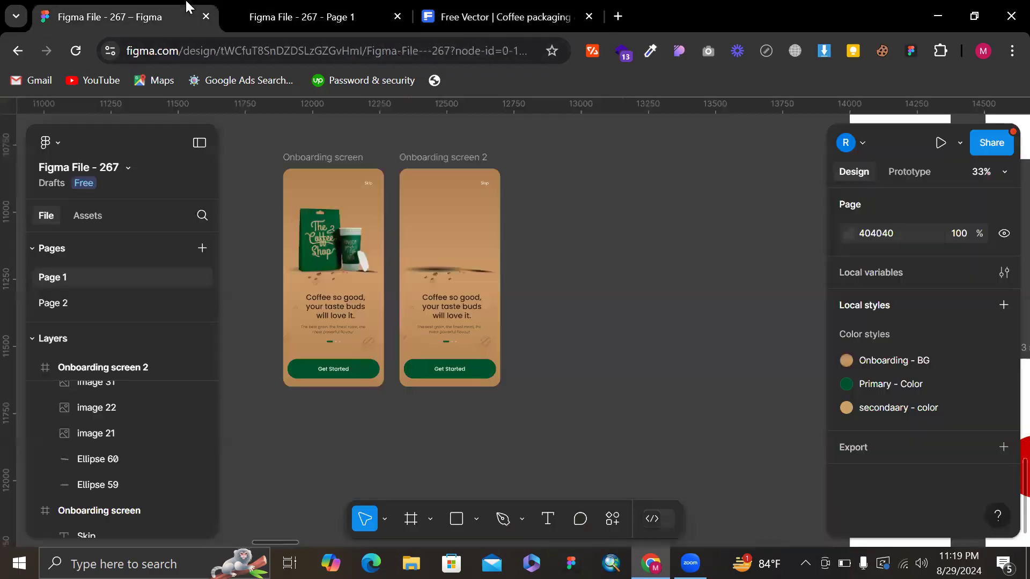
scroll(555, 236, "right", 2)
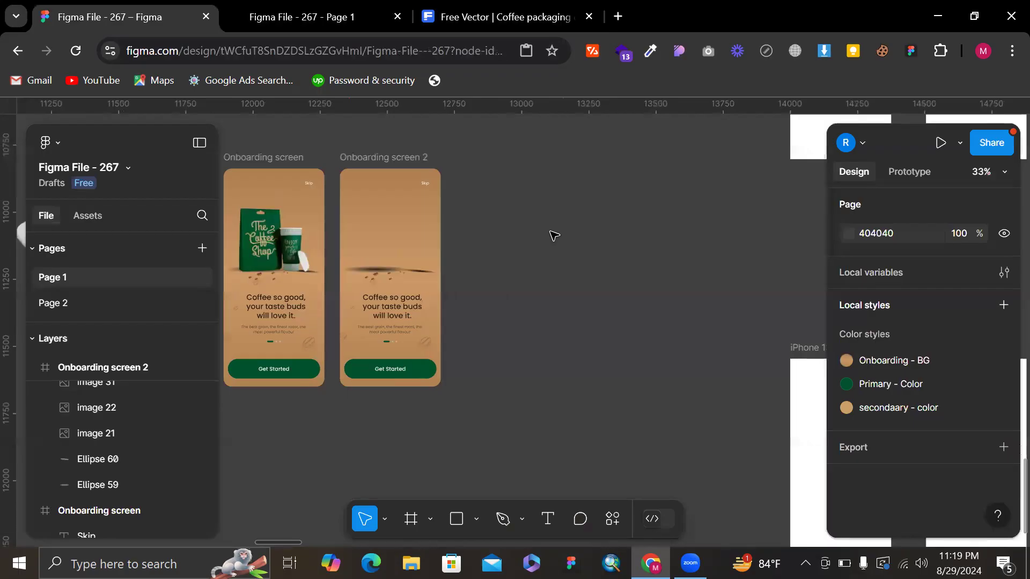
key("ctrl+v")
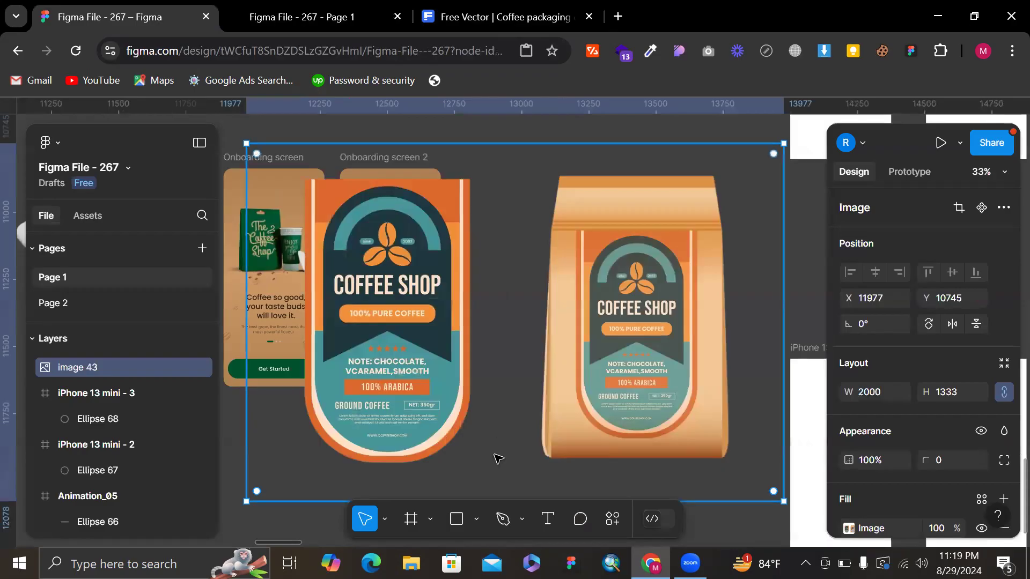
left_click_drag(453, 376, 508, 384)
scroll(563, 437, "down", 1)
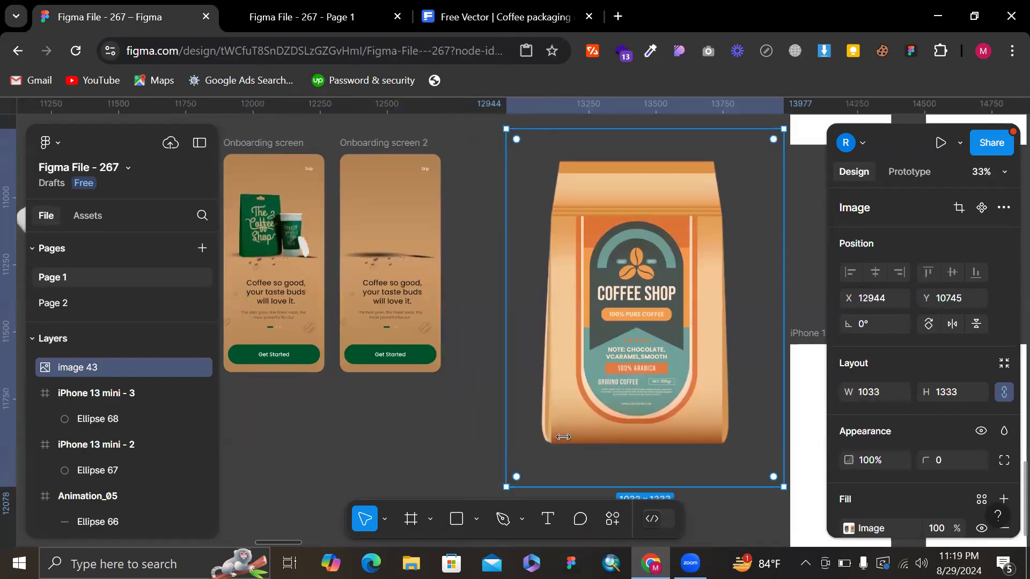
- Scale the cropped bag image to about 327 × 423 and place it above the heading in Onboarding screen 2
scroll(562, 437, "down", 2)
left_click_drag(571, 451, 617, 333)
left_click_drag(642, 294, 397, 194)
scroll(397, 194, "up", 5)
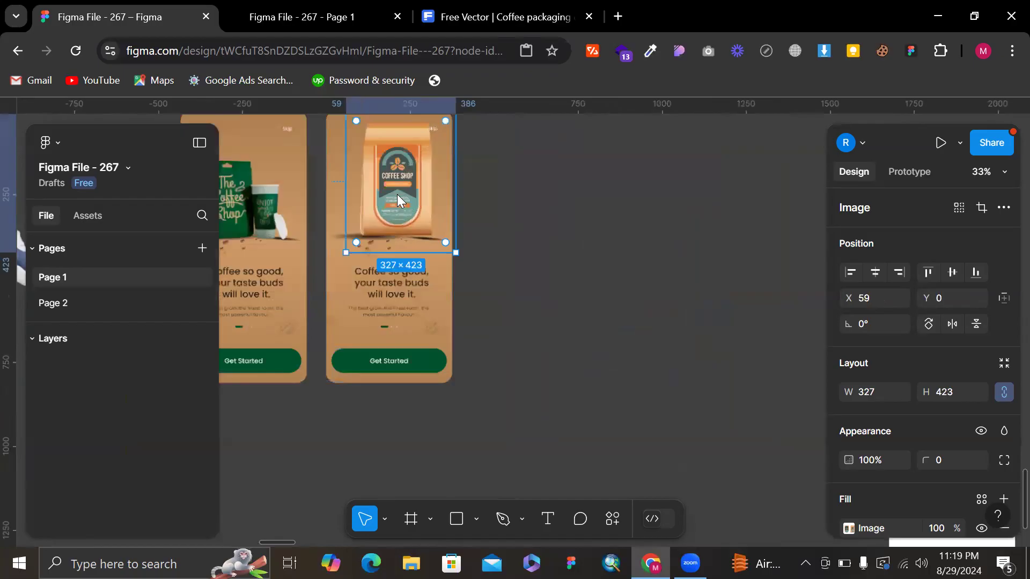
left_click_drag(426, 291, 409, 252)
left_click(537, 253)
- Duplicate Onboarding screen 2 and place the copy to its right, aligned with the row
scroll(537, 253, "down", 3)
scroll(537, 253, "down", 3)
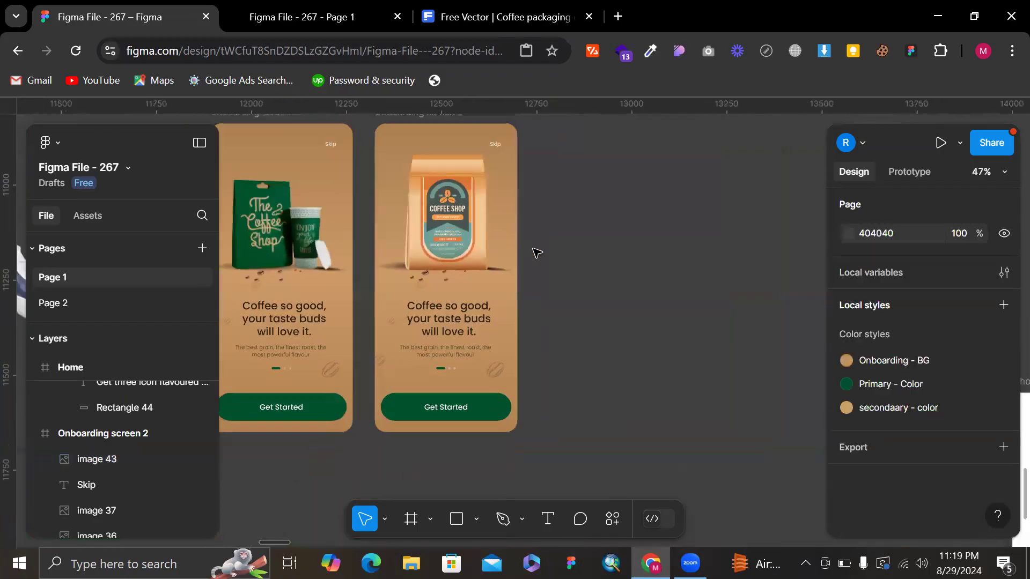
scroll(537, 253, "up", 3)
left_click(431, 213)
left_click_drag(429, 230, 626, 230)
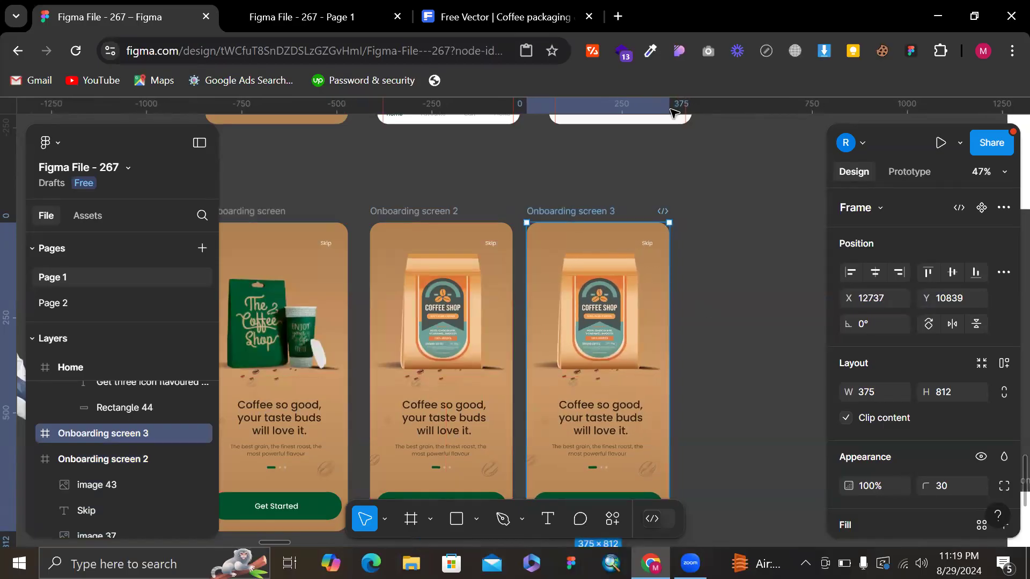
key("Escape")
- Switch back to Freepik, close the packaging template, browse the coffee packets results, and filter them to the Free license
left_click(540, 6)
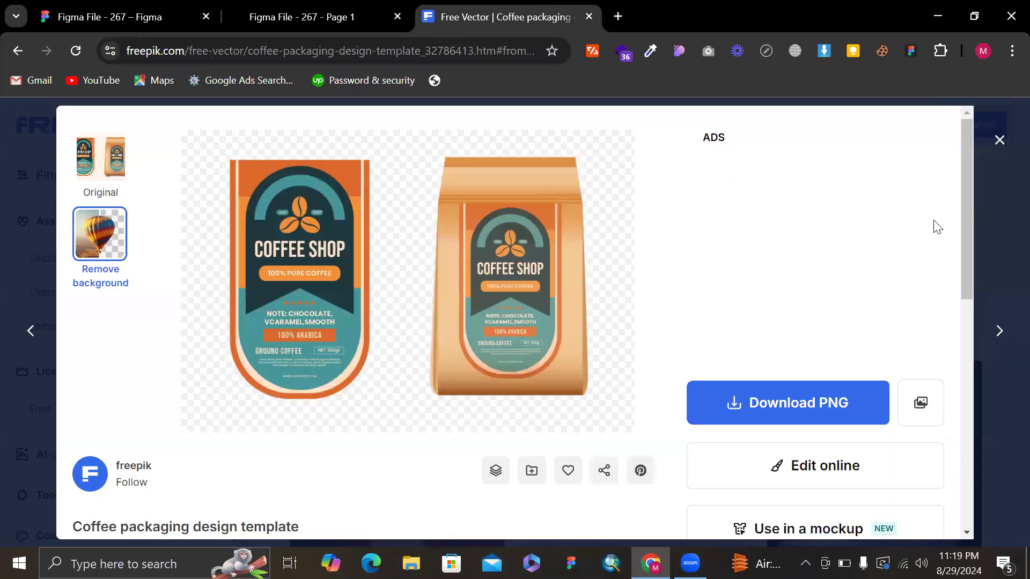
left_click(1000, 152)
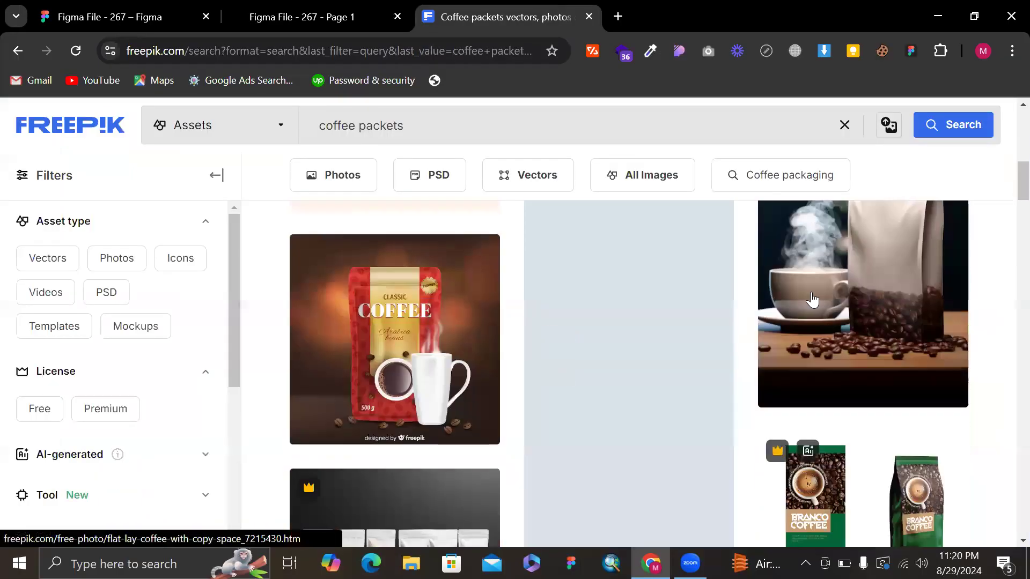
scroll(589, 326, "down", 1)
scroll(826, 316, "down", 3)
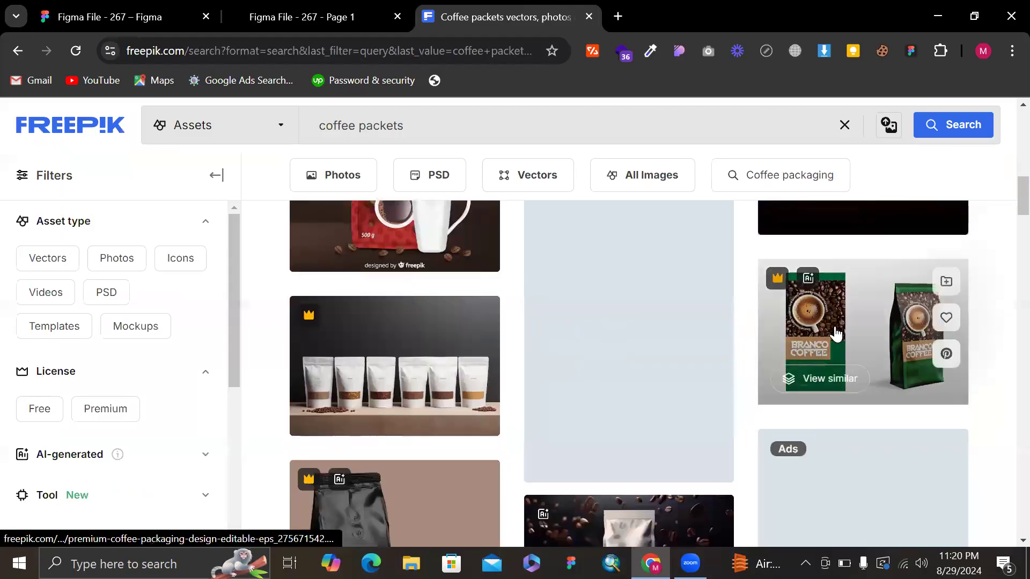
scroll(703, 296, "down", 4)
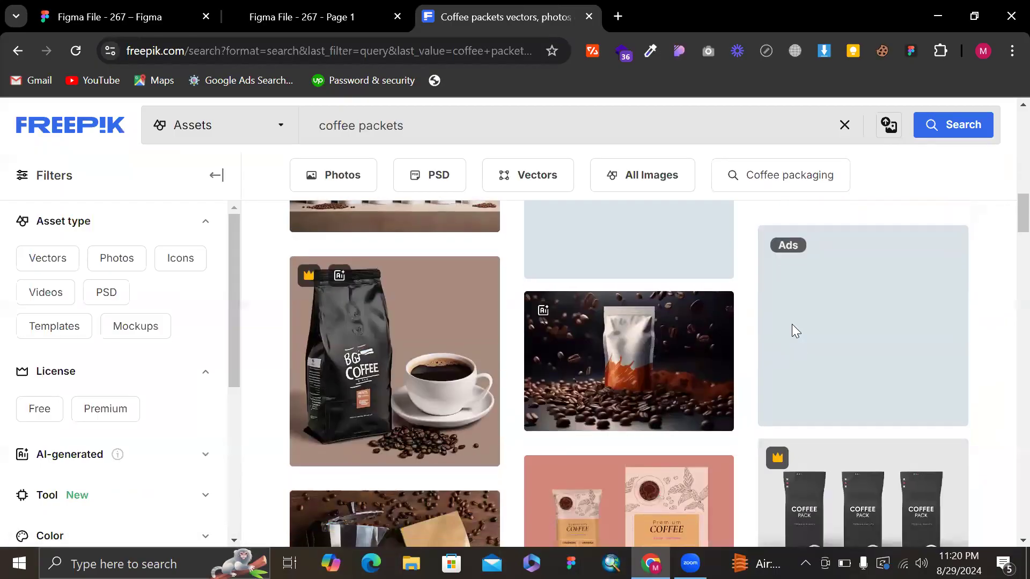
scroll(801, 279, "down", 2)
scroll(59, 429, "down", 6)
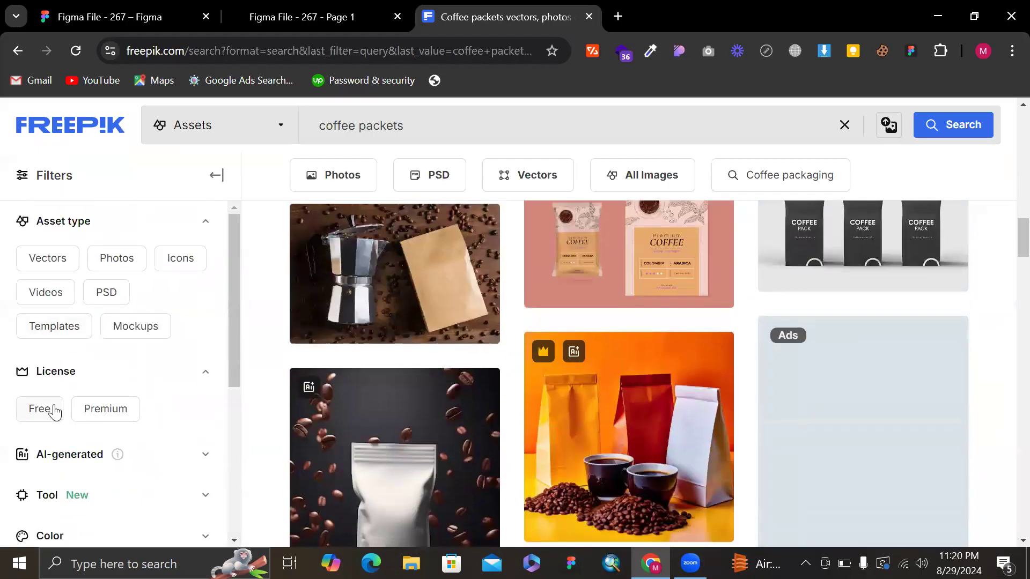
left_click(54, 411)
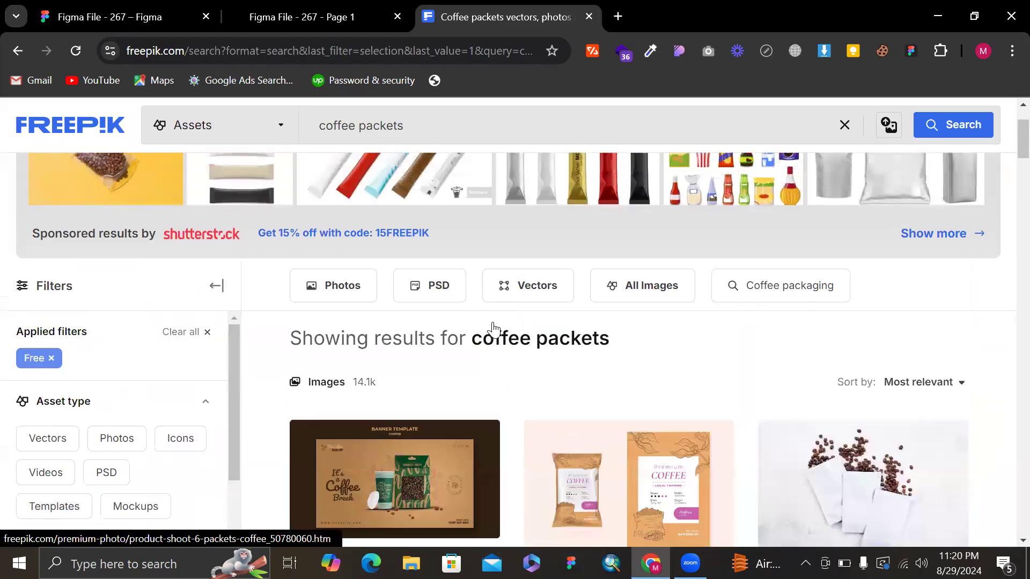
- Browse the free coffee packets results, try removing the background of the silver bag with roasted beans image, and close it
scroll(548, 357, "down", 5)
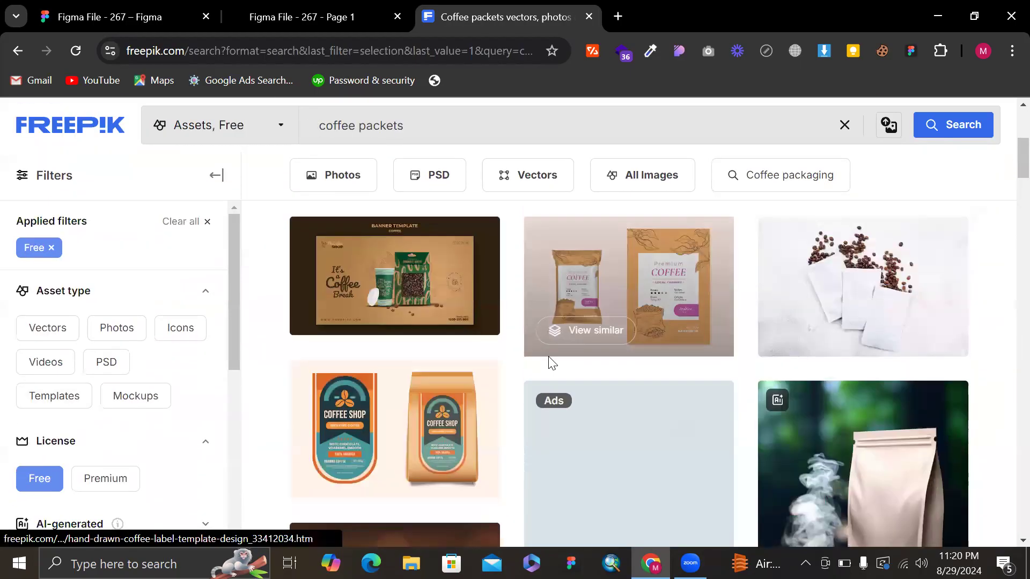
scroll(548, 356, "down", 6)
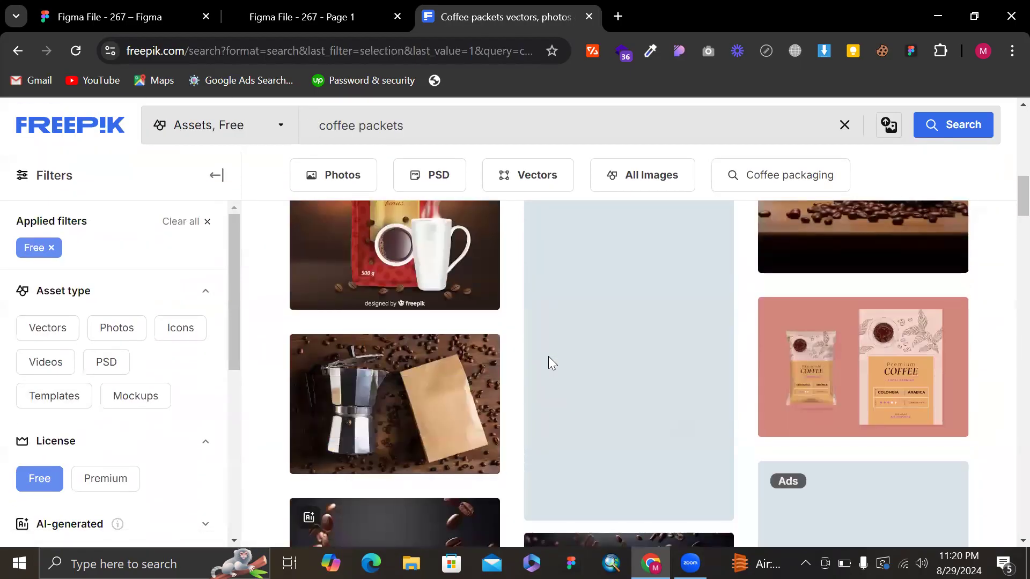
scroll(571, 295, "down", 6)
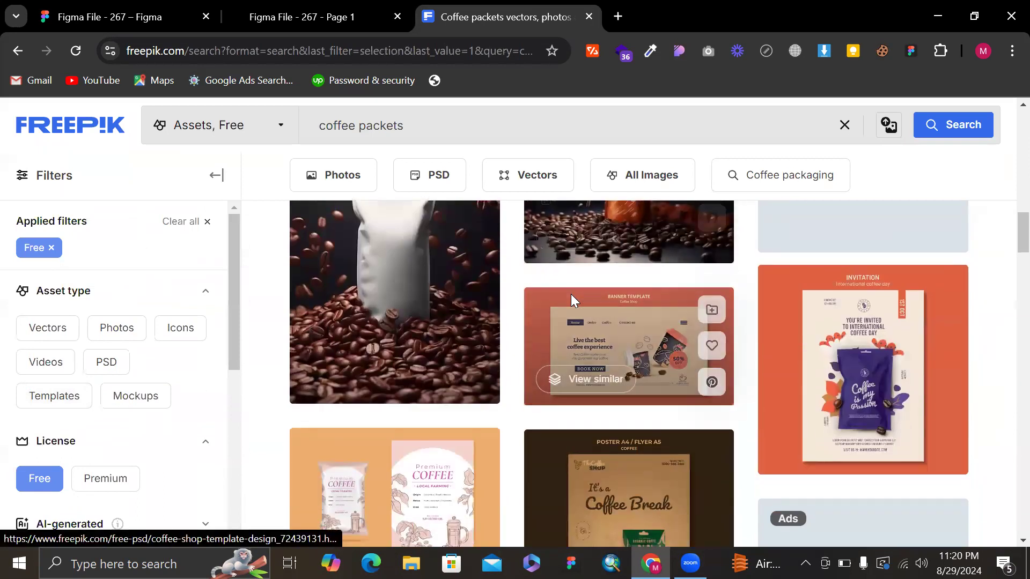
scroll(428, 332, "down", 2)
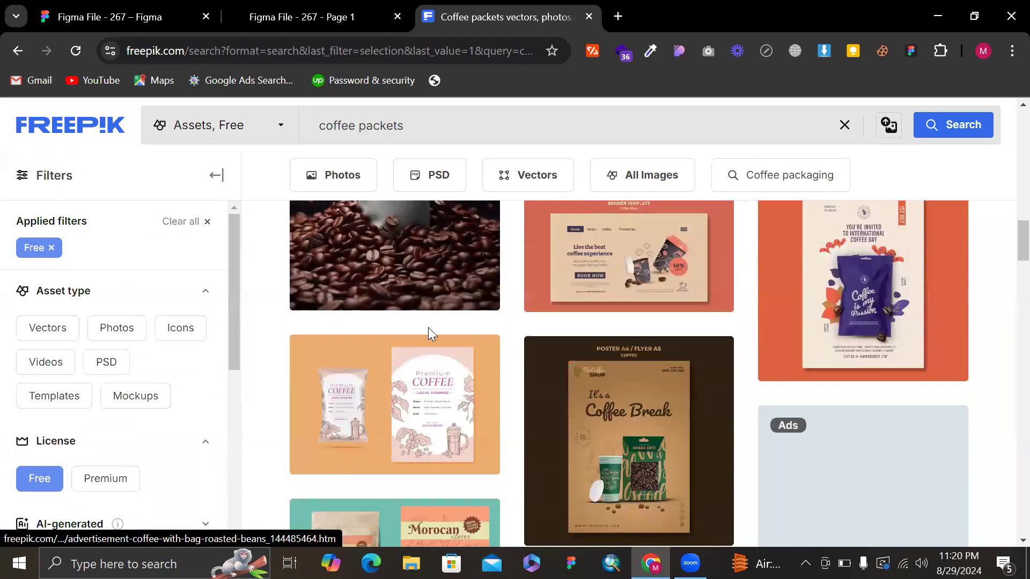
left_click(425, 228)
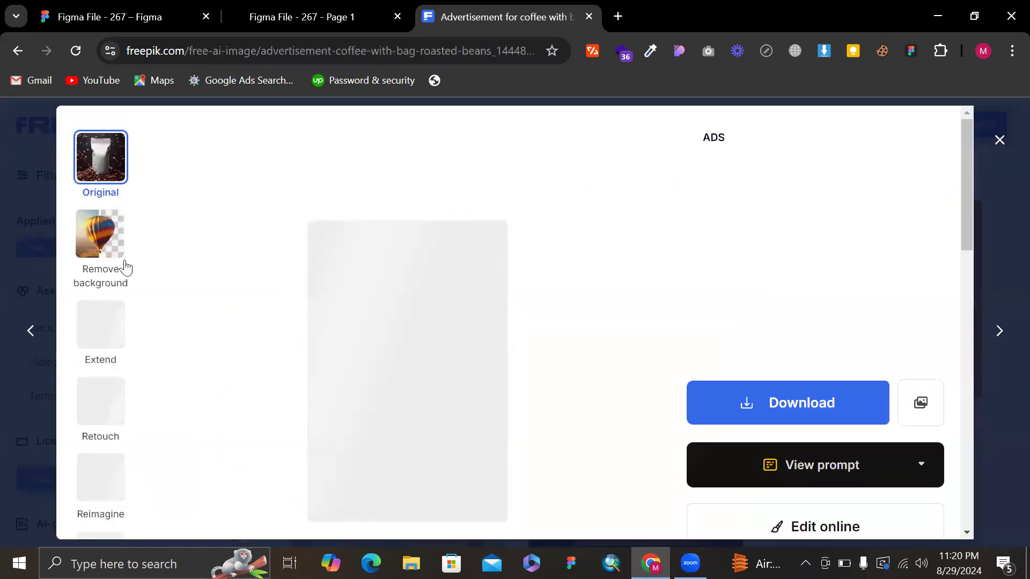
left_click(111, 252)
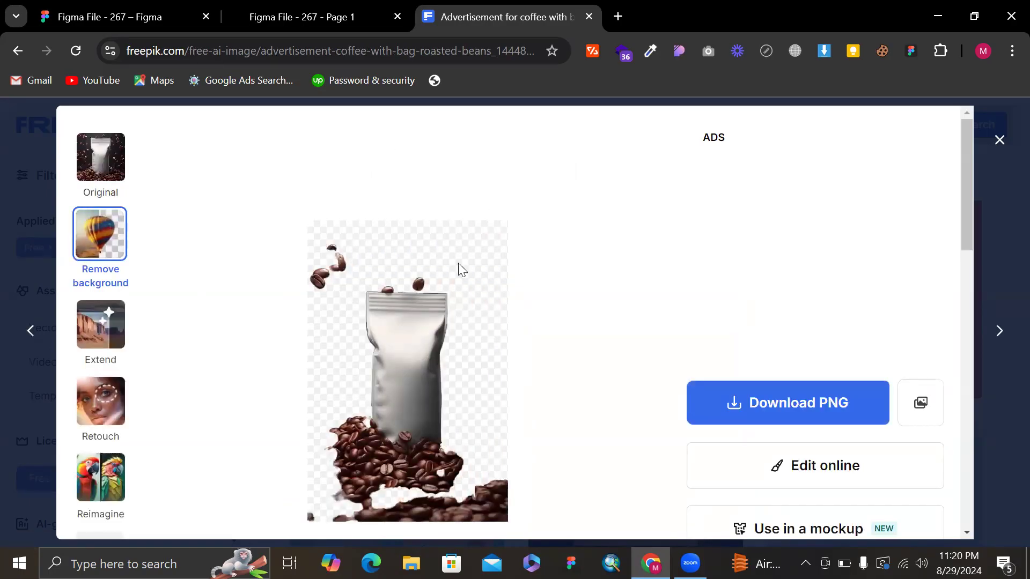
left_click(1001, 157)
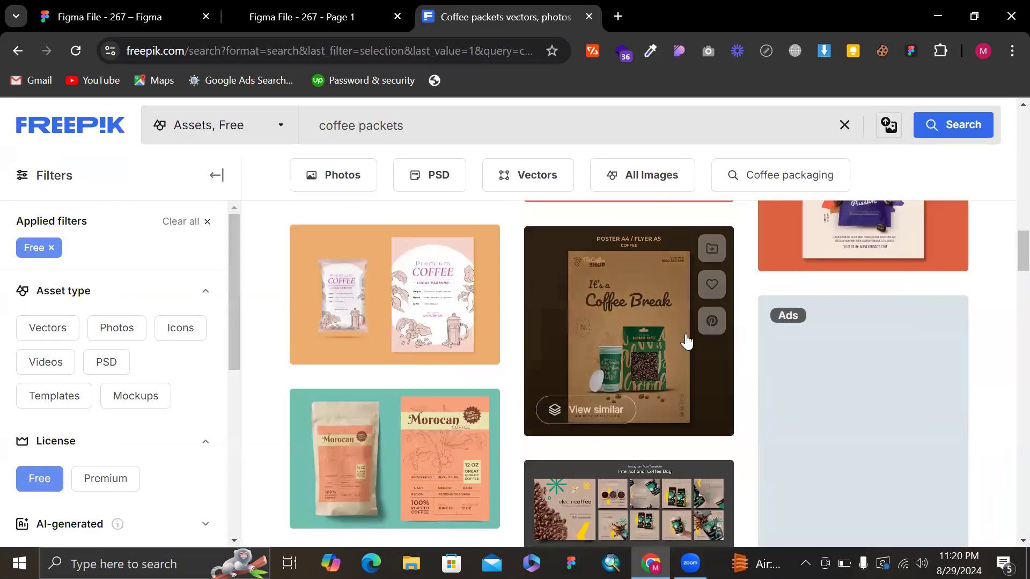
- Open the Hand drawn coffee label template design from the coffee packets results, remove its background, and copy the image
scroll(635, 349, "down", 3)
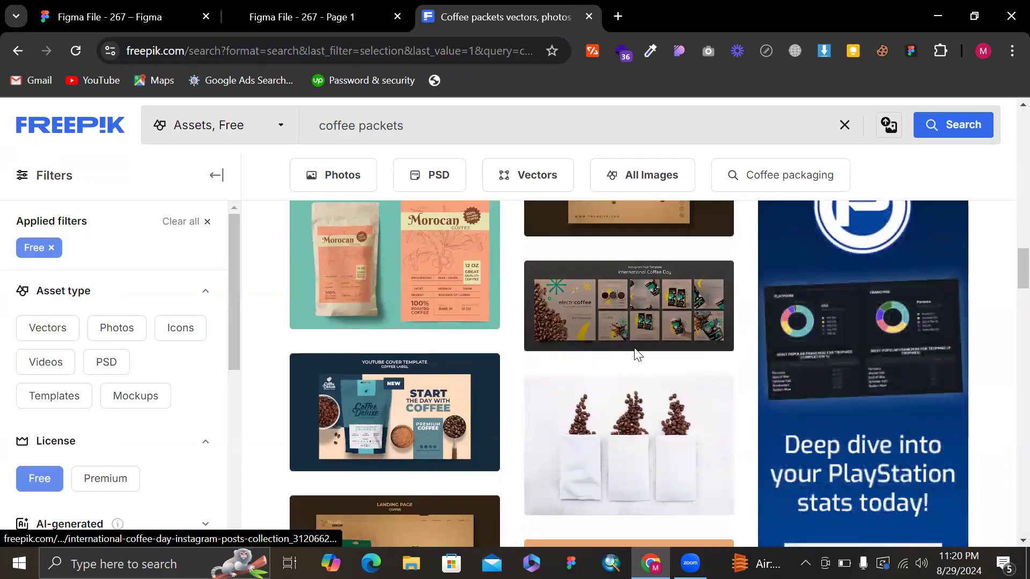
scroll(634, 349, "down", 3)
scroll(634, 348, "down", 2)
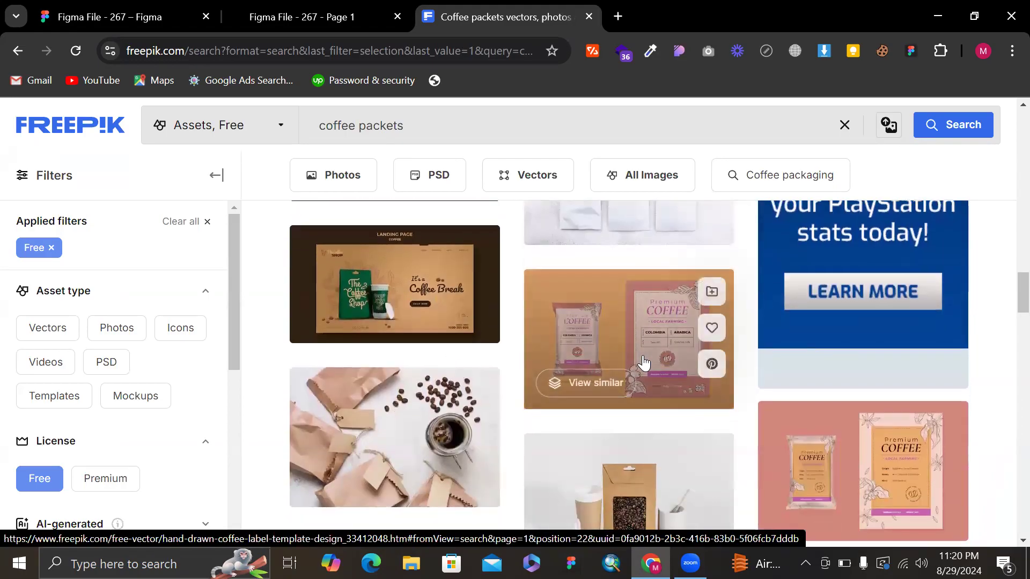
scroll(643, 363, "down", 6)
scroll(644, 363, "down", 8)
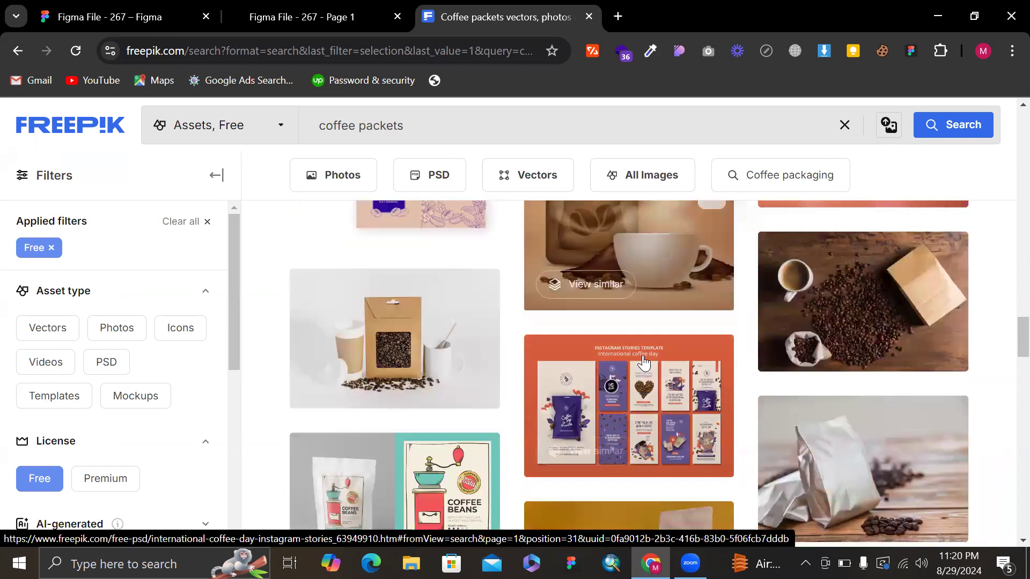
scroll(644, 363, "up", 15)
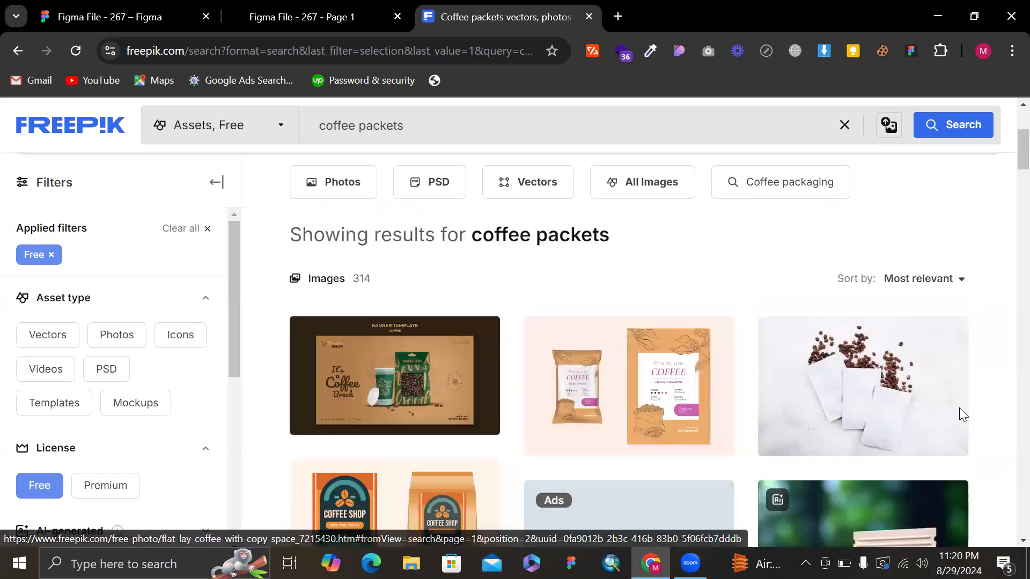
left_click(629, 379)
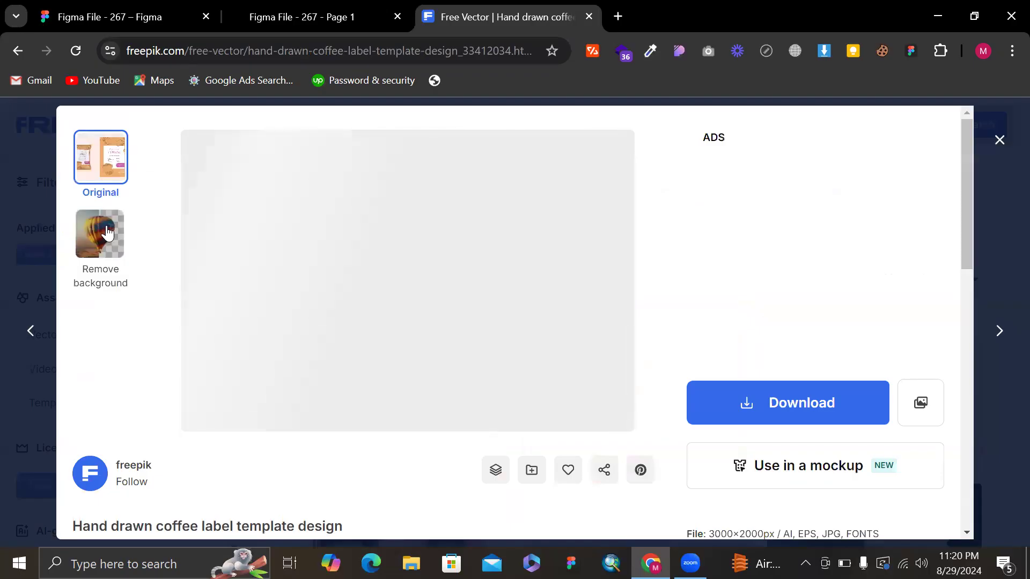
left_click(108, 232)
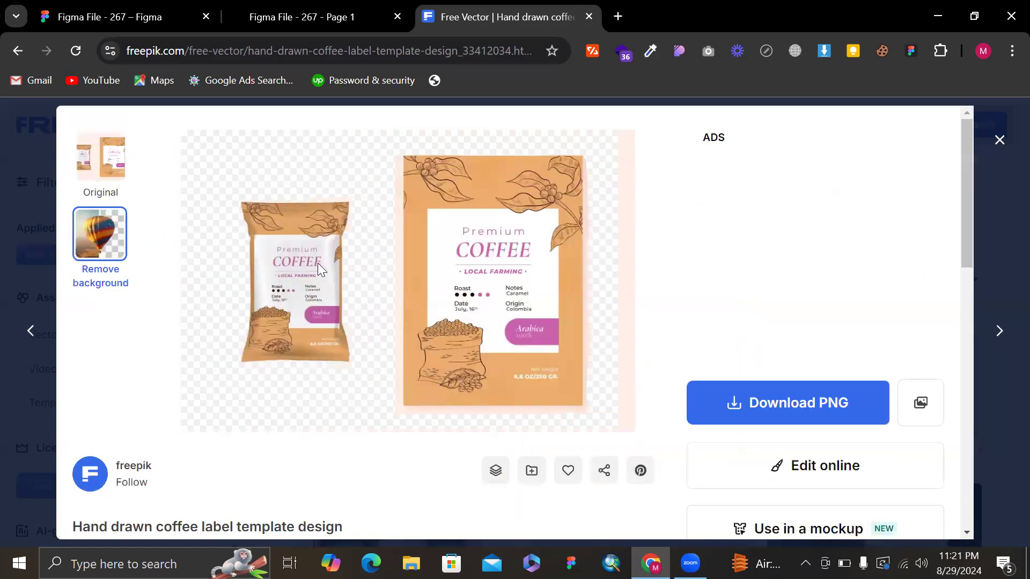
right_click(317, 262)
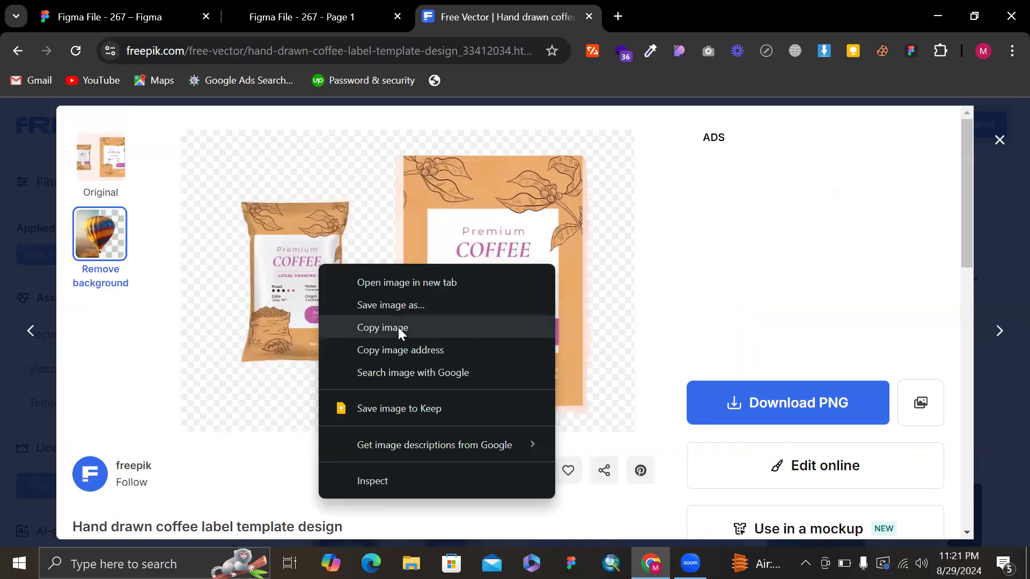
left_click(398, 327)
- Switch back to Figma, delete the bag image from Onboarding screen 3, and paste the copied packaging image onto the canvas
left_click(113, 17)
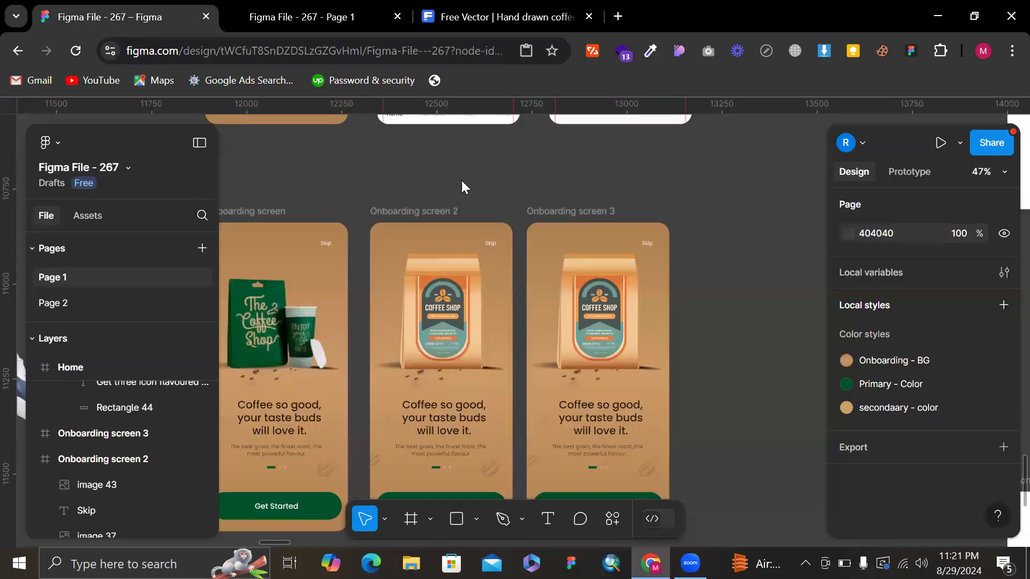
left_click(603, 306)
key("Delete")
scroll(756, 294, "right", 3)
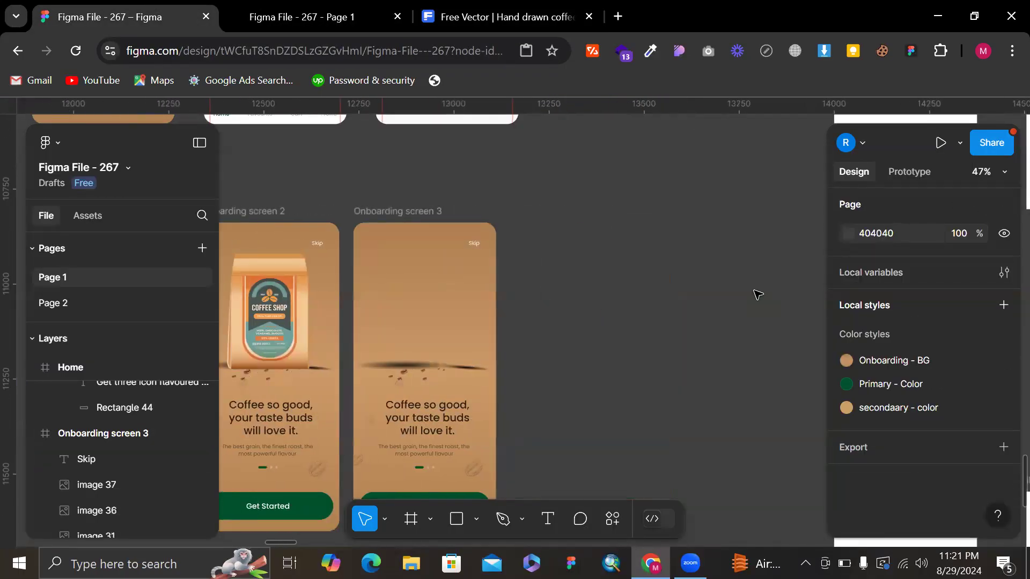
key("ctrl+v")
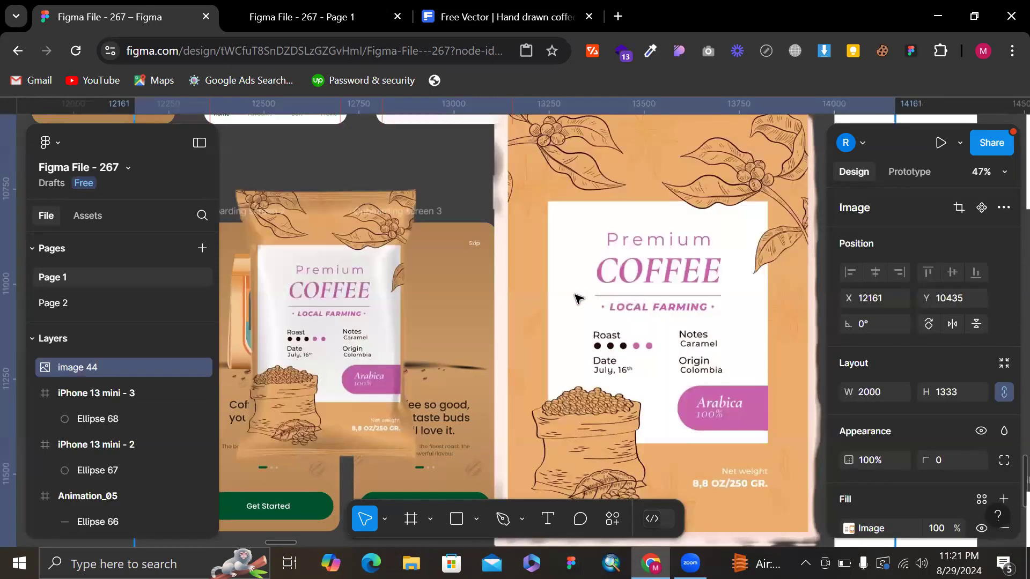
- Crop the pasted packaging image to the small Premium Coffee bag, about 570 wide
scroll(590, 295, "down", 3)
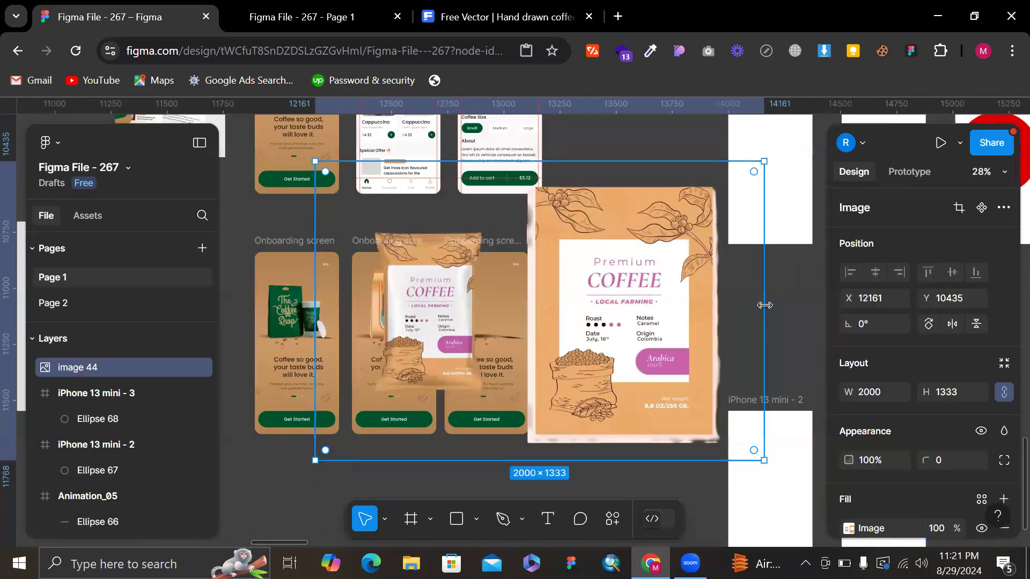
left_click_drag(543, 308, 493, 319)
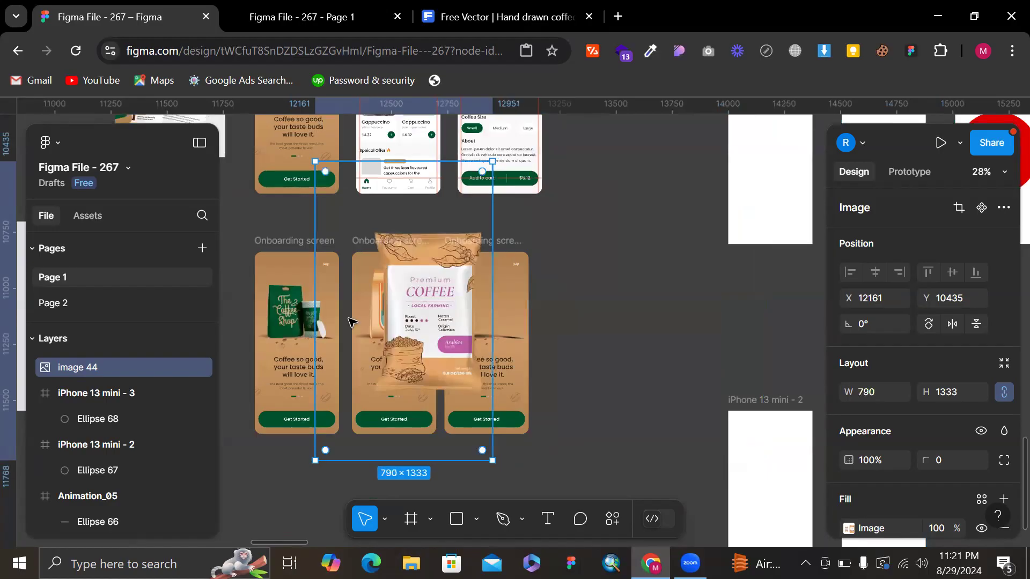
left_click_drag(316, 335, 365, 349)
left_click_drag(419, 406, 421, 400)
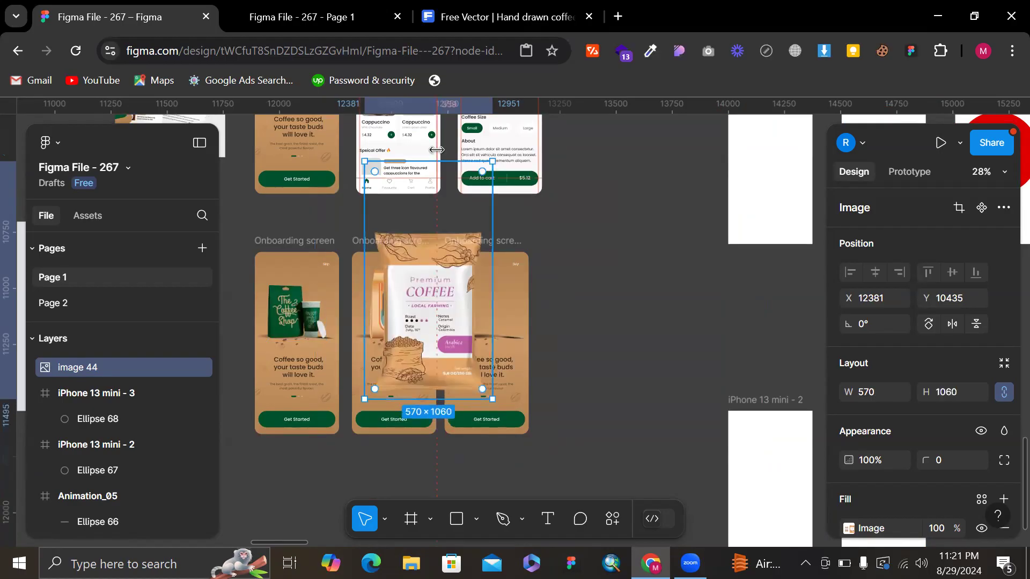
left_click_drag(437, 199, 440, 220)
- Scale down the cropped Premium Coffee bag and place it above the heading in Onboarding screen 3
left_click_drag(494, 403, 449, 334)
scroll(449, 333, "up", 3)
left_click_drag(411, 289, 519, 276)
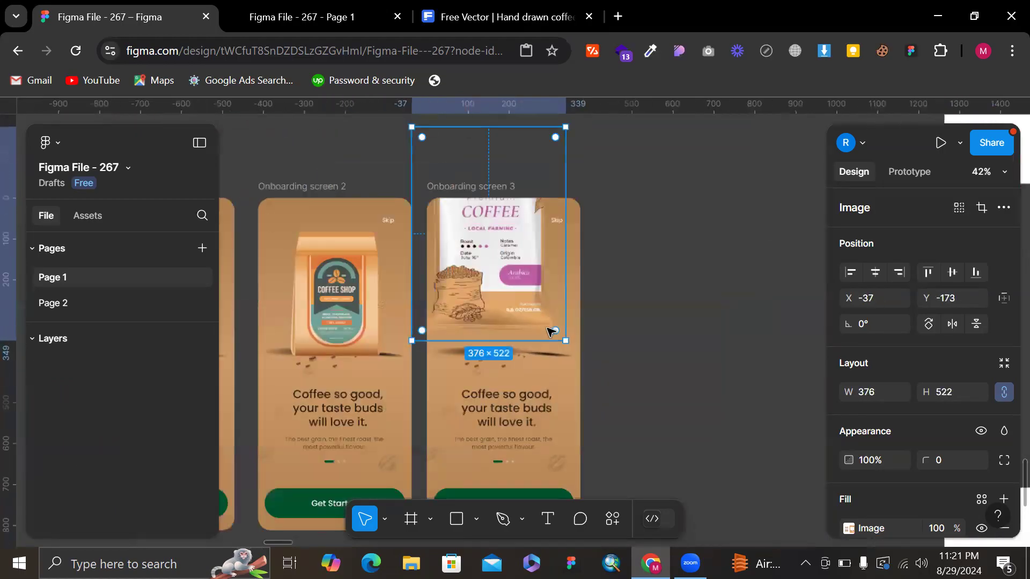
scroll(555, 334, "up", 3)
left_click_drag(542, 322, 527, 340)
left_click(696, 311)
scroll(696, 309, "down", 3)
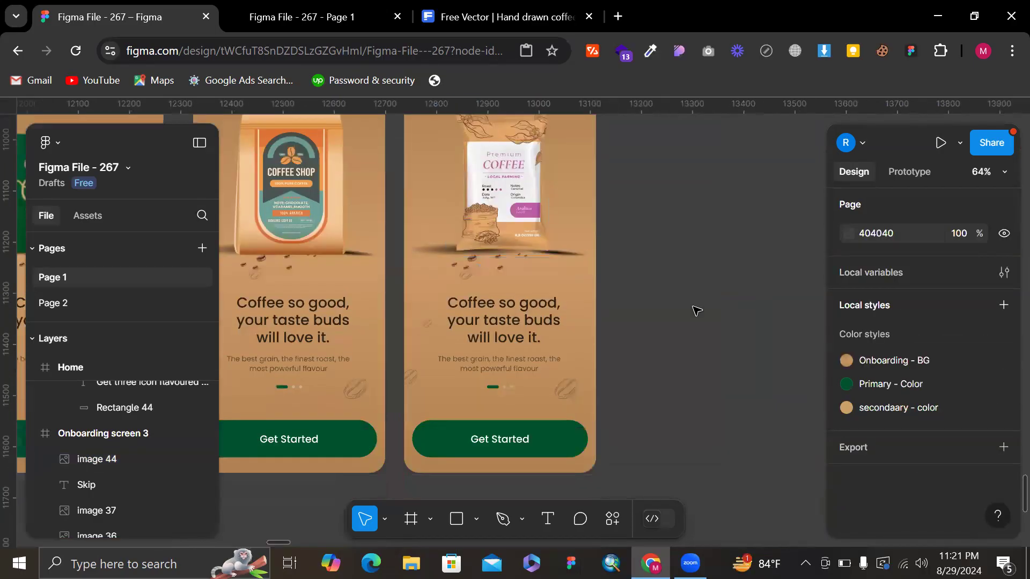
- Move the green page indicator to the middle position between the two dots in Onboarding screen 2
scroll(364, 342, "up", 8)
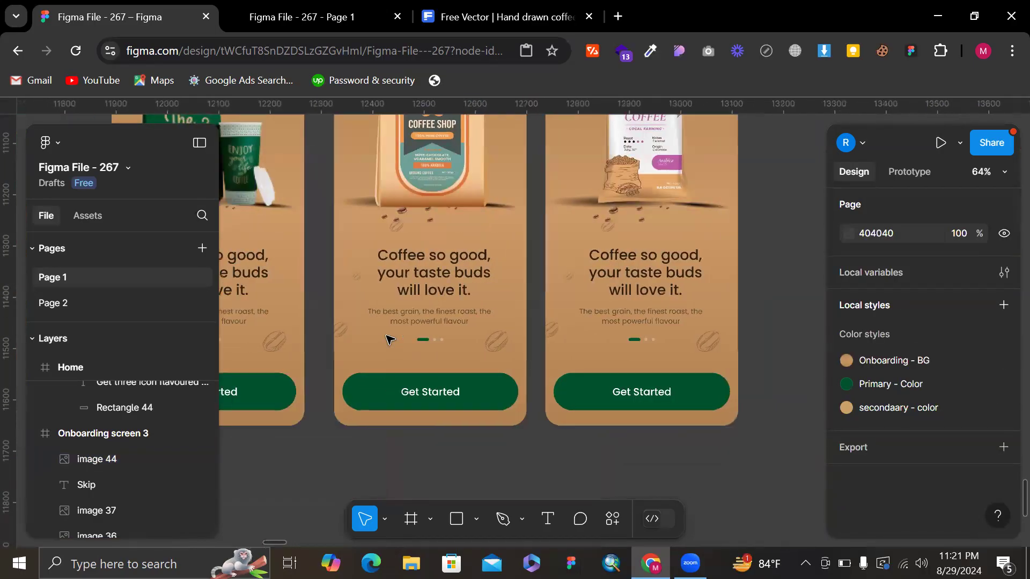
left_click(533, 352)
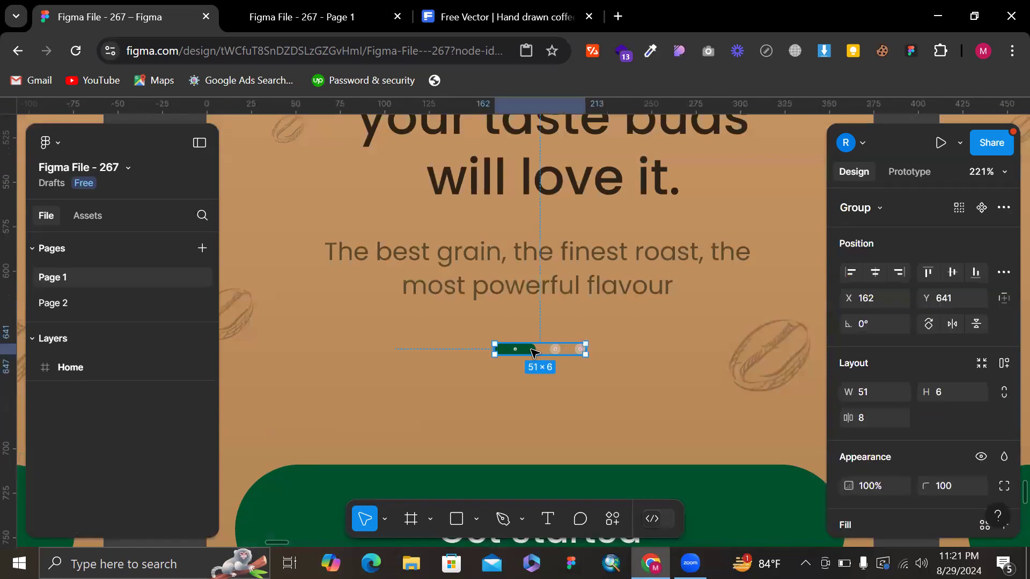
scroll(534, 352, "up", 6)
left_click_drag(584, 350, 472, 352)
scroll(472, 352, "down", 10)
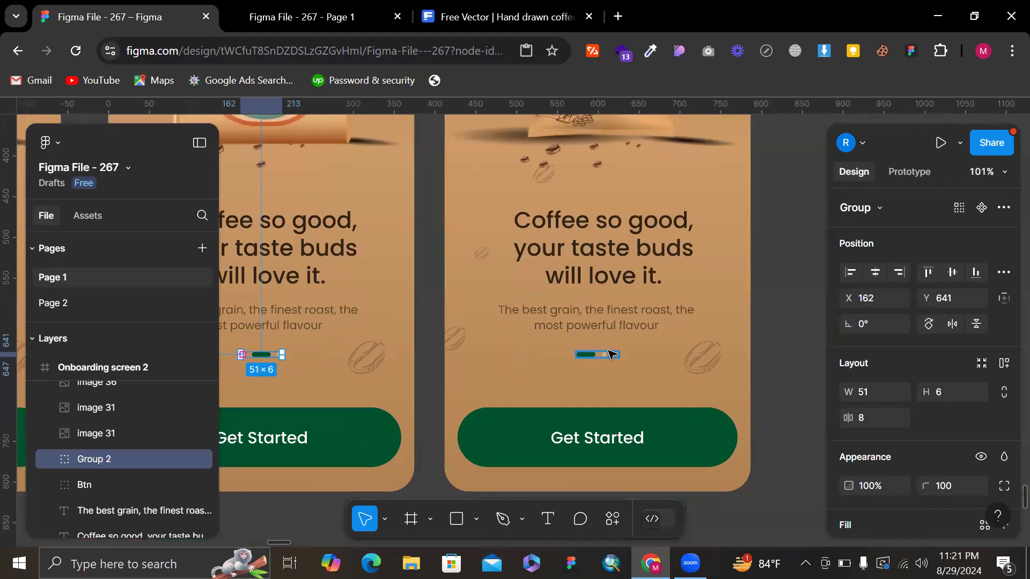
- Select the page indicator group below the description text in Onboarding screen 3
scroll(611, 354, "up", 5)
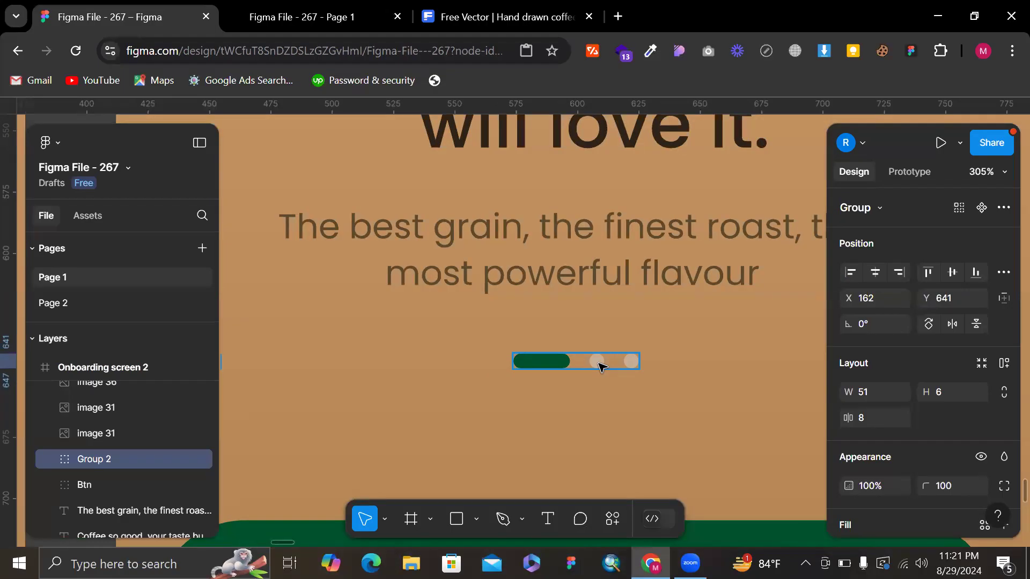
left_click(599, 366)
scroll(600, 366, "up", 2)
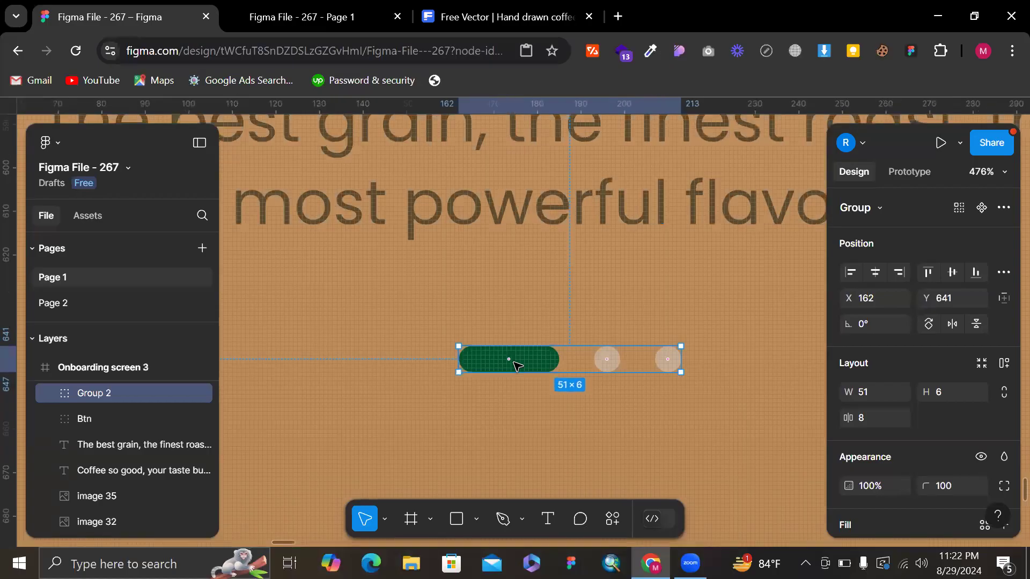
scroll(518, 367, "up", 3)
left_click_drag(510, 360, 713, 359)
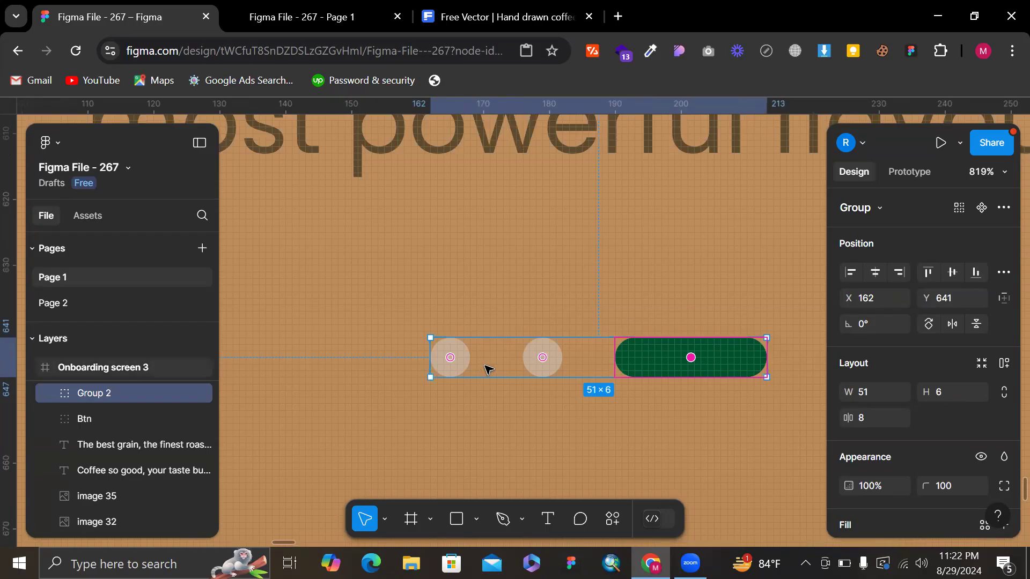
key("ctrl+z")
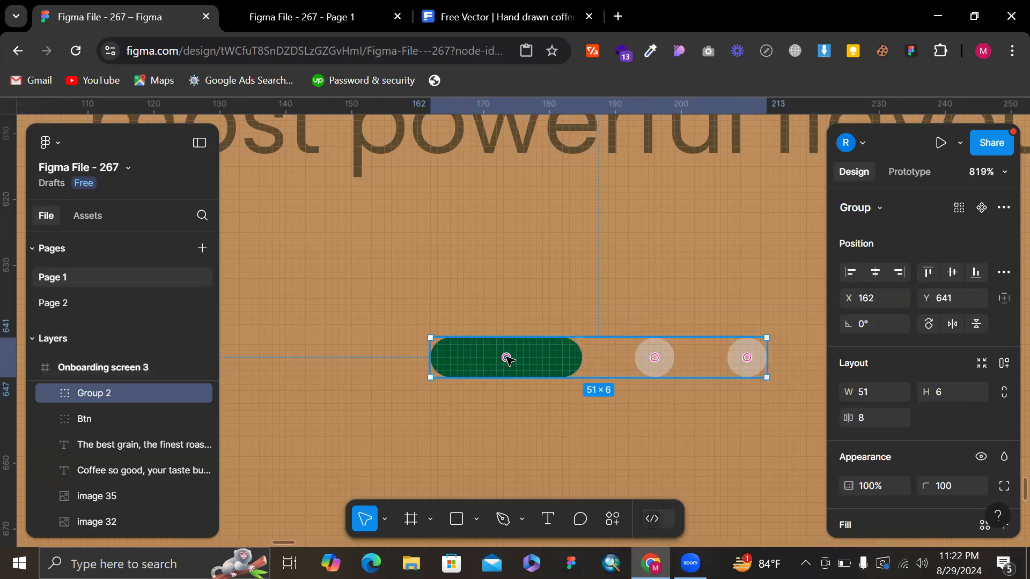
double_click(507, 359)
key("Escape")
left_click_drag(507, 359, 769, 360)
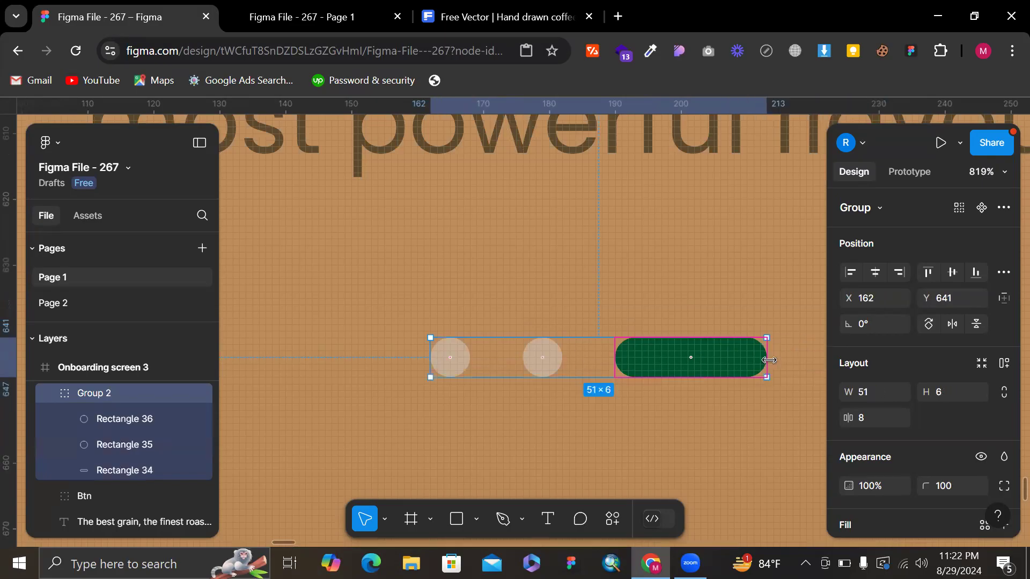
key("ctrl+z")
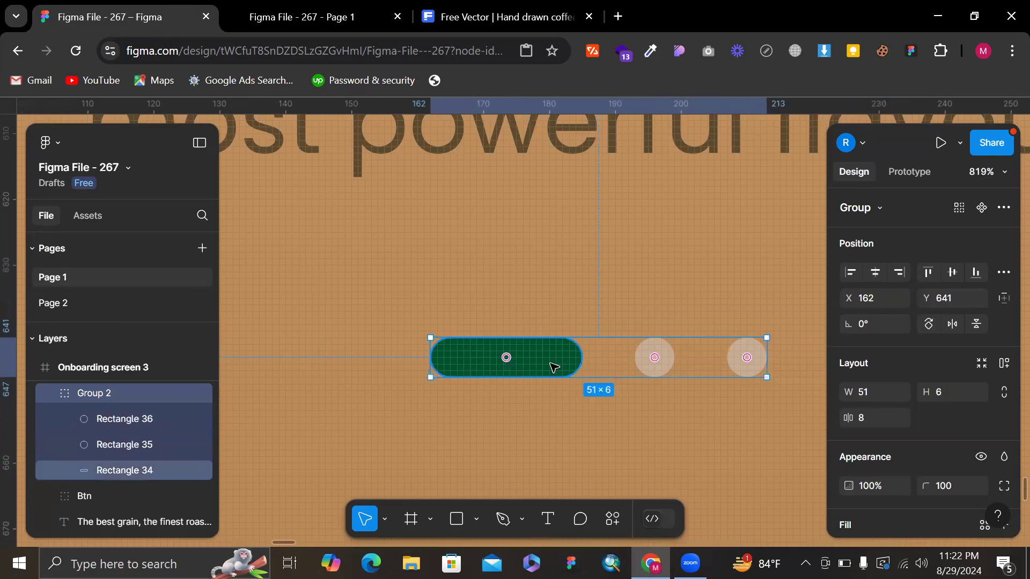
- Move the green page indicator to the last position, after both dots, in Onboarding screen 3
left_click_drag(503, 358, 704, 369)
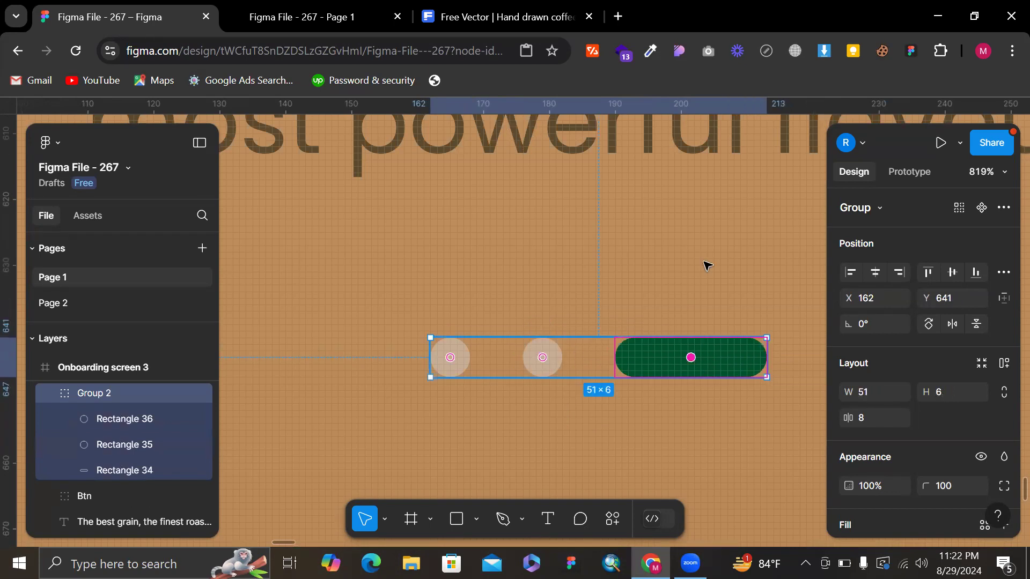
left_click(706, 265)
- Add a prototype connection from Onboarding screen to Onboarding screen 2
scroll(639, 329, "down", 10)
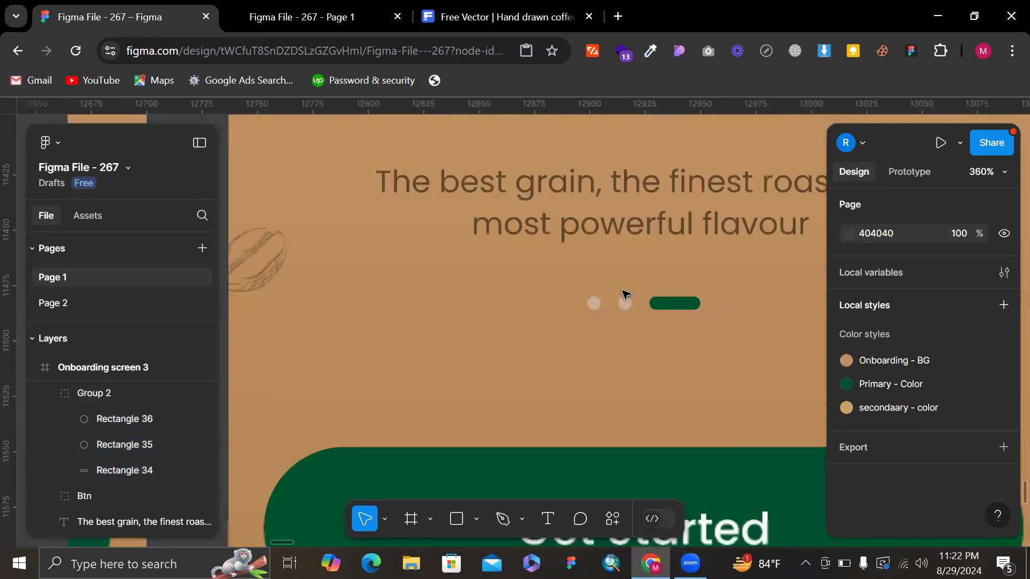
scroll(625, 294, "down", 4)
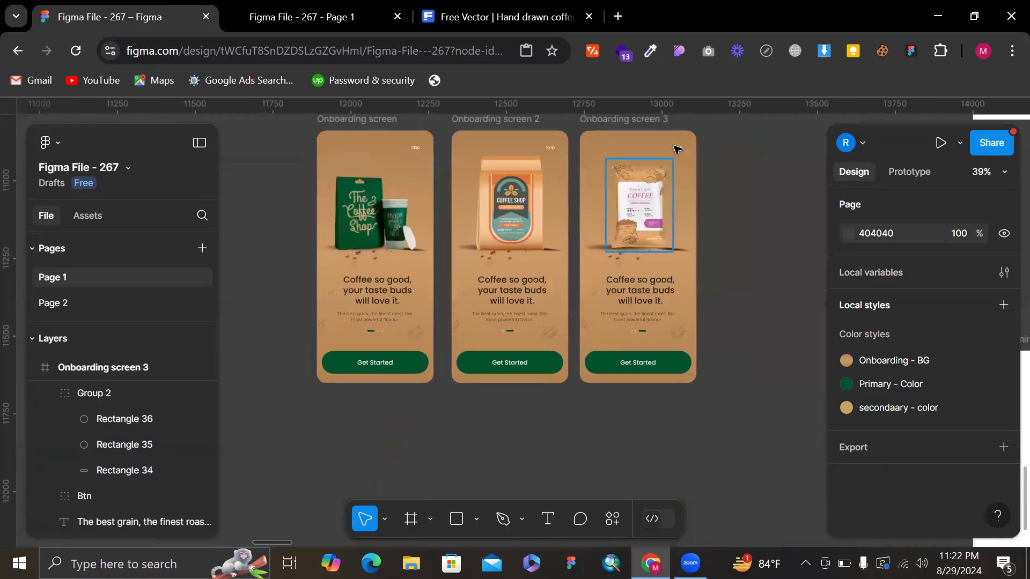
left_click(905, 171)
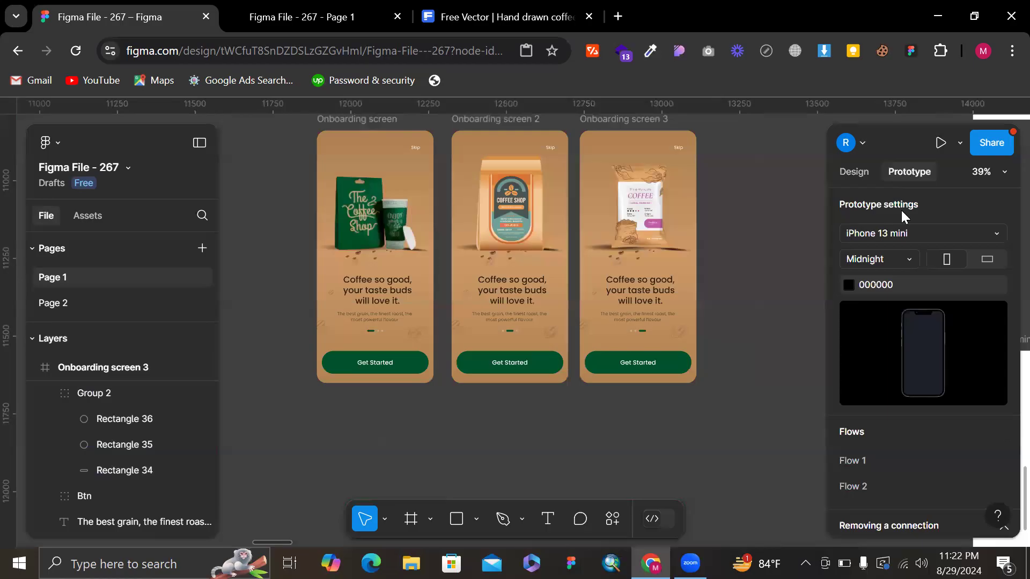
left_click(387, 131)
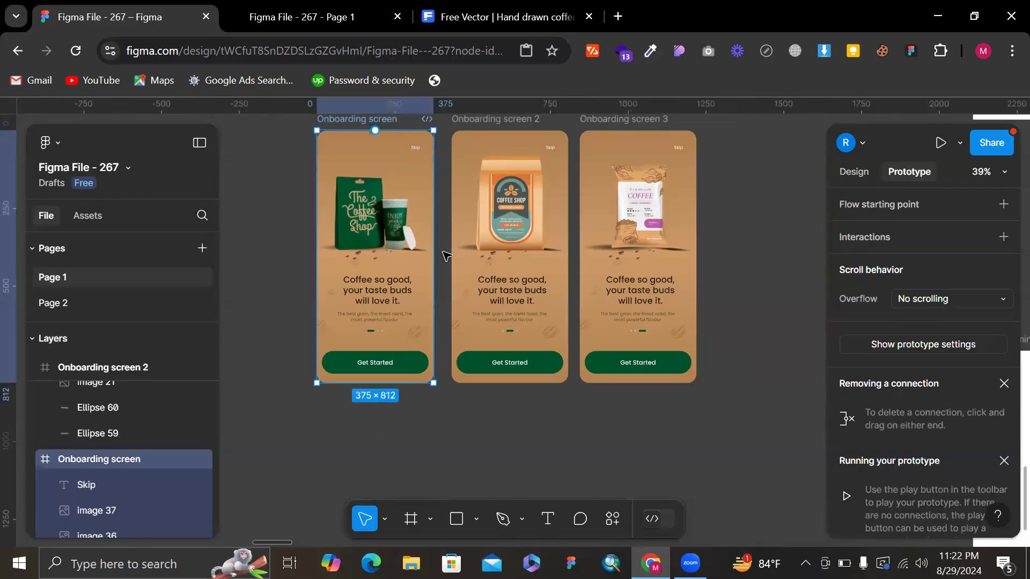
left_click_drag(433, 256, 475, 264)
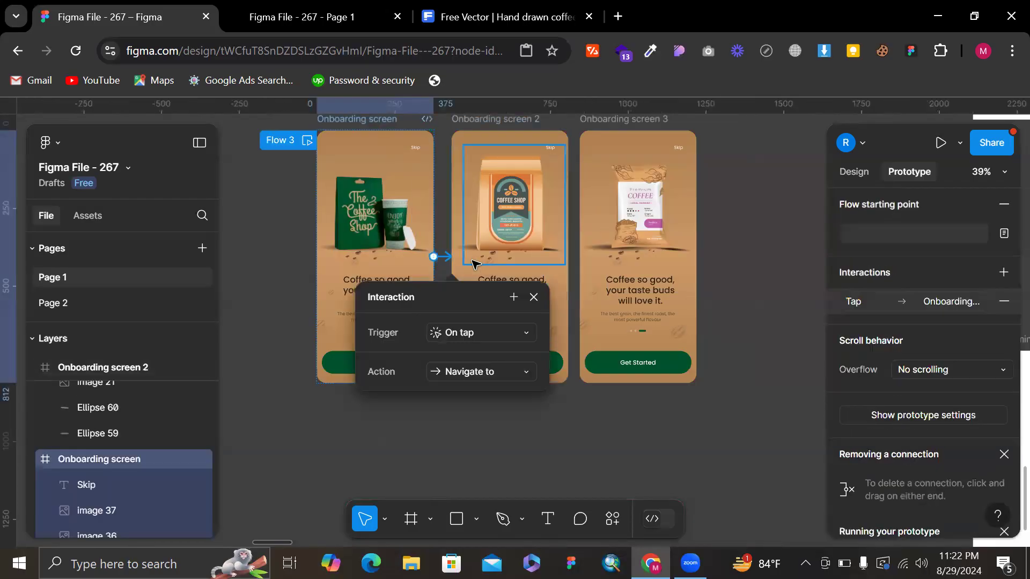
- Examine the Home and Service Page frames above and the Get Started button in Onboarding screen 3
scroll(345, 259, "right", 3)
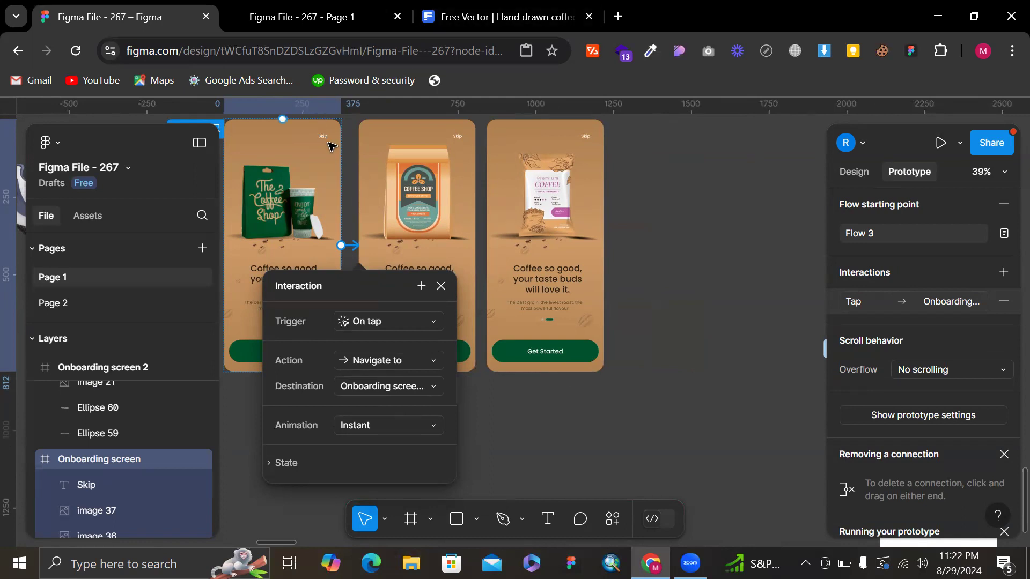
scroll(443, 233, "up", 3)
scroll(568, 252, "up", 4)
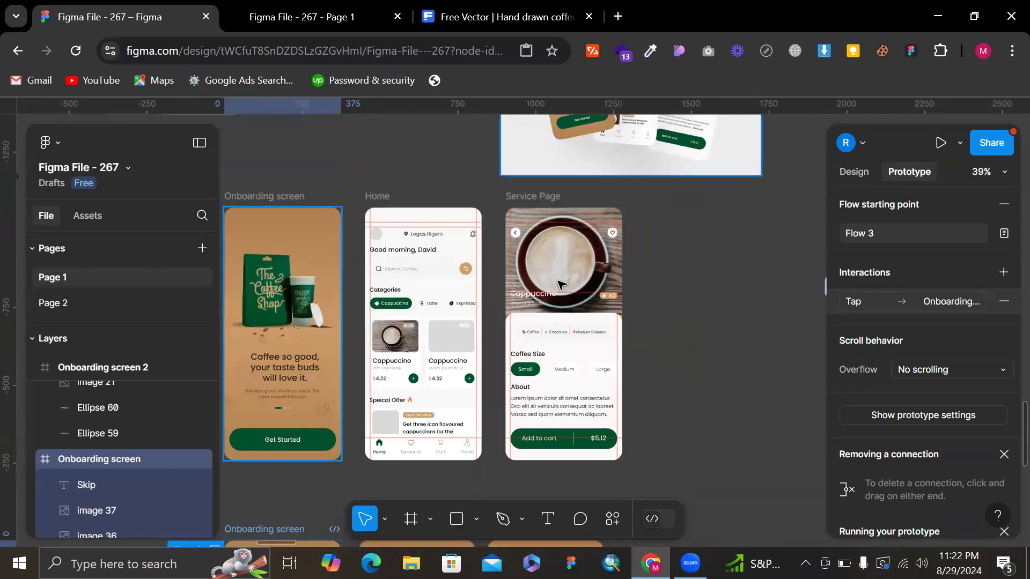
scroll(381, 236, "down", 2)
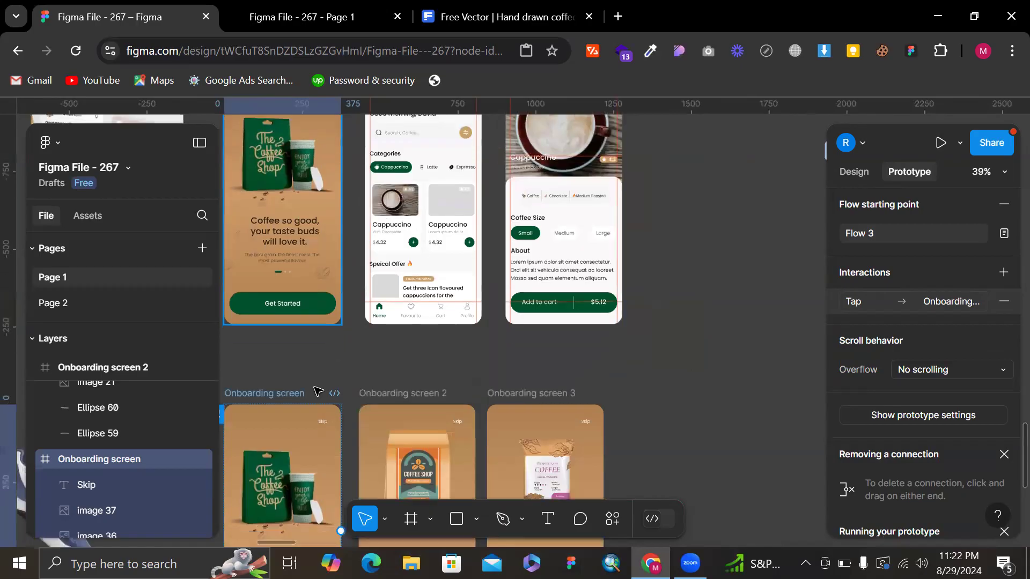
scroll(430, 268, "down", 3)
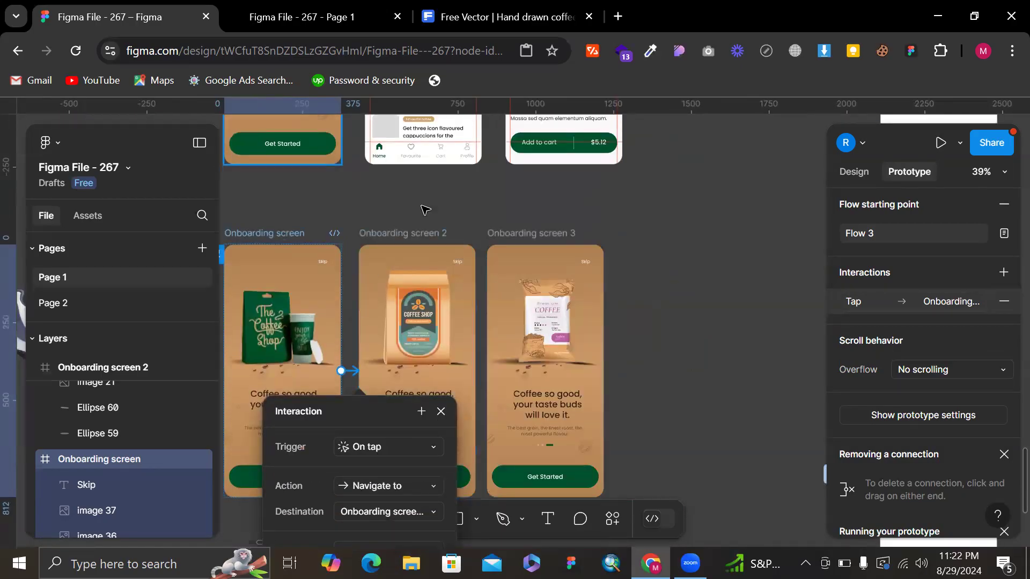
scroll(399, 297, "down", 3)
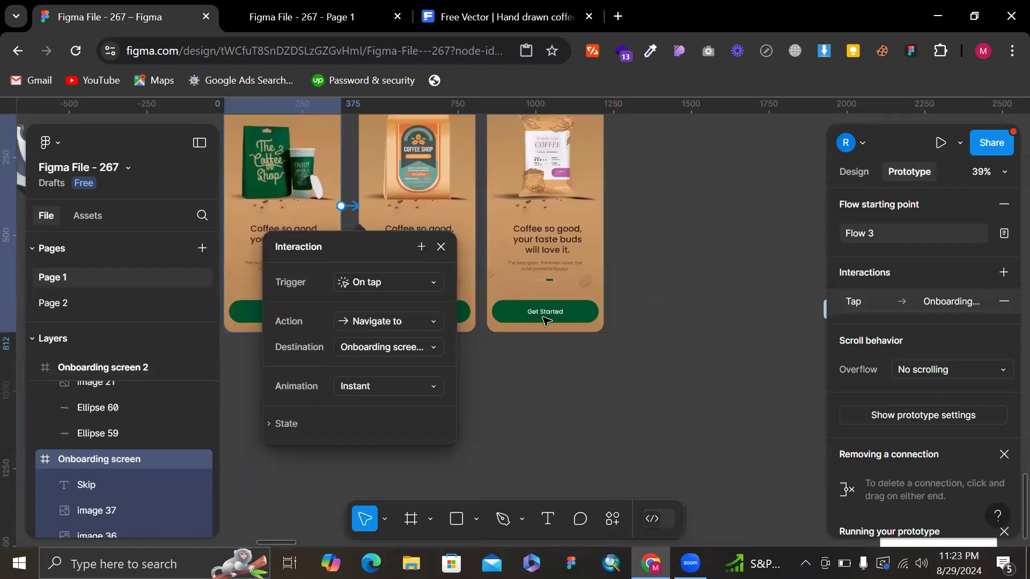
scroll(568, 323, "up", 3)
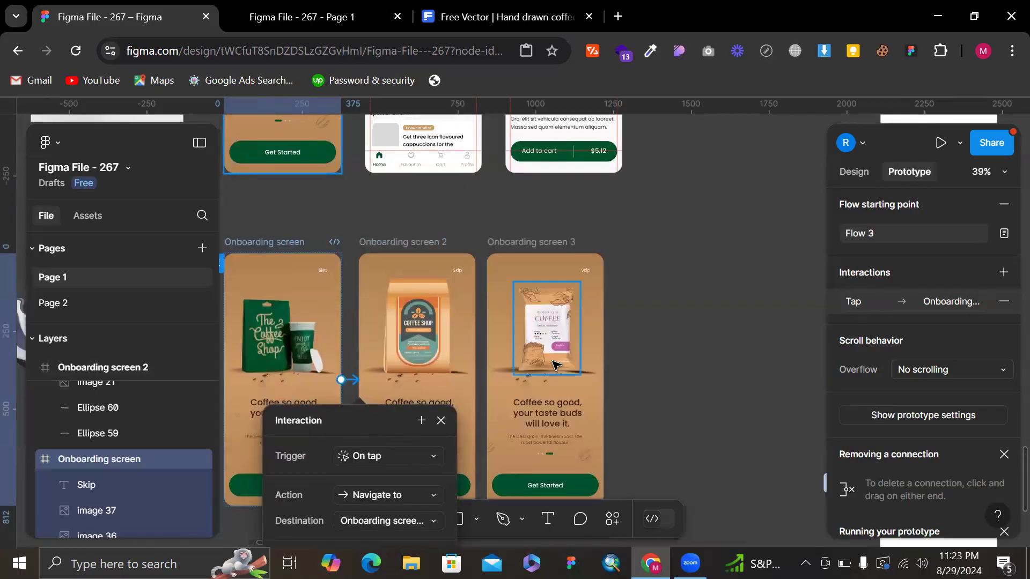
scroll(429, 231, "down", 2)
scroll(429, 230, "left", 1)
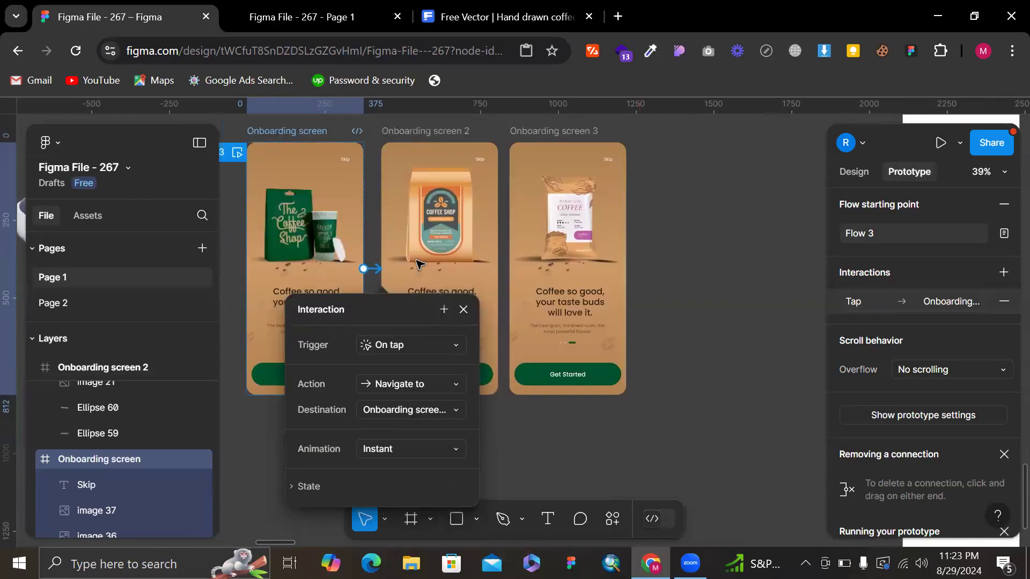
- Delete the Get Started buttons from Onboarding screen and Onboarding screen 2
left_click(463, 310)
left_click(301, 378)
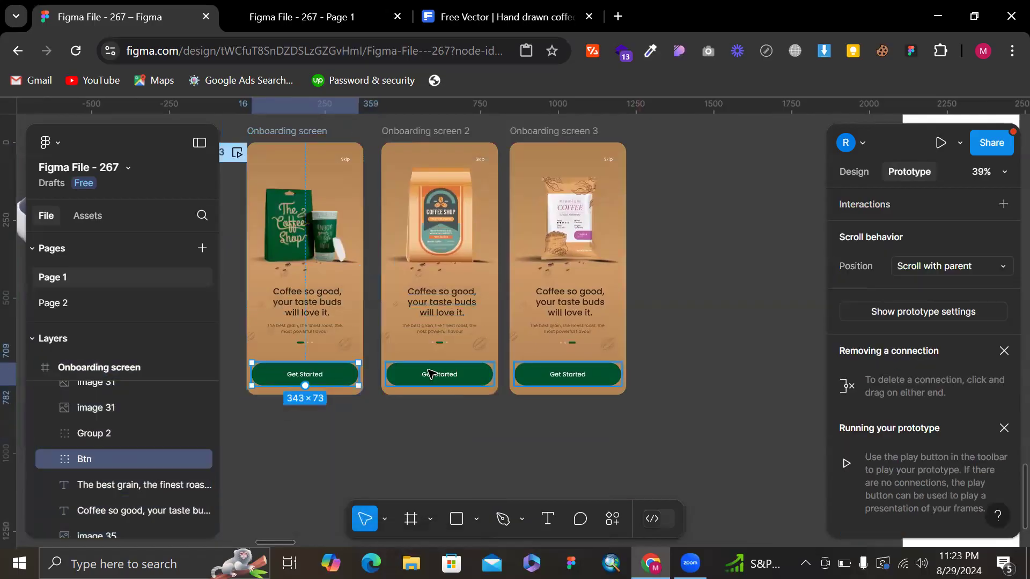
left_click(435, 377, "shift")
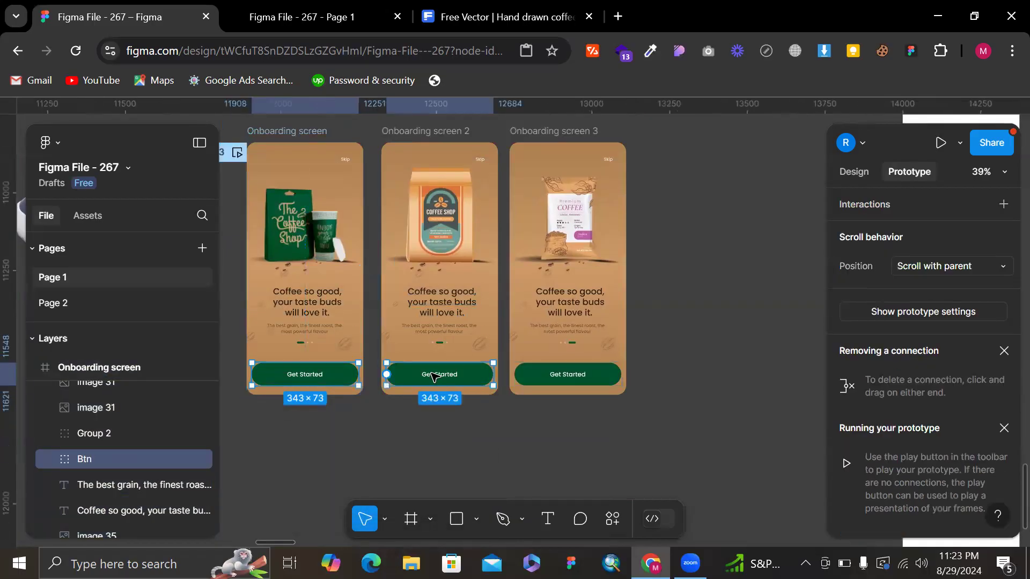
key("Escape")
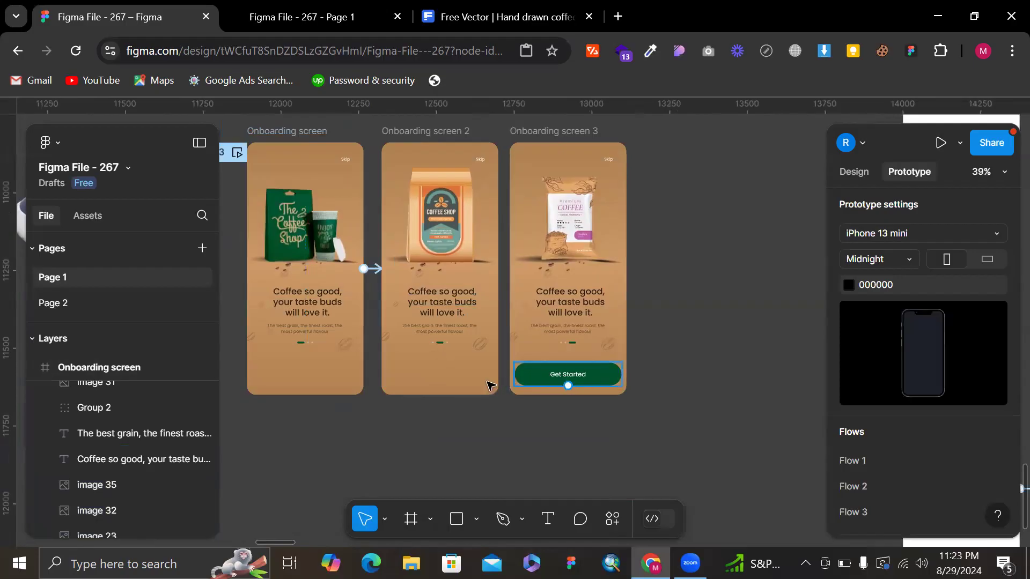
scroll(424, 332, "up", 2)
key("ctrl+z")
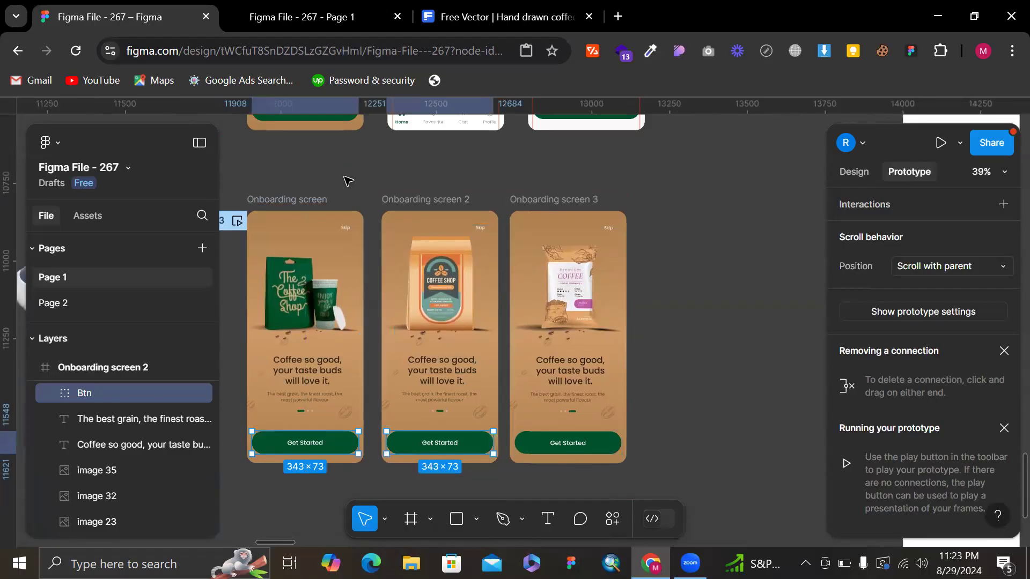
key("Delete")
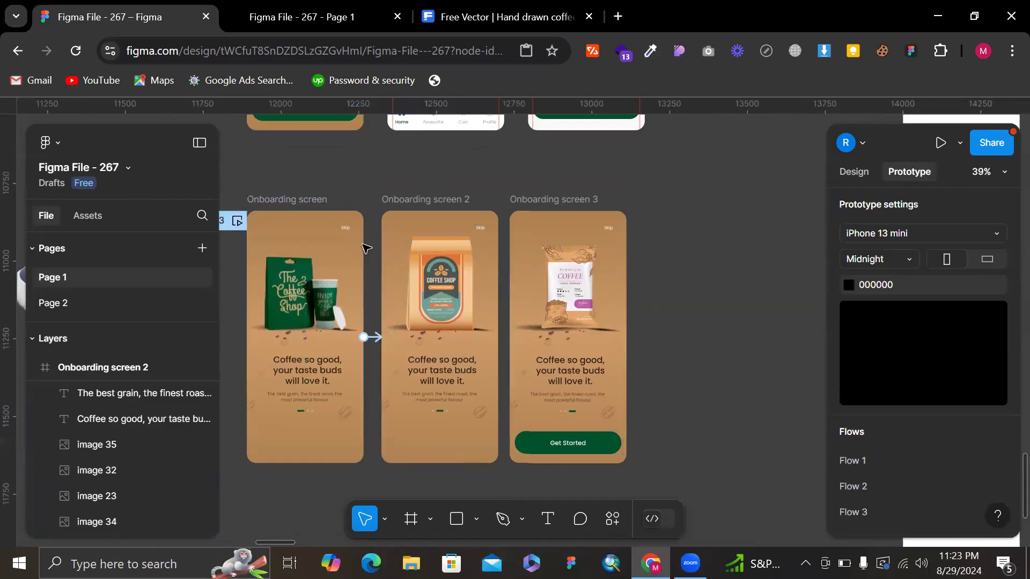
- Set the connection from Onboarding screen to Onboarding screen 2 to trigger After delay with a Smart animate animation
left_click(284, 202)
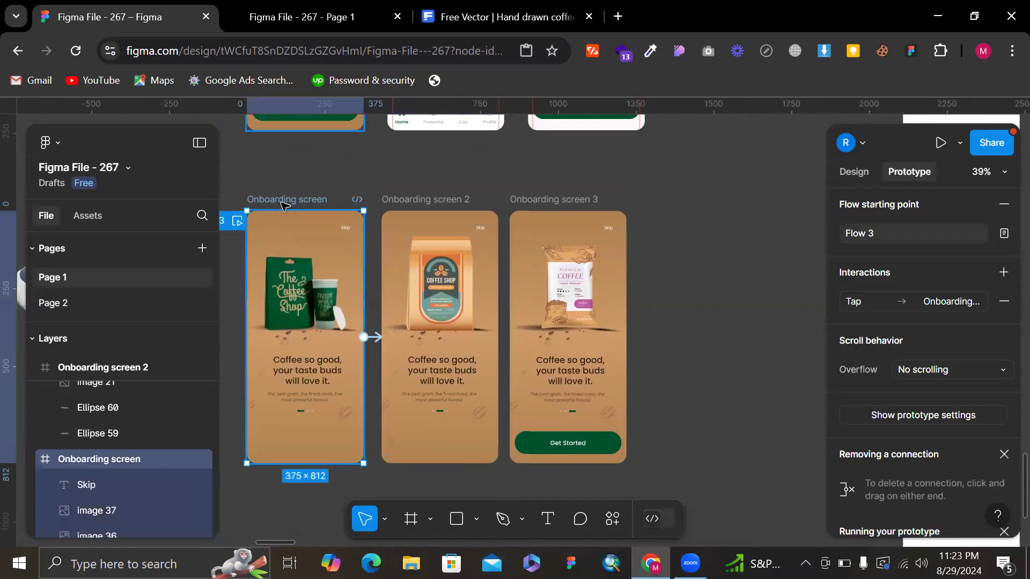
left_click(375, 339)
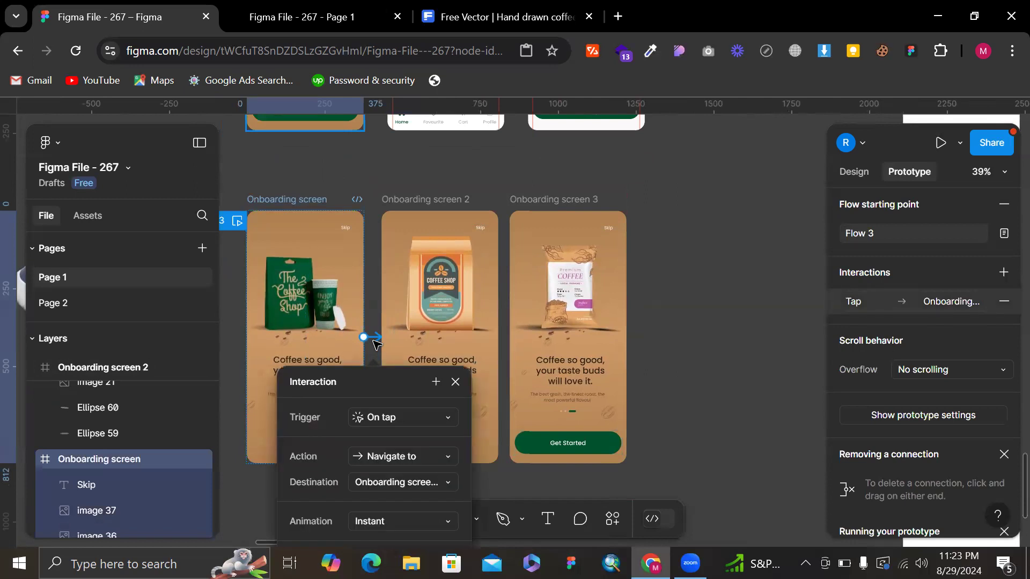
left_click(388, 418)
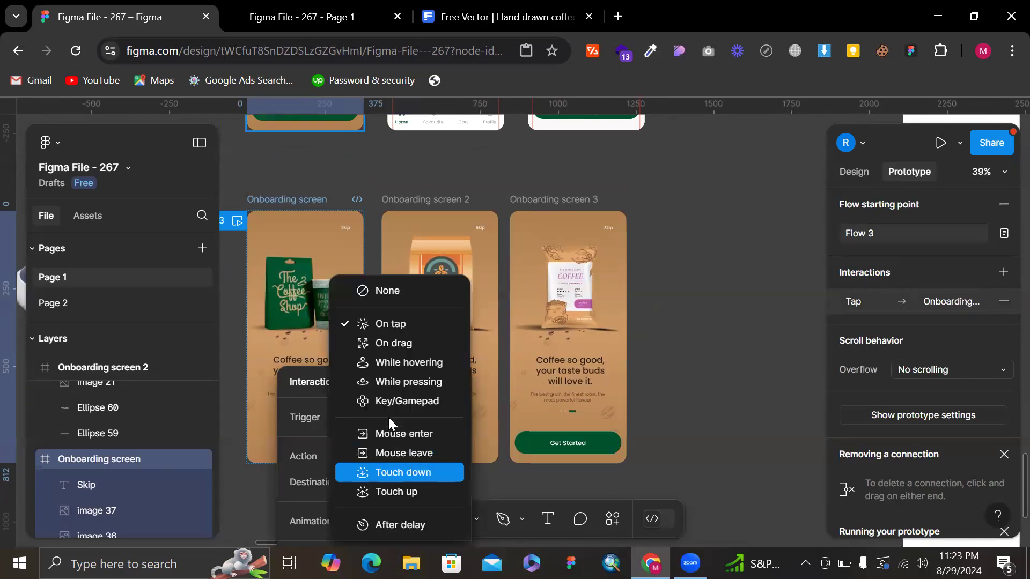
left_click(397, 525)
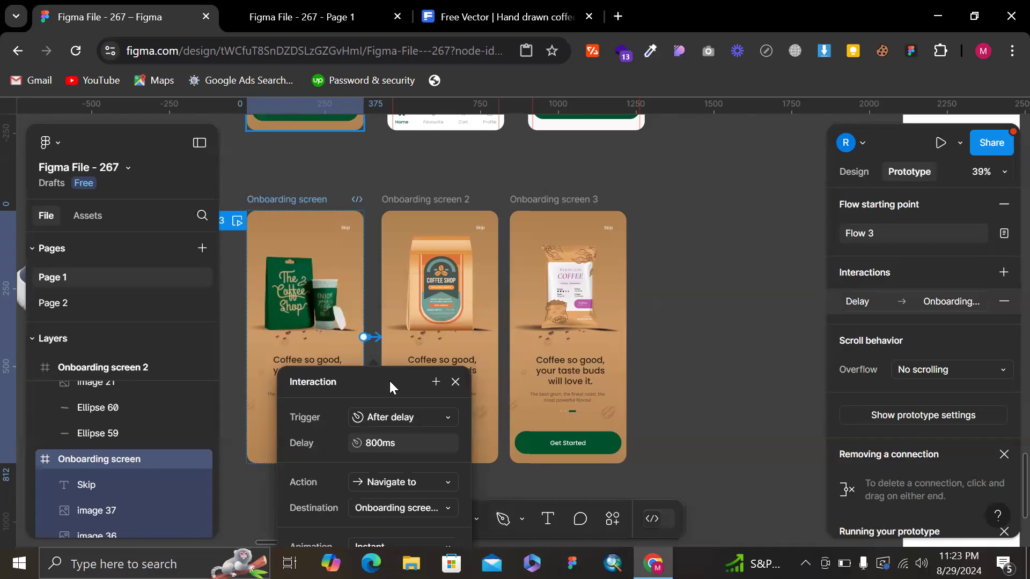
left_click(797, 303)
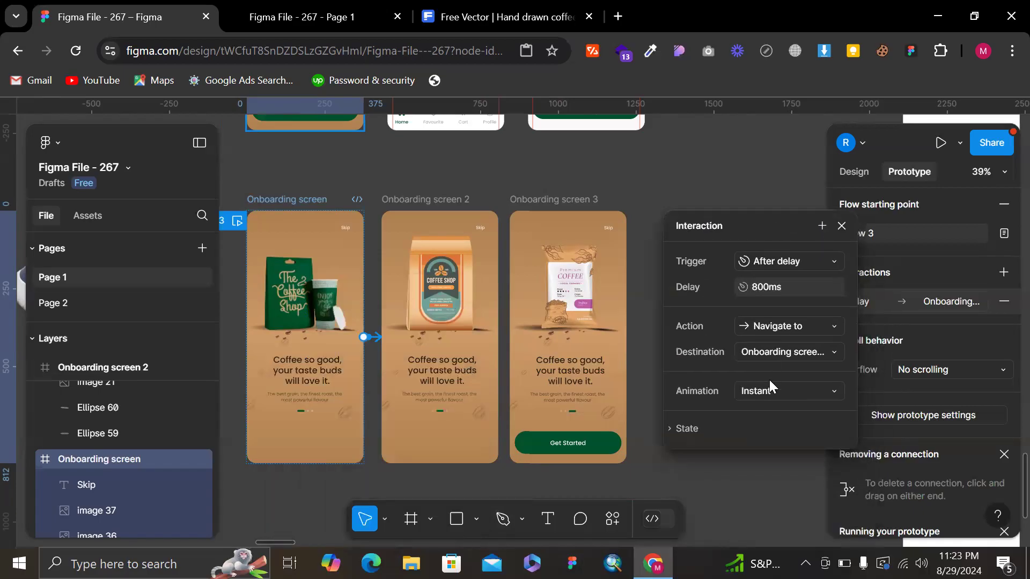
left_click(803, 392)
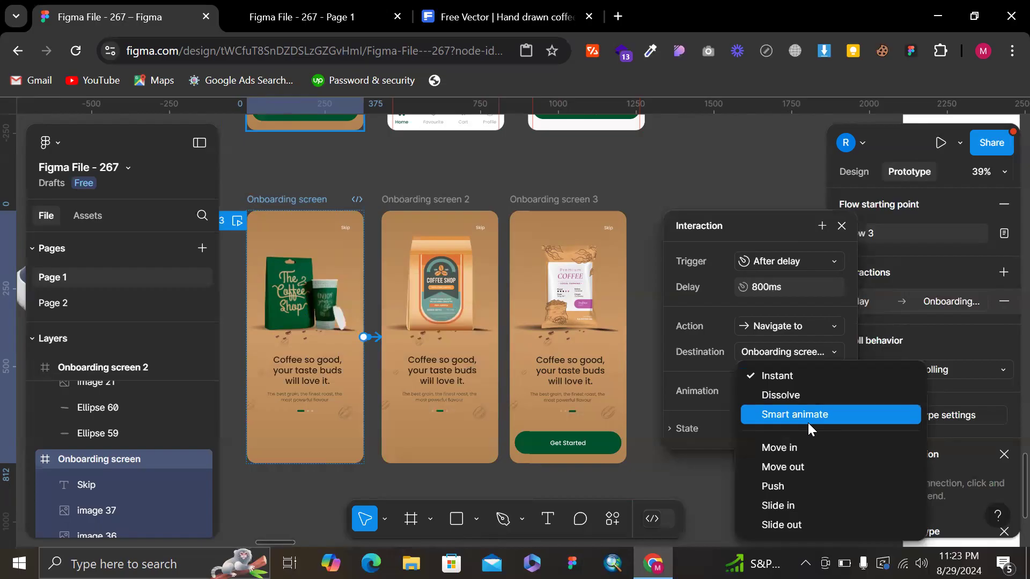
left_click(808, 422)
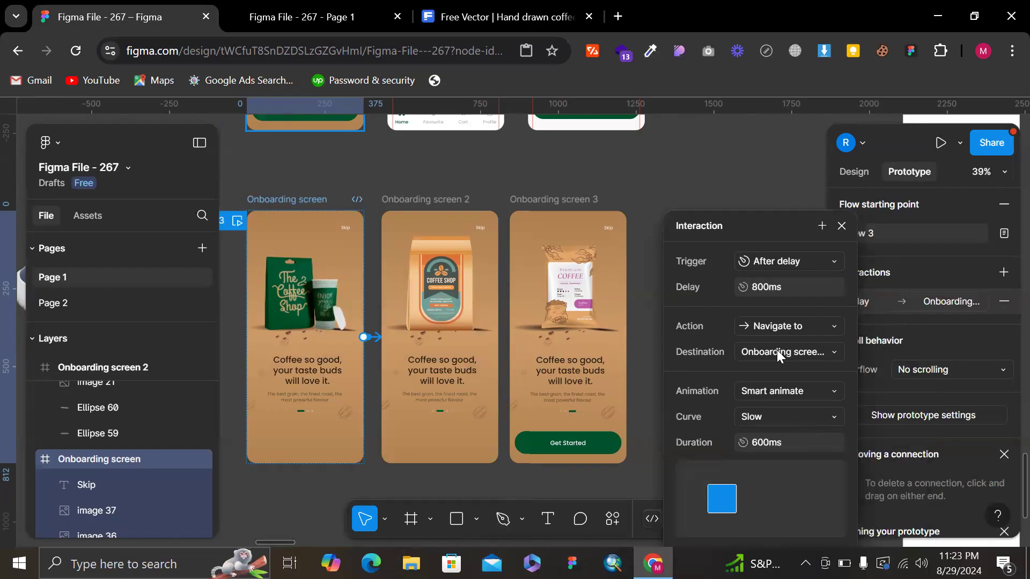
- Set the interaction's delay to 100ms and its animation curve to Ease in
left_click(769, 286)
type("100ms")
key("Return")
left_click(774, 414)
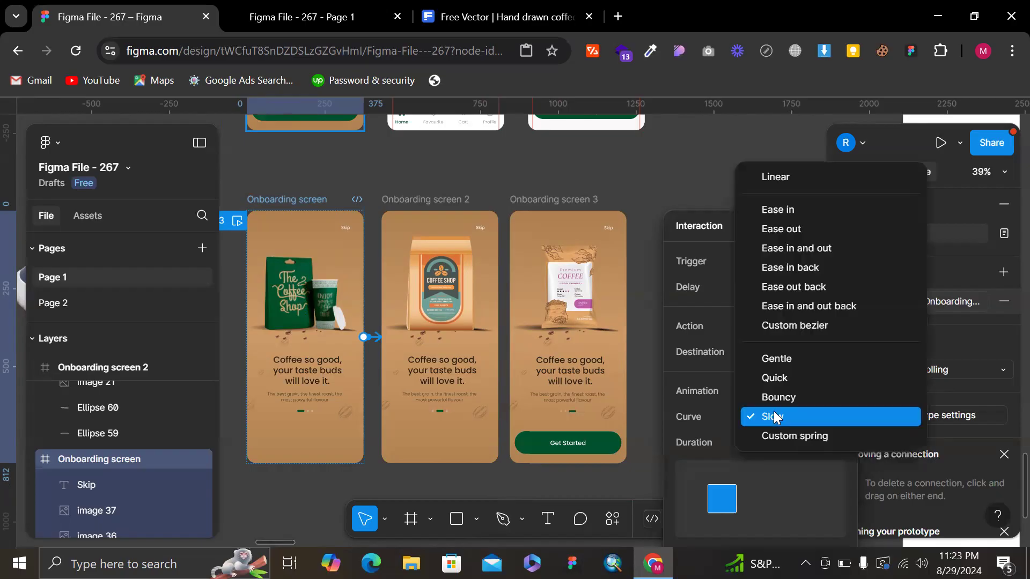
left_click(803, 209)
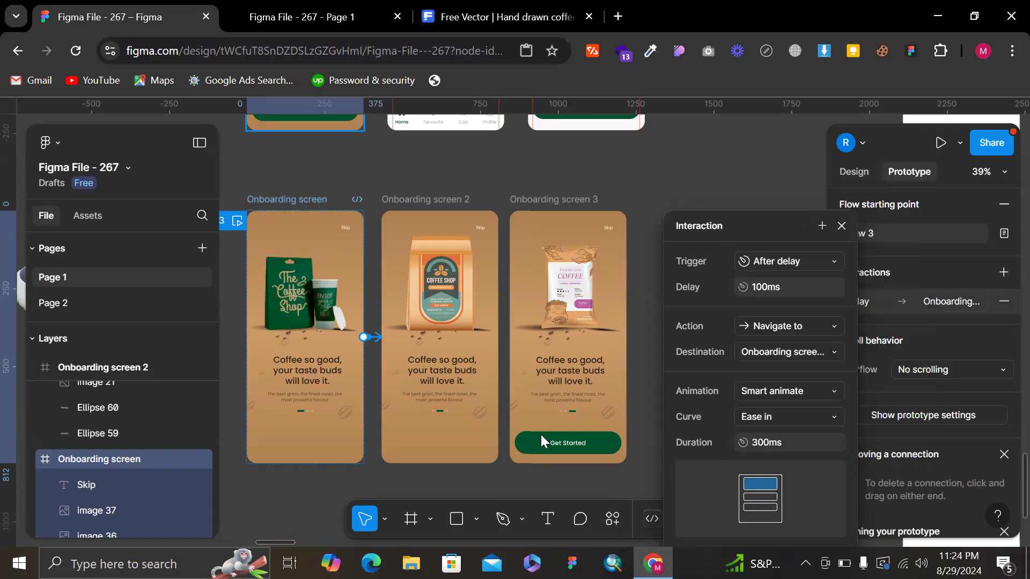
- Add a prototype connection from Onboarding screen 2 to Onboarding screen 3
scroll(443, 387, "up", 2)
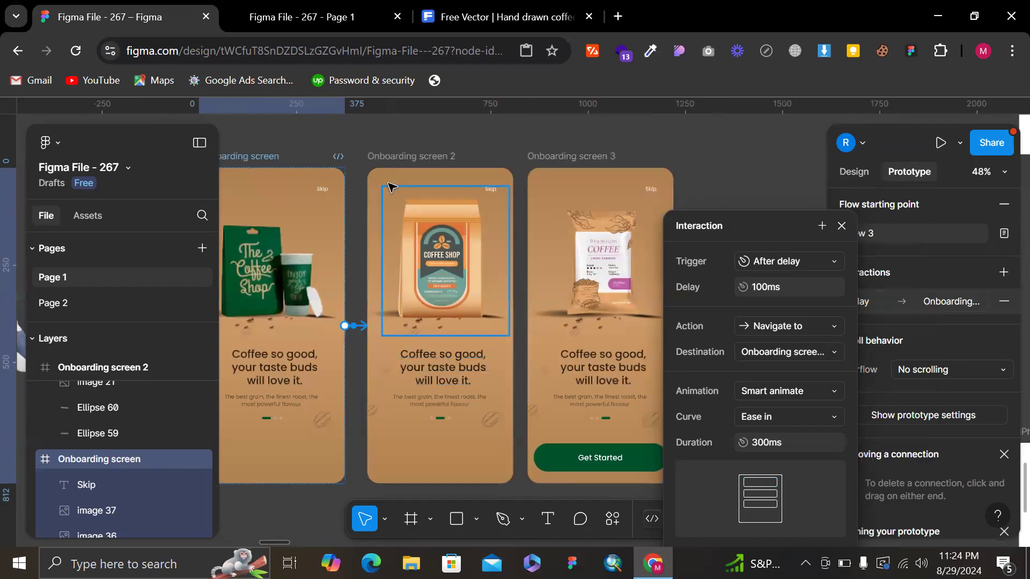
left_click(399, 158)
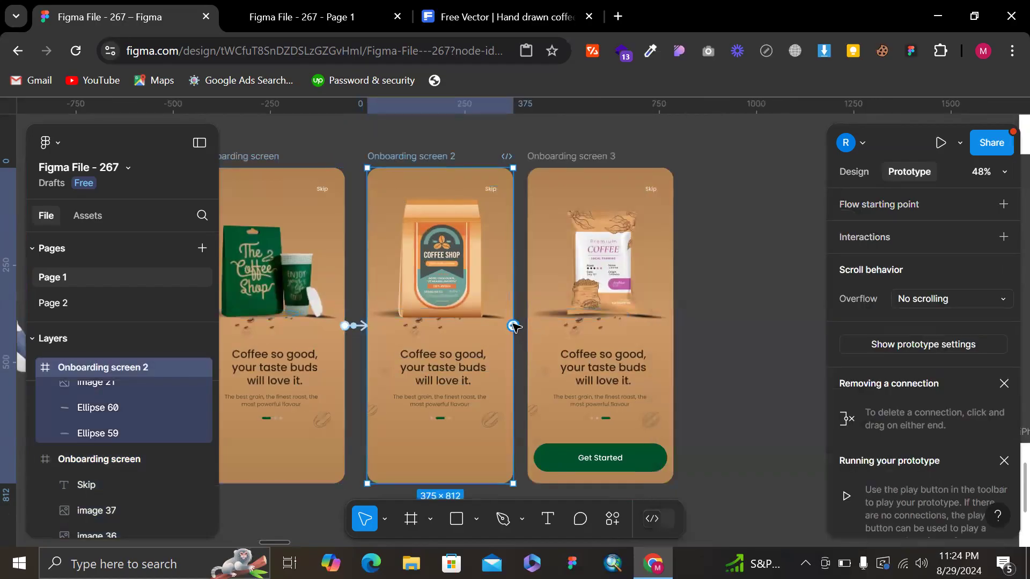
left_click_drag(547, 325, 548, 326)
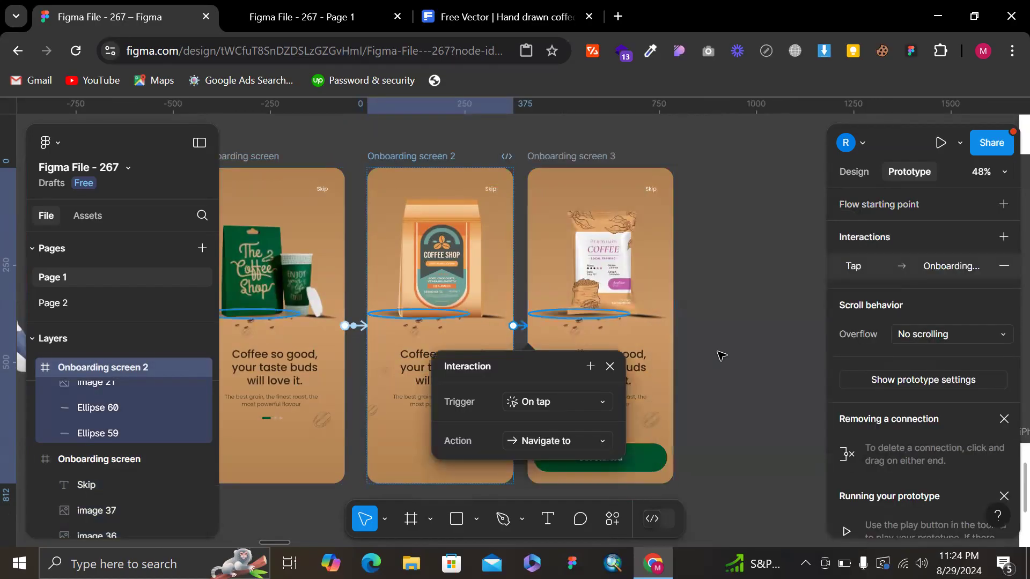
- Set the connection from Onboarding screen 2 to Onboarding screen 3 to trigger After delay, with a delay of 100ms
left_click(539, 404)
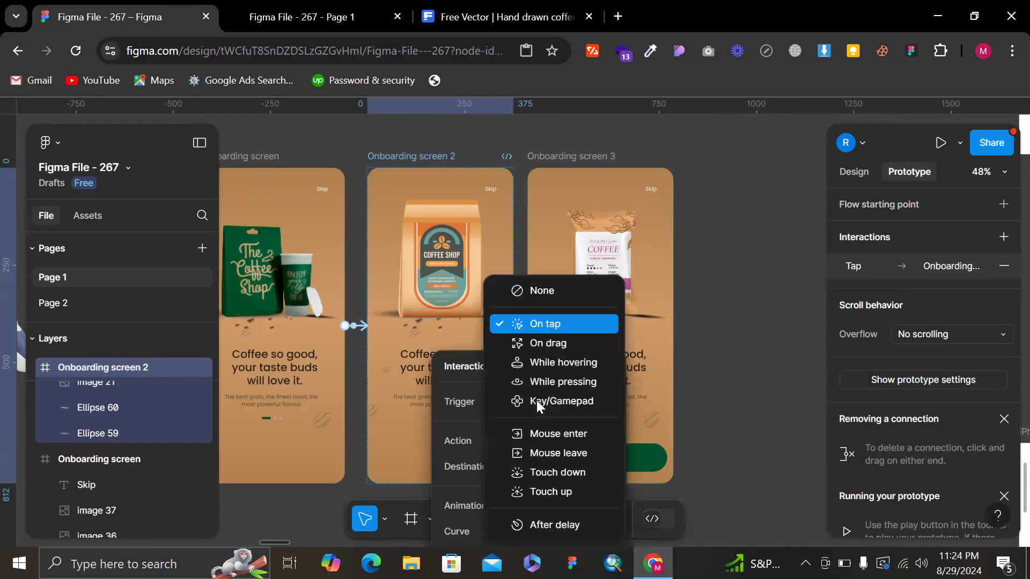
left_click(564, 525)
left_click_drag(528, 367, 711, 225)
left_click(725, 286)
type("100ms")
key("Return")
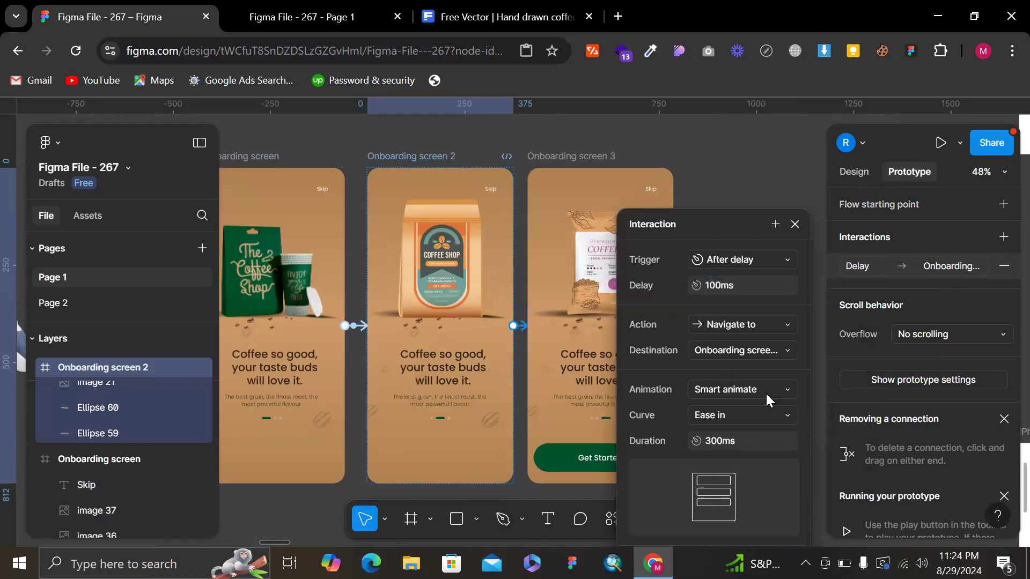
left_click(799, 185)
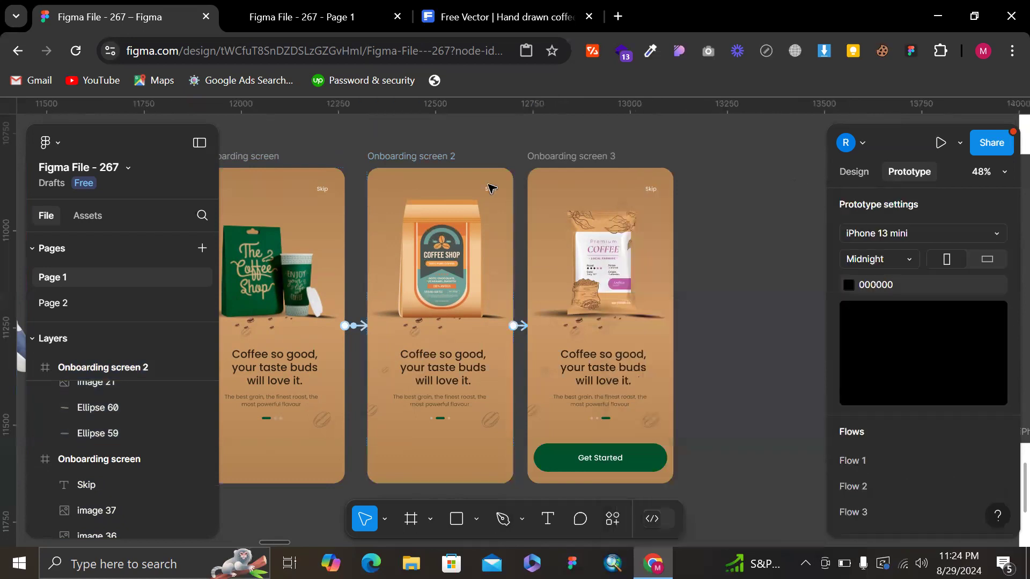
- Shrink the coffee bag image on Onboarding screen 2 to about 290 × 354 so it clears the Skip text
left_click(322, 189)
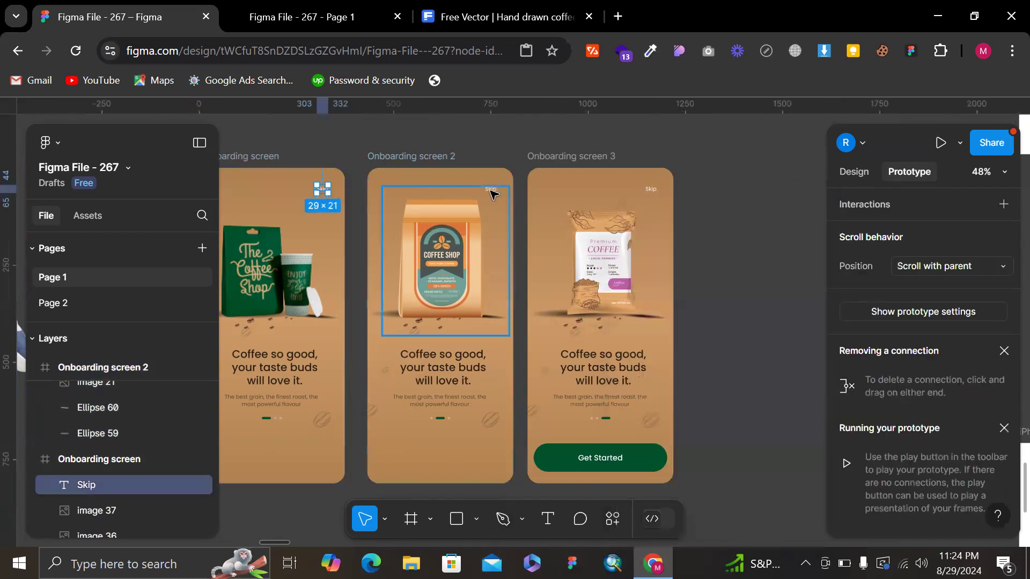
scroll(494, 186, "up", 3)
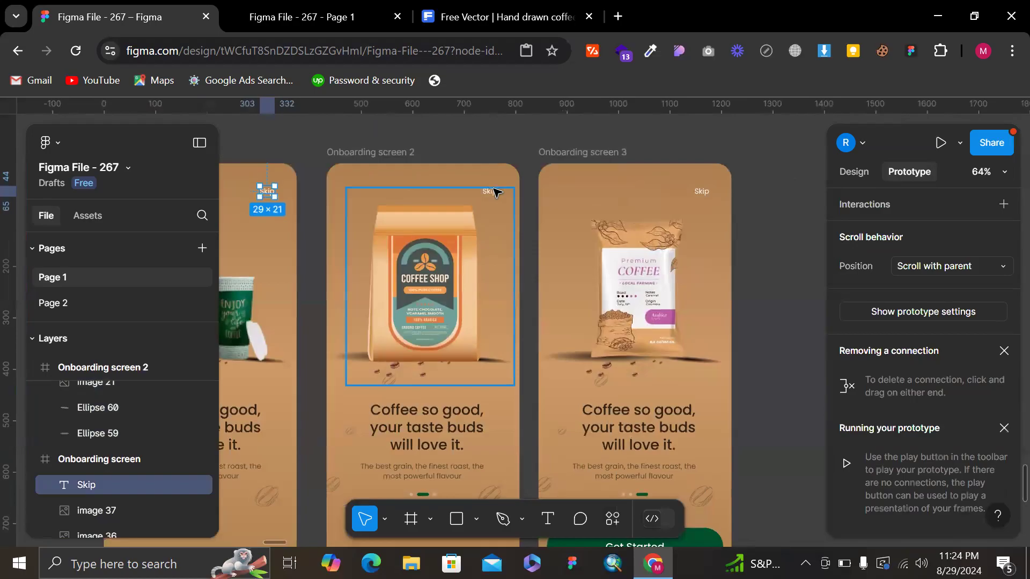
scroll(494, 191, "up", 2)
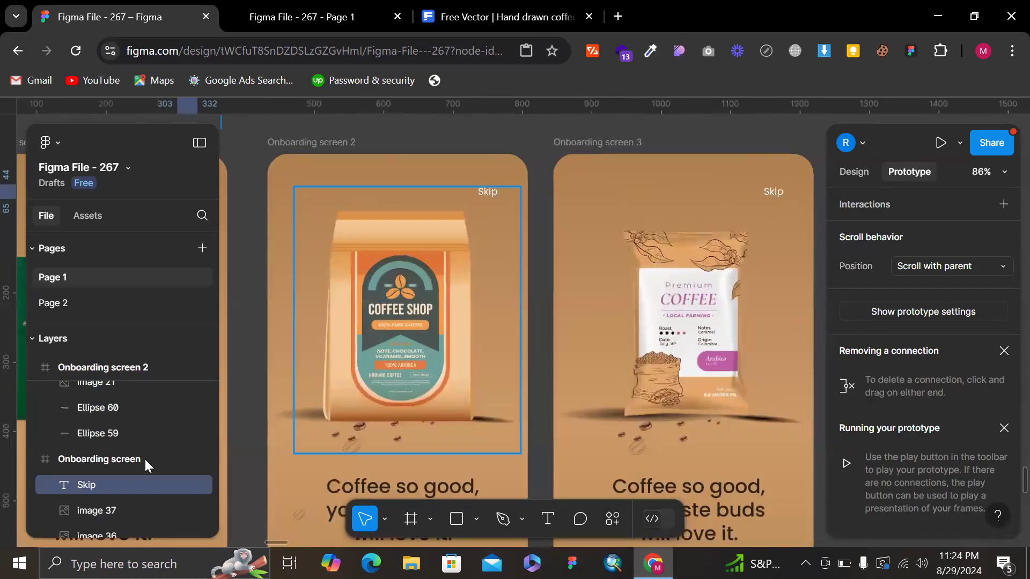
scroll(144, 460, "down", 3)
left_click(169, 403)
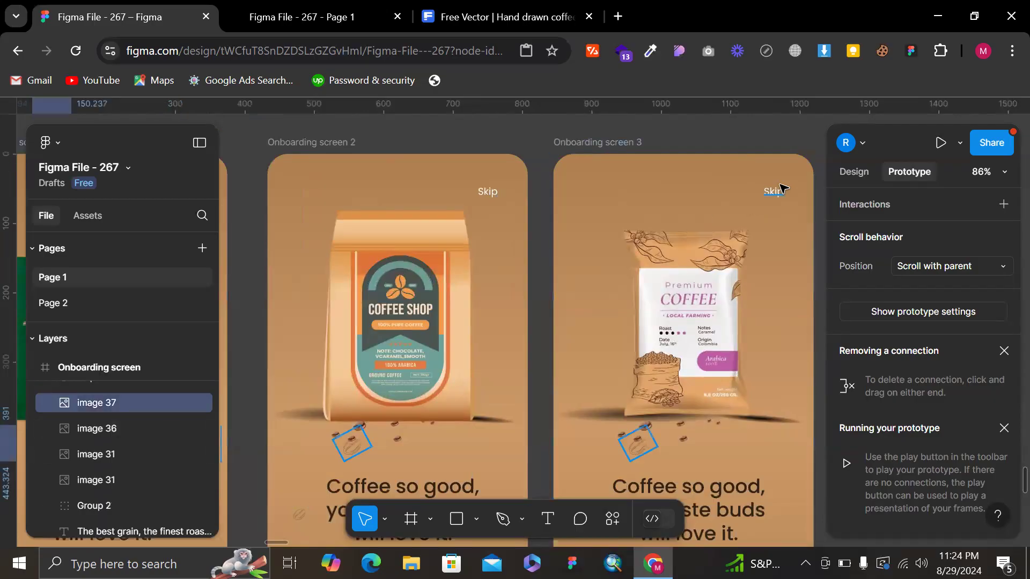
left_click(376, 247)
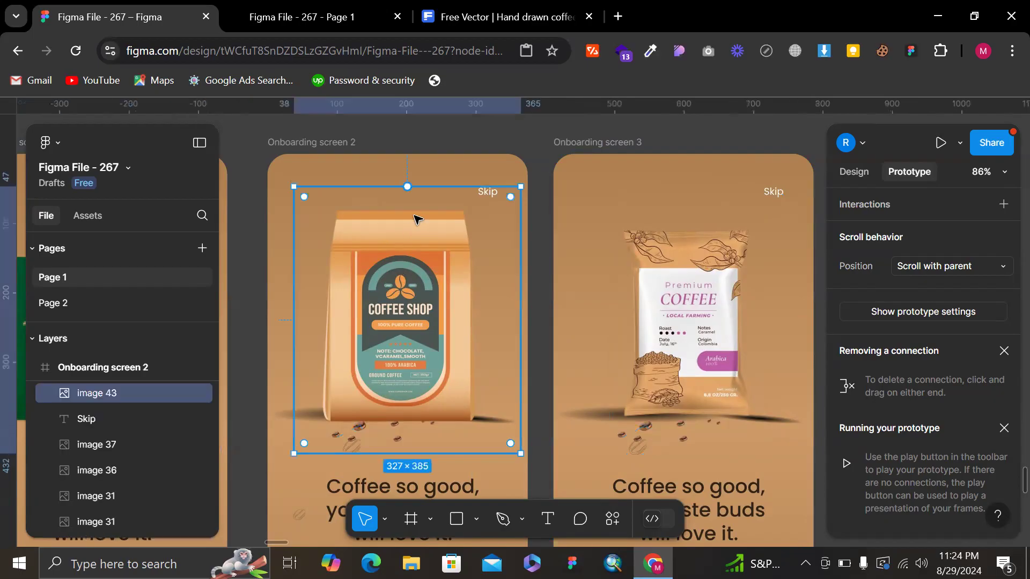
left_click_drag(445, 187, 446, 202)
left_click_drag(521, 244, 492, 252)
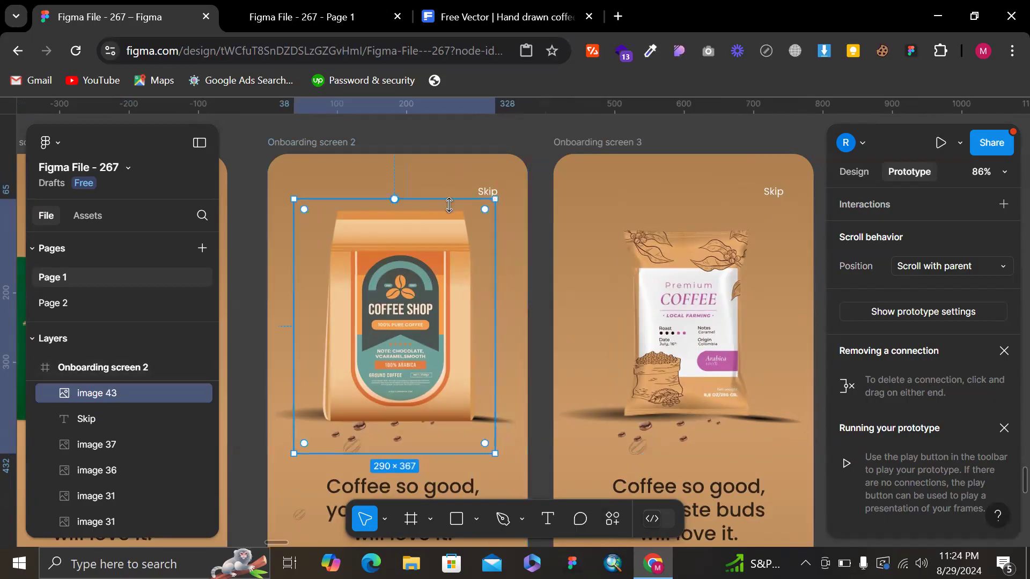
left_click_drag(450, 199, 450, 205)
scroll(450, 205, "down", 3, "ctrl")
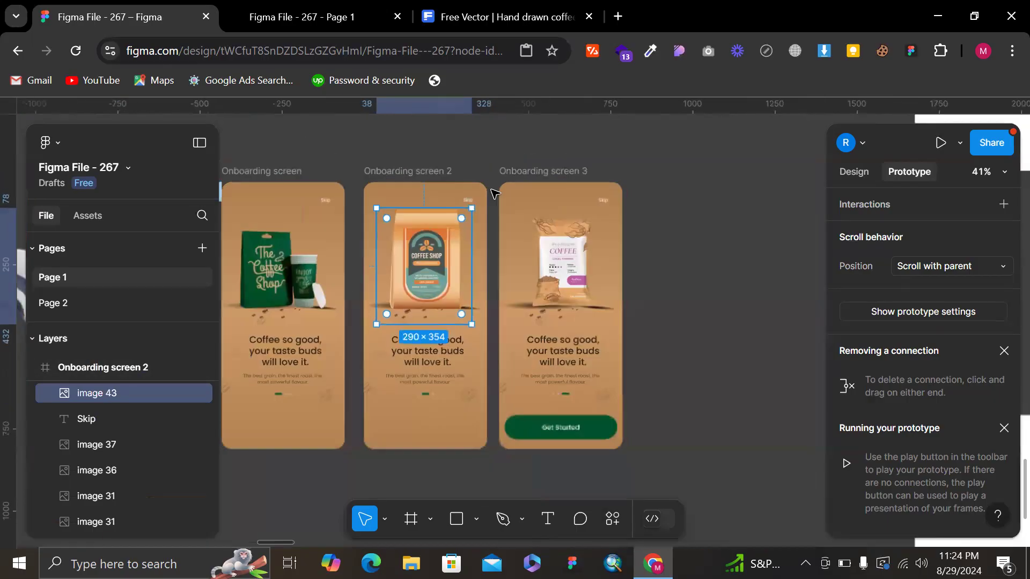
- Connect the Skip texts on all three onboarding screens to the Home frame with an On tap, Smart animate interaction
left_click(324, 202)
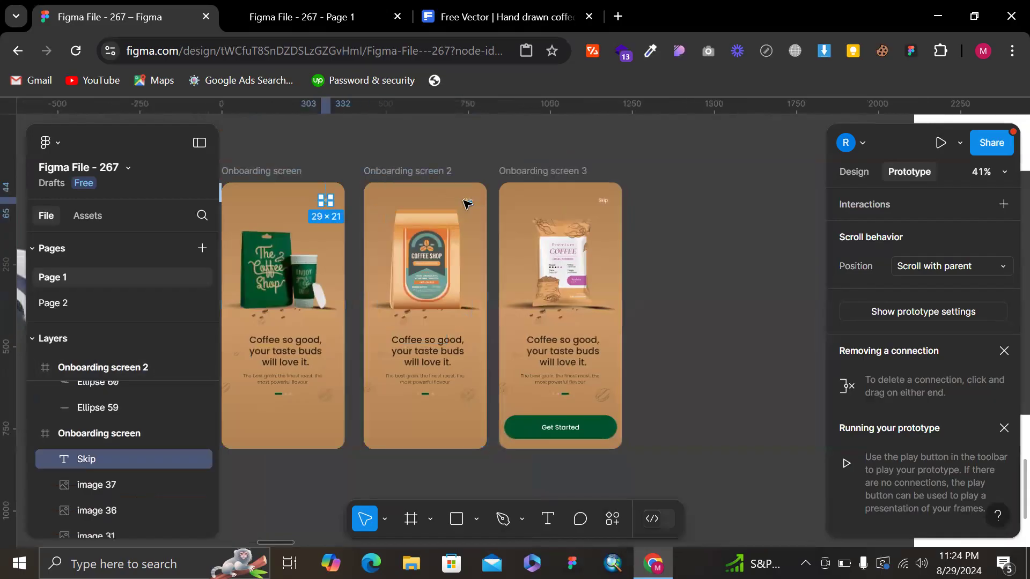
left_click(466, 203, "shift")
left_click(605, 204, "shift")
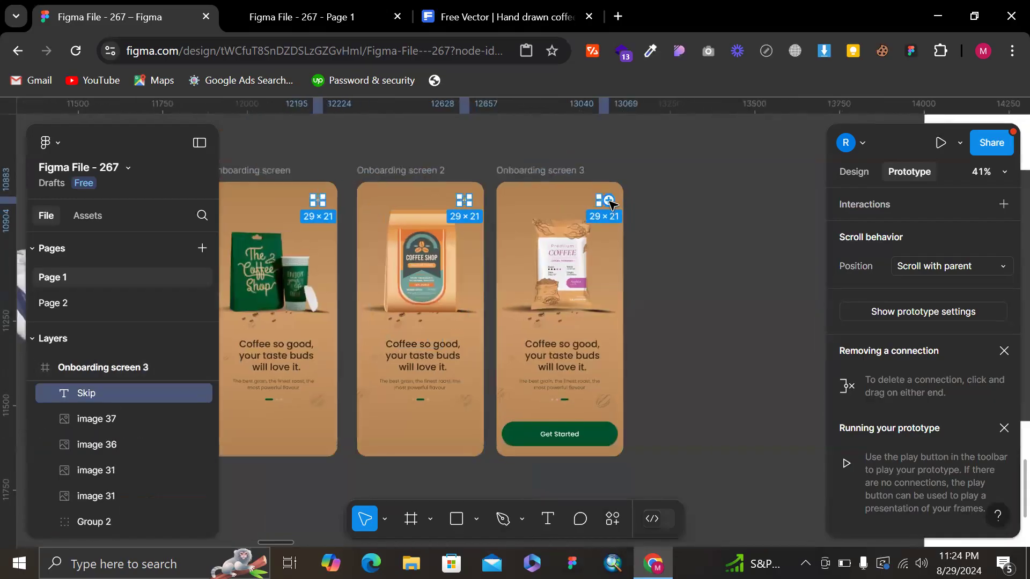
scroll(611, 205, "up", 2)
scroll(613, 205, "down", 2, "ctrl")
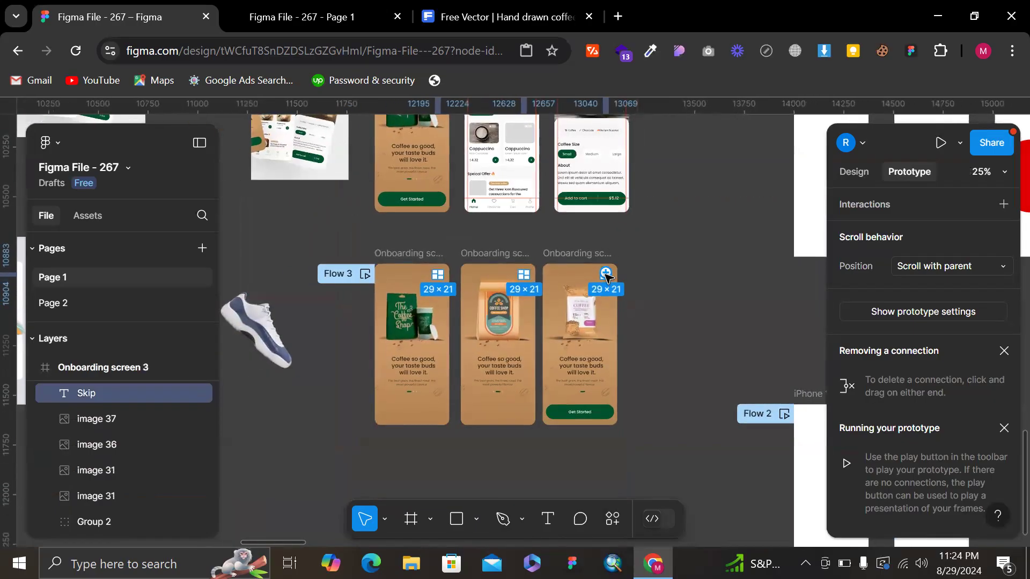
left_click_drag(504, 175, 490, 209)
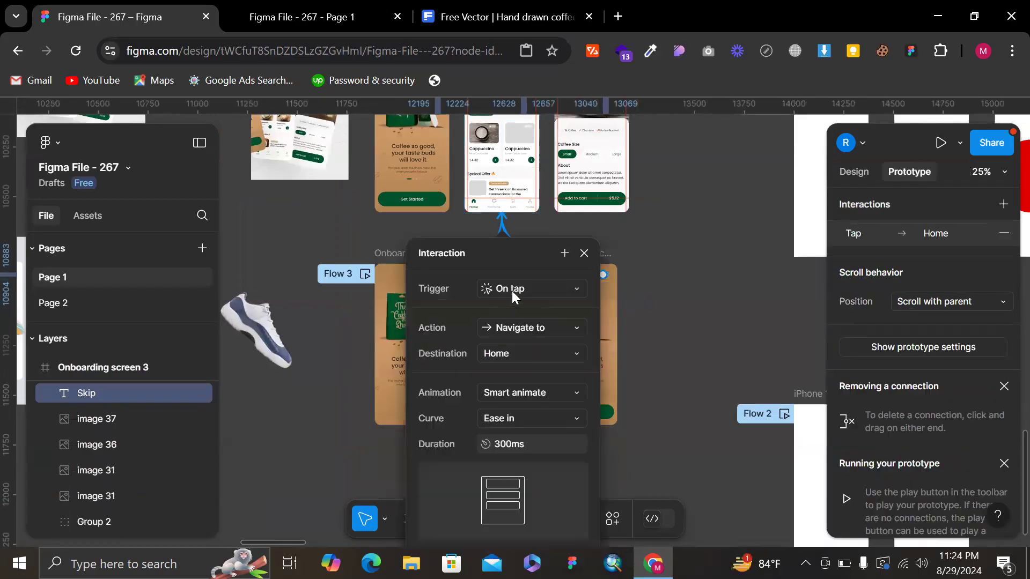
- Examine the Skip connections from the onboarding screens and their Home destination frame
scroll(400, 243, "right", 5)
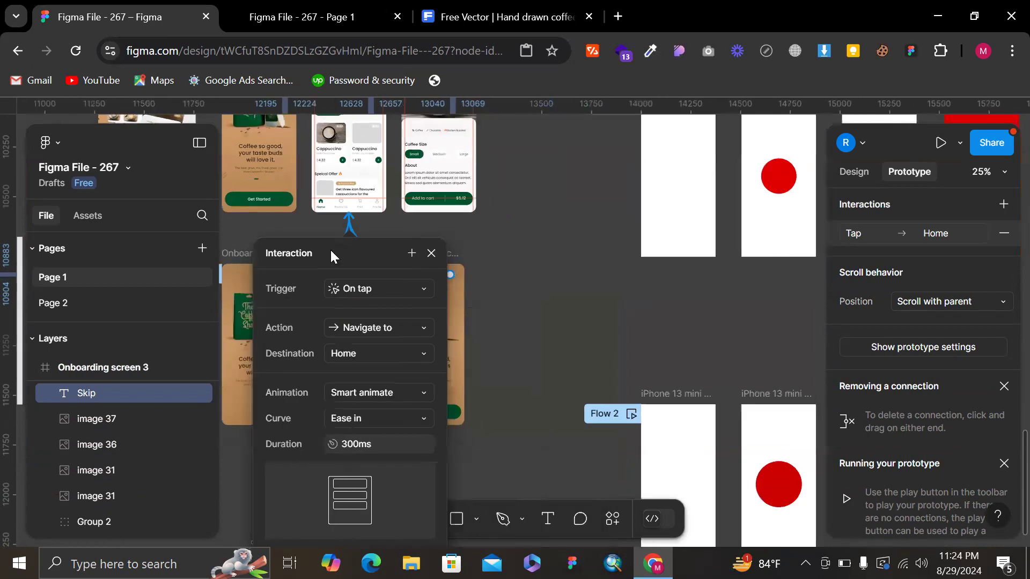
scroll(329, 249, "left", 5)
scroll(273, 260, "up", 3)
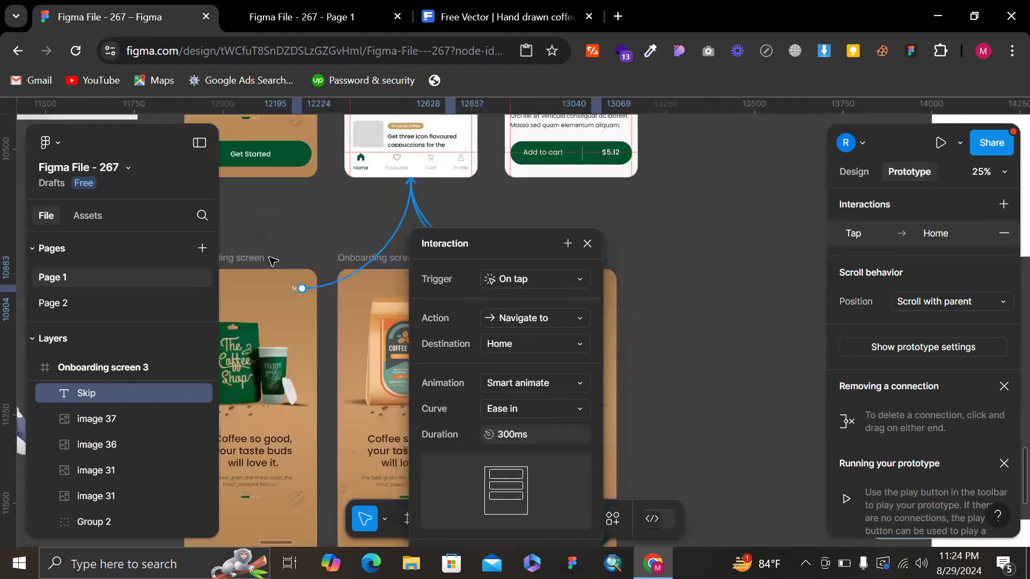
scroll(274, 261, "up", 8)
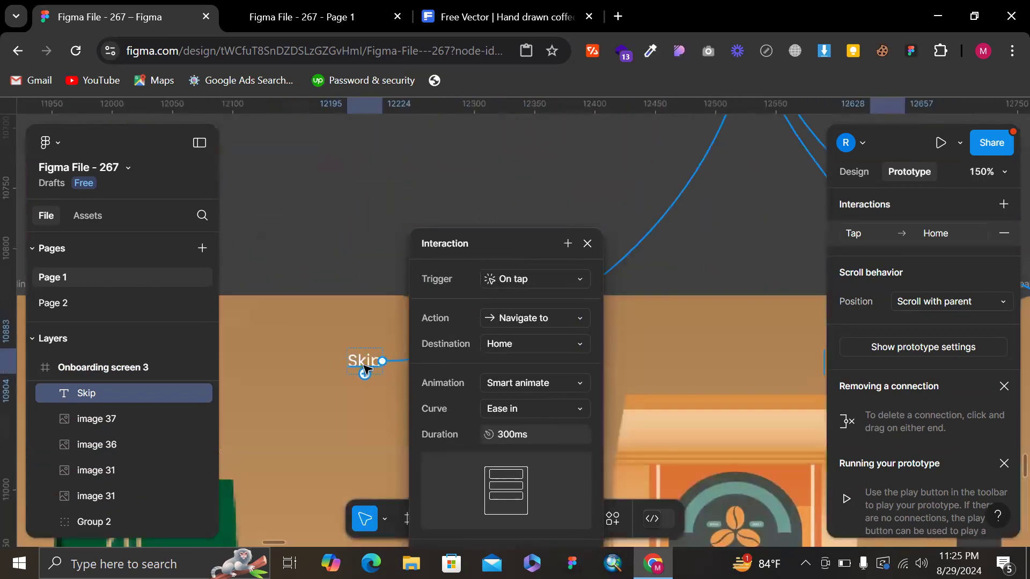
scroll(333, 289, "down", 2)
scroll(333, 290, "up", 6)
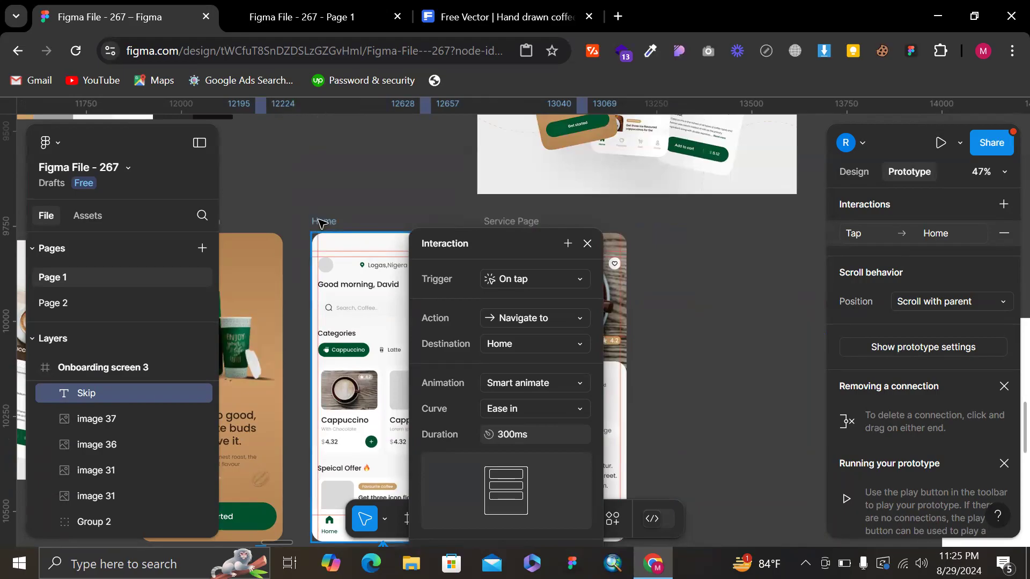
scroll(319, 223, "down", 3)
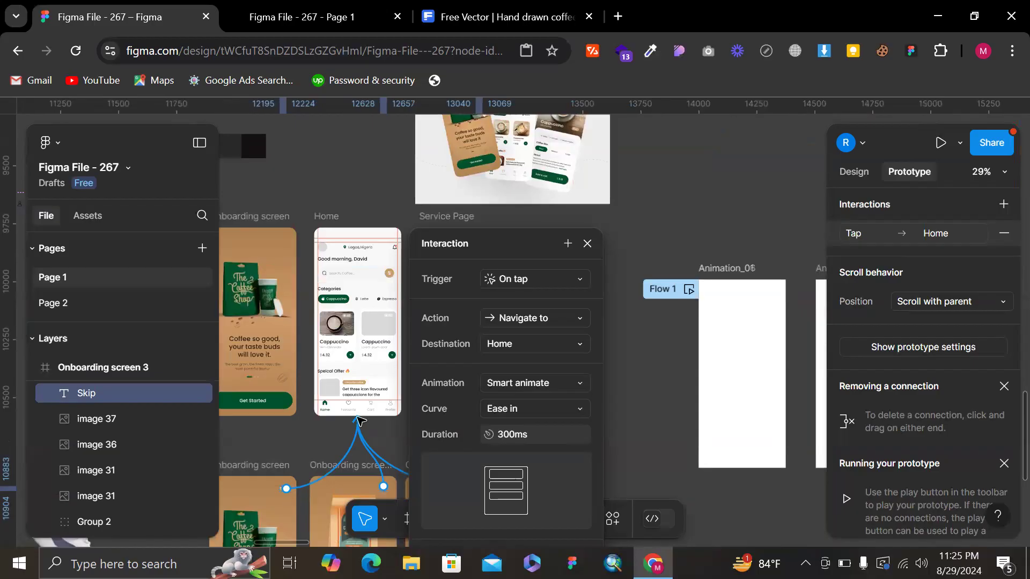
scroll(357, 235, "down", 3)
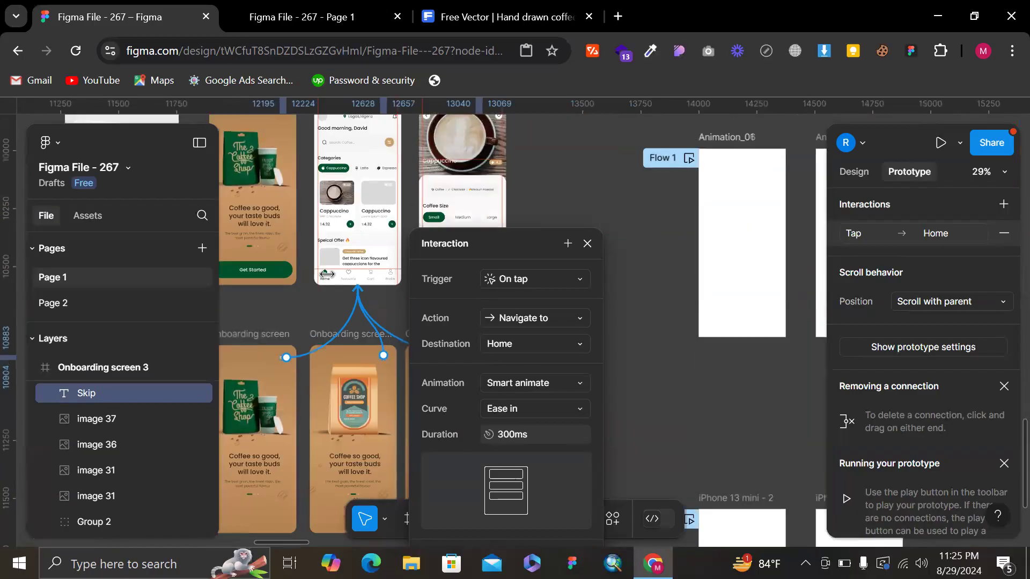
- Connect the Get Started button on Onboarding screen 3 to the Home frame with an On tap, Smart animate interaction
scroll(345, 276, "down", 1)
scroll(340, 390, "right", 3)
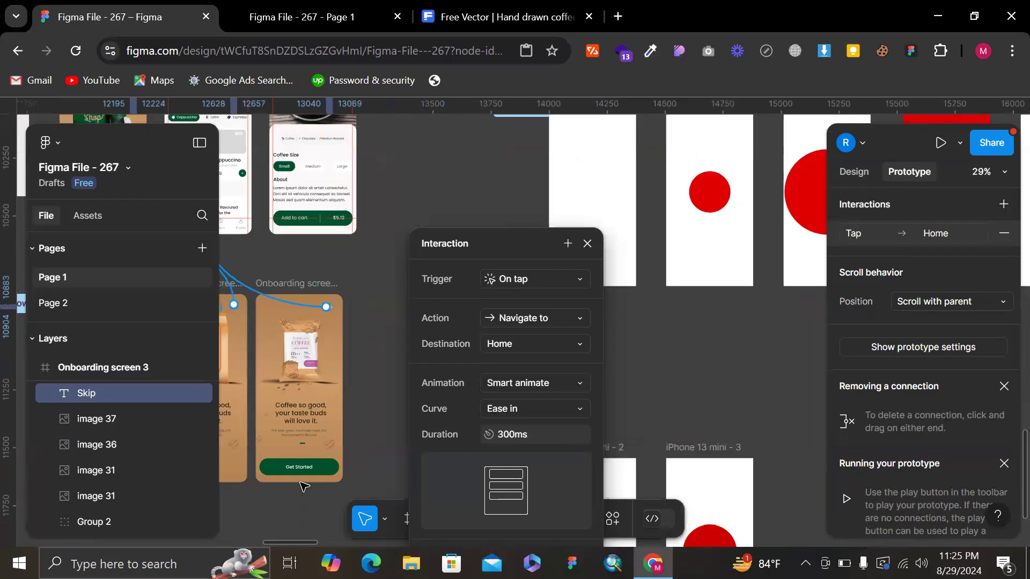
left_click(305, 475)
left_click_drag(339, 467, 241, 234)
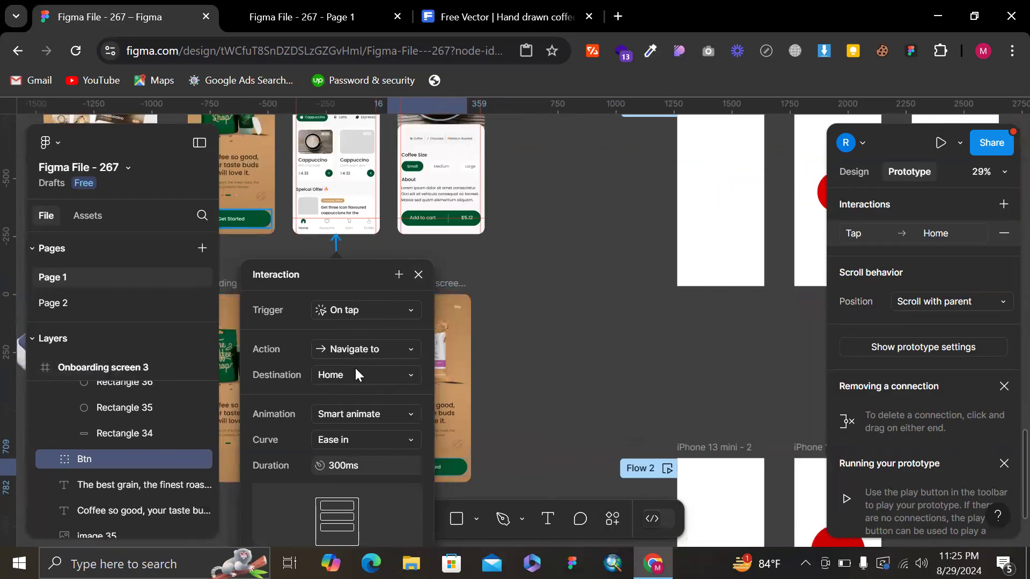
left_click(563, 294)
- Preview the Flow 3 prototype from the first onboarding screen through Onboarding screen 3, then close the preview
scroll(563, 294, "down", 3)
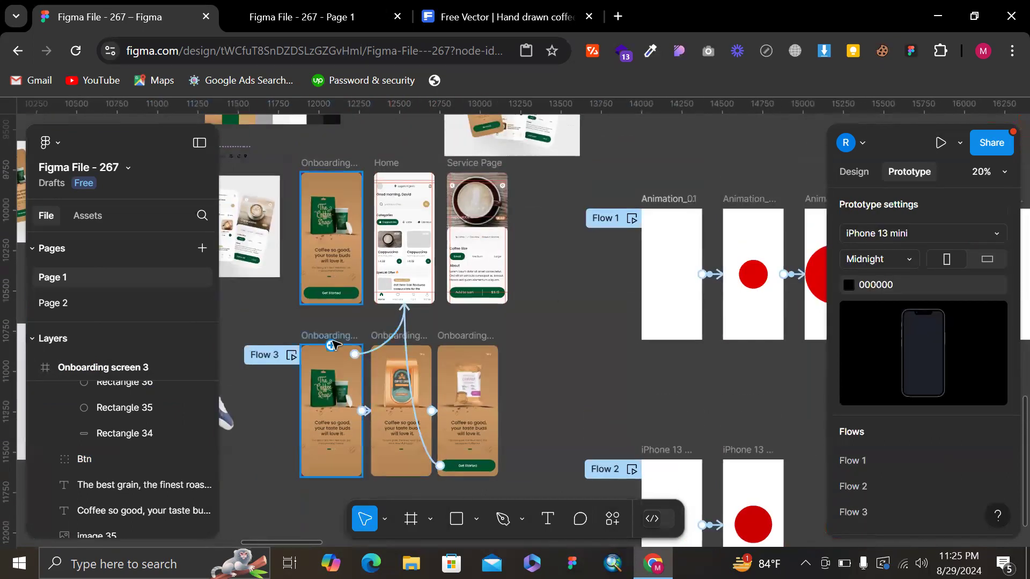
left_click(333, 344)
key("shift+space")
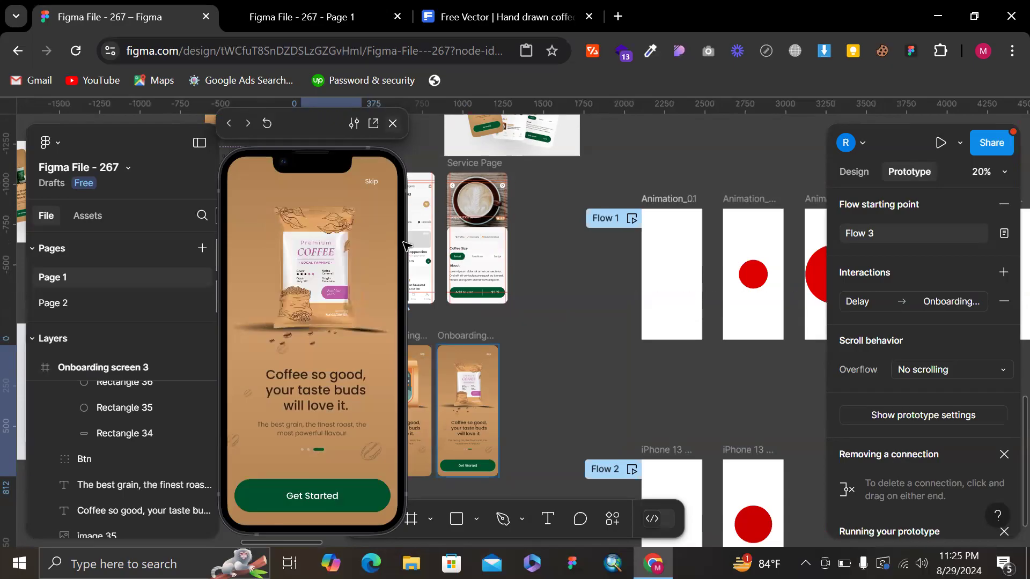
left_click(393, 123)
- Set the delay on the connection from Onboarding screen to Onboarding screen 2 to 2000ms
scroll(352, 414, "up", 5)
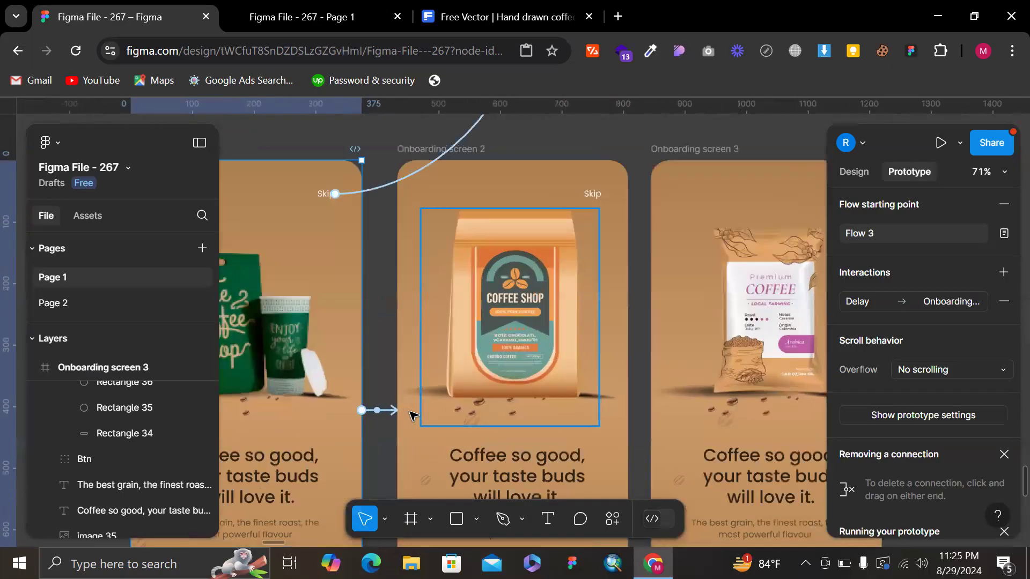
scroll(355, 412, "up", 1)
left_click(342, 408)
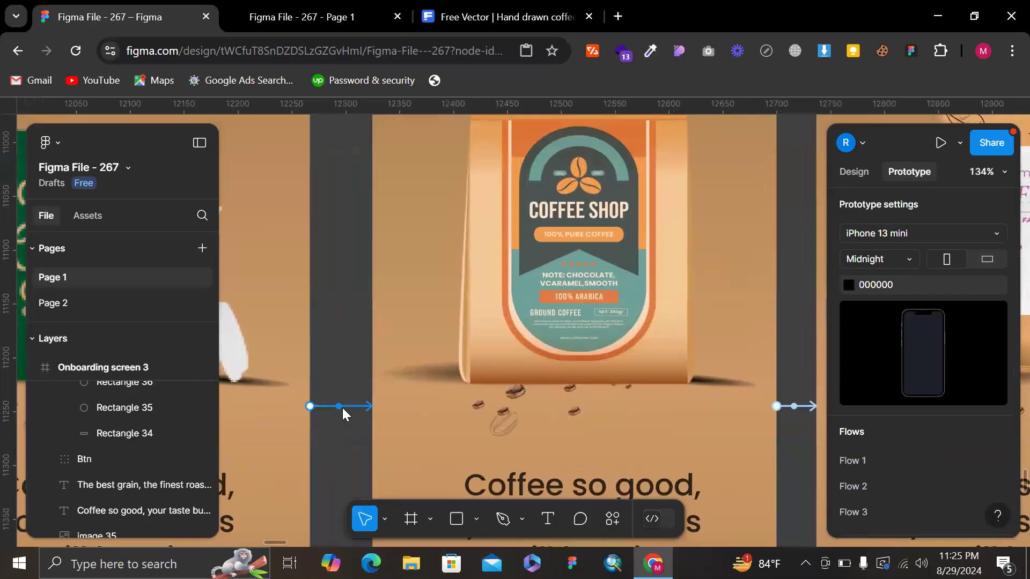
left_click(342, 408)
left_click(352, 509)
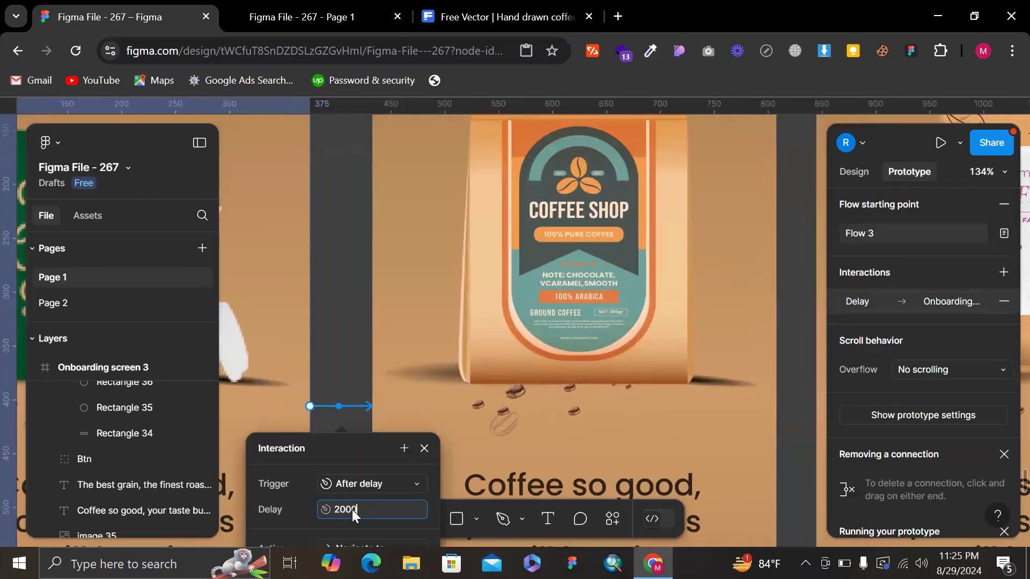
key("Return")
- Set the delay on the connection from Onboarding screen 2 to Onboarding screen 3 to 2000ms
scroll(626, 368, "down", 5, "ctrl")
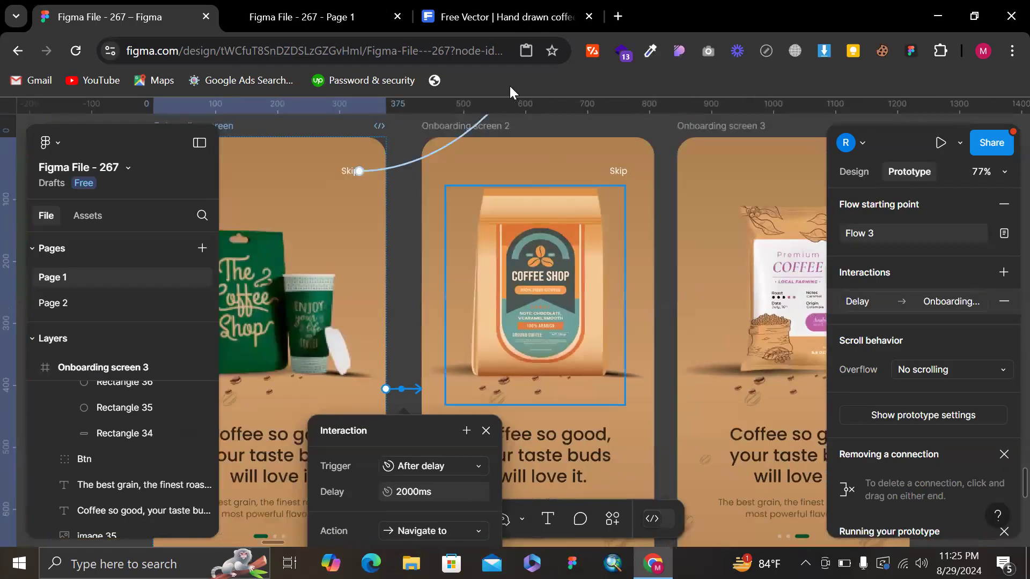
left_click(503, 134)
left_click(671, 390)
left_click(696, 486)
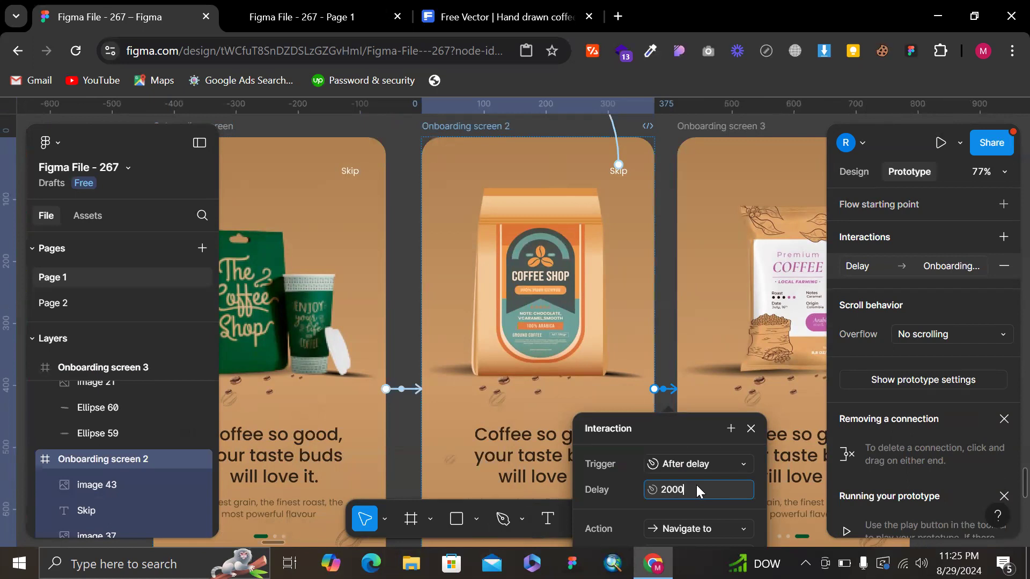
type("2000ms")
key("Return")
left_click(503, 339)
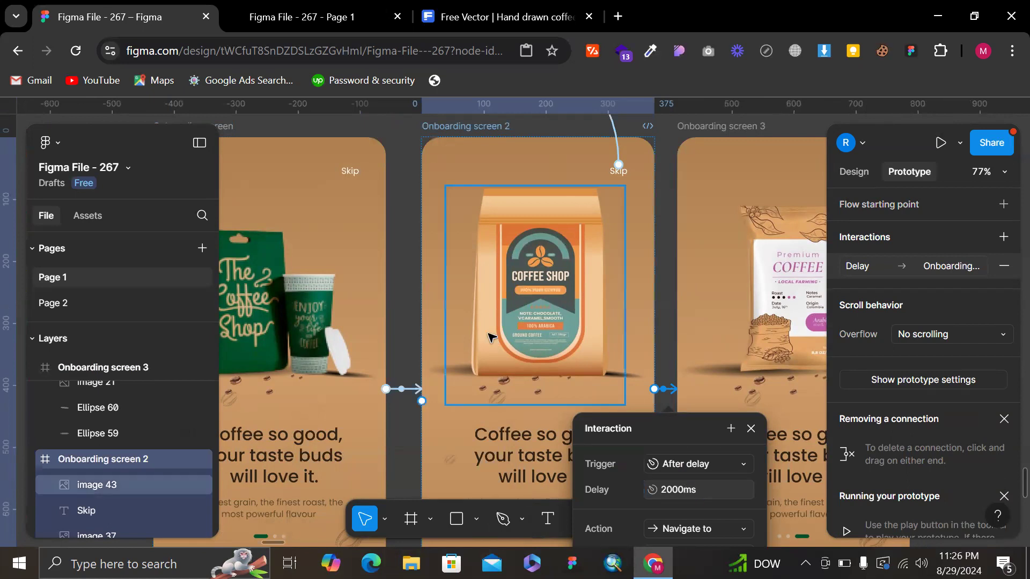
- Play the onboarding flow again from its first screen to check the 2000ms delays, try to restart it, and close the preview
scroll(483, 327, "down", 3)
left_click(450, 162)
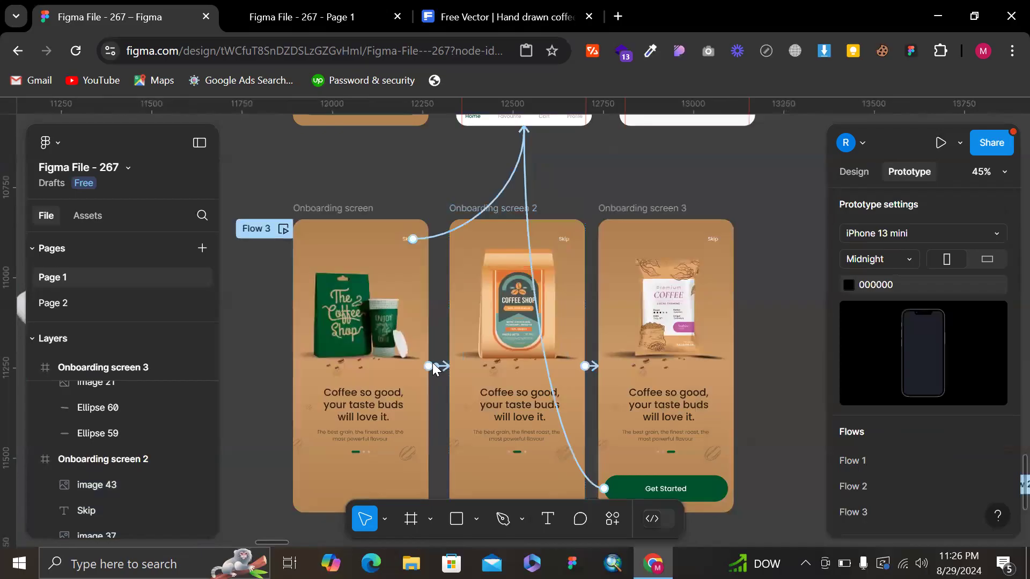
left_click(351, 211)
key("shift+space")
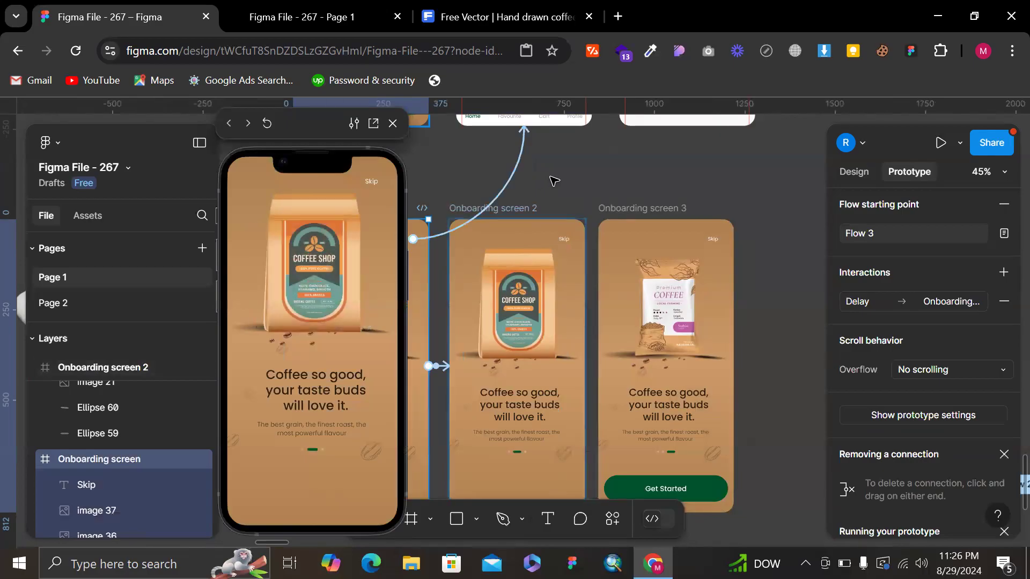
key("Escape")
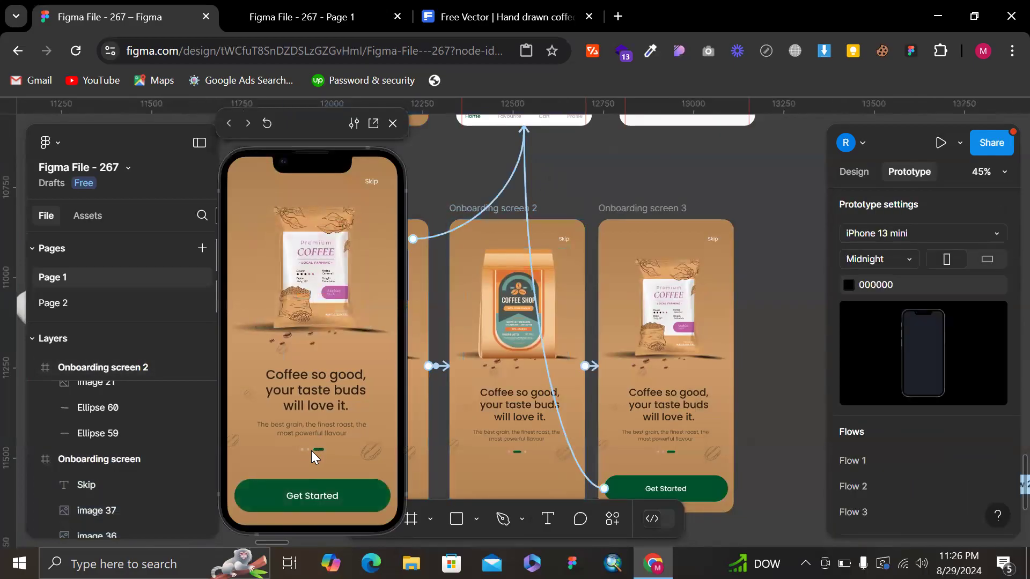
key("r")
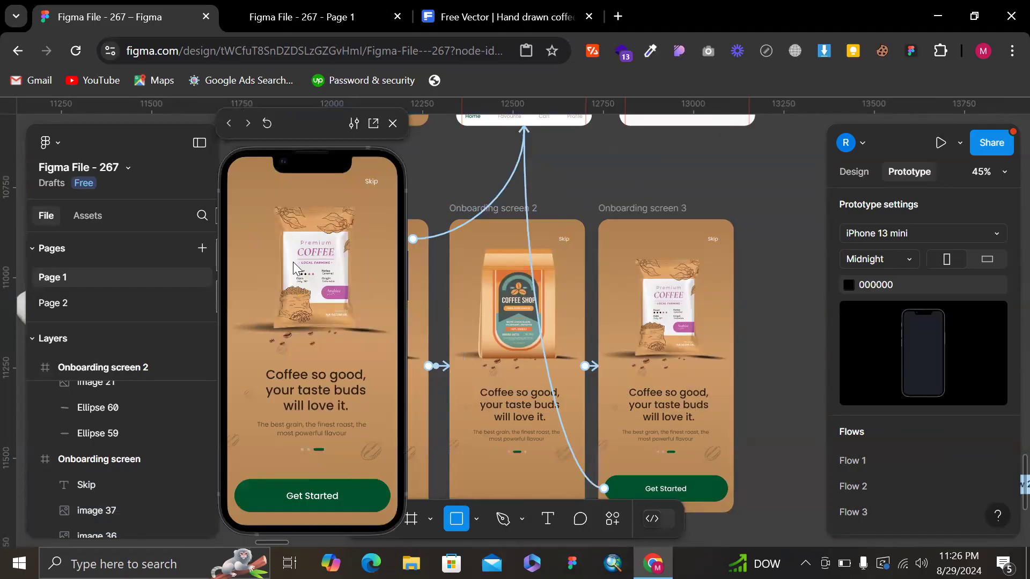
key("r")
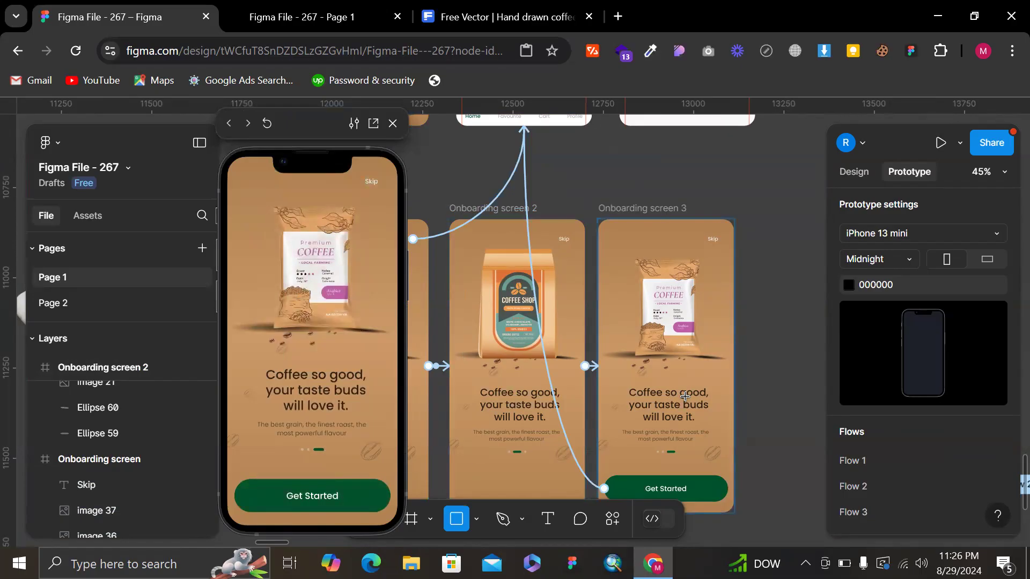
scroll(685, 396, "down", 2)
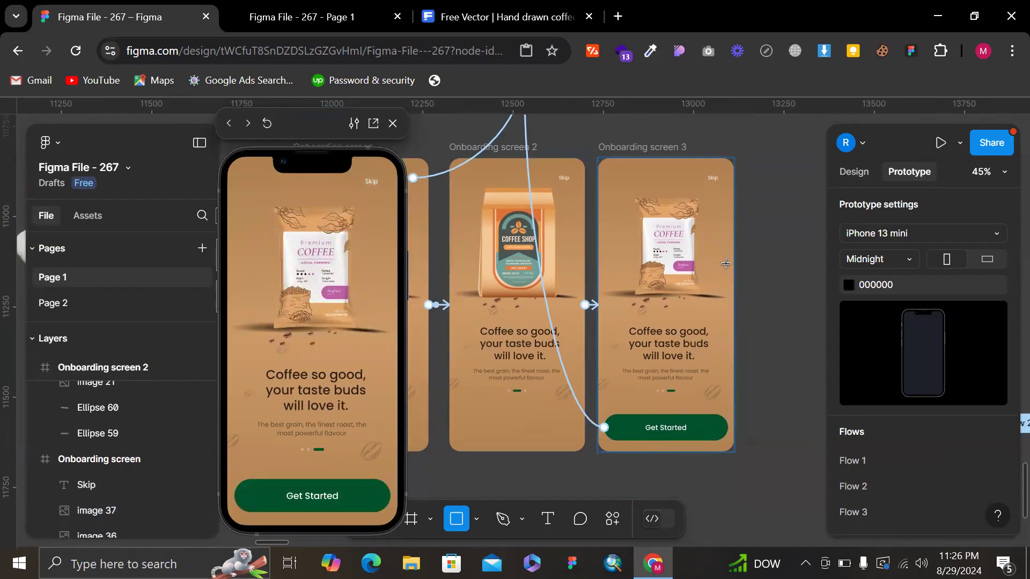
left_click(394, 124)
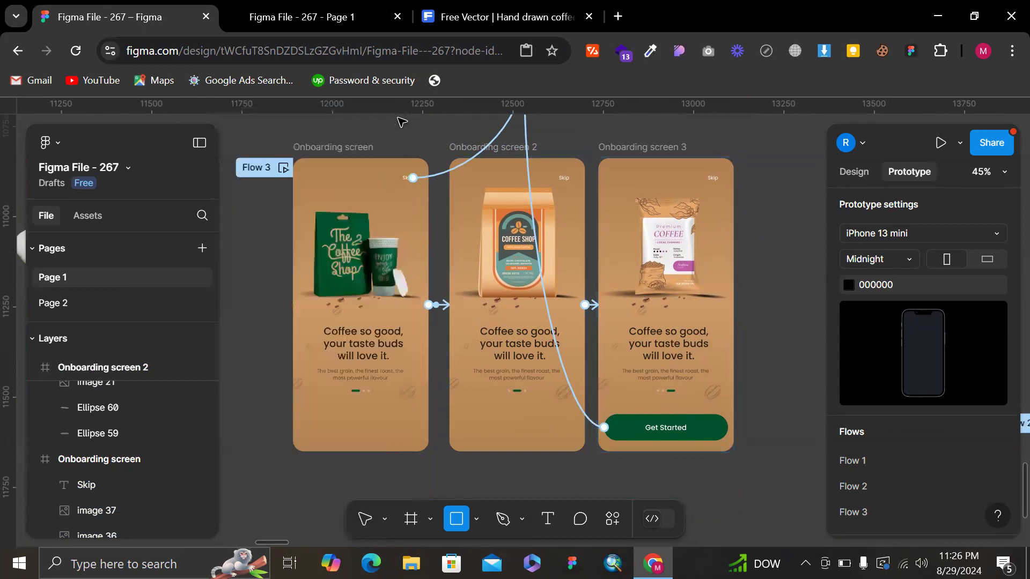
- Copy the Get Started button from Onboarding screen 3 into the first Onboarding screen and Onboarding screen 2
key("v")
left_click(678, 434)
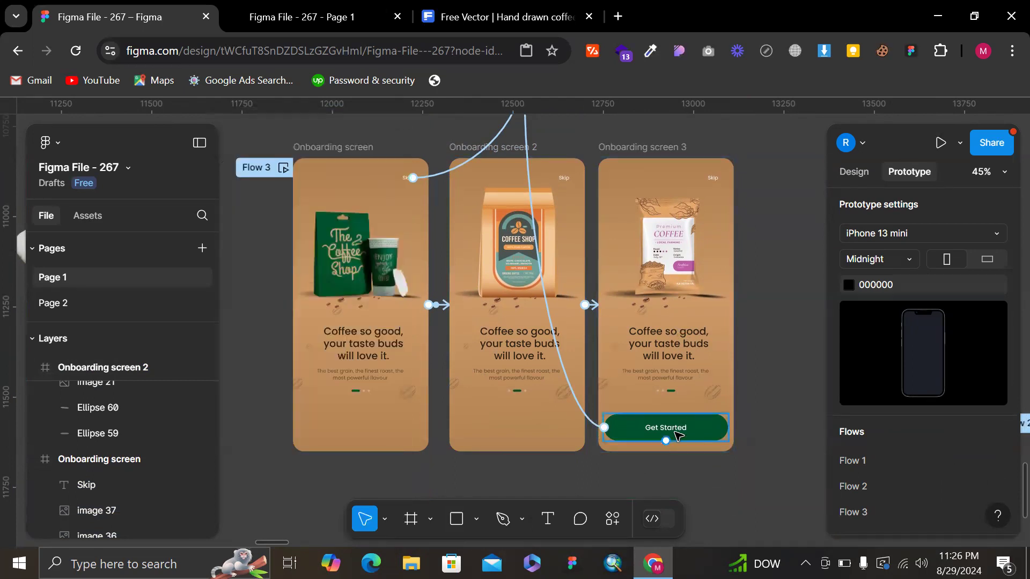
left_click(678, 434)
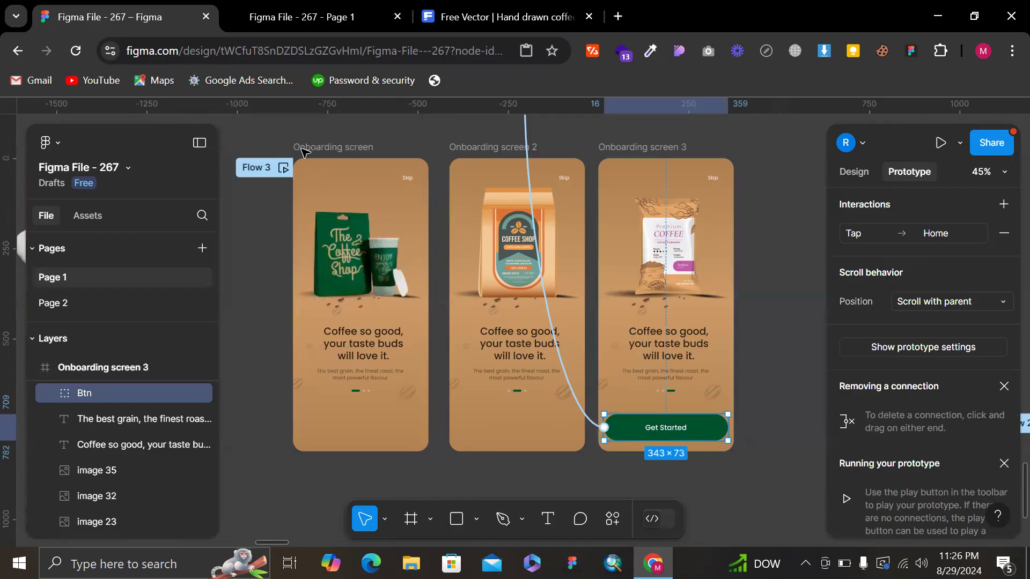
left_click(325, 148)
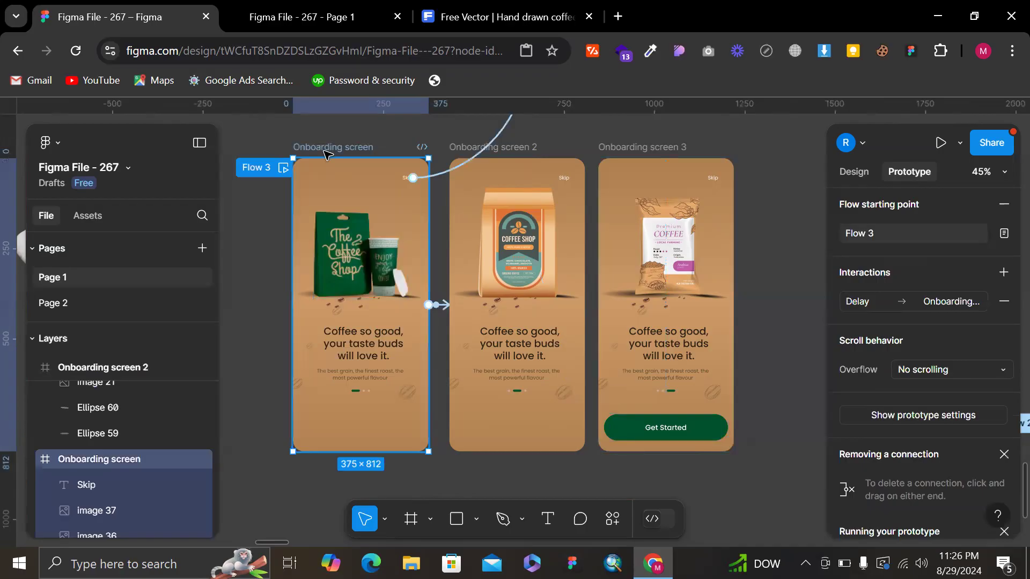
key("ctrl+v")
left_click(498, 145)
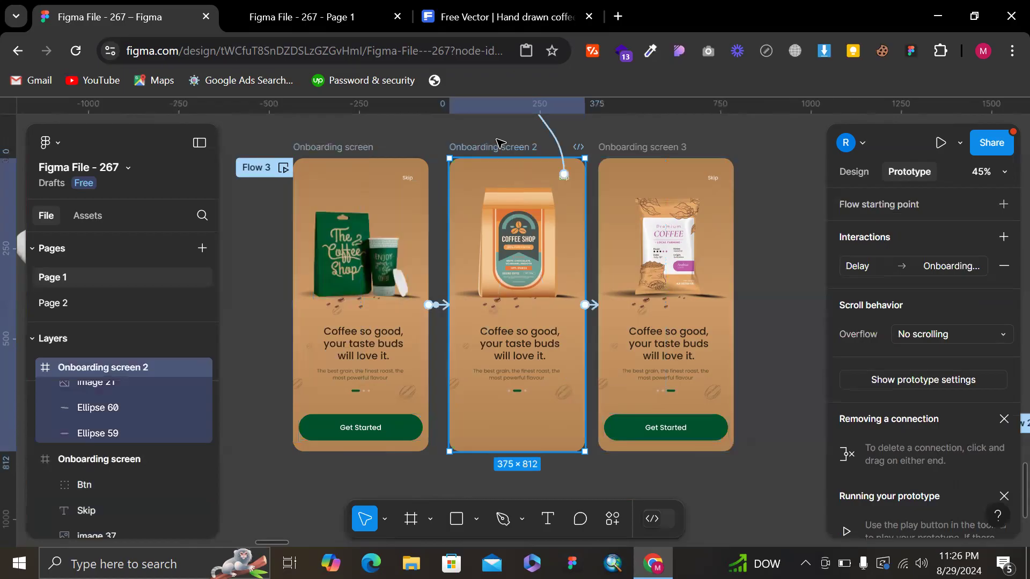
key("ctrl+v")
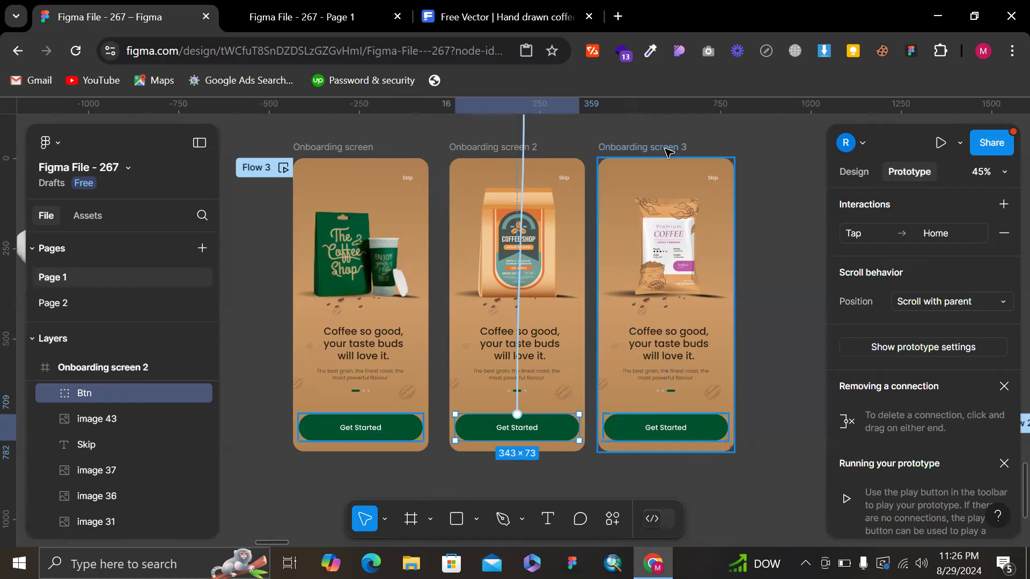
- Cut the coffee bag images from Onboarding screens 2 and 3, and delete both frames
left_click(547, 268)
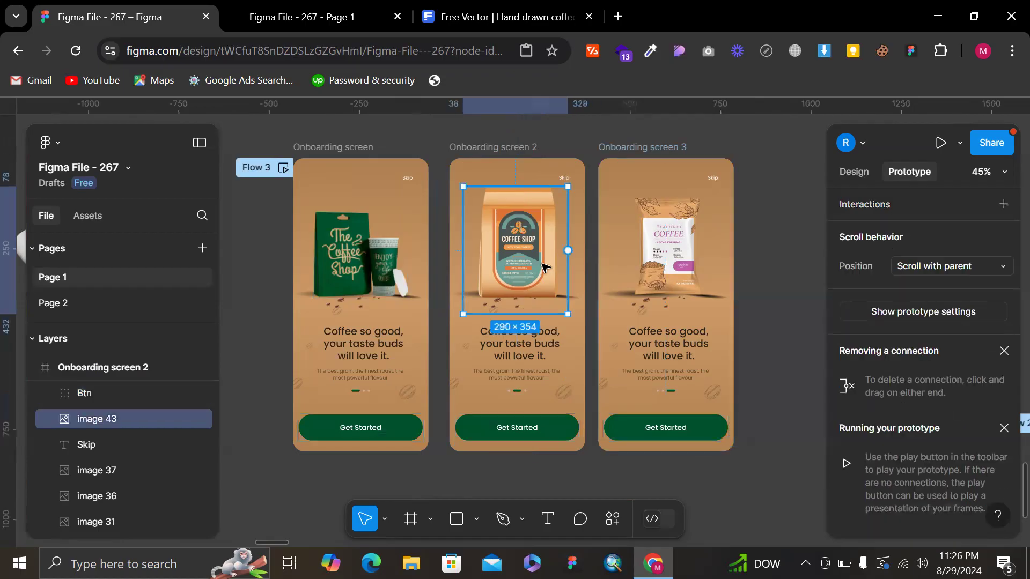
left_click(665, 252)
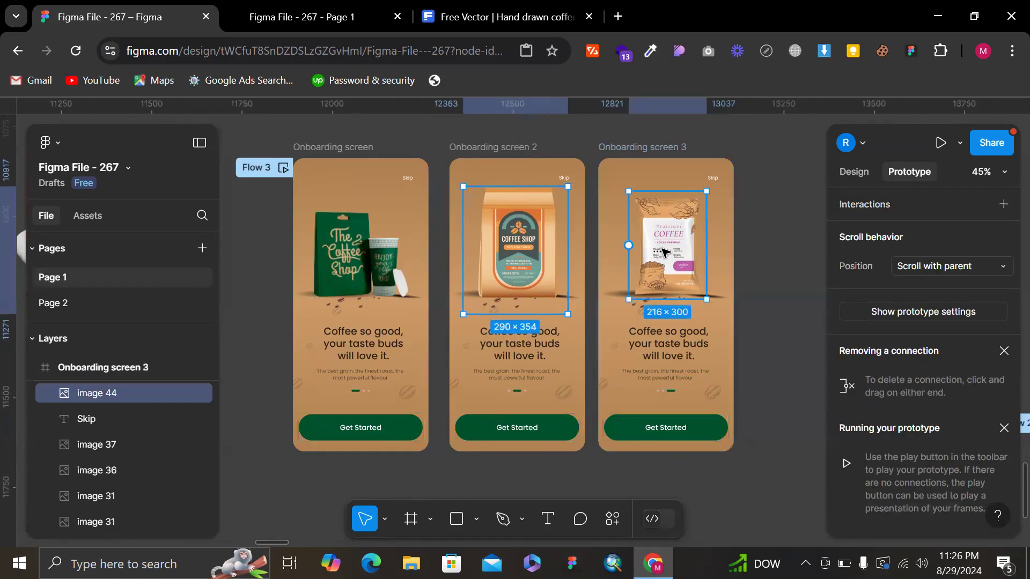
key("Delete")
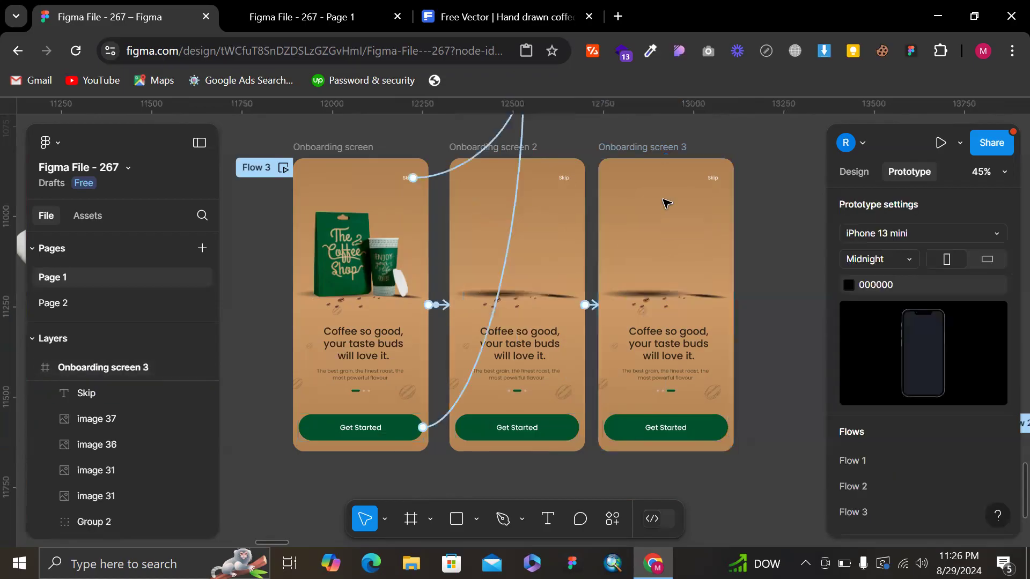
left_click(536, 148)
left_click(621, 149, "shift")
key("Delete")
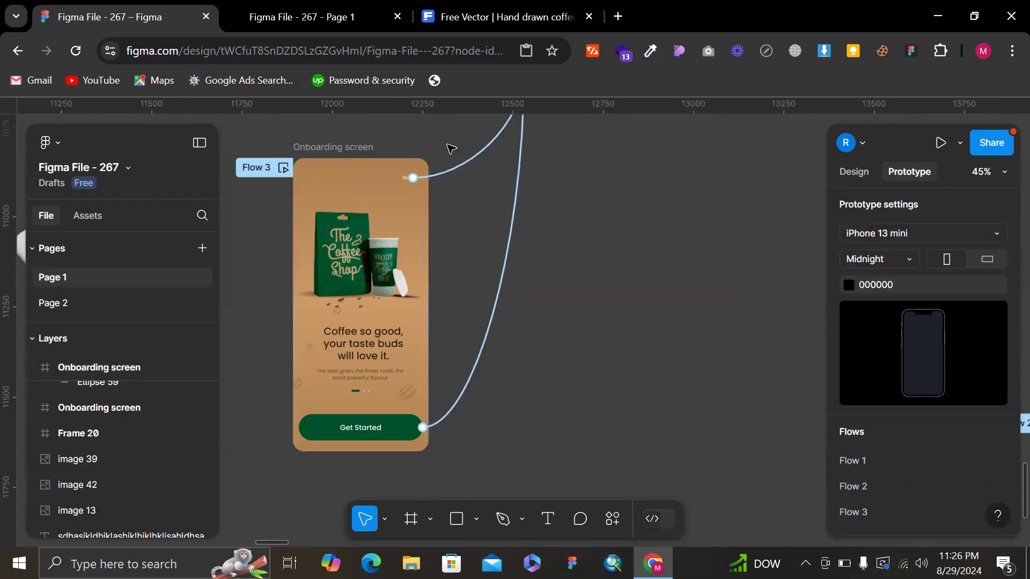
- Paste the two cut coffee bag images onto the canvas beside the remaining Onboarding screen
left_click(840, 173)
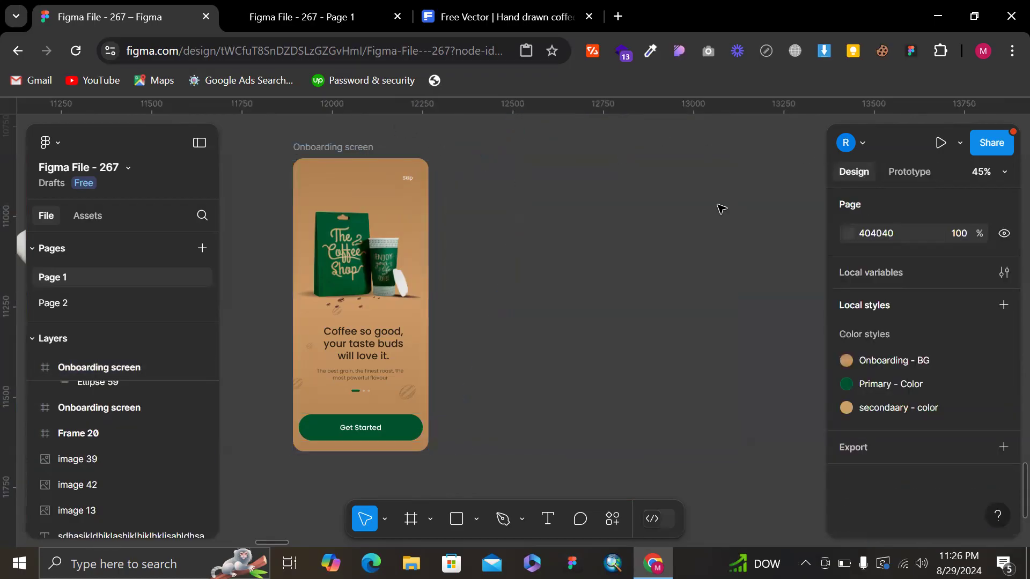
scroll(611, 207, "up", 3)
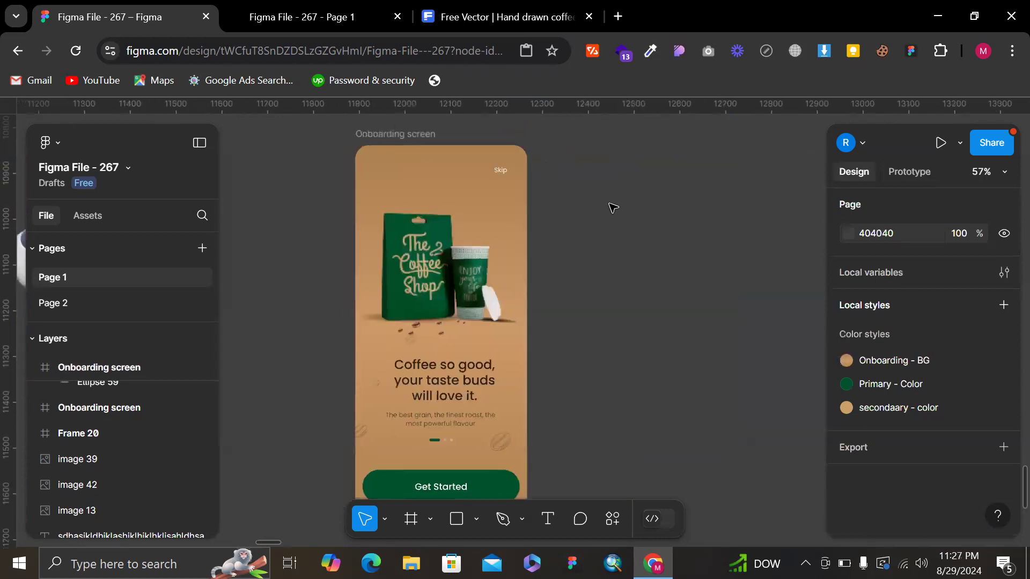
key("ctrl+v")
scroll(613, 207, "right", 1)
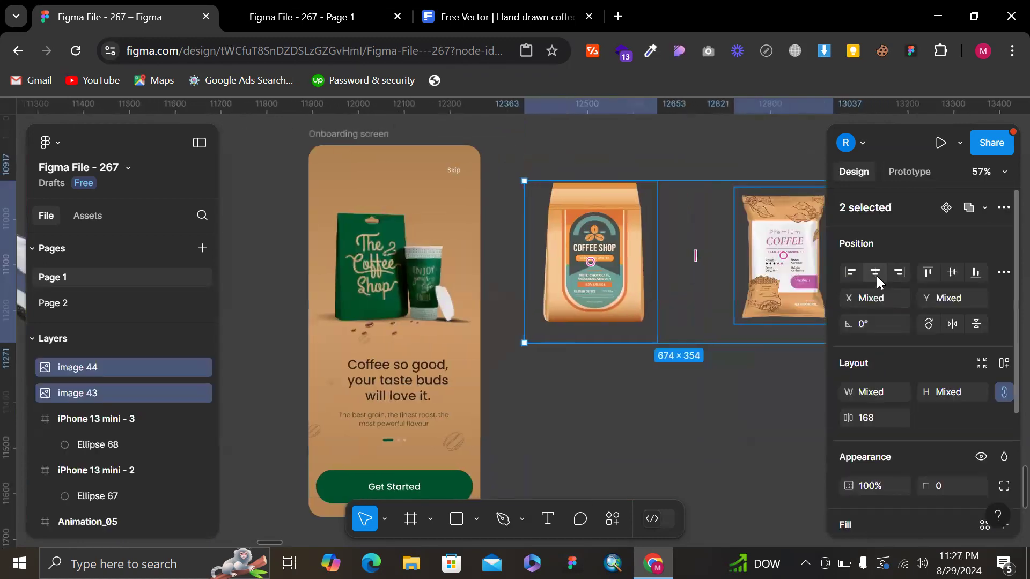
left_click(876, 276)
key("ctrl+z")
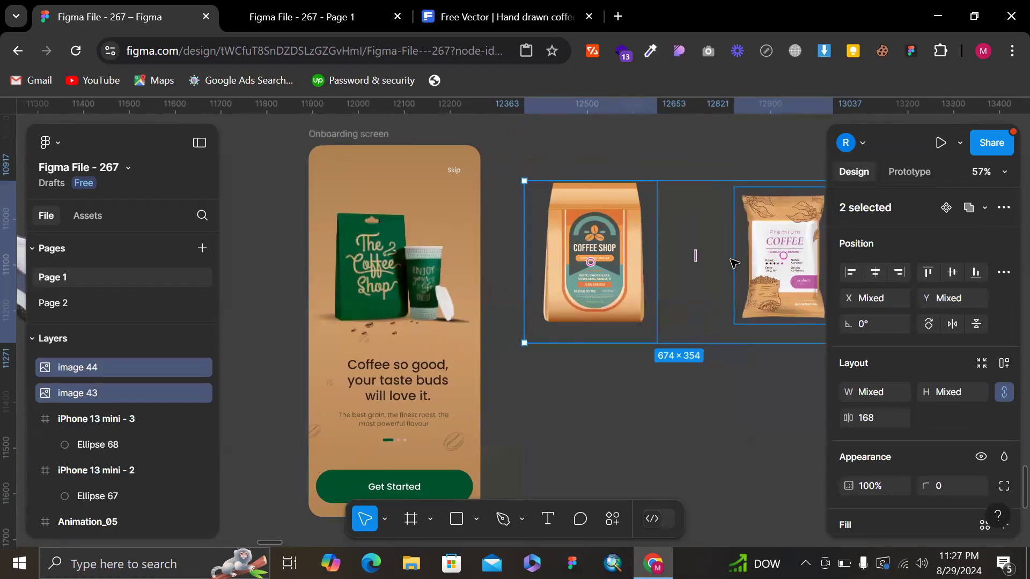
- Stack the orange Coffee Shop bag (image 43) in front of the Premium Coffee bag (image 44) and group the two images
left_click(598, 277)
left_click_drag(598, 277, 789, 284)
right_click(784, 276)
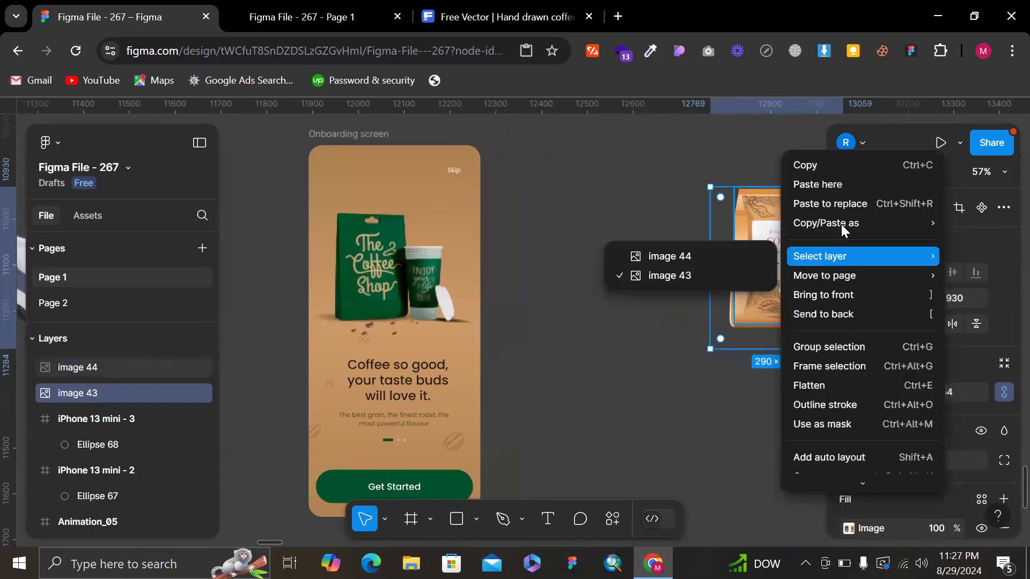
left_click(843, 294)
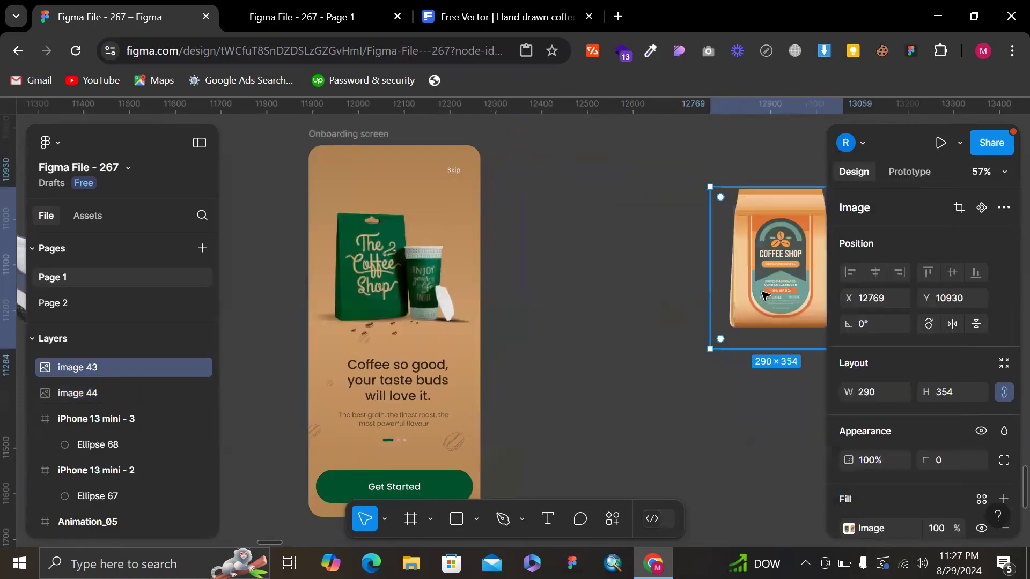
left_click_drag(766, 293, 765, 289)
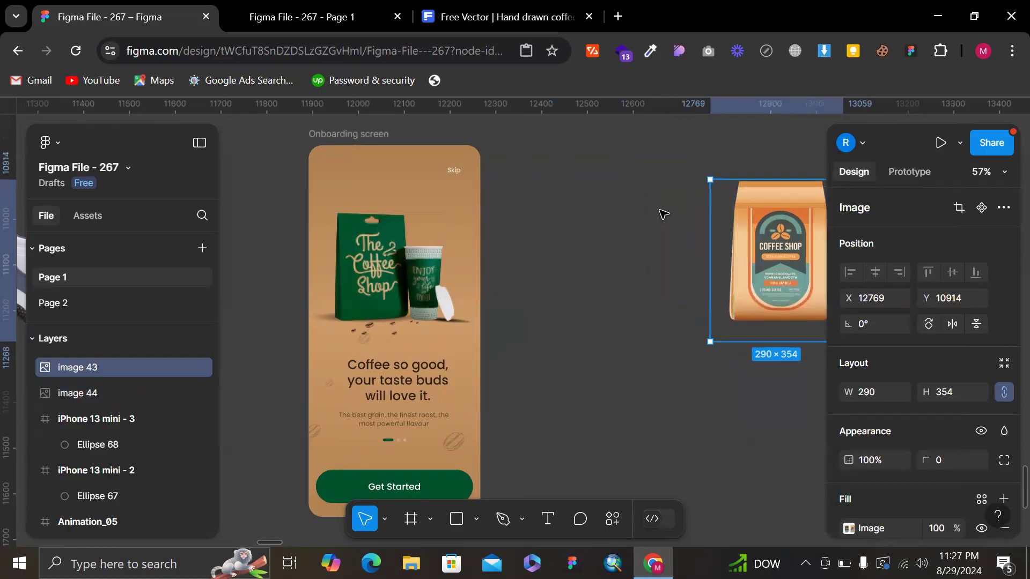
left_click_drag(660, 156, 832, 394)
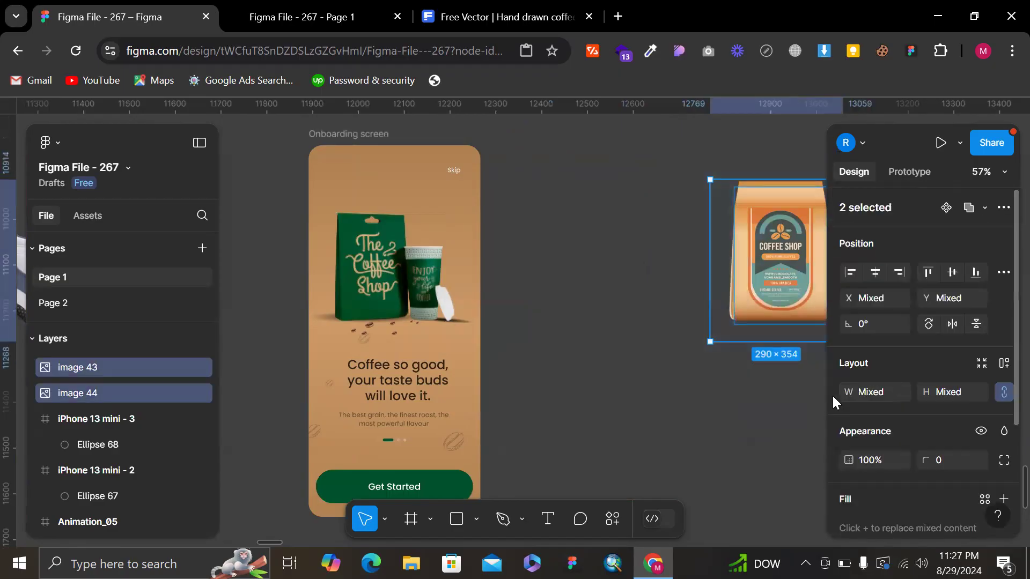
key("ctrl+g")
- Move the bag group into the Onboarding screen, scale it down to about 131 × 160, and send it to the back
left_click_drag(764, 263, 391, 270)
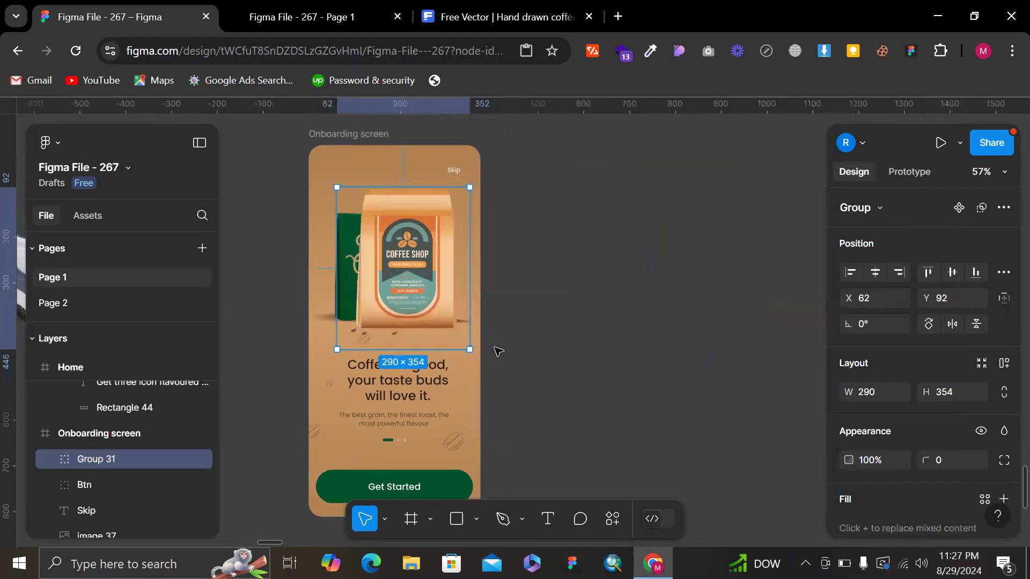
key("k")
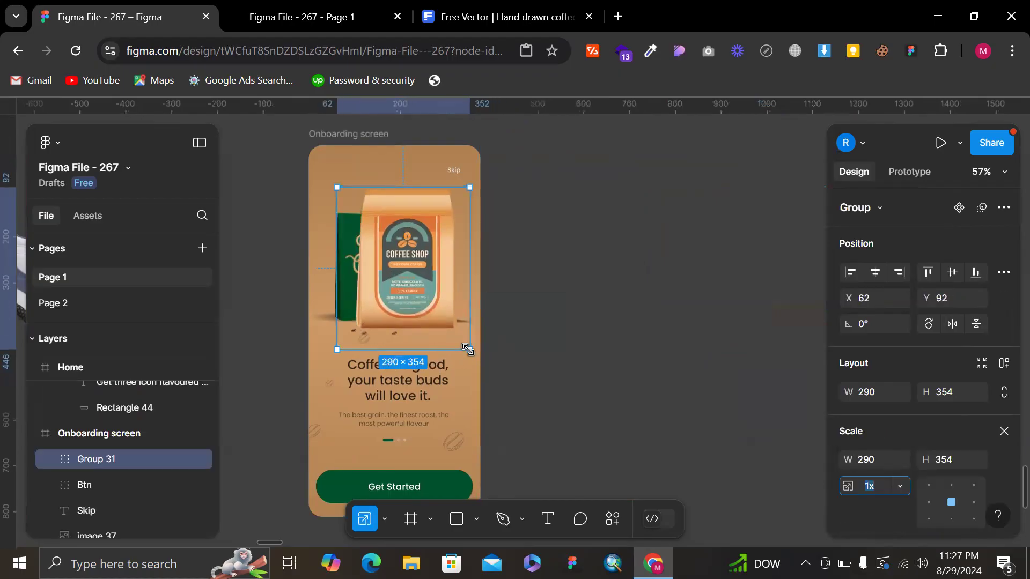
left_click_drag(469, 354, 403, 253)
right_click(403, 252)
mouse_move(457, 284)
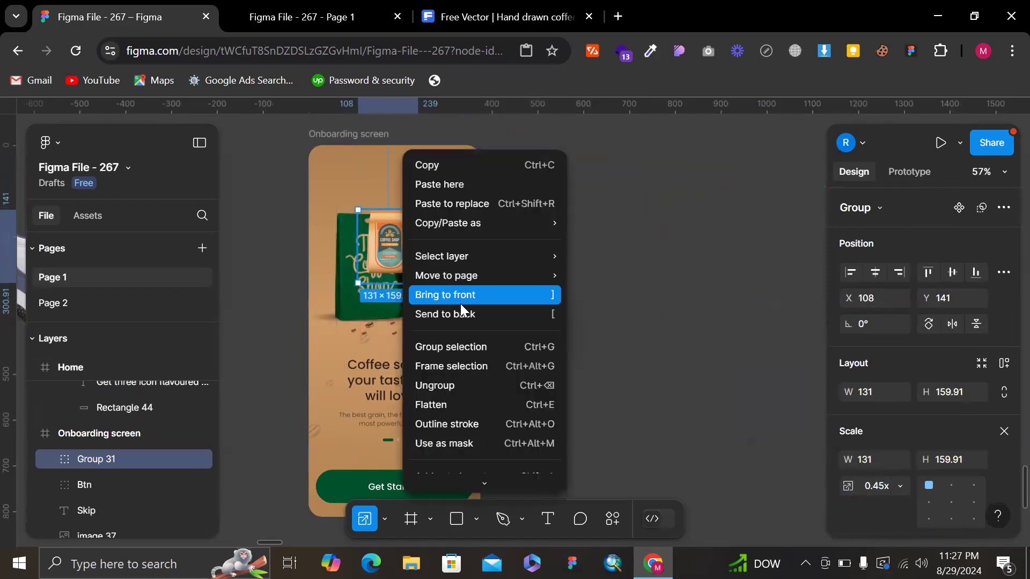
left_click(466, 307)
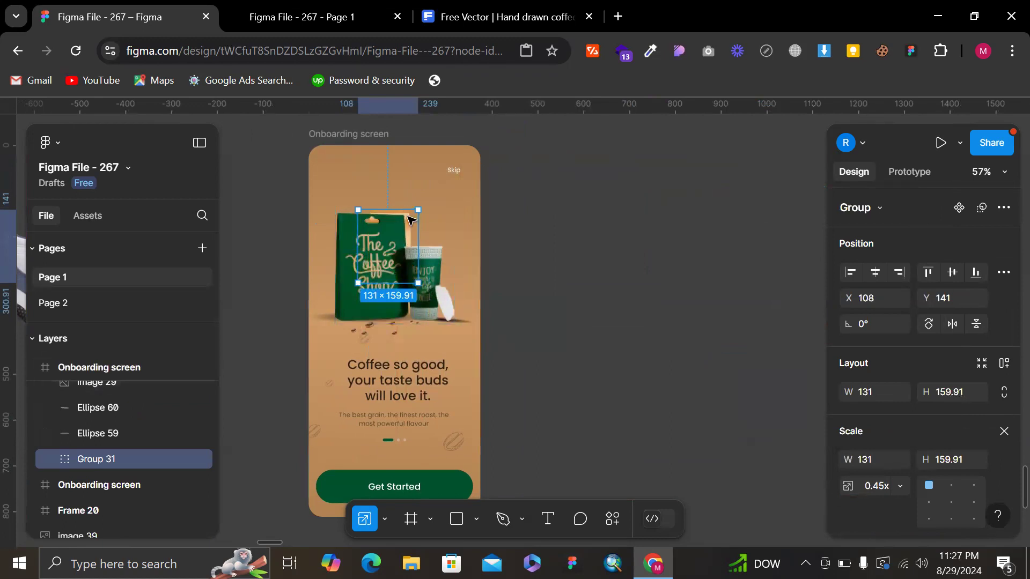
- Center the bag group horizontally in the frame and hide it behind the green bag and cup at Y 216
scroll(405, 214, "up", 5)
scroll(418, 242, "up", 2)
left_click_drag(417, 242, 420, 283)
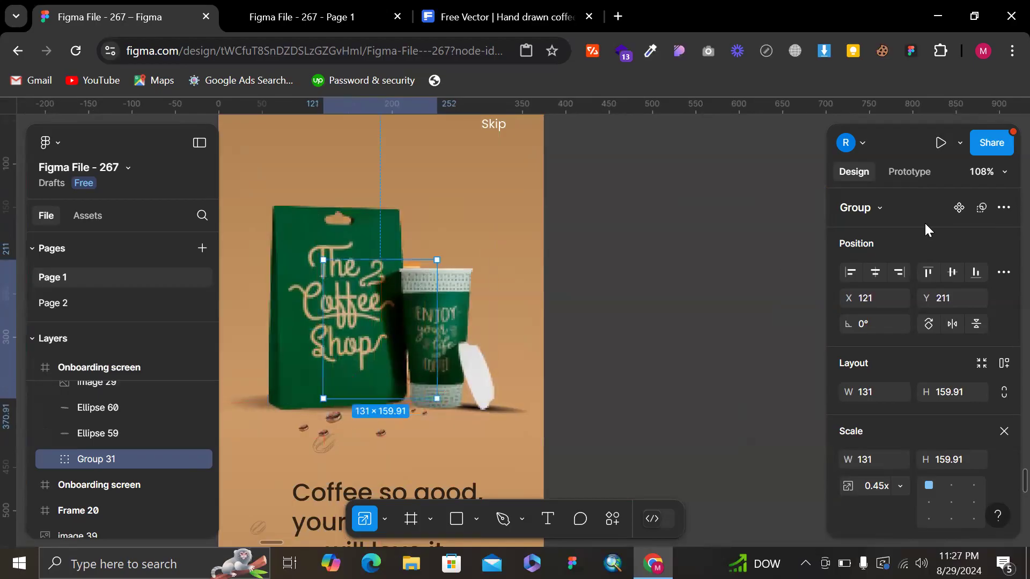
left_click(880, 271)
scroll(464, 272, "up", 3)
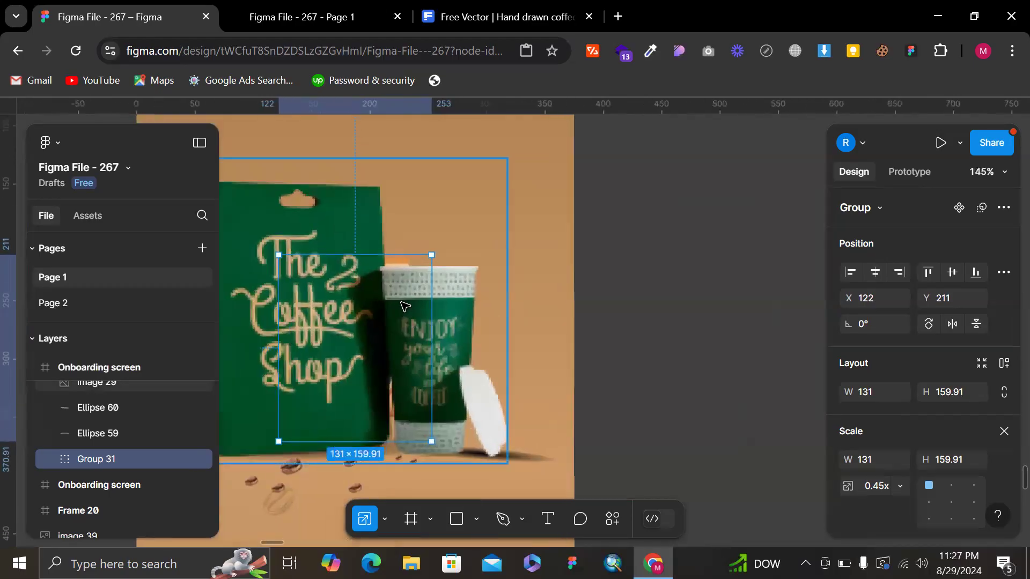
left_click_drag(405, 307, 406, 313)
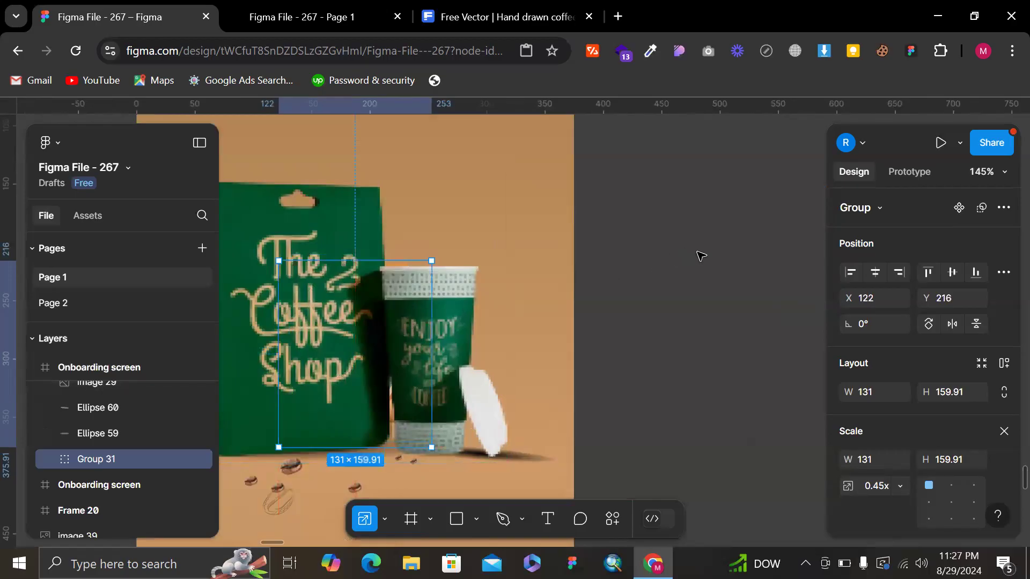
- Close the scale settings and set the hidden bag group's opacity to 0%
left_click(997, 435)
left_click(873, 464)
type("0")
key("Return")
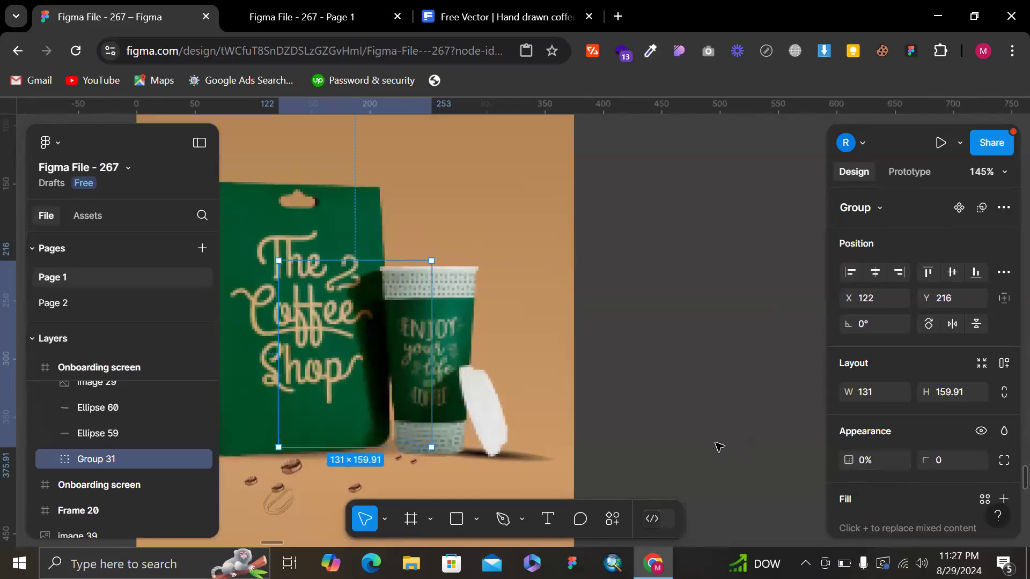
left_click(717, 443)
- Move the Get Started button straight down below the Onboarding screen's visible area, to Y 864
scroll(716, 443, "down", 5)
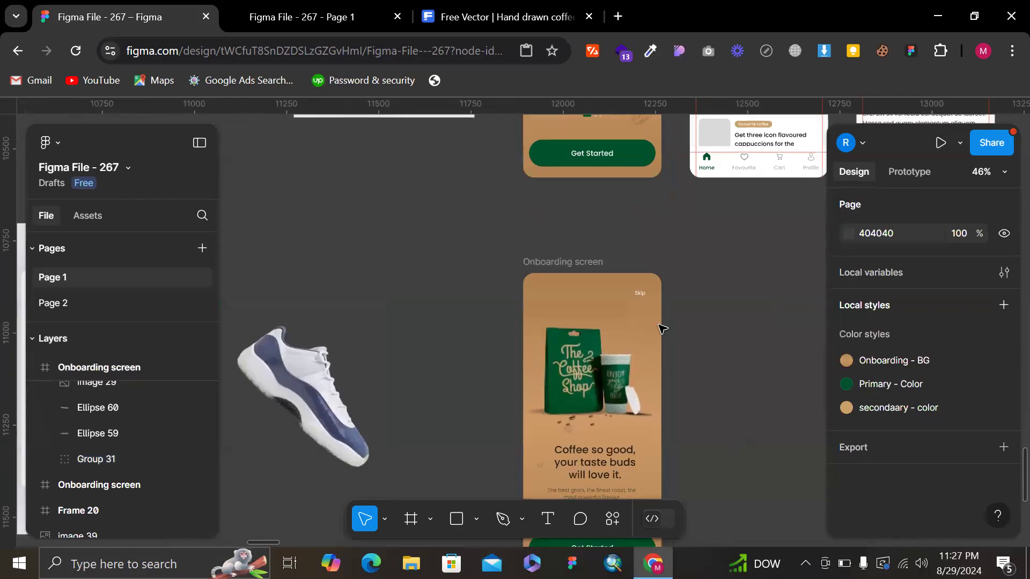
scroll(613, 304, "down", 5)
left_click_drag(559, 280, 569, 293)
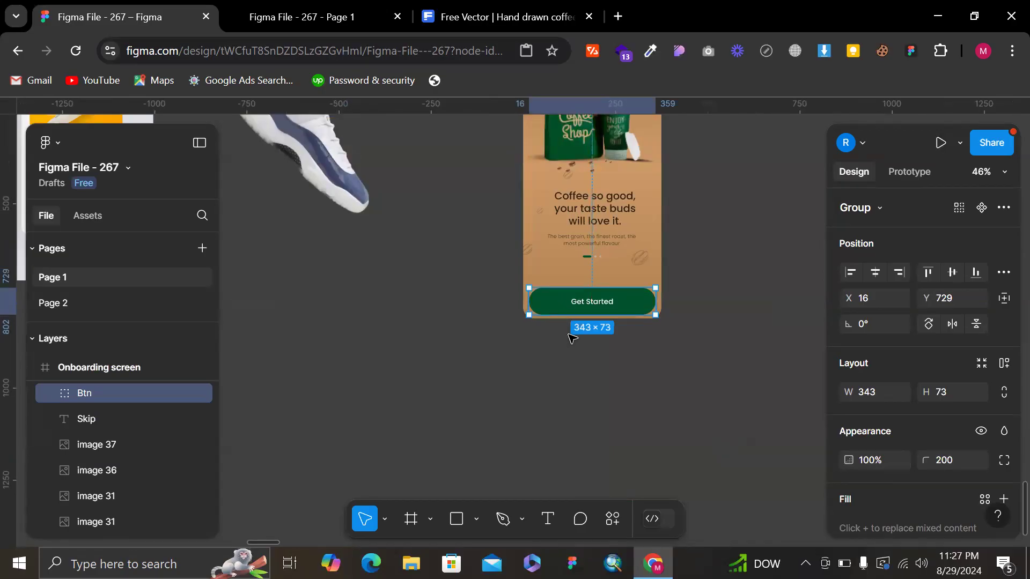
left_click_drag(574, 298, 575, 345)
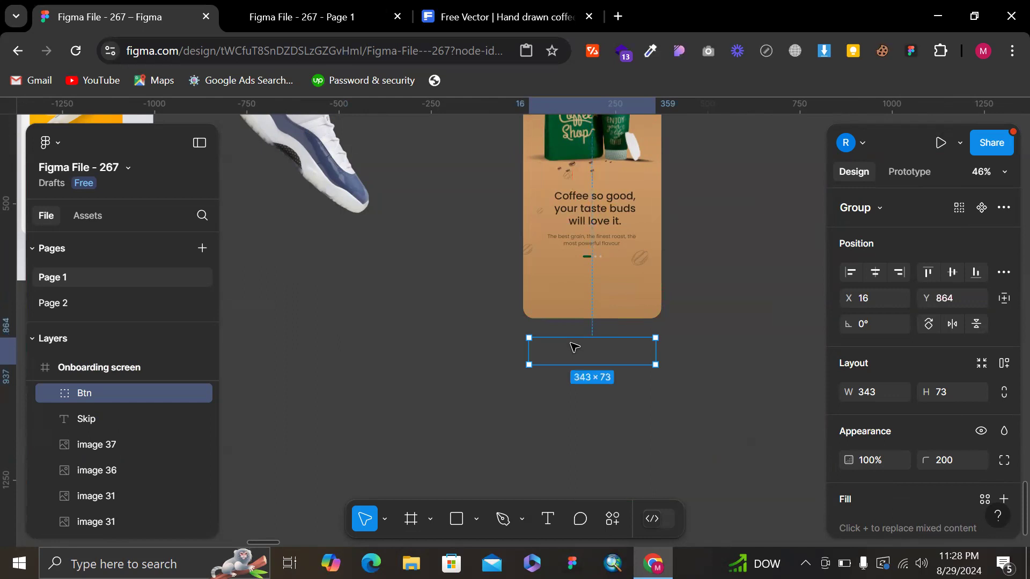
left_click(743, 276)
- Duplicate the Onboarding screen and place the copy to its right with a gap of 181
scroll(743, 275, "down", 5)
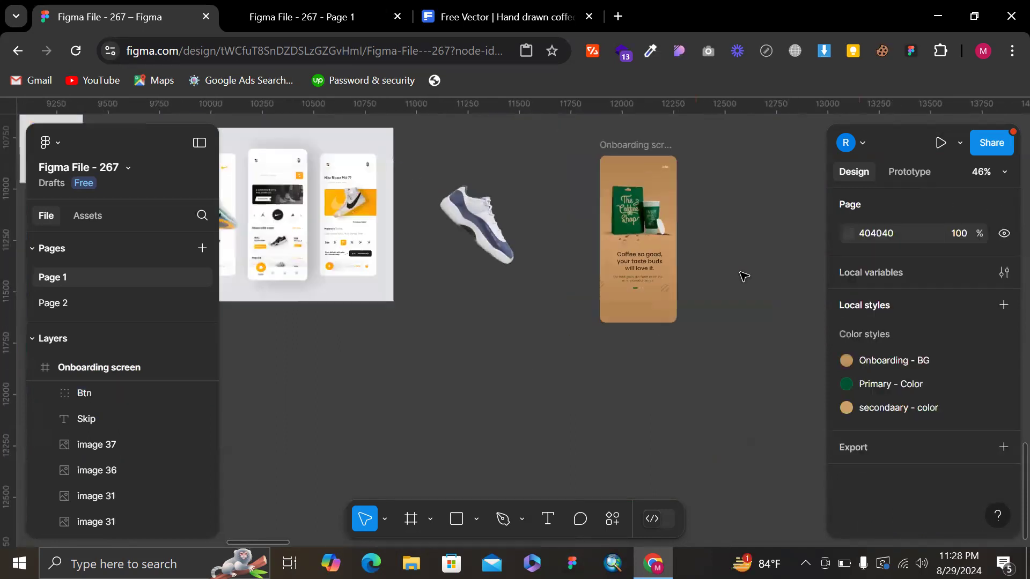
left_click(505, 195)
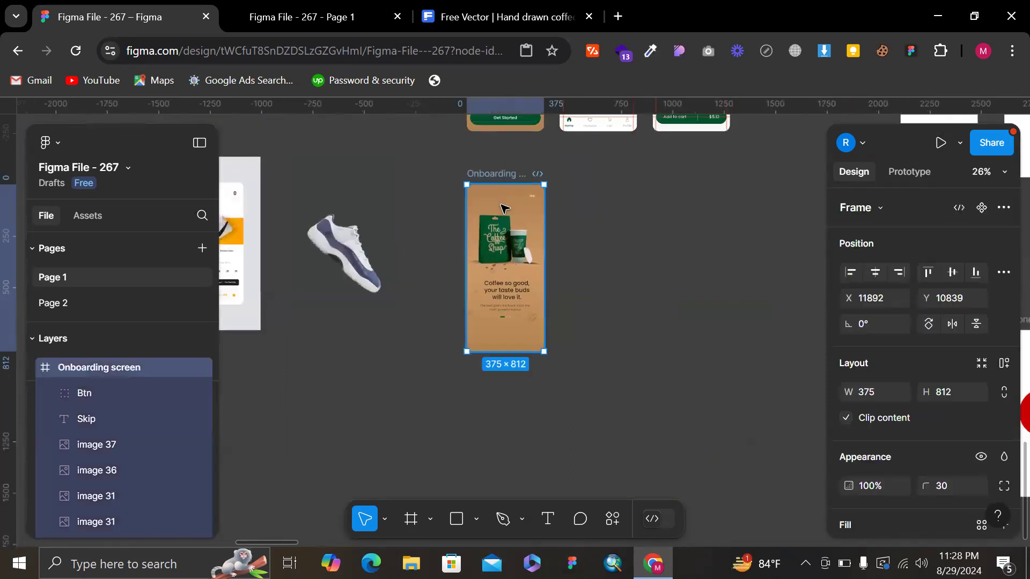
key("ctrl+d")
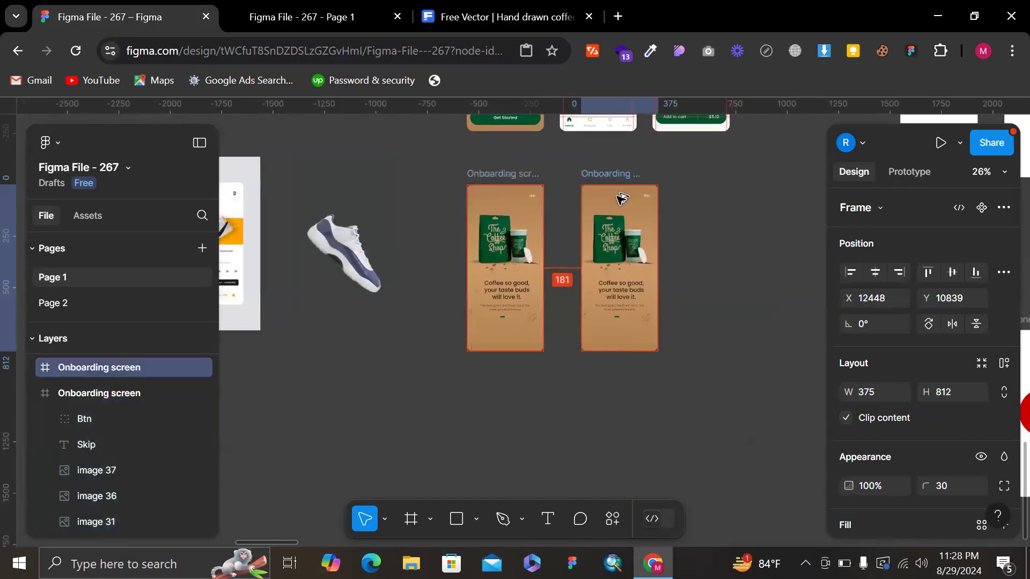
- Scale the green bag and cup image in the duplicated screen down around its center to about 119 × 120
left_click(633, 241)
scroll(633, 242, "up", 5)
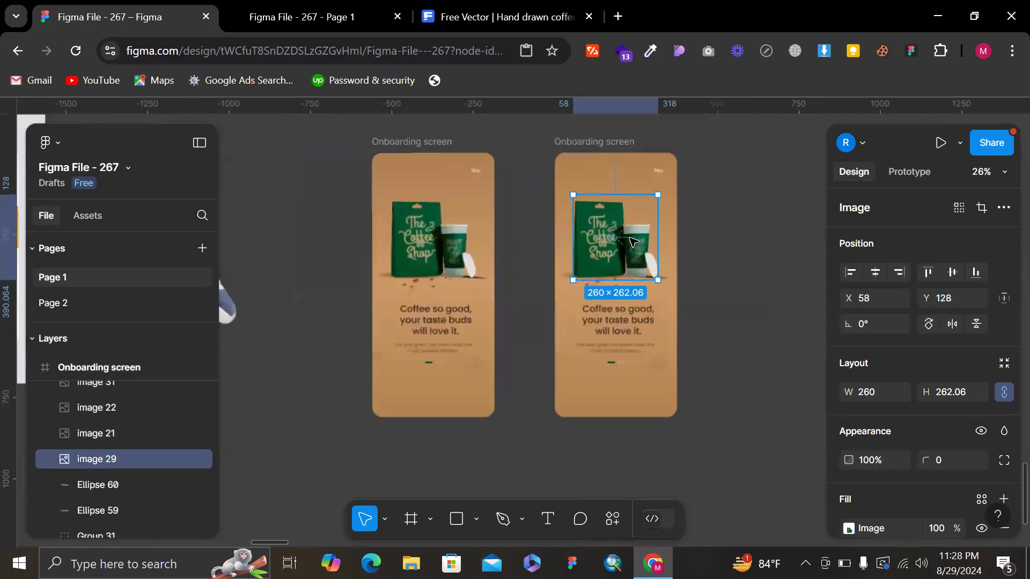
left_click(771, 223)
key("k")
left_click(666, 295)
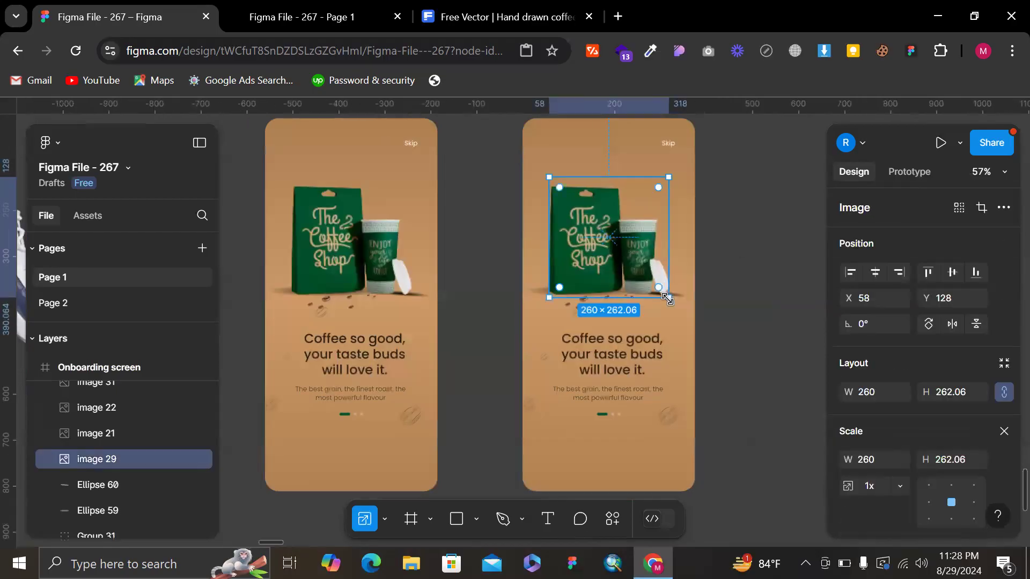
left_click_drag(667, 298, 636, 265)
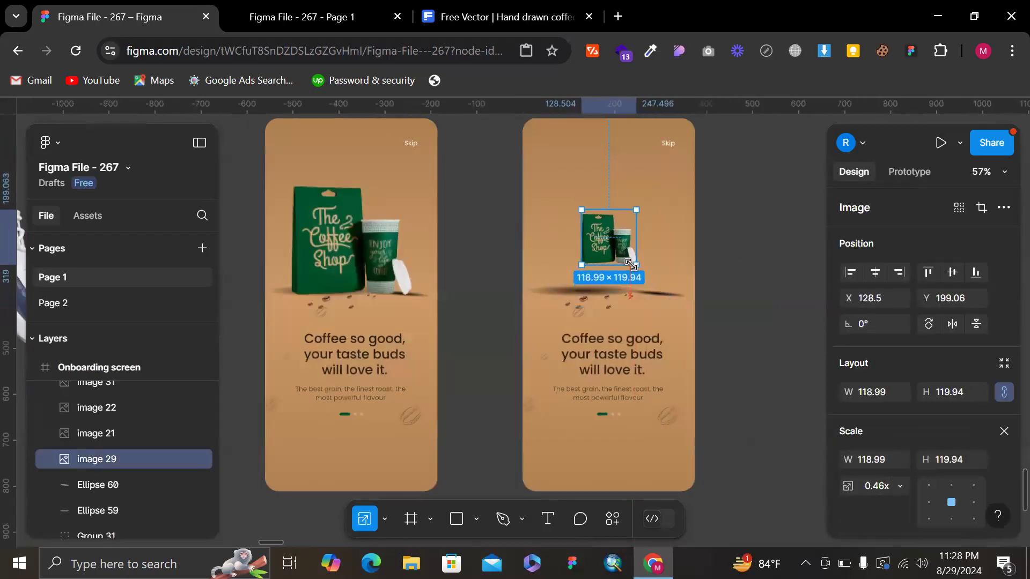
scroll(118, 397, "down", 2)
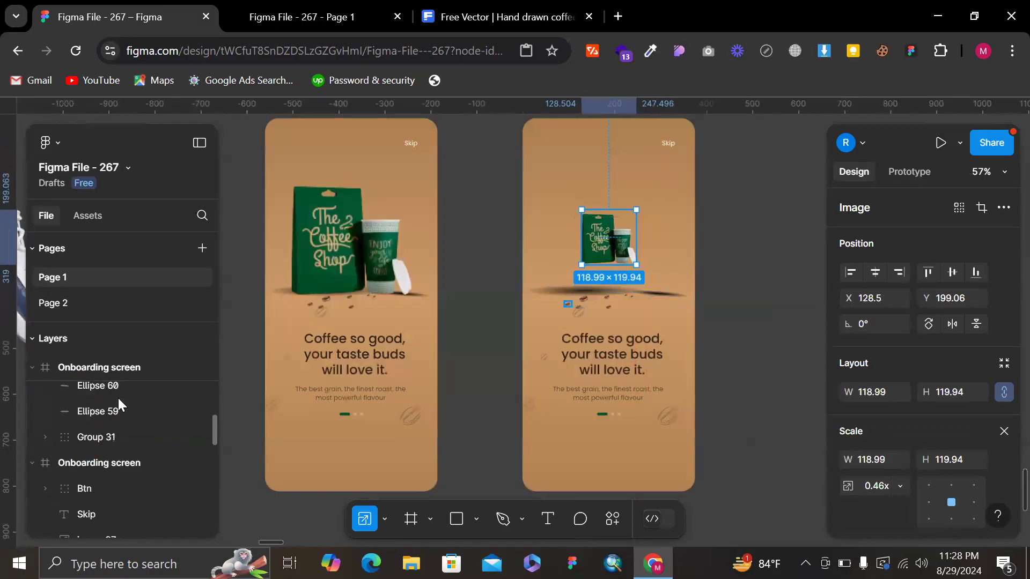
- Close the scale settings and set the opacity of the hidden coffee bag group in the duplicated screen to 100%
scroll(117, 397, "up", 1)
left_click(94, 502)
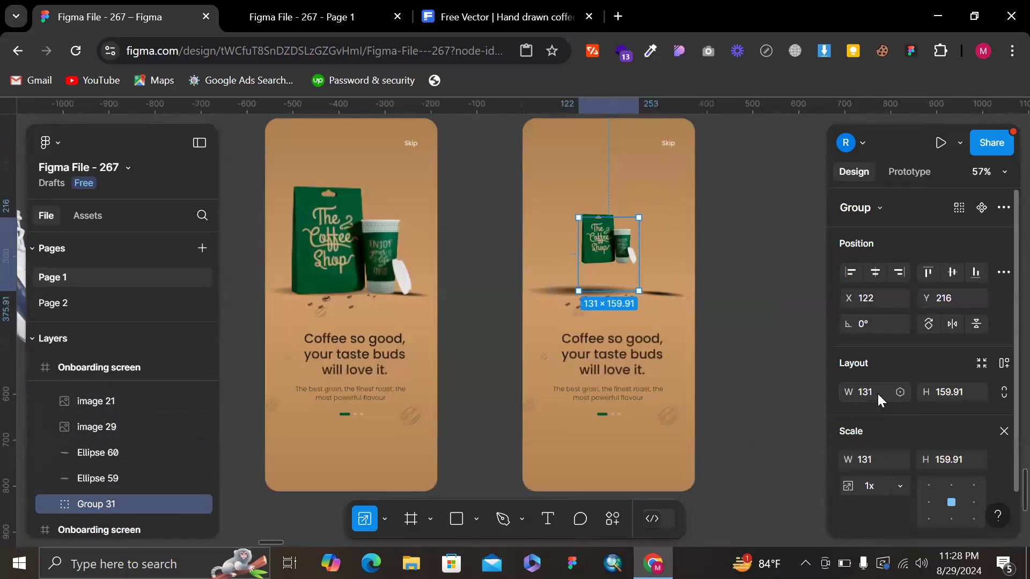
left_click(1002, 433)
left_click(861, 464)
type("100")
key("Return")
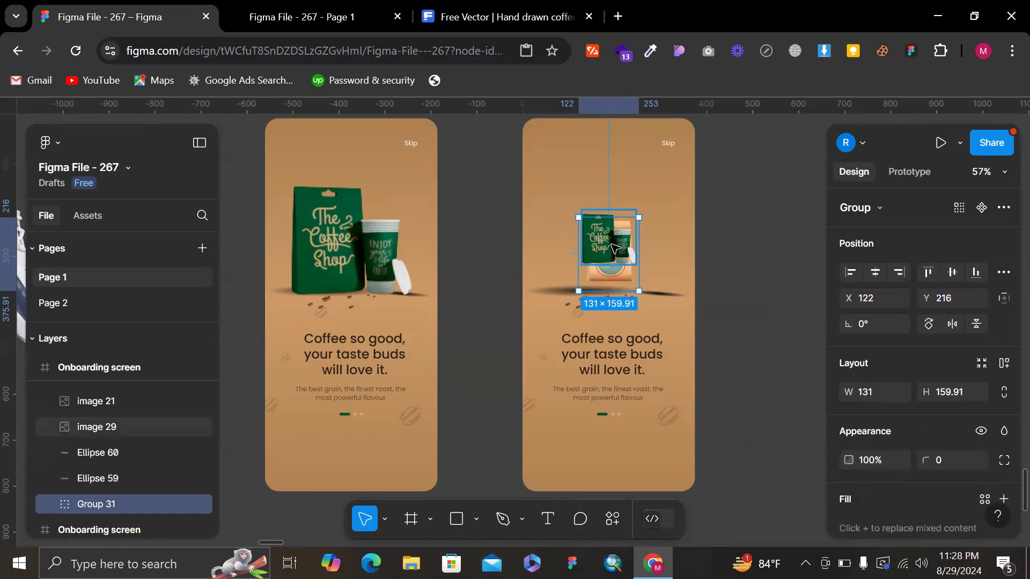
- Try to scale the green bag and cup image in the duplicated screen from its corner to about 70 × 71
scroll(614, 279, "up", 3)
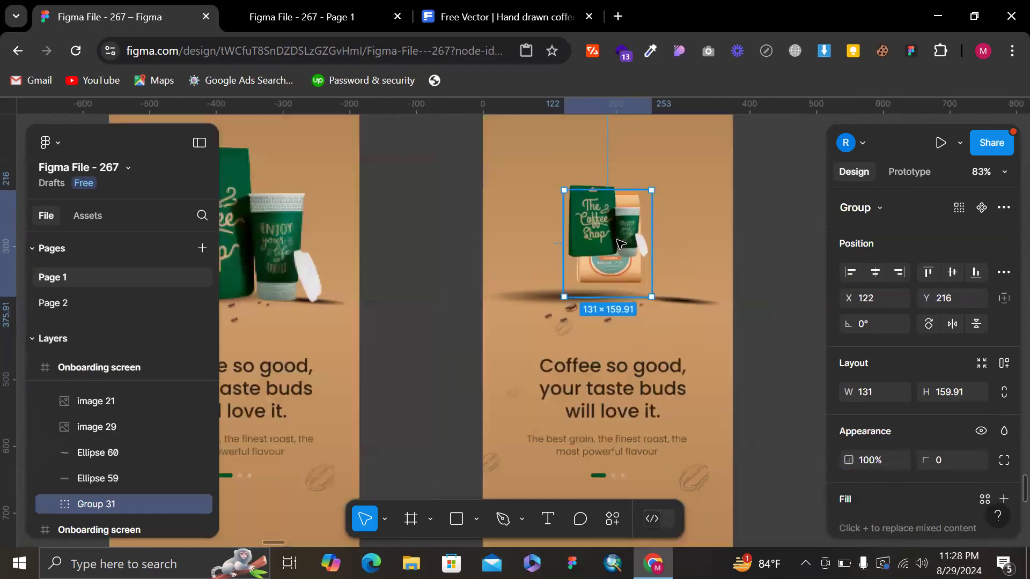
double_click(601, 253)
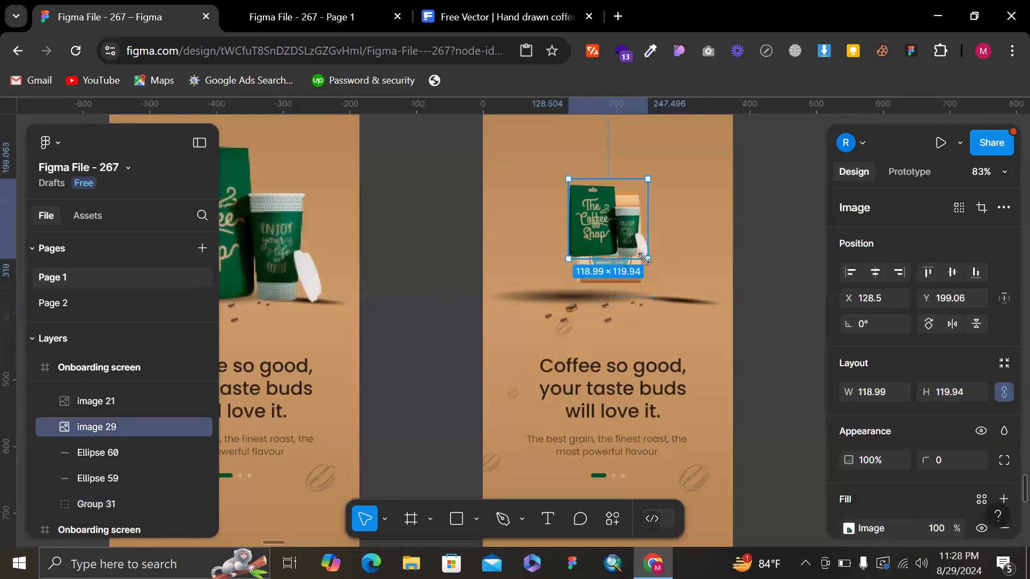
key("k")
left_click_drag(645, 258, 611, 226)
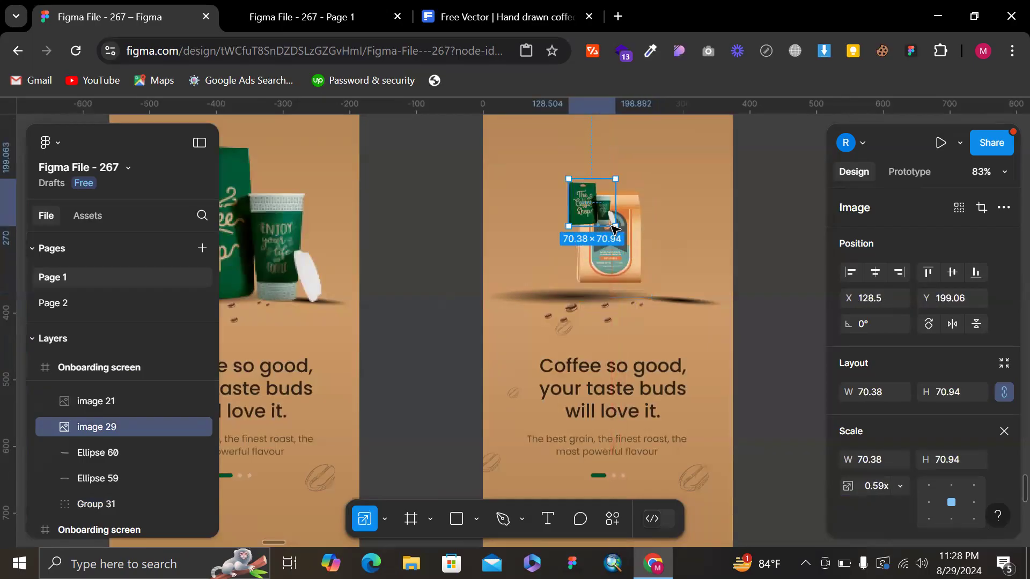
right_click(611, 226)
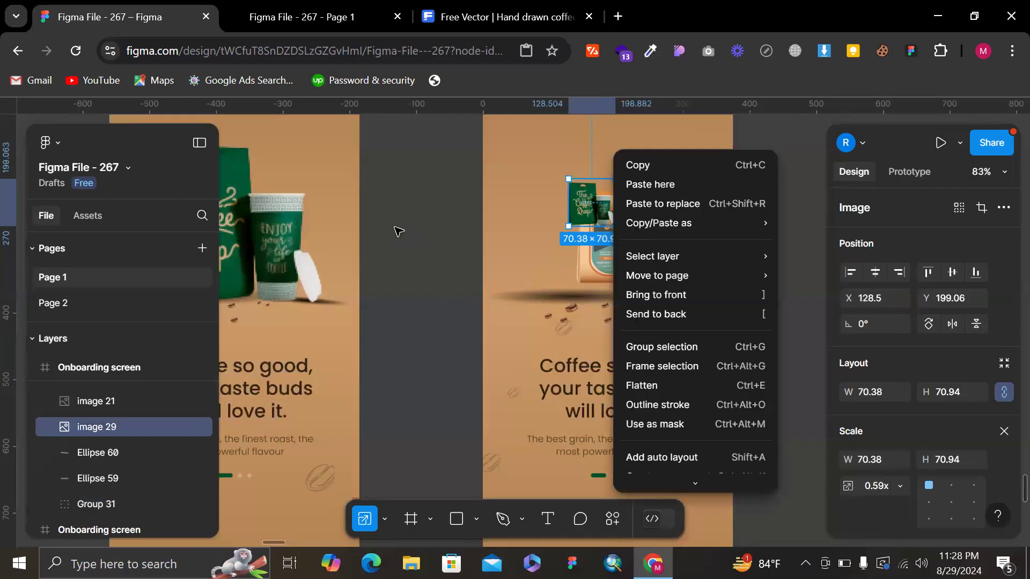
key("Escape")
key("ctrl+z")
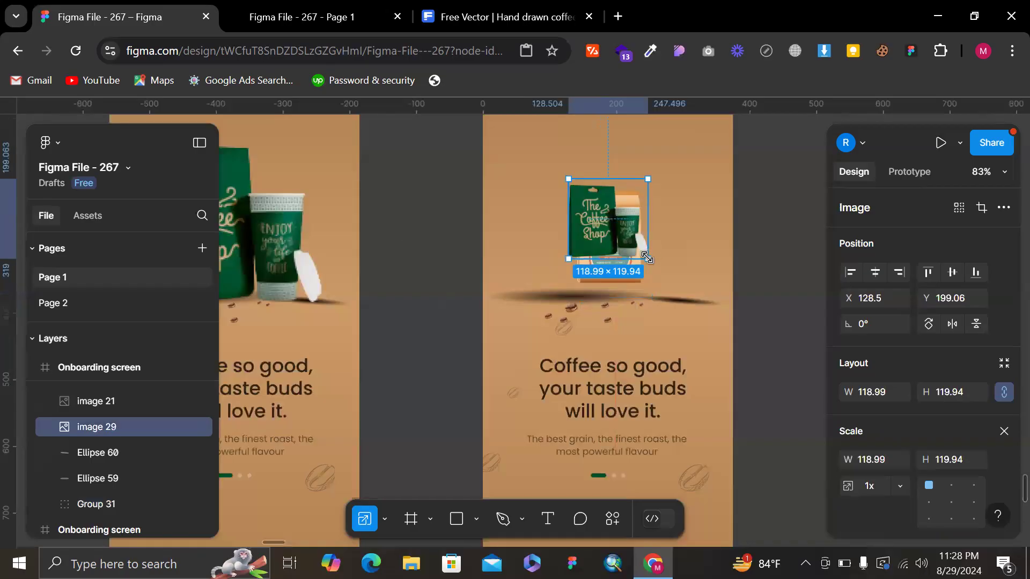
- Try to scale the green bag and cup image down further around its center
left_click_drag(647, 258, 644, 256)
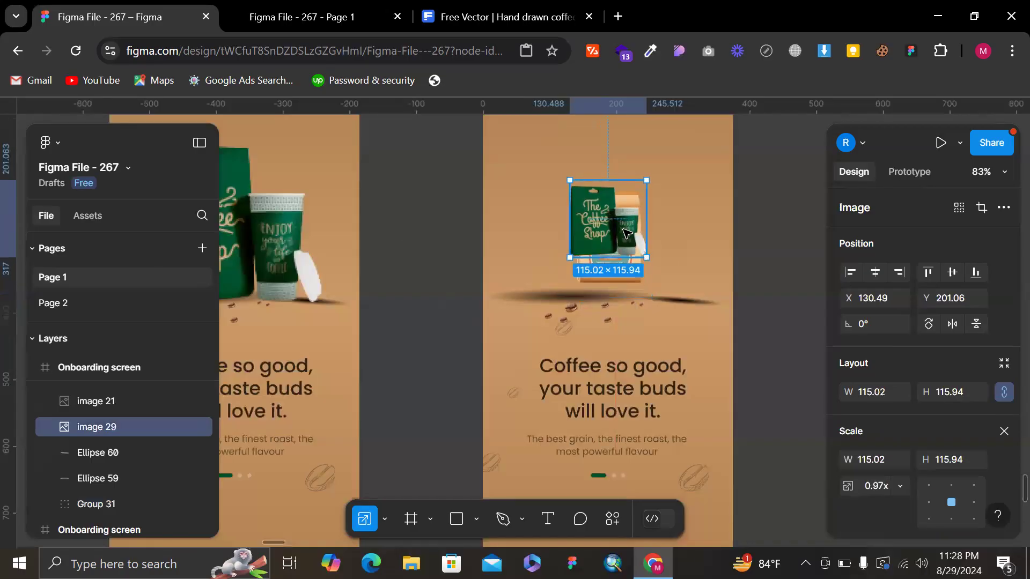
left_click_drag(646, 257, 607, 217)
key("ctrl+z")
- Shrink the green bag and cup image around its center to 10 × 10 and set its opacity to 0%
key("v")
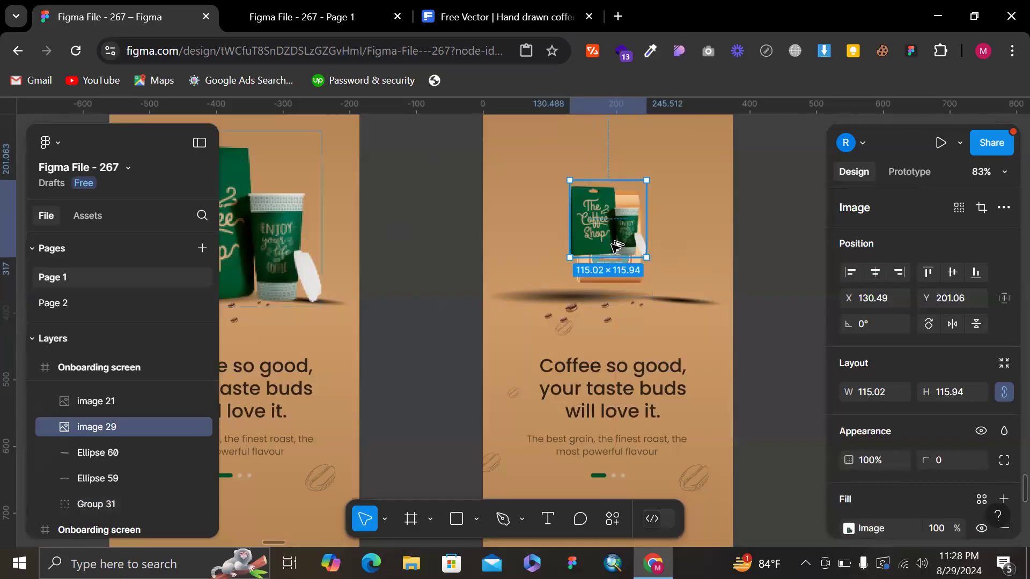
left_click_drag(599, 245, 589, 226)
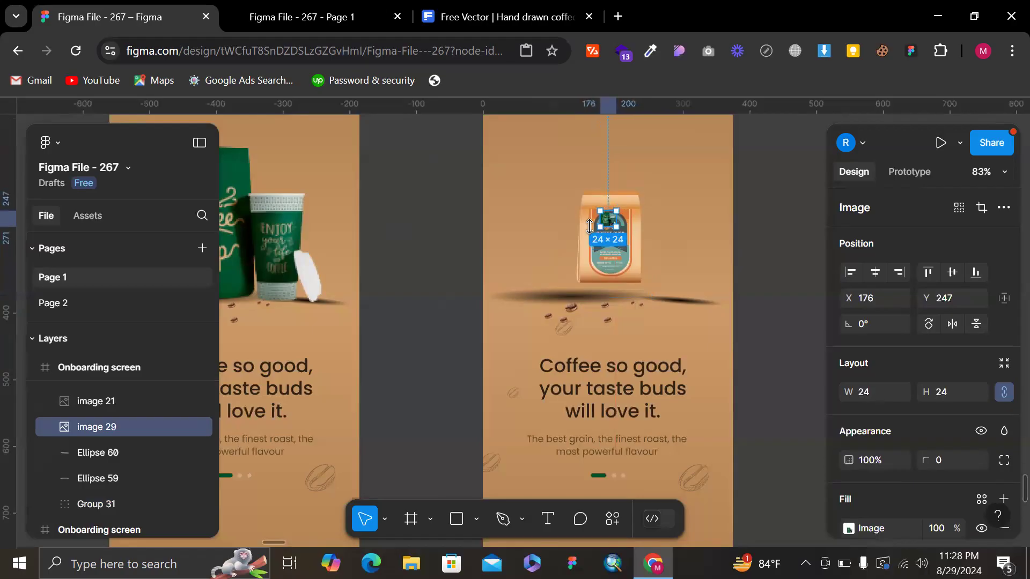
scroll(611, 225, "up", 5)
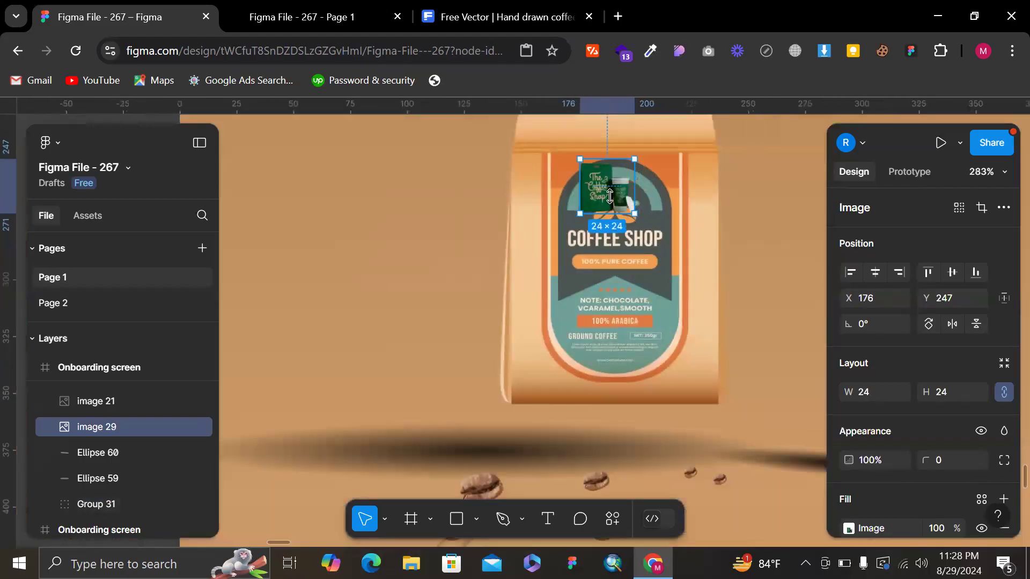
left_click_drag(610, 197, 610, 197)
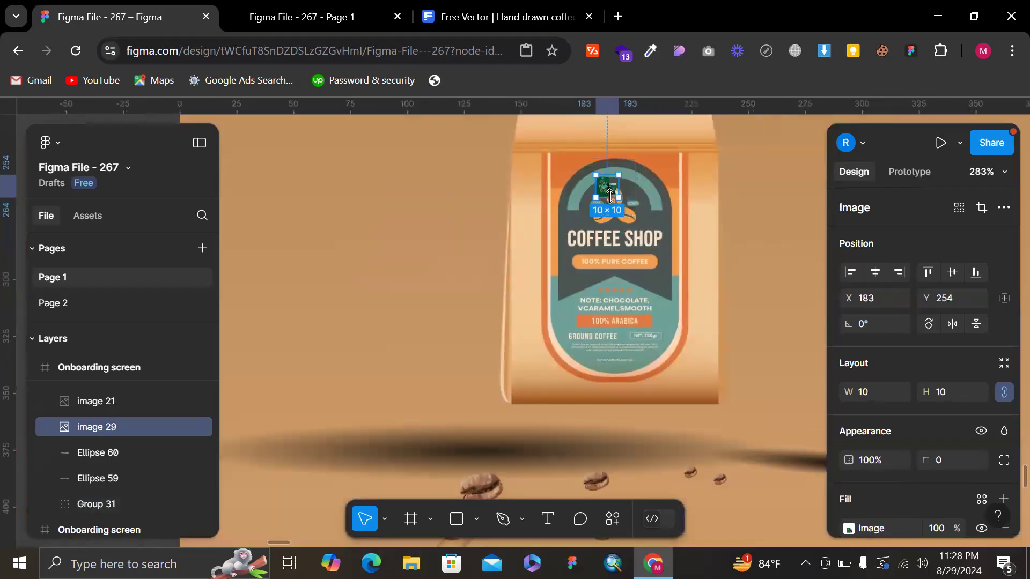
left_click(878, 462)
key("Return")
- Ungroup the two stacked coffee bag images in the duplicated screen
left_click(536, 440)
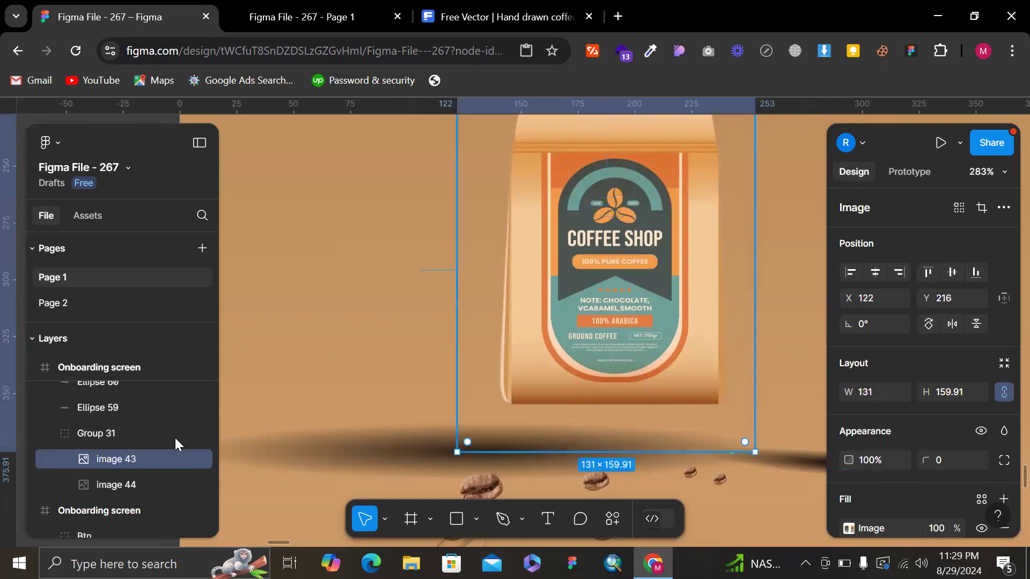
left_click(105, 433)
key("ctrl+shift+g")
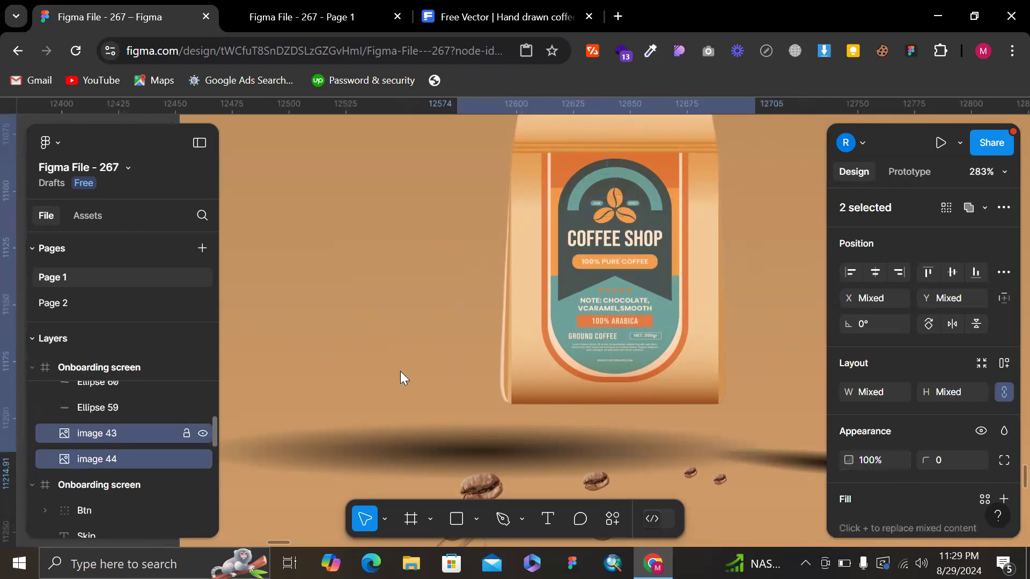
- Set the height of the green bag and cup image in the original Onboarding screen to 262 with proportions locked
scroll(442, 361, "down", 5)
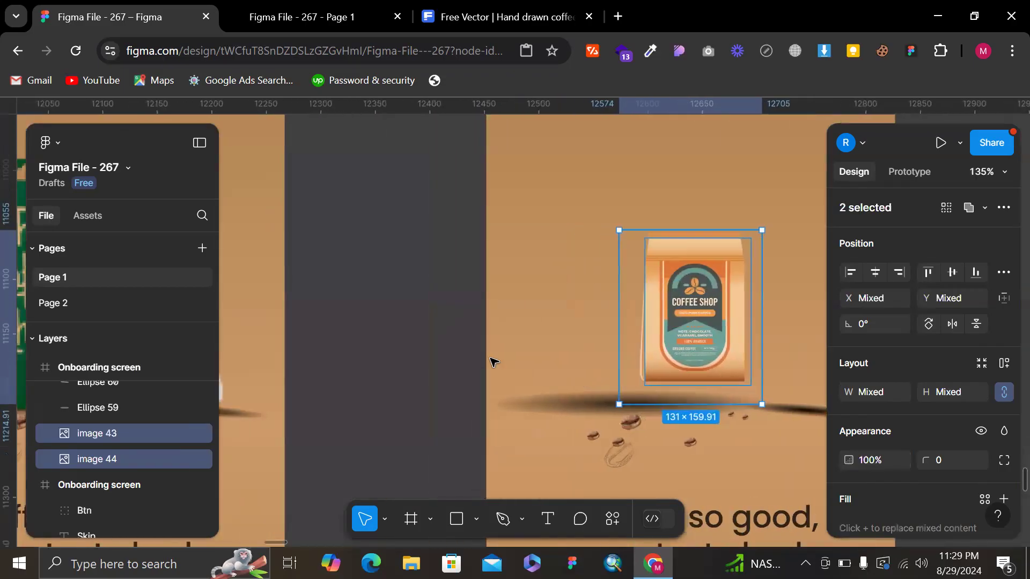
scroll(493, 362, "left", 5)
left_click(385, 340)
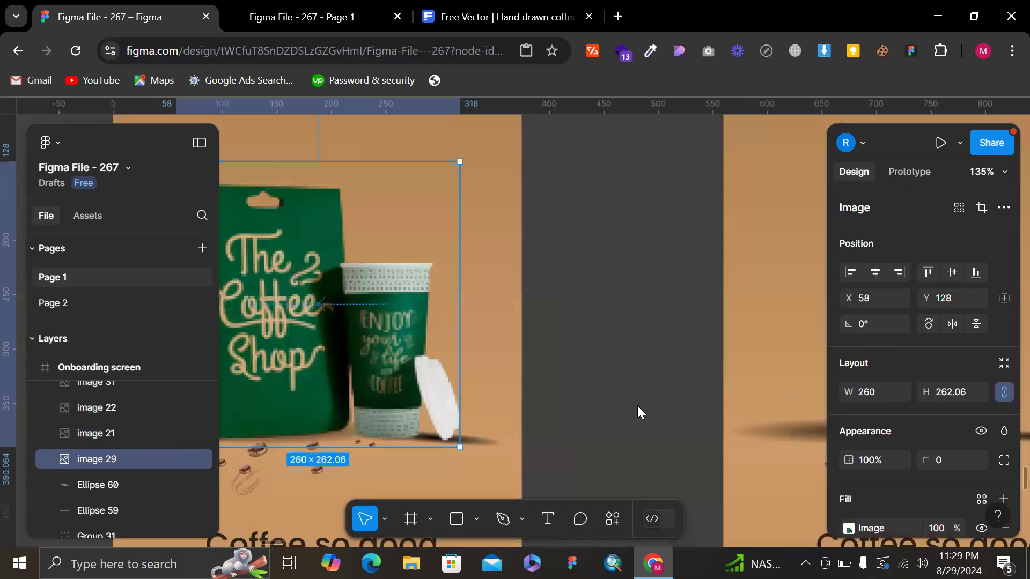
scroll(637, 406, "right", 3)
left_click(963, 391)
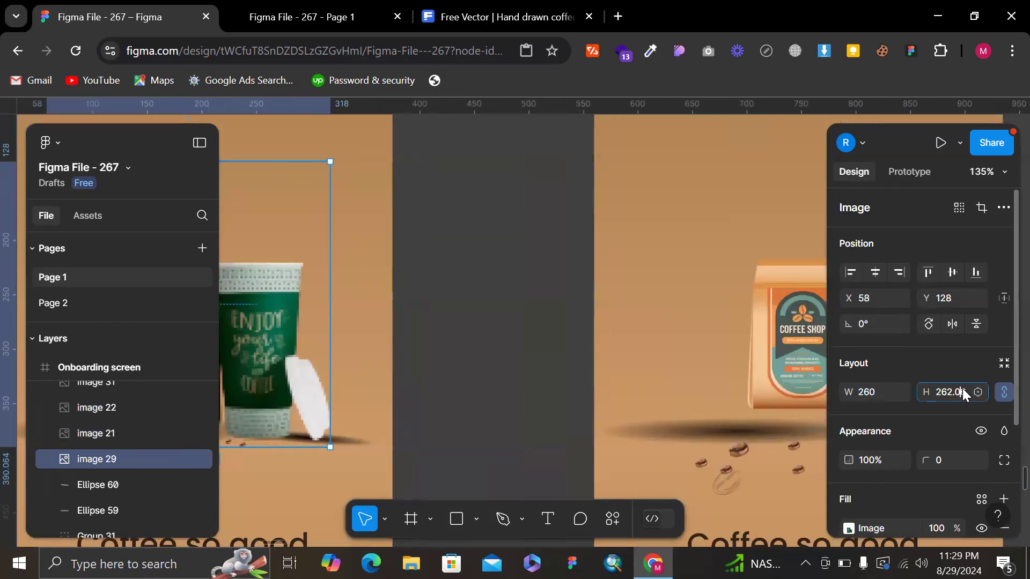
key("Return")
scroll(702, 339, "right", 6)
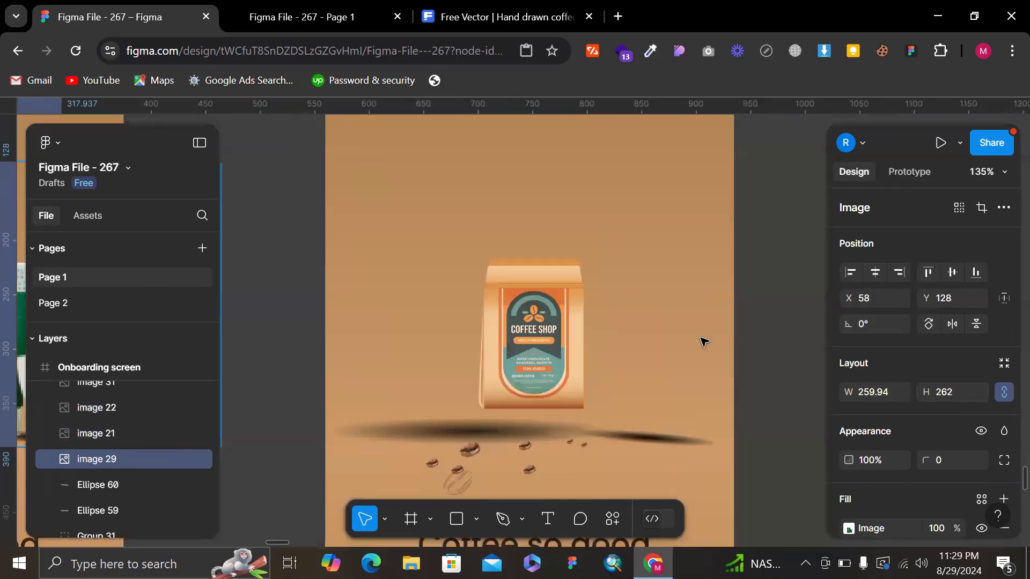
- Try to set the width of the orange coffee bag image in the duplicated screen to 260
scroll(704, 341, "right", 1)
left_click(517, 298)
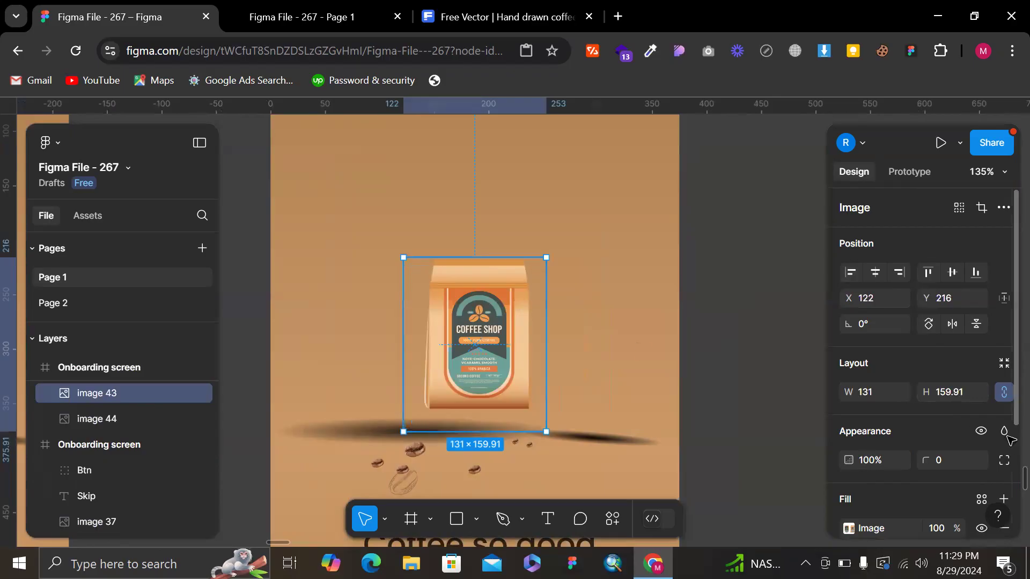
left_click(877, 395)
type("260")
key("Return")
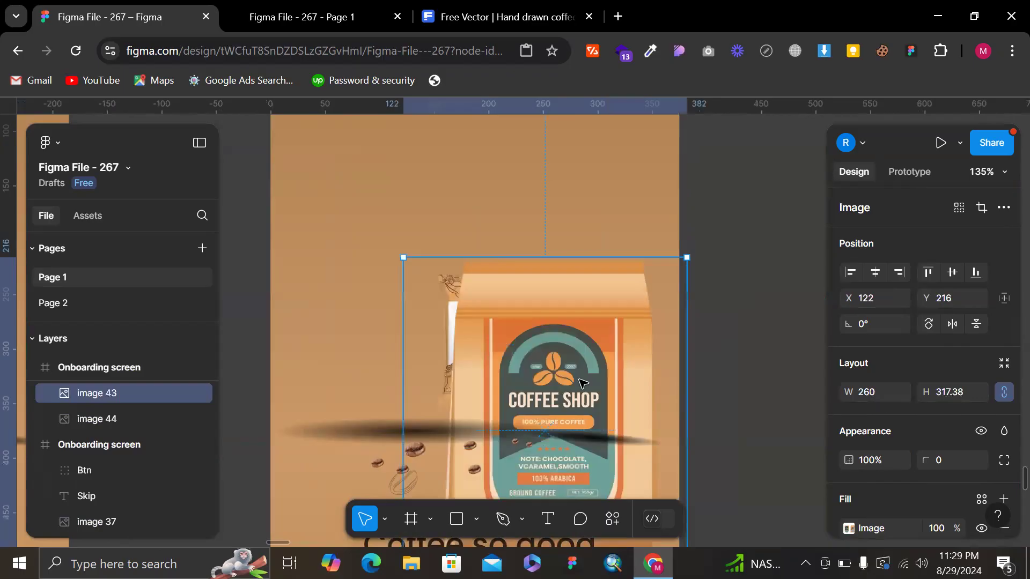
key("ctrl+z")
- Enlarge the orange coffee bag image to 215 × 262, place it at X 80, Y 142 above the shadow, and deselect it
left_click_drag(547, 434, 589, 454)
left_click_drag(508, 394, 506, 367)
scroll(506, 367, "down", 3)
left_click(714, 325)
- Duplicate the Onboarding screen with the orange coffee bag and place the copy to its right at X 12925
scroll(715, 325, "right", 2)
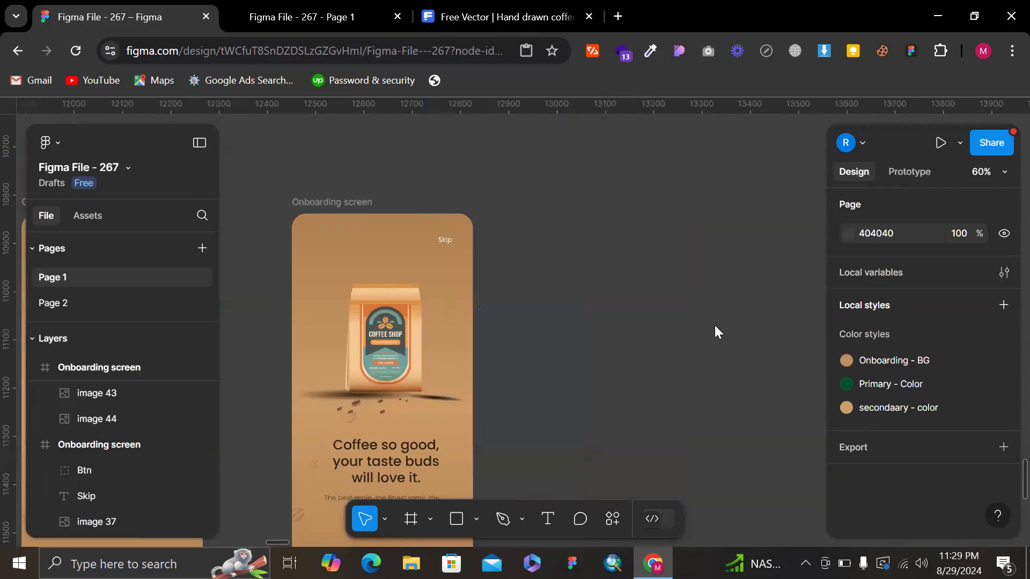
scroll(715, 325, "down", 2)
left_click(443, 227)
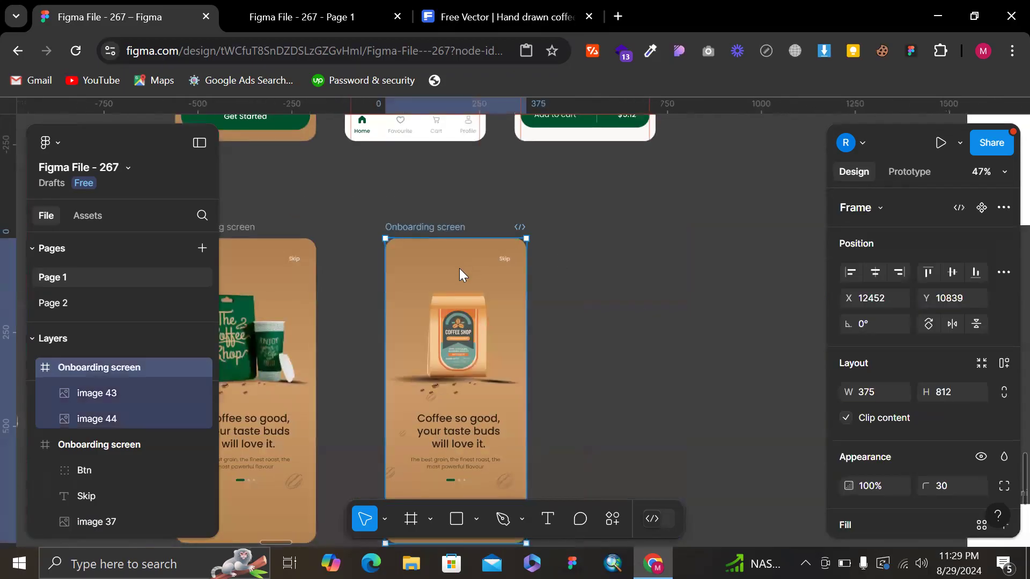
key("ctrl+d")
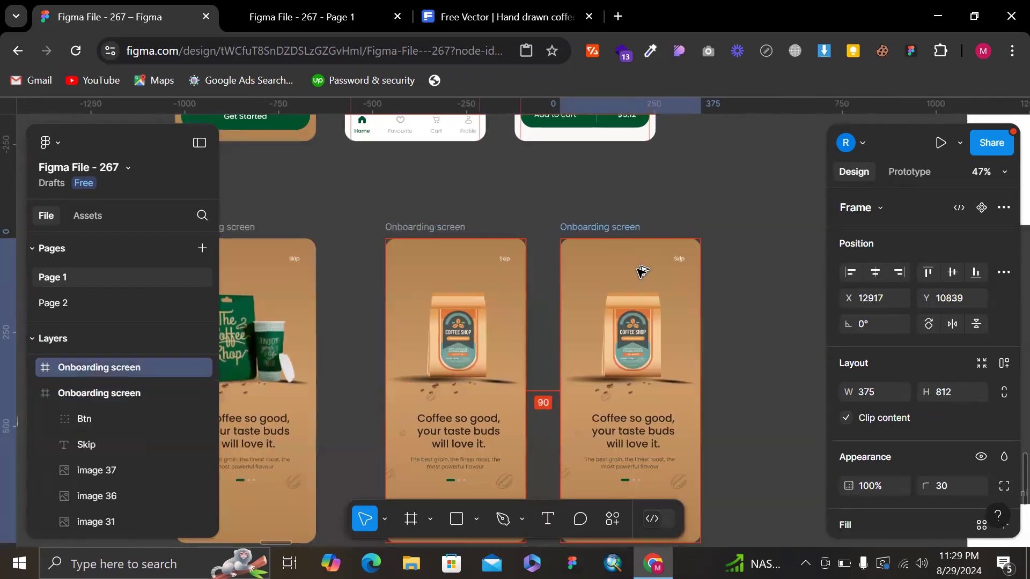
- Try to shrink the orange coffee bag image in the third Onboarding screen to 17 × 20
left_click(636, 343)
scroll(636, 345, "up", 3)
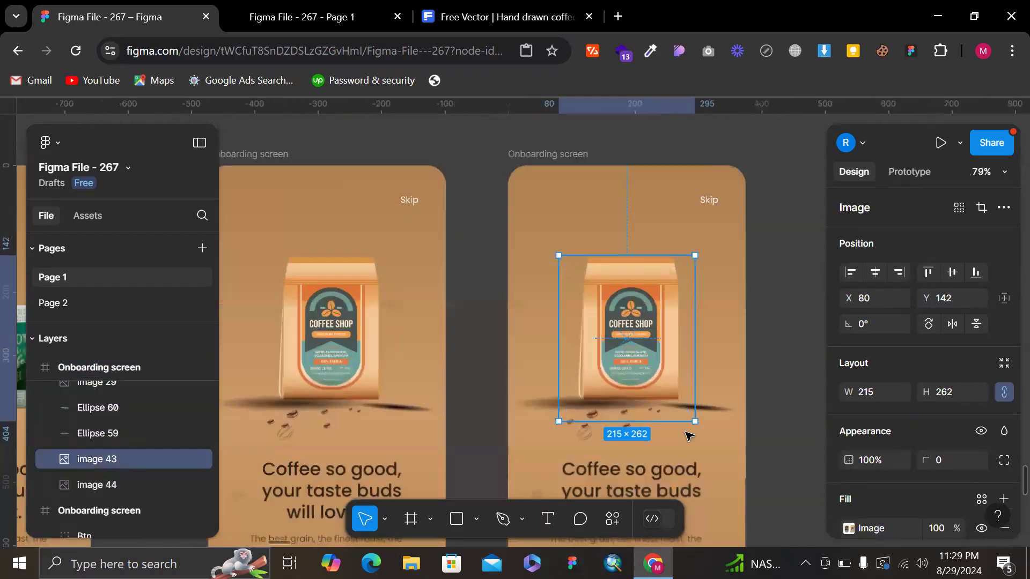
left_click_drag(695, 422, 635, 331)
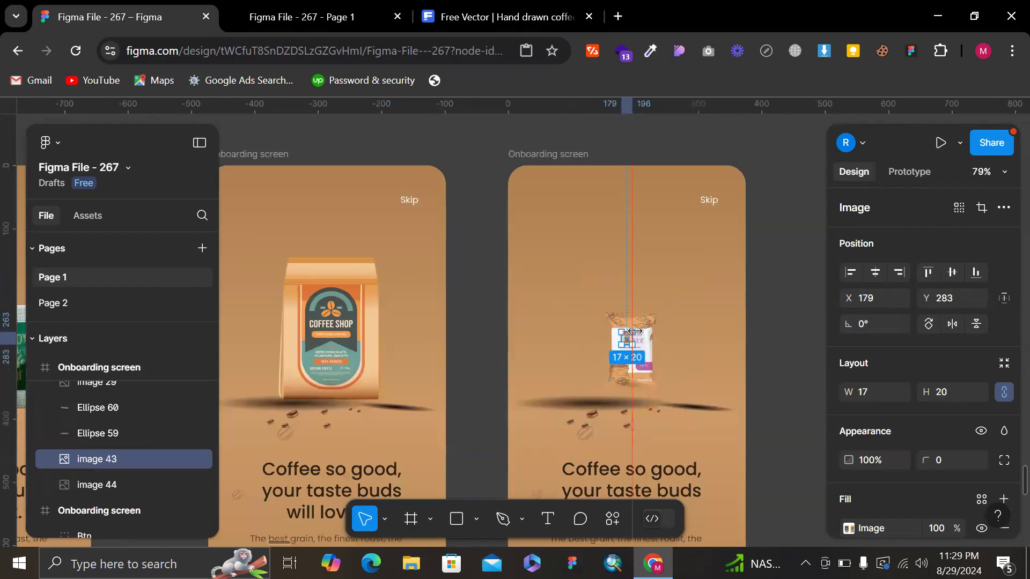
key("ctrl+z")
key("ctrl+z")
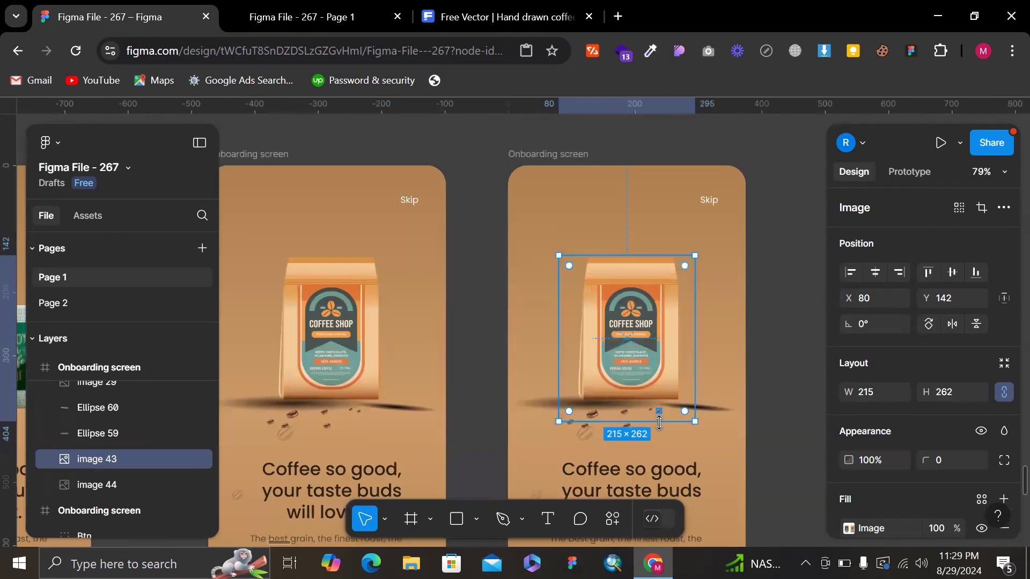
- Shrink the orange coffee bag image in the third screen around its center to 25 × 30 and set its opacity to 0%
left_click_drag(659, 423, 634, 348)
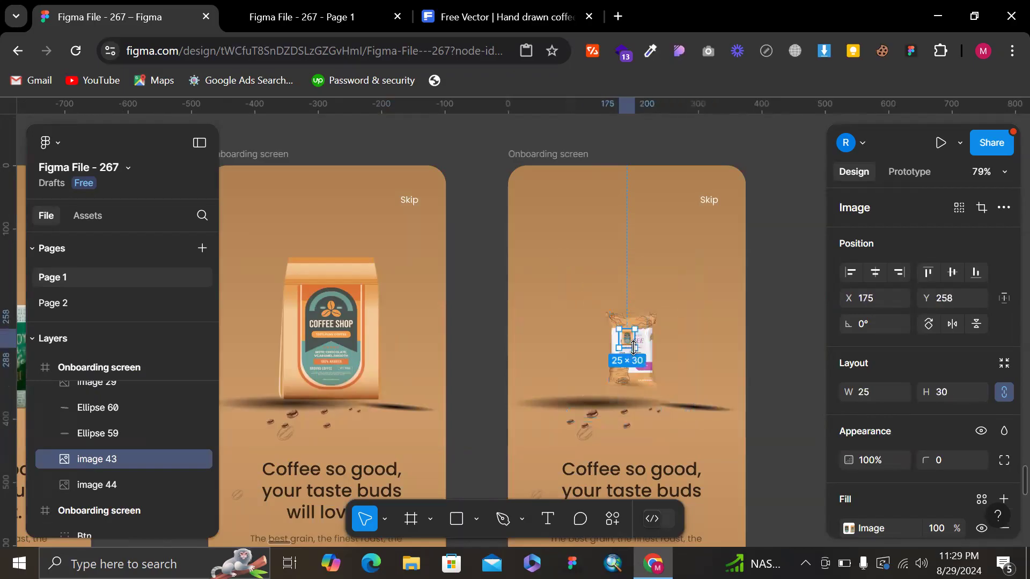
left_click(887, 460)
type("0")
key("Return")
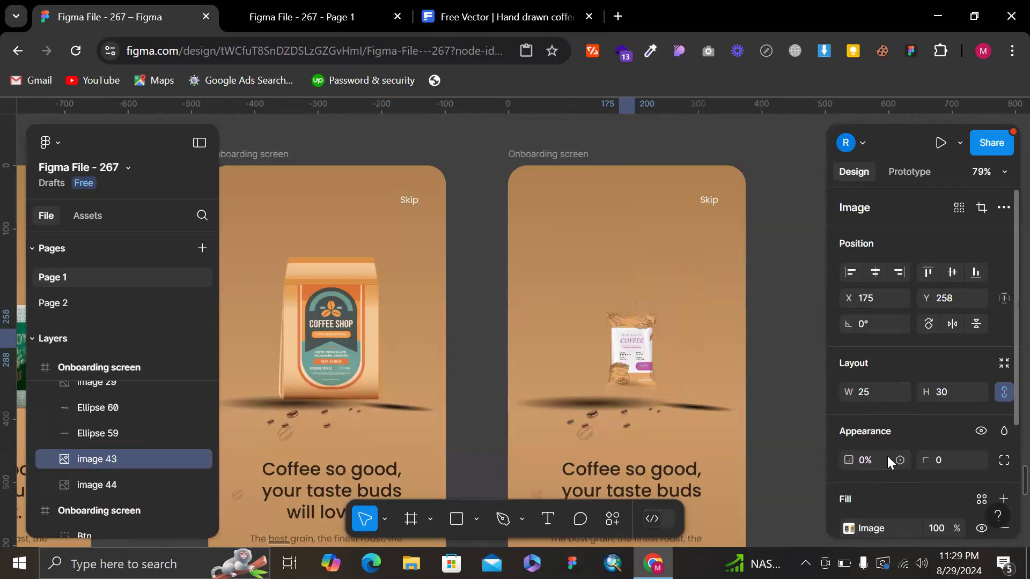
- Enlarge the Premium Coffee pouch image in the third screen to 187 × 260 and place it at X 98, Y 124
left_click(654, 382)
left_click_drag(669, 398, 674, 408)
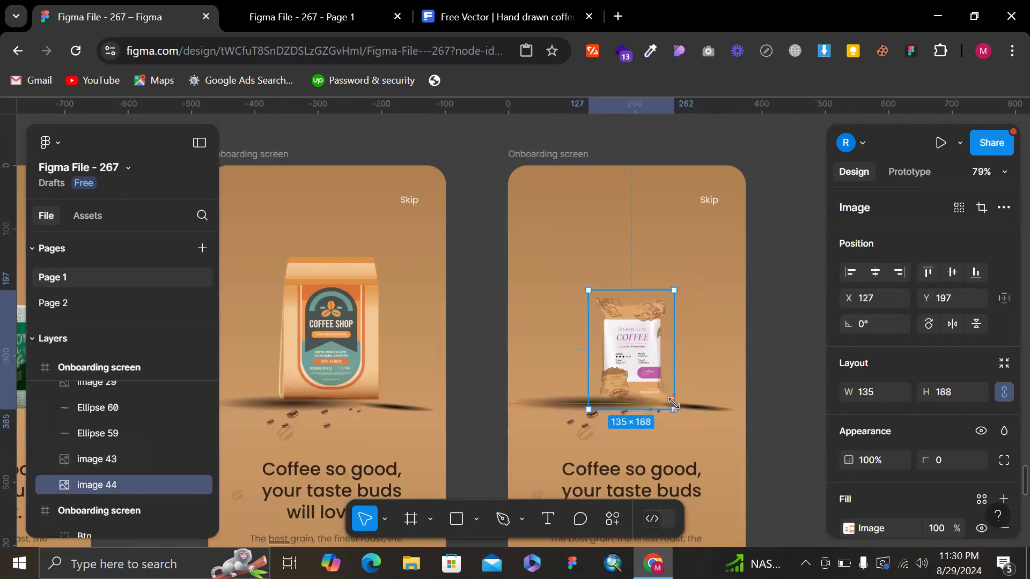
left_click_drag(650, 374, 692, 393)
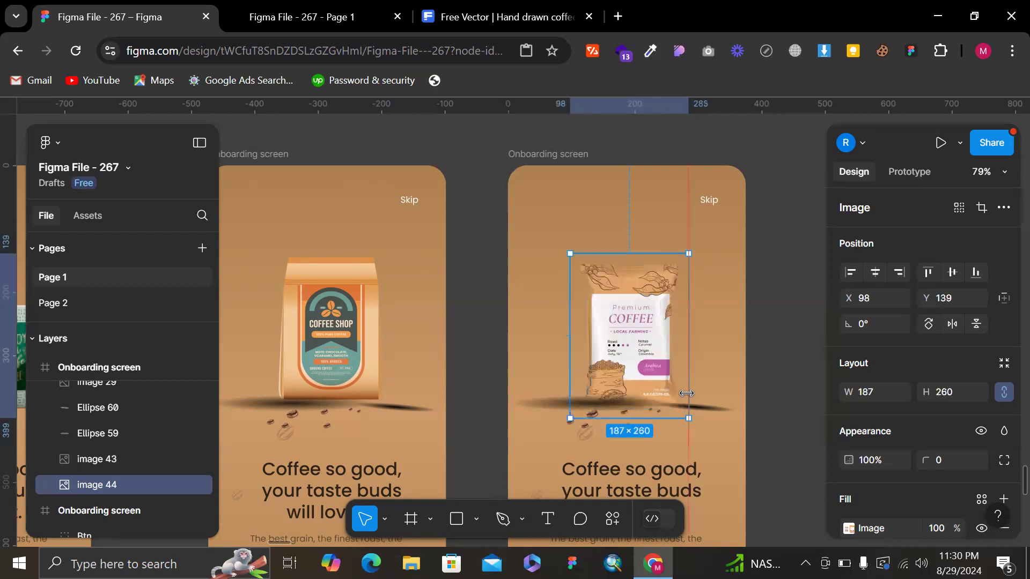
mouse_move(640, 353)
left_mouse_down()
mouse_move(639, 337)
mouse_move(642, 367)
left_mouse_up()
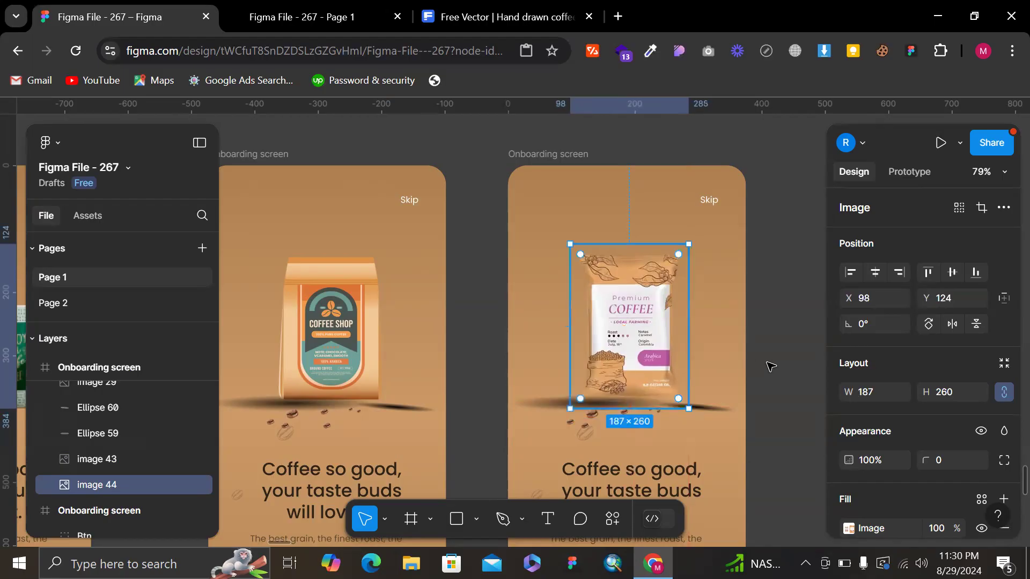
left_click(769, 361)
- Move the offscreen Get Started button up into the lower part of the third Onboarding screen at X 16, Y 704
scroll(770, 361, "down", 3)
scroll(719, 370, "down", 2)
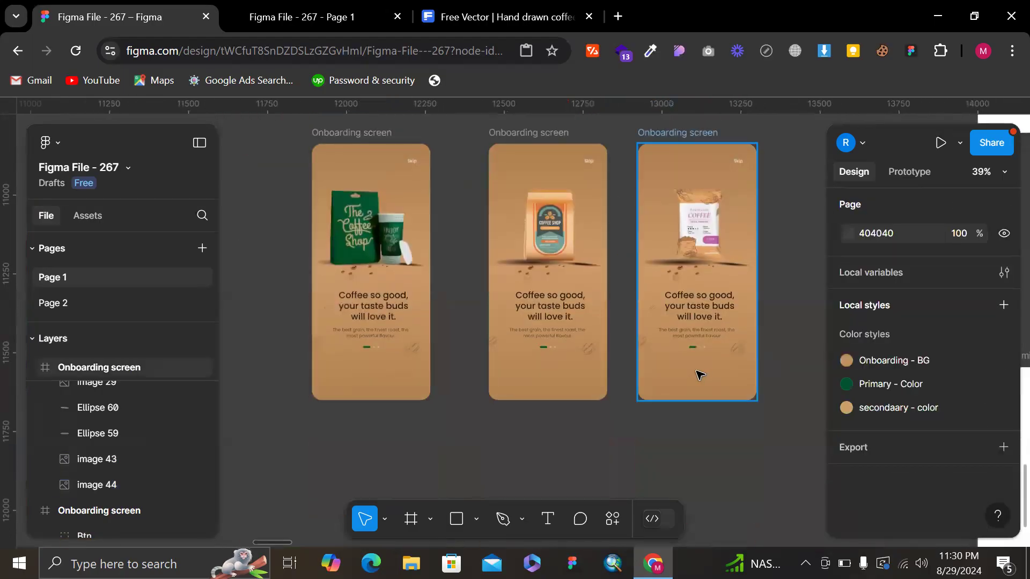
left_click(698, 371)
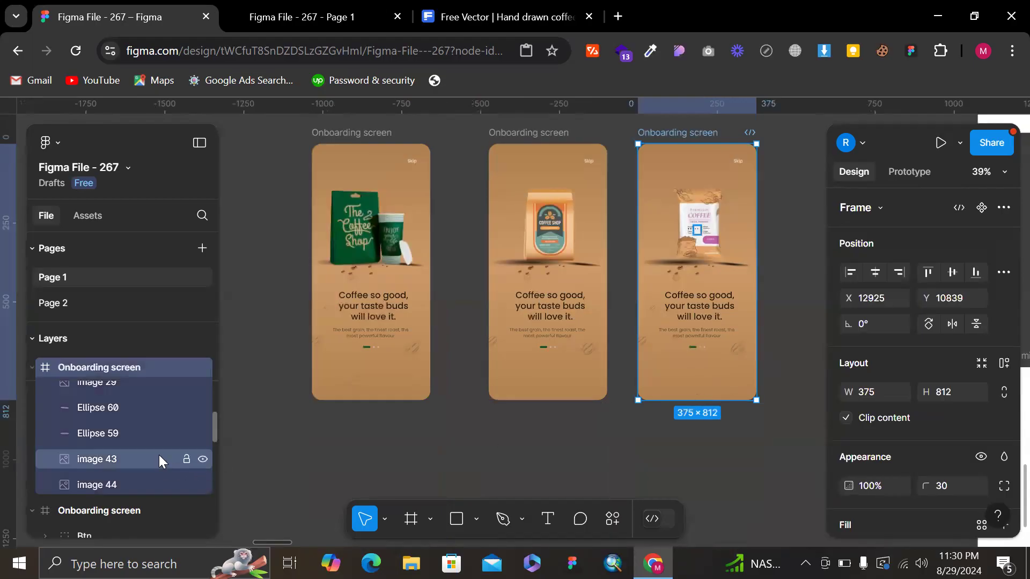
scroll(151, 404, "up", 2)
scroll(132, 442, "up", 3)
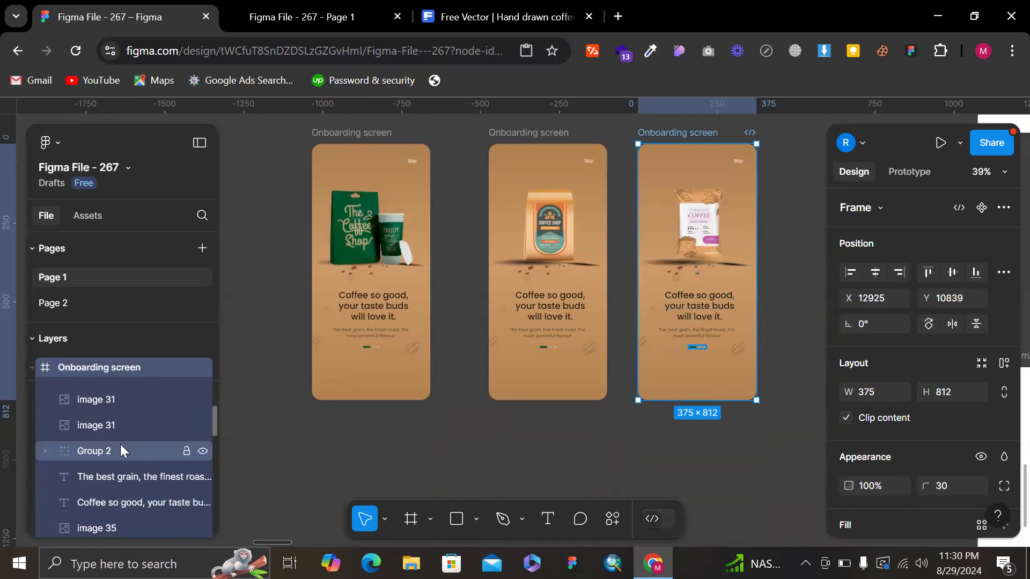
scroll(119, 446, "up", 3)
scroll(109, 424, "up", 1)
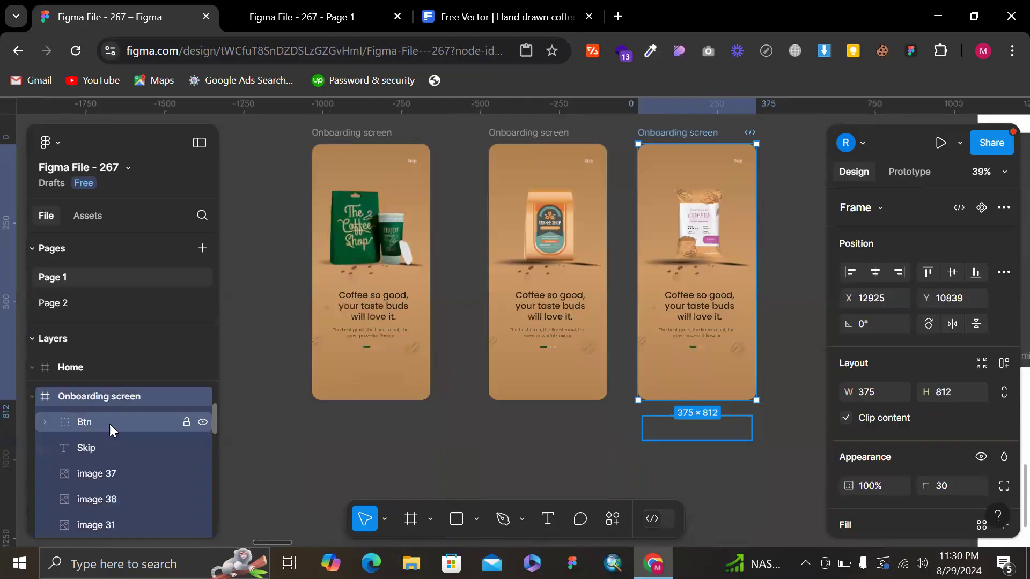
left_click(109, 423)
left_click_drag(674, 425, 720, 384)
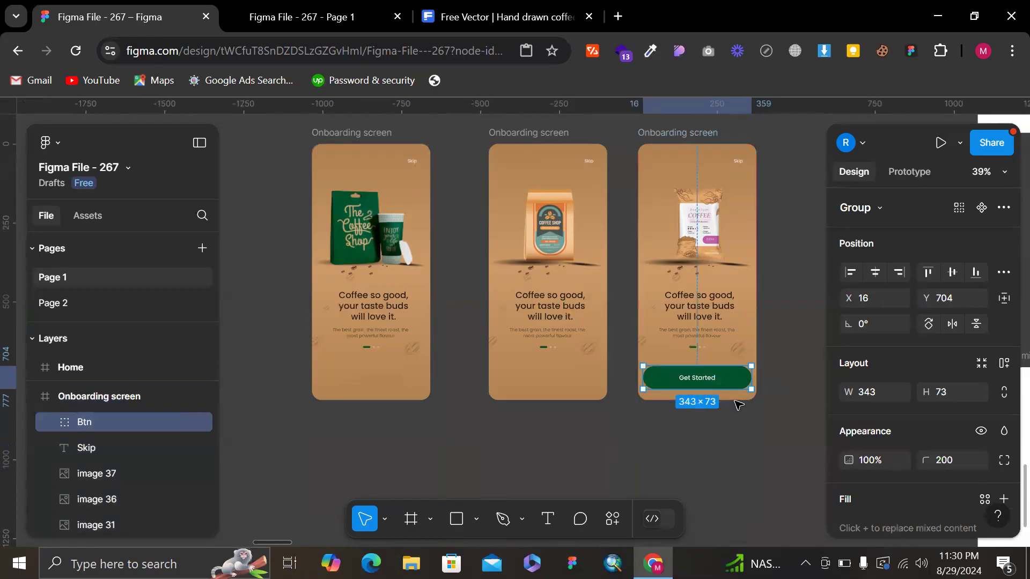
- Shift the second and third Onboarding screens left to close up the gaps, placing the third at X 12803
left_click(722, 427)
left_click_drag(303, 127, 758, 437)
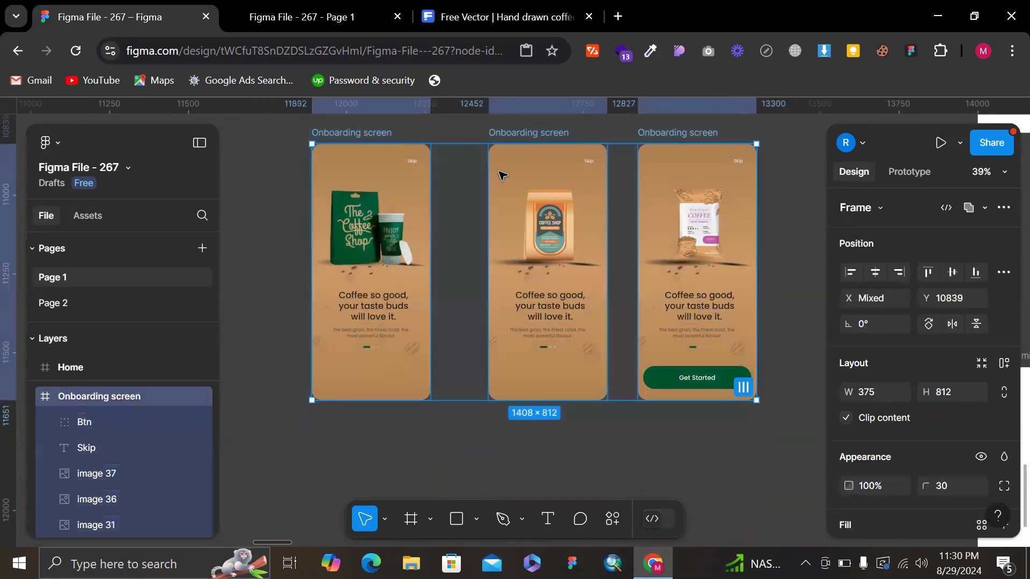
left_click_drag(533, 133, 497, 132)
left_click_drag(656, 134, 617, 133)
- Swap the green pill with the adjacent dot in the second screen's page indicator so the pill sits in the middle
scroll(516, 328, "up", 5)
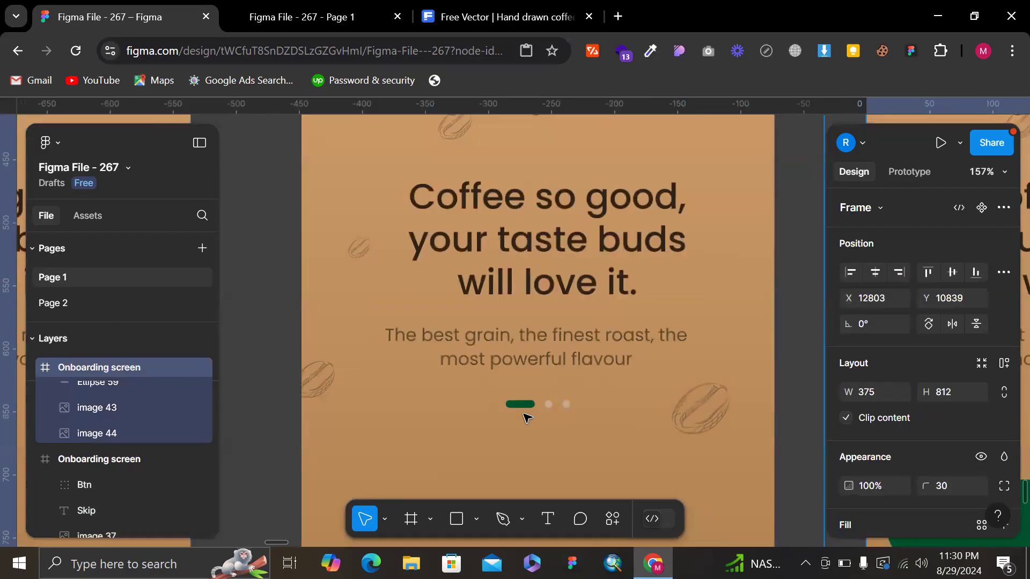
left_click(525, 418)
scroll(524, 418, "up", 4)
double_click(534, 403)
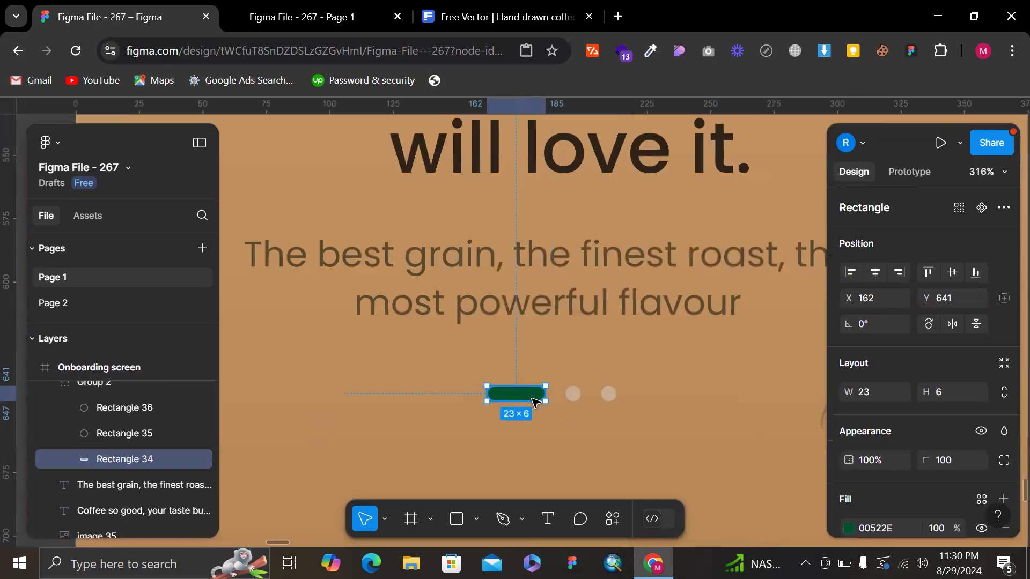
key("Escape")
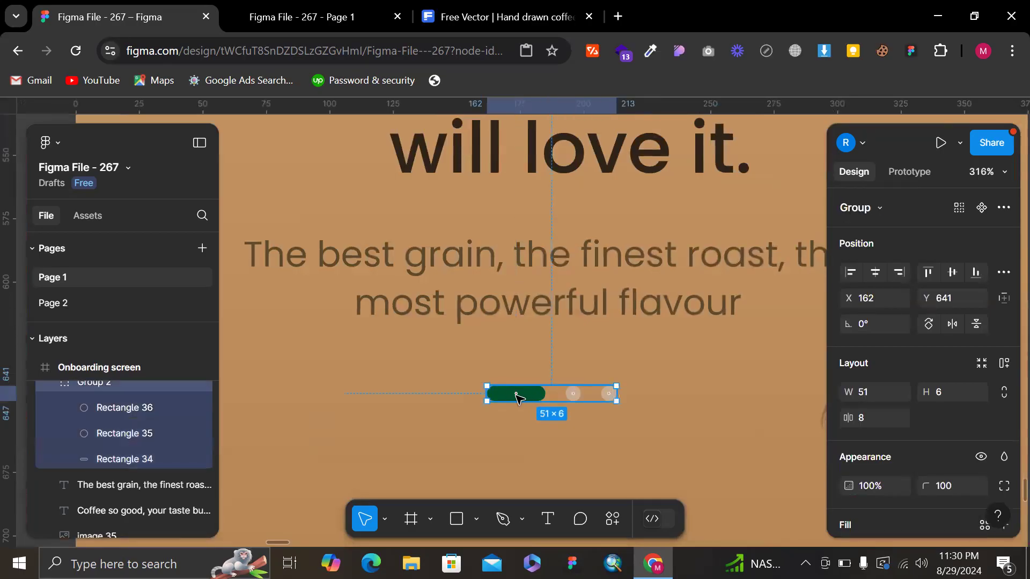
scroll(517, 396, "up", 3)
scroll(516, 396, "up", 4)
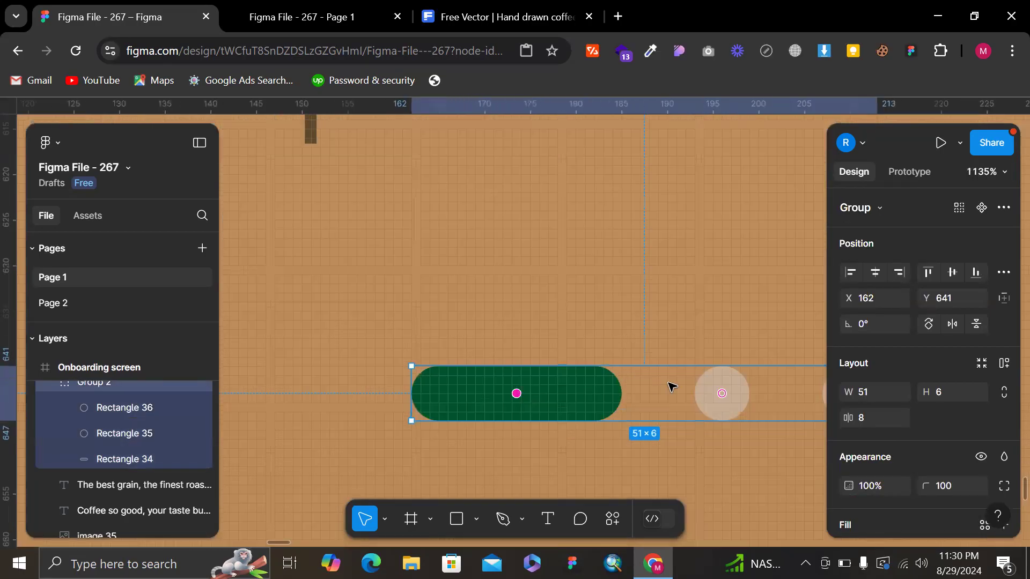
scroll(672, 388, "down", 5)
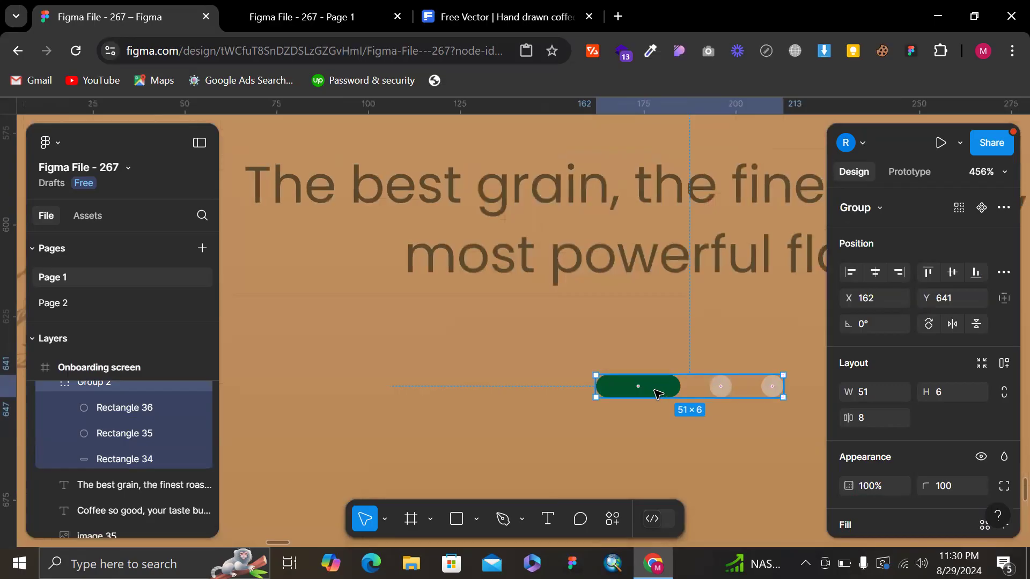
scroll(633, 381, "up", 3)
left_click_drag(650, 394, 743, 381)
scroll(627, 380, "down", 3)
scroll(743, 381, "down", 6)
scroll(633, 391, "up", 1)
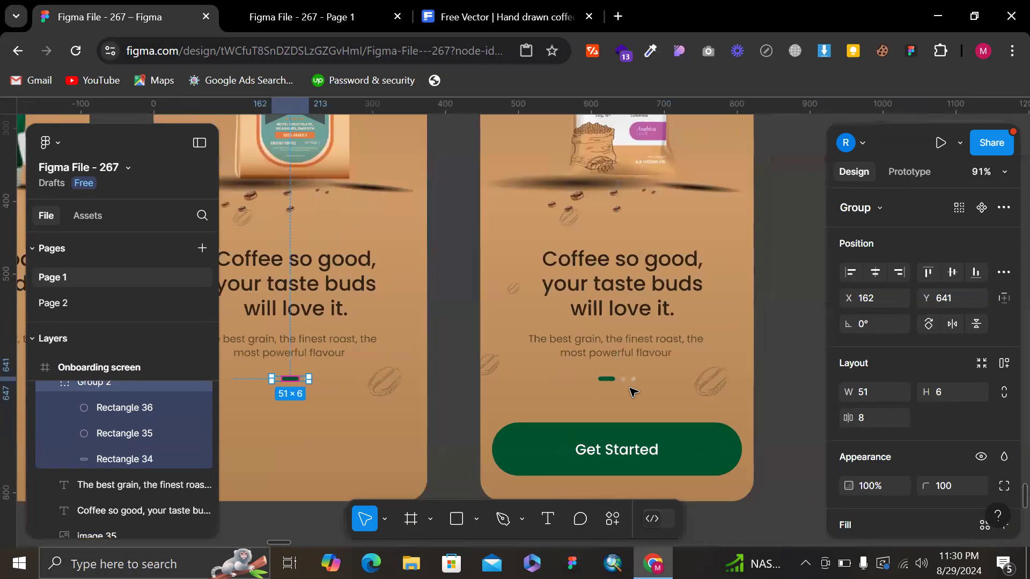
key("Escape")
- Move the green pill to the last position of the page indicator in the third Onboarding screen
scroll(617, 383, "up", 5)
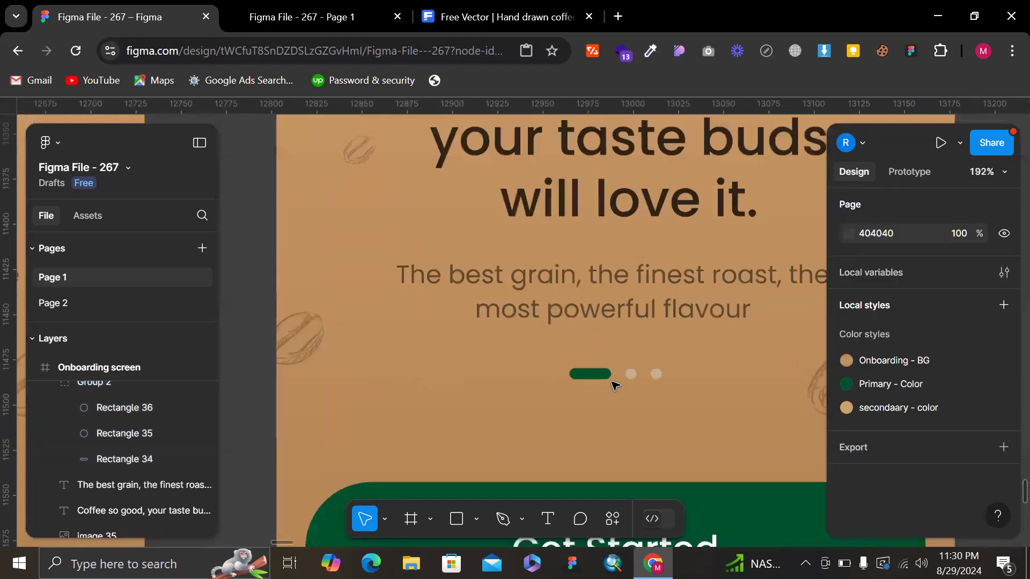
left_click(605, 377)
scroll(582, 369, "up", 3)
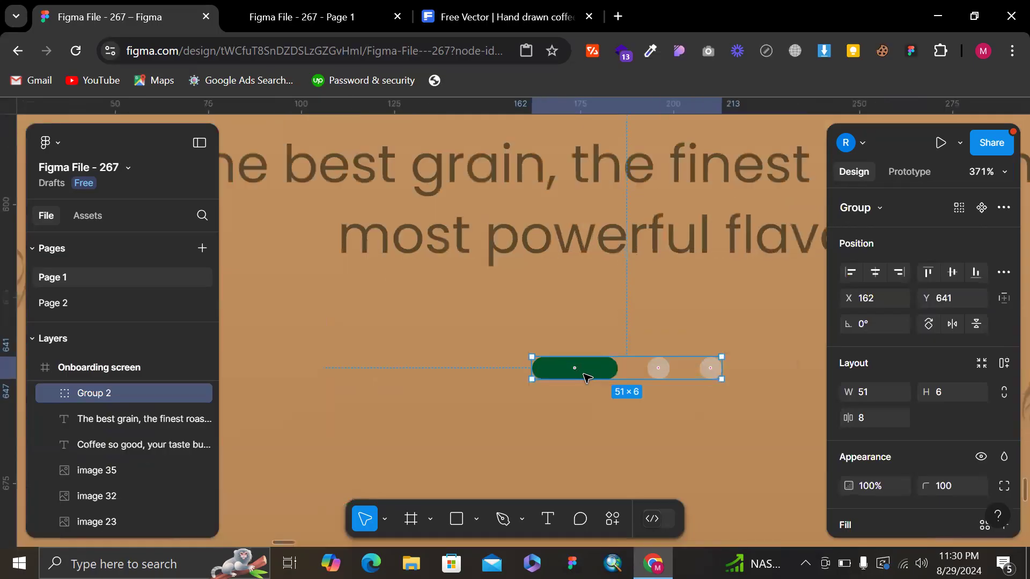
left_click_drag(571, 366, 740, 368)
scroll(737, 367, "down", 10)
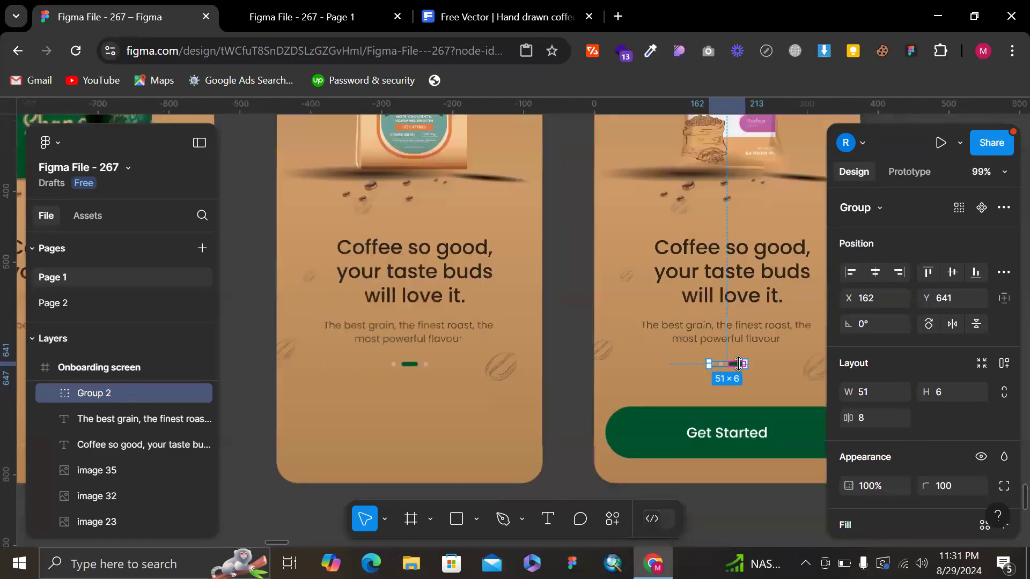
left_click(709, 465)
- Check the prototype connections of the Onboarding screens, including the Get Started button and the Skip labels
scroll(708, 465, "down", 3)
scroll(702, 464, "up", 1)
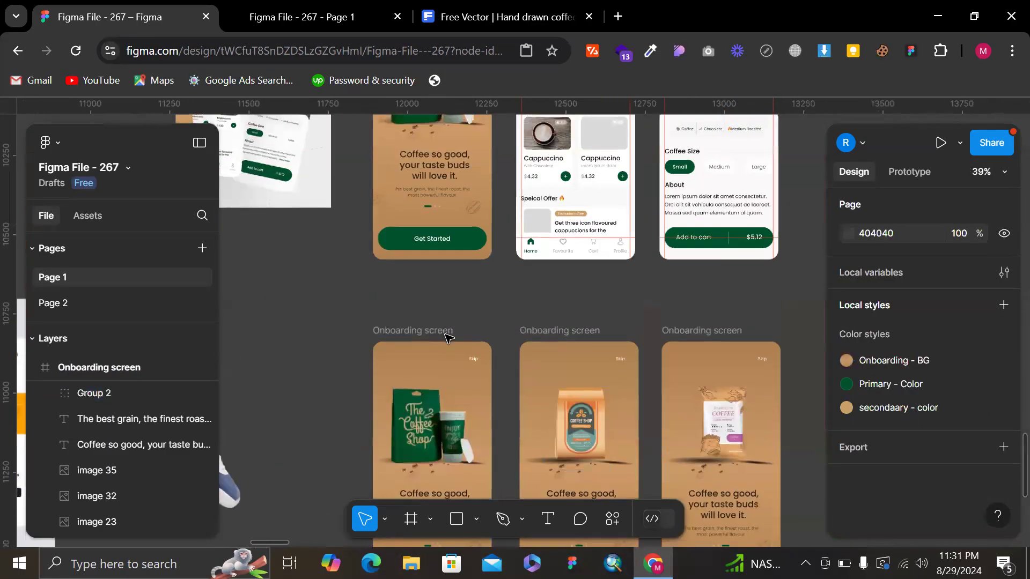
left_click(927, 165)
scroll(520, 416, "down", 2)
scroll(507, 333, "down", 2)
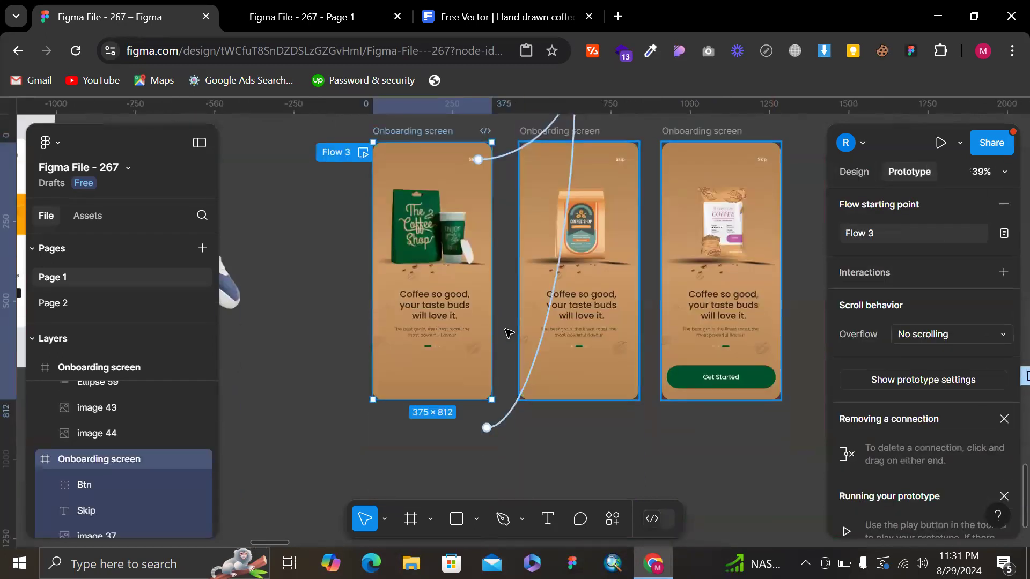
scroll(507, 333, "up", 2)
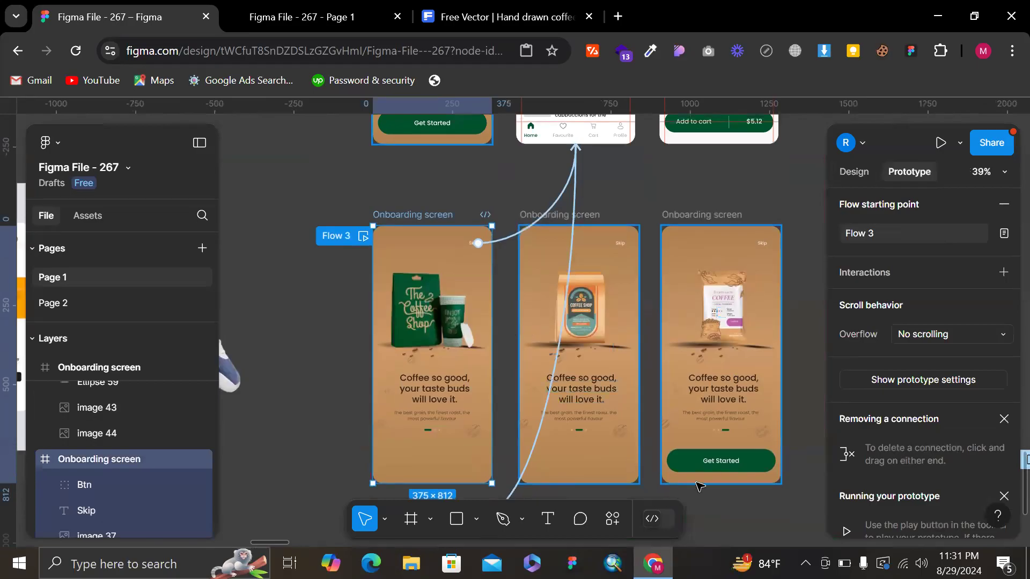
left_click(721, 461)
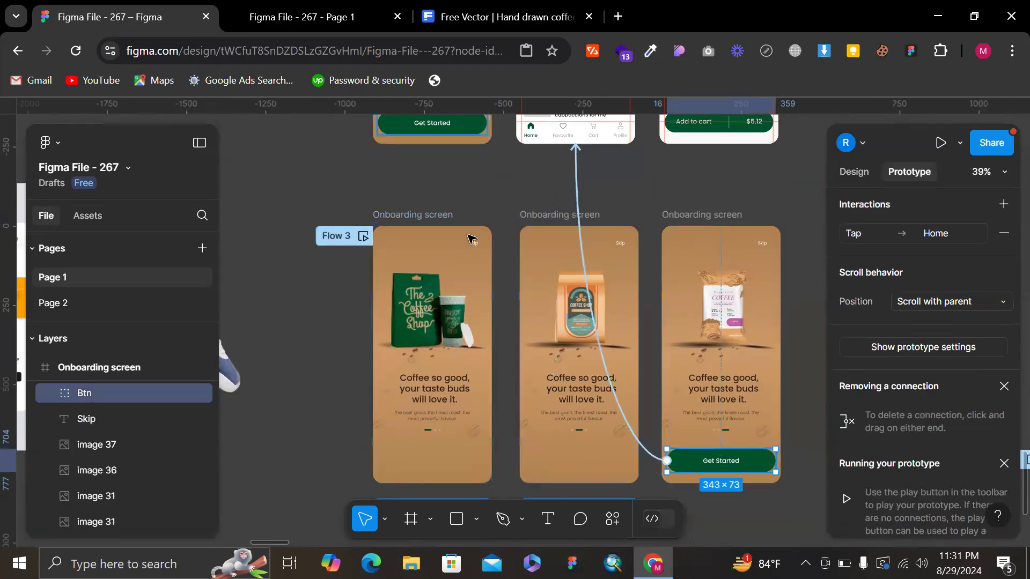
left_click(423, 216)
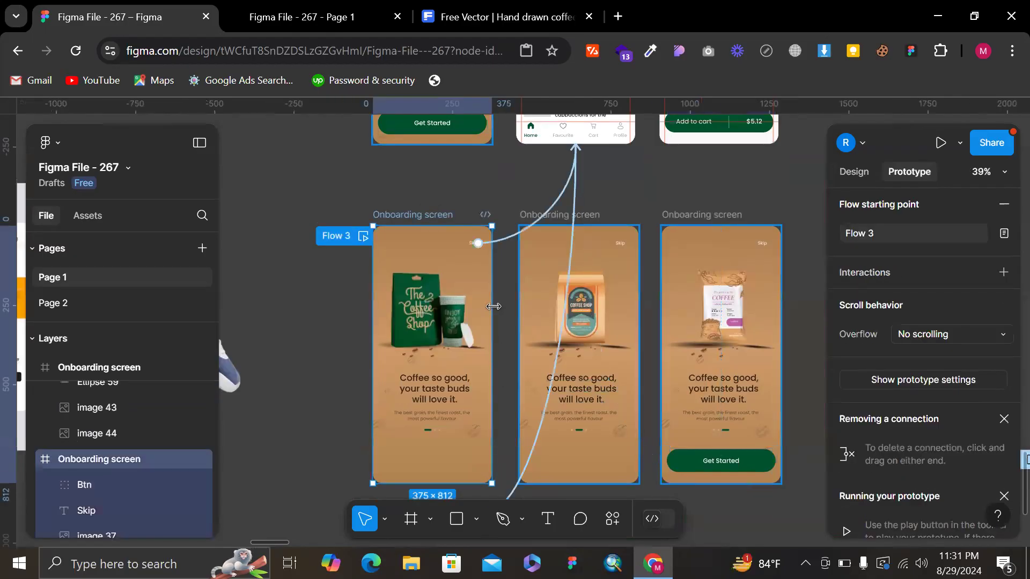
left_click(621, 245)
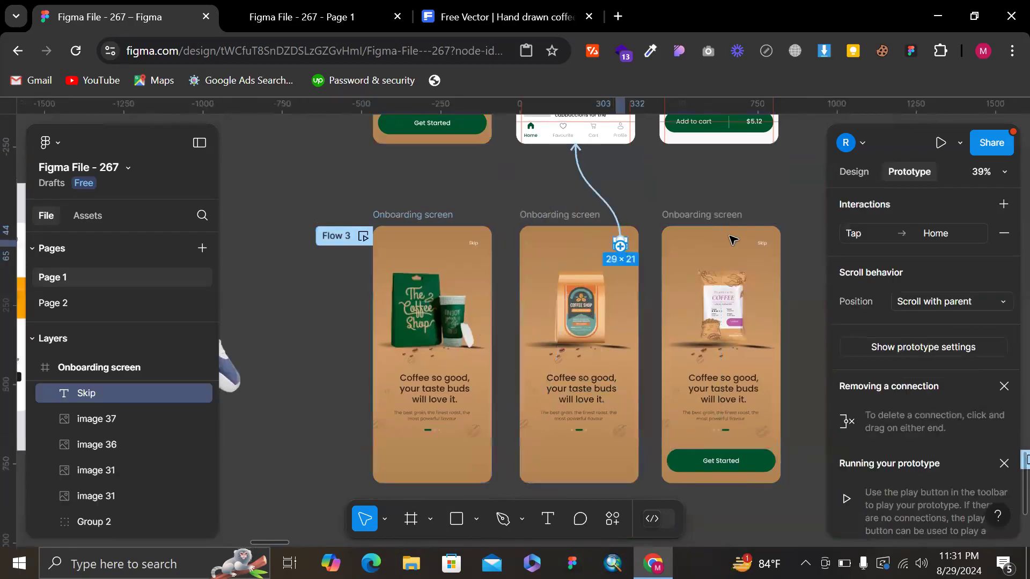
left_click(764, 245)
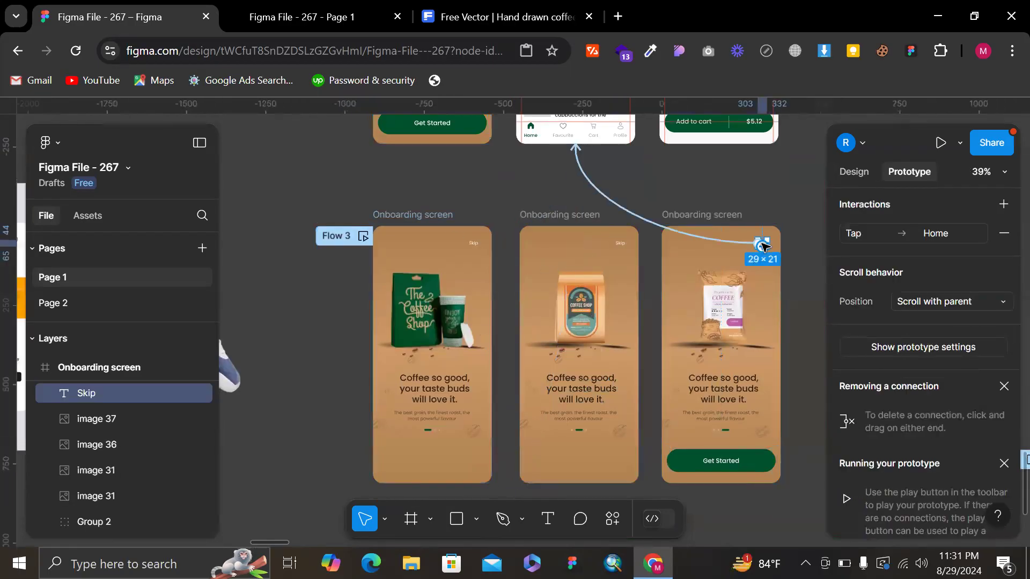
- Connect the first Onboarding screen to the second with an After delay trigger of 2000 ms
left_click(421, 216)
left_click_drag(491, 355, 538, 365)
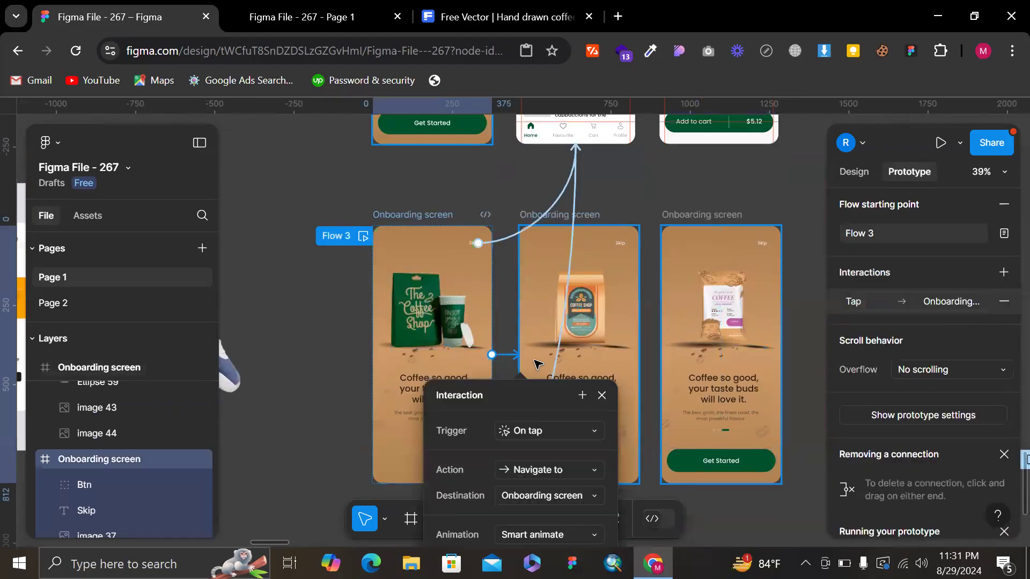
left_click(532, 429)
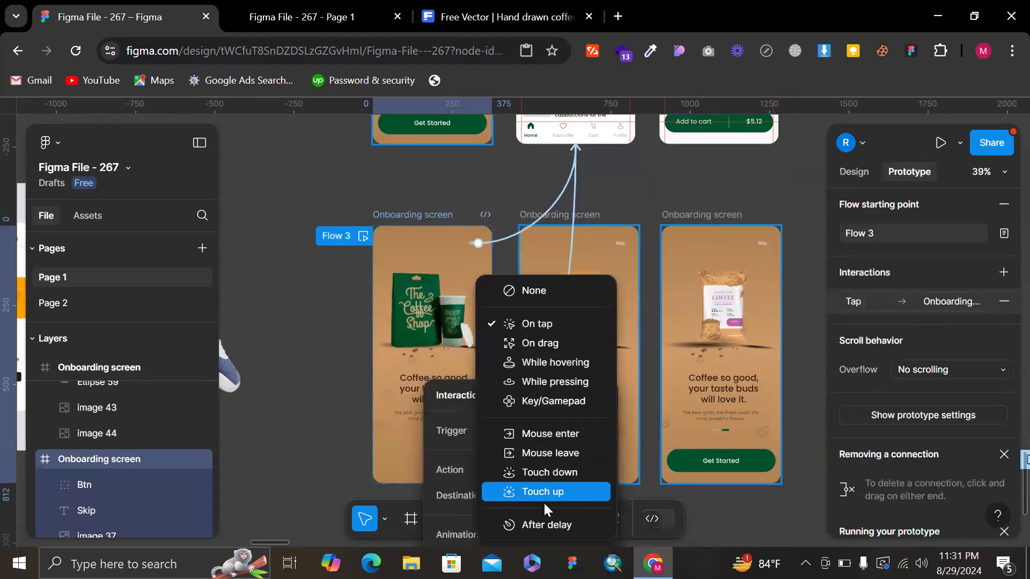
left_click(547, 524)
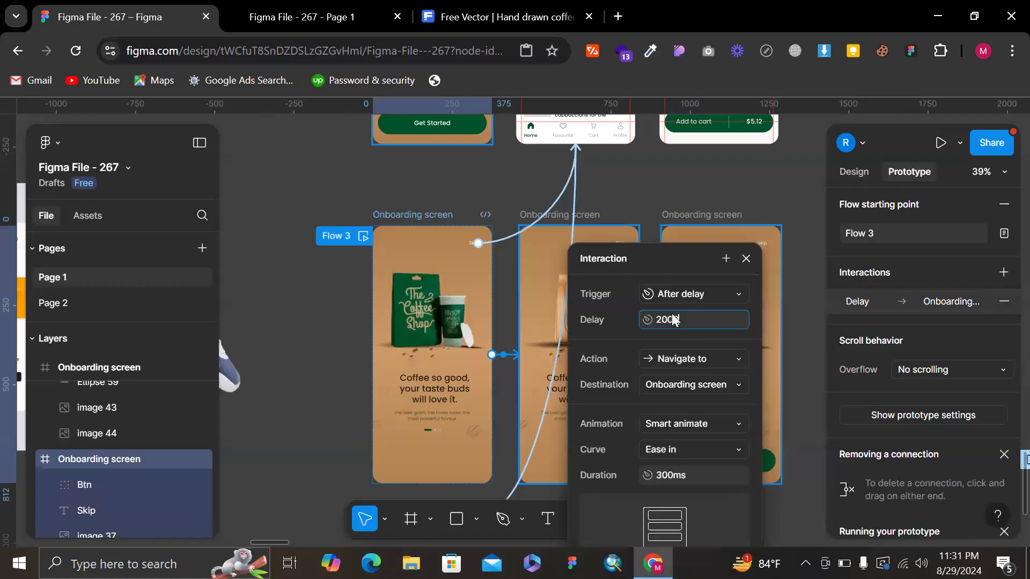
key("Return")
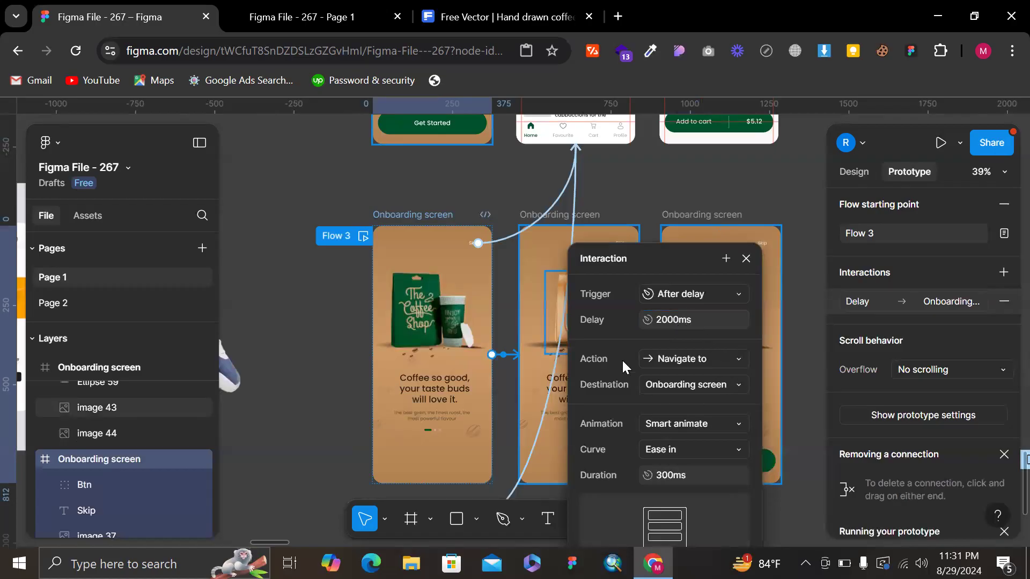
- Connect the second Onboarding screen to the third with an After delay trigger of 2000 ms
left_click(586, 220)
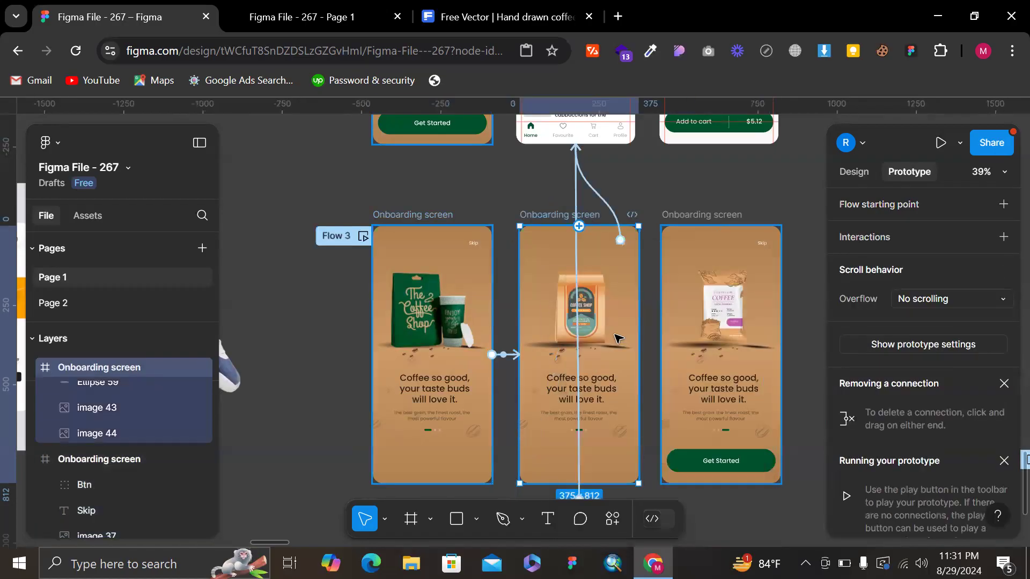
left_click_drag(638, 355, 686, 358)
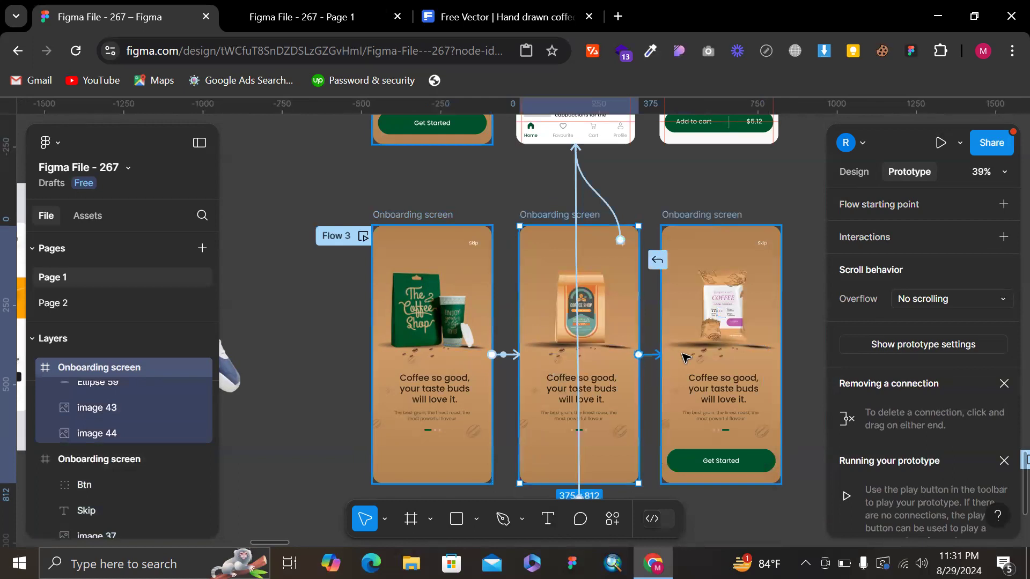
left_click(679, 424)
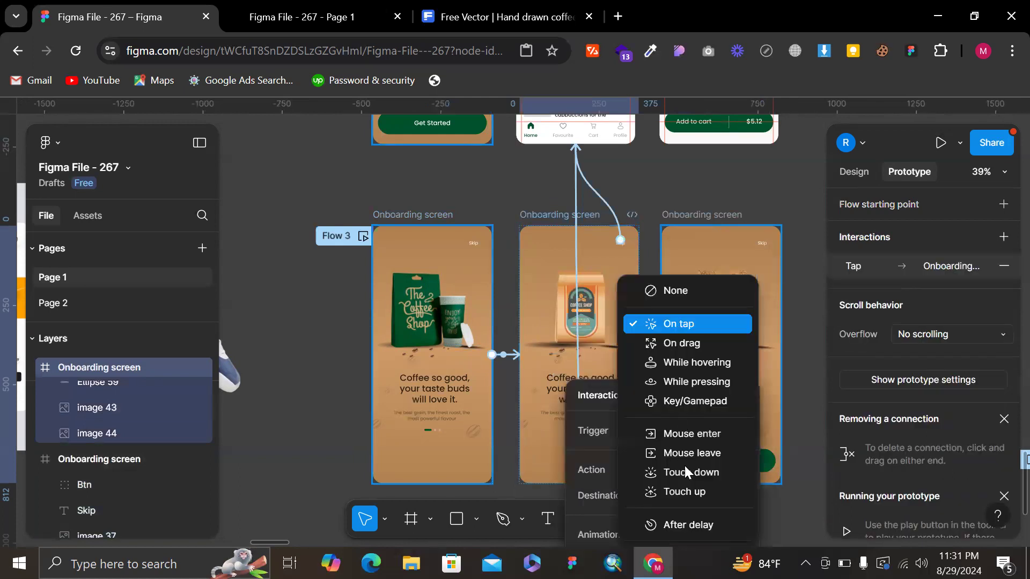
left_click(689, 525)
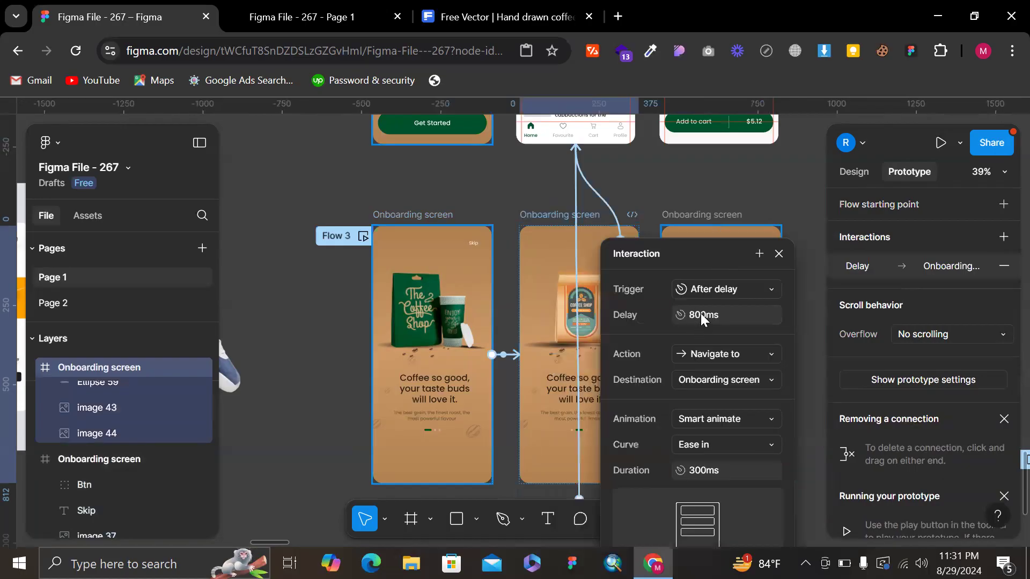
left_click(702, 315)
type("20")
key("Return")
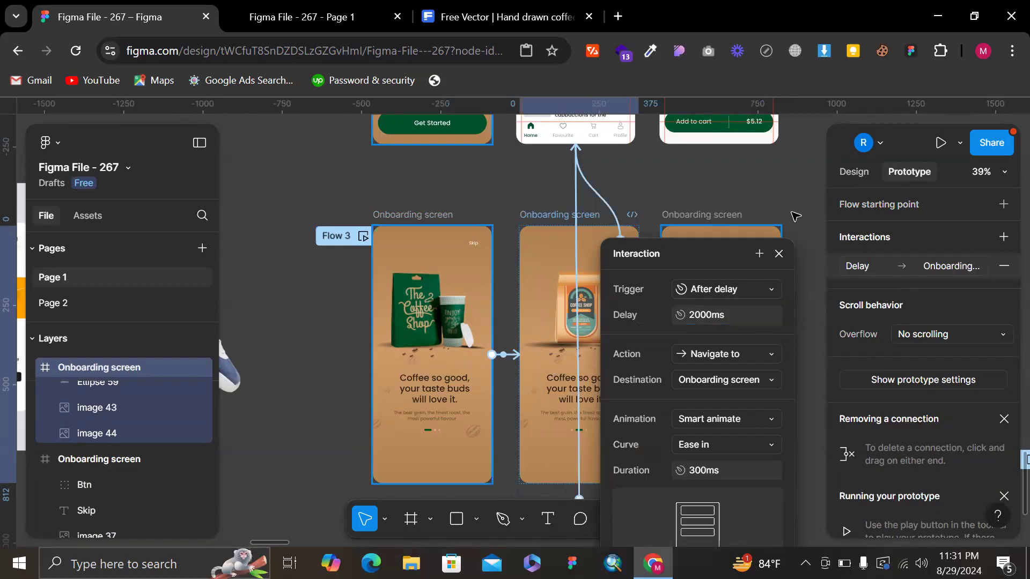
key("Escape")
- Preview the prototype starting from the first Onboarding screen
key("shift+space")
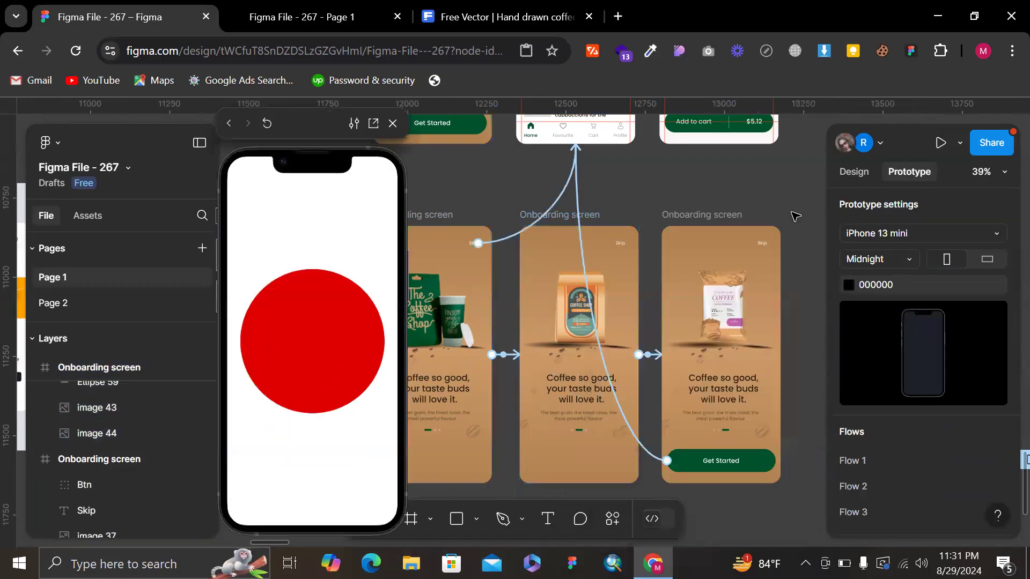
left_click(392, 123)
left_click(410, 215)
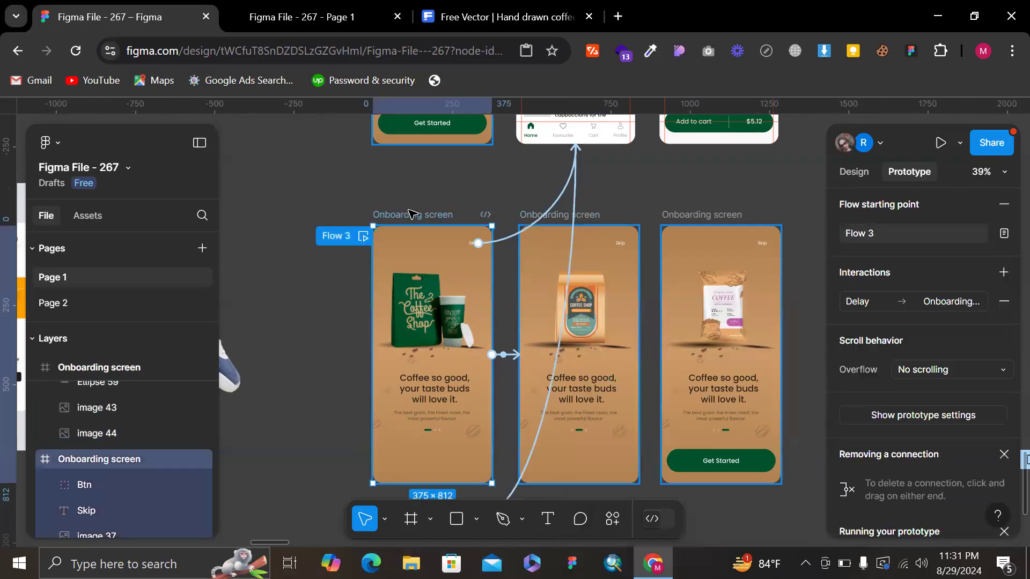
key("shift+space")
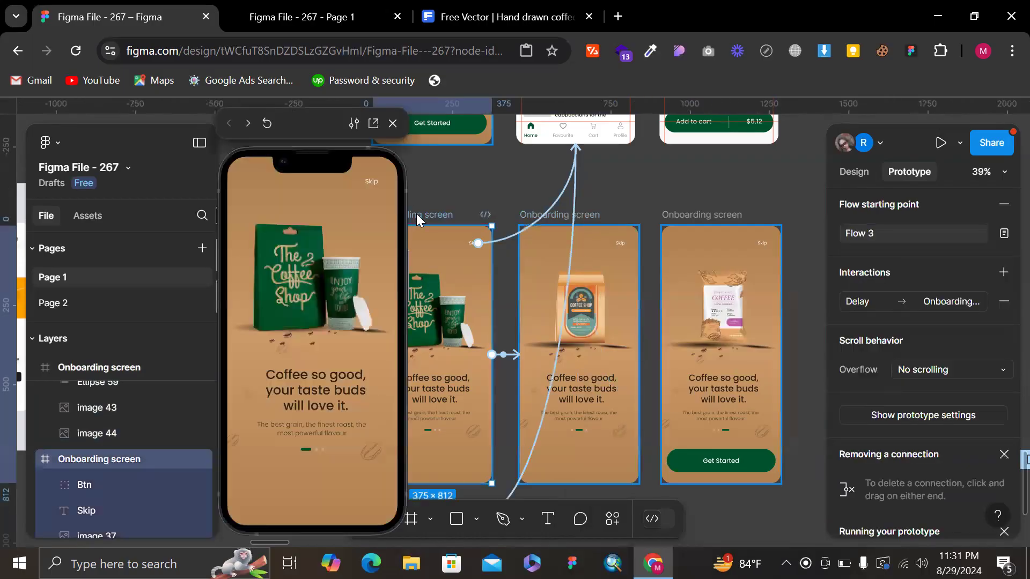
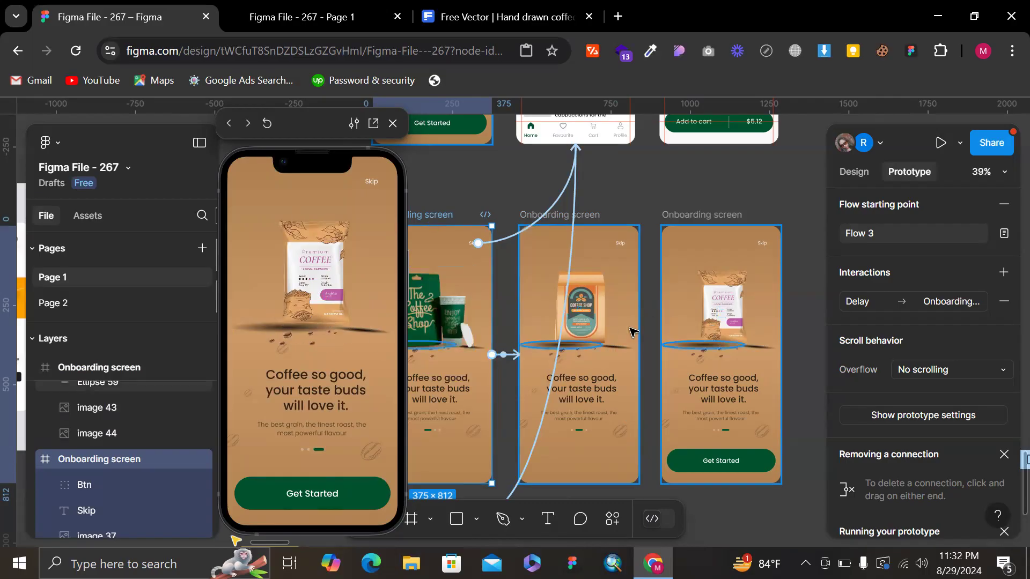
- Test the Skip label and the Get Started button in the onboarding prototype preview
scroll(504, 352, "left", 3)
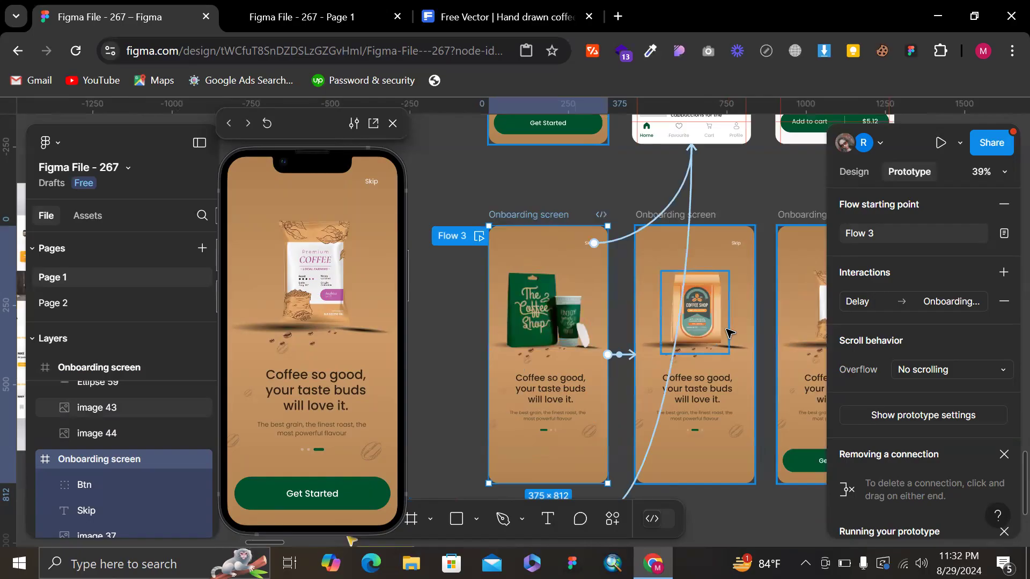
left_click(372, 187)
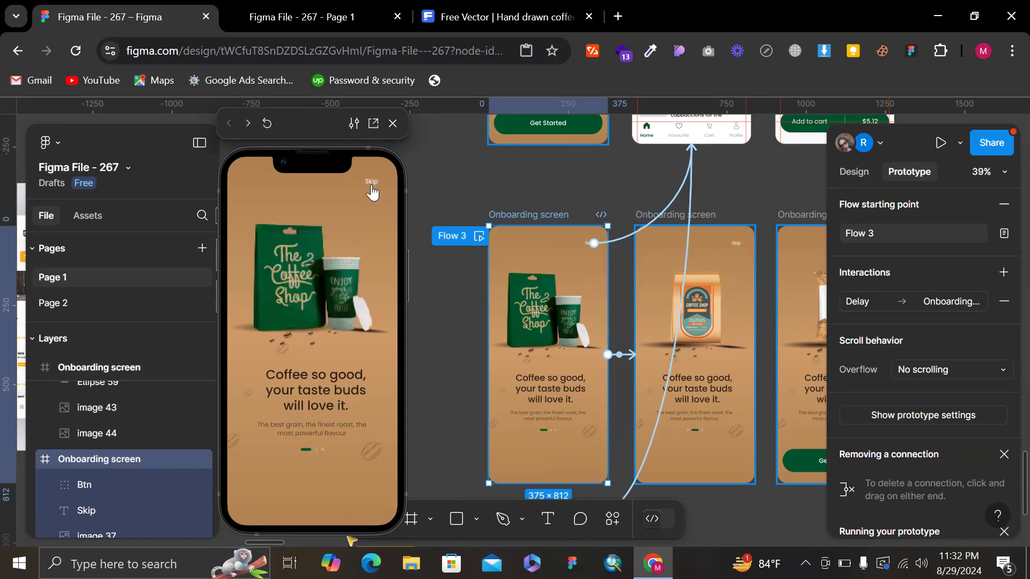
left_click(372, 184)
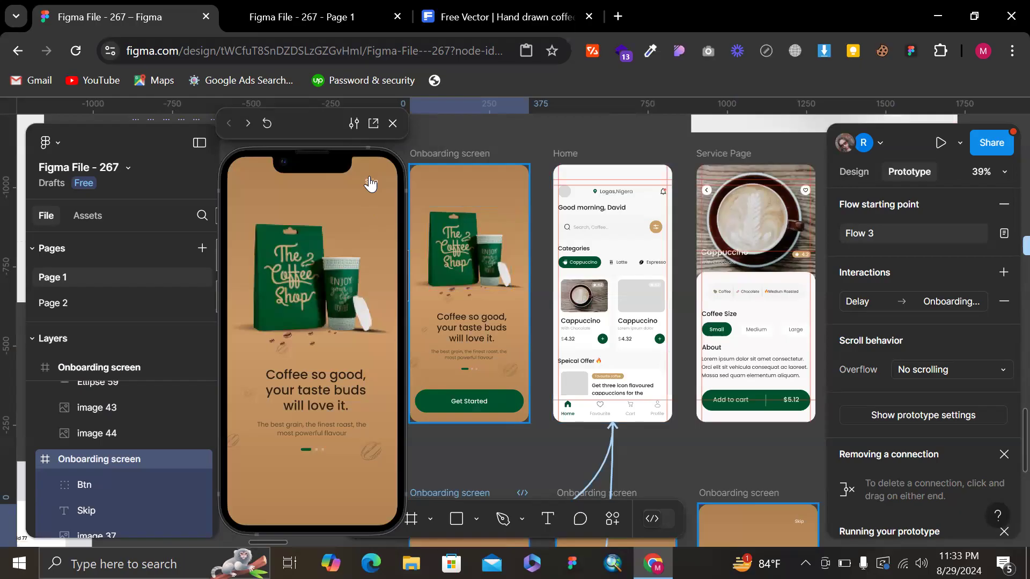
left_click(370, 184)
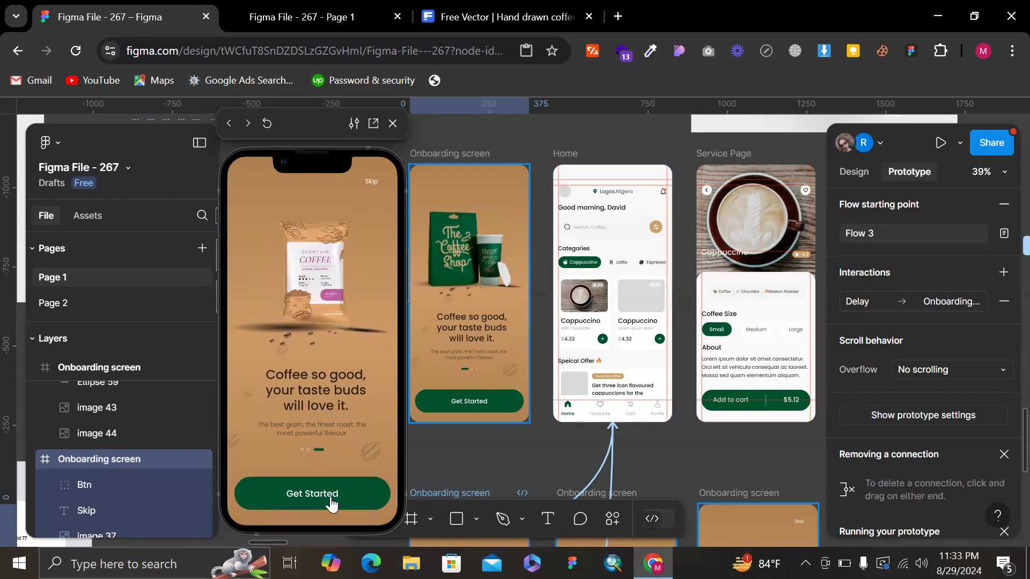
left_click(333, 502)
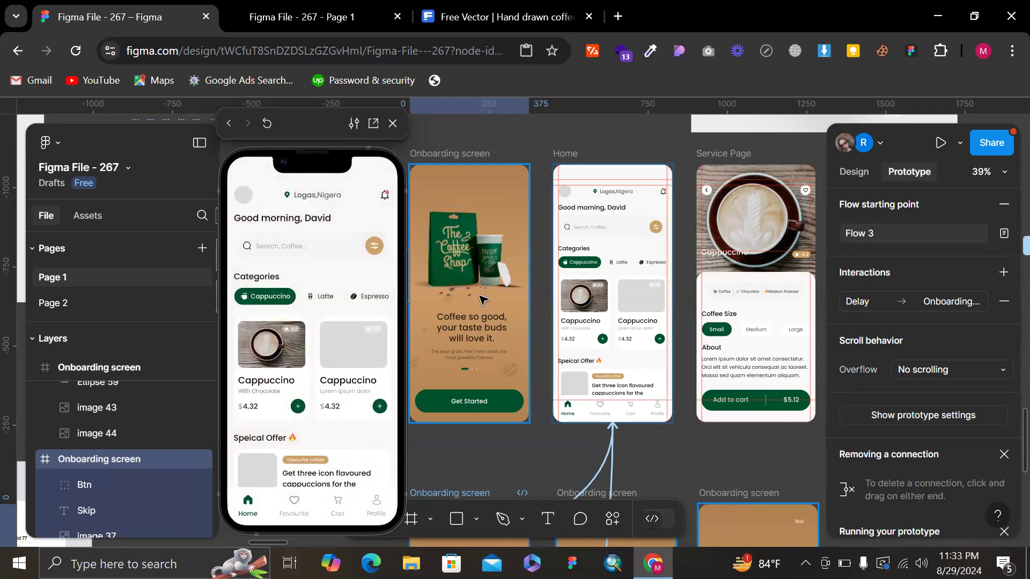
- Connect the first Cappuccino card on the Home screen to the Service Page on tap, using Smart animate with an Ease in and out curve
scroll(543, 238, "down", 3)
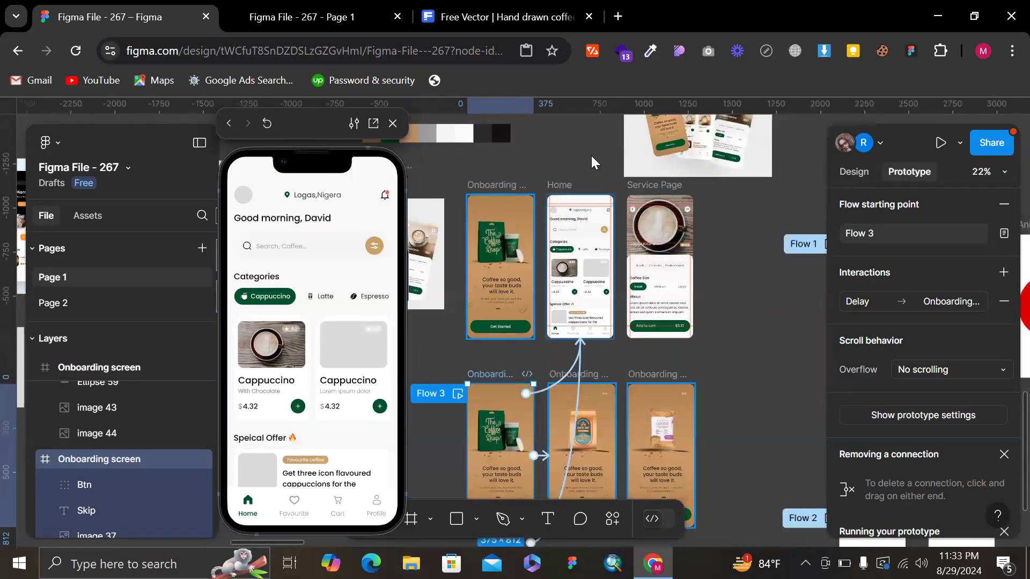
scroll(622, 158, "up", 2)
key("Escape")
scroll(587, 217, "up", 6)
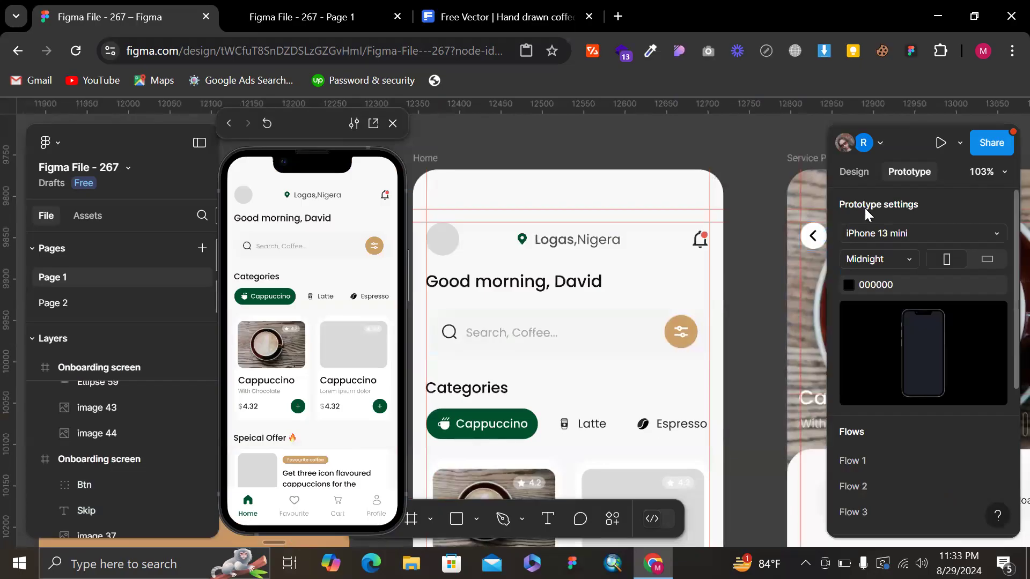
left_click(855, 172)
scroll(509, 289, "down", 5)
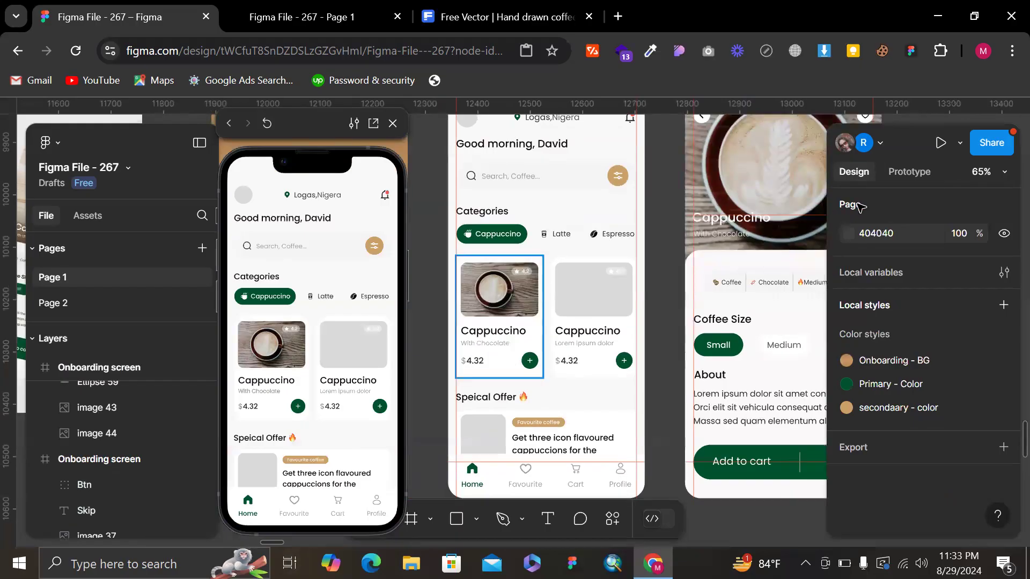
left_click(491, 301)
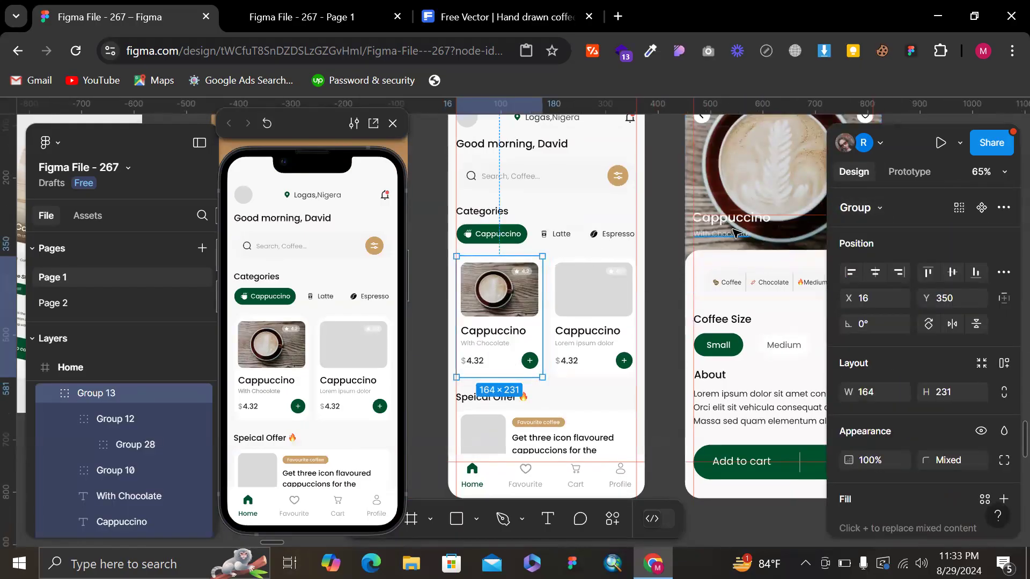
scroll(576, 295, "right", 2)
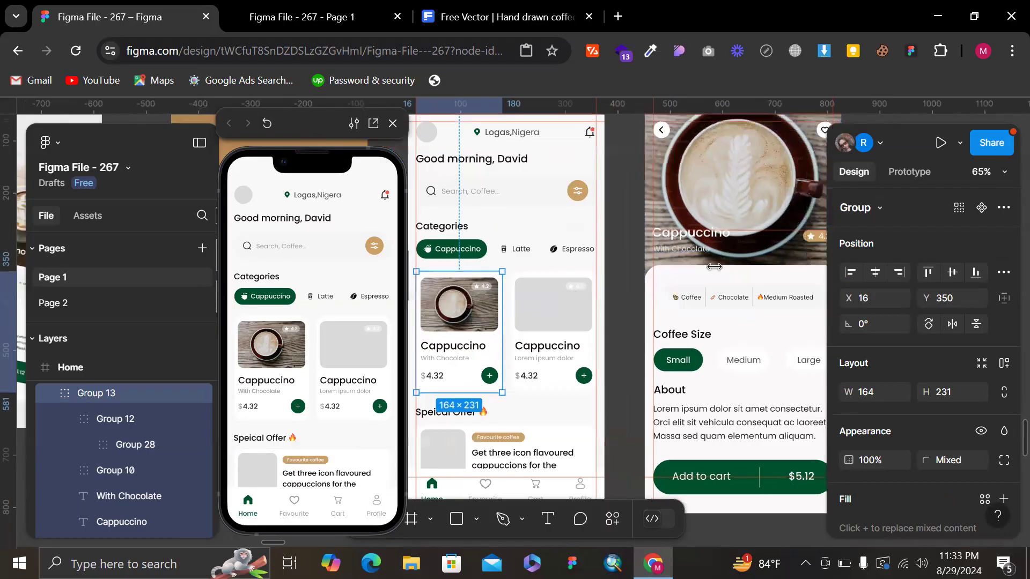
left_click(909, 171)
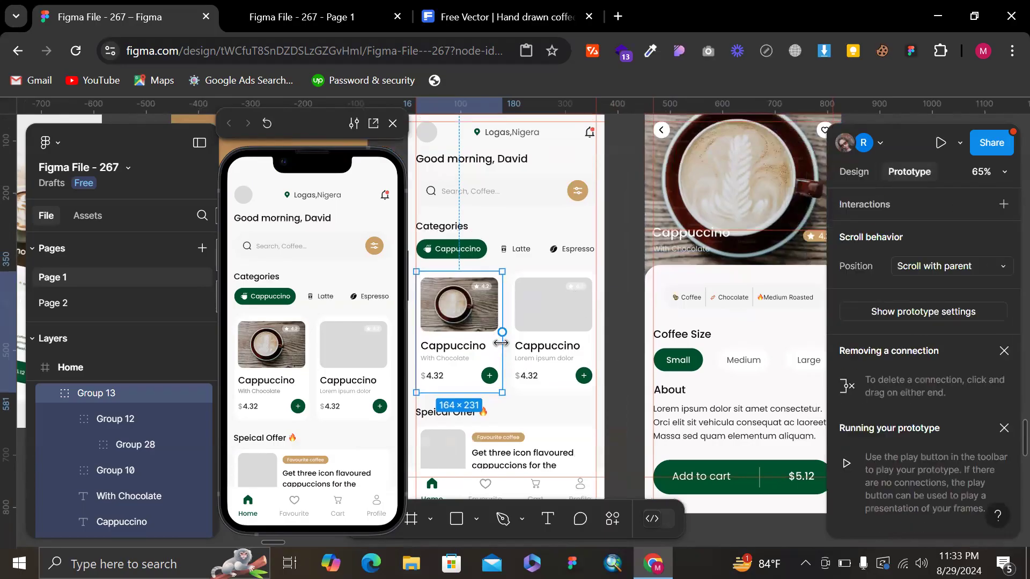
left_click_drag(502, 332, 697, 294)
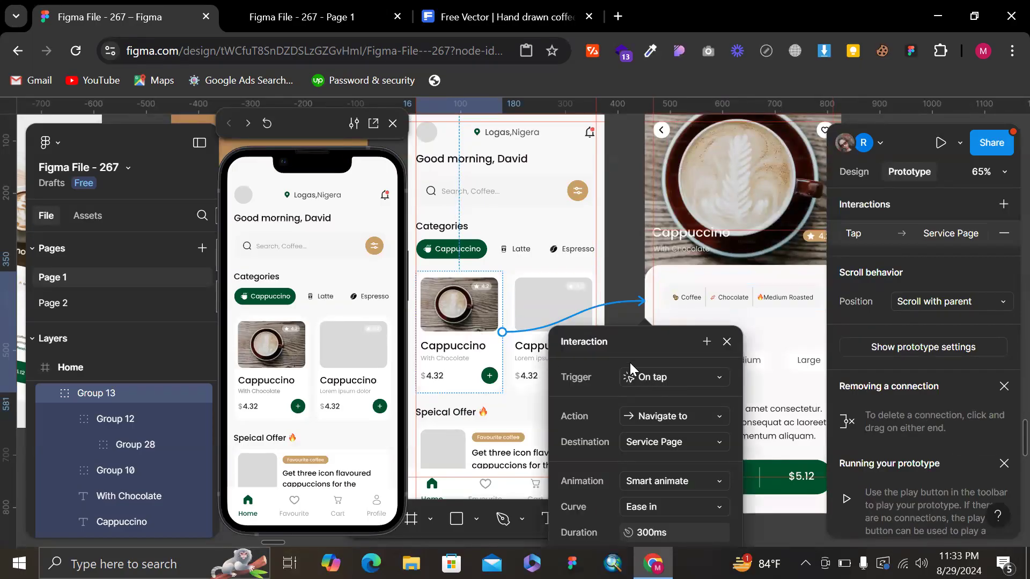
left_click(661, 506)
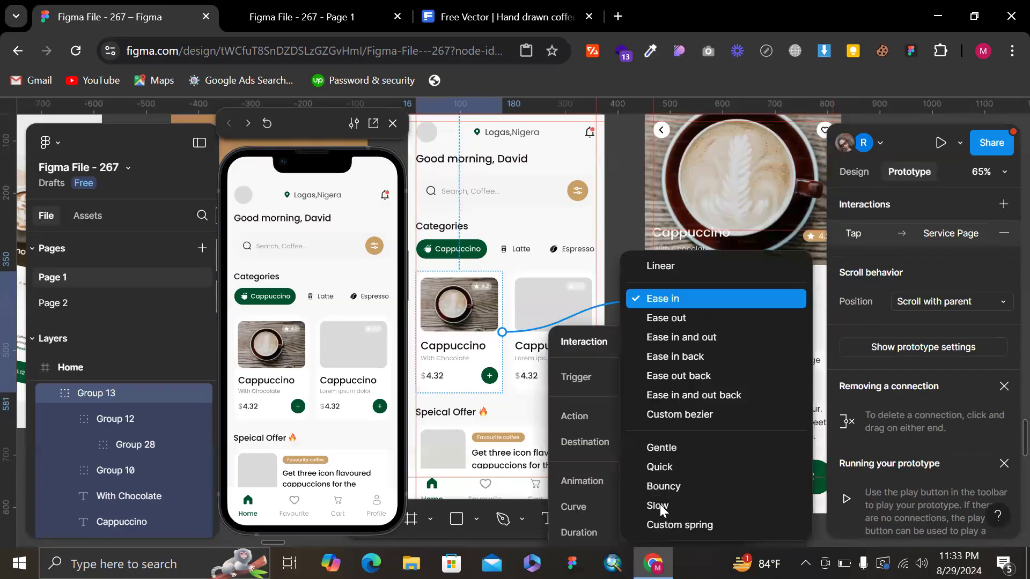
left_click(735, 338)
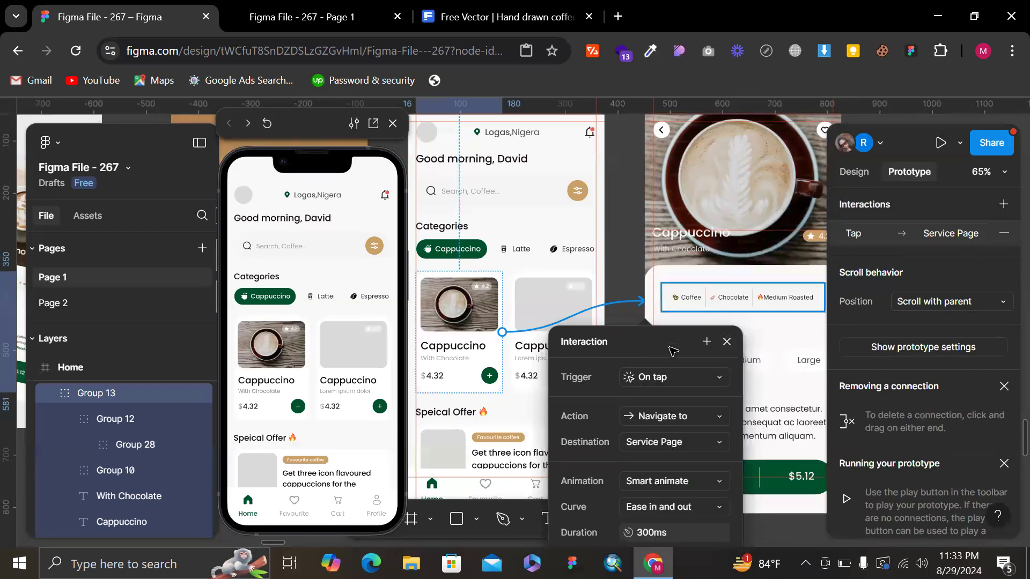
- Connect the back arrow on the Service Page to the Home screen on tap with Smart animate, Ease in and out
scroll(660, 129, "up", 1)
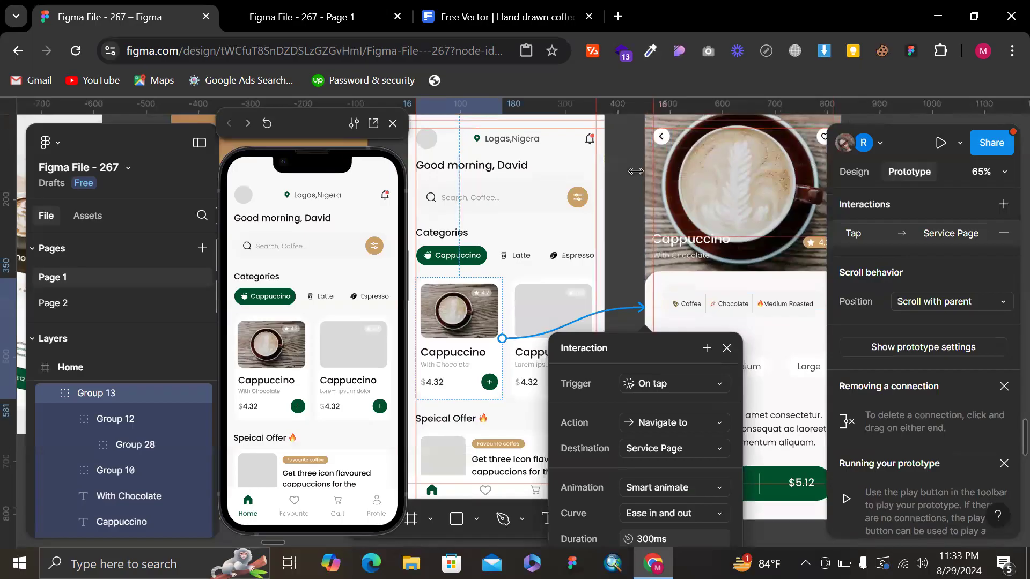
left_click(668, 144)
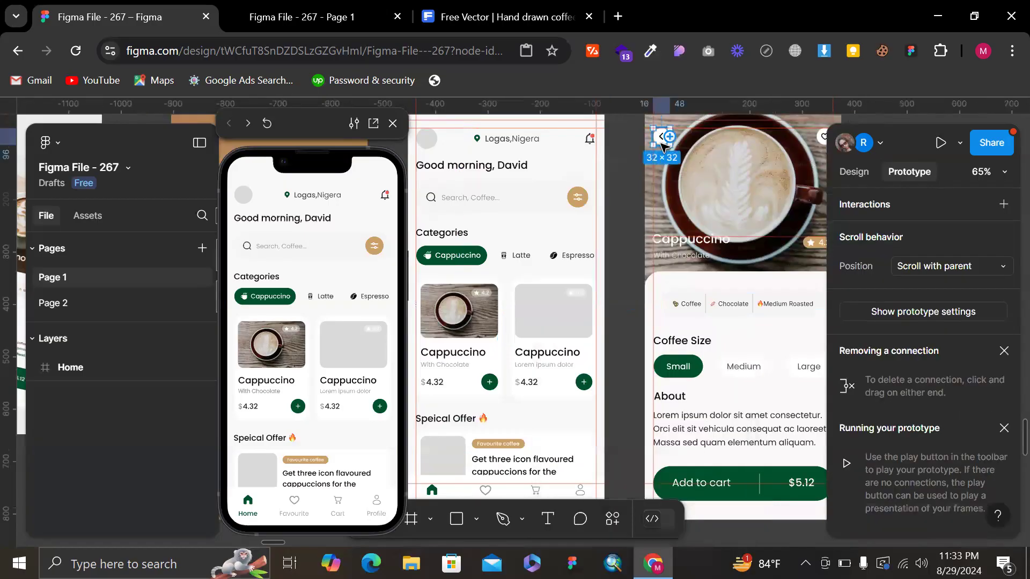
left_click_drag(661, 144, 605, 297)
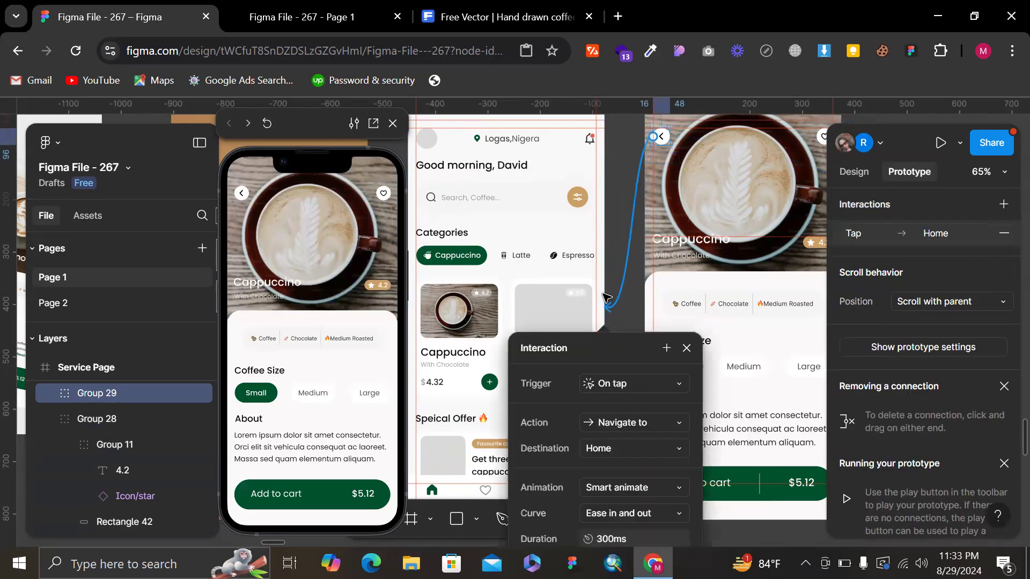
scroll(605, 297, "down", 5, "ctrl")
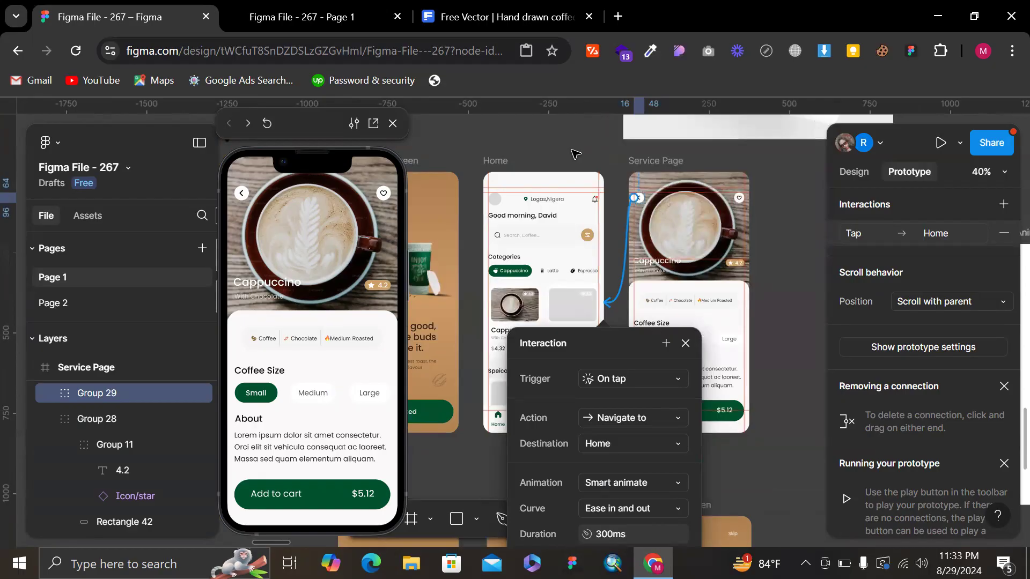
left_click(572, 157)
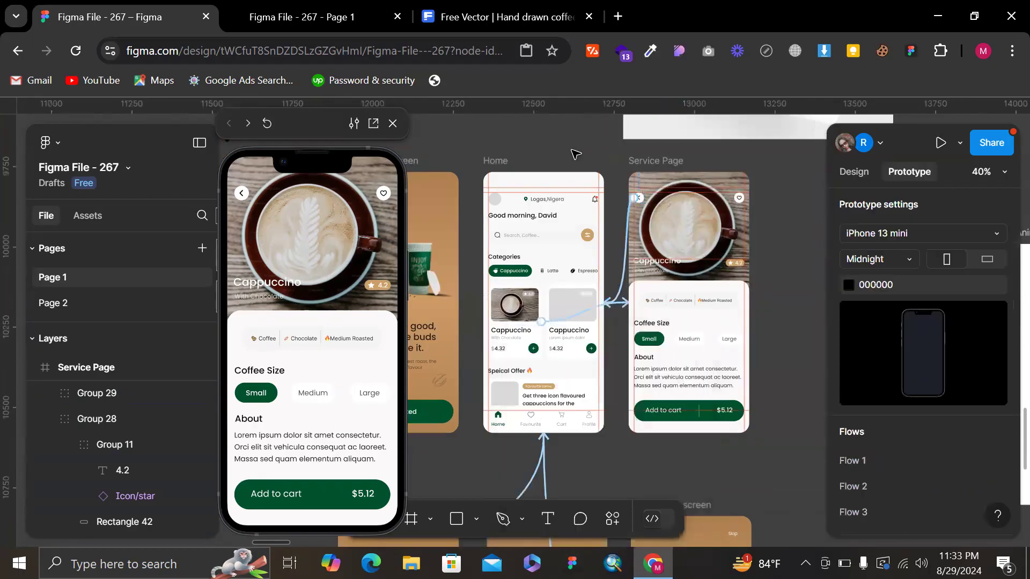
- Test the Home screen's Cappuccino card and the Service Page's back arrow repeatedly in the prototype preview
left_click(506, 162)
scroll(508, 163, "down", 2, "ctrl")
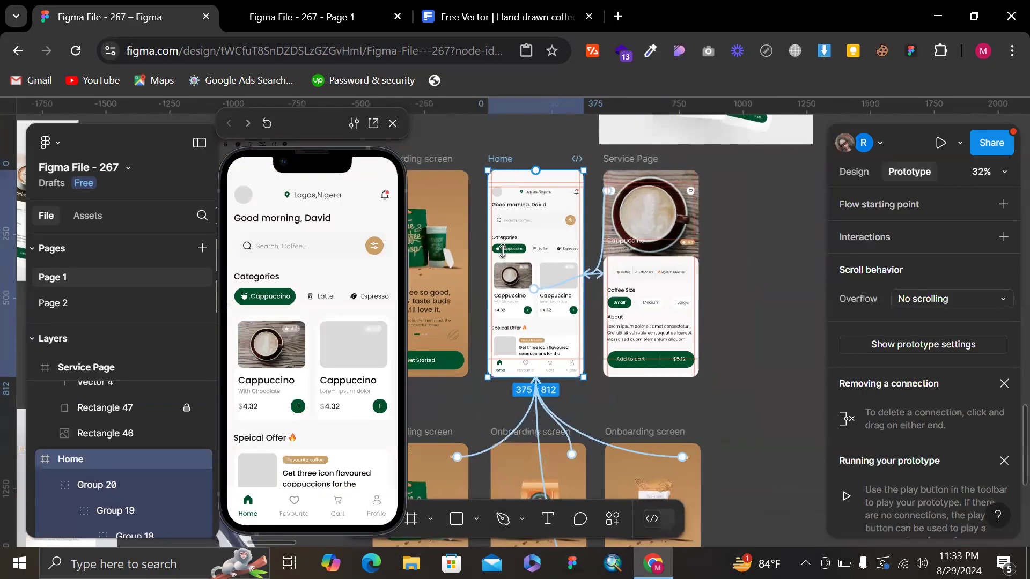
left_click(283, 397)
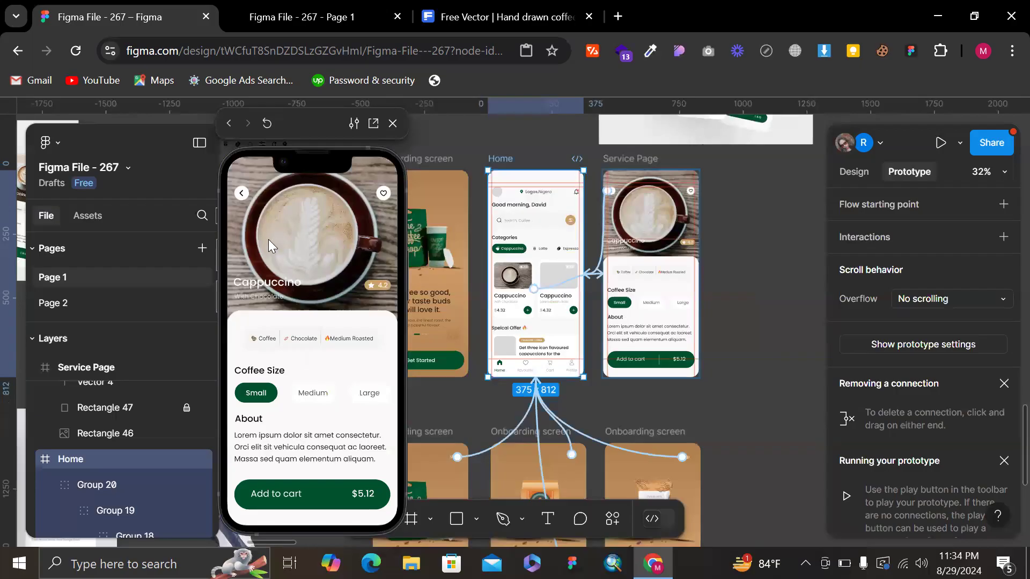
left_click(243, 194)
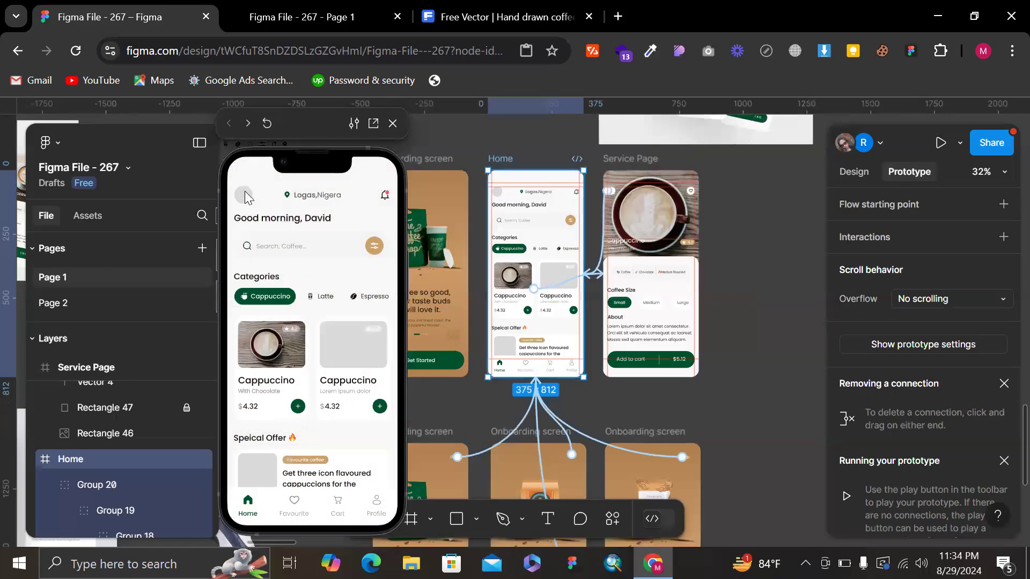
left_click(273, 349)
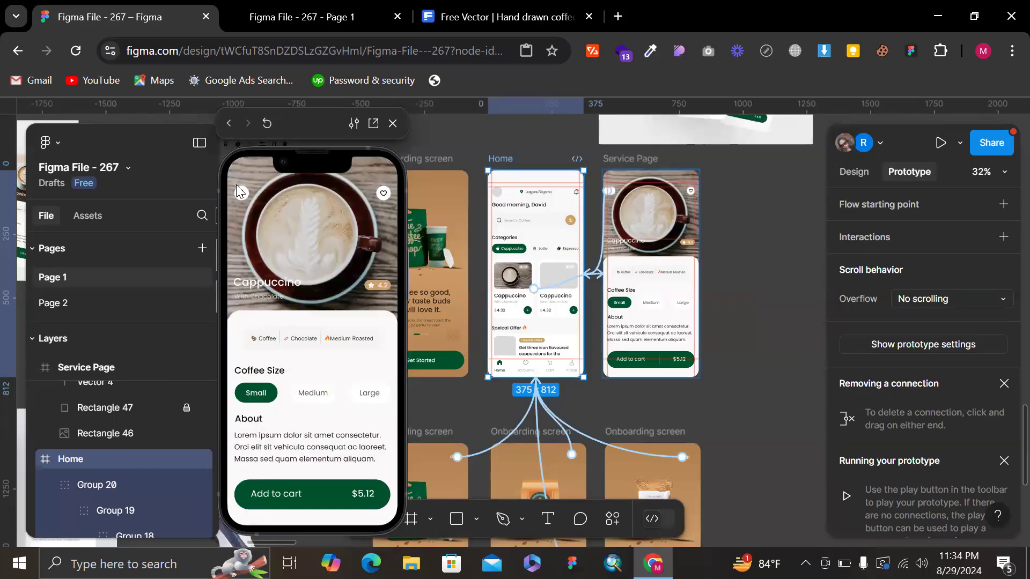
left_click(242, 194)
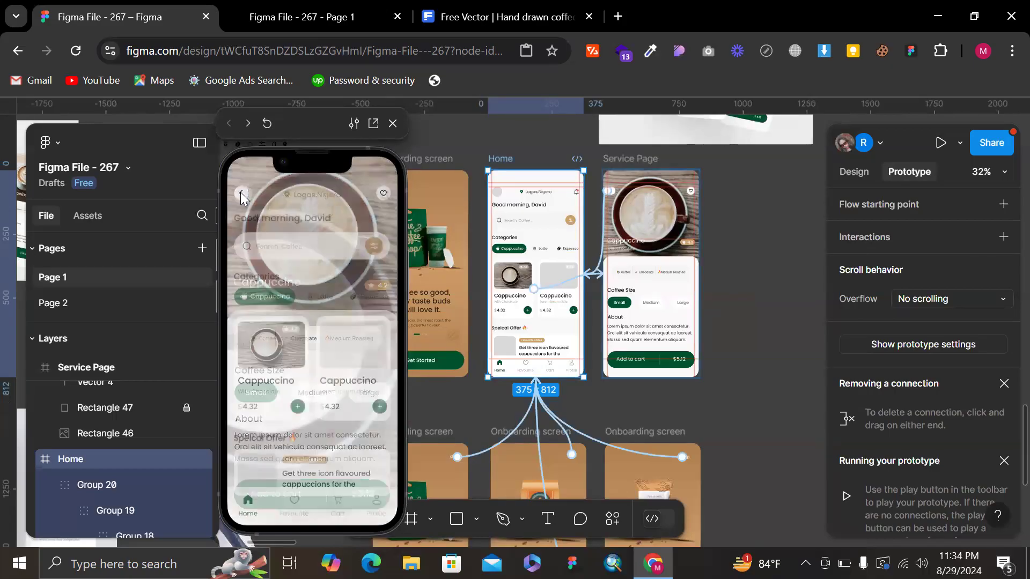
left_click(255, 347)
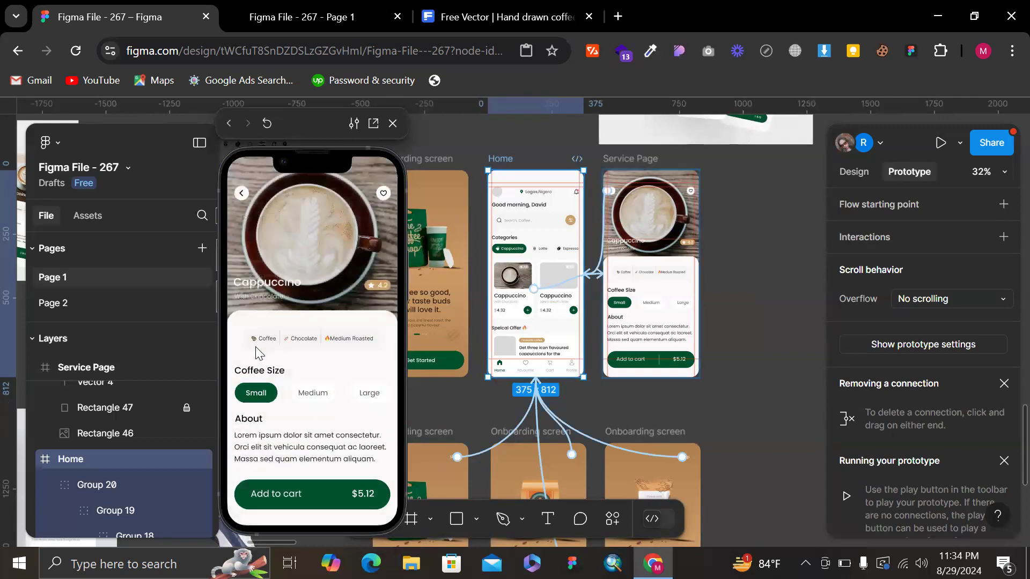
left_click(241, 192)
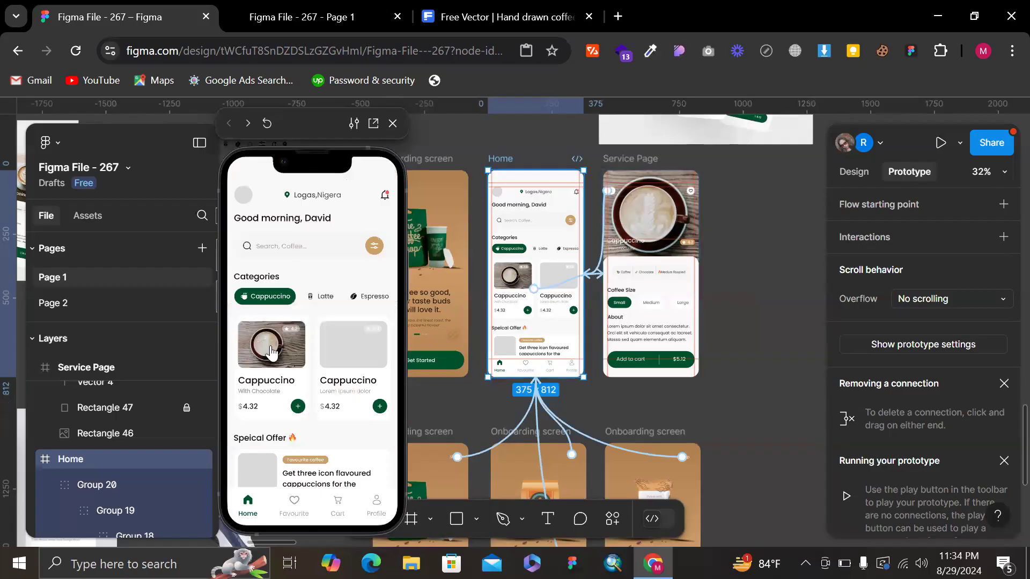
left_click(272, 354)
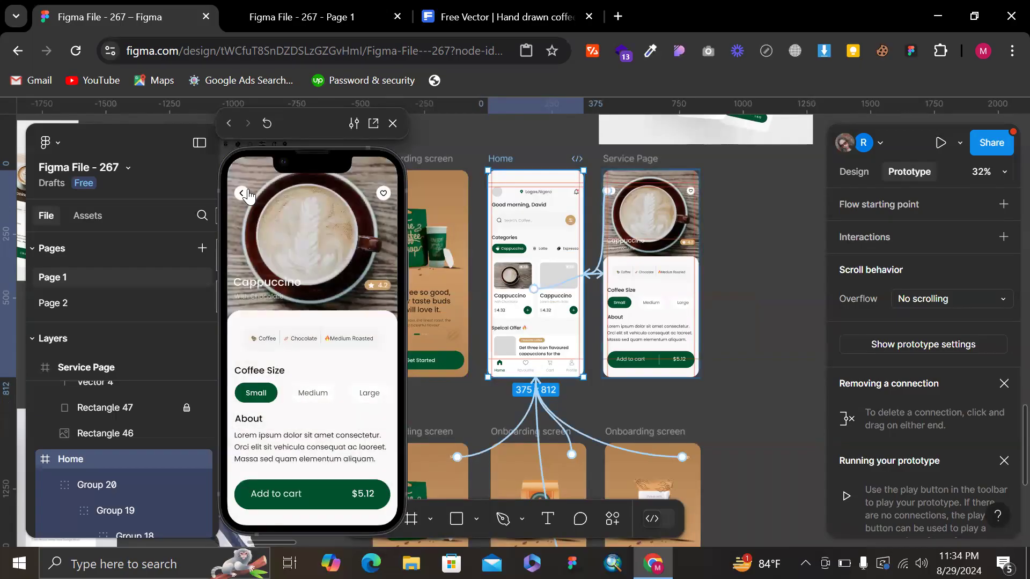
left_click(246, 193)
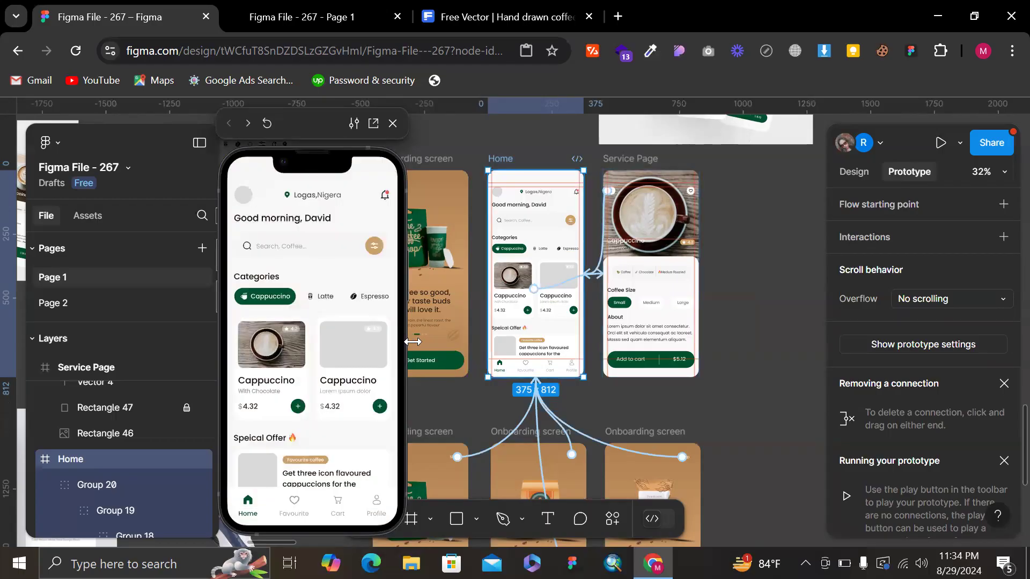
left_click(299, 408)
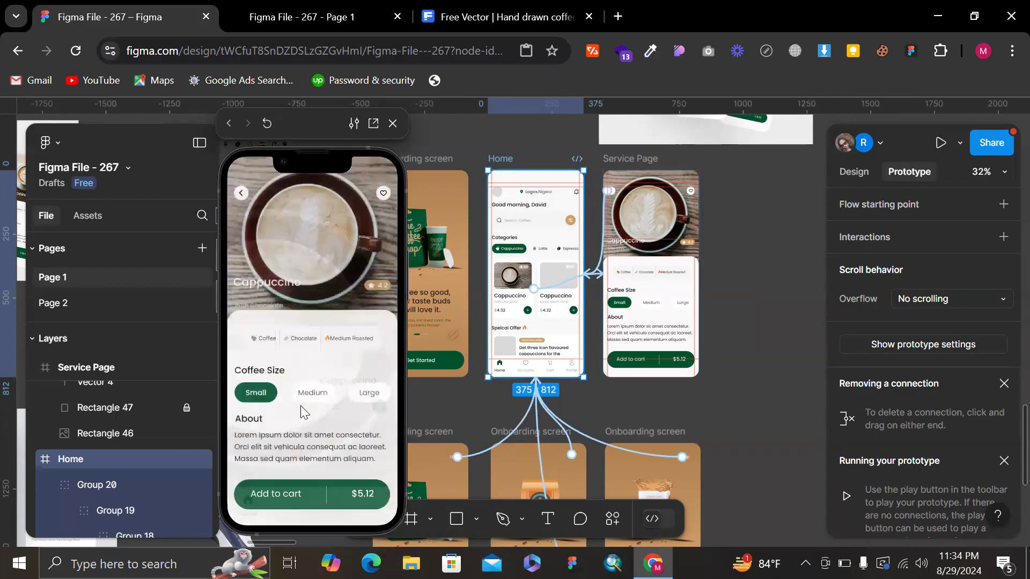
left_click(243, 196)
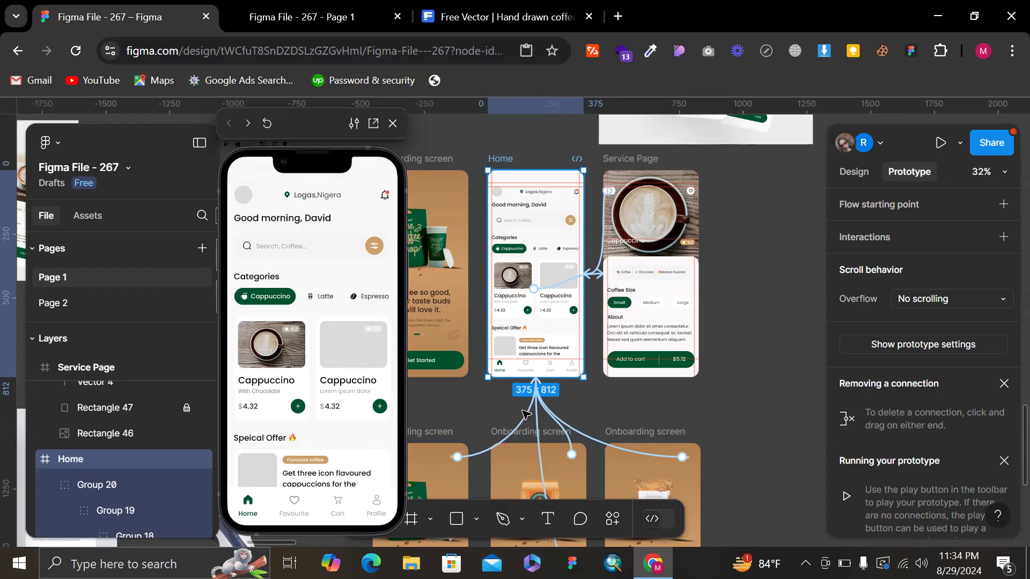
scroll(525, 413, "up", 5)
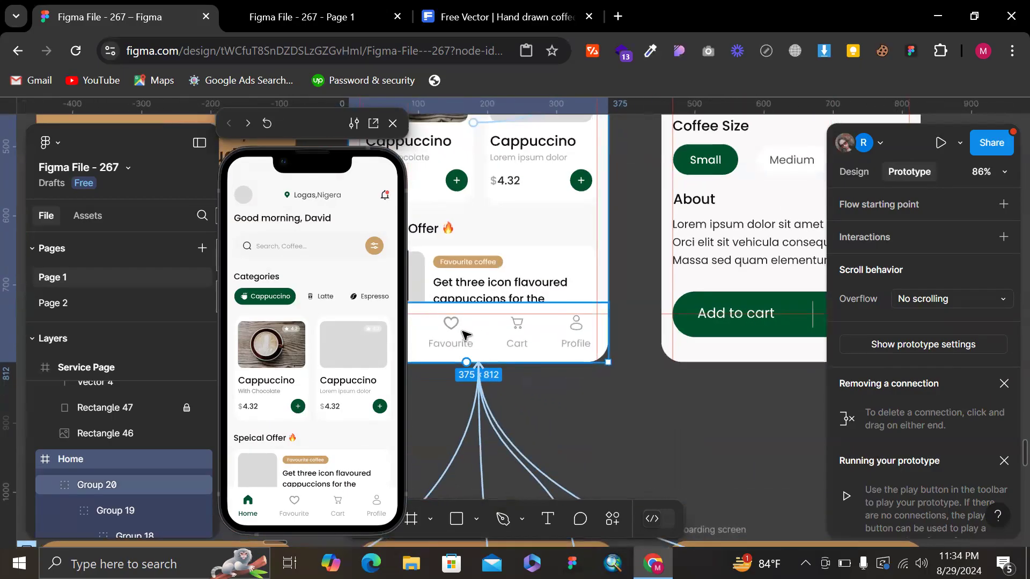
scroll(540, 355, "down", 6)
scroll(539, 355, "up", 2)
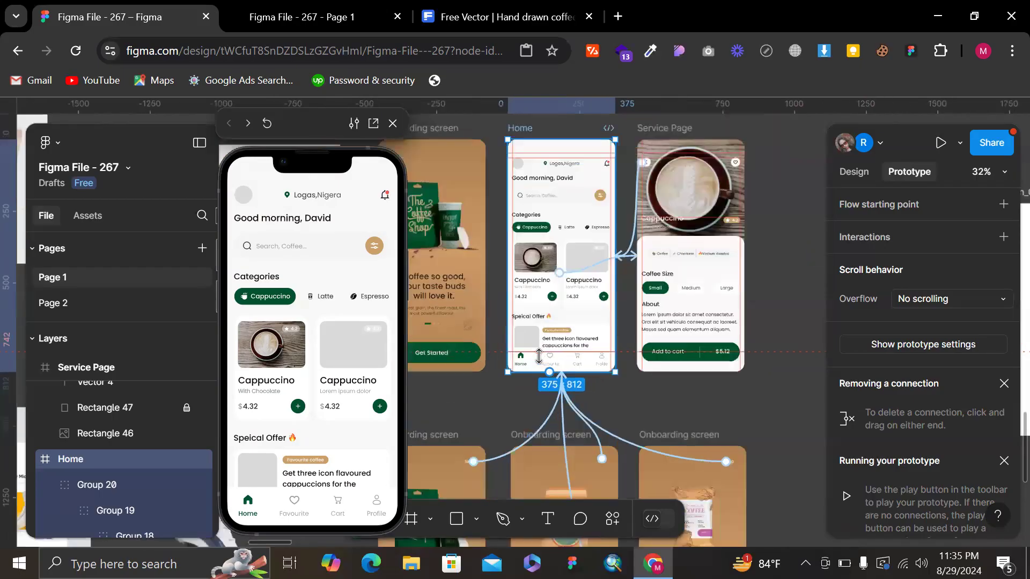
scroll(539, 356, "up", 4)
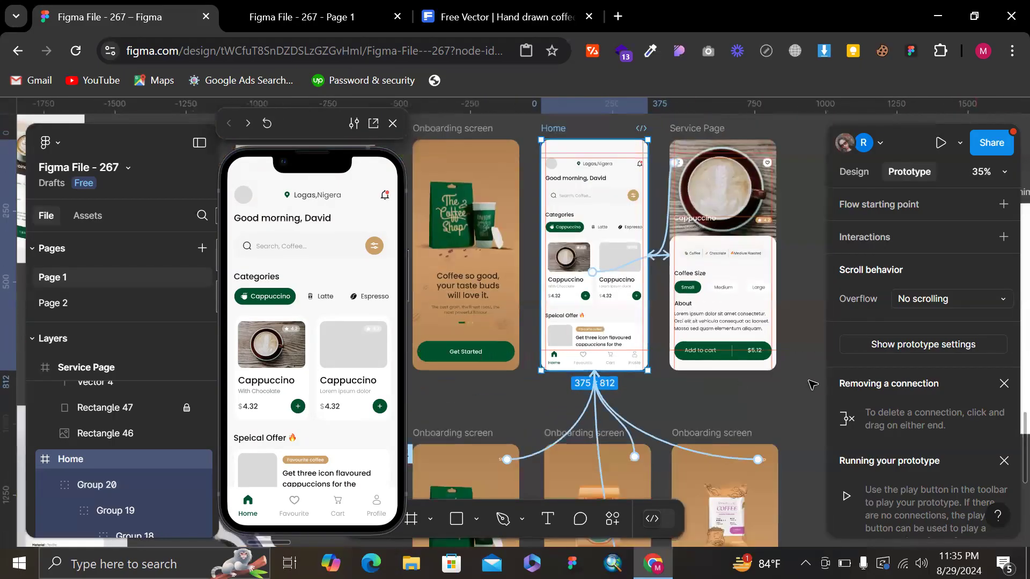
scroll(526, 292, "down", 5)
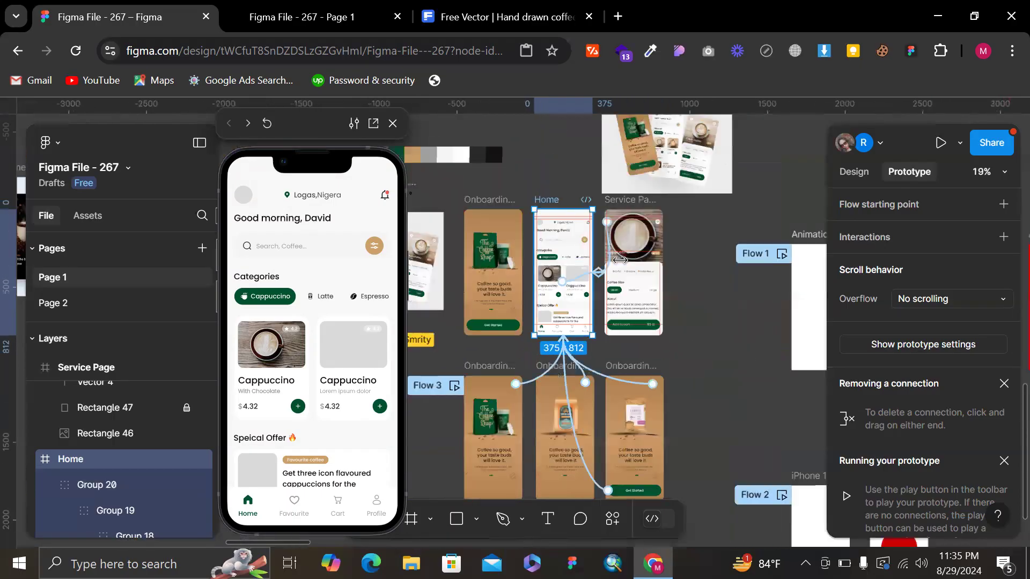
left_click(677, 236)
scroll(617, 215, "up", 8)
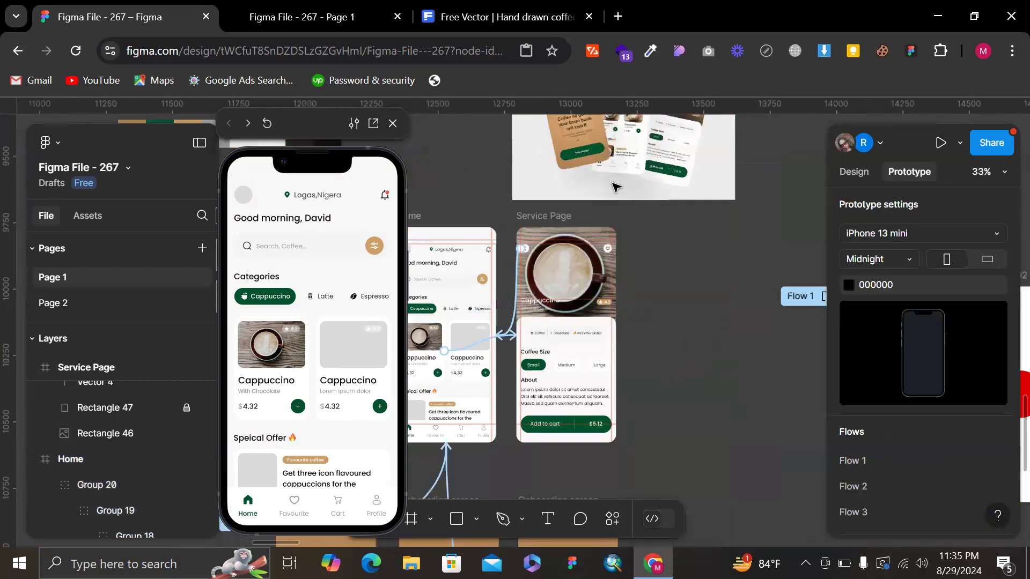
- Close the prototype preview and select the favourite heart icon group on the Service Page
scroll(592, 316, "up", 5)
left_click(593, 315)
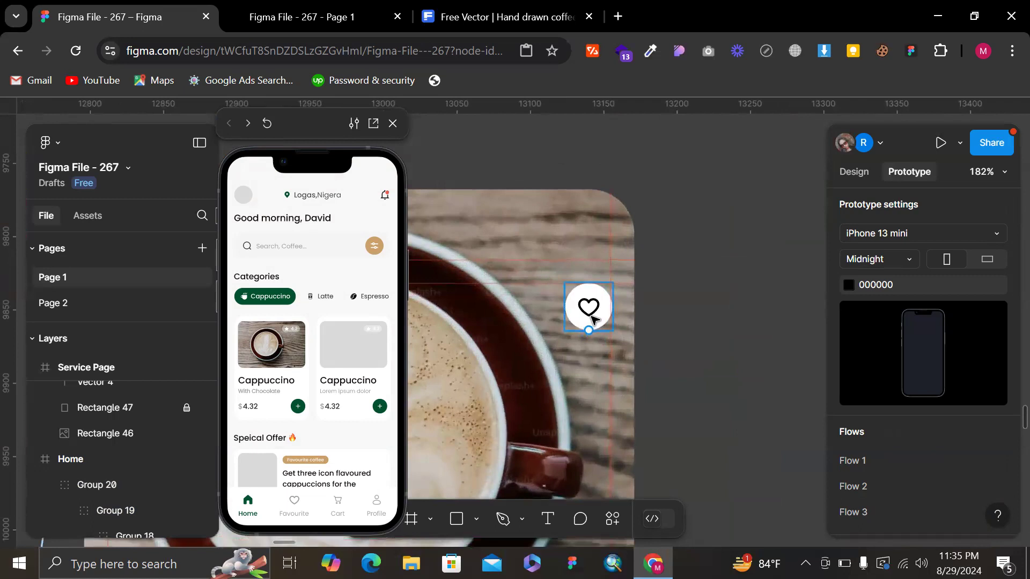
left_click(392, 119)
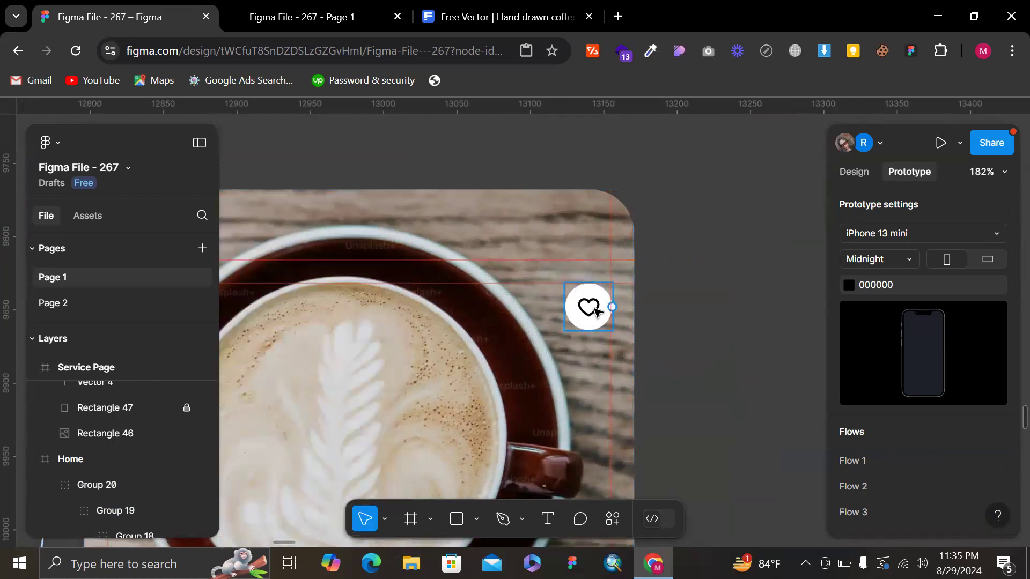
left_click(594, 310)
scroll(577, 312, "down", 2)
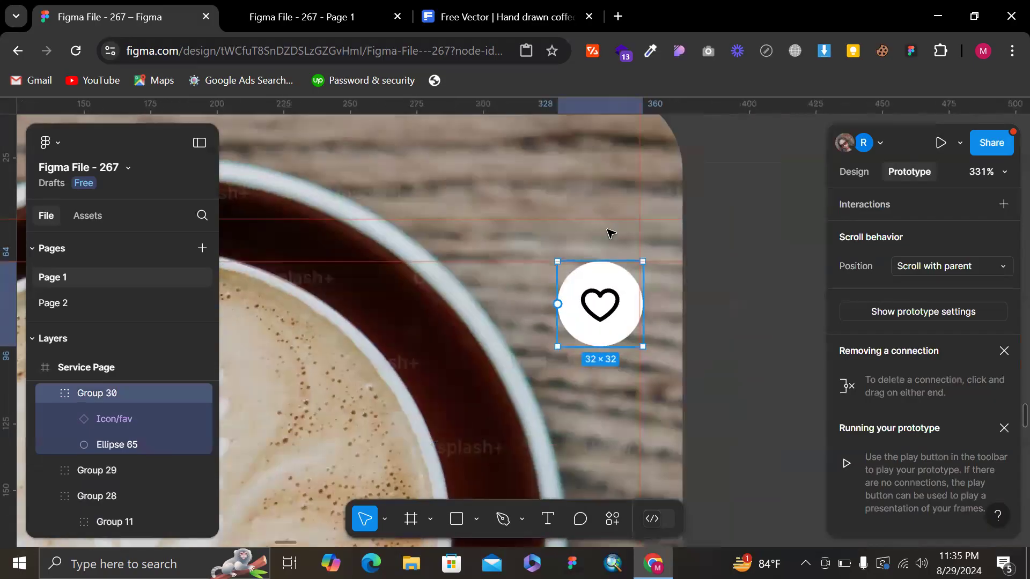
- Duplicate the Service Page frame beside the original
scroll(603, 314, "down", 4)
scroll(607, 320, "down", 2)
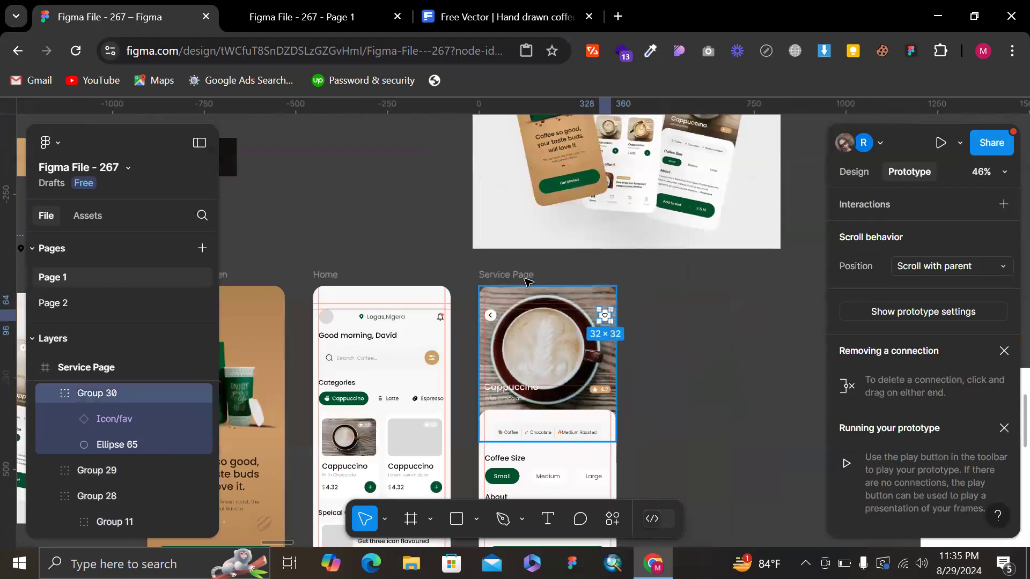
key("Escape")
key("ctrl+d")
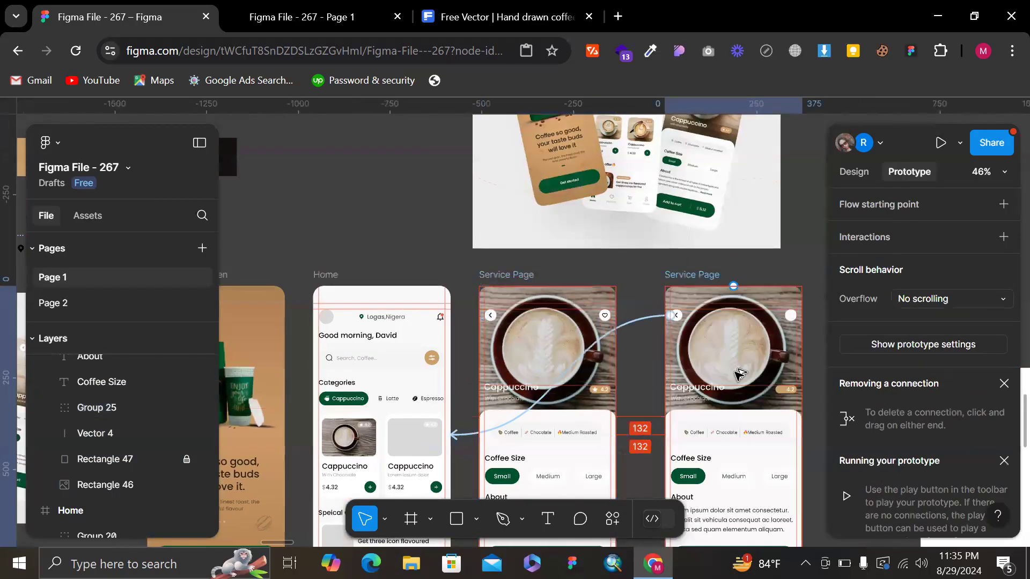
- Try swapping the fill and stroke of the heart vector on the duplicated Service Page
scroll(714, 343, "up", 3)
scroll(703, 322, "right", 4)
scroll(680, 315, "up", 2)
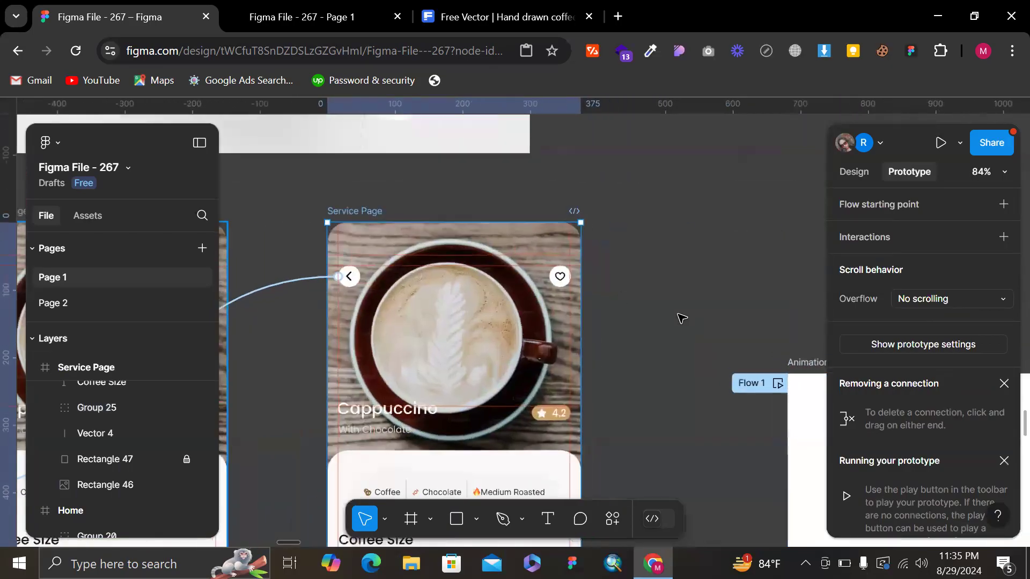
scroll(612, 292, "up", 4)
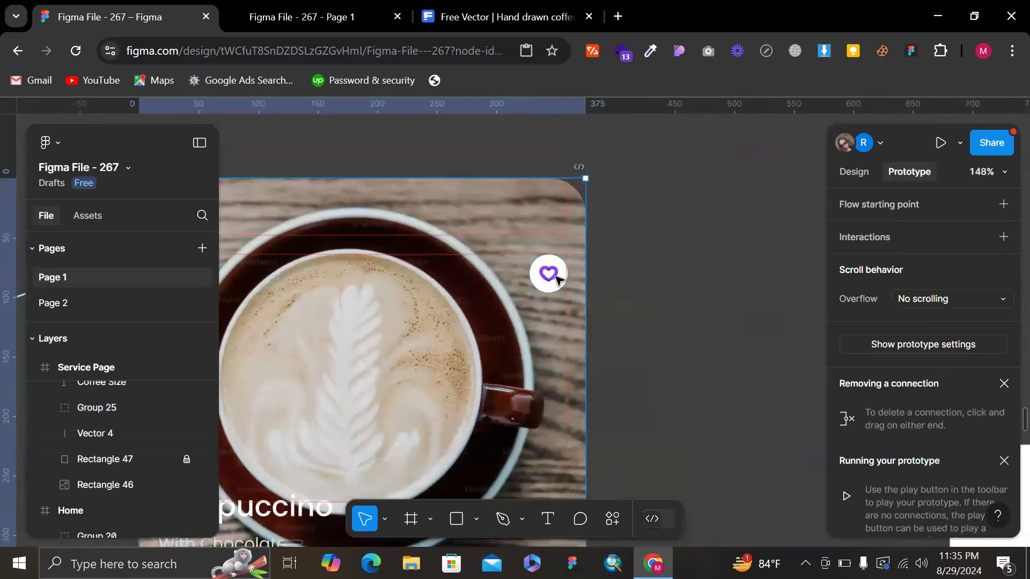
double_click(558, 276)
scroll(558, 276, "up", 2)
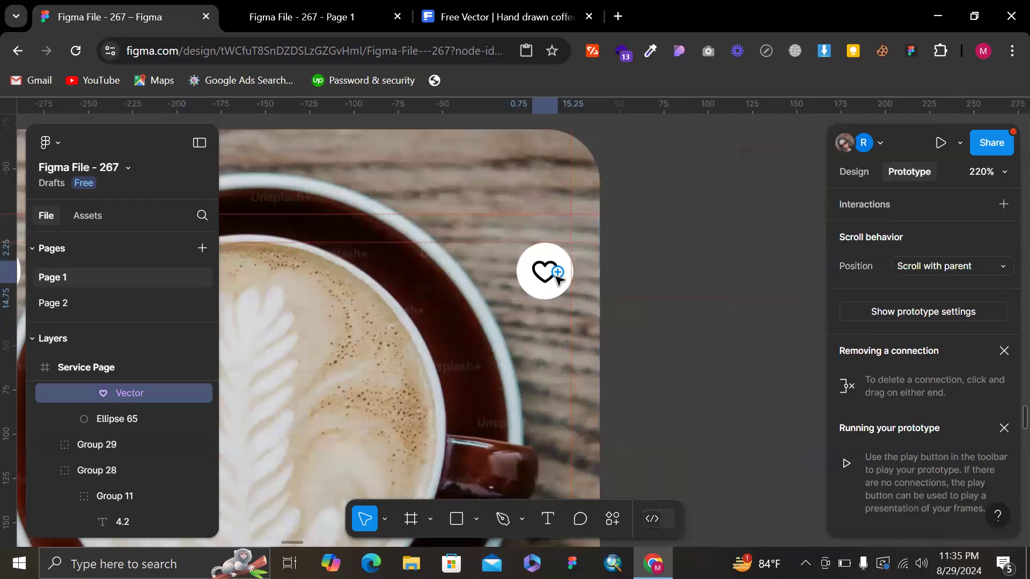
left_click(862, 171)
scroll(915, 395, "down", 5)
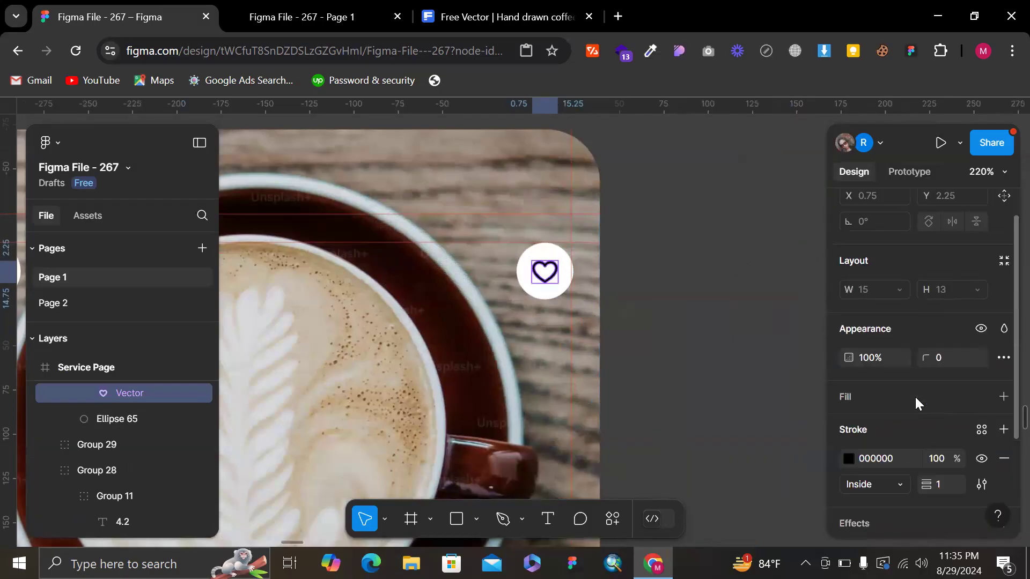
key("ctrl+shift+x")
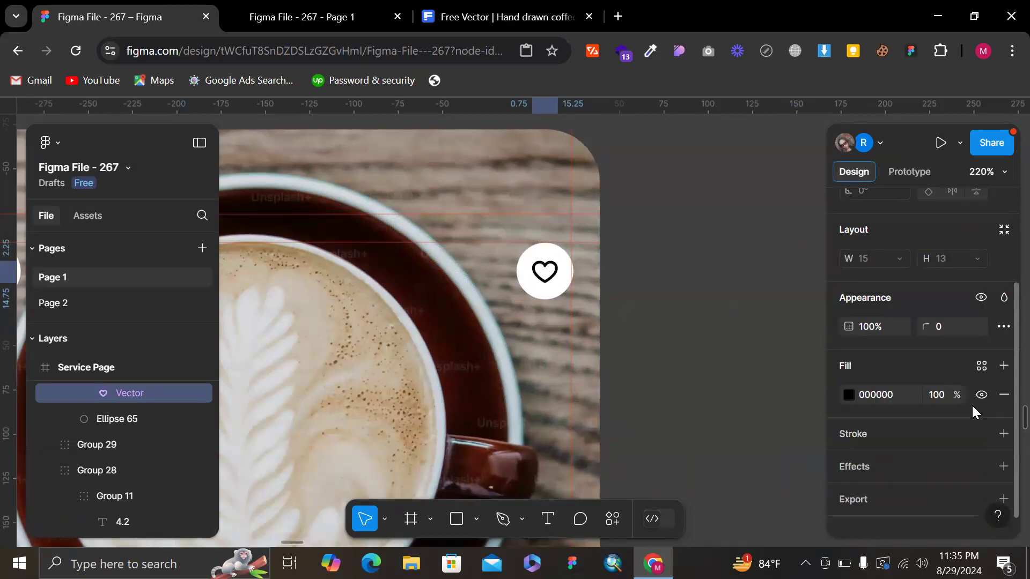
scroll(548, 279, "up", 5)
key("shift+x")
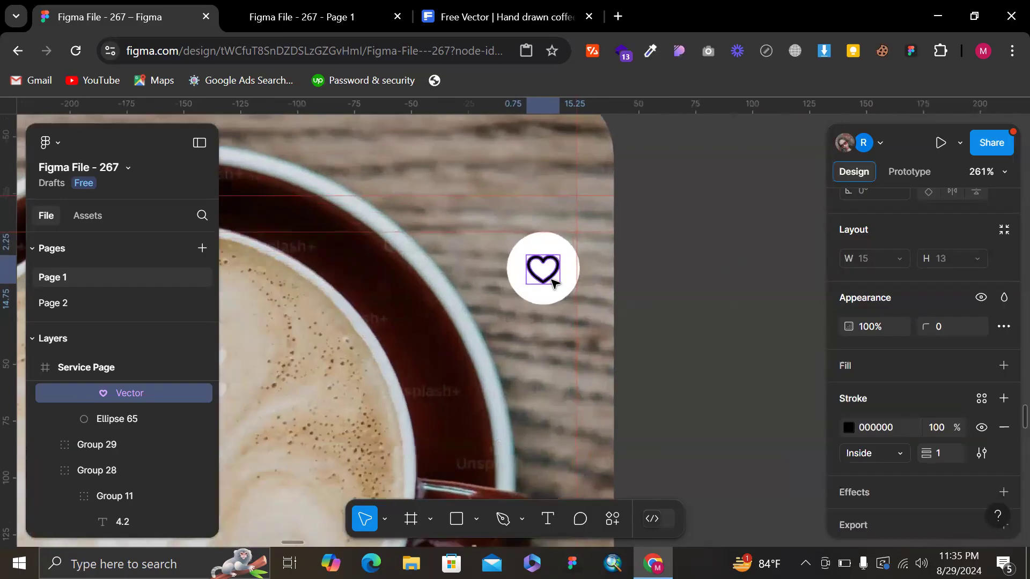
key("shift+x")
scroll(566, 252, "up", 5)
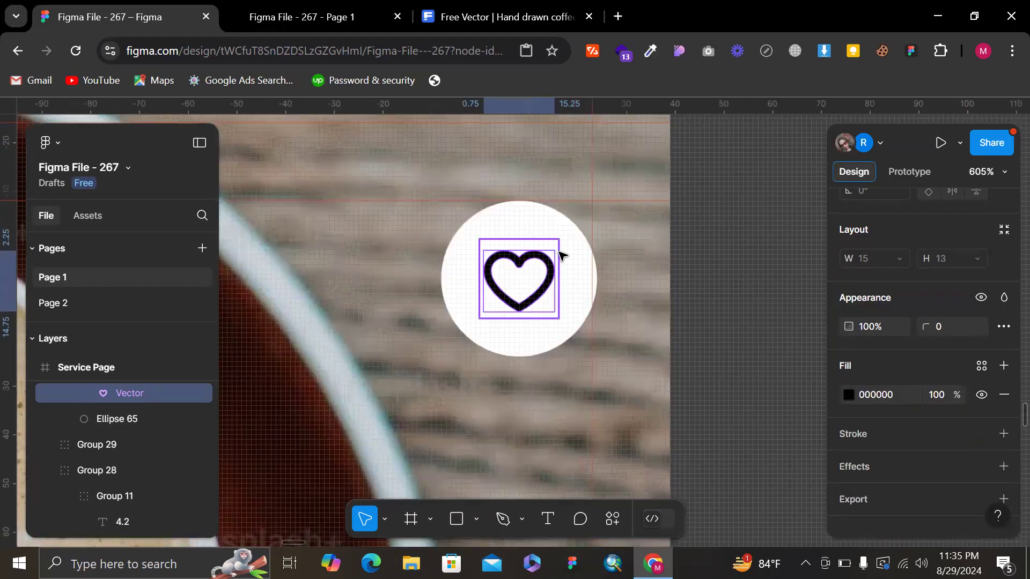
- Move the duplicated Service Page closer to the original, undo the move, and delete the duplicate
scroll(560, 255, "down", 15)
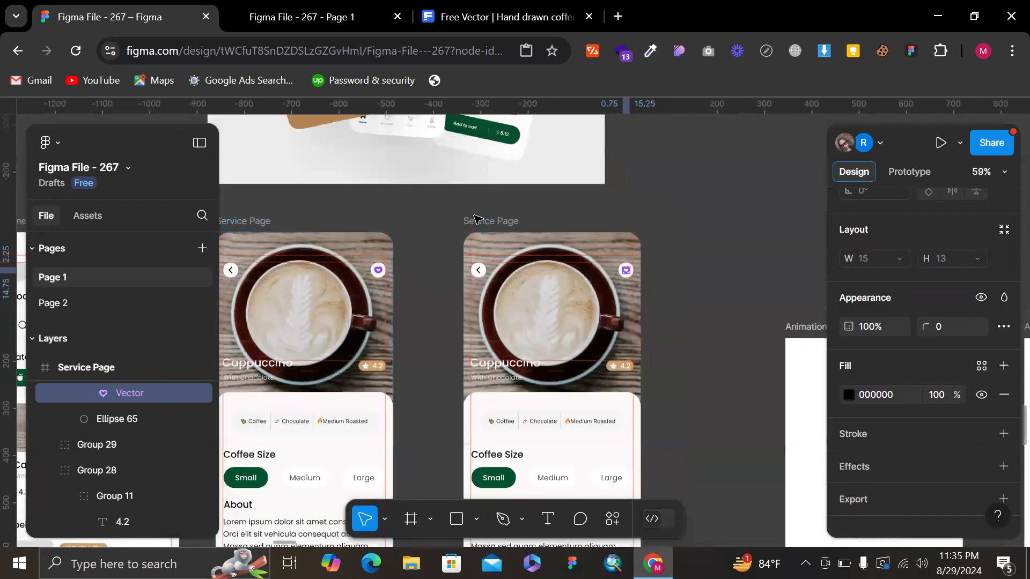
left_click_drag(438, 224, 434, 215)
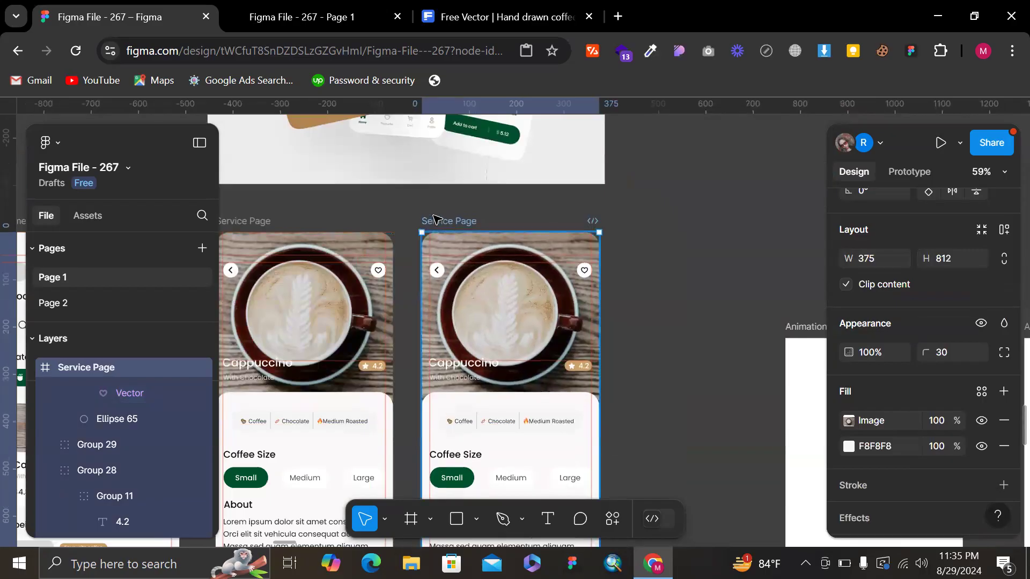
key("ctrl+z")
key("Escape")
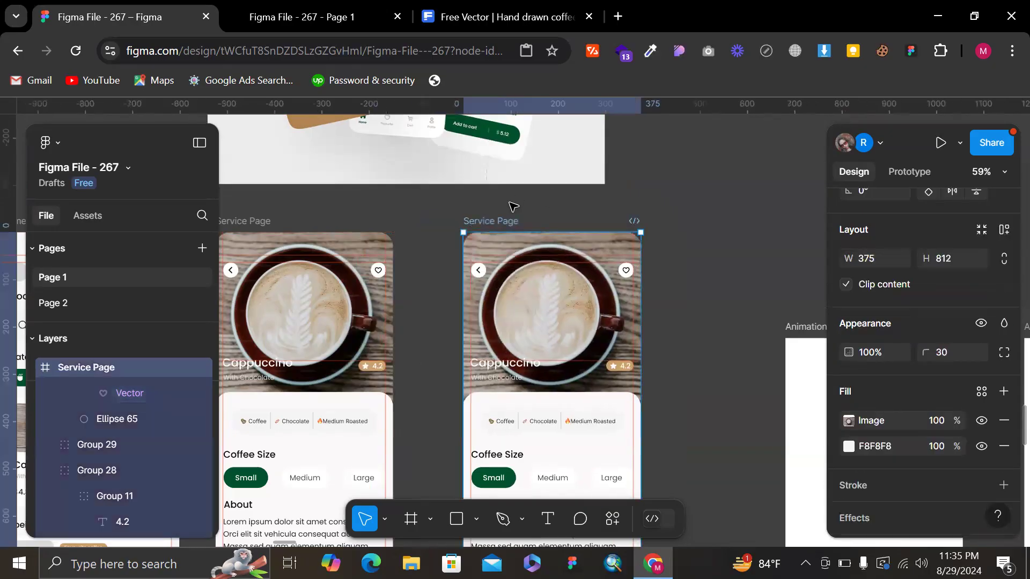
key("Delete")
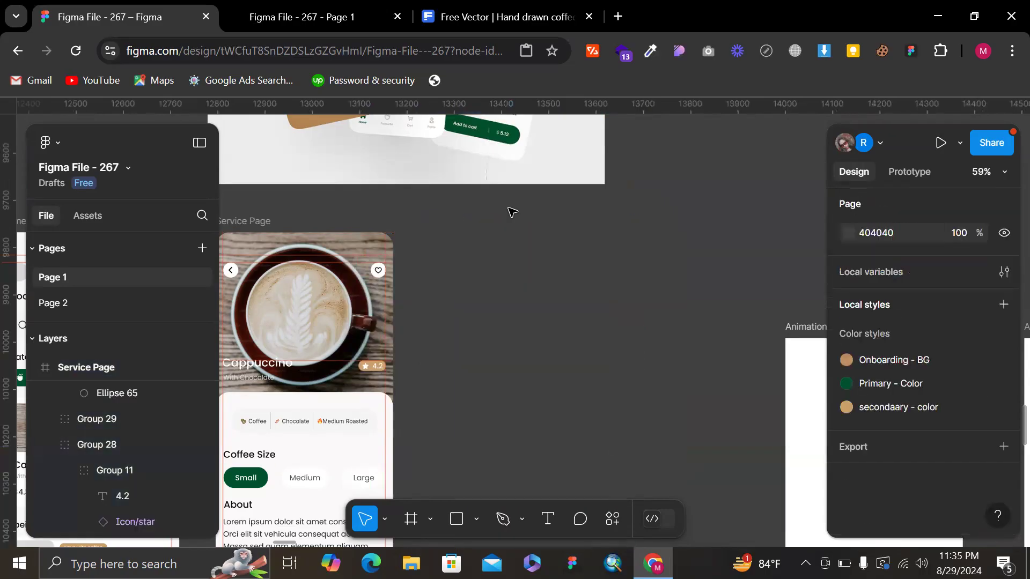
- Examine the icon components, the app screens and the onboarding and animation frames across the canvas
scroll(585, 270, "down", 10)
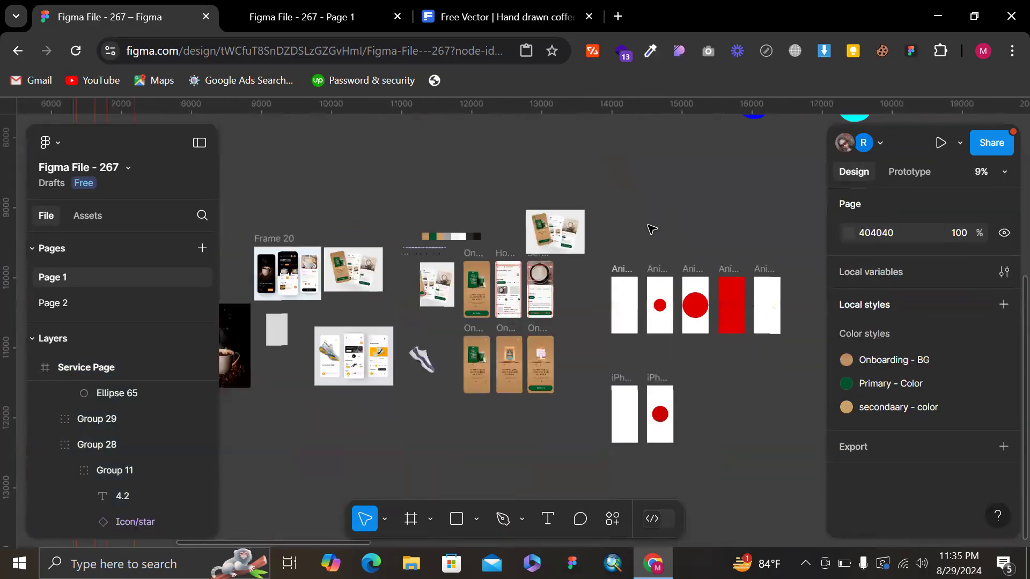
scroll(649, 225, "right", 3)
scroll(443, 154, "right", 5)
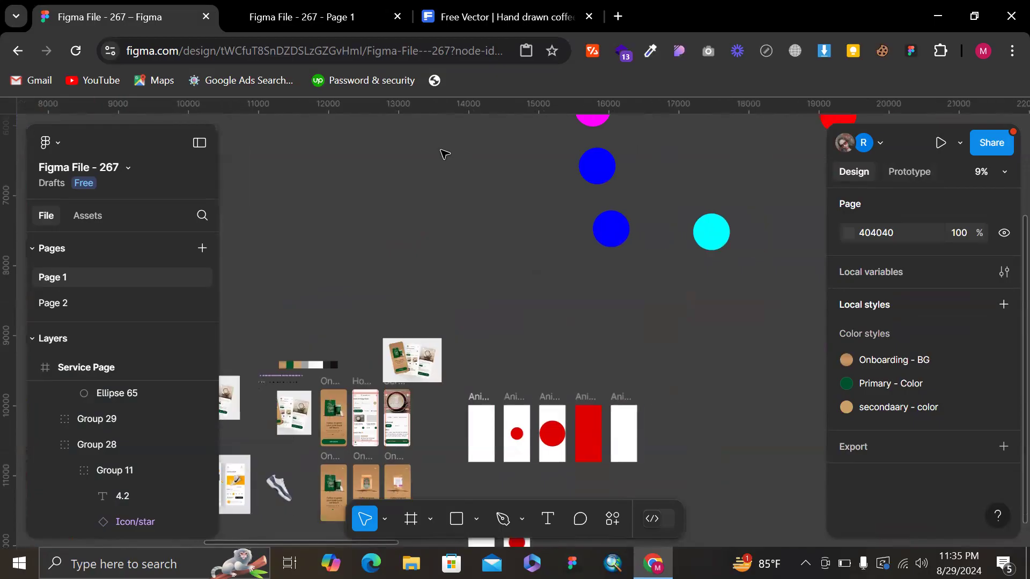
scroll(564, 317, "up", 3)
key("t")
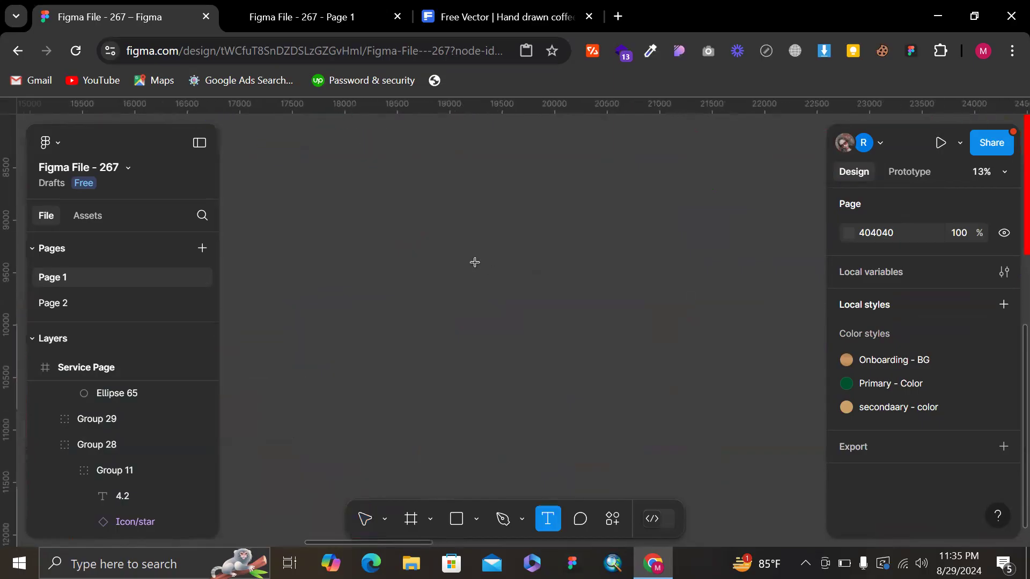
scroll(516, 266, "down", 5)
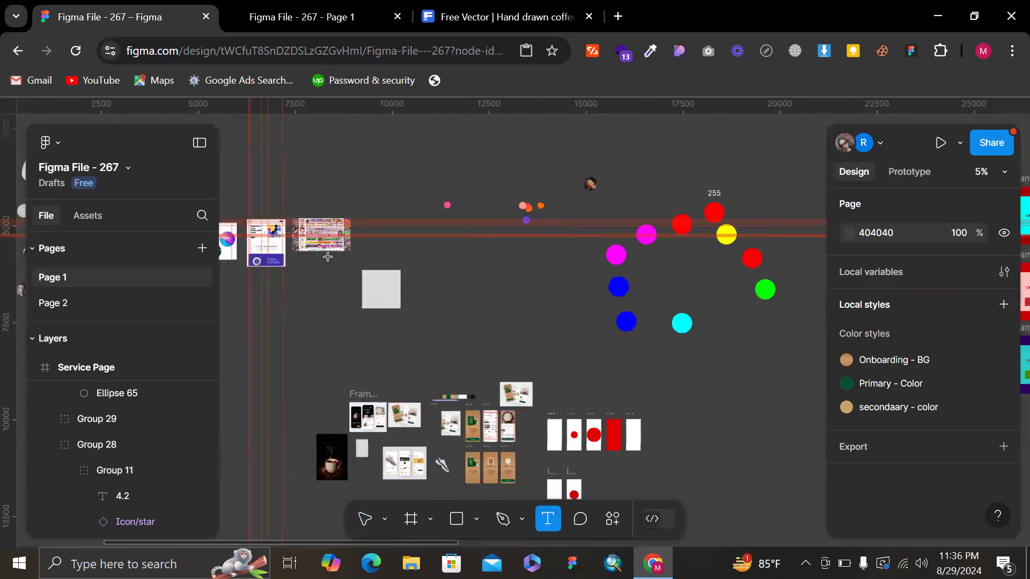
scroll(564, 427, "up", 5)
scroll(564, 427, "down", 5)
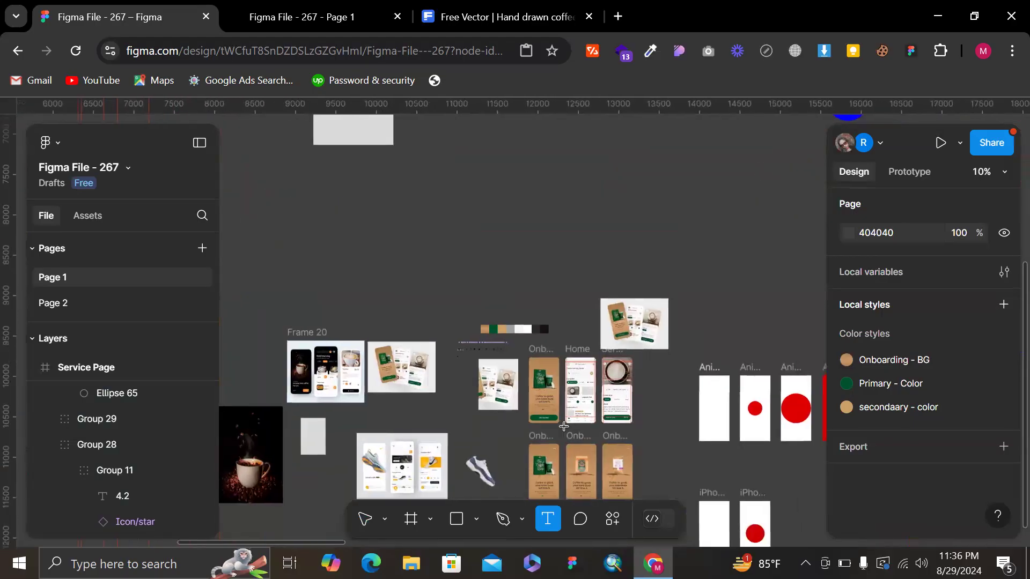
scroll(349, 241, "up", 3)
scroll(349, 241, "up", 10)
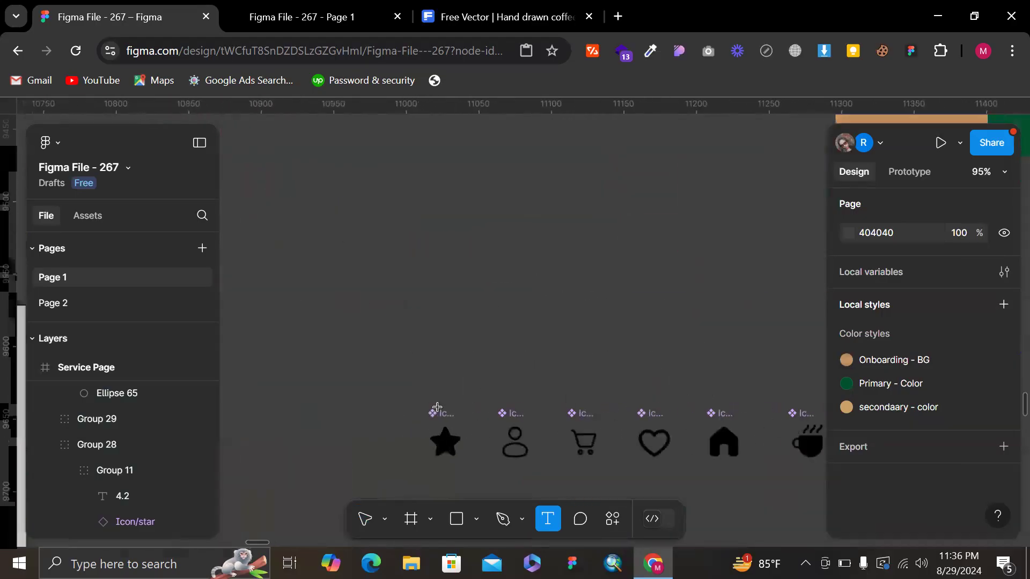
key("v")
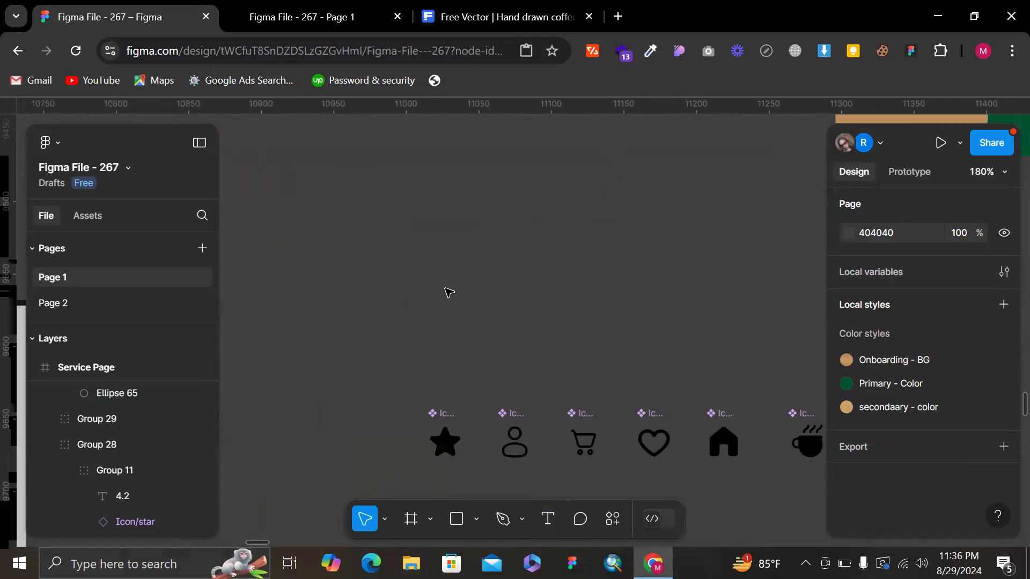
scroll(451, 296, "down", 4)
scroll(486, 326, "down", 5)
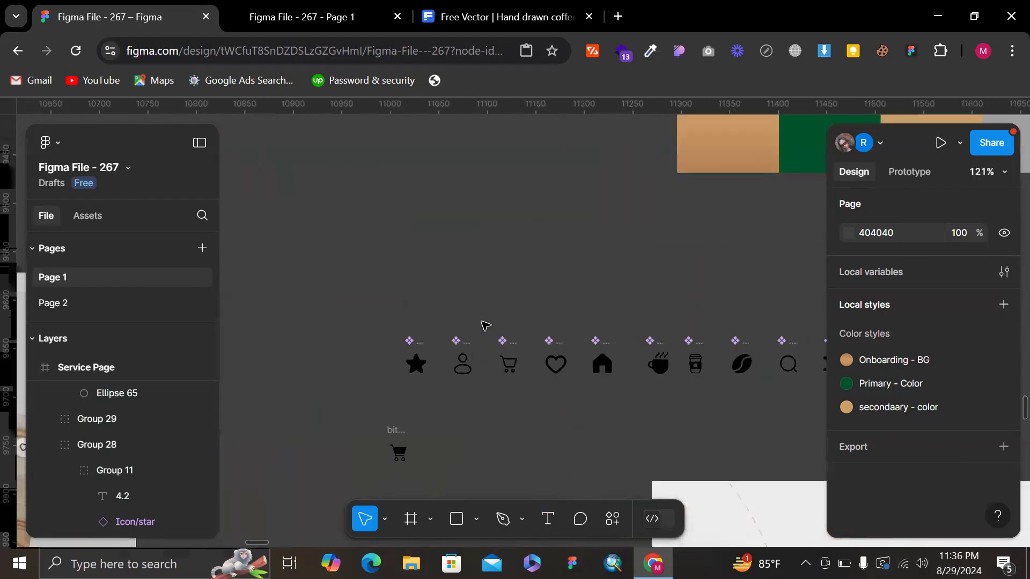
scroll(570, 358, "right", 4)
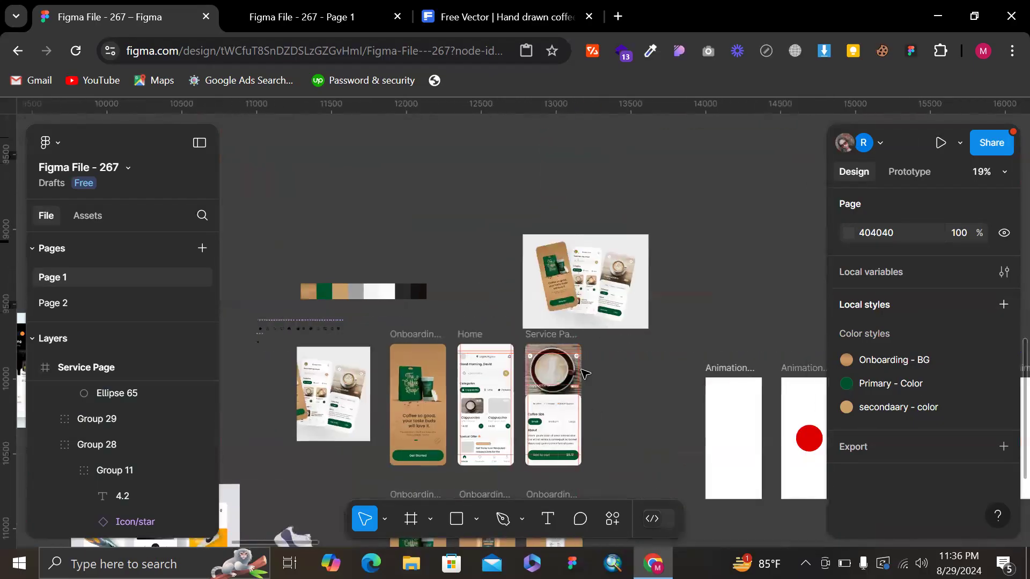
scroll(570, 358, "down", 3)
scroll(449, 375, "up", 4)
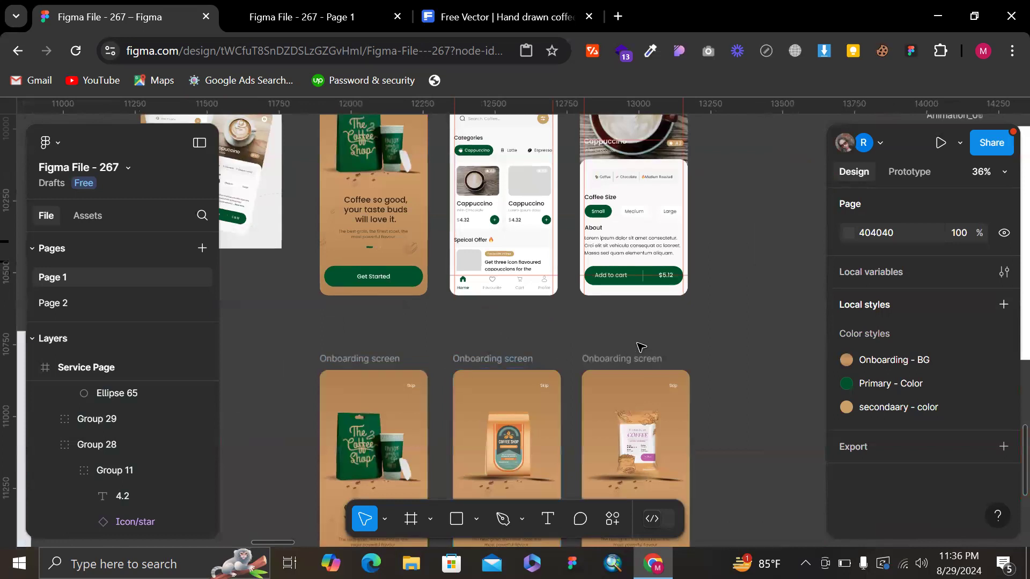
scroll(369, 351, "down", 3)
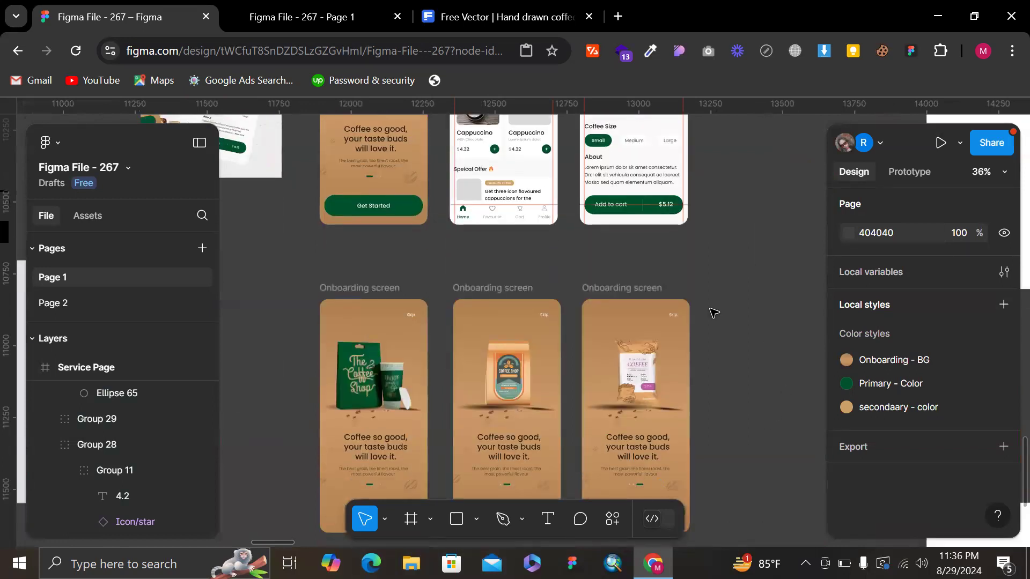
scroll(427, 282, "down", 4)
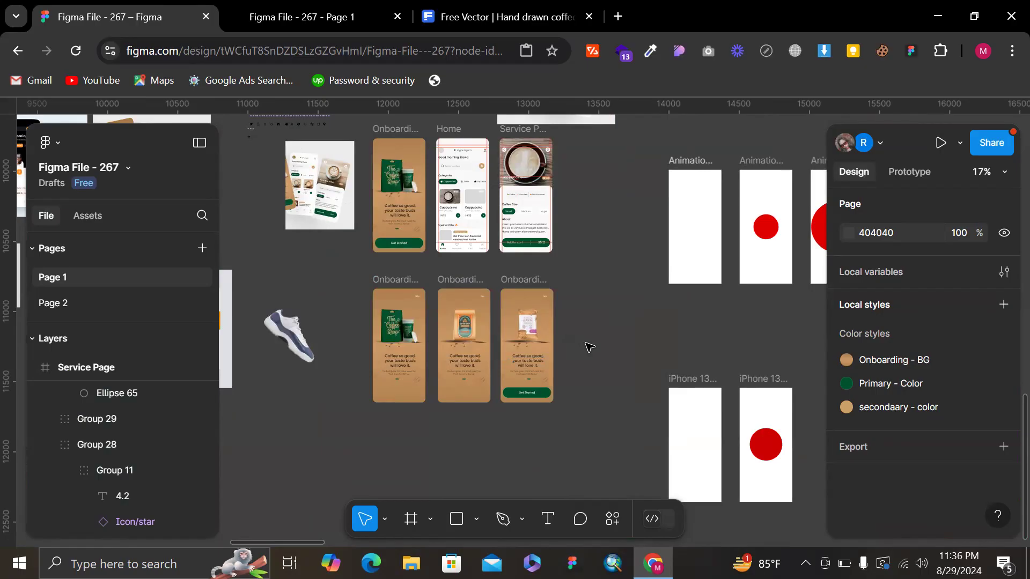
scroll(590, 257, "down", 4)
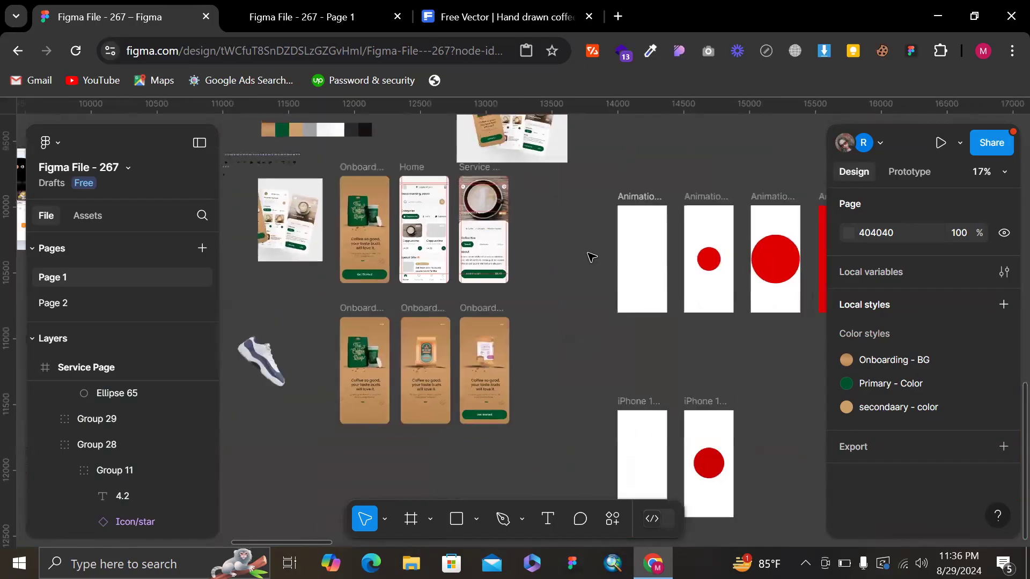
right_click(631, 320)
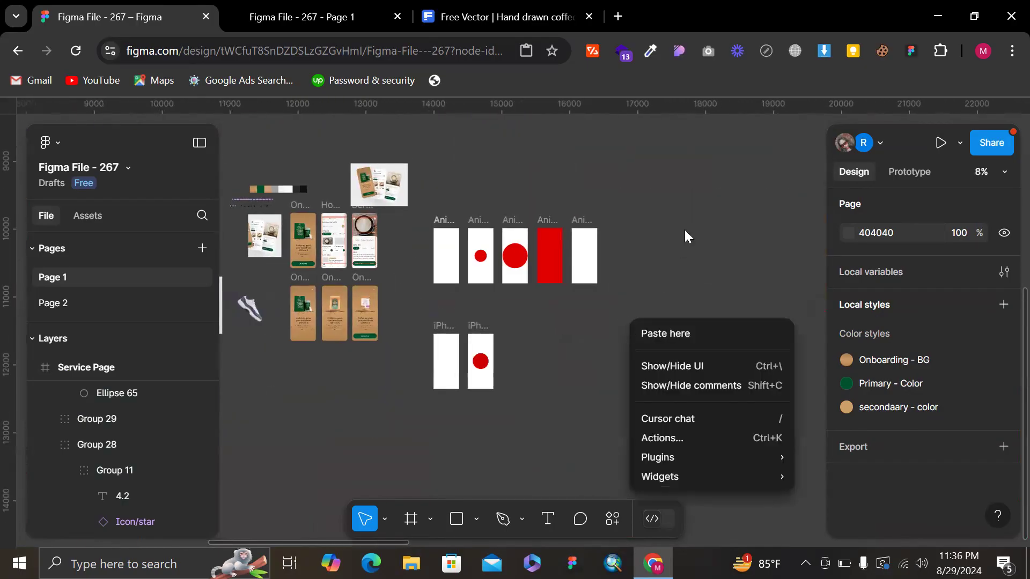
scroll(684, 230, "up", 3)
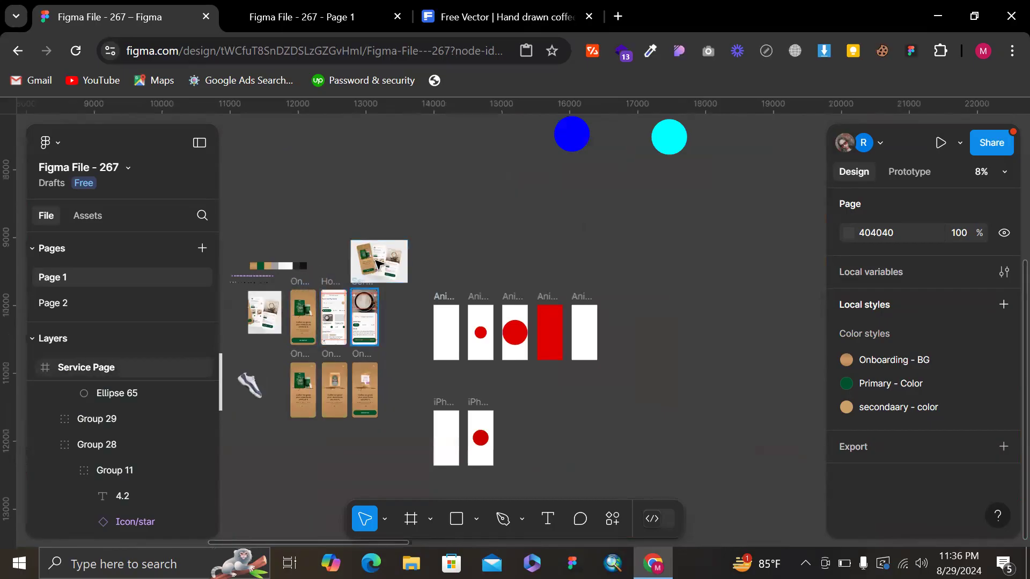
left_click_drag(377, 263, 357, 241)
left_click_drag(501, 242, 317, 331)
scroll(433, 245, "up", 3)
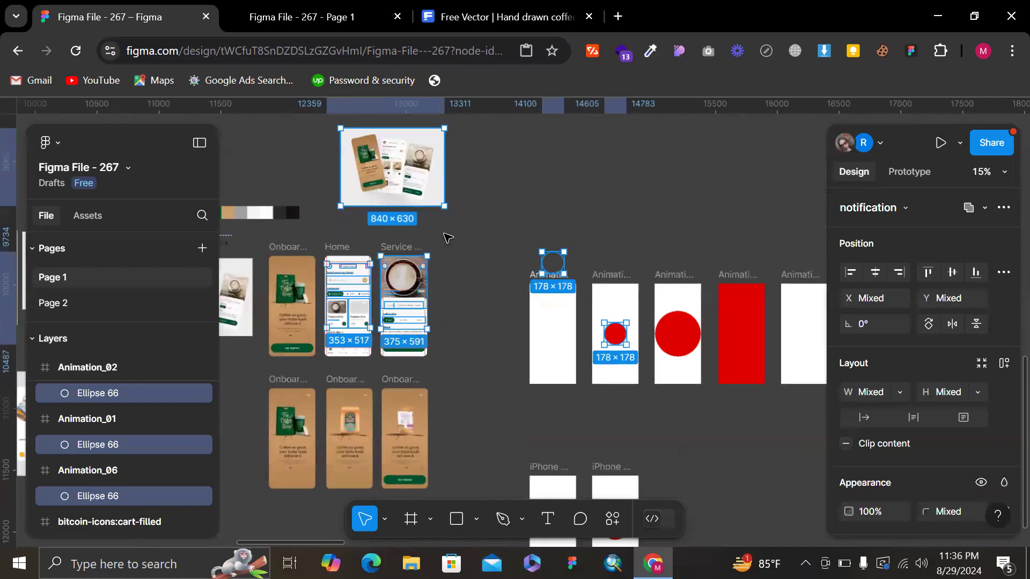
left_click(447, 235)
scroll(447, 235, "up", 2)
scroll(382, 240, "up", 3)
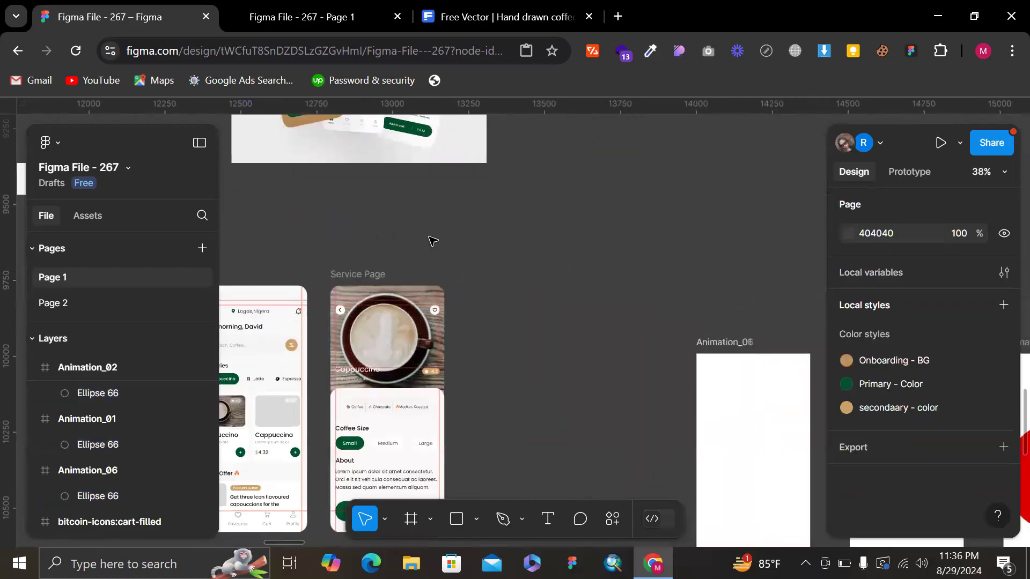